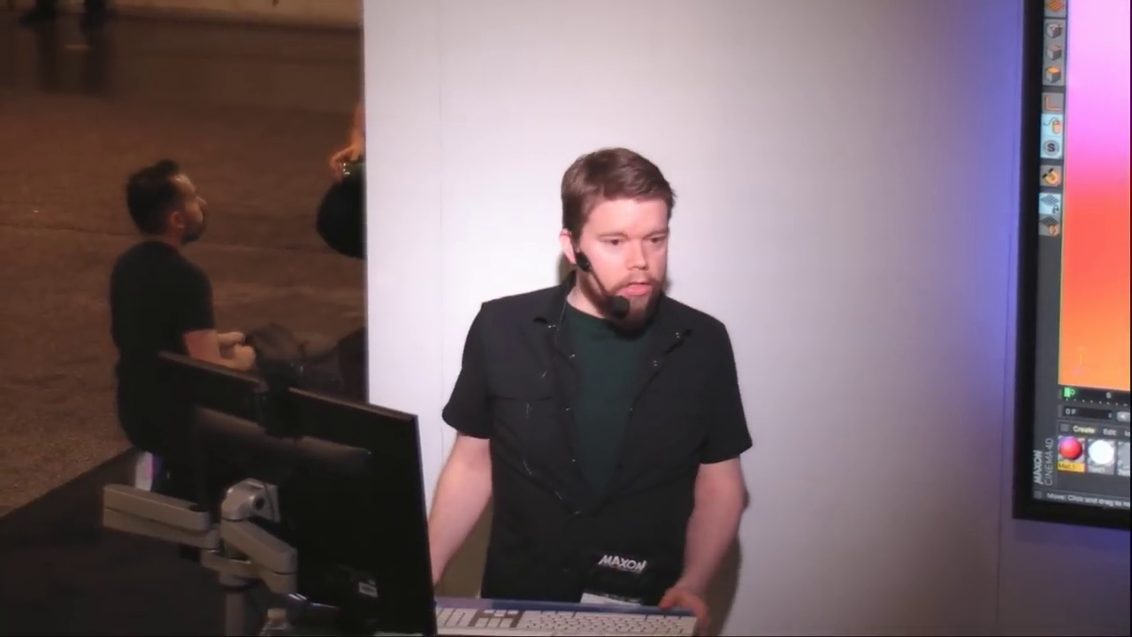
{"action": "key", "text": "t"}
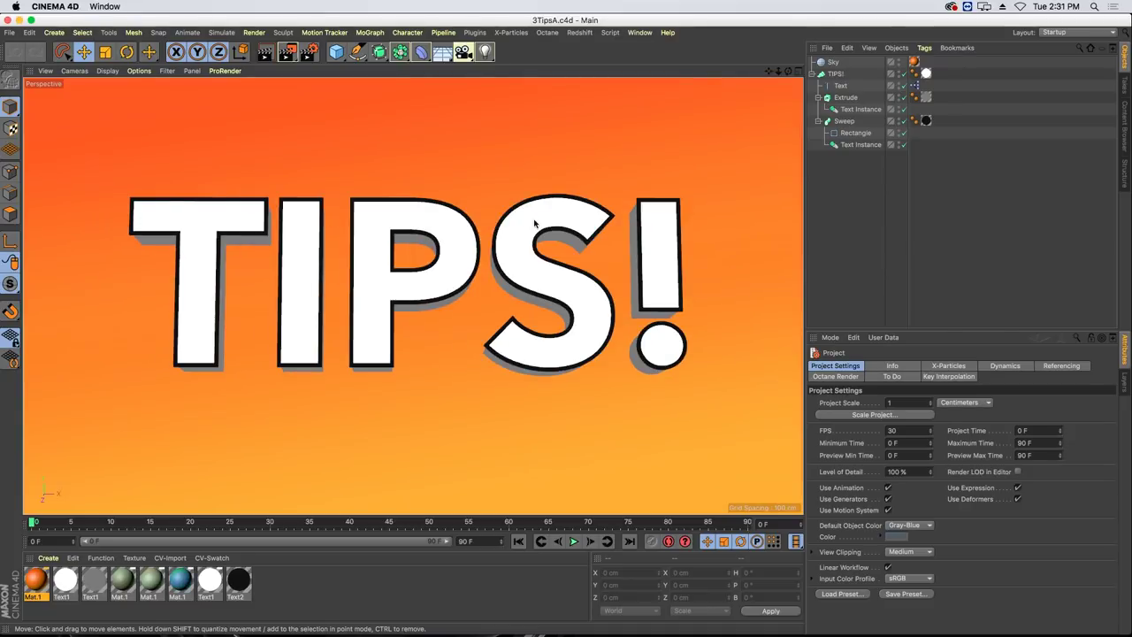
Cycle through the open title projects, playing the TECHNIQUES! animation, and switch to the project 77BevelInvertB.c4d.
{"action": "key", "text": "super+grave"}
{"action": "key", "text": "super+grave"}
{"action": "key", "text": "F8"}
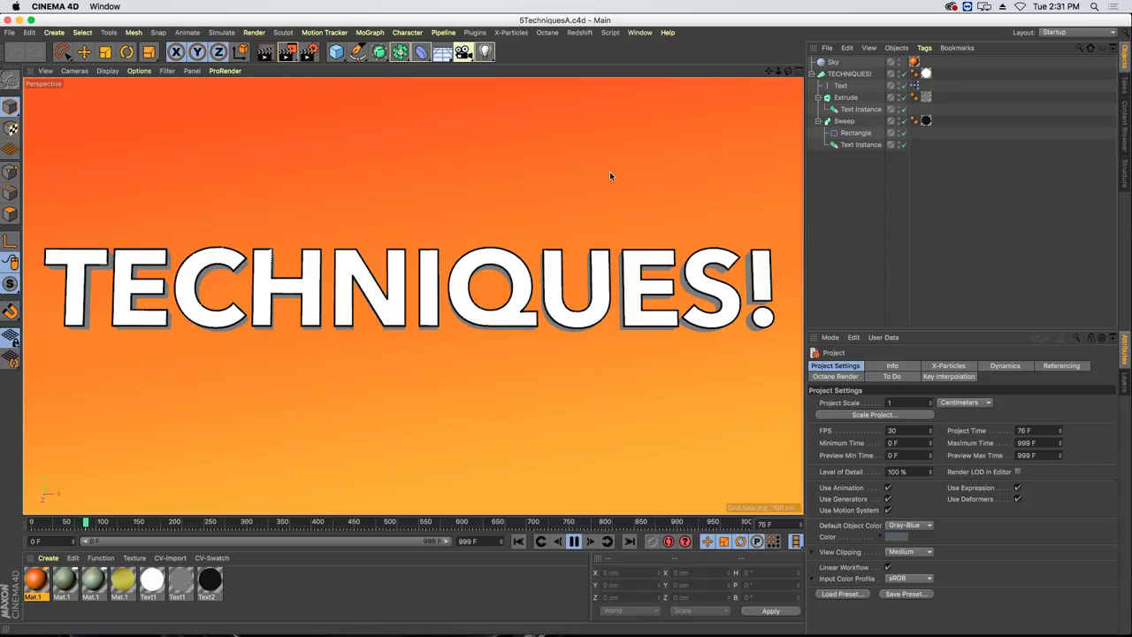
{"action": "key", "text": "super+grave"}
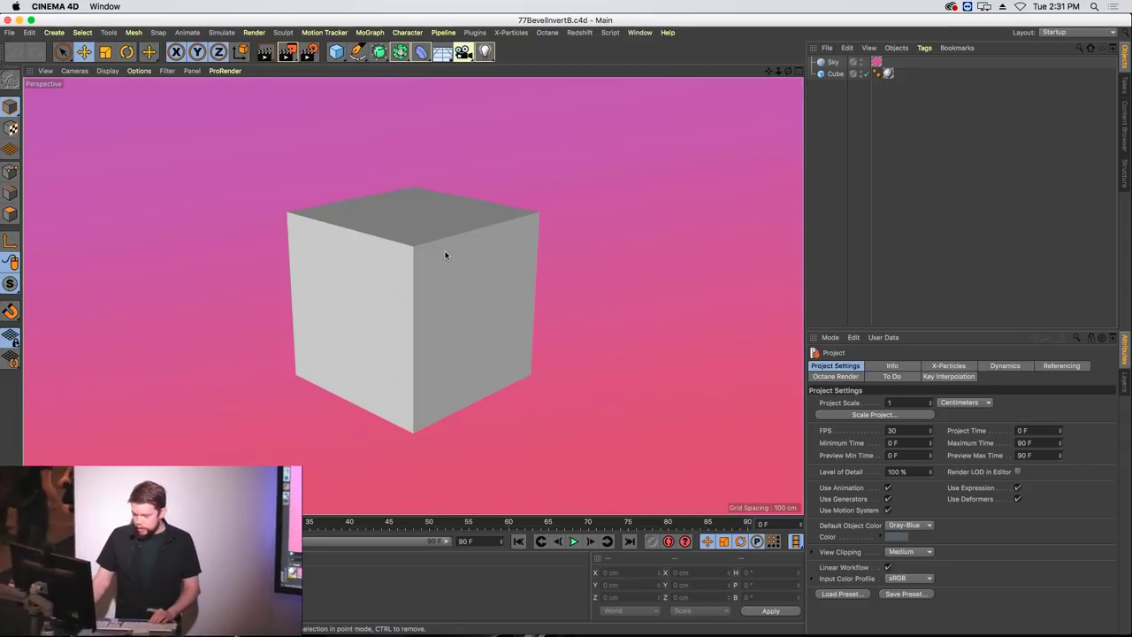
Display shading with lines in the viewport and set the cube's X, Y and Z segments to 11 each.
{"action": "key", "text": "n"}
{"action": "key", "text": "b"}
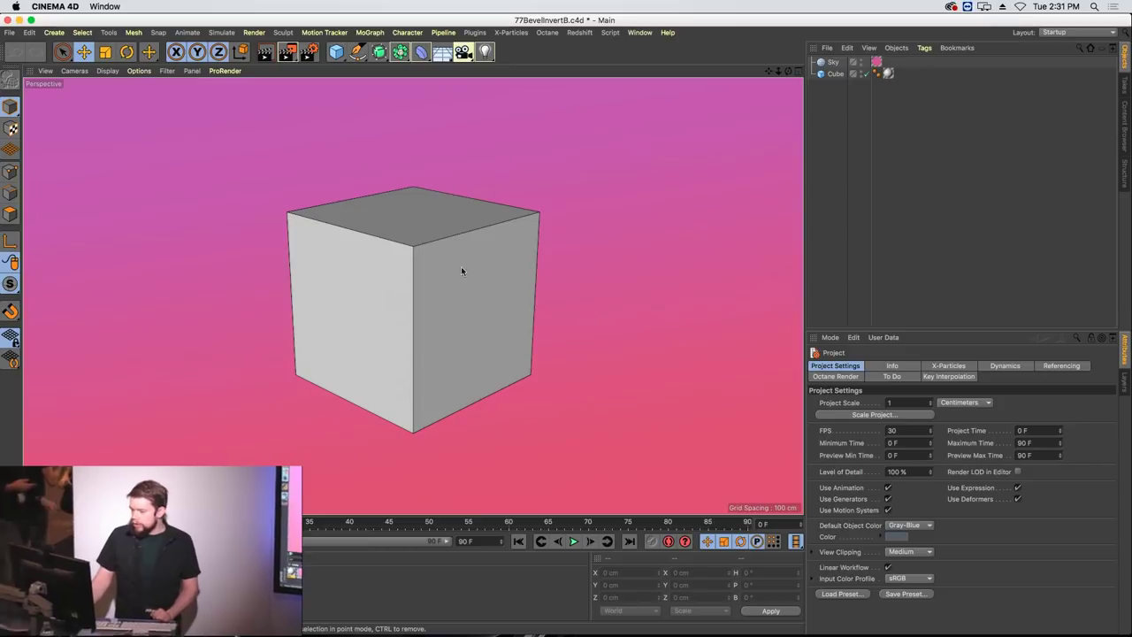
{"action": "left_click", "coordinate": [833, 75]}
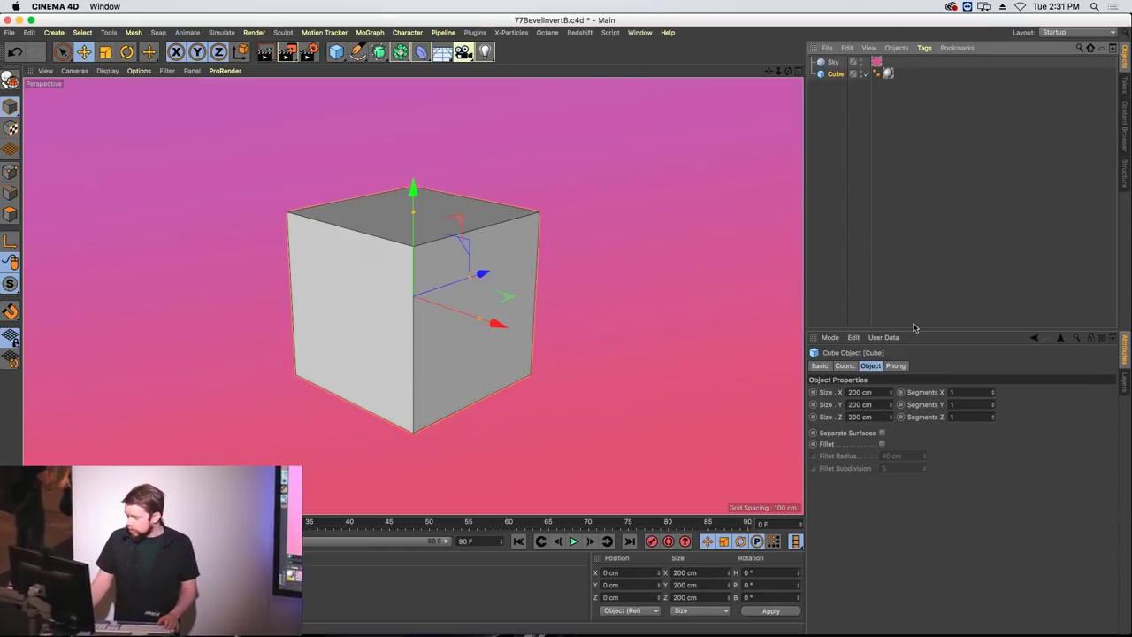
{"action": "left_click", "coordinate": [967, 395]}
{"action": "type", "text": "1"}
{"action": "key", "text": "Tab"}
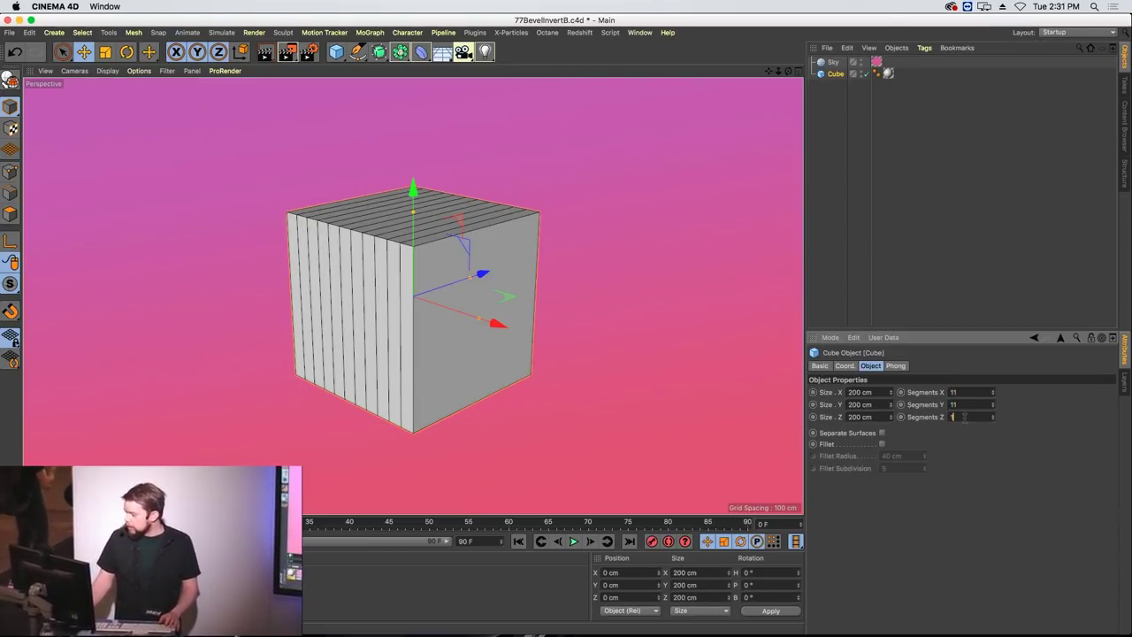
{"action": "type", "text": "11"}
{"action": "key", "text": "Tab"}
{"action": "type", "text": "11"}
{"action": "key", "text": "Return"}
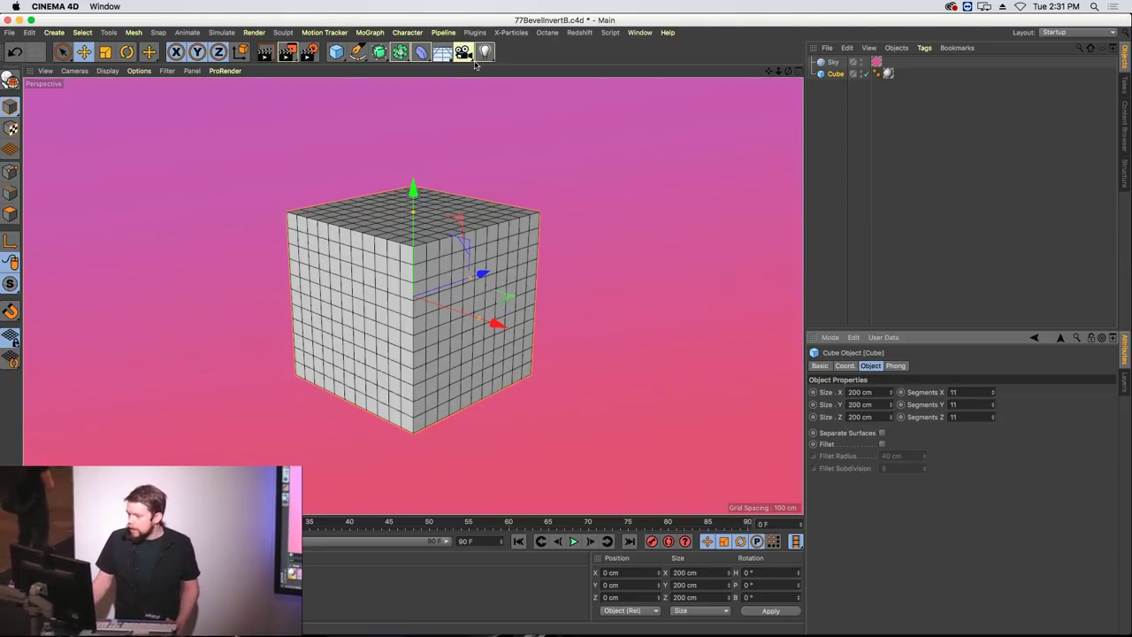
Add a Bevel deformer and make it a child of the cube.
{"action": "left_click", "coordinate": [423, 53]}
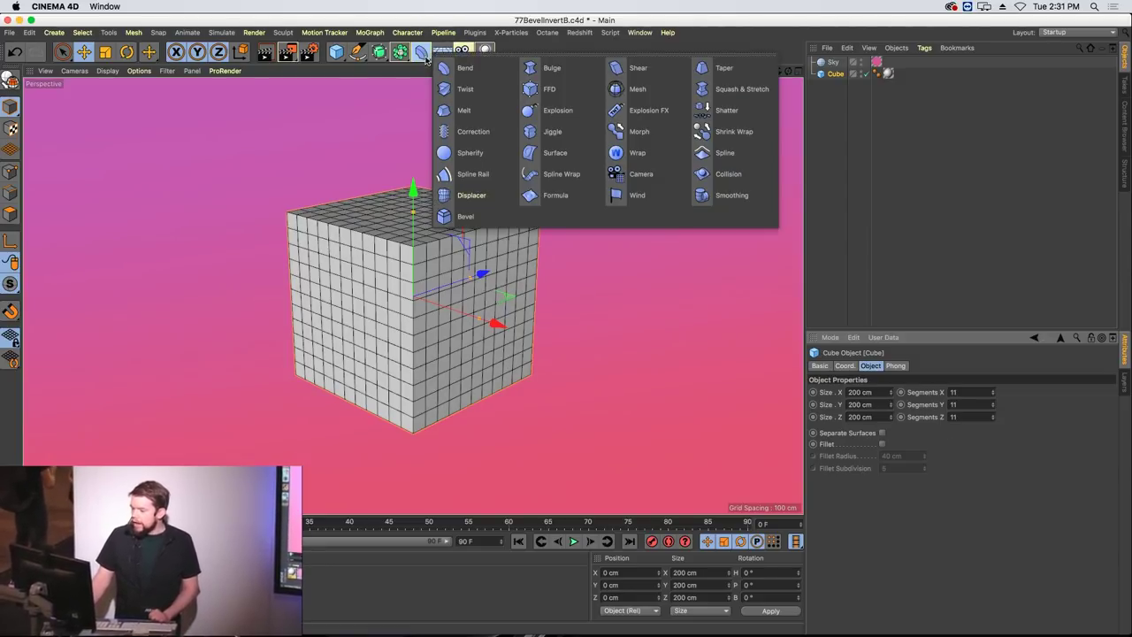
{"action": "left_click", "coordinate": [465, 217]}
{"action": "left_click_drag", "start_coordinate": [829, 65], "coordinate": [836, 88]}
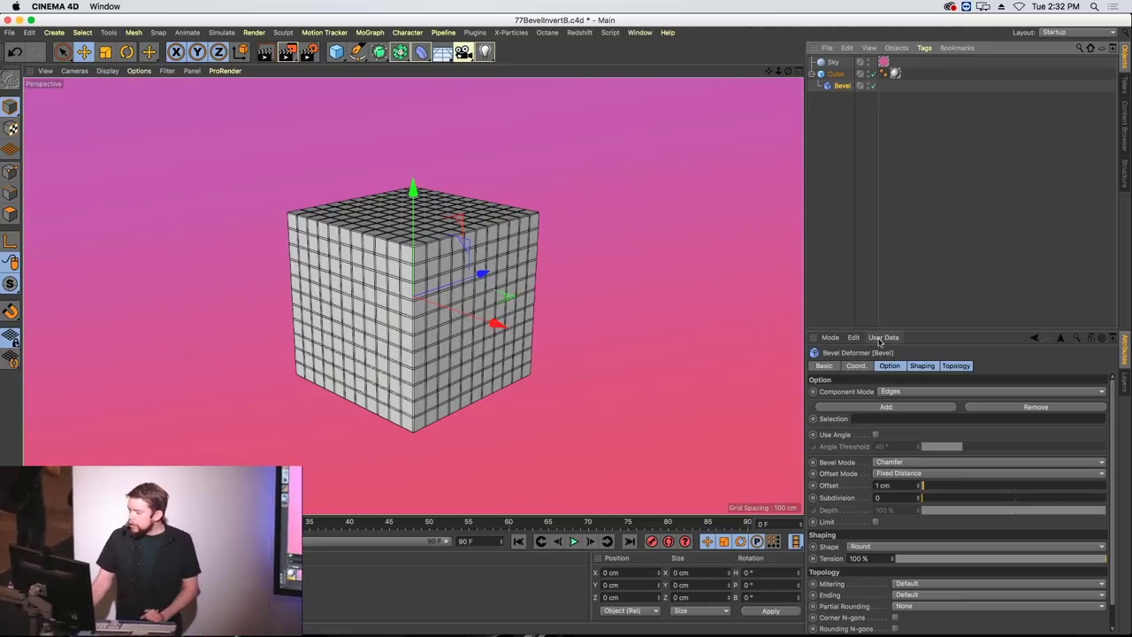
Configure the Bevel deformer with component mode Points, Limit enabled and an offset of 30 cm.
{"action": "left_click", "coordinate": [895, 391]}
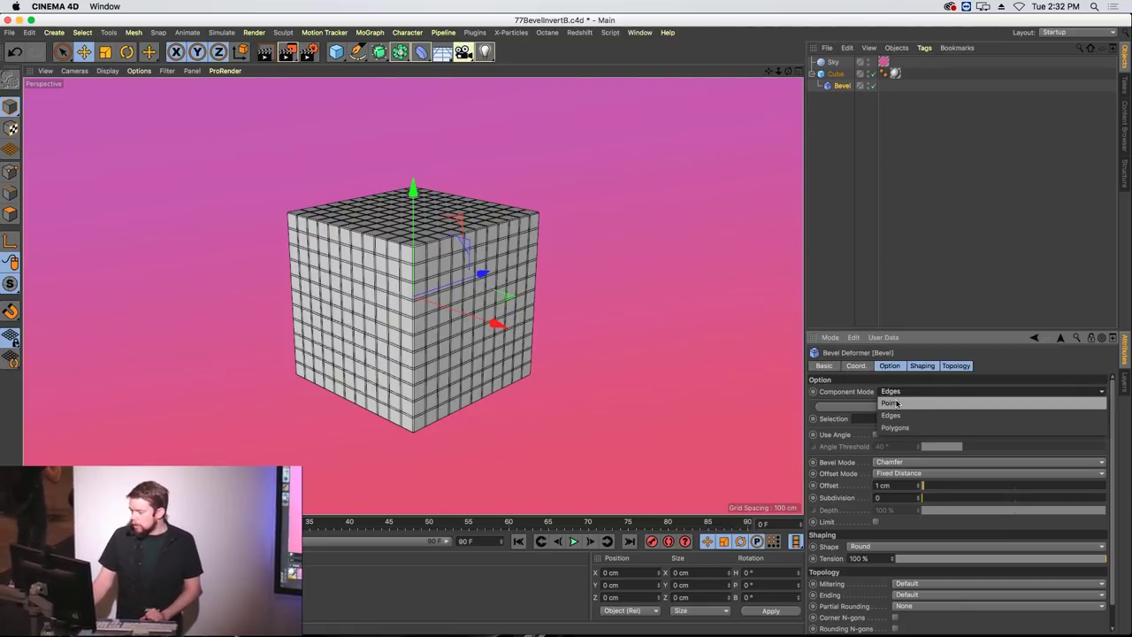
{"action": "left_click", "coordinate": [891, 403]}
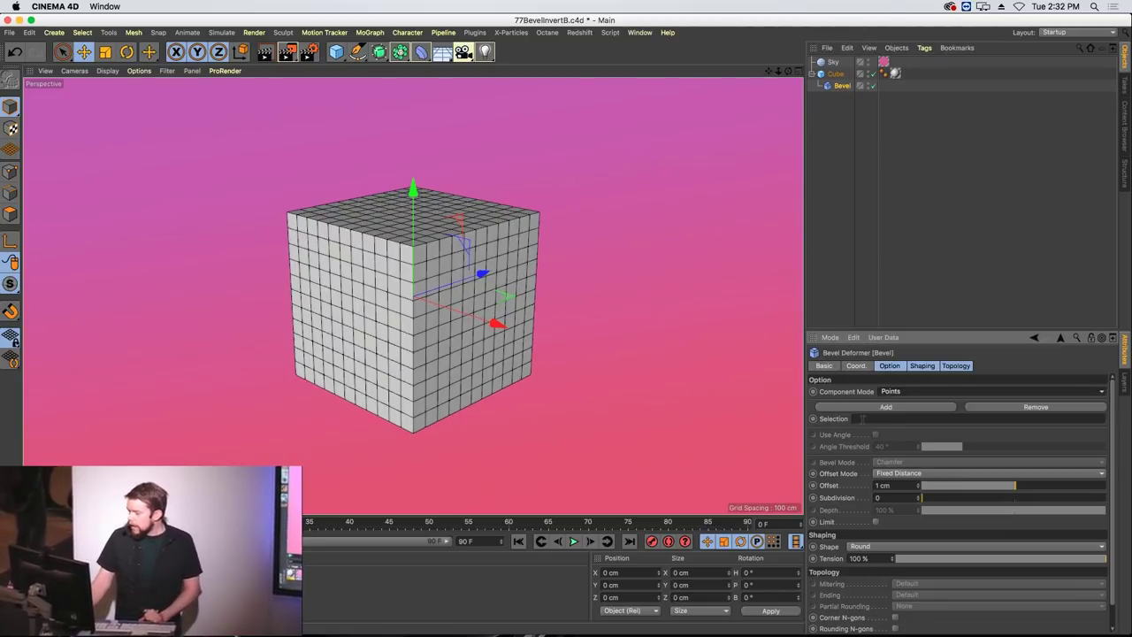
{"action": "left_click", "coordinate": [876, 521]}
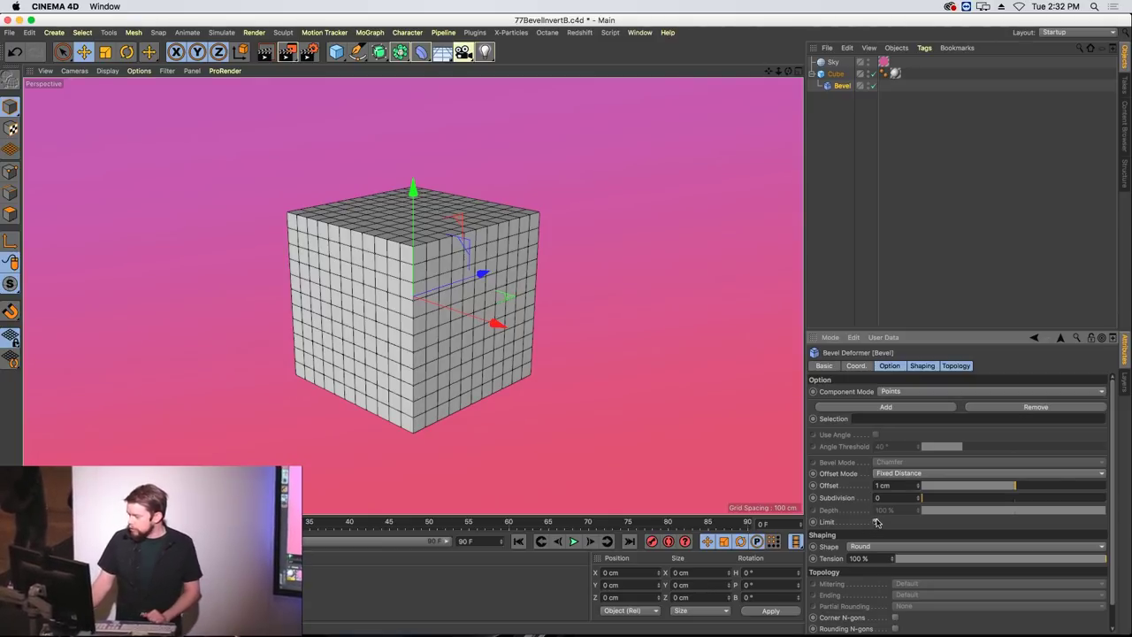
{"action": "left_click_drag", "start_coordinate": [1003, 486], "coordinate": [1042, 487]}
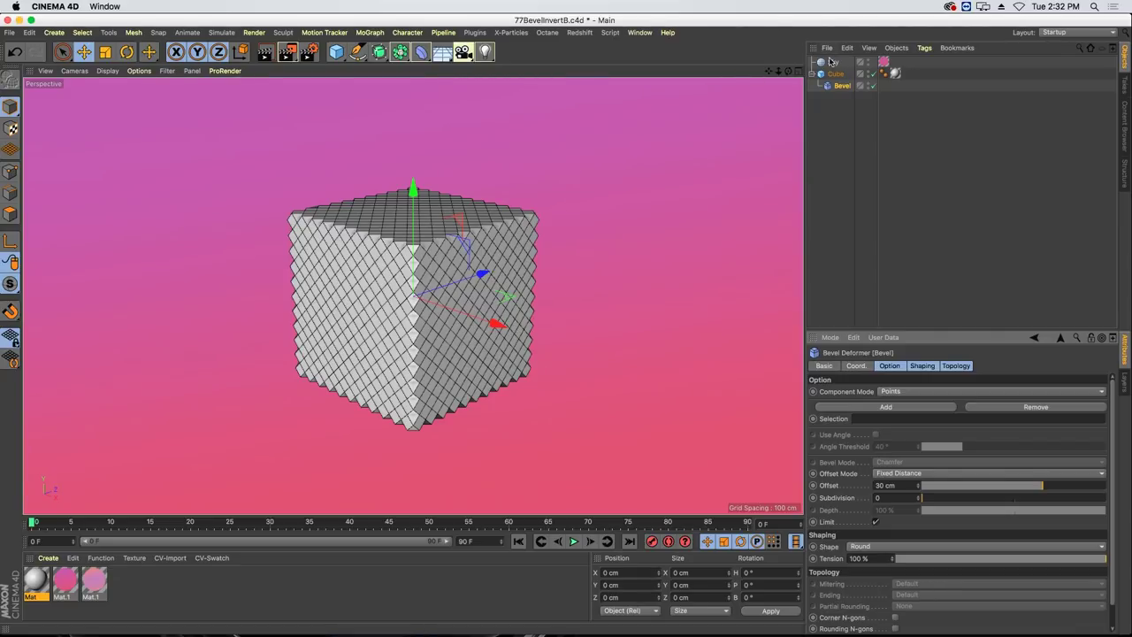
Wrap the beveled cube in a Connect object, make it editable, and select the resulting polygon cube.
{"action": "left_click", "coordinate": [416, 310]}
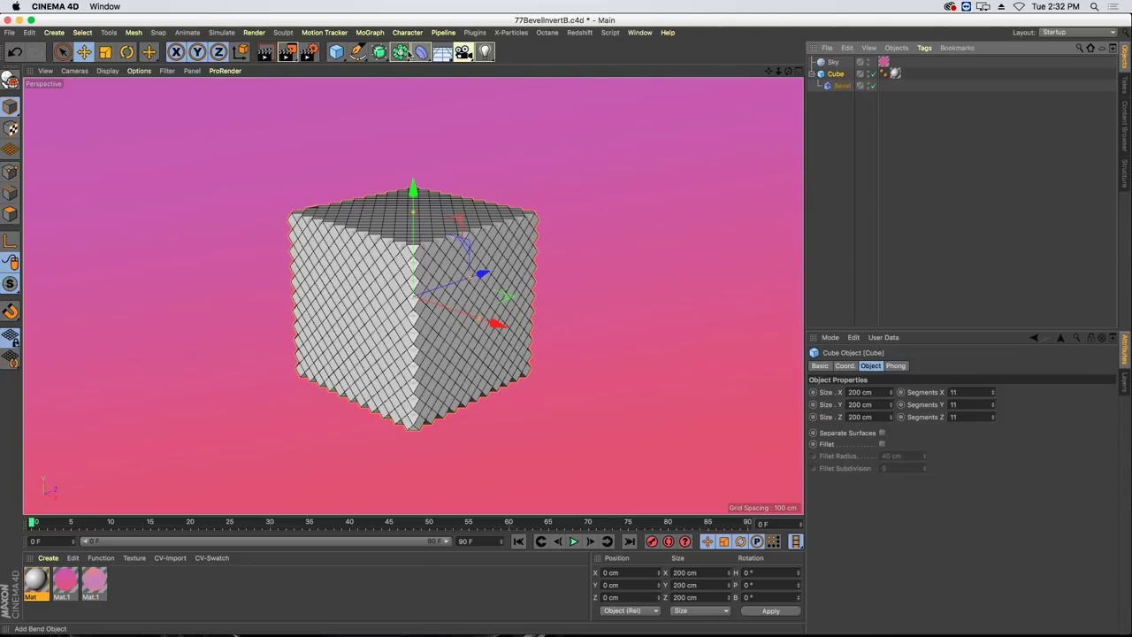
{"action": "left_click", "coordinate": [399, 51]}
{"action": "left_click", "coordinate": [530, 93], "text": "alt"}
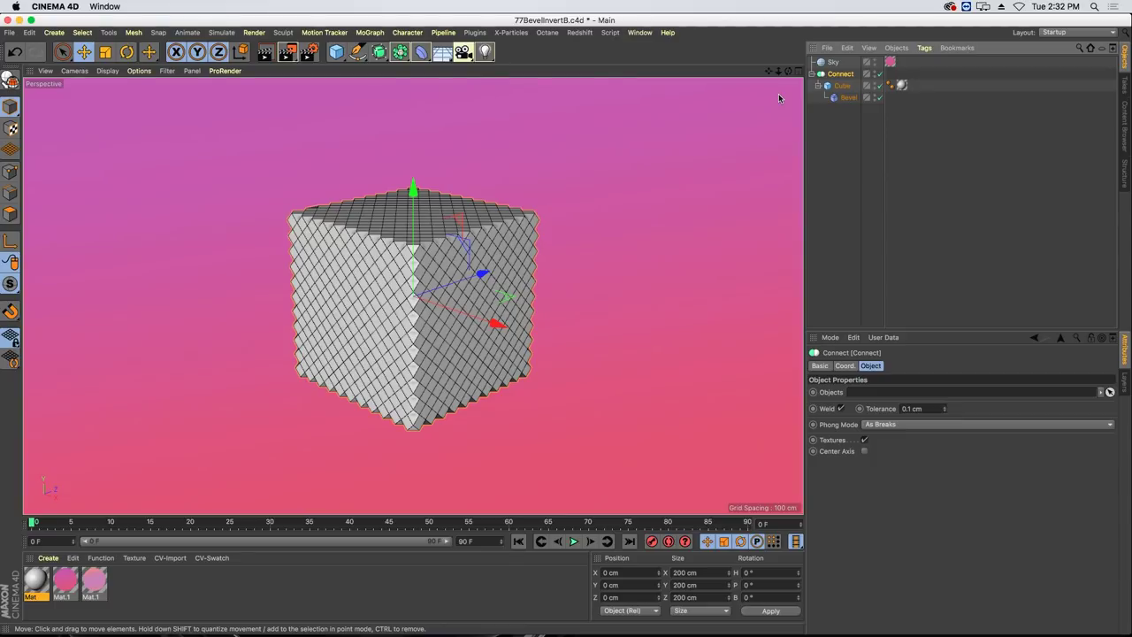
{"action": "key", "text": "c"}
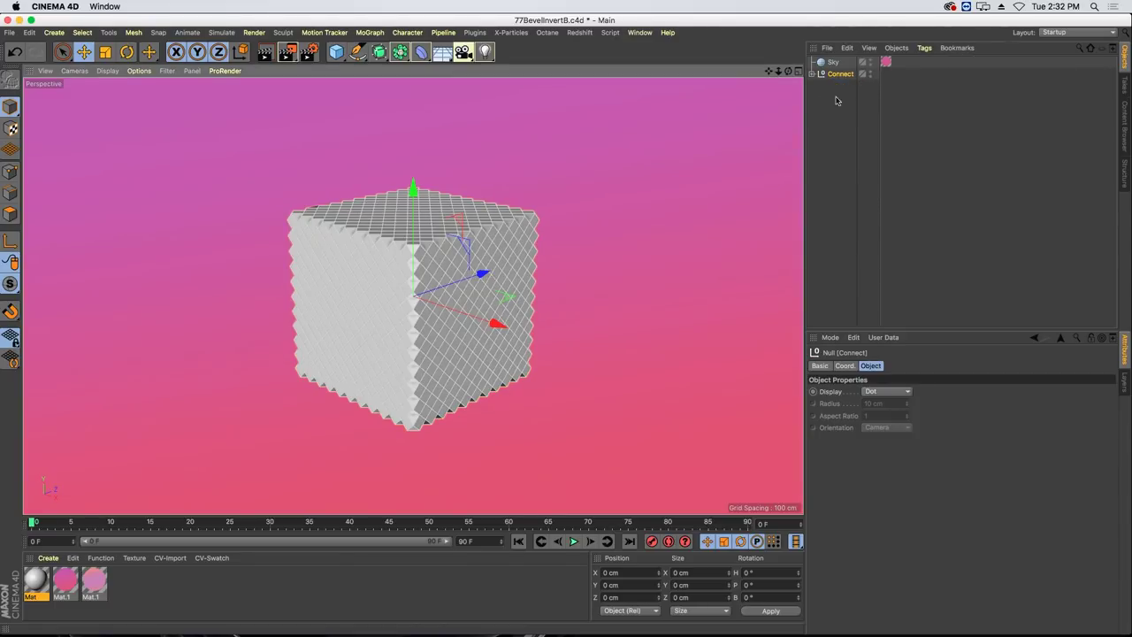
{"action": "left_click", "coordinate": [812, 73]}
{"action": "left_click", "coordinate": [839, 85]}
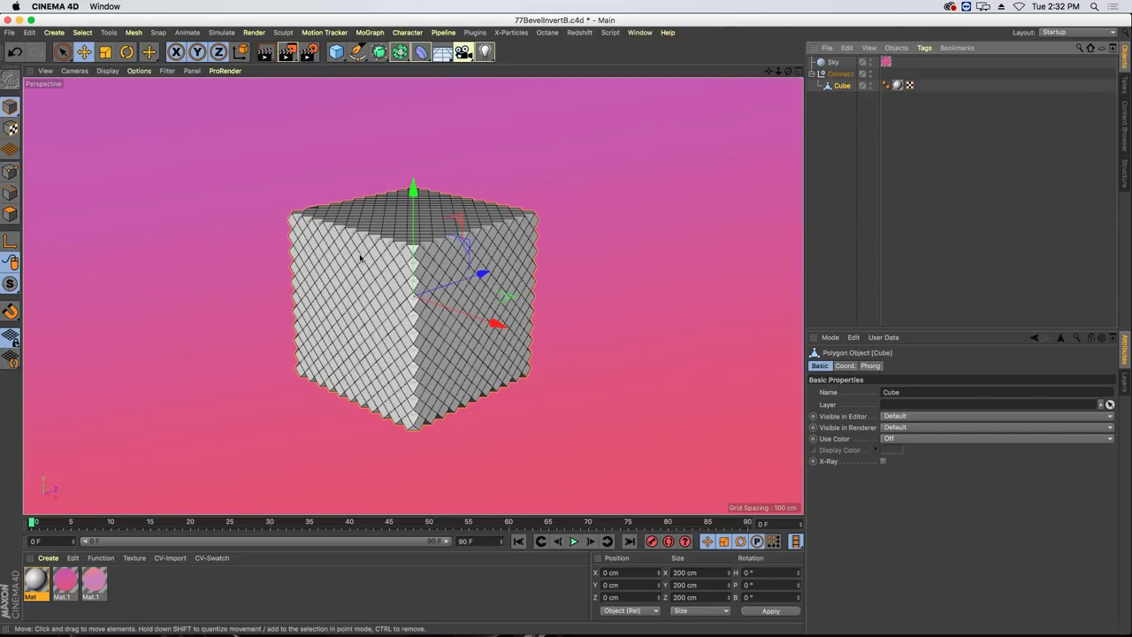
Undo the cube's conversion and clear the cube from the scene, leaving only the Sky.
{"action": "key", "text": "super+z"}
{"action": "key", "text": "super+z"}
{"action": "key", "text": "super+z"}
{"action": "key", "text": "super+z"}
Add a sphere, increase its segment count for a denser mesh, and make it editable.
{"action": "left_click", "coordinate": [336, 51]}
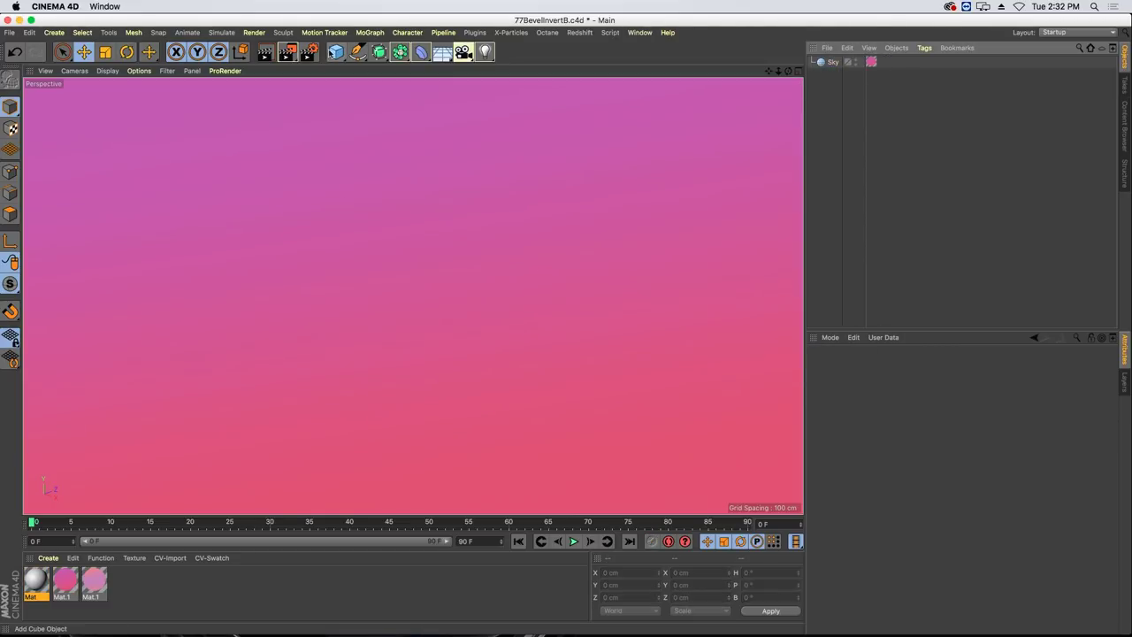
{"action": "left_click", "coordinate": [565, 89]}
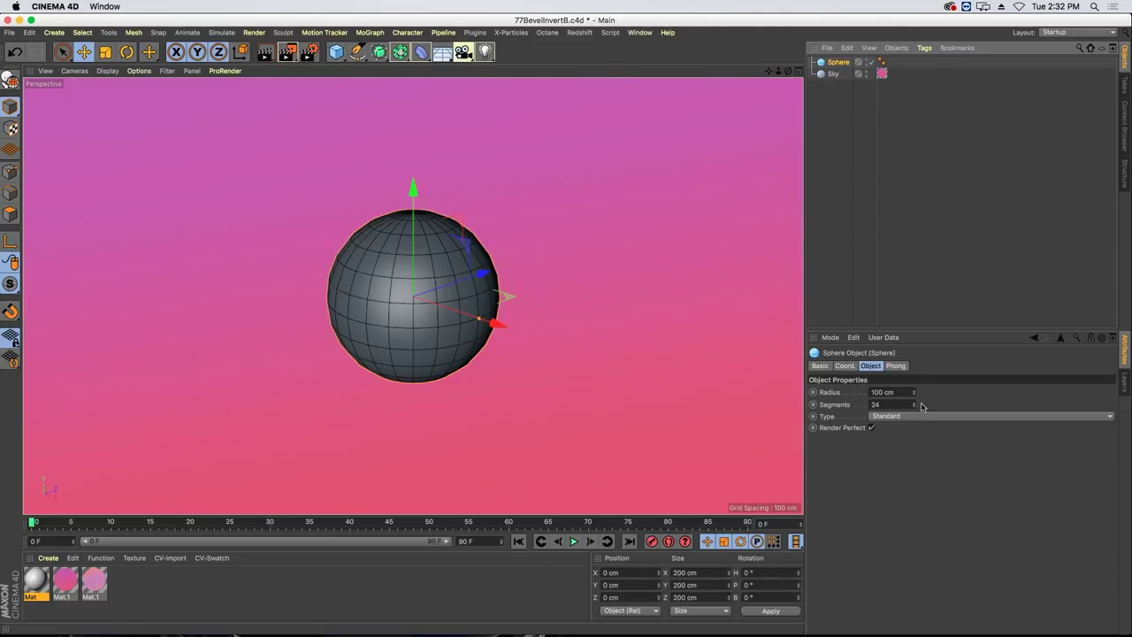
{"action": "left_click_drag", "start_coordinate": [918, 408], "coordinate": [819, 136]}
{"action": "key", "text": "c"}
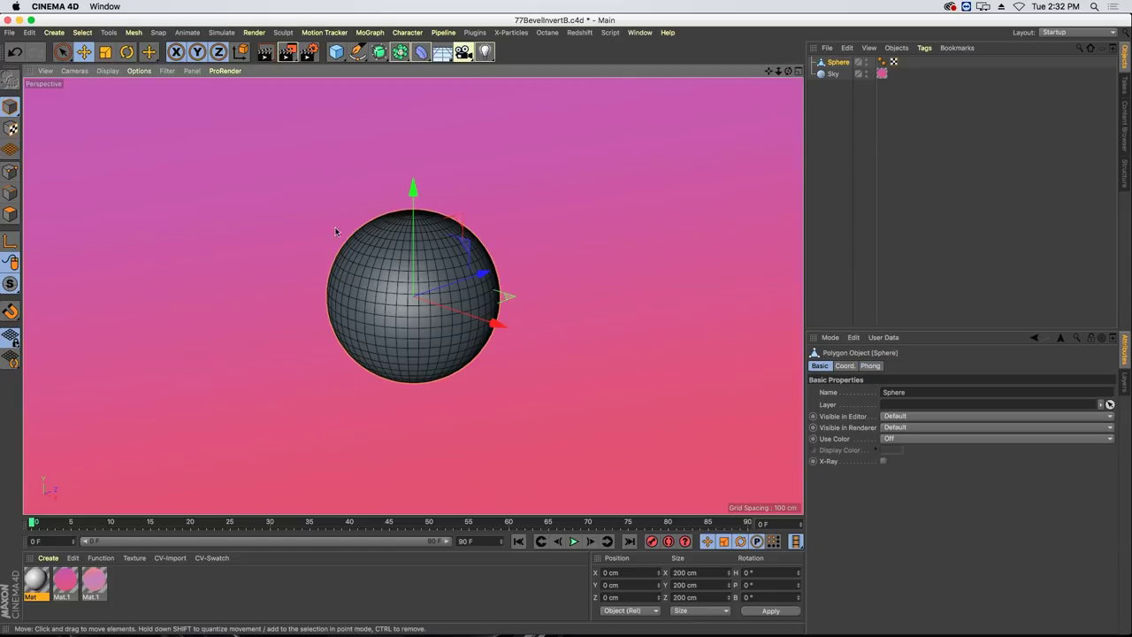
Bevel all of the sphere's points with a 10 cm offset and Limit enabled.
{"action": "left_click", "coordinate": [10, 171]}
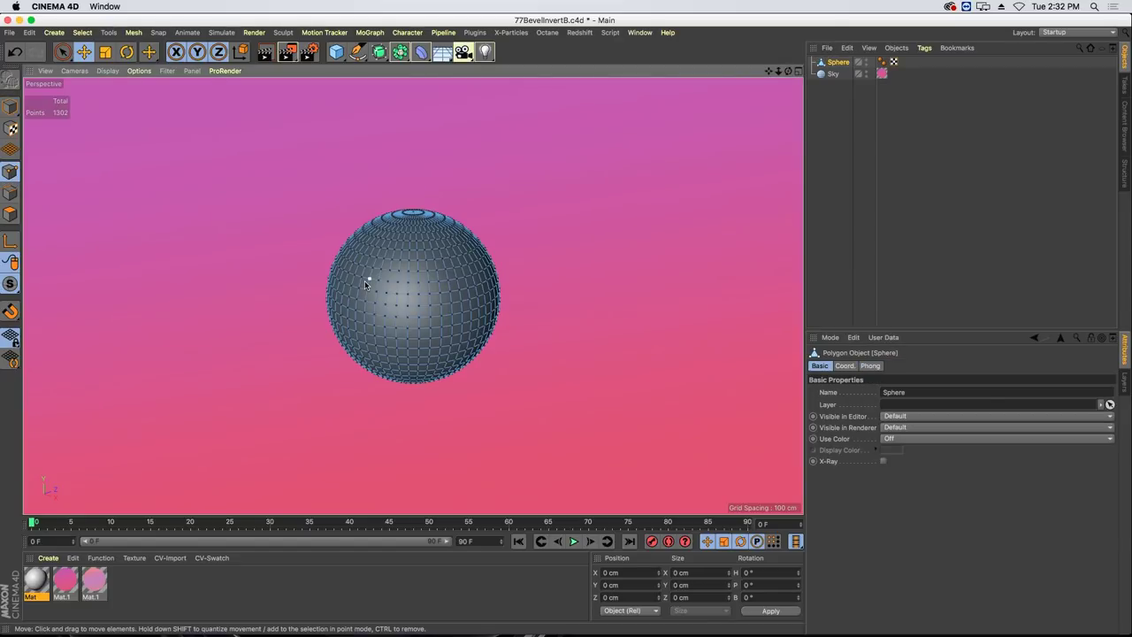
{"action": "key", "text": "super+a"}
{"action": "right_click", "coordinate": [403, 277]}
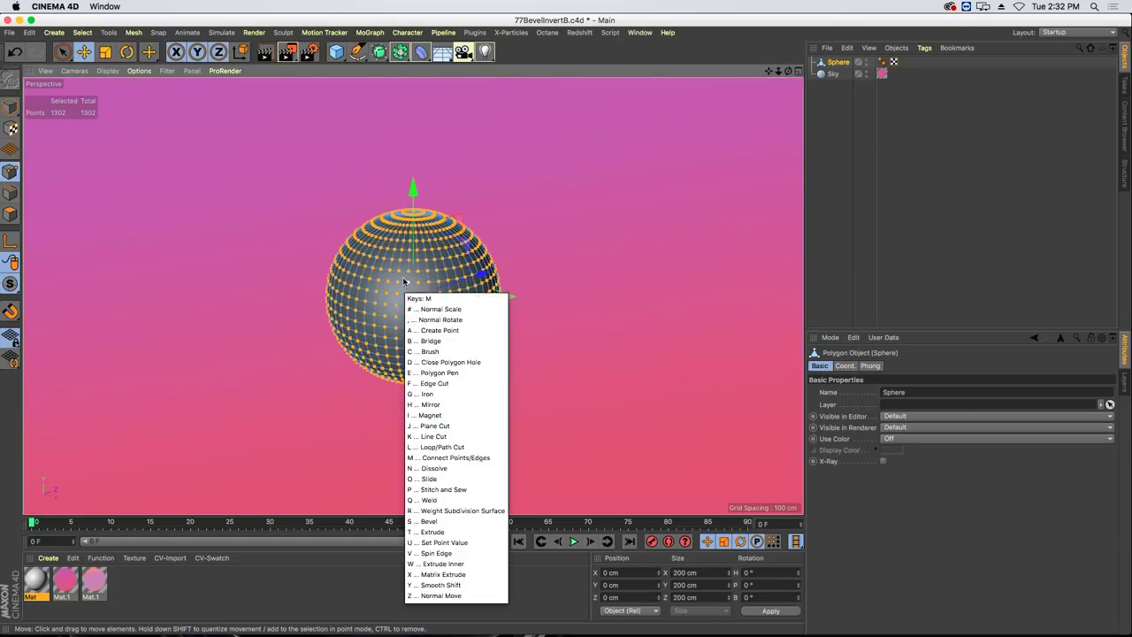
{"action": "left_click", "coordinate": [442, 504]}
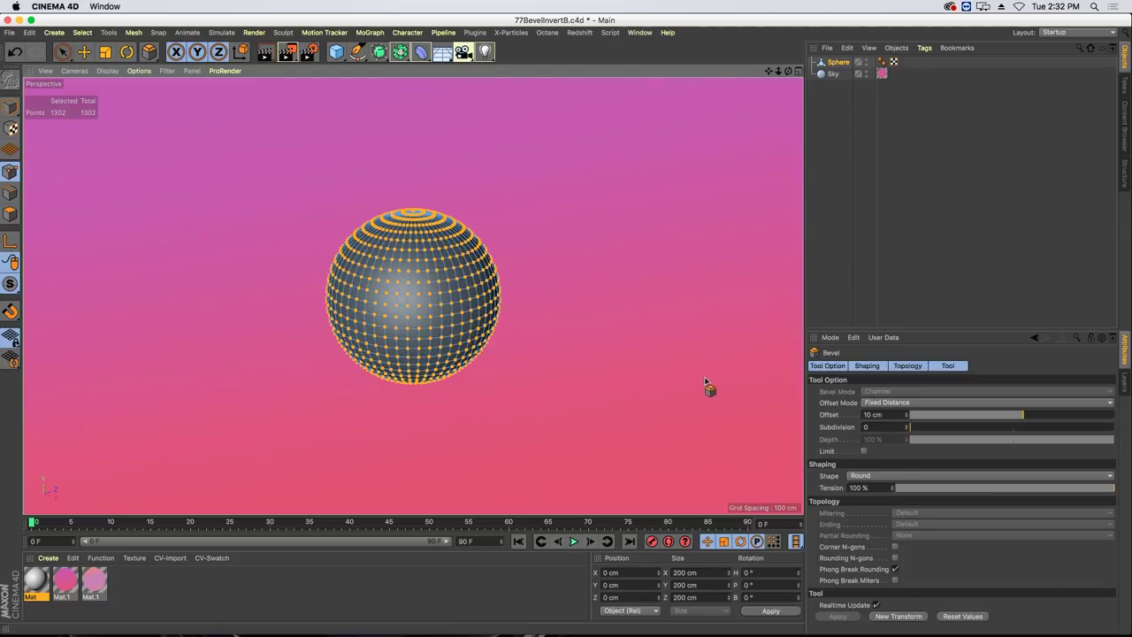
{"action": "left_click", "coordinate": [864, 451]}
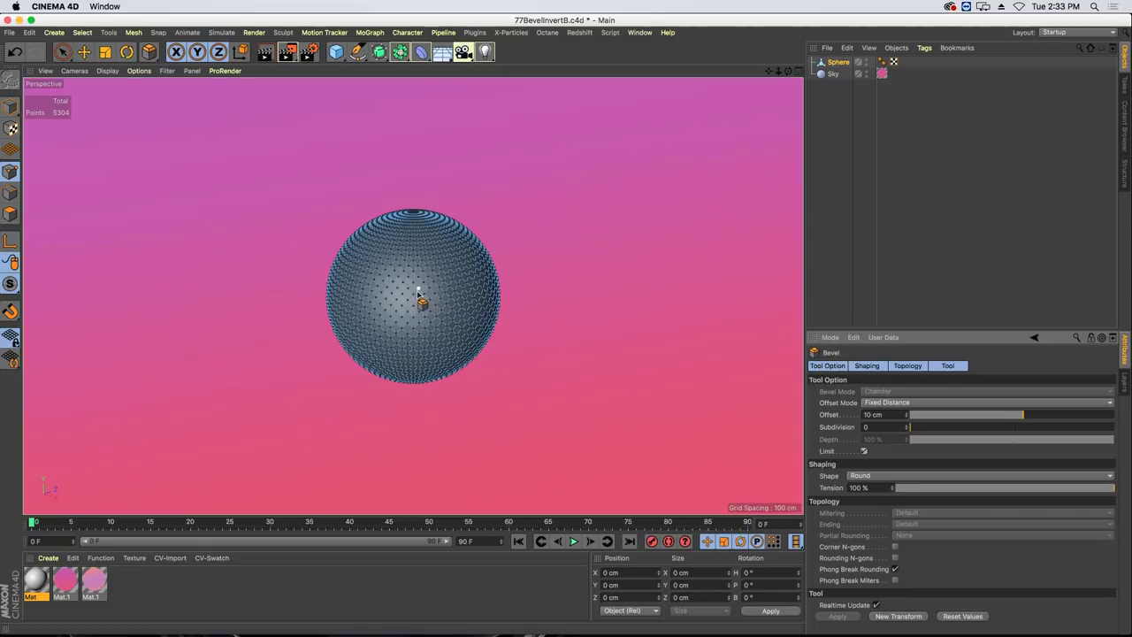
Select all of the beveled sphere's points and optimize the mesh to merge the duplicate points.
{"action": "scroll", "coordinate": [422, 296], "scroll_direction": "up", "scroll_amount": 5}
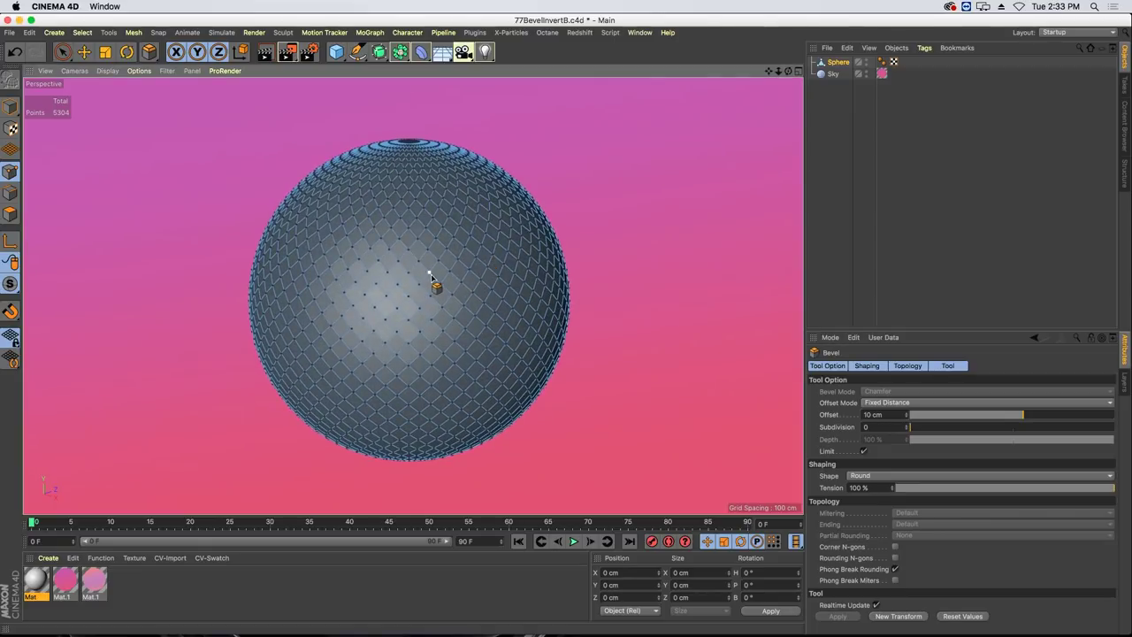
{"action": "key", "text": "super+a"}
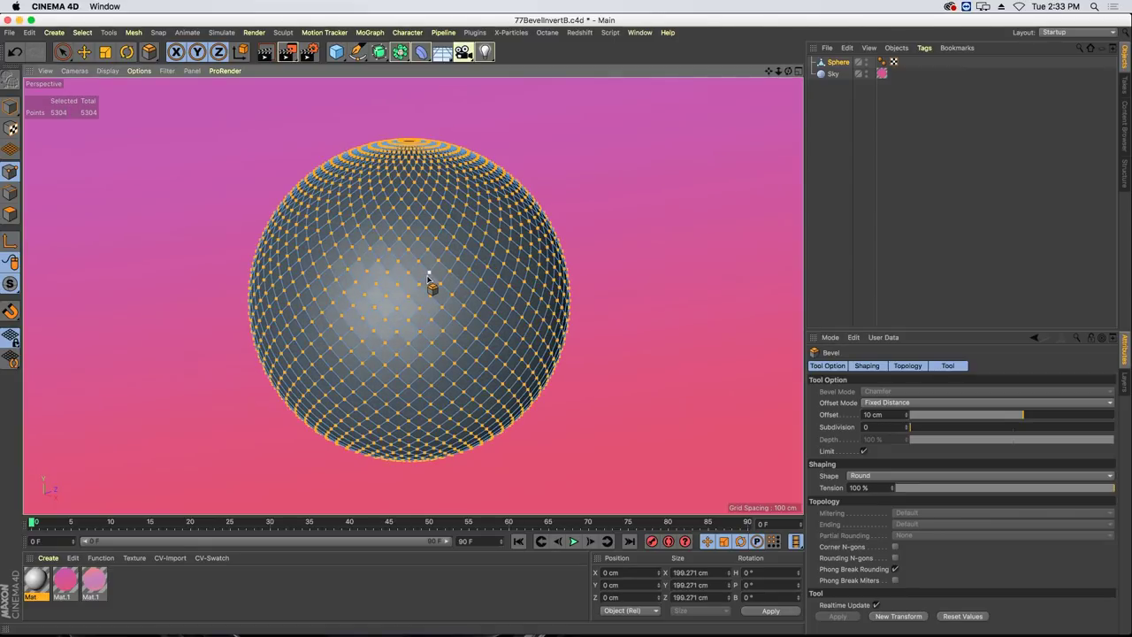
{"action": "right_click", "coordinate": [428, 281]}
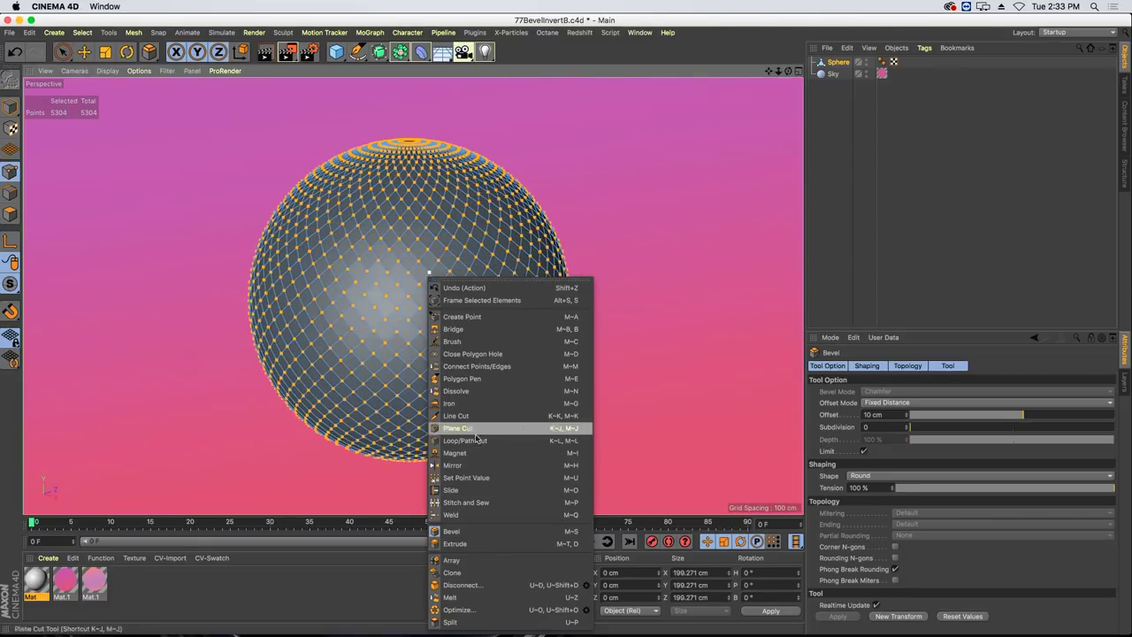
{"action": "left_click", "coordinate": [517, 585]}
{"action": "right_click", "coordinate": [517, 585]}
{"action": "left_click", "coordinate": [540, 579]}
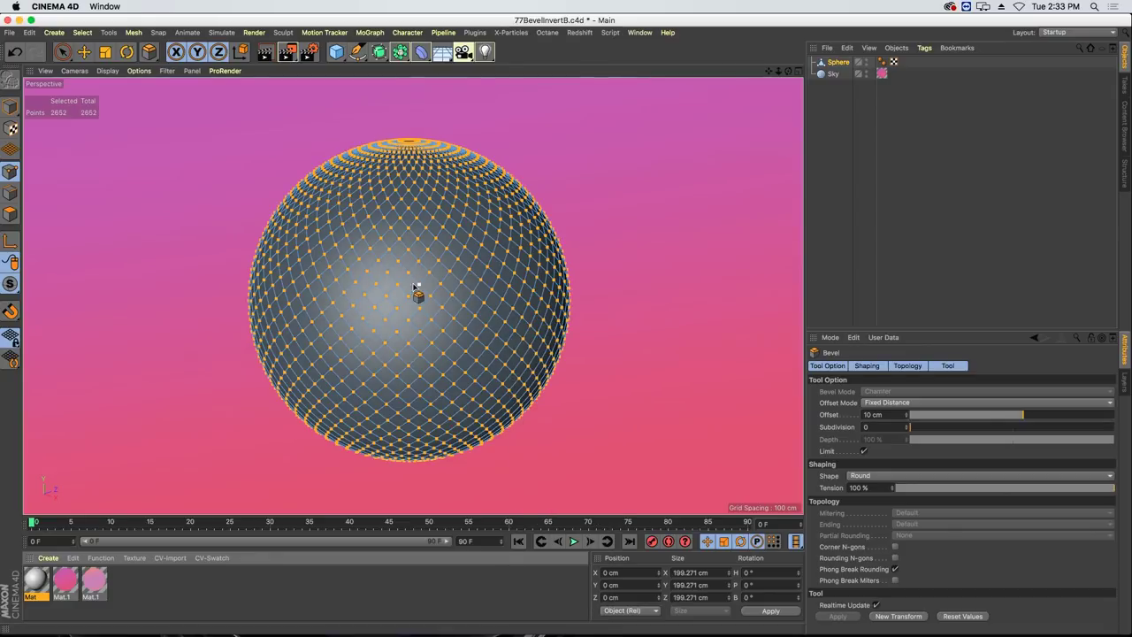
Select several crossing diagonal polygon loops around the sphere in both directions.
{"action": "left_click", "coordinate": [11, 213]}
{"action": "key", "text": "u"}
{"action": "key", "text": "l"}
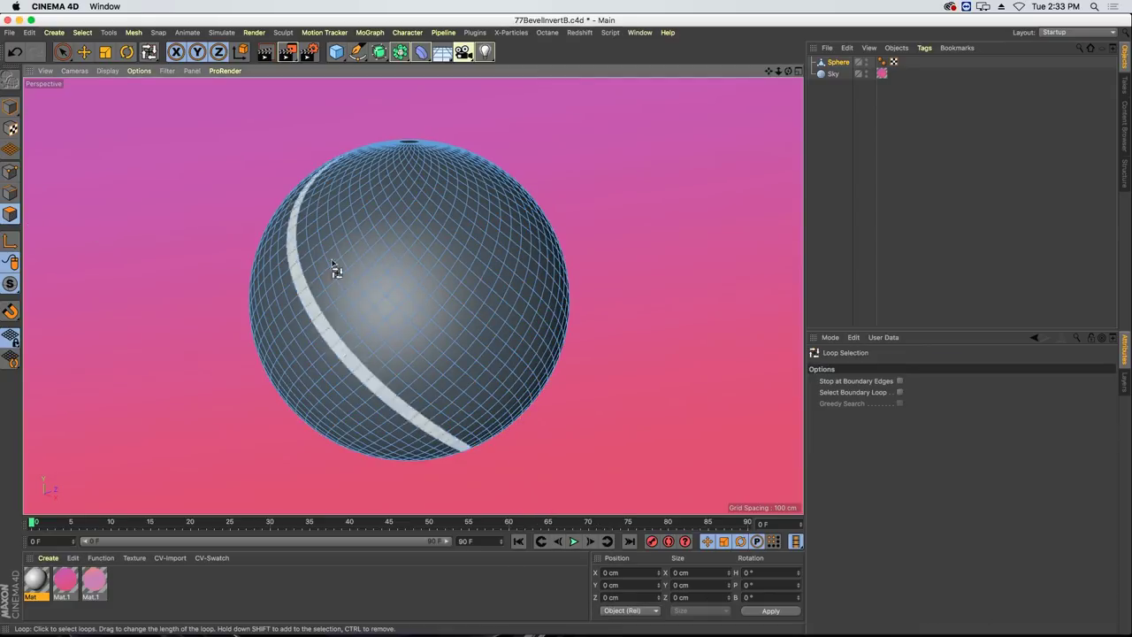
{"action": "left_click", "coordinate": [347, 273]}
{"action": "left_click", "coordinate": [412, 311], "text": "shift"}
{"action": "left_click", "coordinate": [448, 278], "text": "shift"}
{"action": "left_click", "coordinate": [390, 284], "text": "shift"}
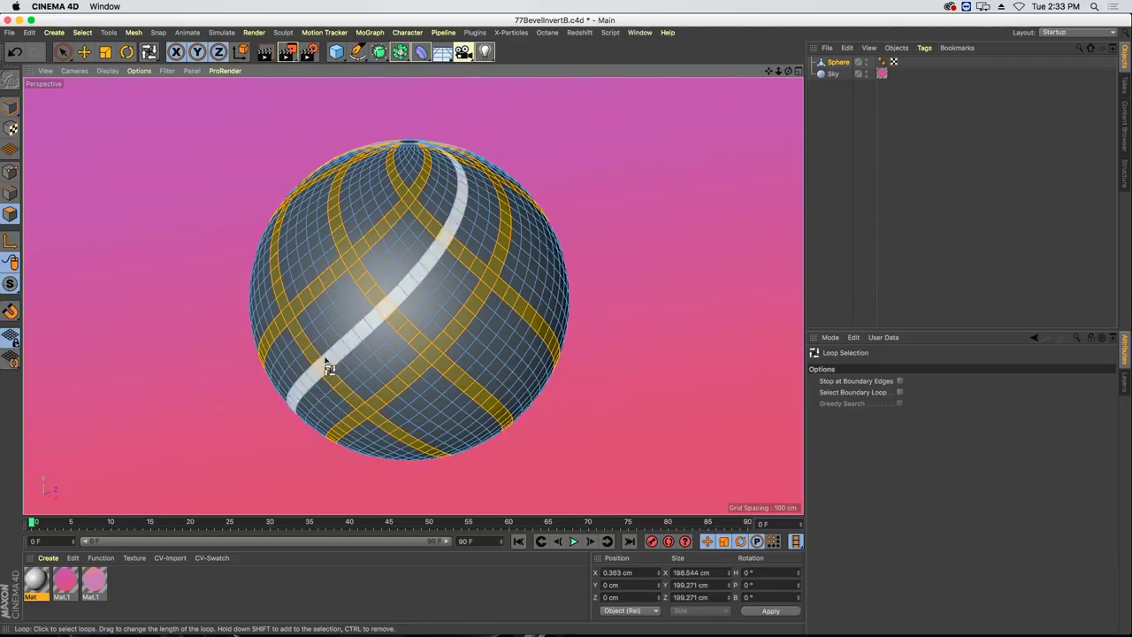
{"action": "left_click", "coordinate": [321, 366], "text": "shift"}
Extrude the selected polygon loops inward by about 3.4 cm to form crossing grooves in the sphere.
{"action": "key", "text": "d"}
{"action": "mouse_move", "coordinate": [475, 304]}
{"action": "left_mouse_down"}
{"action": "mouse_move", "coordinate": [462, 301]}
{"action": "mouse_move", "coordinate": [478, 297]}
{"action": "left_mouse_up"}
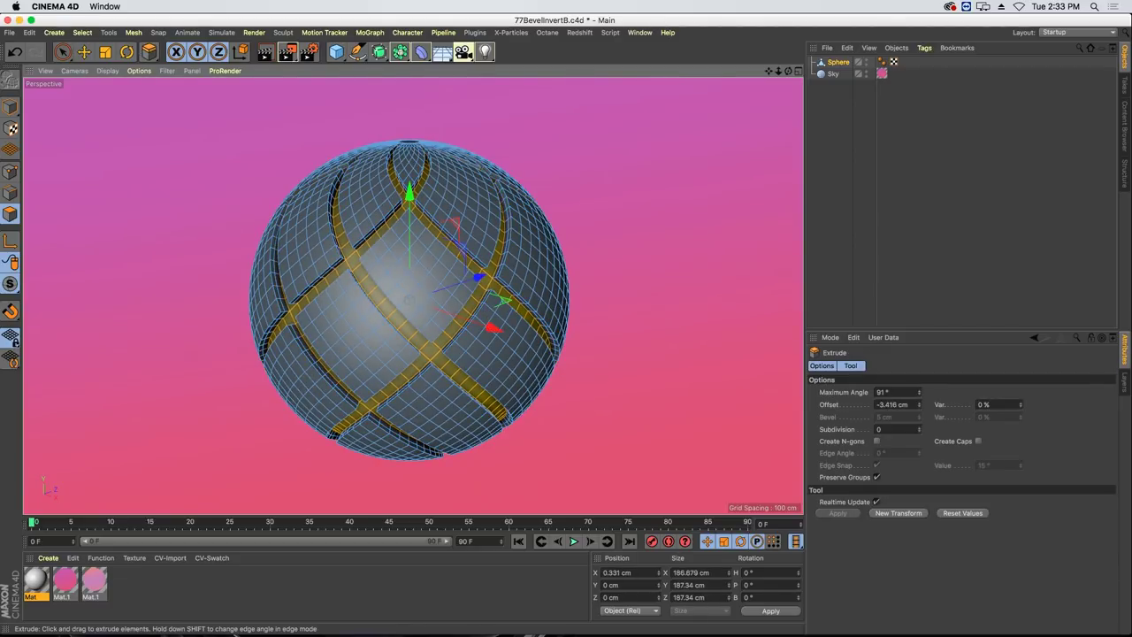
{"action": "left_click_drag", "start_coordinate": [558, 268], "coordinate": [433, 283], "text": "alt"}
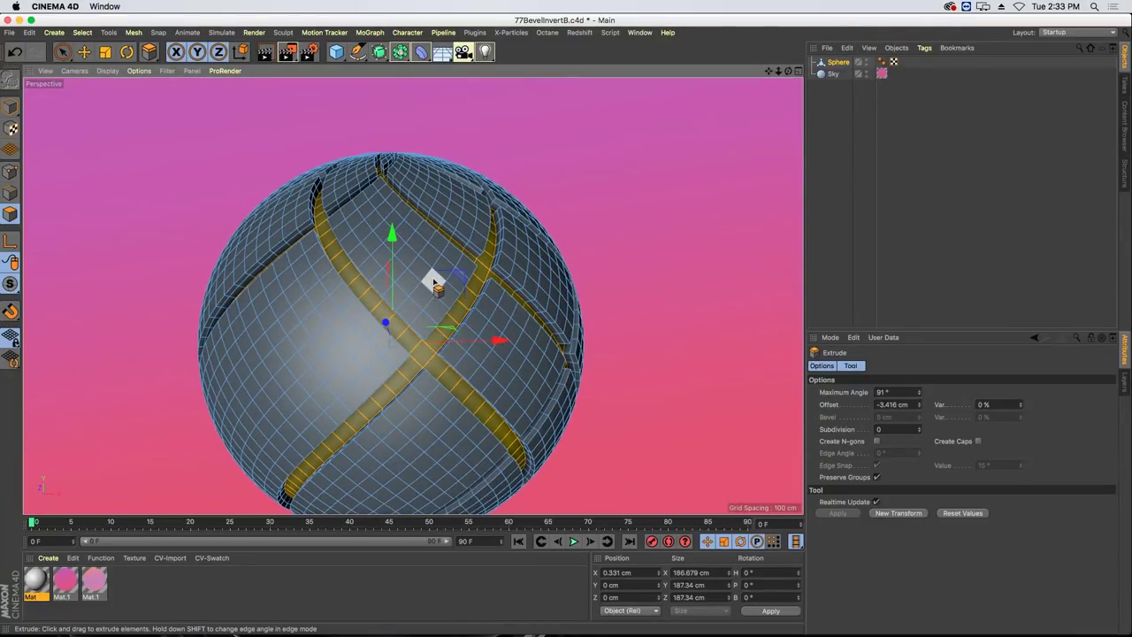
Close 77BevelInvertB.c4d without saving, and close the title project 88ScaleToTimelineA.c4d as well.
{"action": "key", "text": "super+w"}
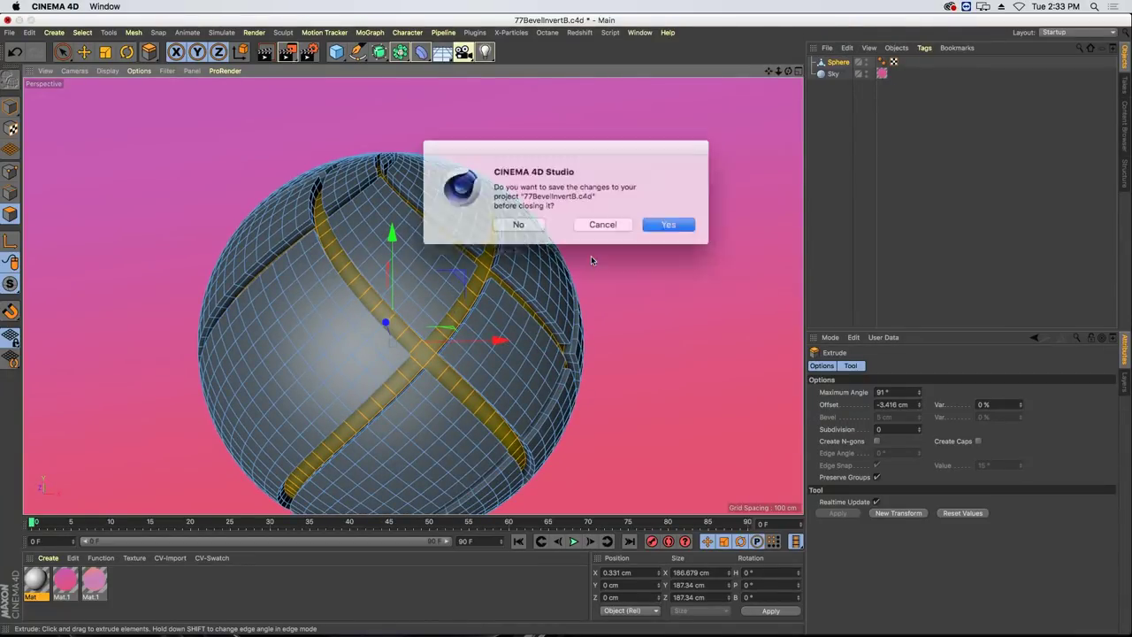
{"action": "left_click", "coordinate": [544, 224]}
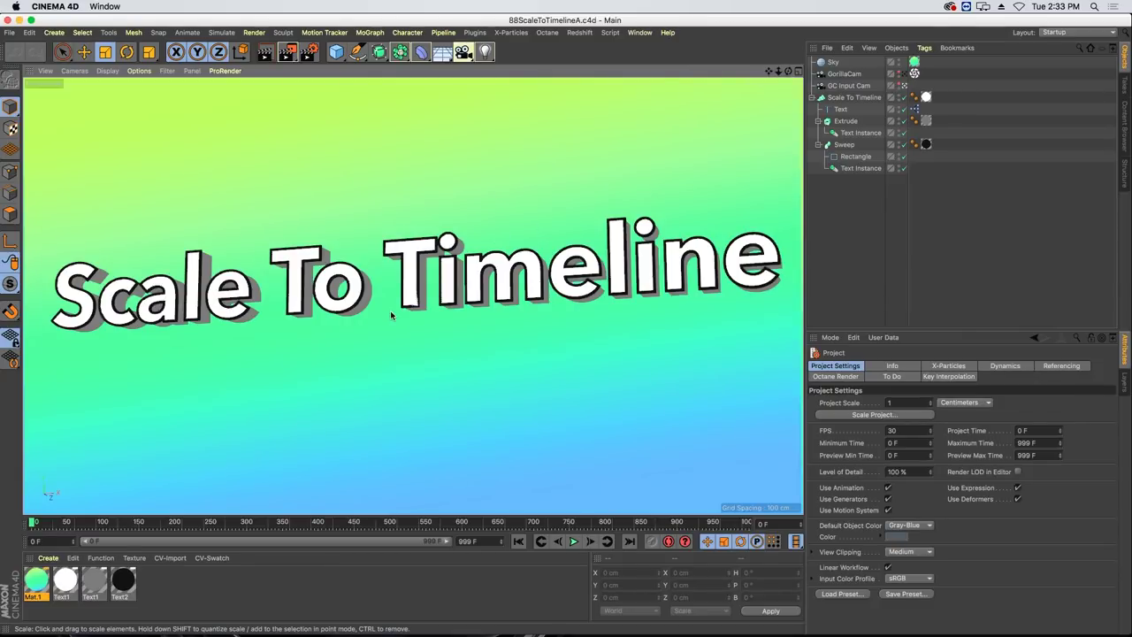
{"action": "key", "text": "super+w"}
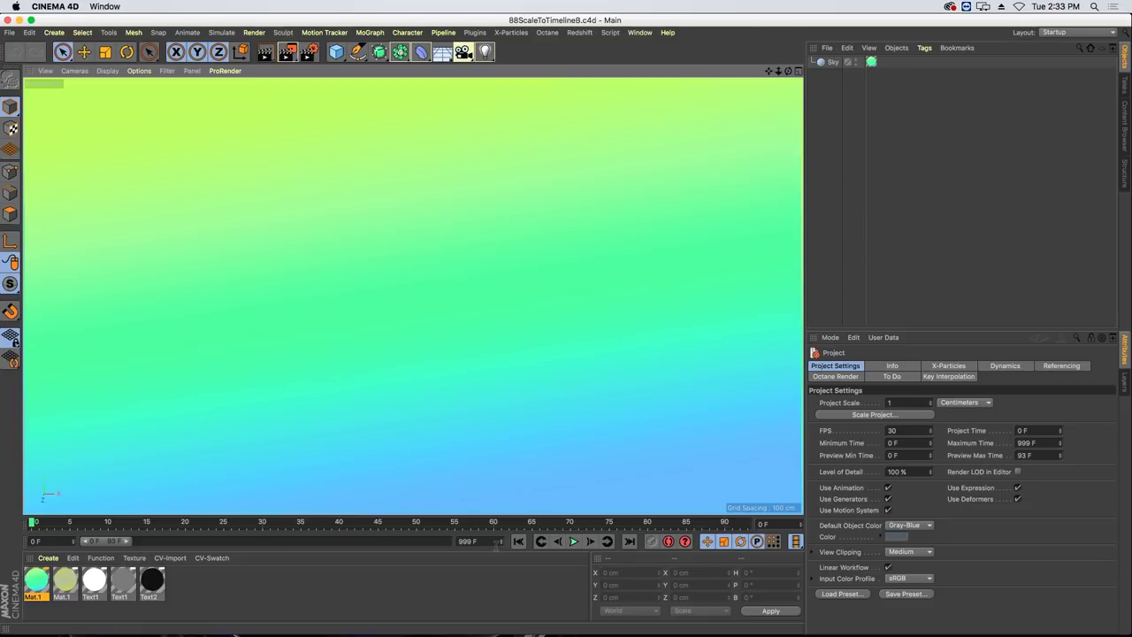
Extend the timeline preview range to the full 0 to 999 frames, and close 88ScaleToTimelineB.c4d without saving.
{"action": "double_click", "coordinate": [105, 543]}
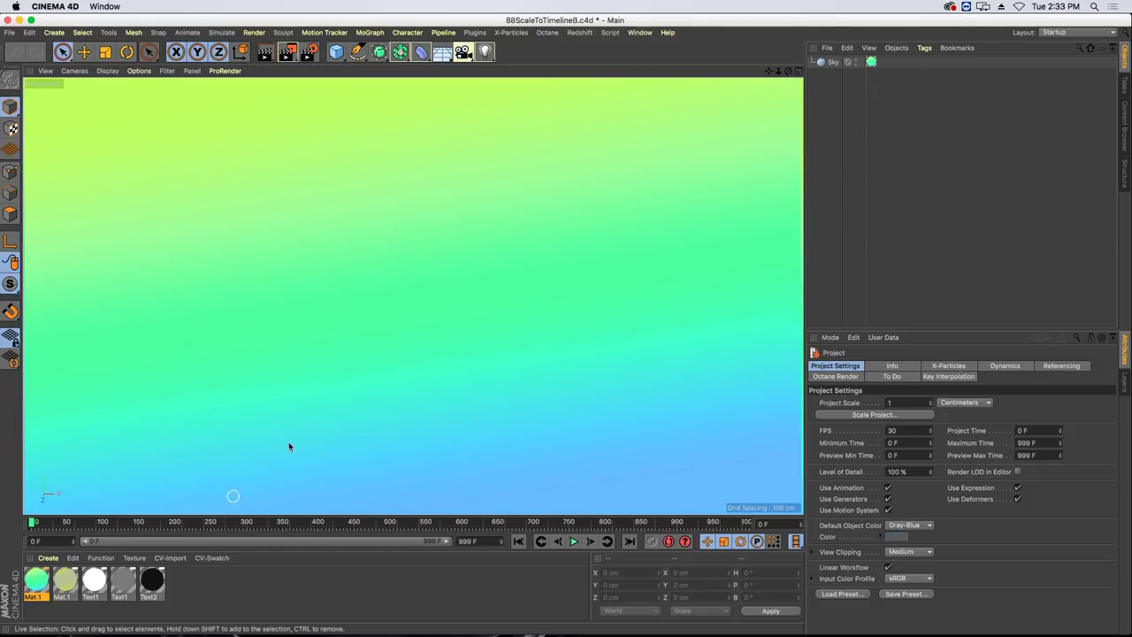
{"action": "key", "text": "super+q"}
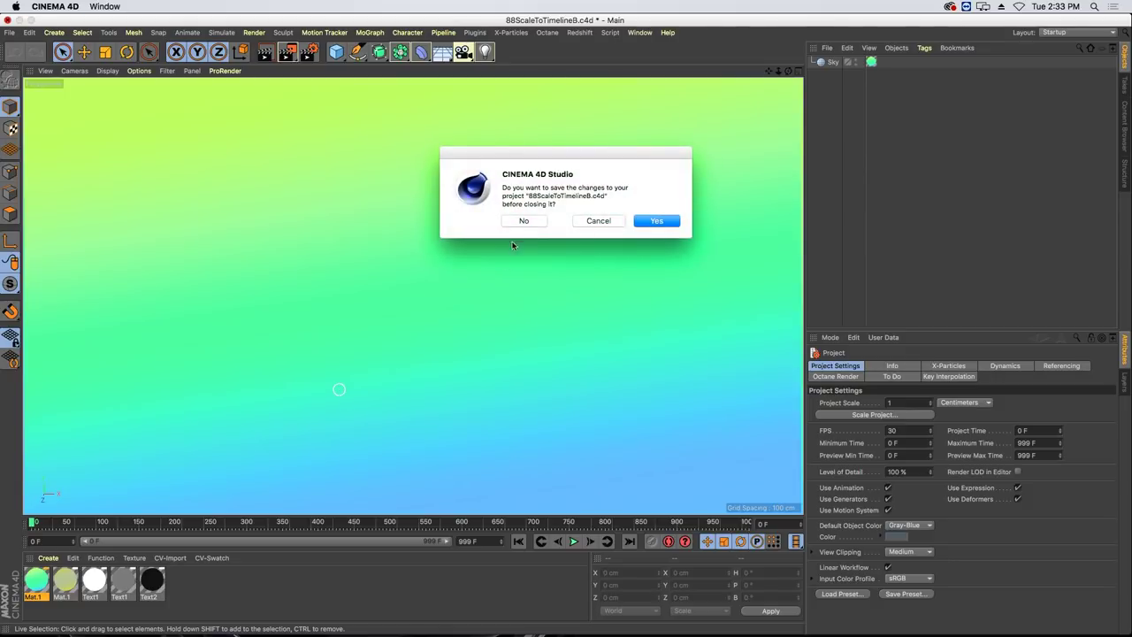
{"action": "left_click", "coordinate": [522, 221]}
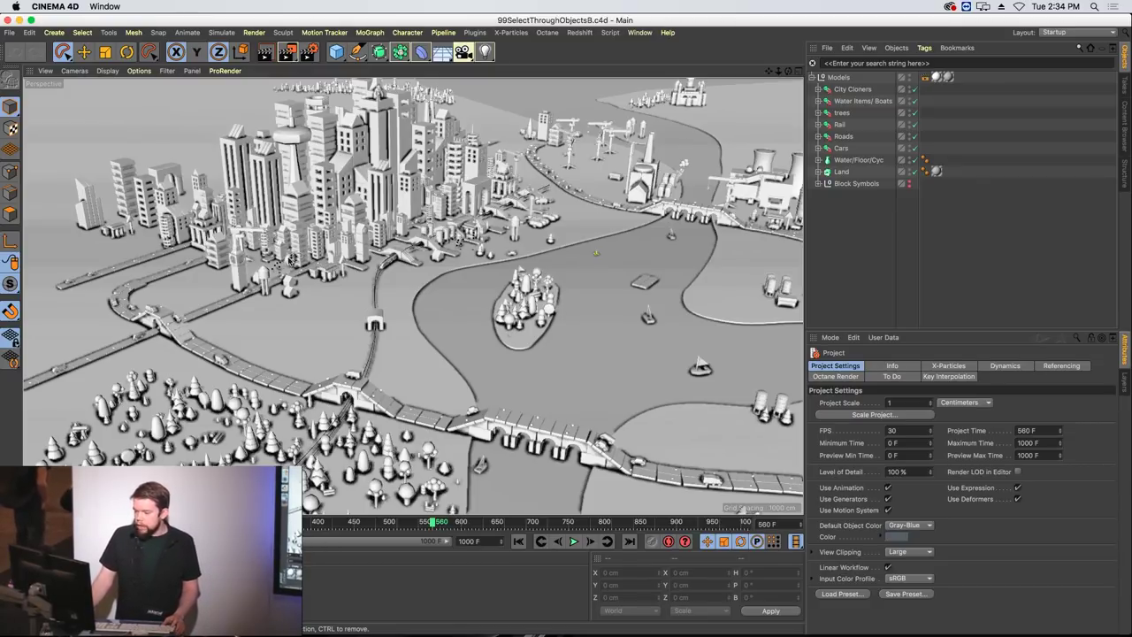
Select the hidden Icing object through the overlapping city buildings, reveal it in the object hierarchy and frame it in the viewport.
{"action": "middle_click", "coordinate": [292, 258], "text": "alt"}
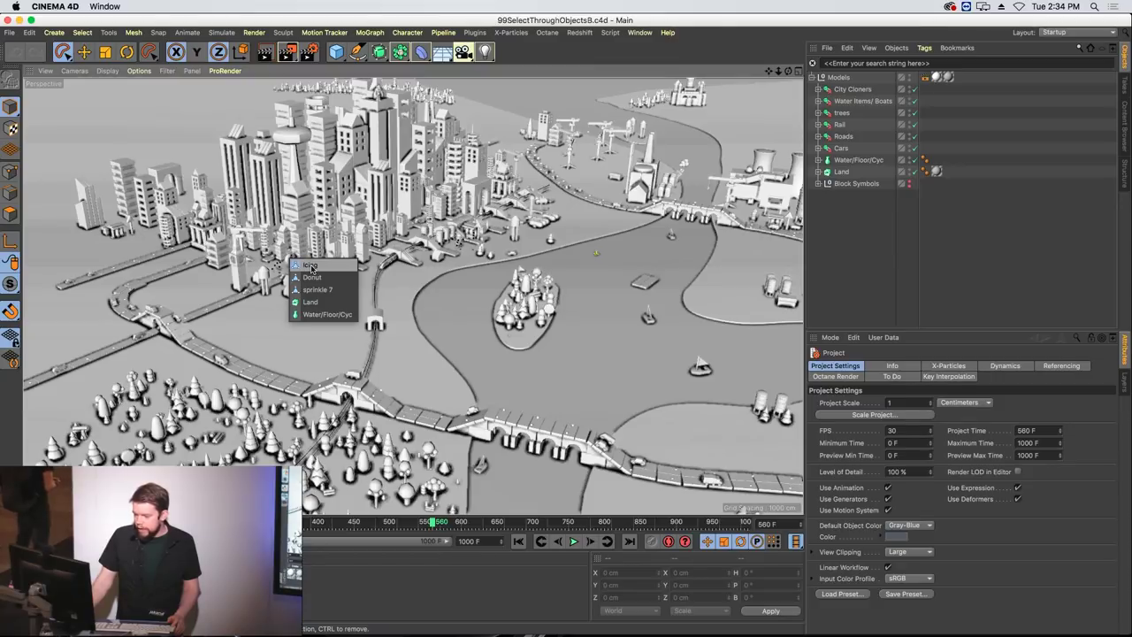
{"action": "left_click", "coordinate": [310, 265]}
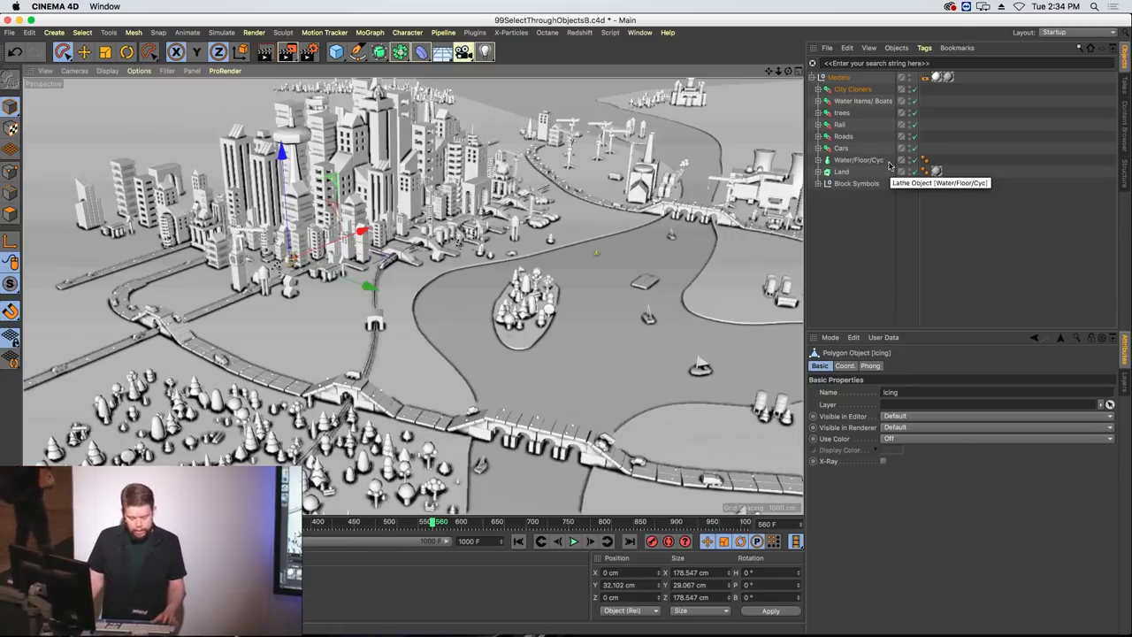
{"action": "key", "text": "s"}
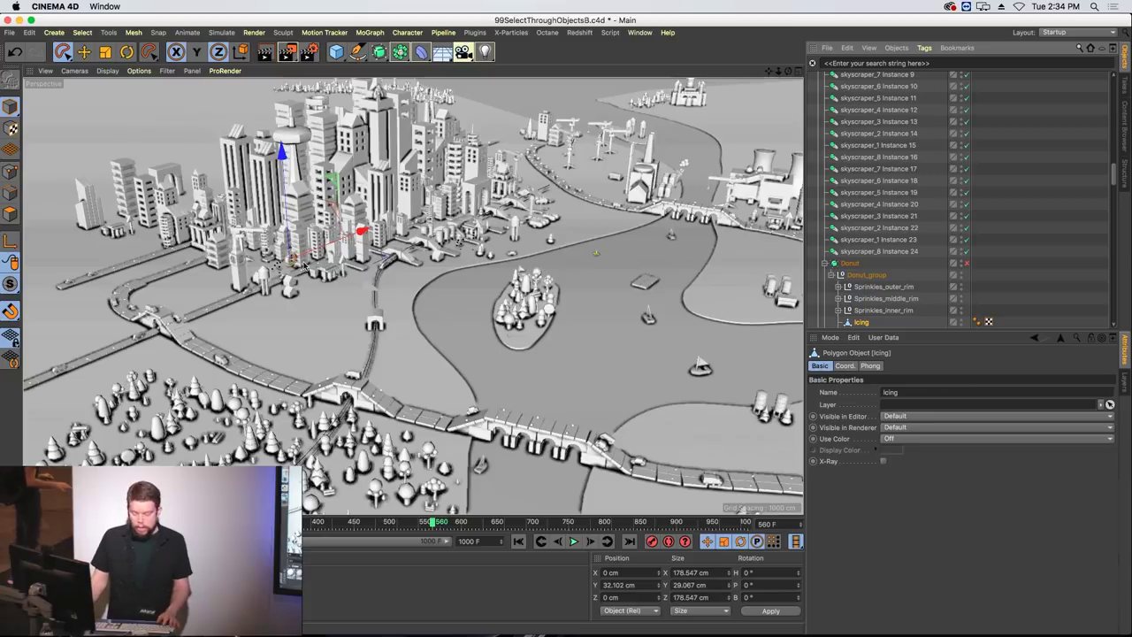
{"action": "key", "text": "o"}
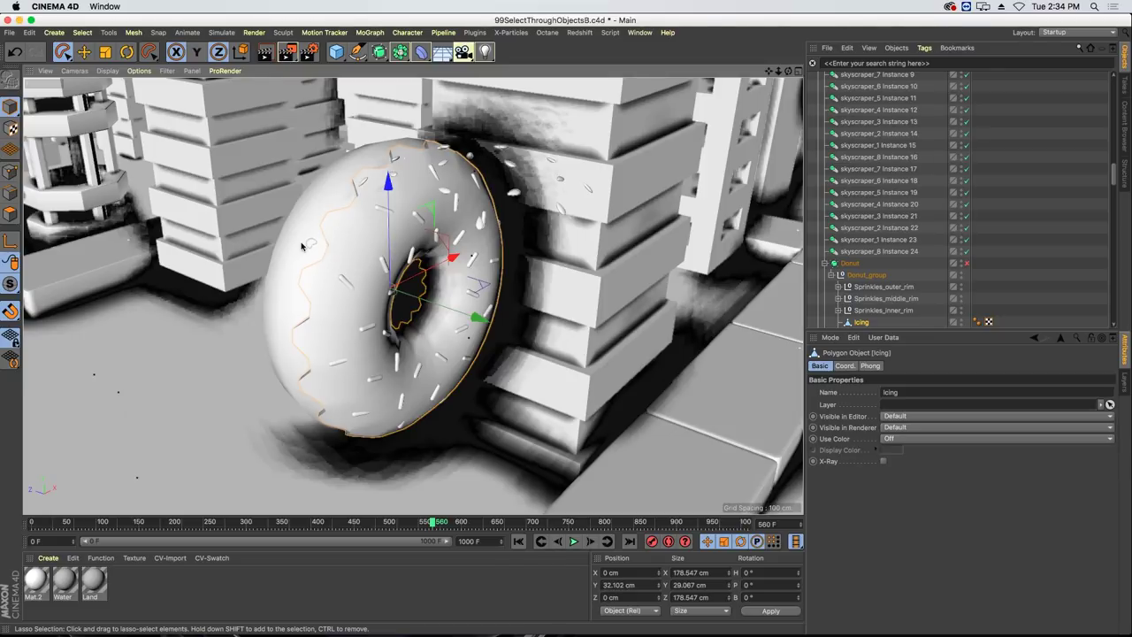
Close 99SelectThroughObjectsB.c4d without saving the changes.
{"action": "key", "text": "super+w"}
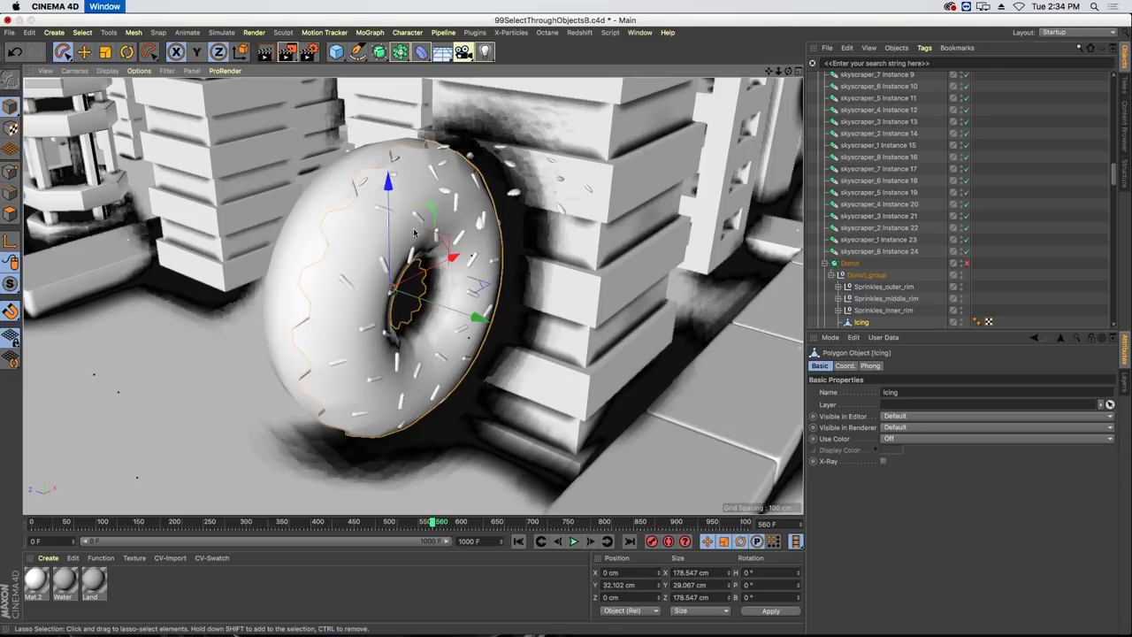
{"action": "left_click", "coordinate": [516, 225]}
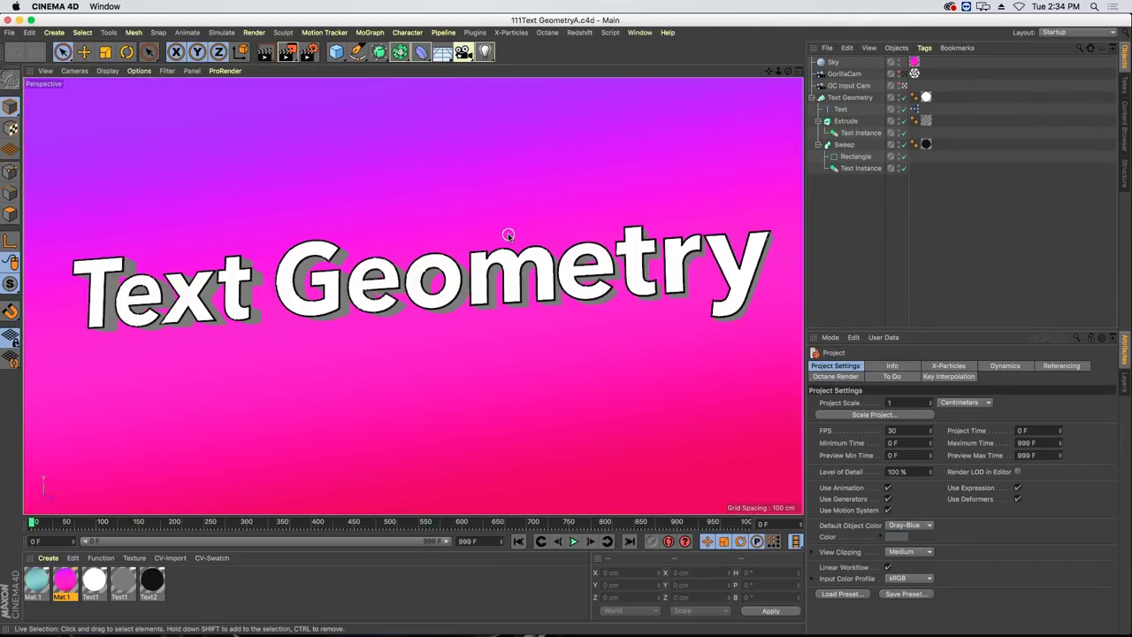
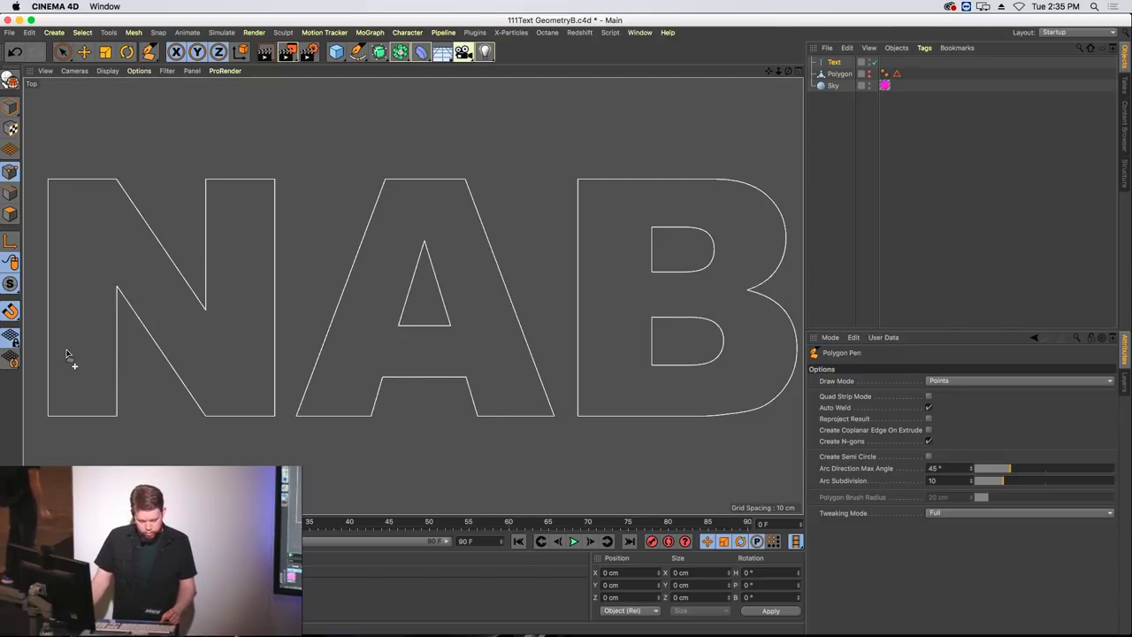
Enable snapping for the Polygon Pen and check the Vertex Snap and Spline Snap modes.
{"action": "key", "text": "p"}
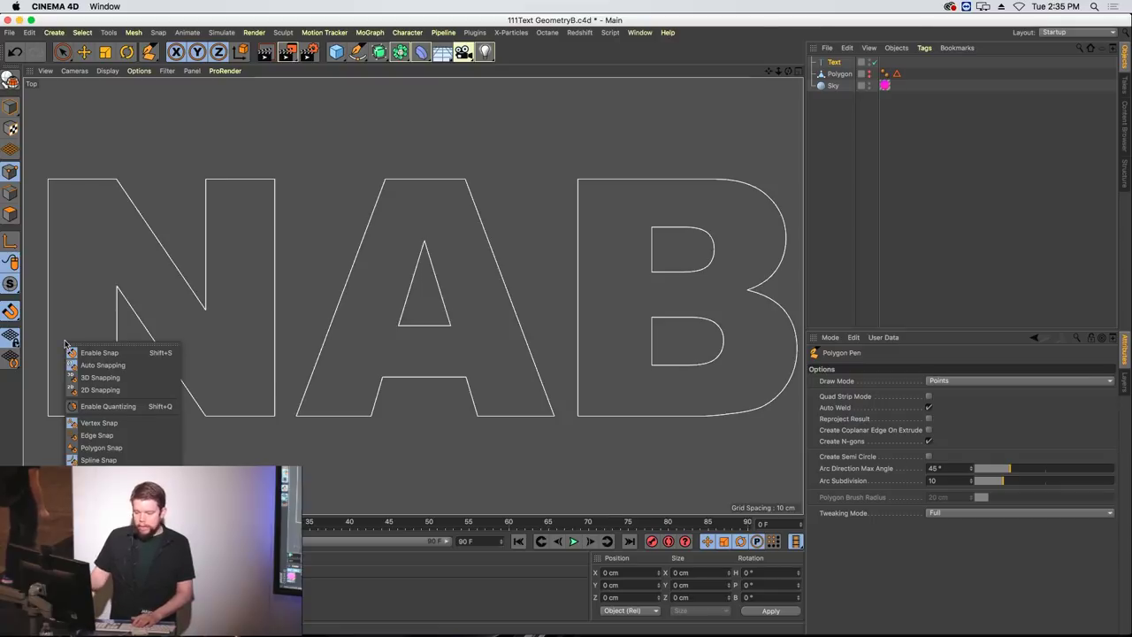
{"action": "left_click", "coordinate": [113, 353]}
{"action": "key", "text": "p"}
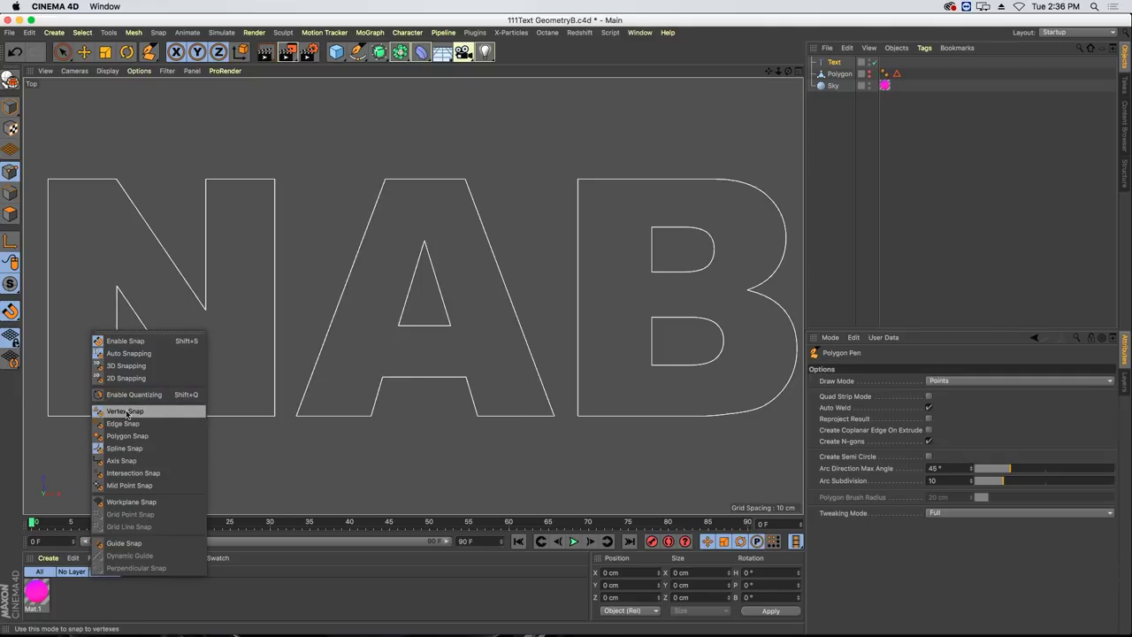
{"action": "left_click", "coordinate": [86, 358]}
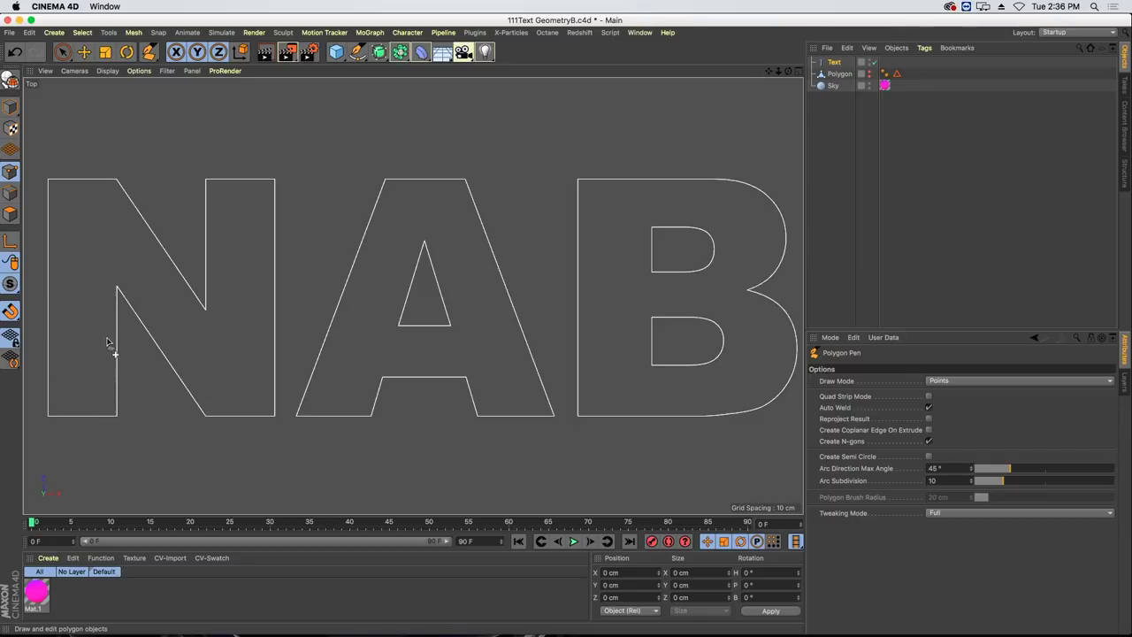
Draw a four-sided polygon over the N's left stem with the Polygon Pen, snapping its corners to the text outline.
{"action": "left_click", "coordinate": [48, 415]}
{"action": "left_click", "coordinate": [117, 414]}
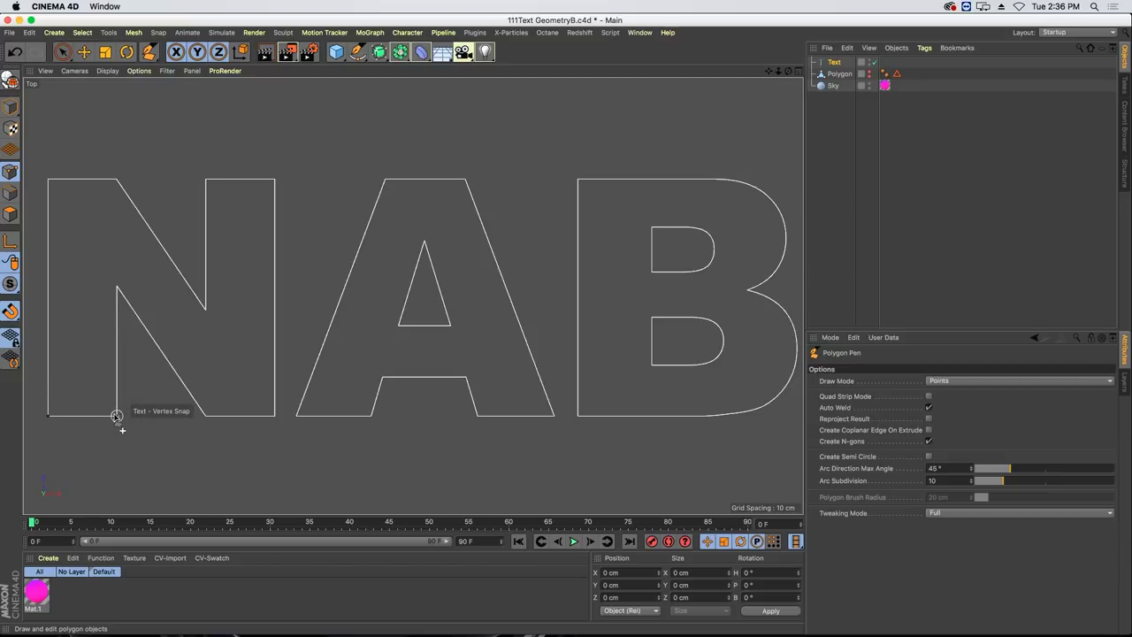
{"action": "left_click", "coordinate": [117, 285]}
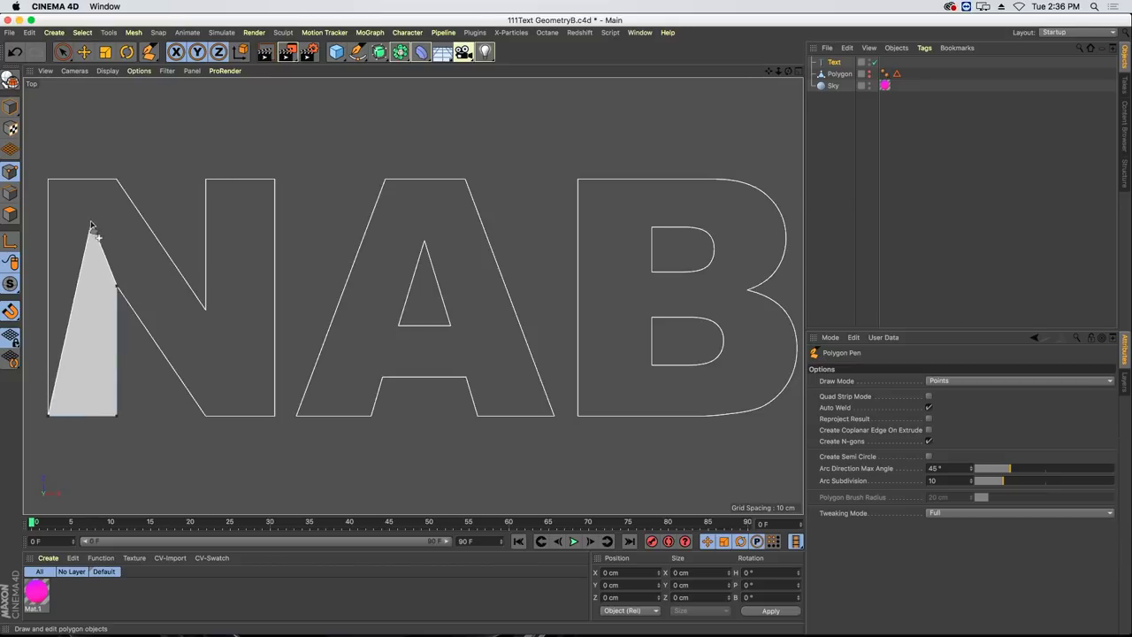
{"action": "double_click", "coordinate": [47, 180]}
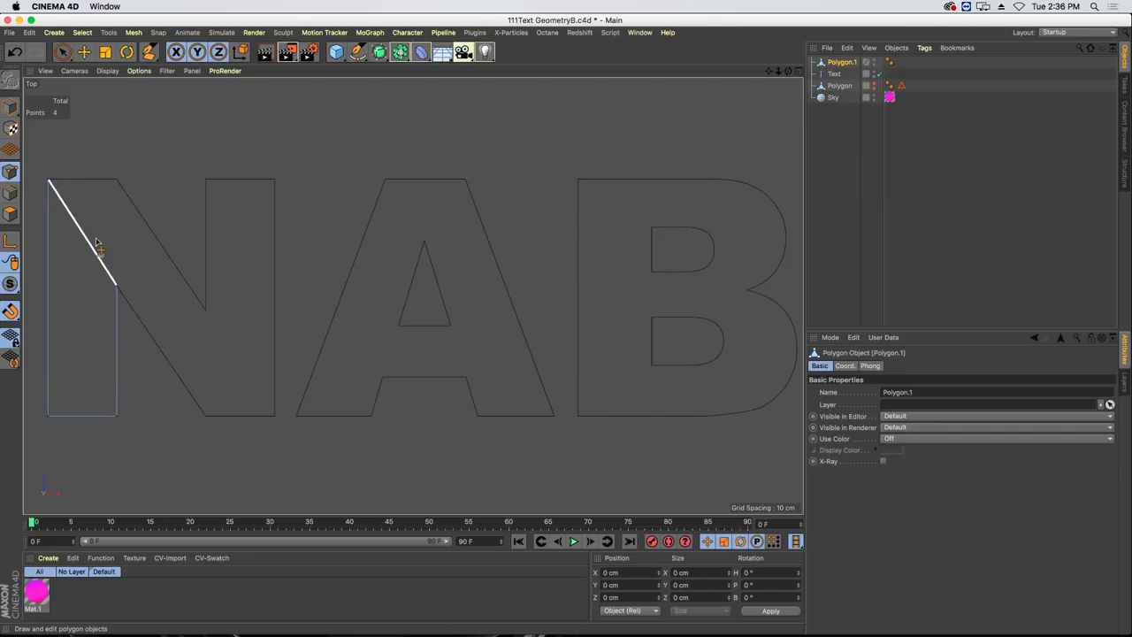
Extrude the polygon edges along the N's diagonal and right stem, snapping the new corners to the outline.
{"action": "left_click_drag", "start_coordinate": [89, 245], "coordinate": [154, 265], "text": "ctrl"}
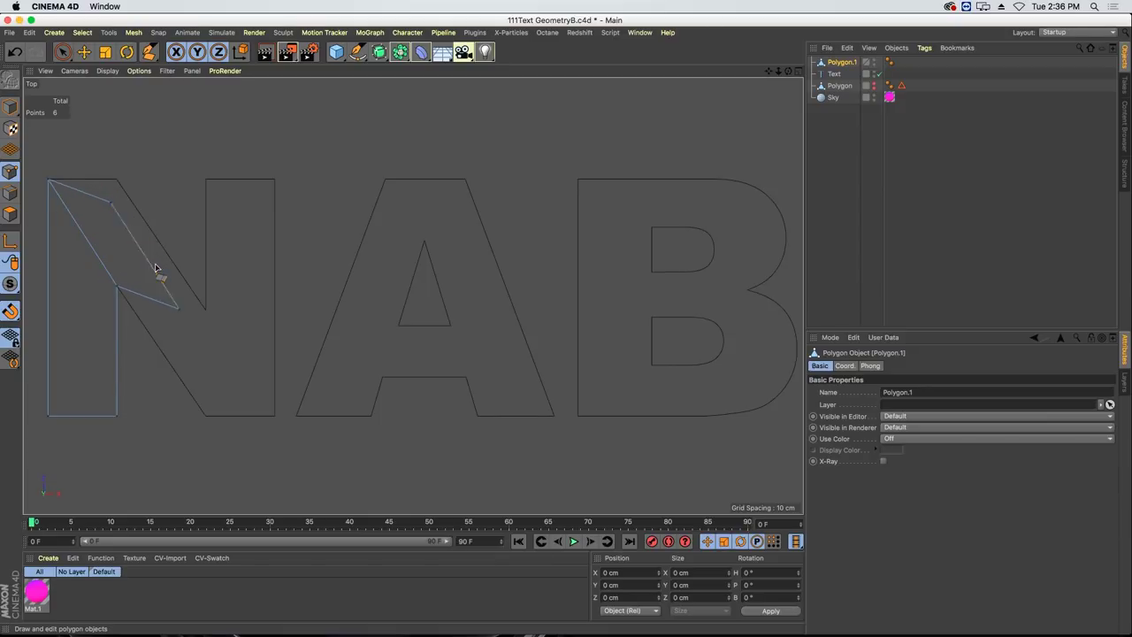
{"action": "left_click_drag", "start_coordinate": [111, 203], "coordinate": [117, 181]}
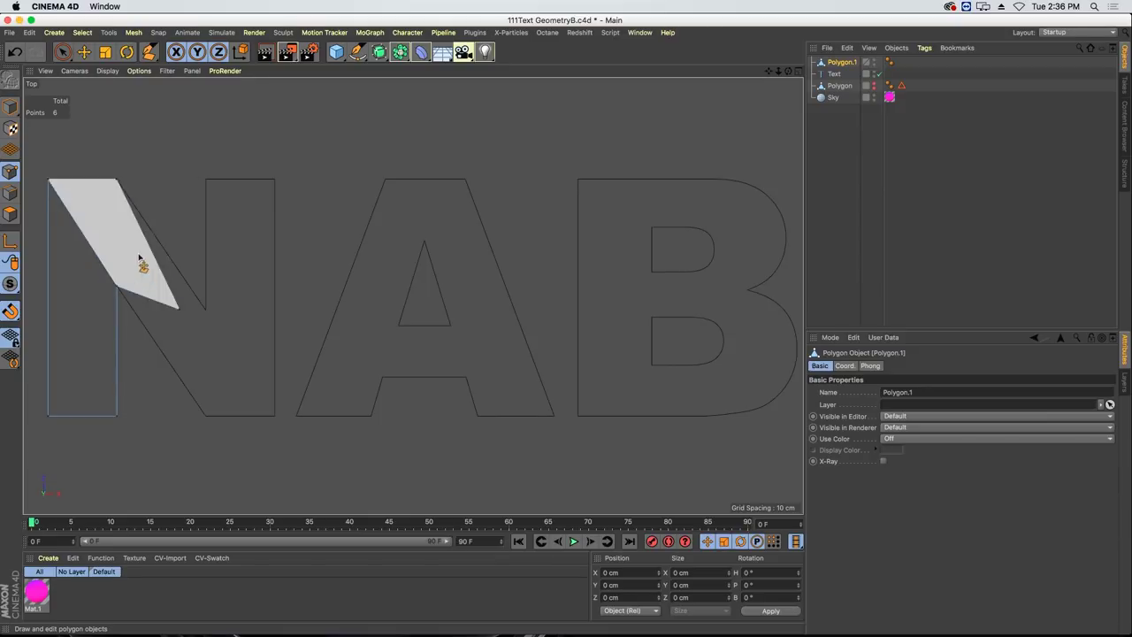
{"action": "left_click_drag", "start_coordinate": [178, 307], "coordinate": [268, 409]}
{"action": "left_click_drag", "start_coordinate": [200, 384], "coordinate": [204, 415]}
{"action": "left_click_drag", "start_coordinate": [288, 405], "coordinate": [276, 412]}
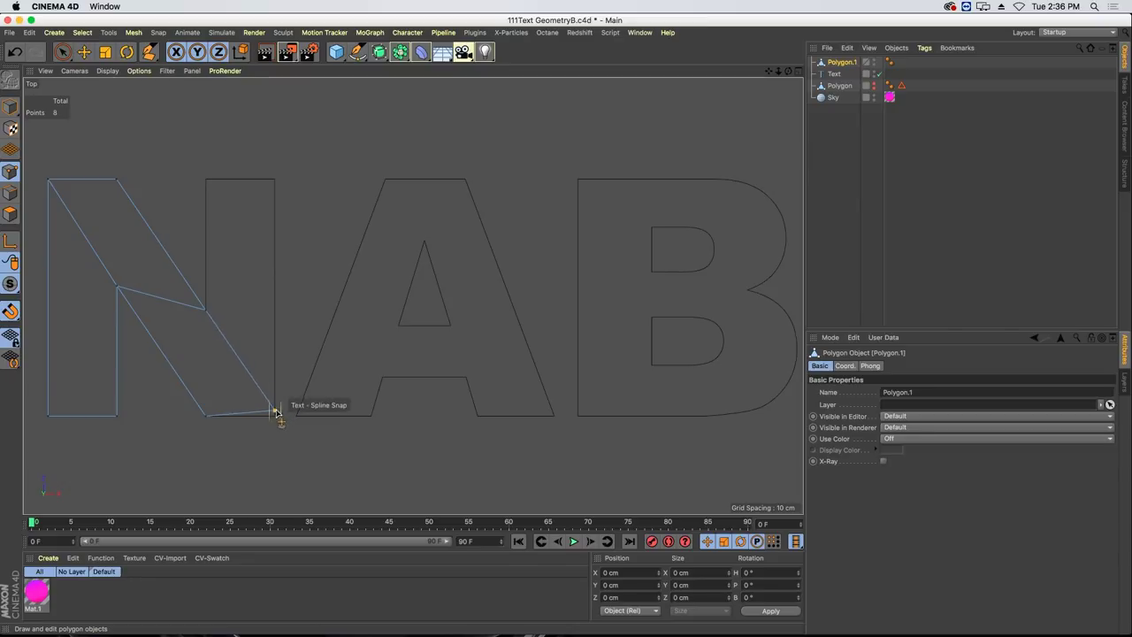
{"action": "left_click_drag", "start_coordinate": [240, 365], "coordinate": [206, 180], "text": "ctrl"}
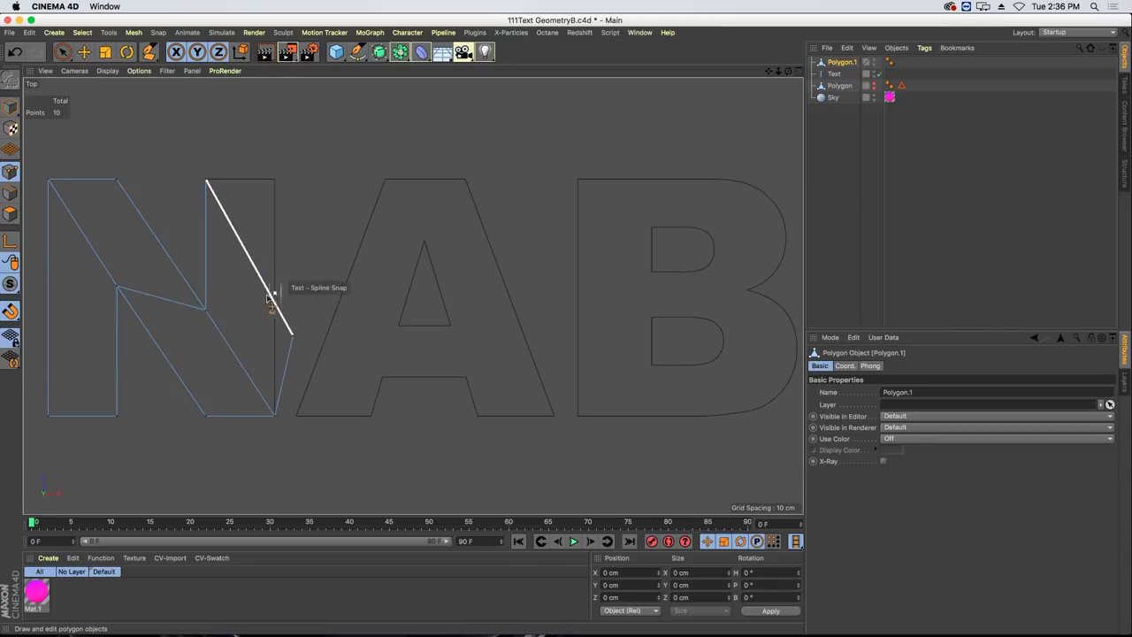
{"action": "left_click_drag", "start_coordinate": [292, 335], "coordinate": [275, 181]}
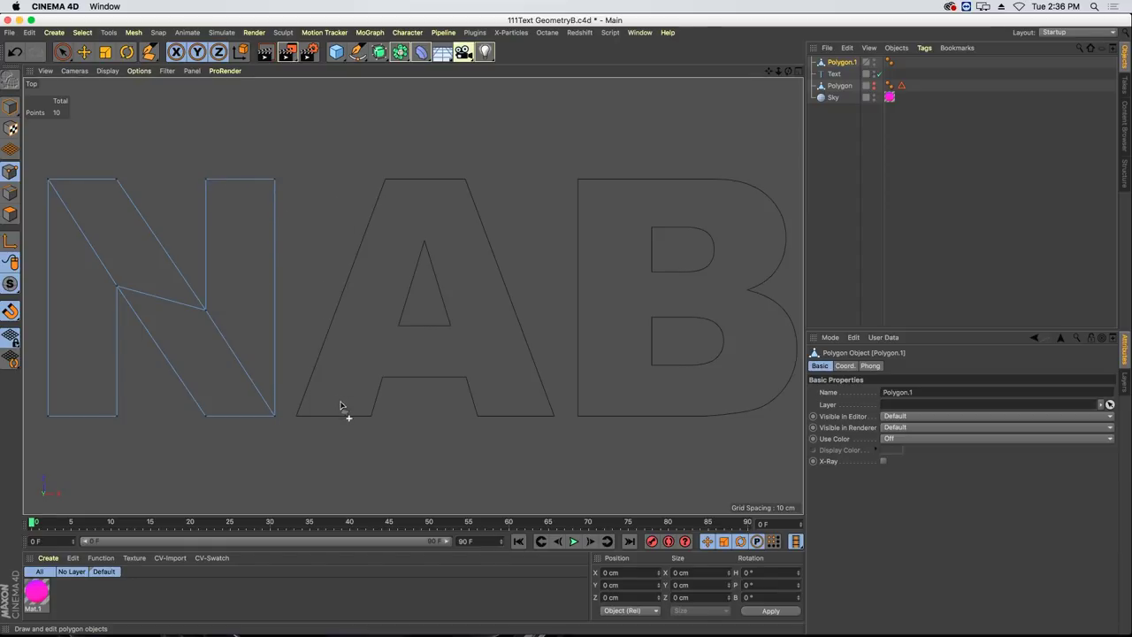
Build quads up the left leg and across the apex of the A, snapping their points to the outline.
{"action": "left_click_drag", "start_coordinate": [299, 422], "coordinate": [383, 377], "text": "ctrl"}
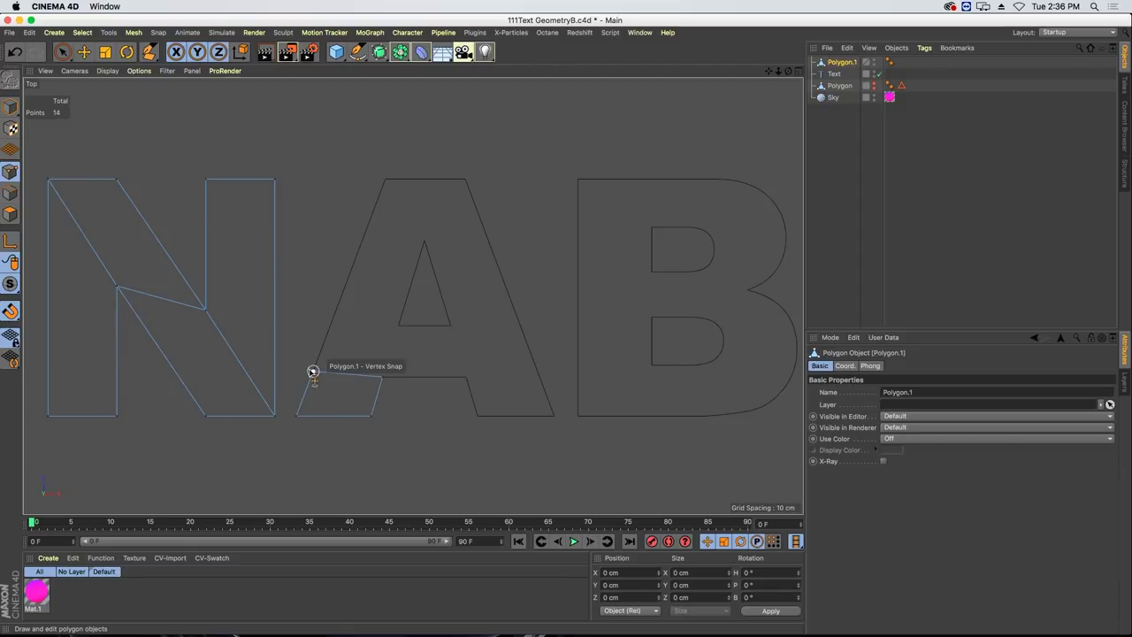
{"action": "left_click_drag", "start_coordinate": [334, 373], "coordinate": [395, 238], "text": "ctrl"}
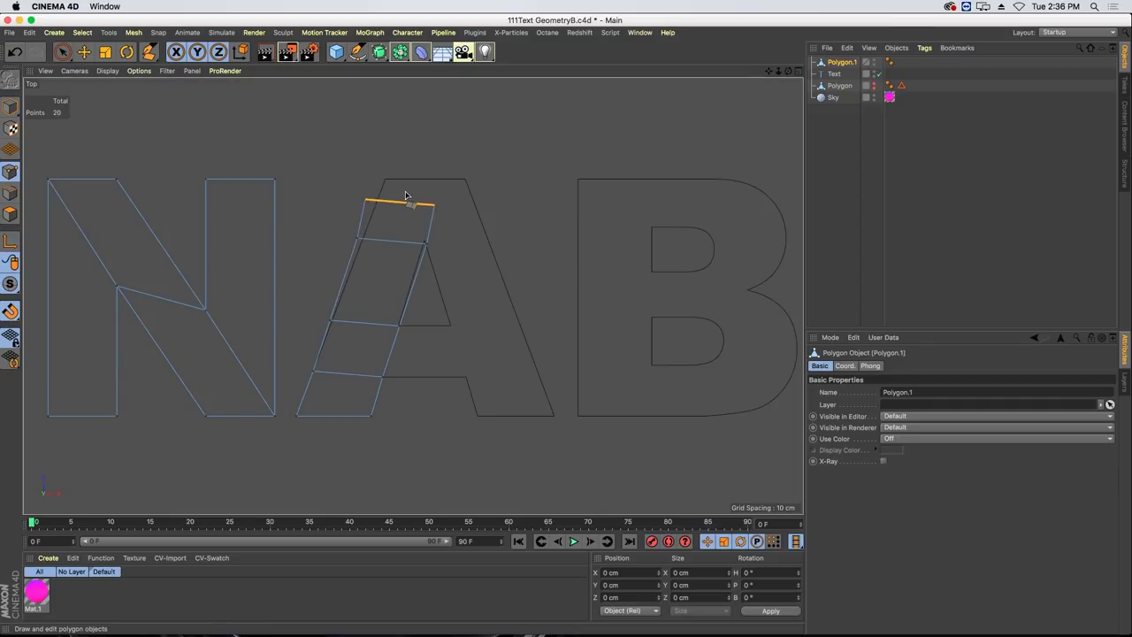
{"action": "left_click_drag", "start_coordinate": [434, 206], "coordinate": [424, 239]}
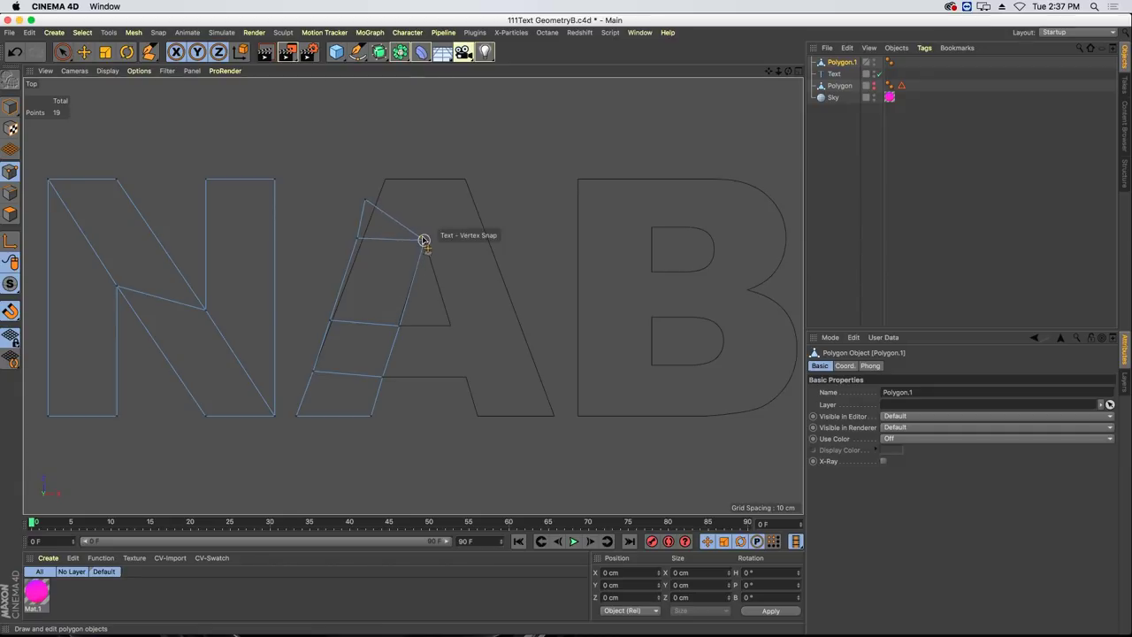
{"action": "left_click_drag", "start_coordinate": [370, 206], "coordinate": [383, 185]}
{"action": "mouse_move", "coordinate": [472, 197]}
{"action": "left_mouse_down"}
{"action": "mouse_move", "coordinate": [411, 205]}
{"action": "mouse_move", "coordinate": [449, 233]}
{"action": "mouse_move", "coordinate": [400, 225]}
{"action": "mouse_move", "coordinate": [470, 242]}
{"action": "mouse_move", "coordinate": [437, 187]}
{"action": "mouse_move", "coordinate": [466, 181]}
{"action": "left_mouse_up"}
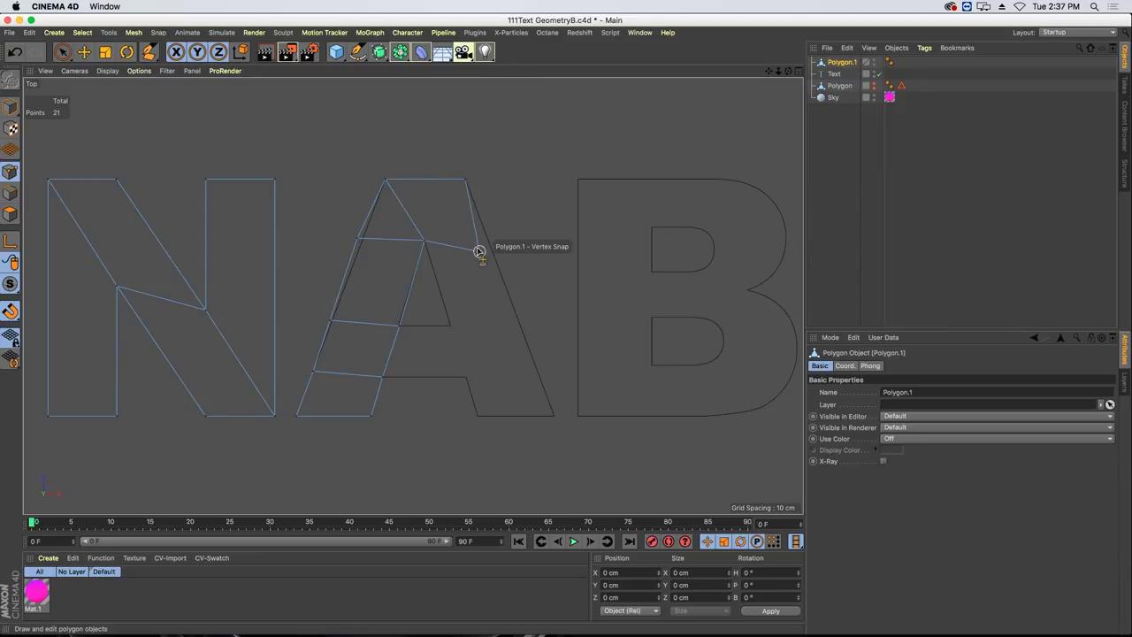
Extend the polygons down the A's right leg and across its crossbar, undoing a misplaced point and snapping the remaining corners.
{"action": "left_click_drag", "start_coordinate": [479, 255], "coordinate": [522, 421]}
{"action": "left_click_drag", "start_coordinate": [454, 358], "coordinate": [386, 356], "text": "ctrl"}
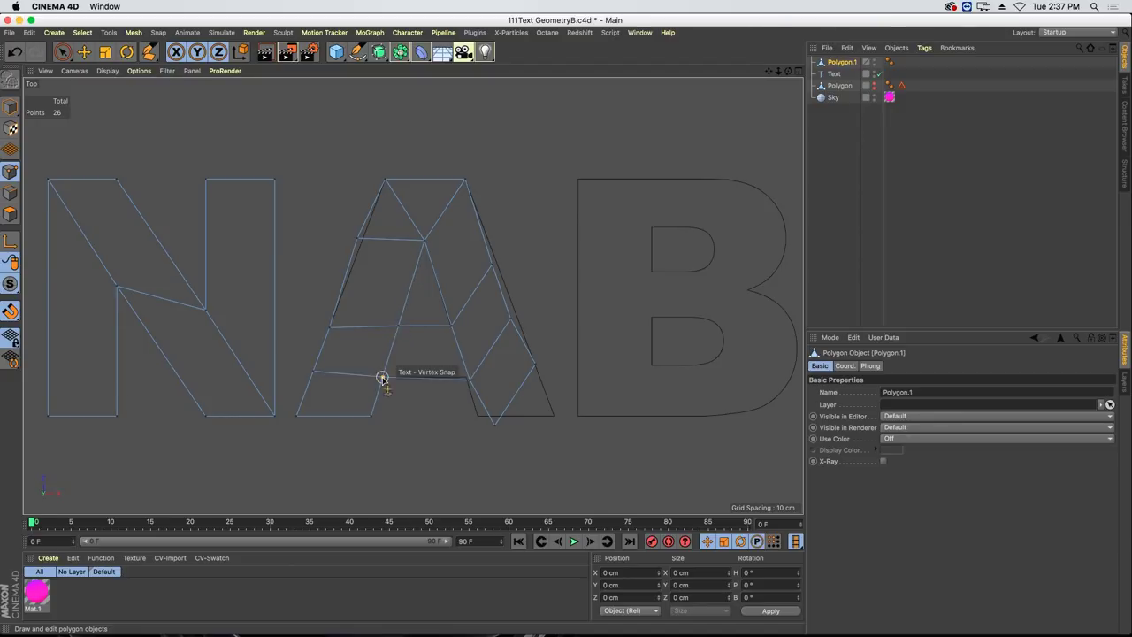
{"action": "left_click", "coordinate": [454, 380]}
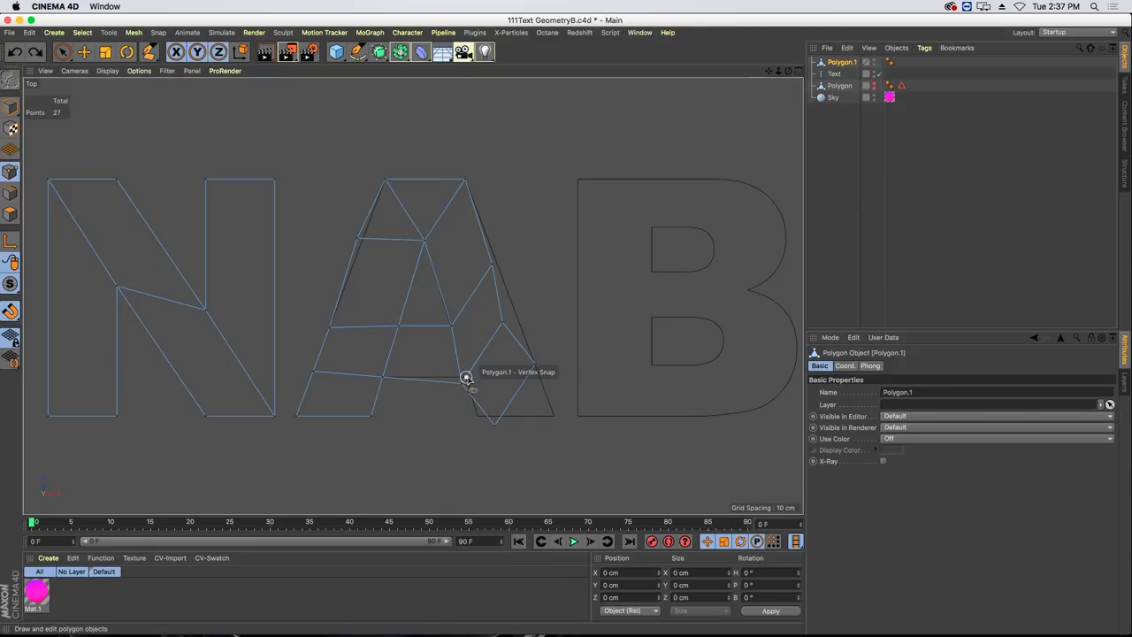
{"action": "key", "text": "super+z"}
{"action": "left_click_drag", "start_coordinate": [504, 323], "coordinate": [476, 417]}
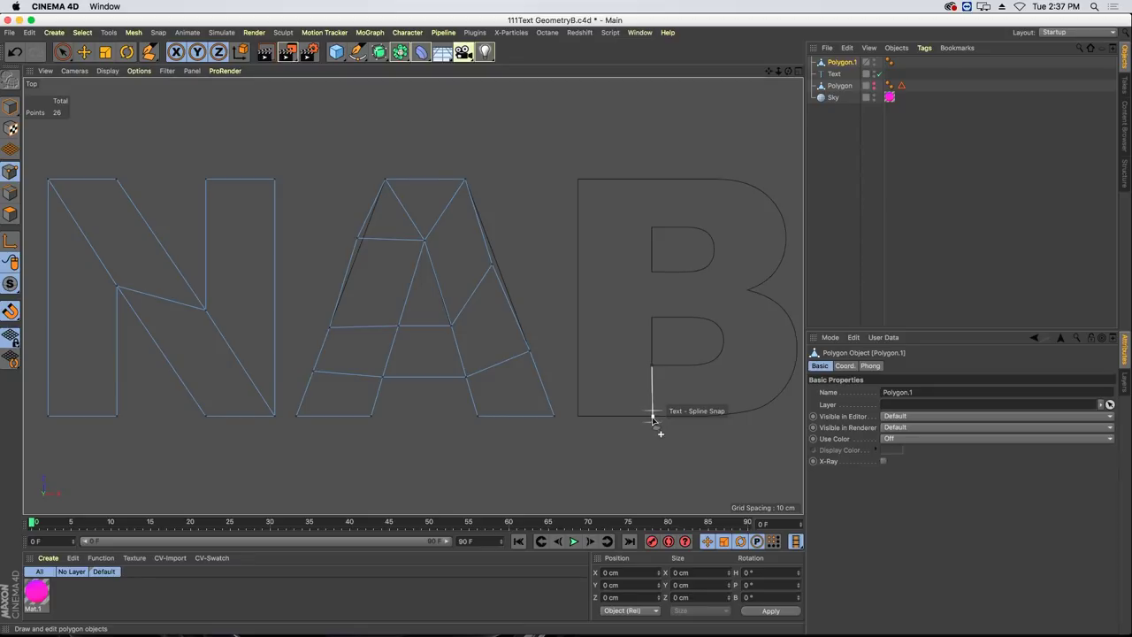
Draw a quad beneath the B's lower counter and extrude its edge toward the bowl, snapping the corners to the curves.
{"action": "left_click_drag", "start_coordinate": [652, 394], "coordinate": [682, 400], "text": "ctrl"}
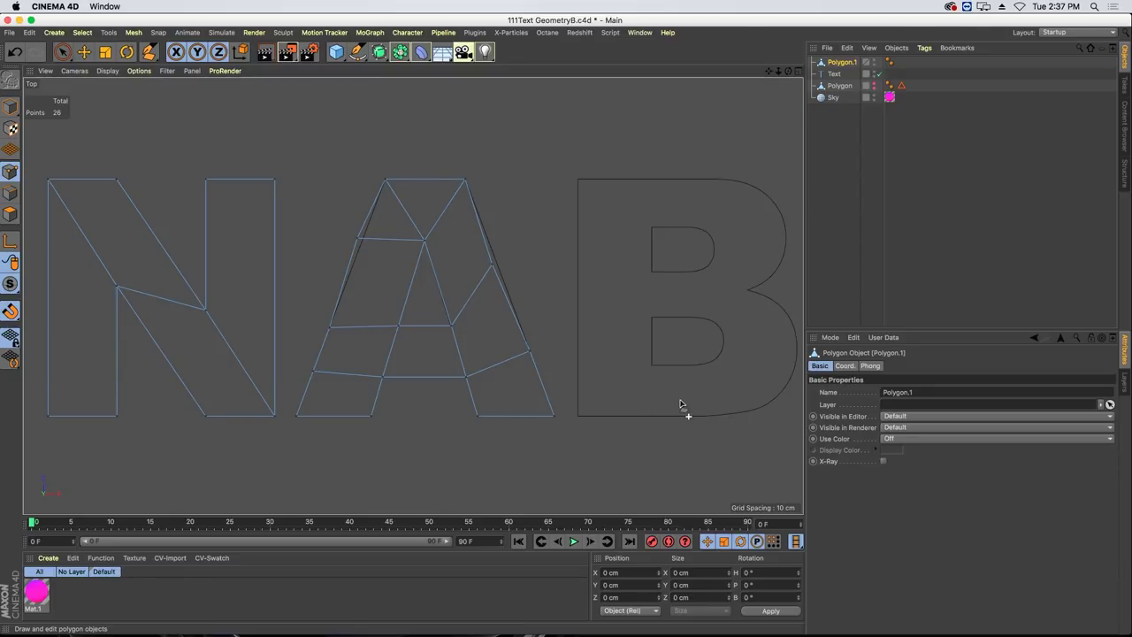
{"action": "left_click", "coordinate": [652, 365]}
{"action": "left_click", "coordinate": [654, 415]}
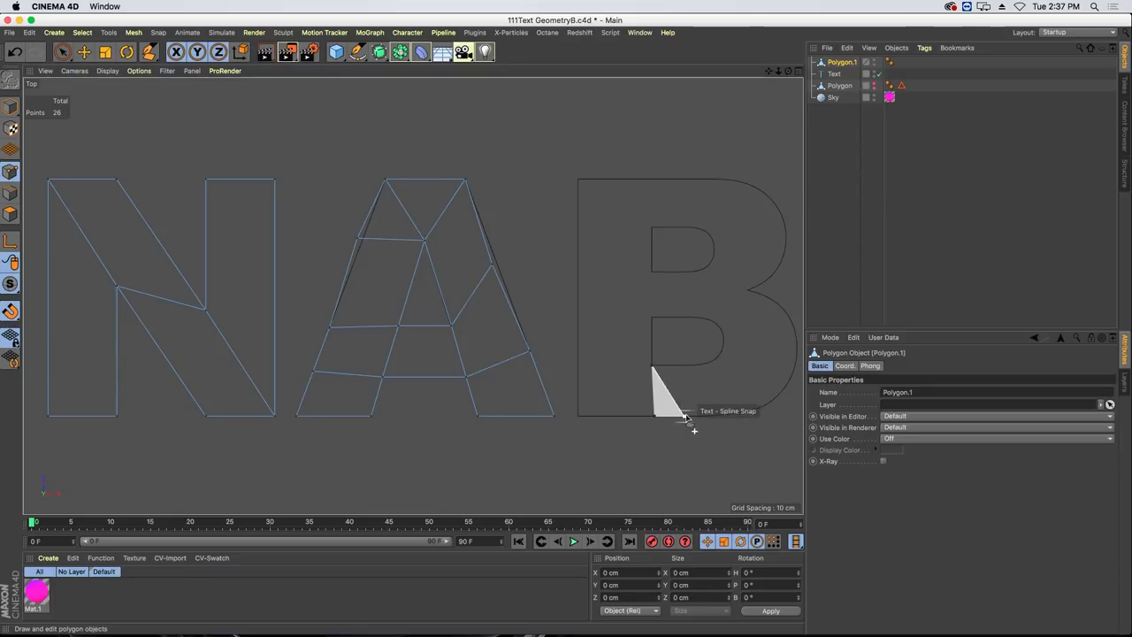
{"action": "left_click", "coordinate": [690, 416]}
{"action": "left_click", "coordinate": [690, 365]}
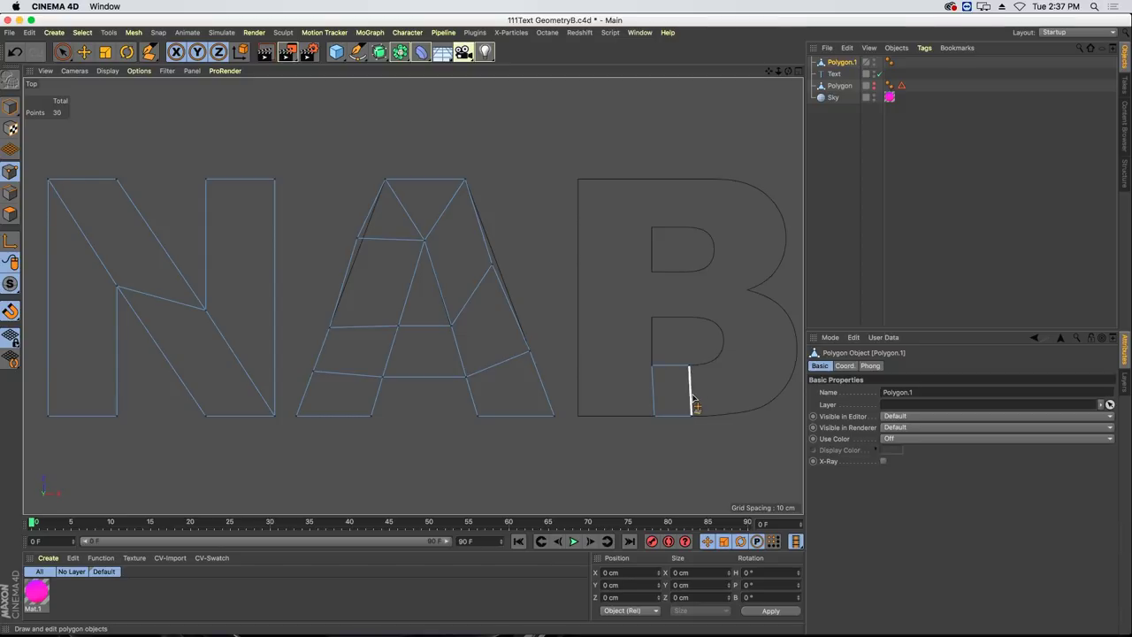
{"action": "left_click_drag", "start_coordinate": [723, 365], "coordinate": [716, 361]}
{"action": "left_click_drag", "start_coordinate": [725, 412], "coordinate": [737, 413]}
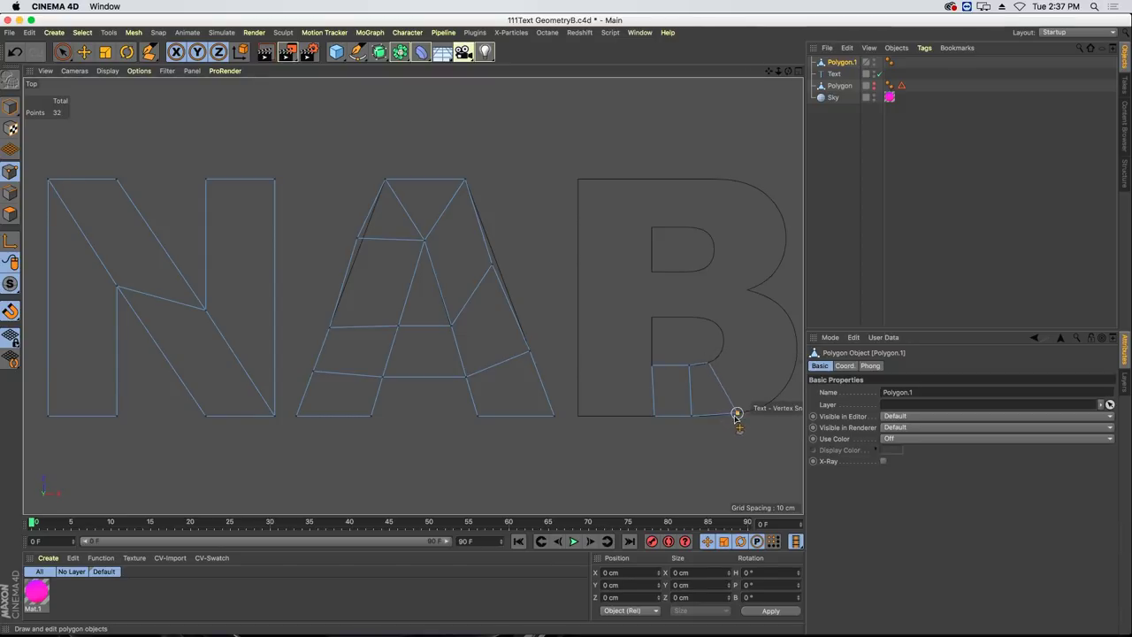
Delete the hand-drawn Polygon.1 object, then show and select the prepared Polygon mesh in edge mode.
{"action": "key", "text": "Delete"}
{"action": "left_click", "coordinate": [870, 74]}
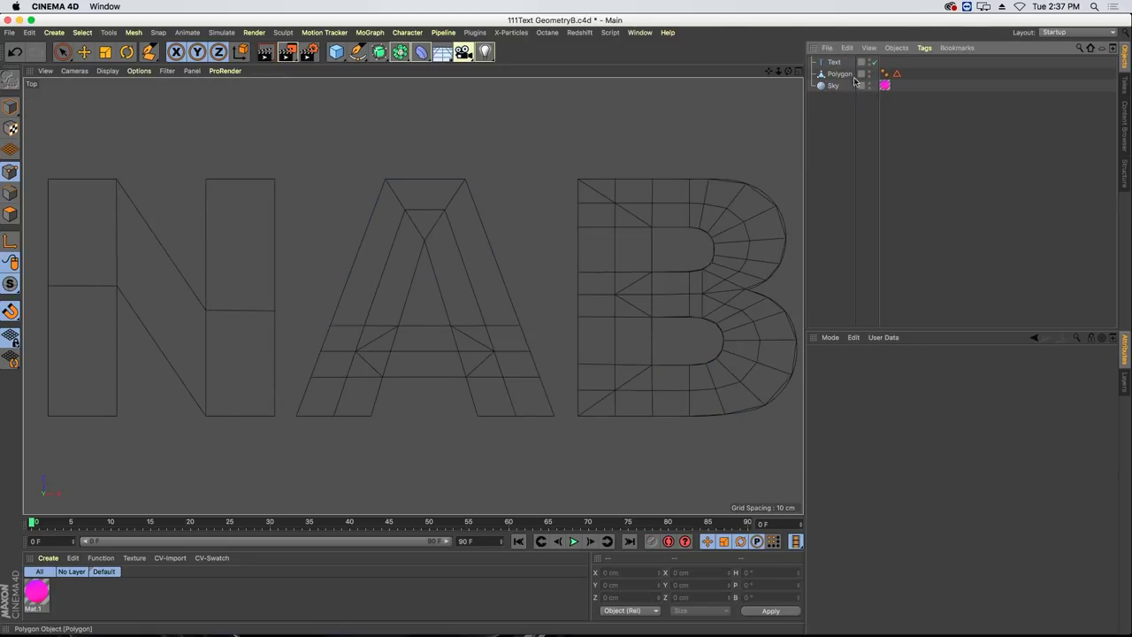
{"action": "left_click", "coordinate": [840, 74]}
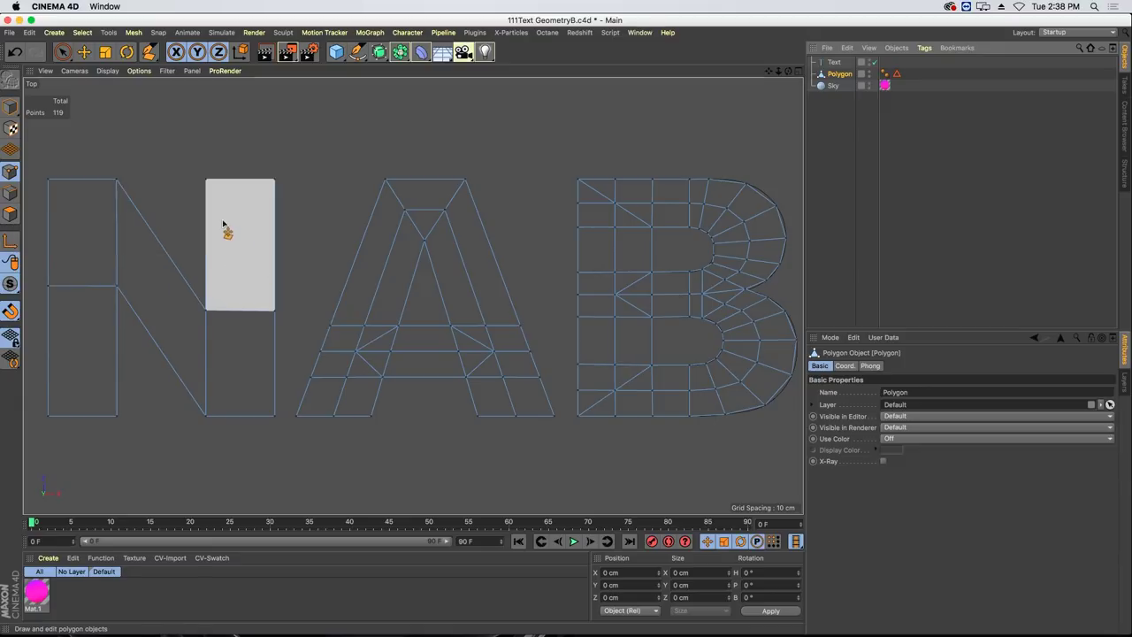
{"action": "left_click", "coordinate": [11, 192]}
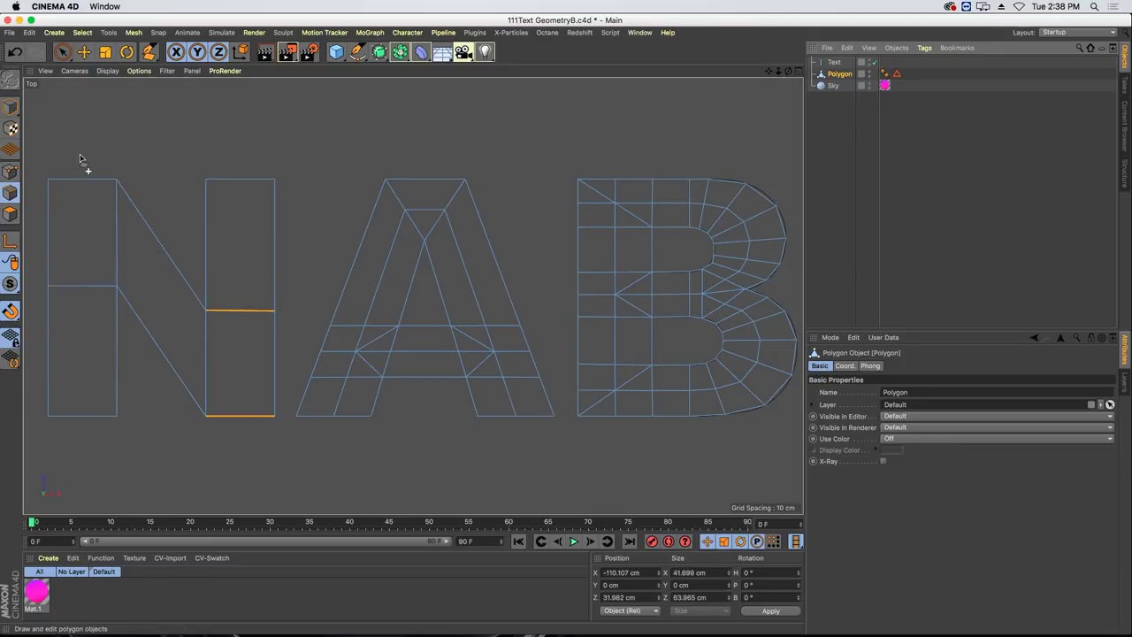
Select the horizontal edges across both legs of the N and split them with Edge Cut at 50% offset and subdivision 1.
{"action": "key", "text": "9"}
{"action": "left_click", "coordinate": [80, 181]}
{"action": "left_click", "coordinate": [97, 413], "text": "shift"}
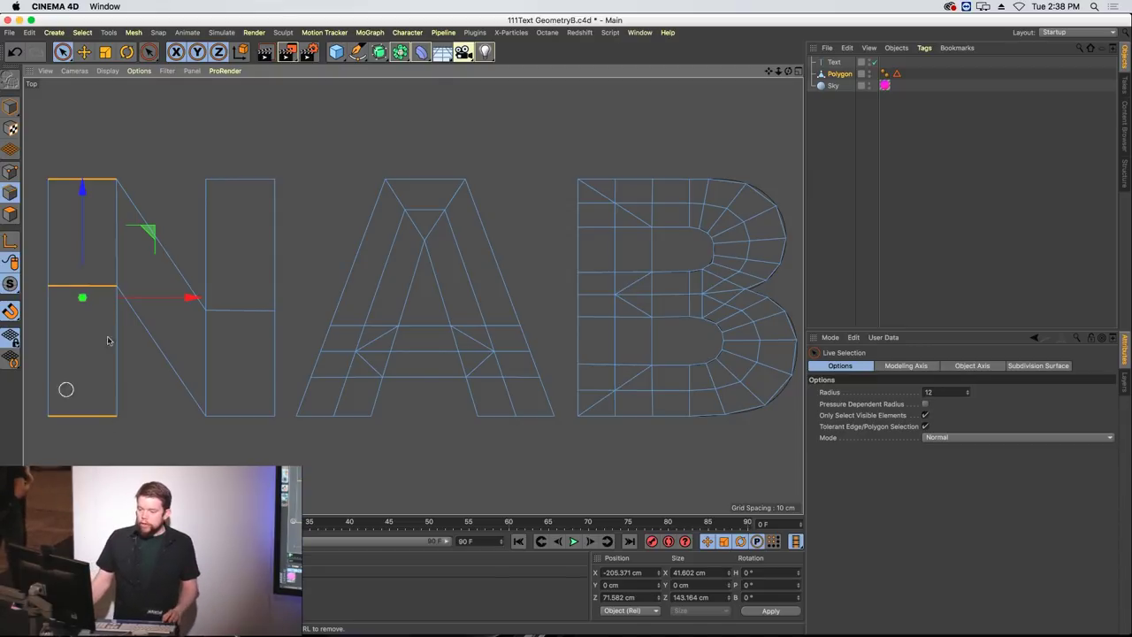
{"action": "left_click_drag", "start_coordinate": [235, 172], "coordinate": [239, 414], "text": "shift"}
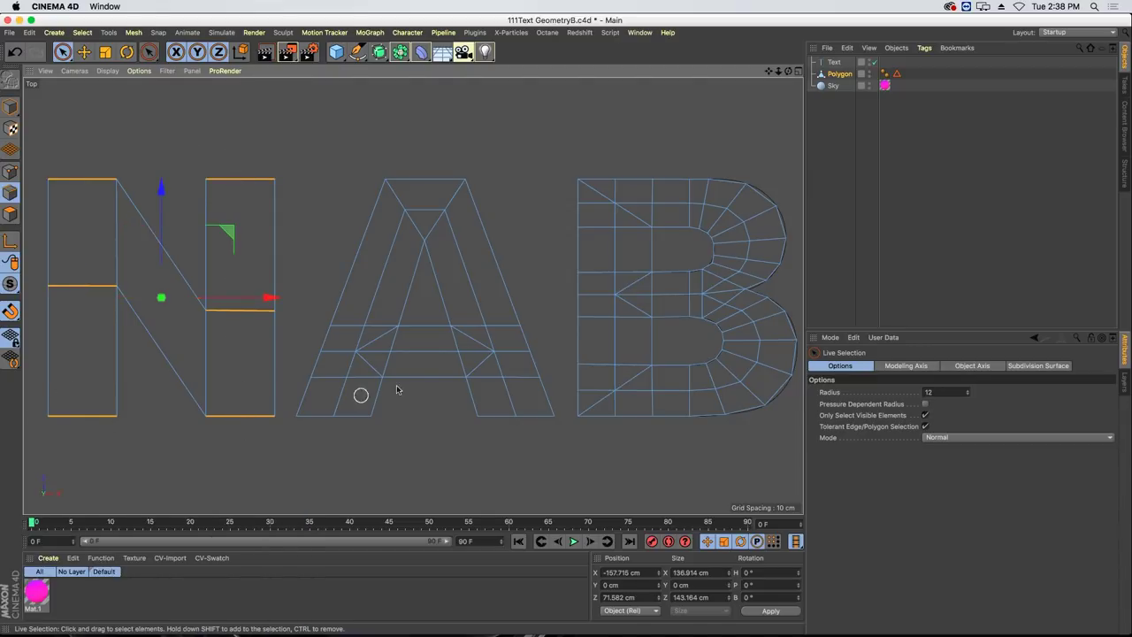
{"action": "right_click", "coordinate": [466, 332]}
{"action": "left_click", "coordinate": [470, 341]}
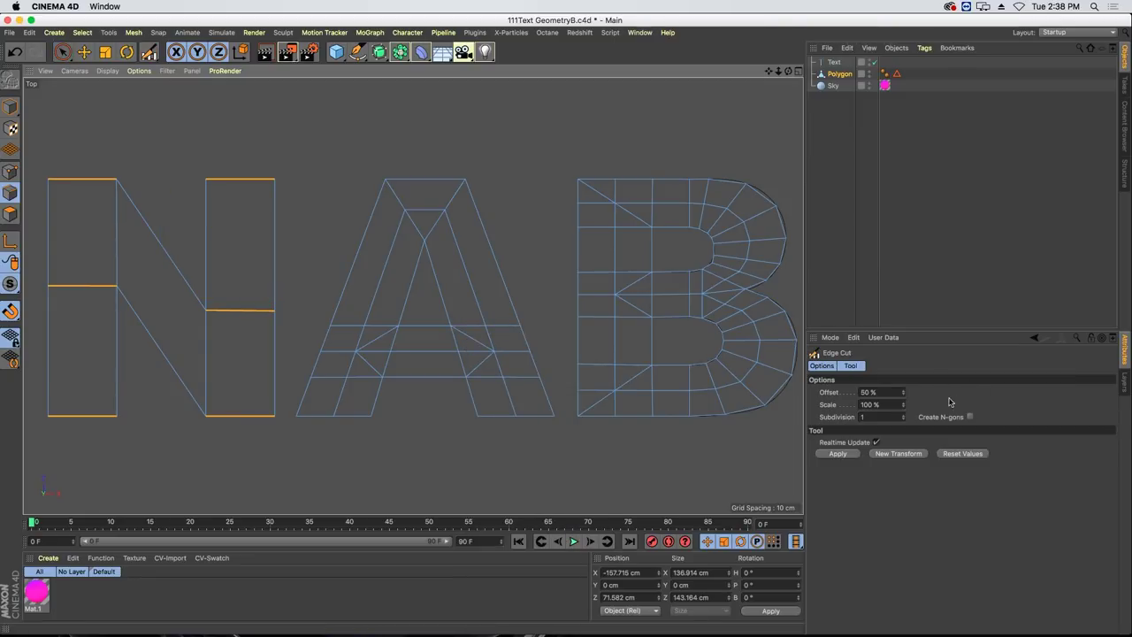
{"action": "left_click", "coordinate": [841, 454]}
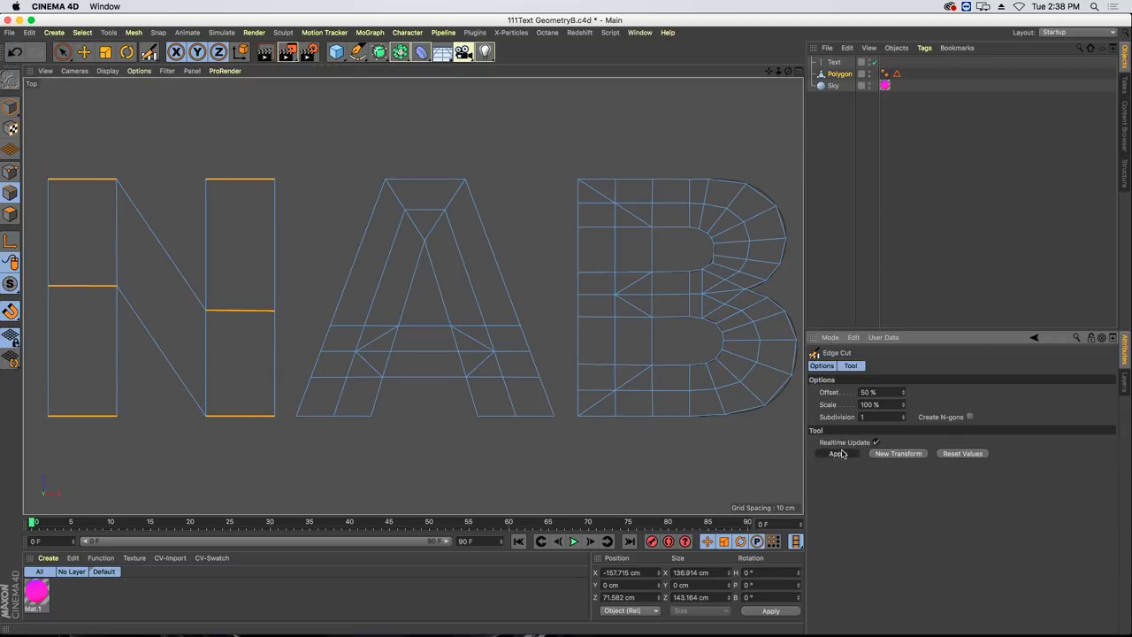
Select the N's two inner edges where the diagonal stroke joins the legs and split them with Edge Cut.
{"action": "key", "text": "space"}
{"action": "left_click", "coordinate": [116, 248]}
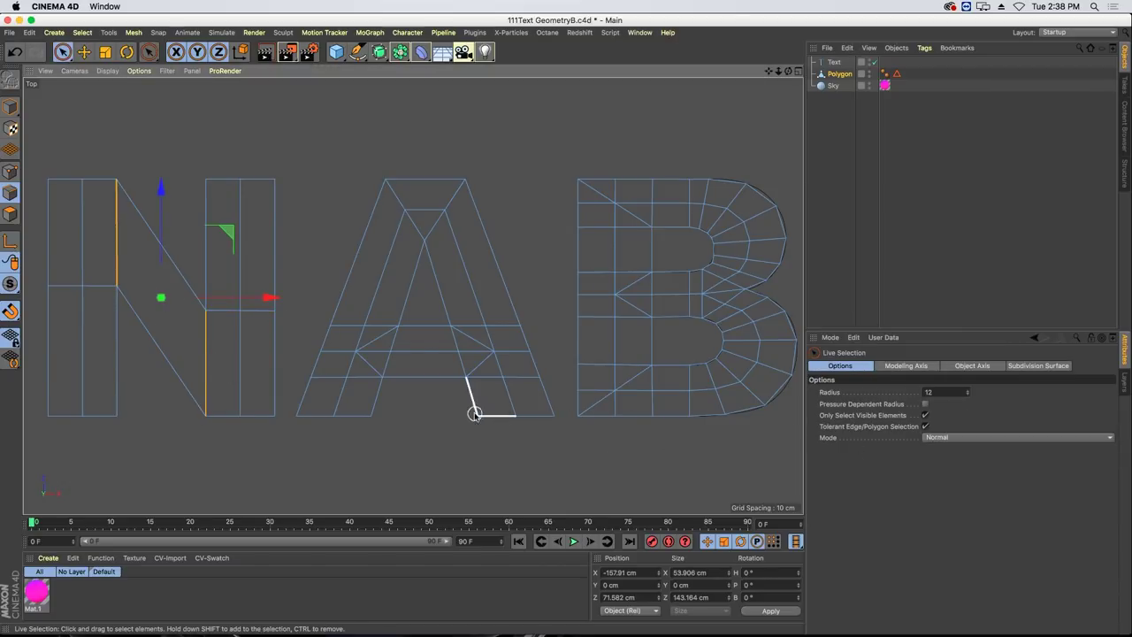
{"action": "key", "text": "space"}
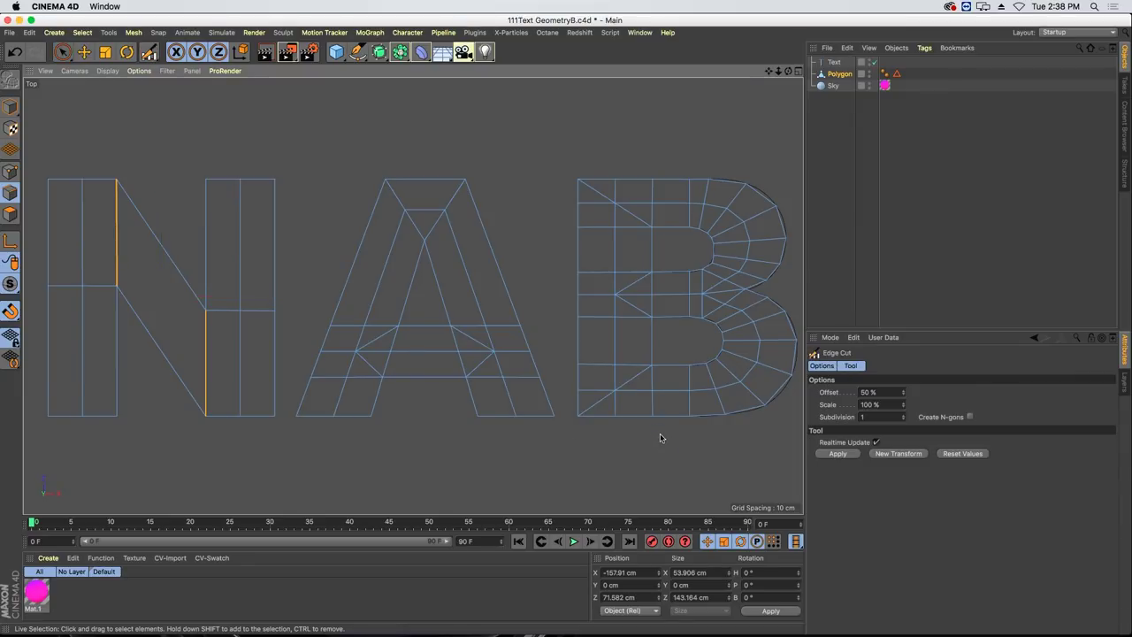
{"action": "left_click", "coordinate": [837, 454]}
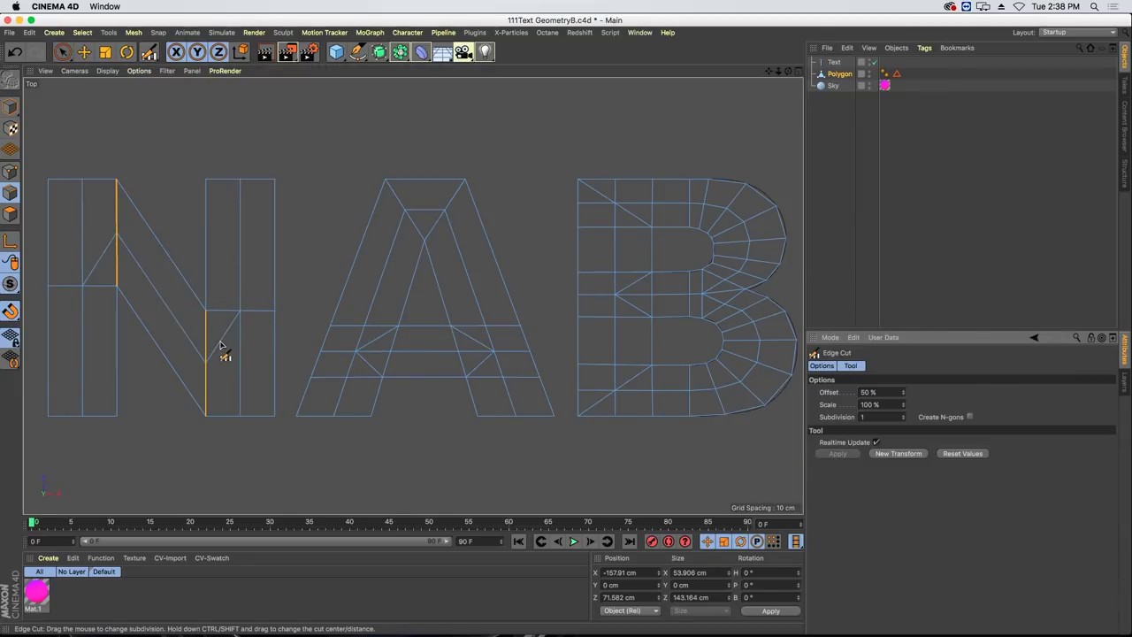
With the Polygon Pen, replace the stray diagonal edges in the N's legs with edges from the new midpoints to the legs' centre end points.
{"action": "key", "text": "m"}
{"action": "key", "text": "e"}
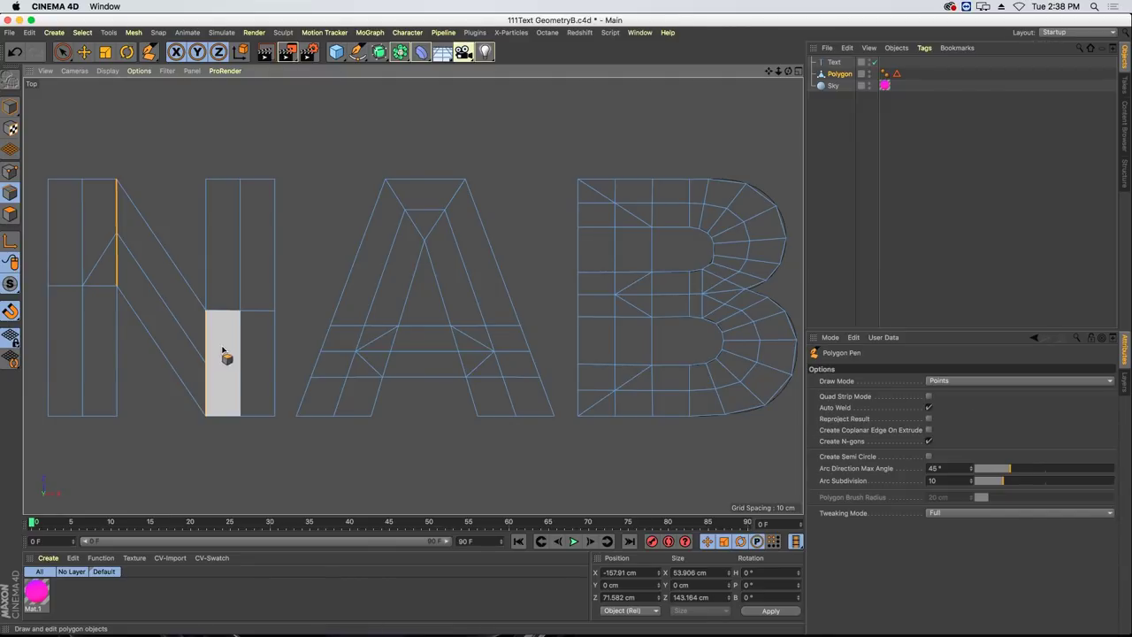
{"action": "left_click_drag", "start_coordinate": [206, 367], "coordinate": [209, 379]}
{"action": "key", "text": "ctrl+z"}
{"action": "left_click", "coordinate": [206, 362]}
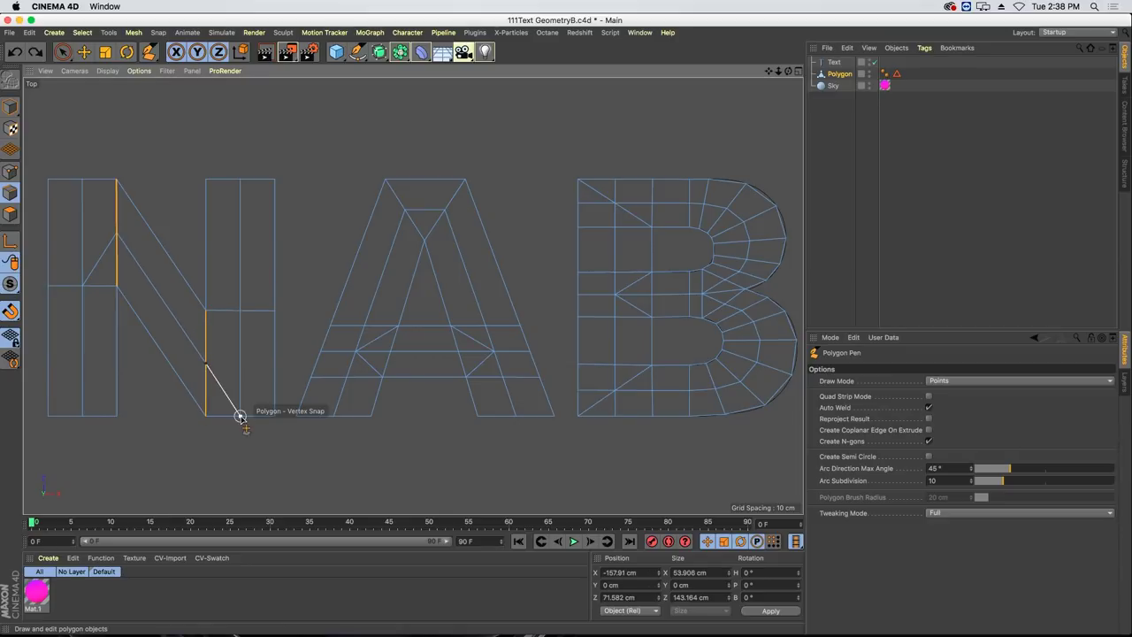
{"action": "key", "text": "Escape"}
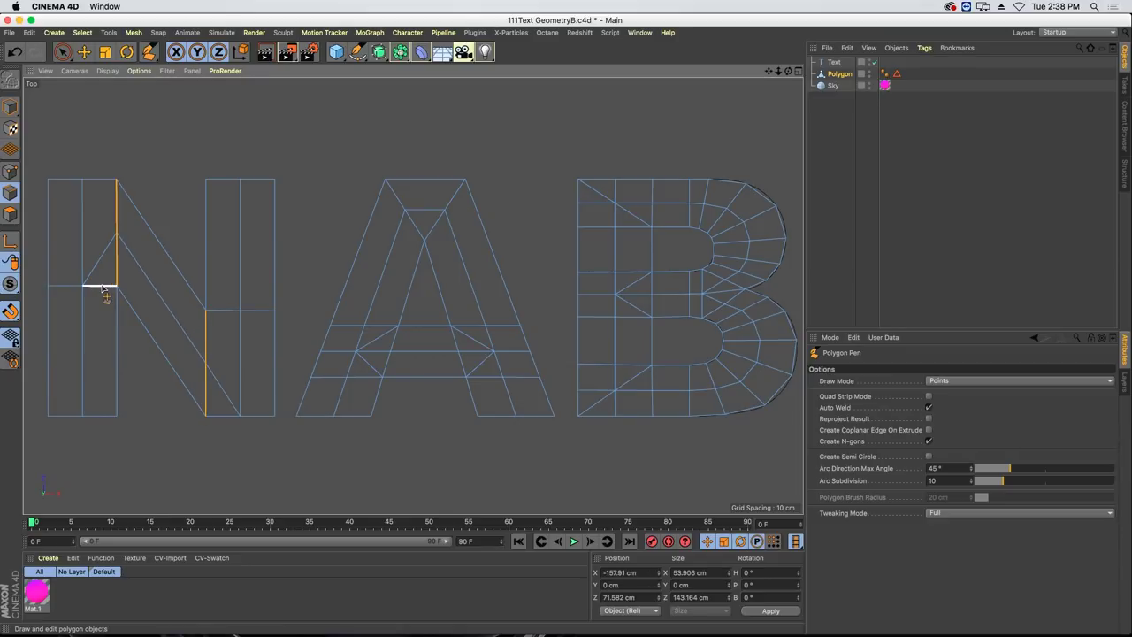
{"action": "left_click", "coordinate": [115, 233]}
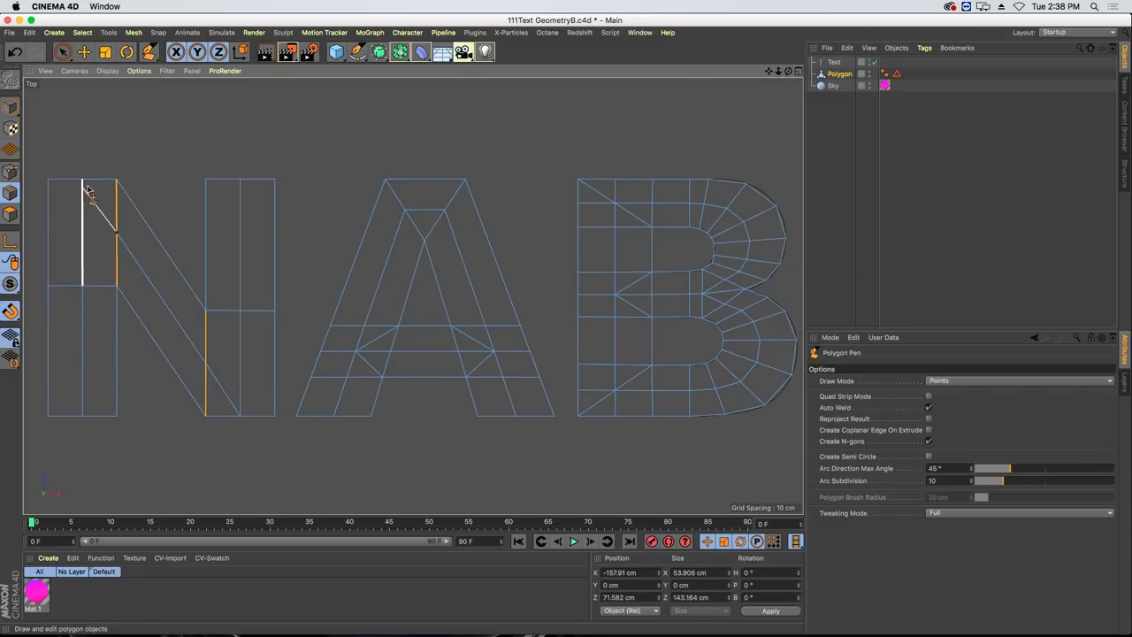
{"action": "key", "text": "Escape"}
In the perspective view, loop-select the centre edges of the N's legs and diagonal with Stop at Boundary Edges enabled.
{"action": "left_click", "coordinate": [168, 329]}
{"action": "middle_click", "coordinate": [168, 329]}
{"action": "middle_click", "coordinate": [171, 253]}
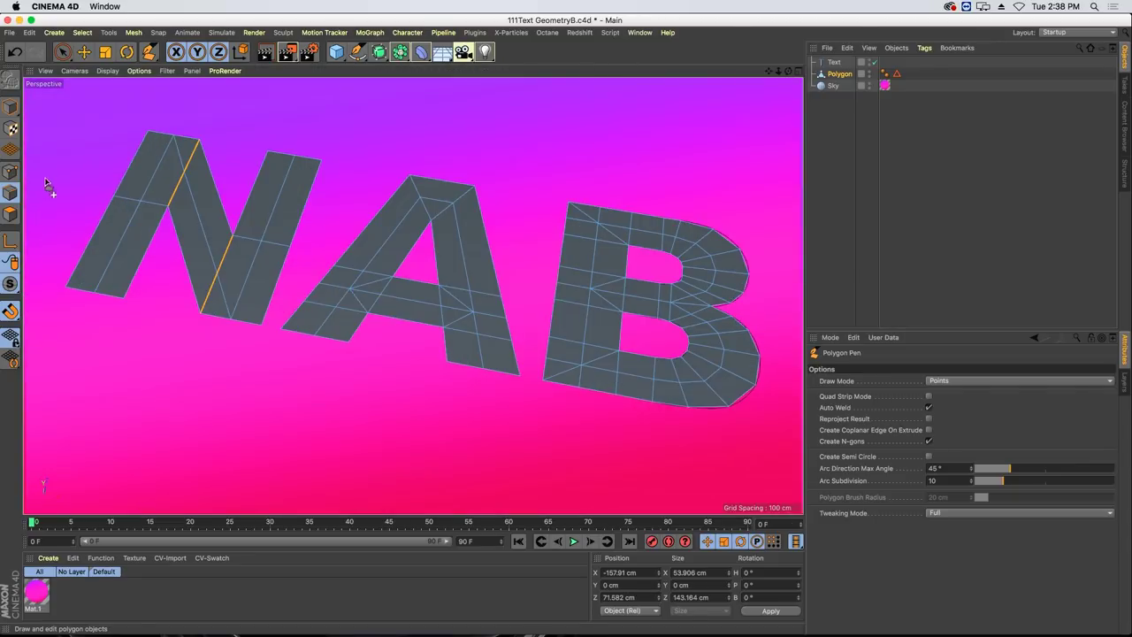
{"action": "left_click", "coordinate": [64, 51]}
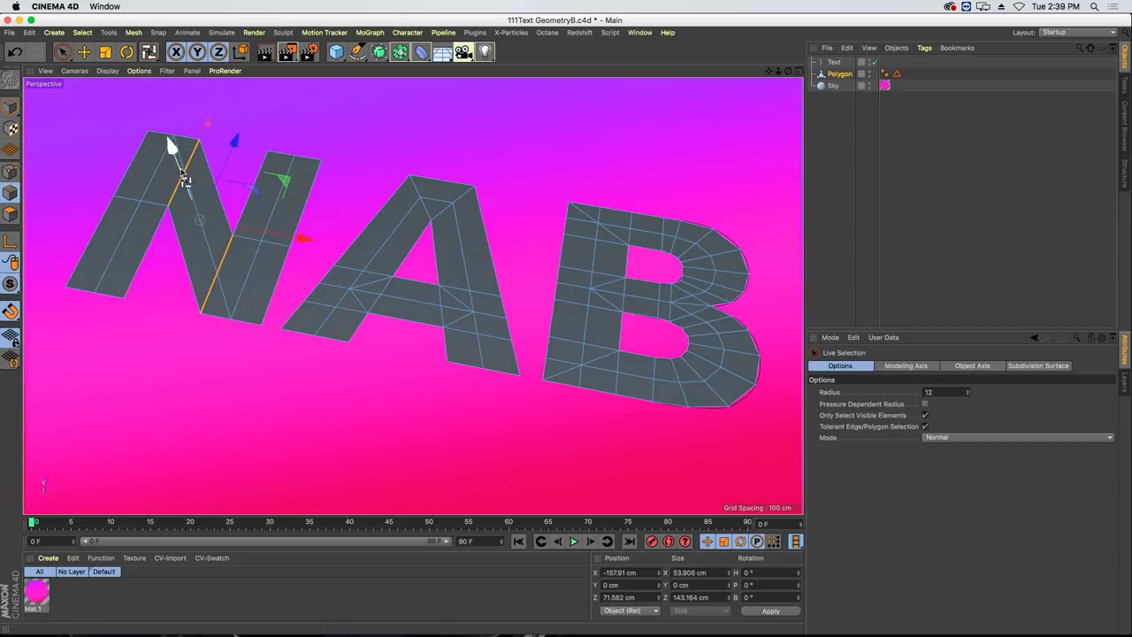
{"action": "key", "text": "u"}
{"action": "key", "text": "l"}
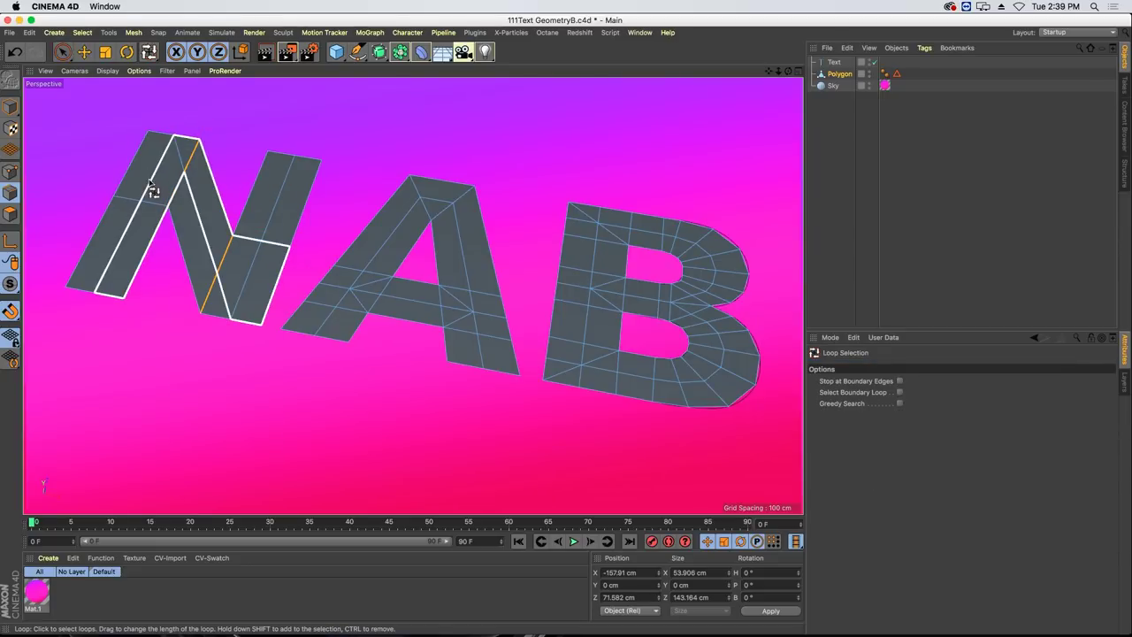
{"action": "left_click", "coordinate": [900, 381]}
{"action": "left_click", "coordinate": [124, 234]}
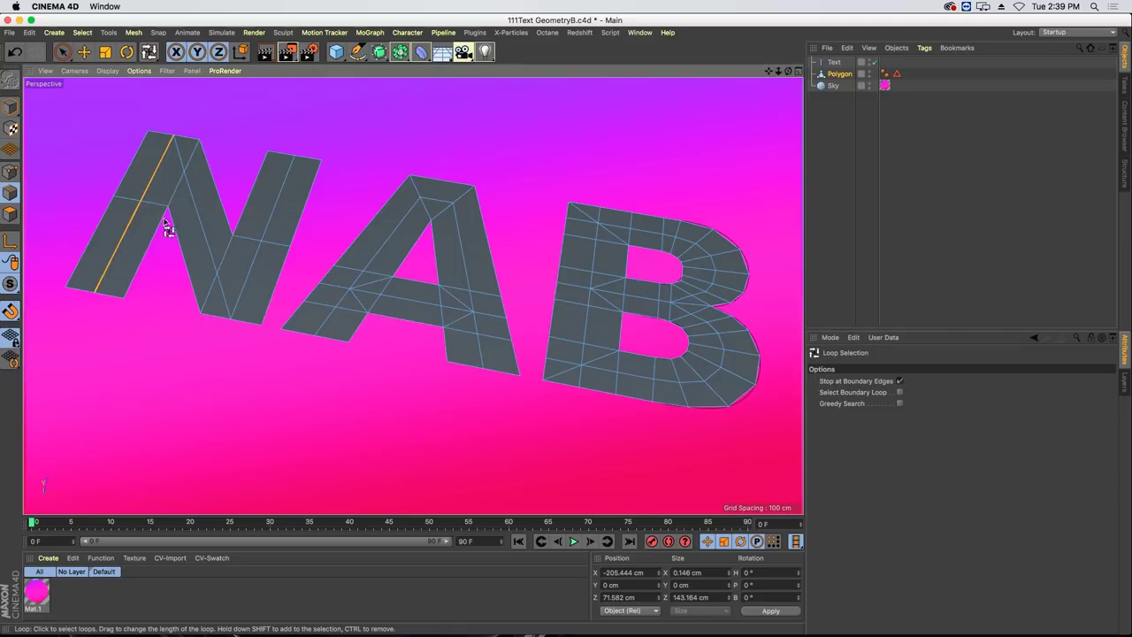
{"action": "left_click", "coordinate": [202, 216], "text": "shift"}
{"action": "left_click", "coordinate": [253, 260], "text": "shift"}
{"action": "key", "text": "9"}
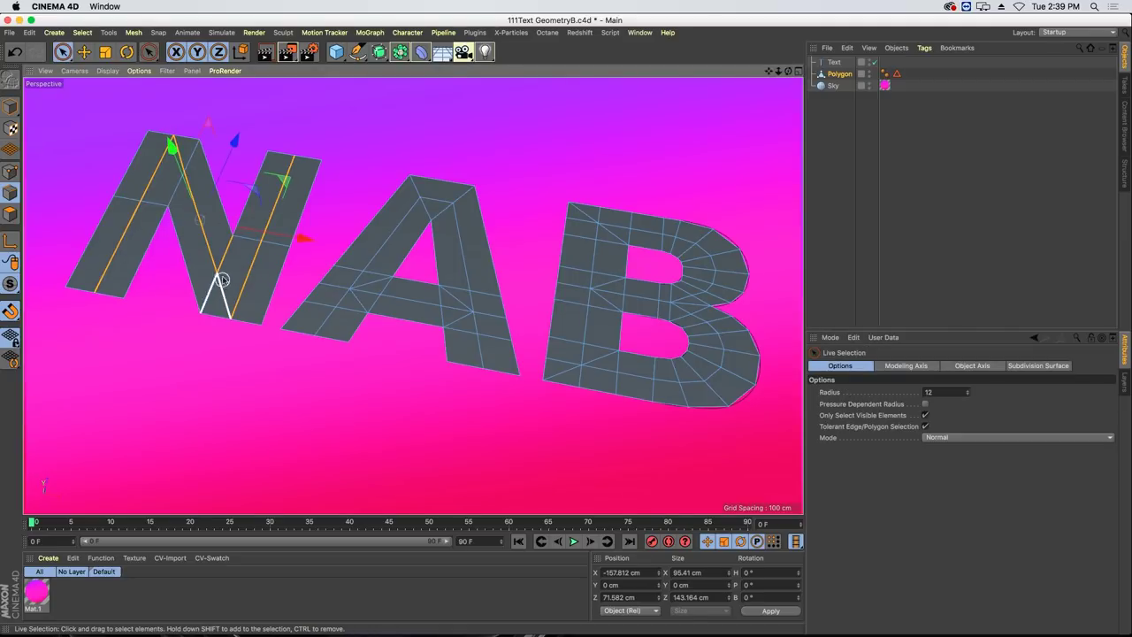
Add the A's centre and crossbar edges to the selection and raise all selected edges about 18 cm in Y.
{"action": "left_click", "coordinate": [376, 265], "text": "shift"}
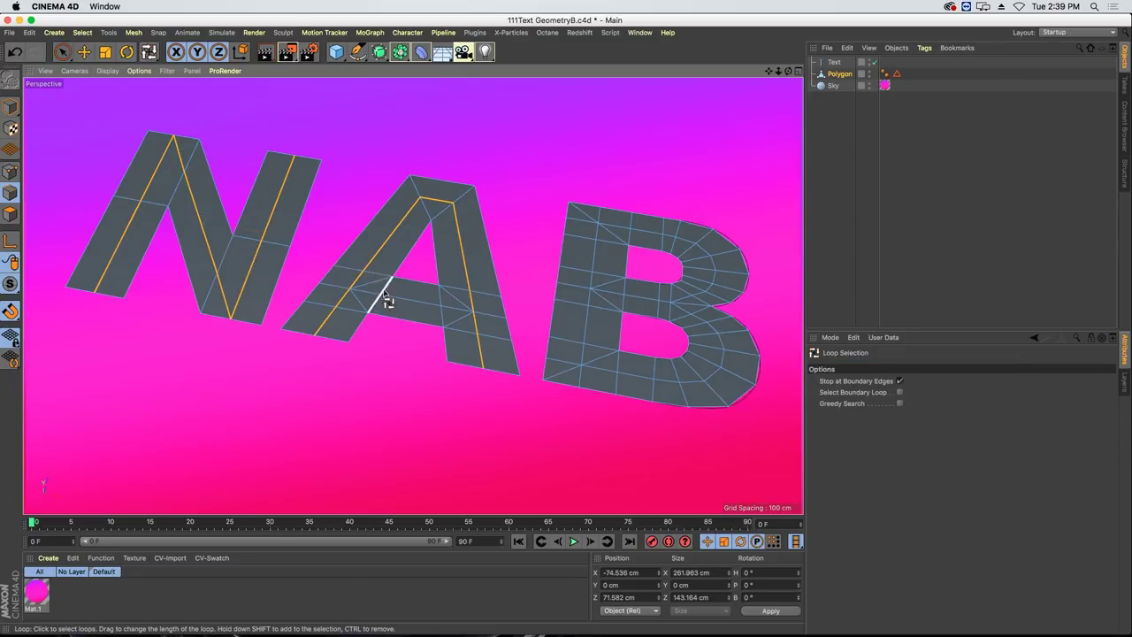
{"action": "key", "text": "9"}
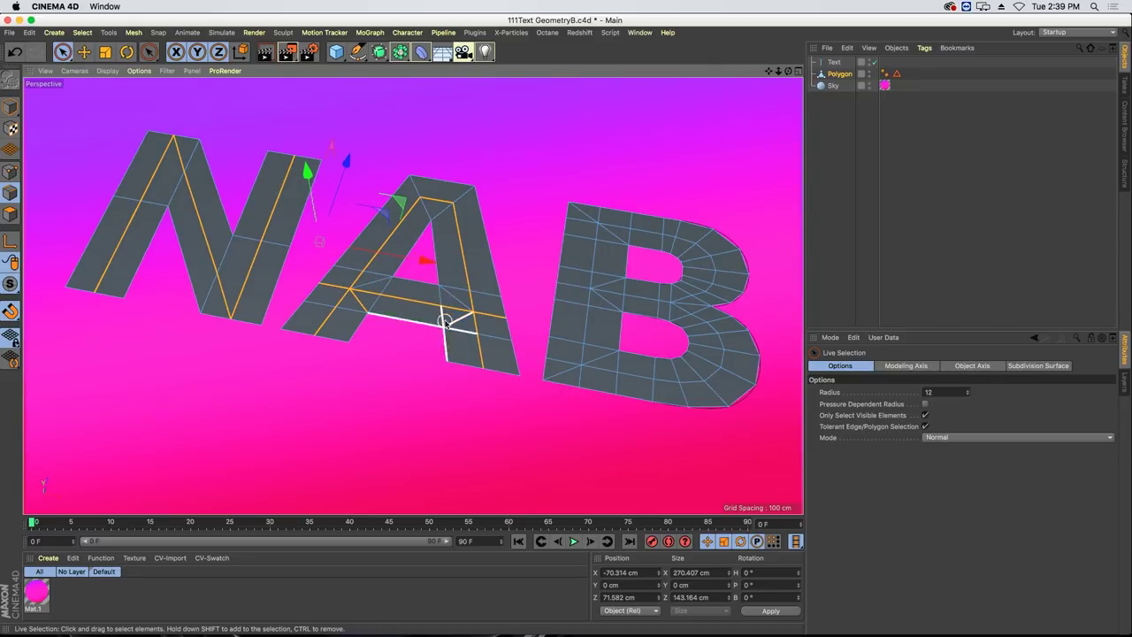
{"action": "left_click_drag", "start_coordinate": [370, 322], "coordinate": [307, 145], "text": "alt"}
{"action": "left_click_drag", "start_coordinate": [238, 159], "coordinate": [234, 195], "text": "alt"}
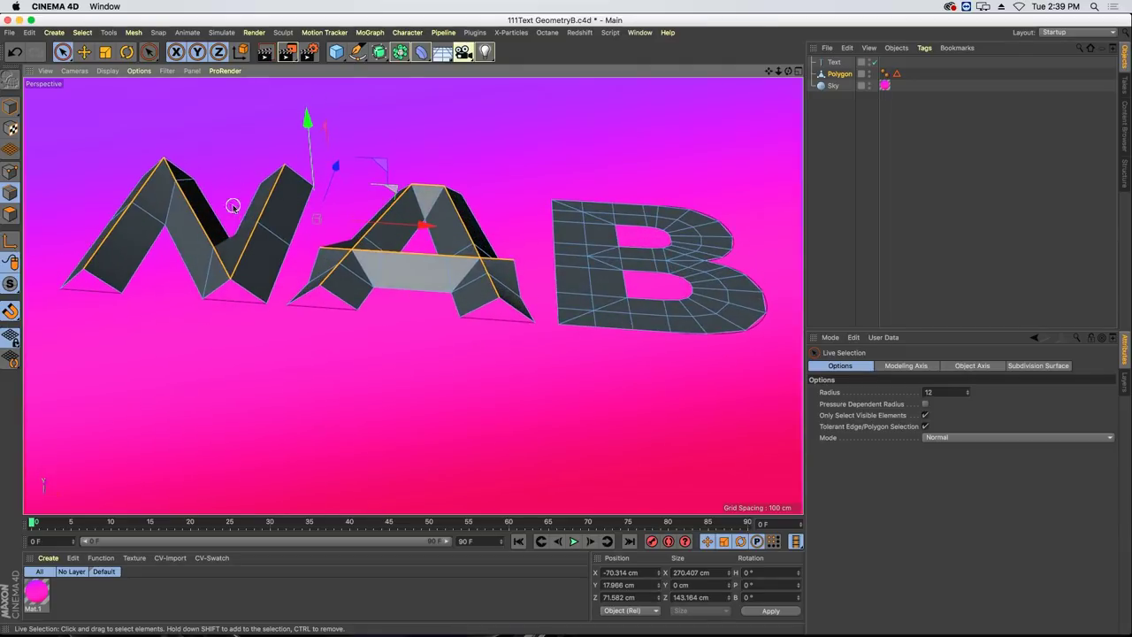
Use the Polygon Pen to cut edges from the N's raised ridge corners to its inner corners.
{"action": "left_click_drag", "start_coordinate": [228, 255], "coordinate": [228, 176], "text": "alt"}
{"action": "key", "text": "m"}
{"action": "key", "text": "e"}
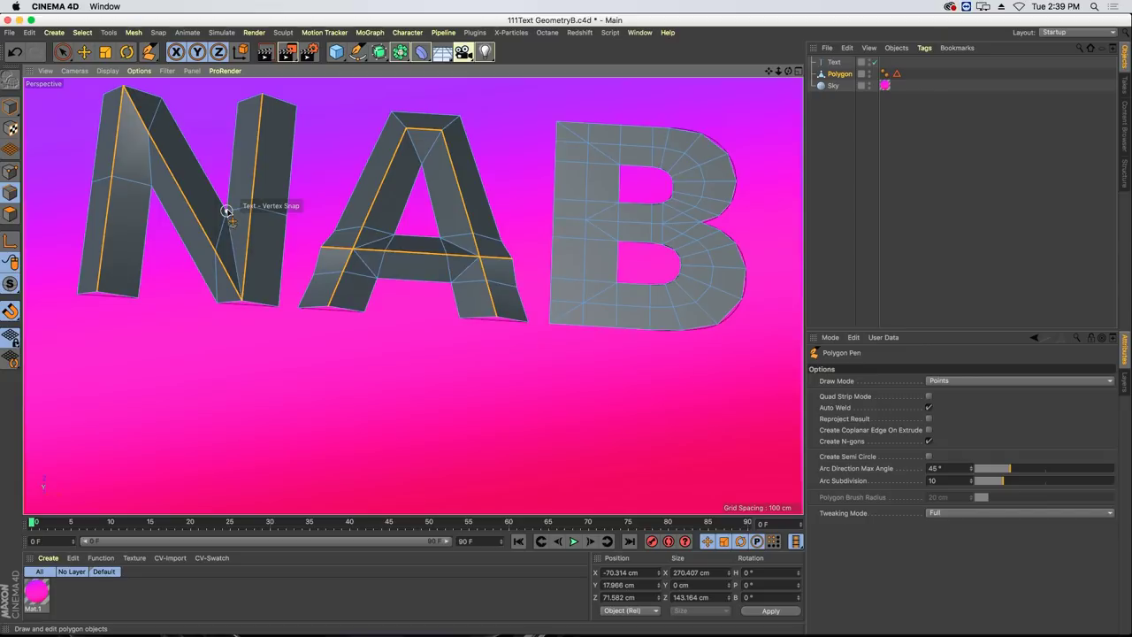
{"action": "left_click", "coordinate": [123, 85]}
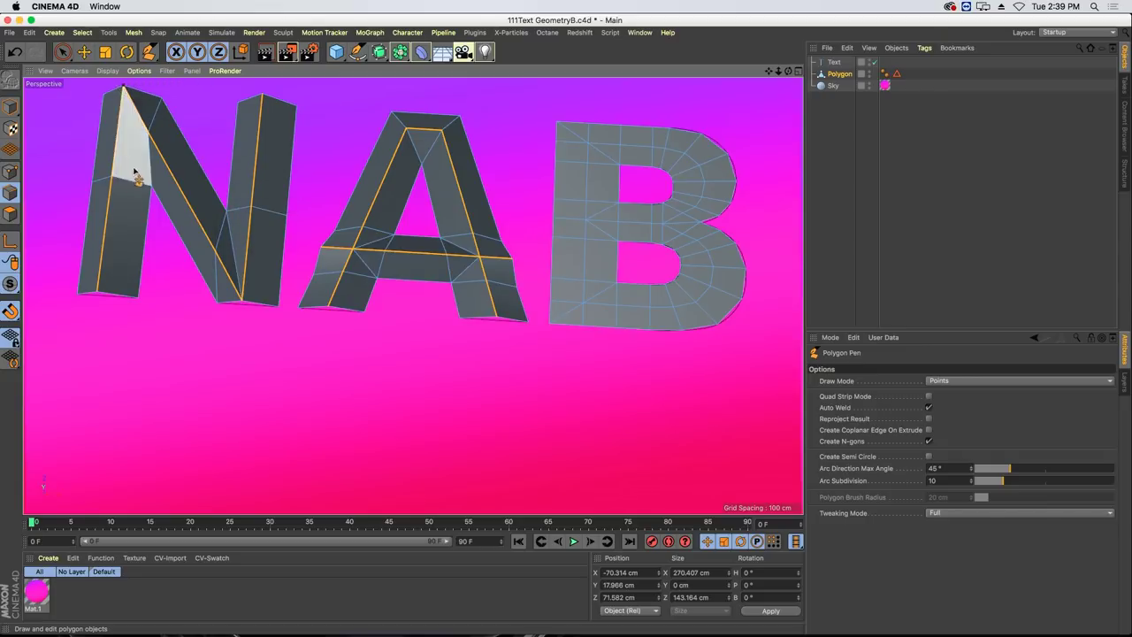
{"action": "left_click_drag", "start_coordinate": [150, 186], "coordinate": [246, 308], "text": "alt"}
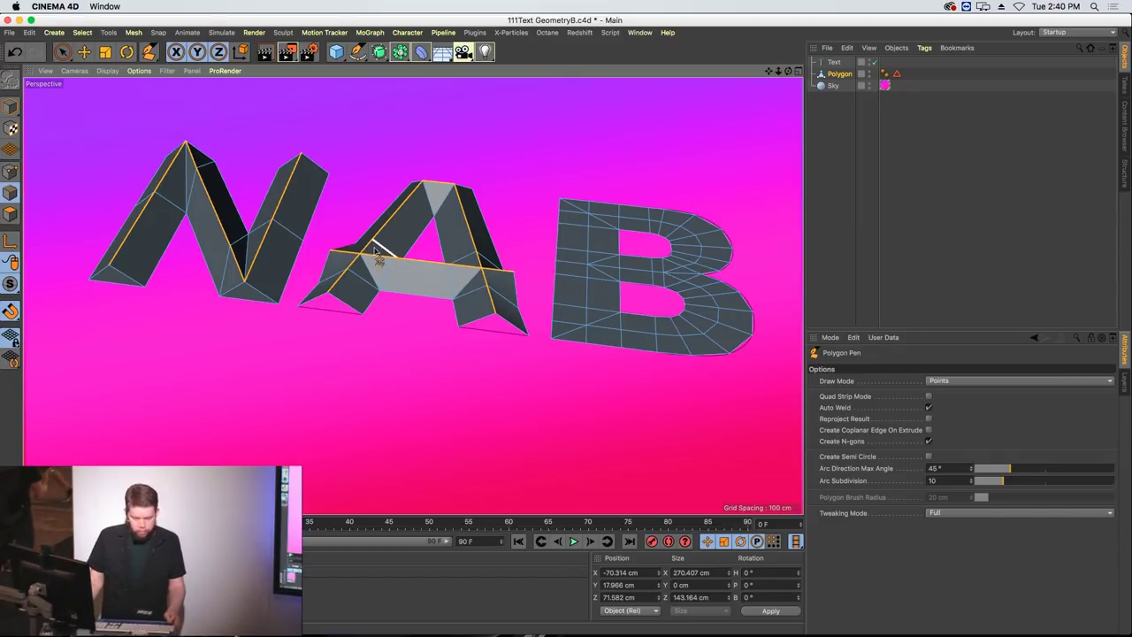
{"action": "left_click_drag", "start_coordinate": [389, 257], "coordinate": [428, 195], "text": "alt"}
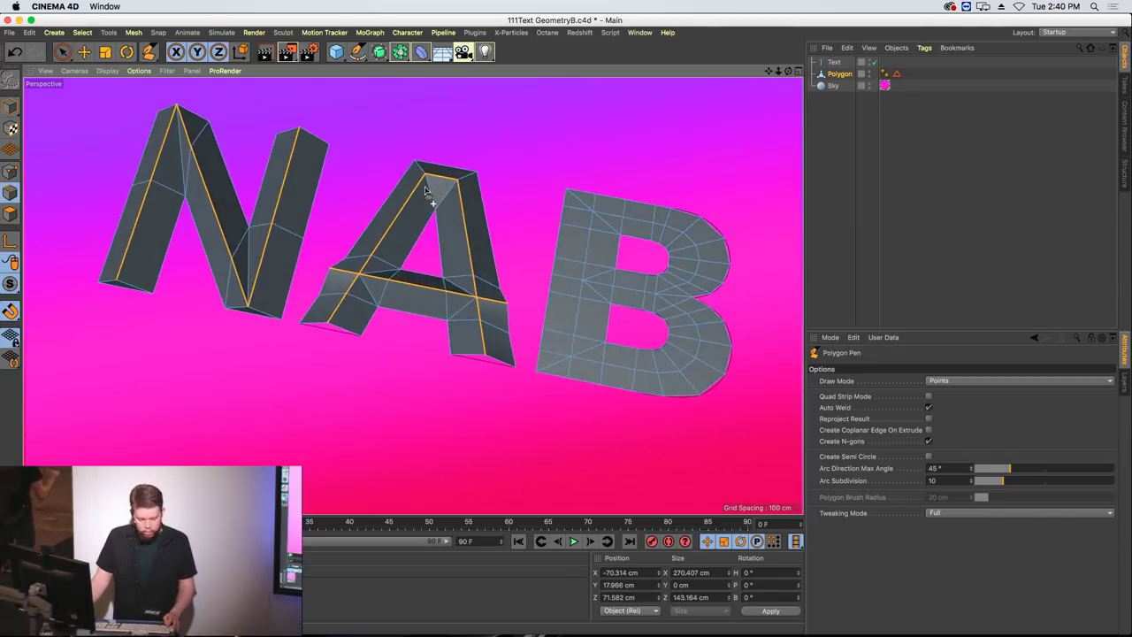
Close 111Text GeometryB.c4d without saving and select the HPB null of the airplane in 122HPBB.c4d.
{"action": "key", "text": "super+F4"}
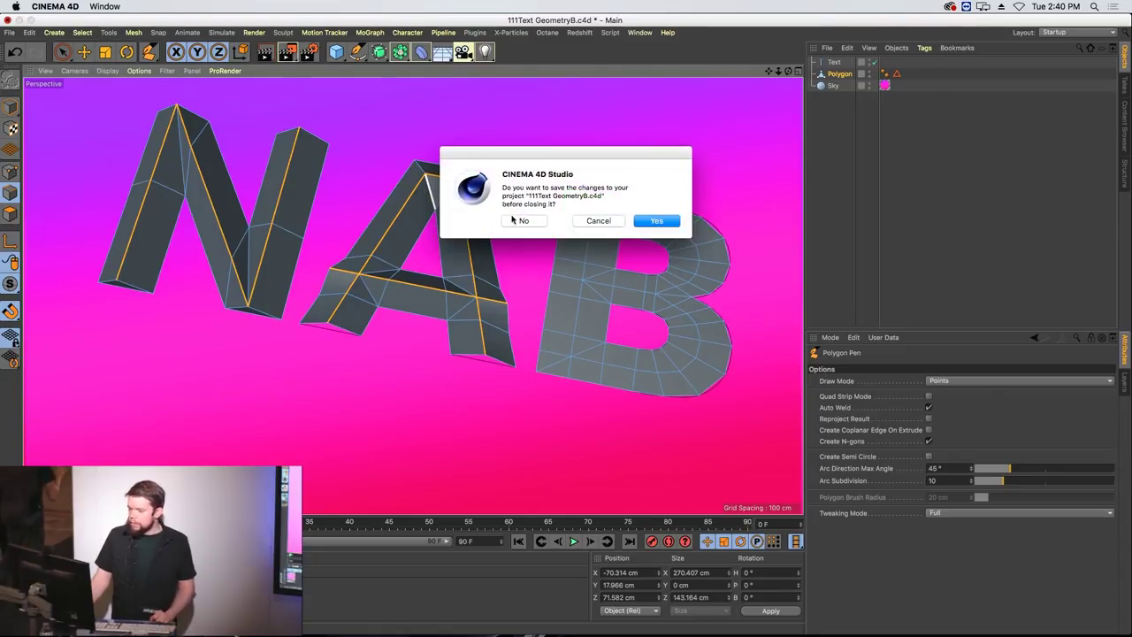
{"action": "left_click", "coordinate": [507, 224]}
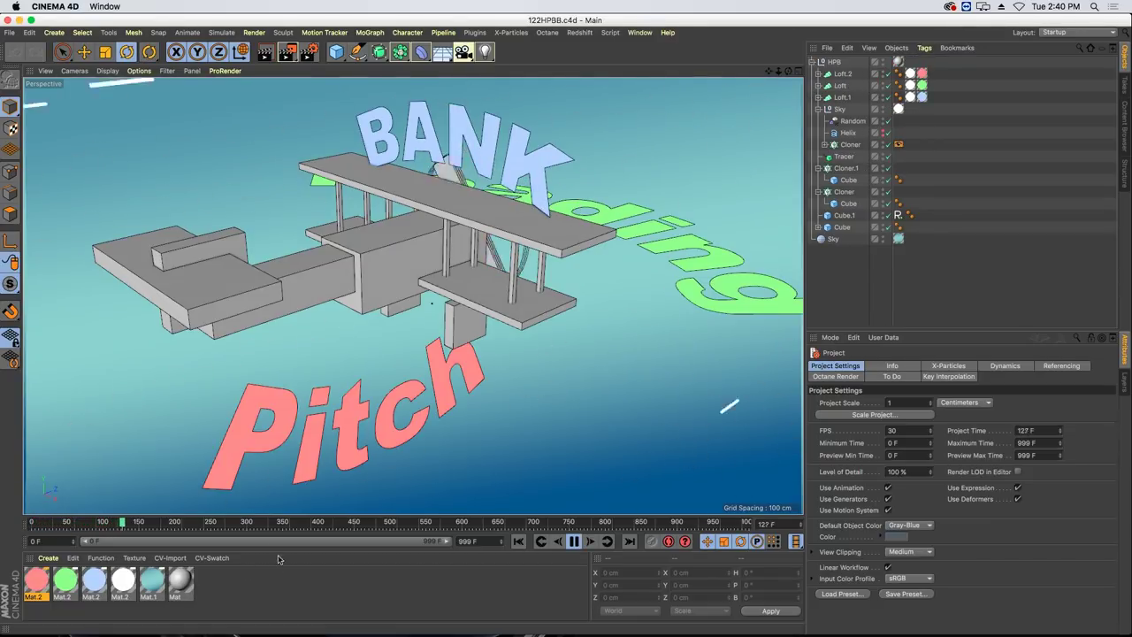
{"action": "left_click", "coordinate": [834, 61]}
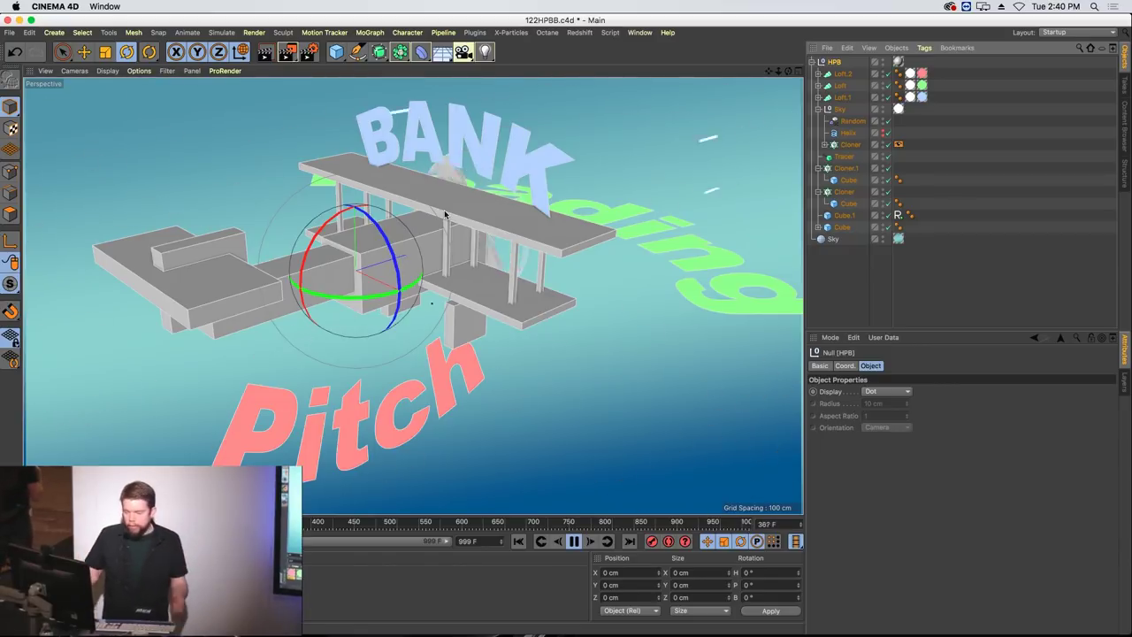
{"action": "left_click_drag", "start_coordinate": [463, 182], "coordinate": [637, 222], "text": "alt"}
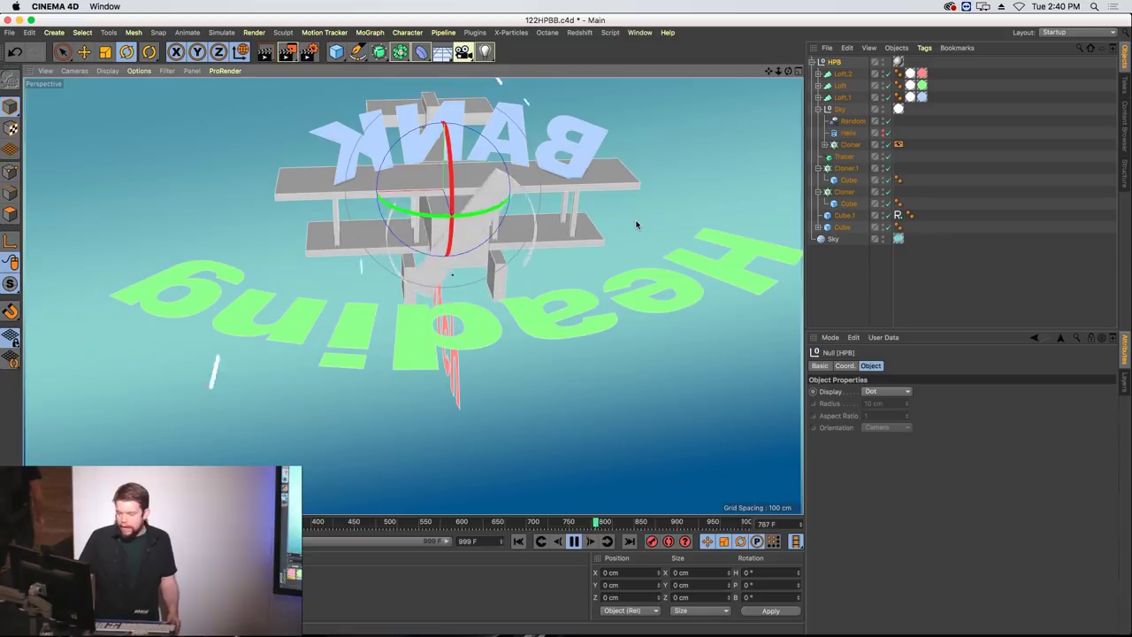
{"action": "left_click_drag", "start_coordinate": [560, 165], "coordinate": [332, 271], "text": "alt"}
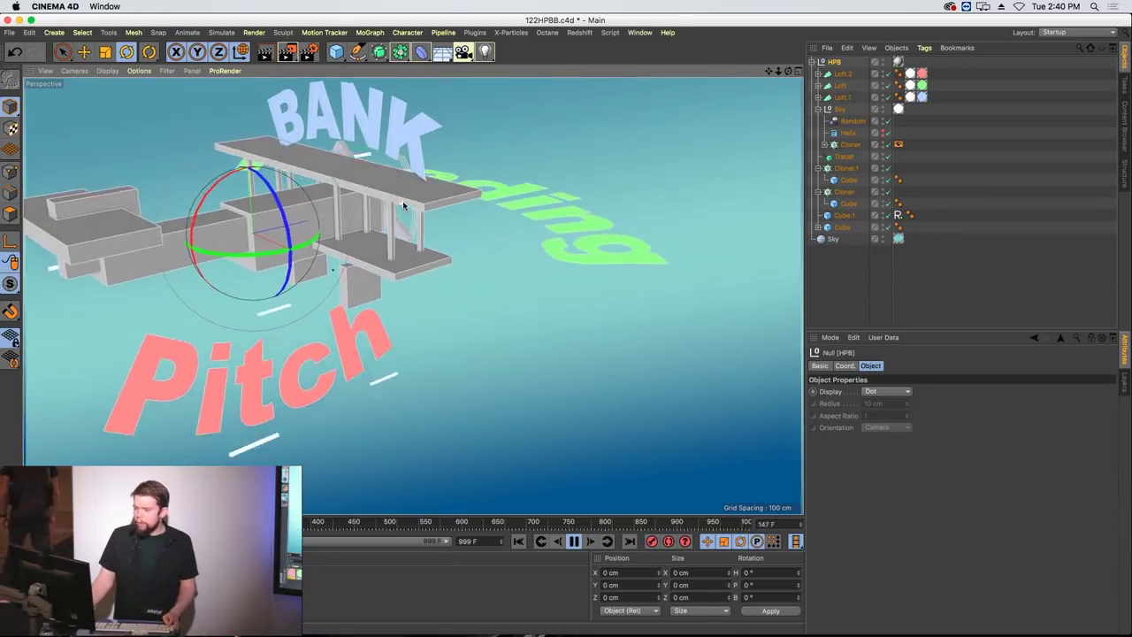
{"action": "left_click_drag", "start_coordinate": [403, 209], "coordinate": [456, 221], "text": "alt"}
{"action": "middle_click_drag", "start_coordinate": [455, 222], "coordinate": [469, 236], "text": "alt"}
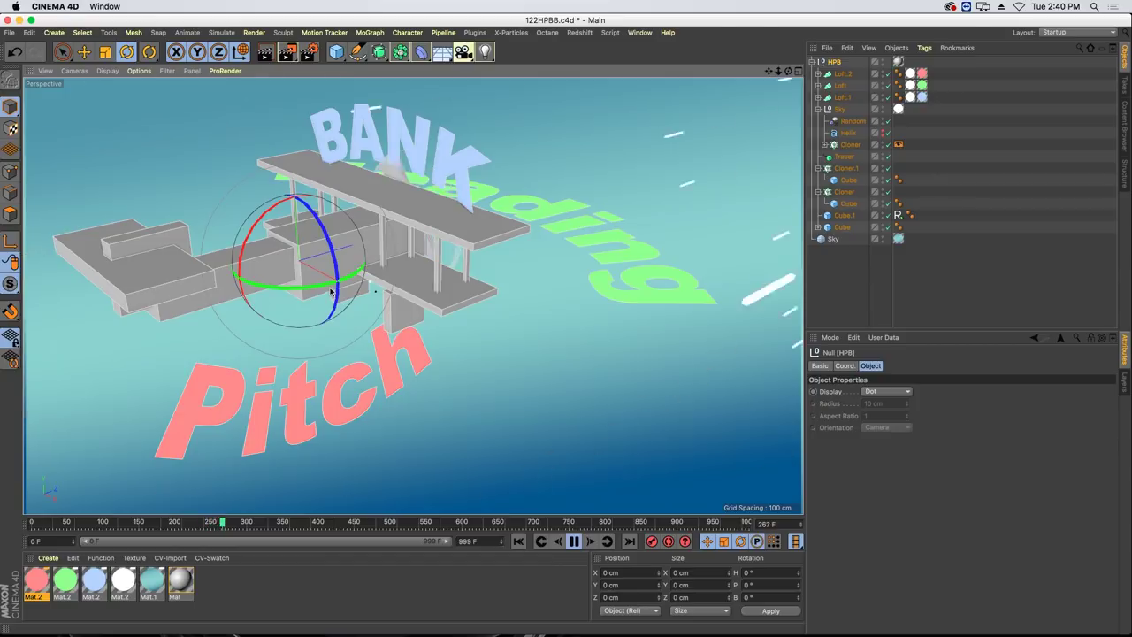
Try rotating the HPB null in heading and pitch, undo those rotations, and bank it to about 12.5°.
{"action": "left_click_drag", "start_coordinate": [309, 288], "coordinate": [369, 292]}
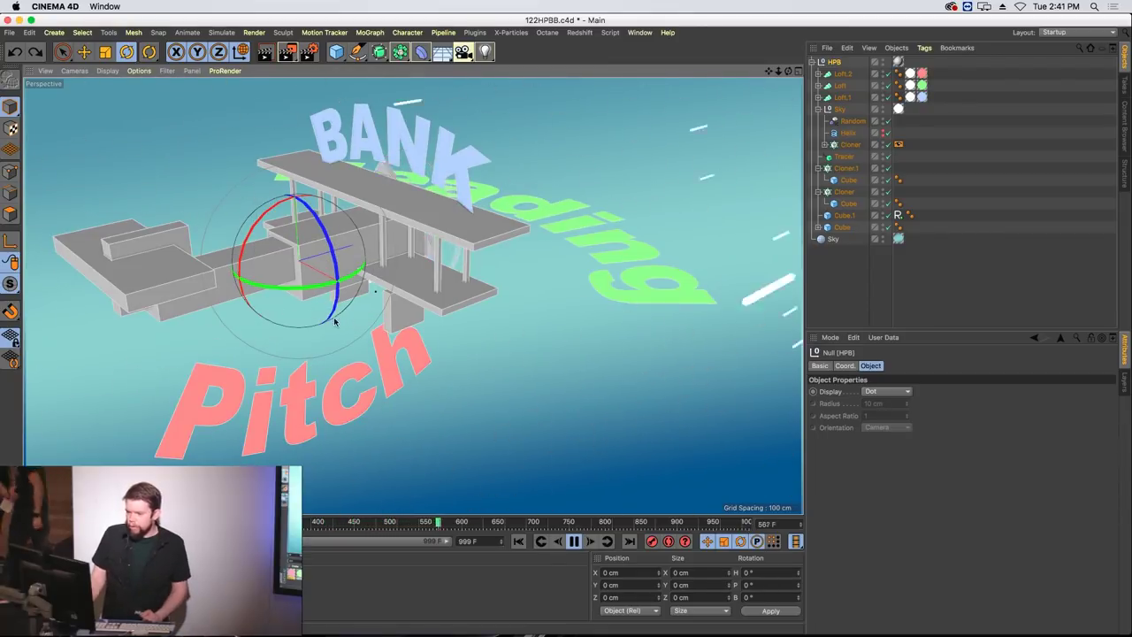
{"action": "left_click_drag", "start_coordinate": [252, 231], "coordinate": [260, 247]}
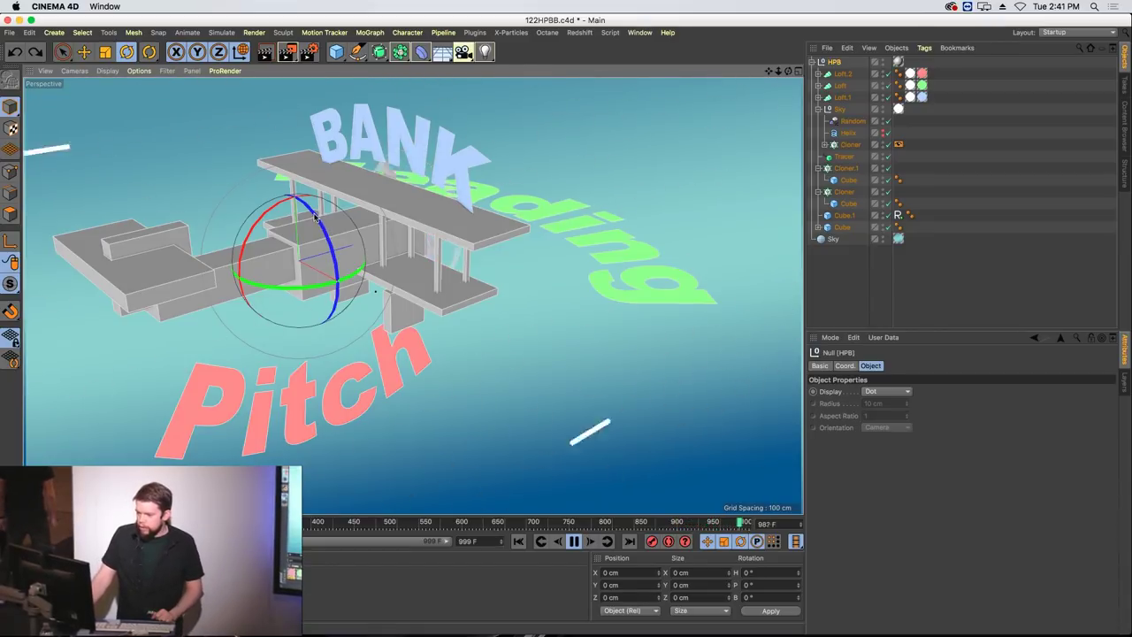
{"action": "left_click_drag", "start_coordinate": [317, 216], "coordinate": [349, 189]}
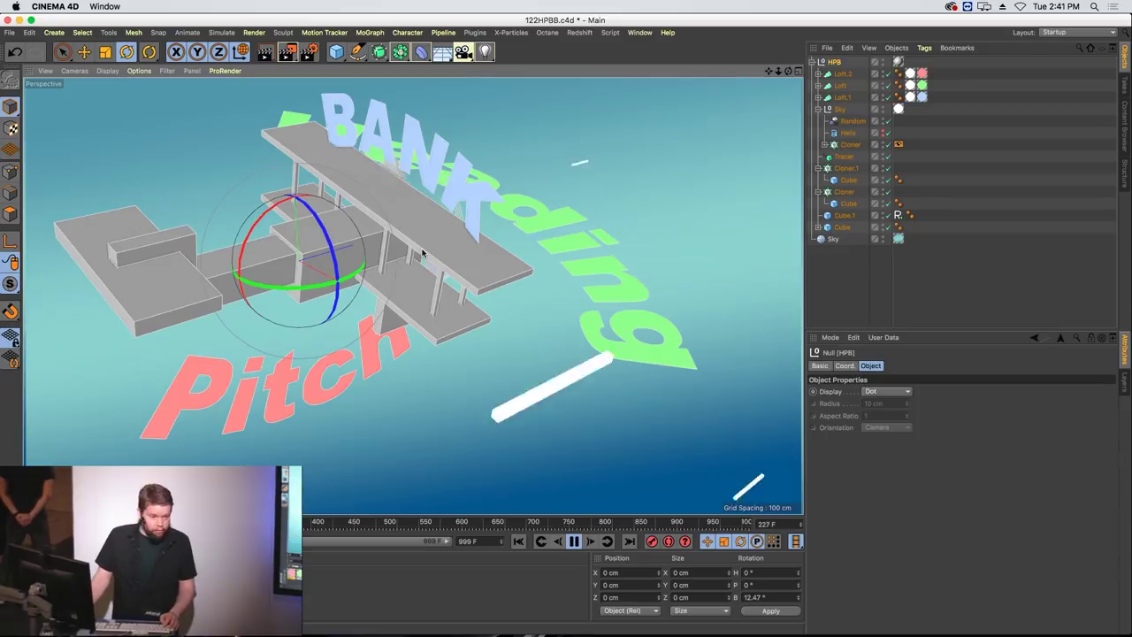
Close 122HPBB.c4d without saving and collapse the viewport panel in 133Collapse Panels.c4d.
{"action": "key", "text": "super+q"}
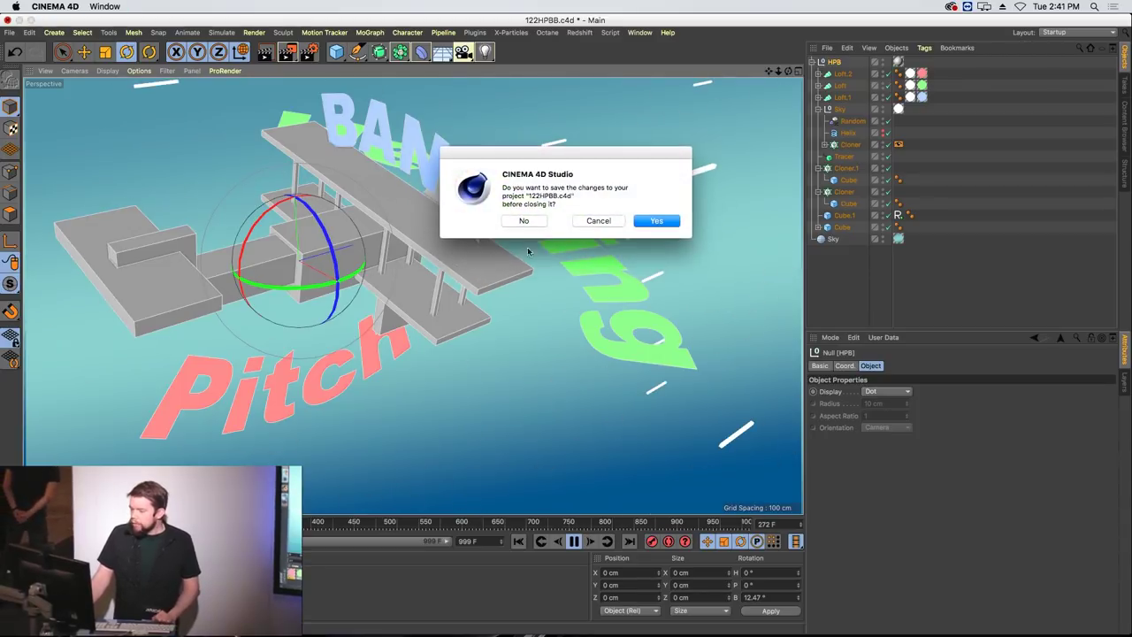
{"action": "left_click", "coordinate": [524, 220]}
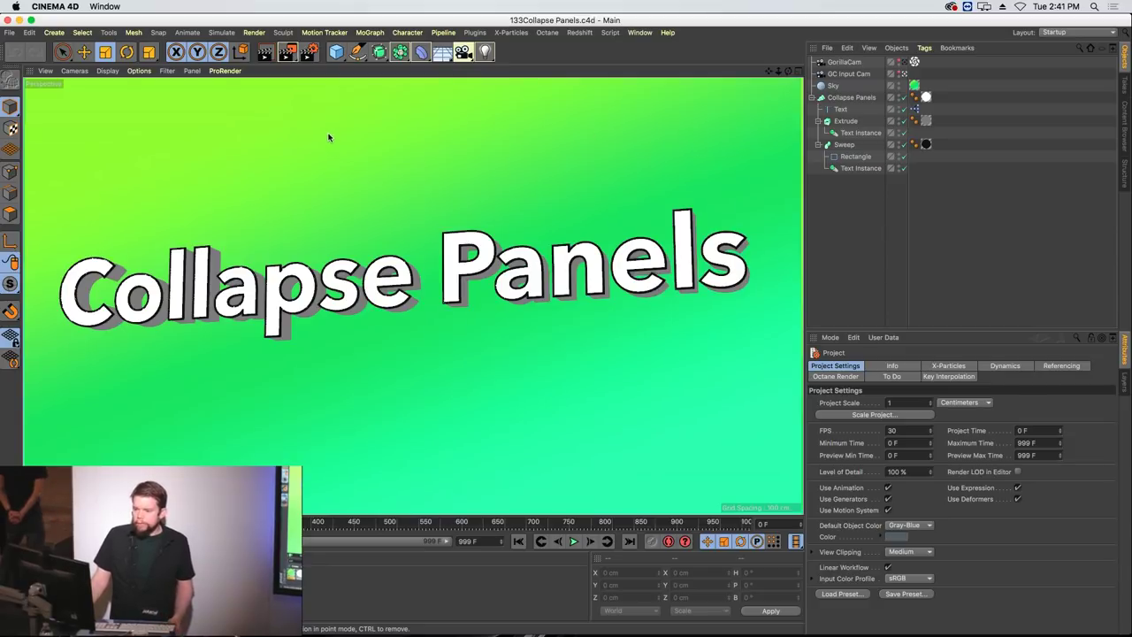
{"action": "left_click", "coordinate": [30, 77], "text": "ctrl"}
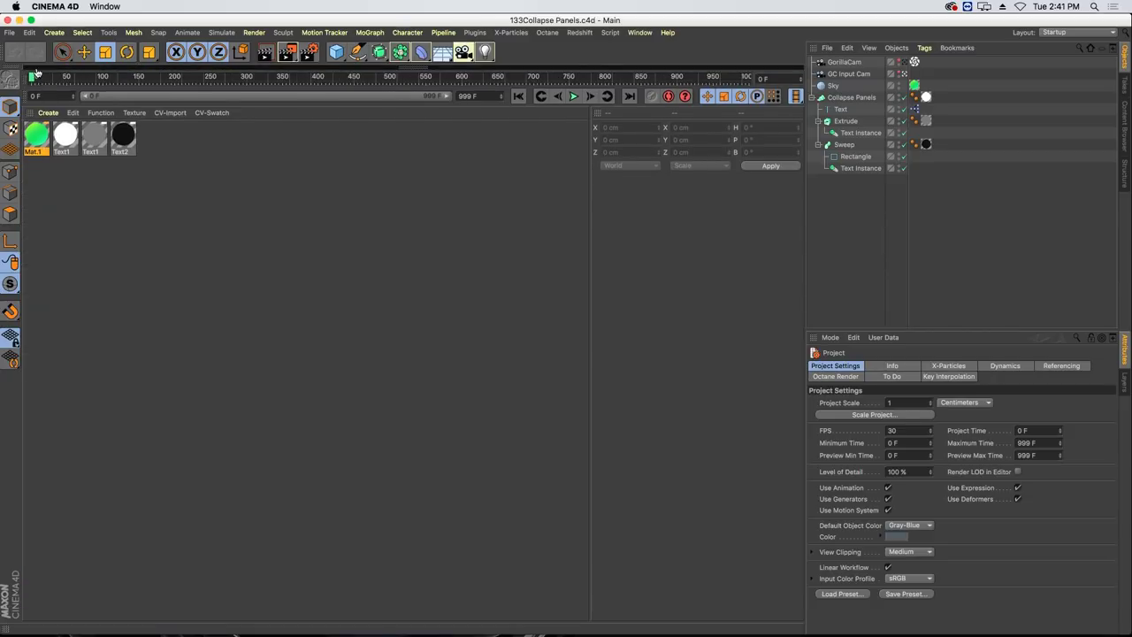
Restore the collapsed viewport panel, and try collapsing and restoring the enlarged Attributes panel.
{"action": "left_click", "coordinate": [36, 71], "text": "ctrl"}
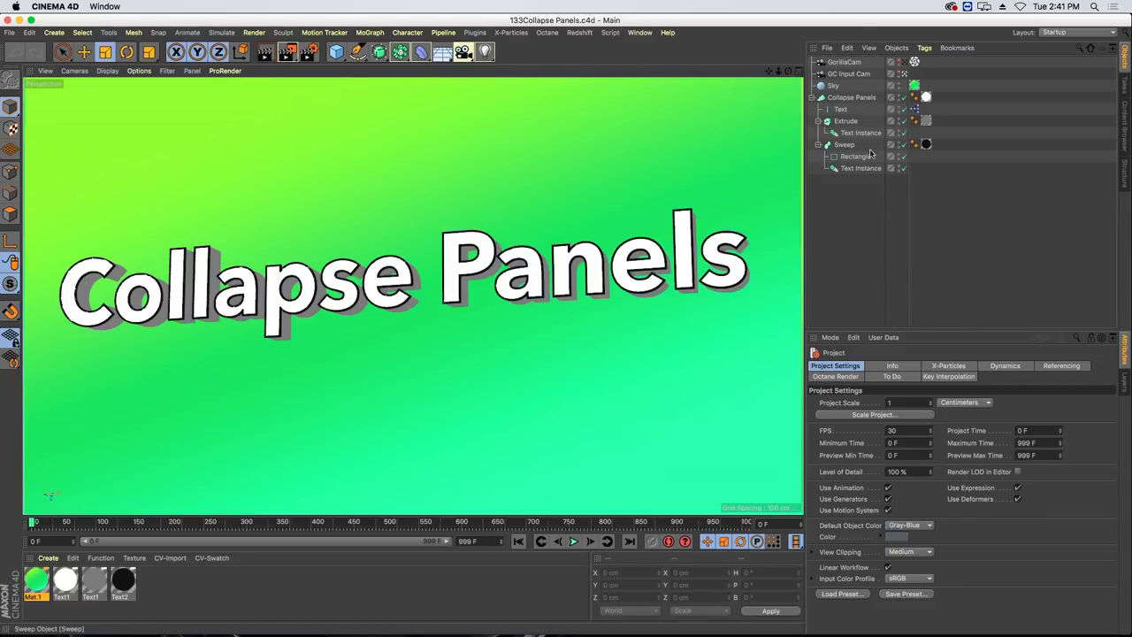
{"action": "left_click_drag", "start_coordinate": [890, 329], "coordinate": [877, 261]}
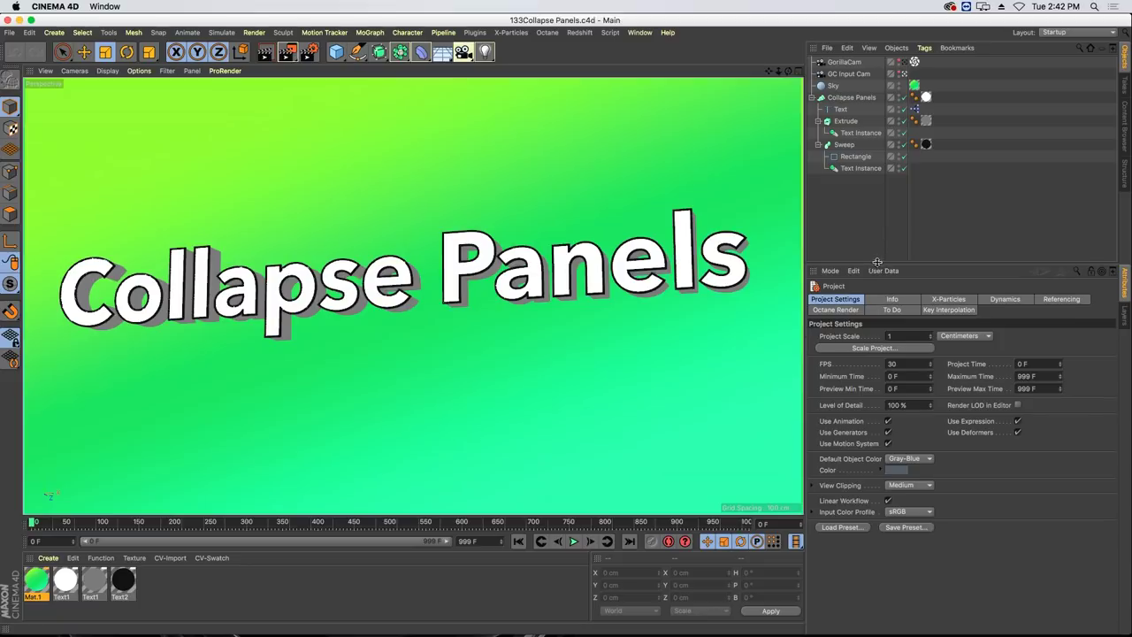
{"action": "left_click", "coordinate": [809, 273], "text": "ctrl"}
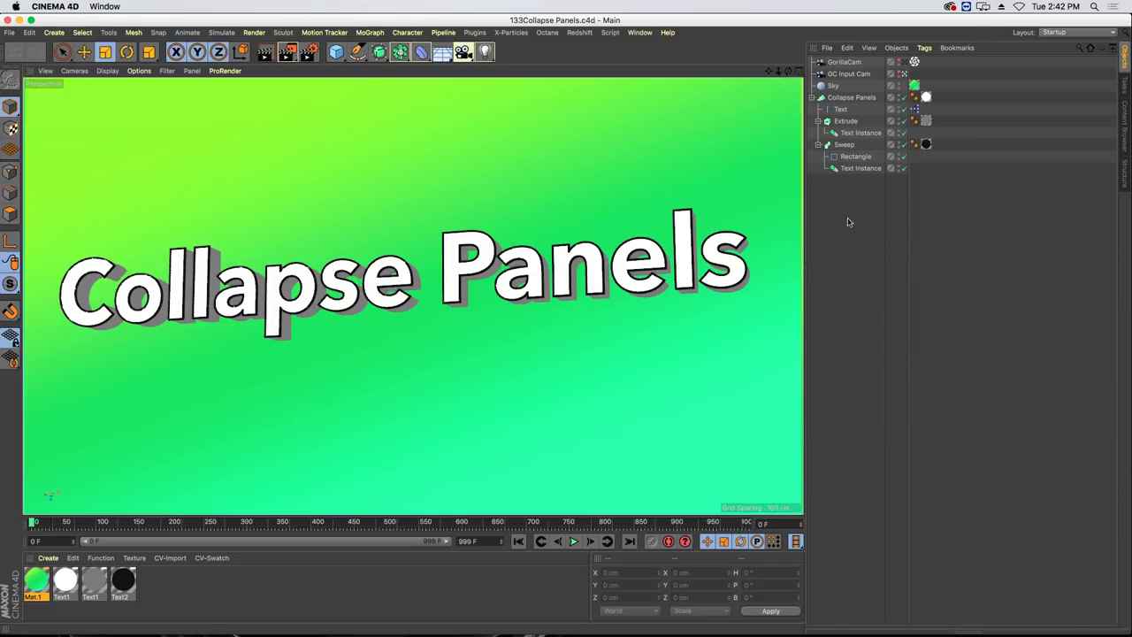
{"action": "left_click", "coordinate": [863, 628], "text": "ctrl"}
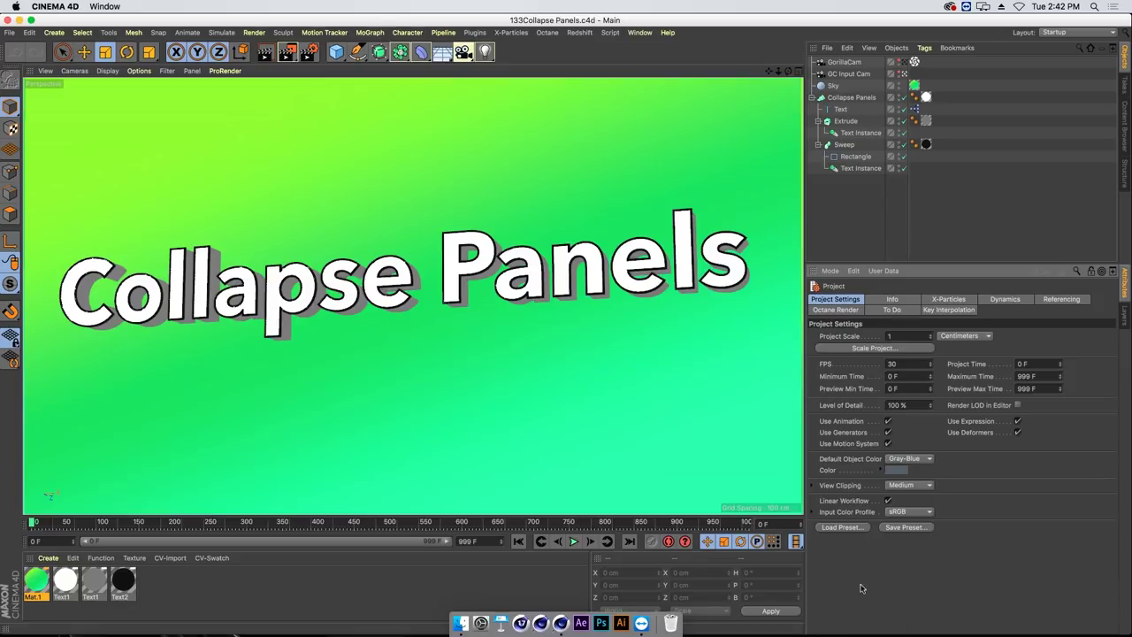
Collapse the Objects, Attributes, animation controls, Materials and viewport panels one after another.
{"action": "left_click", "coordinate": [815, 51], "text": "ctrl"}
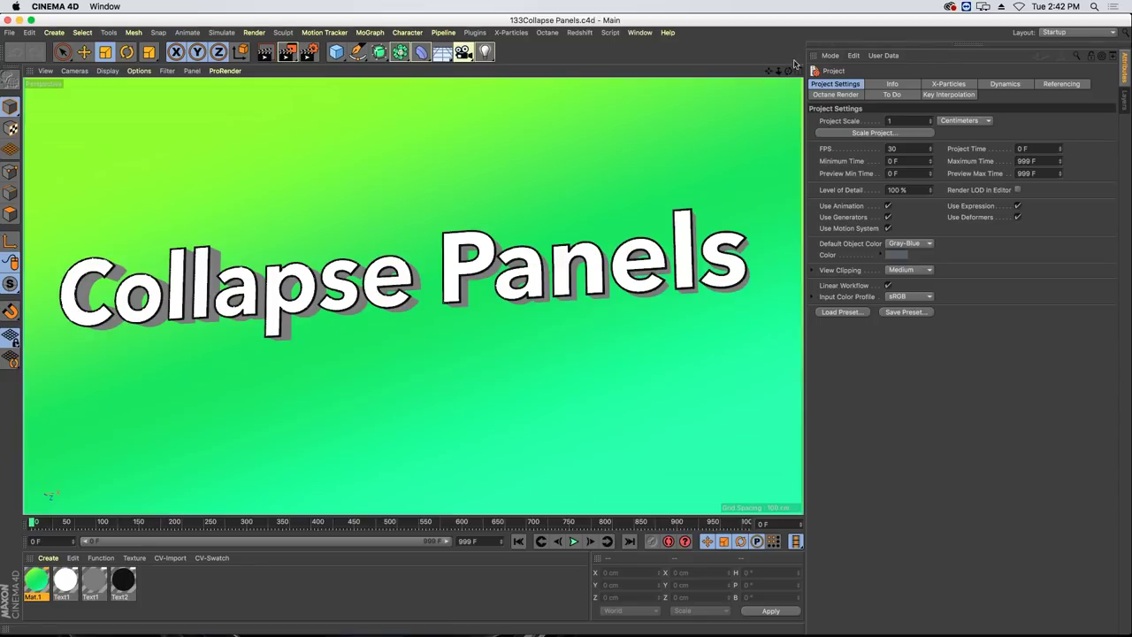
{"action": "left_click", "coordinate": [814, 58], "text": "ctrl"}
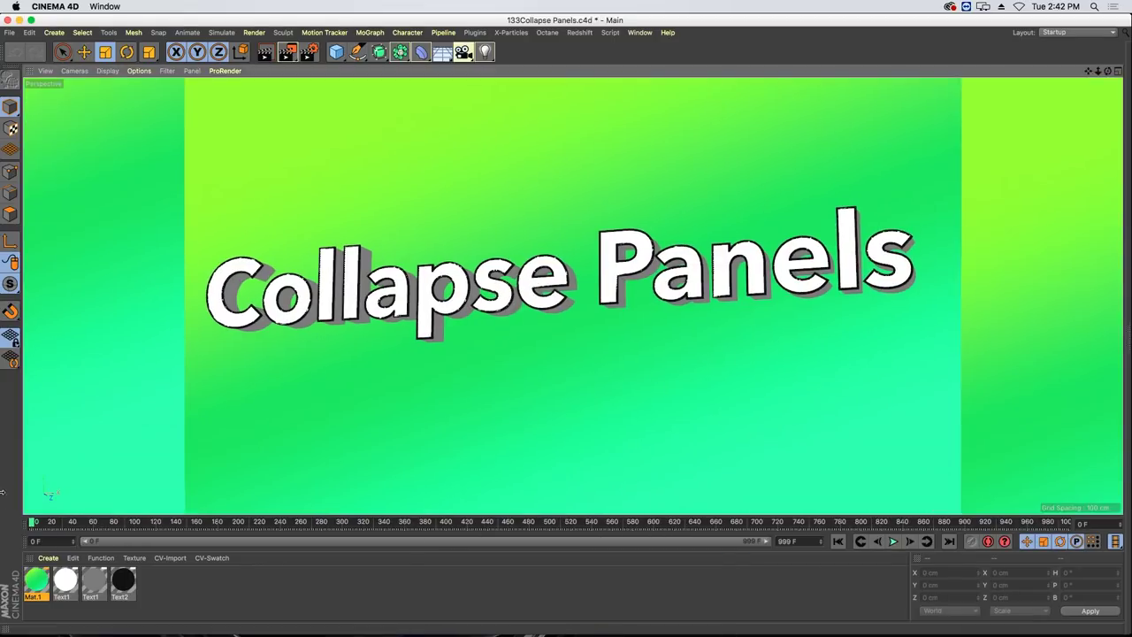
{"action": "left_click", "coordinate": [25, 543], "text": "ctrl"}
{"action": "left_click", "coordinate": [30, 557], "text": "ctrl"}
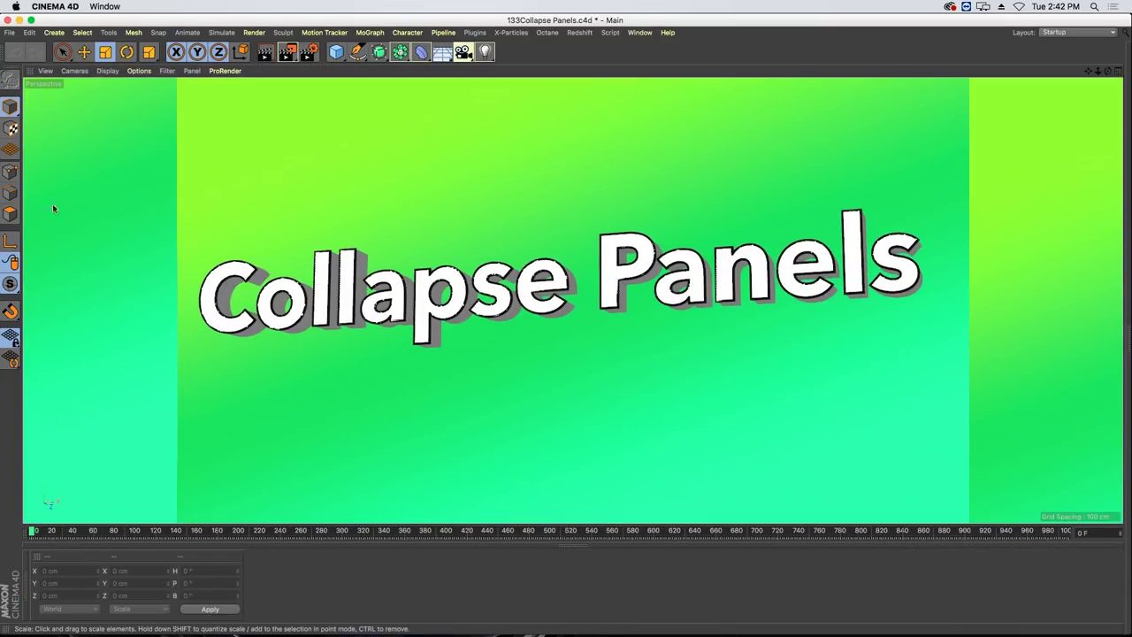
{"action": "left_click", "coordinate": [34, 71], "text": "ctrl"}
Reload the Startup layout with a wider viewport and close 133Collapse Panels.c4d without saving.
{"action": "left_click", "coordinate": [1066, 34]}
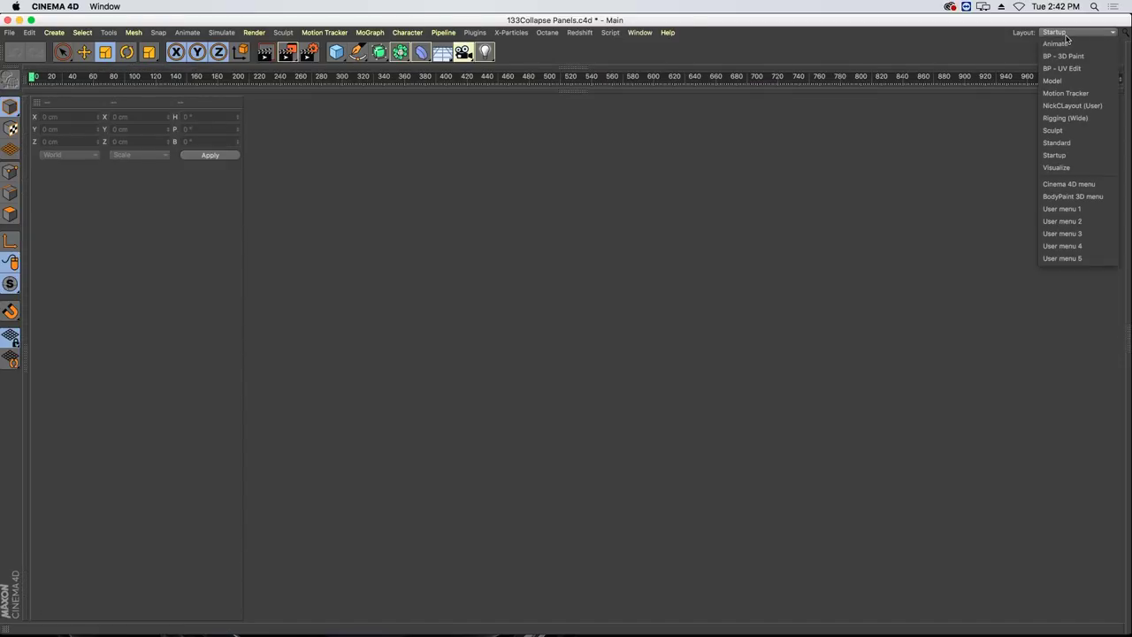
{"action": "left_click", "coordinate": [1074, 154]}
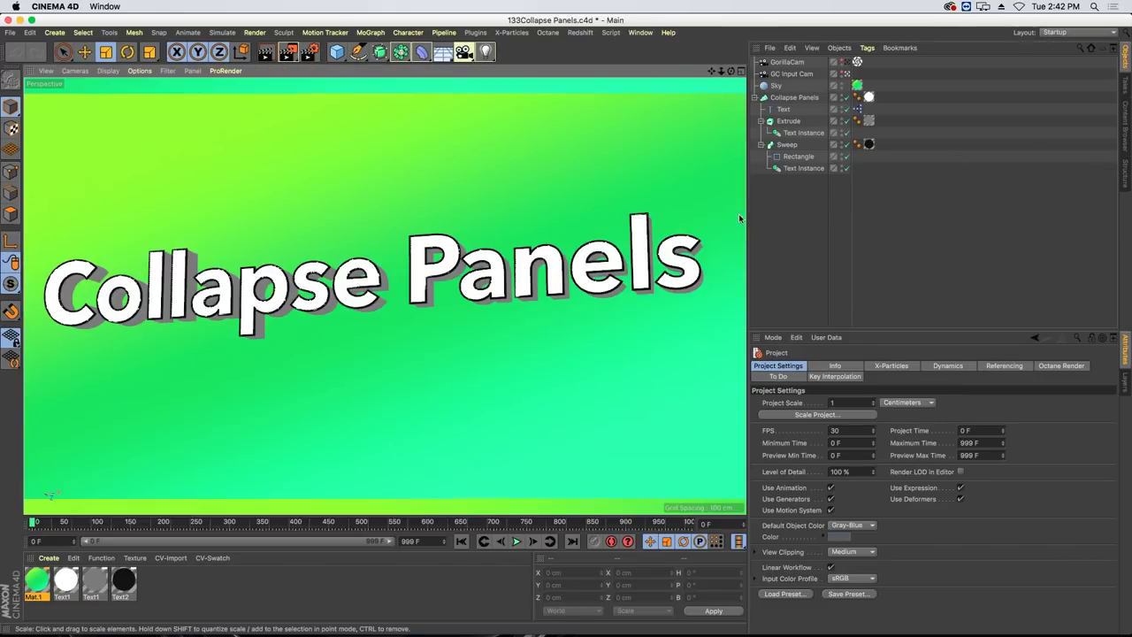
{"action": "left_click_drag", "start_coordinate": [746, 212], "coordinate": [800, 214]}
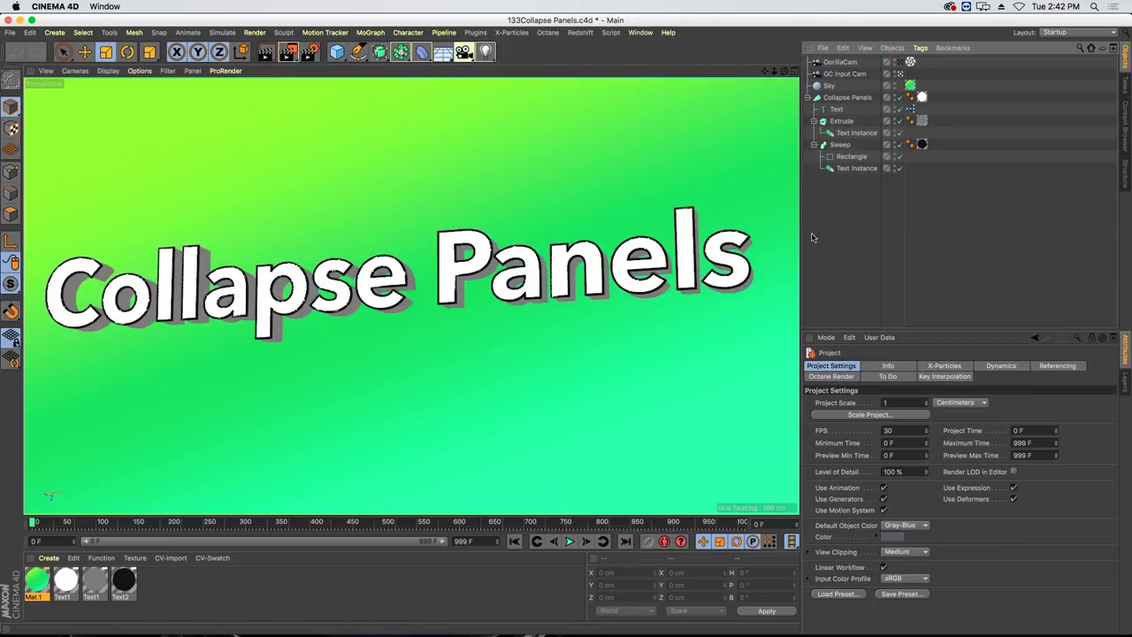
{"action": "key", "text": "super+w"}
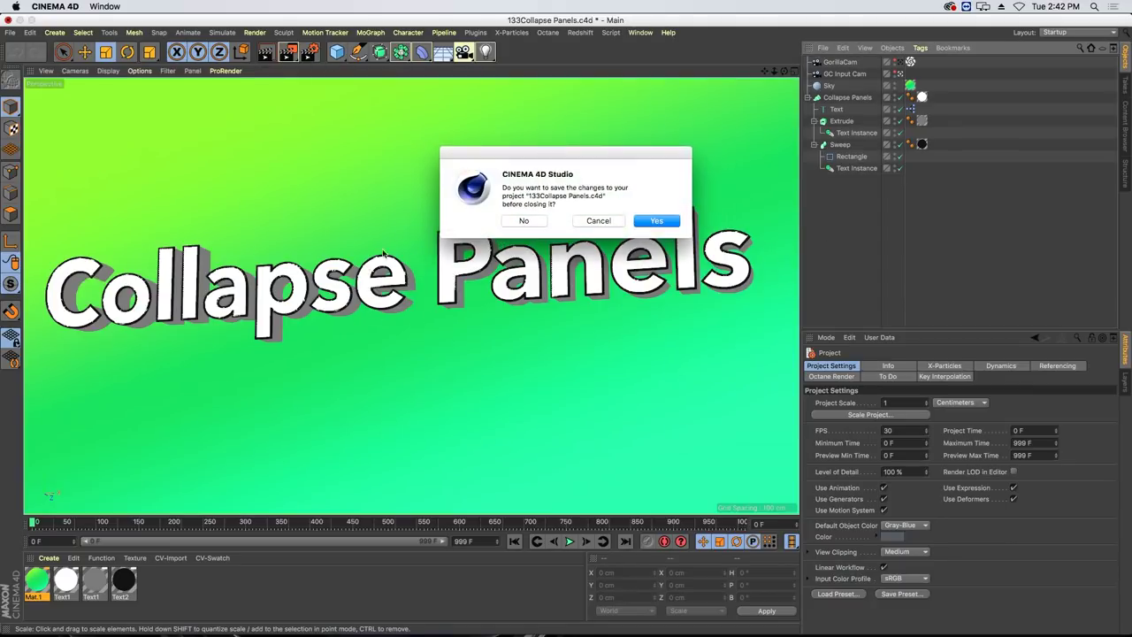
{"action": "left_click", "coordinate": [524, 221]}
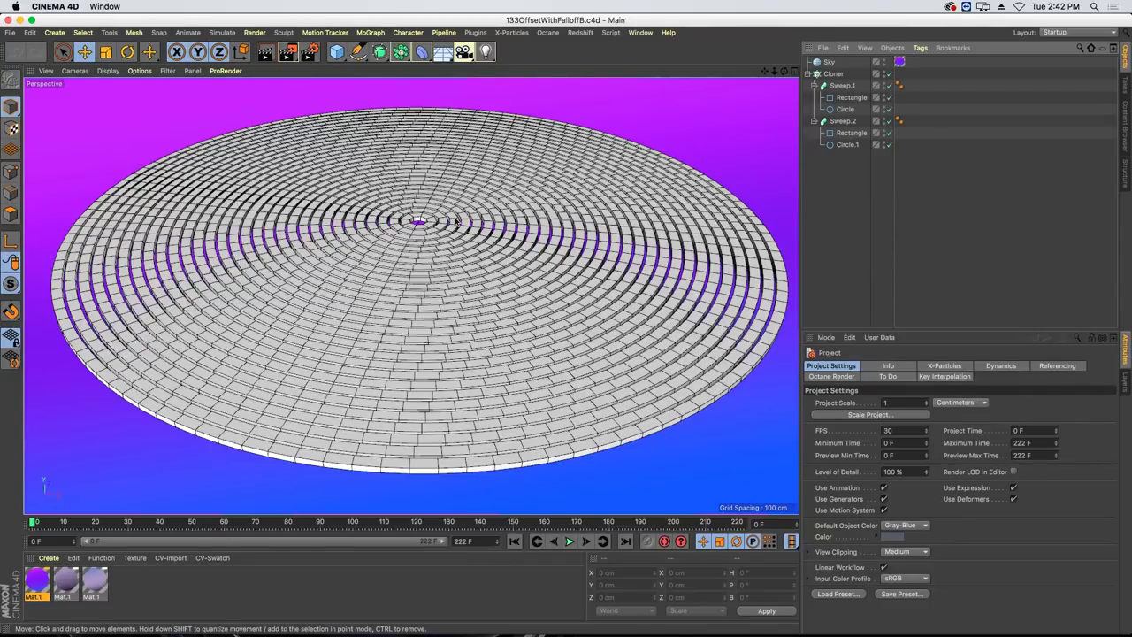
Toggle the Cloner off and on in 133OffsetWithFalloffB.c4d and set its count to 25.
{"action": "left_click", "coordinate": [833, 74]}
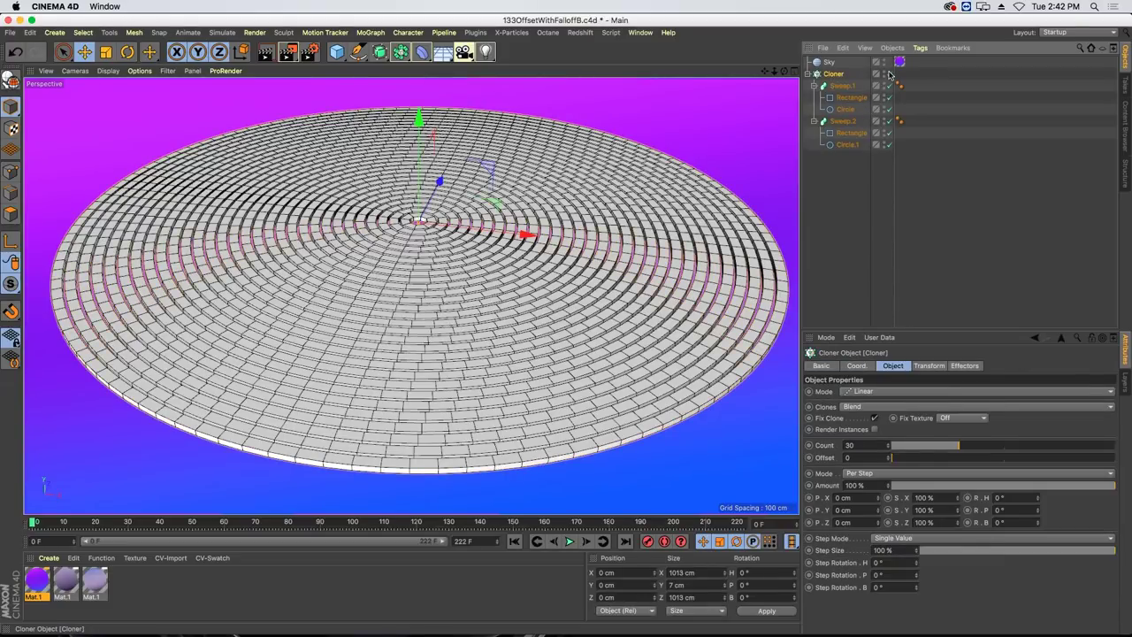
{"action": "key", "text": "q"}
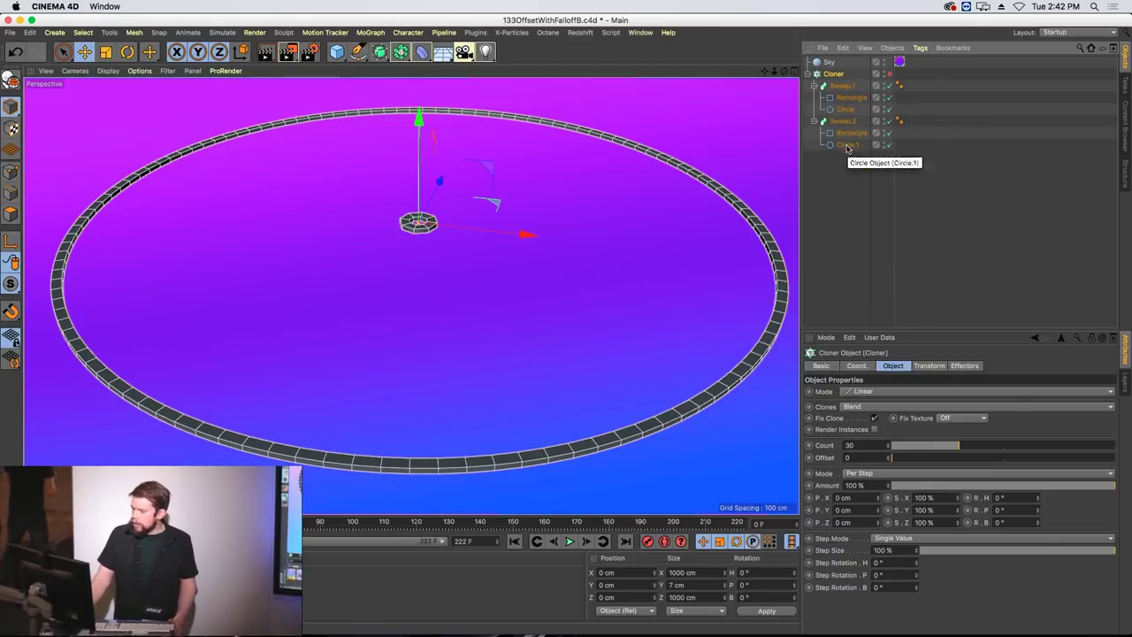
{"action": "left_click", "coordinate": [888, 74]}
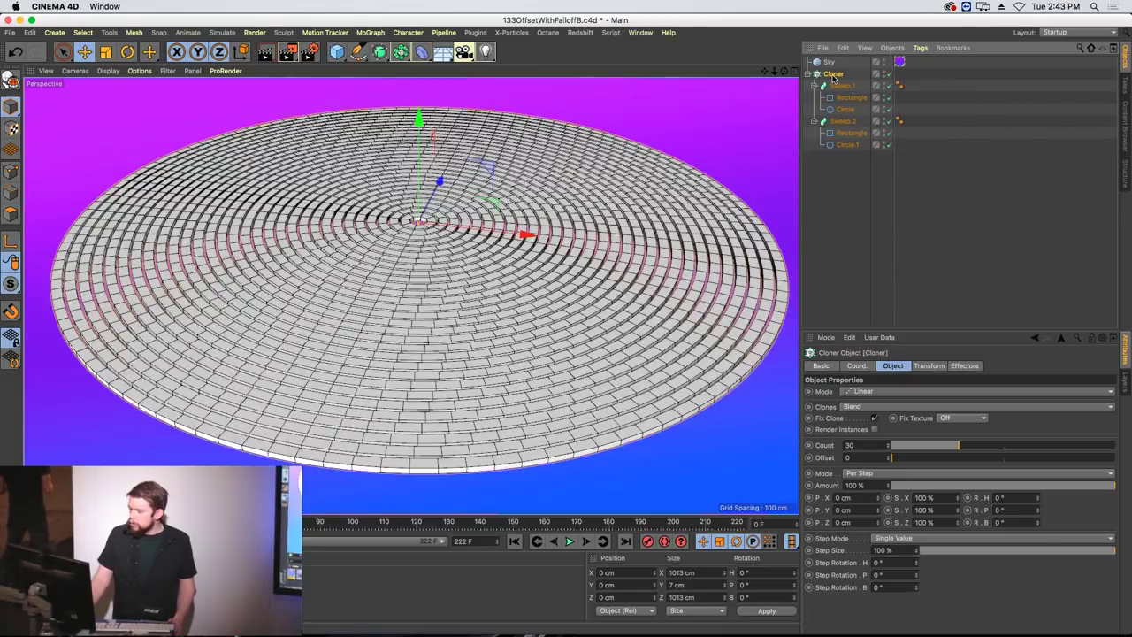
{"action": "mouse_move", "coordinate": [954, 447]}
{"action": "left_mouse_down"}
{"action": "mouse_move", "coordinate": [973, 447]}
{"action": "mouse_move", "coordinate": [949, 446]}
{"action": "left_mouse_up"}
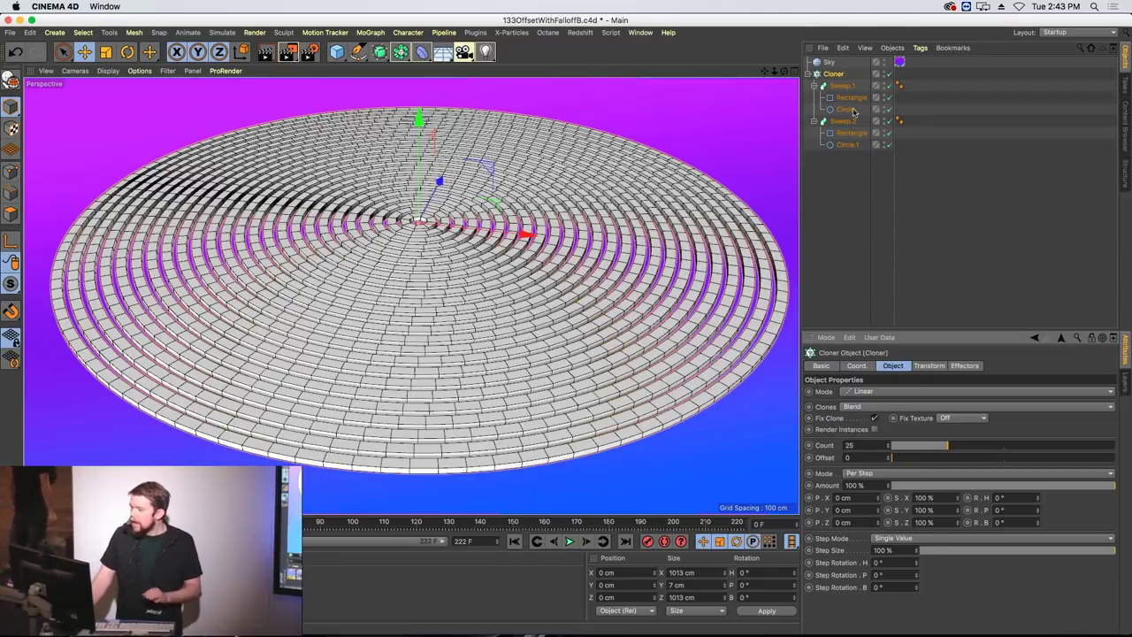
Try making the Cloner editable to inspect its individual sweeps, and undo the conversion.
{"action": "key", "text": "c"}
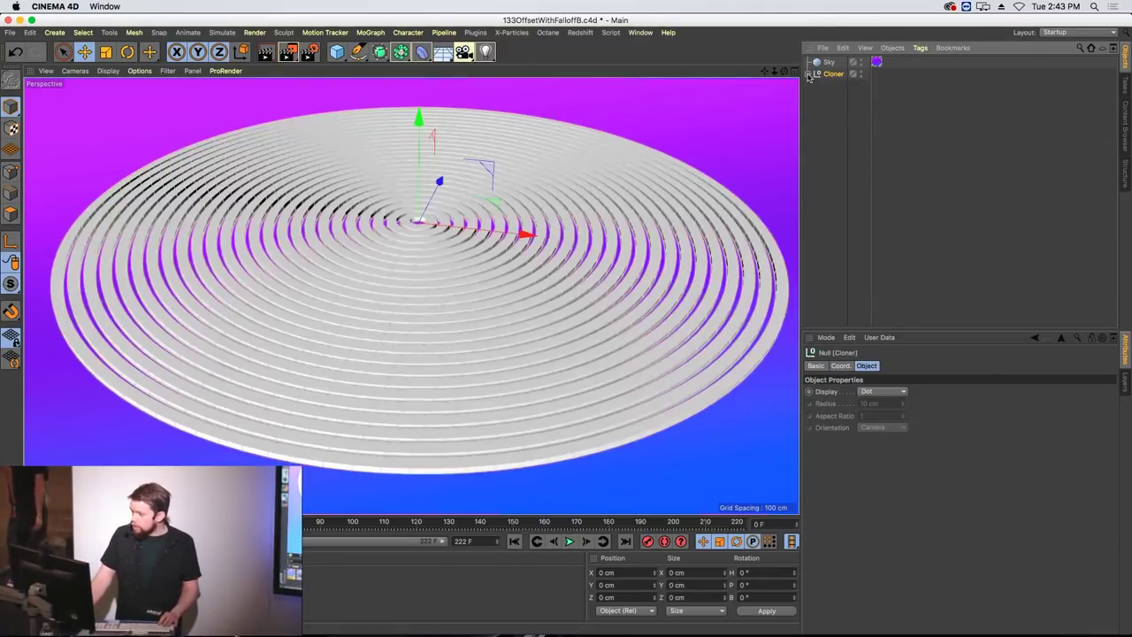
{"action": "left_click", "coordinate": [807, 74]}
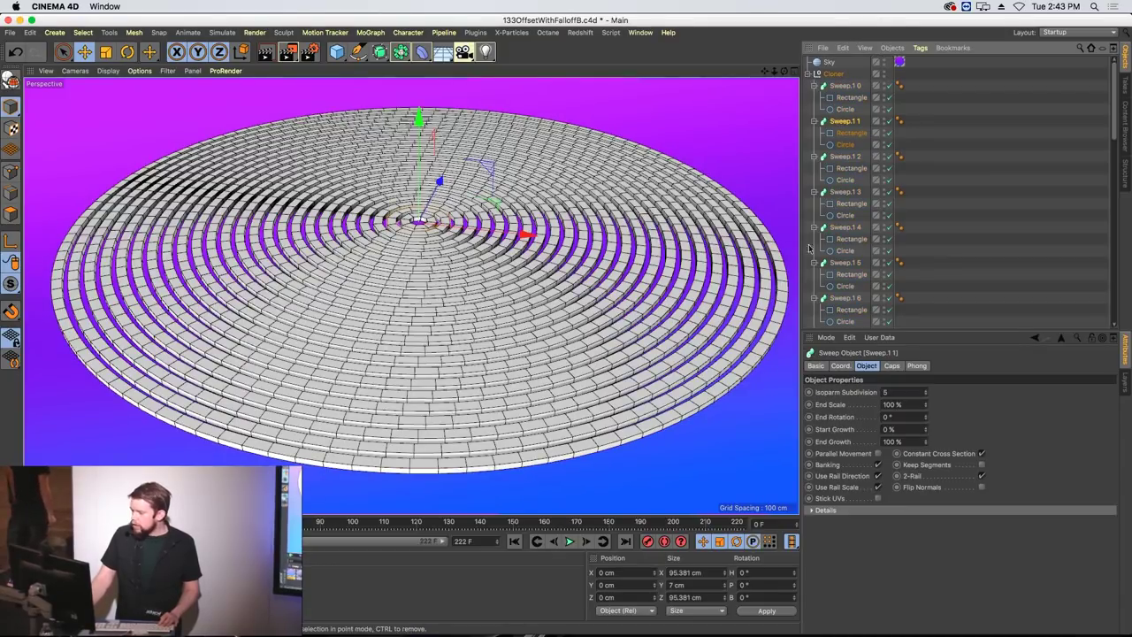
{"action": "left_click", "coordinate": [836, 228]}
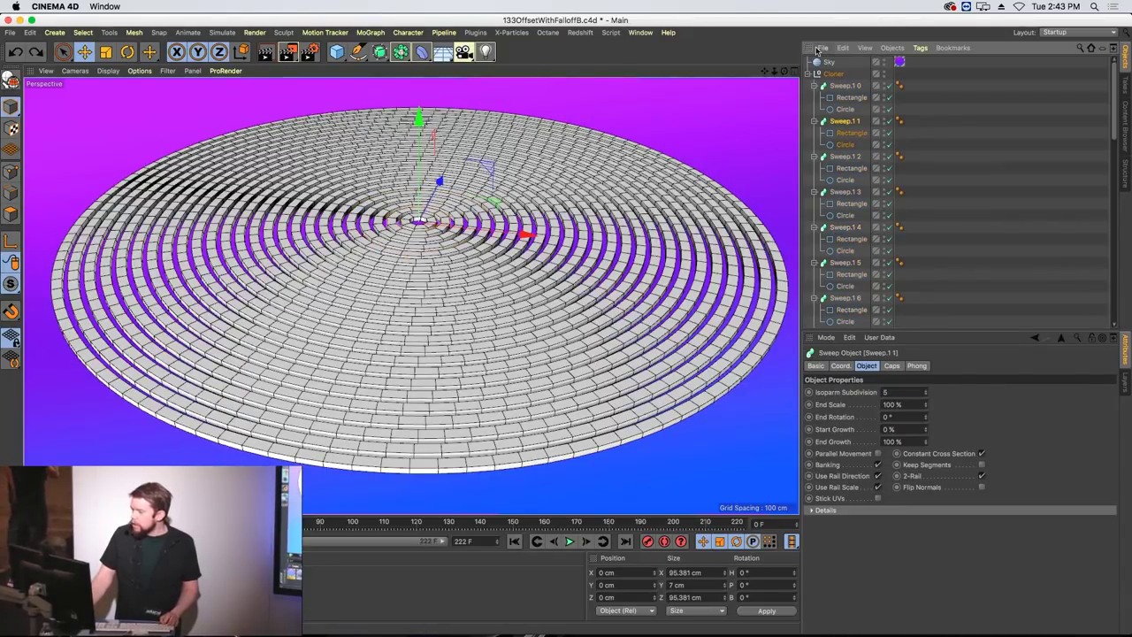
{"action": "key", "text": "ctrl+z"}
{"action": "key", "text": "ctrl+z"}
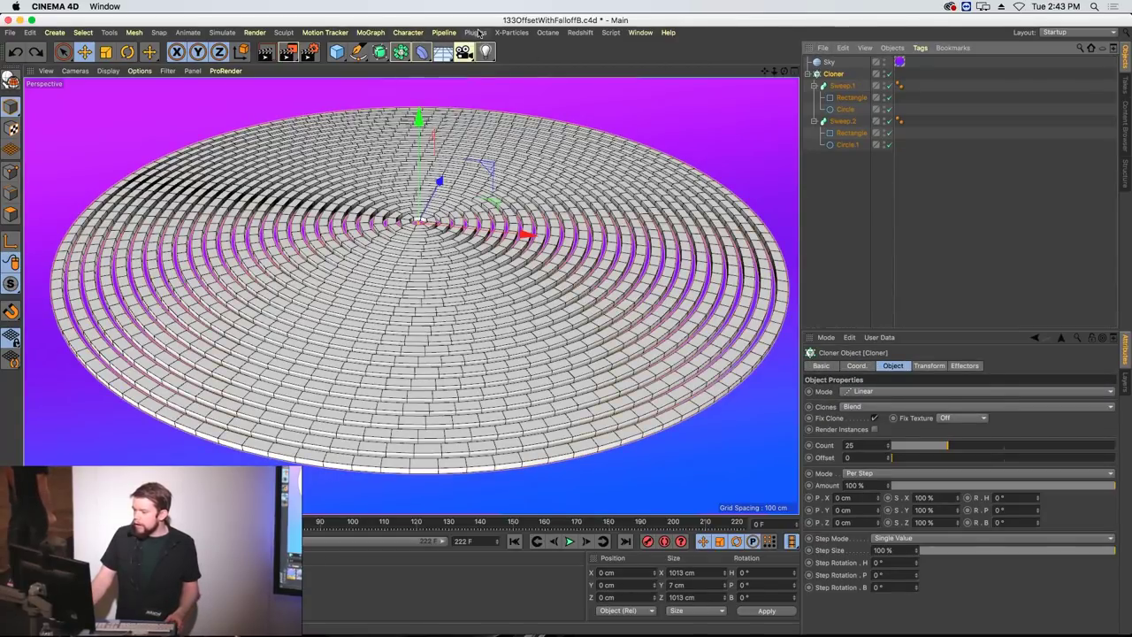
Add a Plain effector to the Cloner and set its falloff shape to Linear.
{"action": "left_click", "coordinate": [478, 33]}
{"action": "mouse_move", "coordinate": [513, 33]}
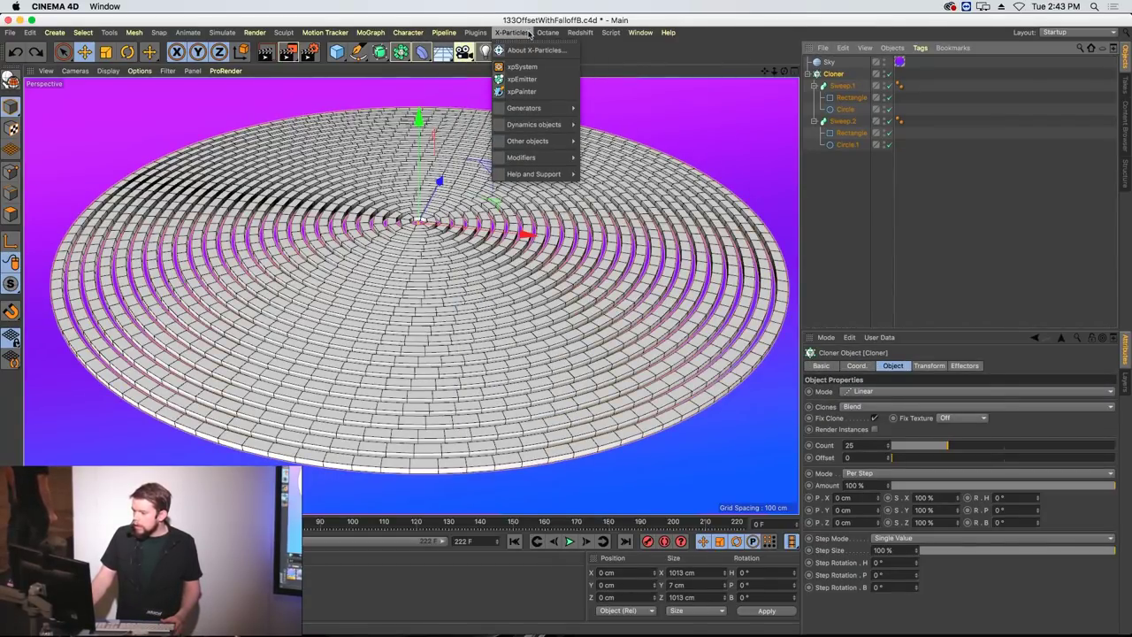
{"action": "mouse_move", "coordinate": [370, 33]}
{"action": "mouse_move", "coordinate": [407, 51]}
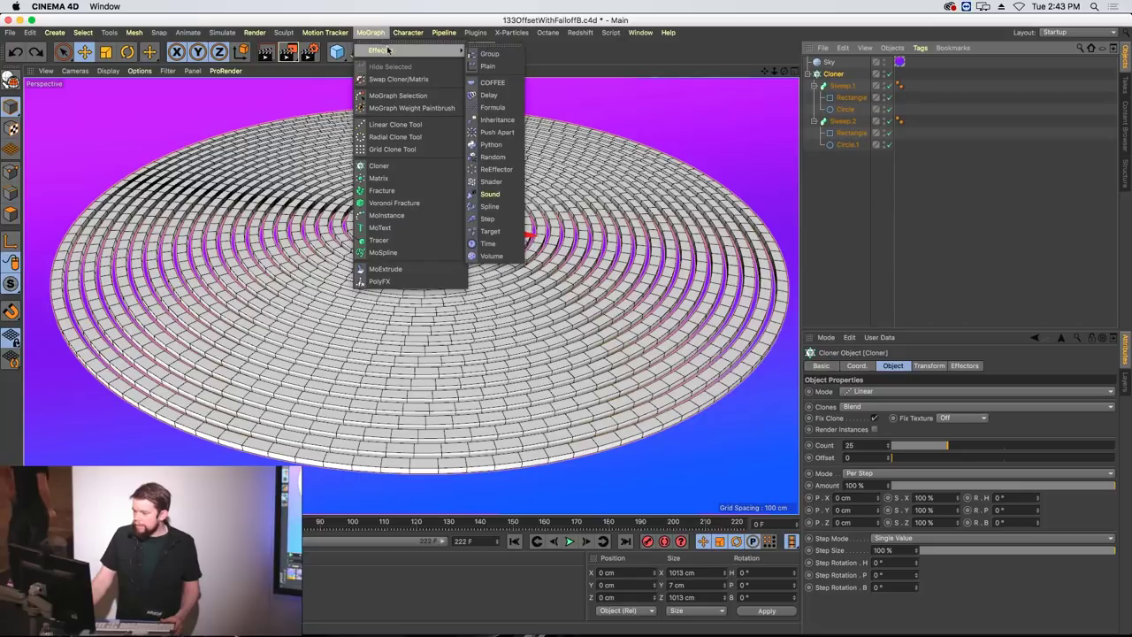
{"action": "left_click", "coordinate": [490, 69]}
{"action": "left_click", "coordinate": [992, 366]}
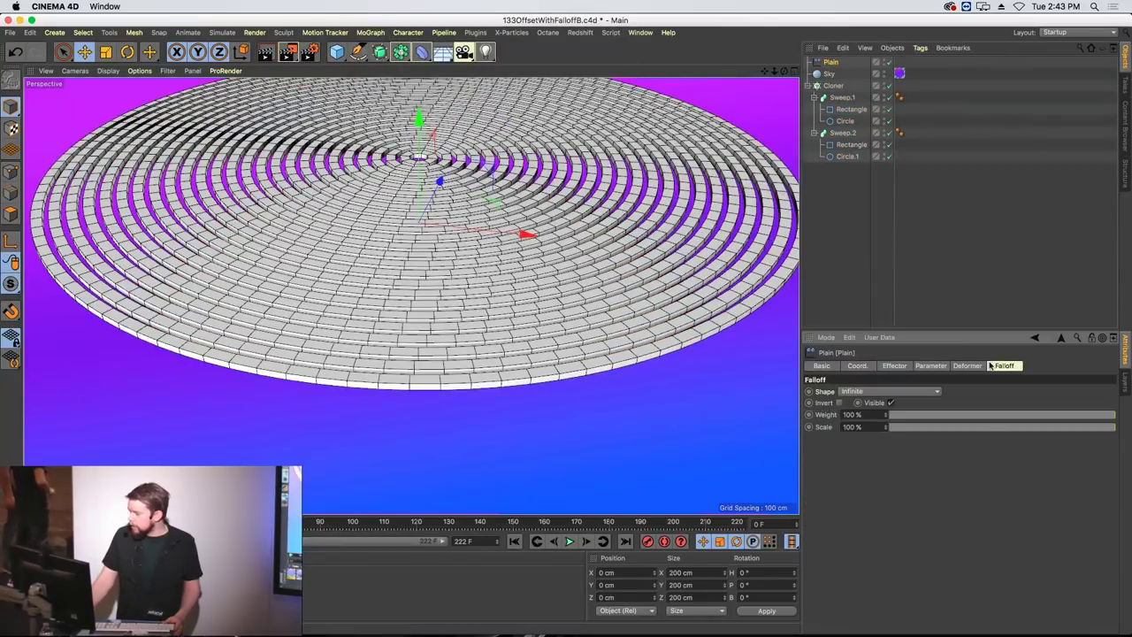
{"action": "left_click", "coordinate": [884, 391]}
{"action": "left_click", "coordinate": [868, 464]}
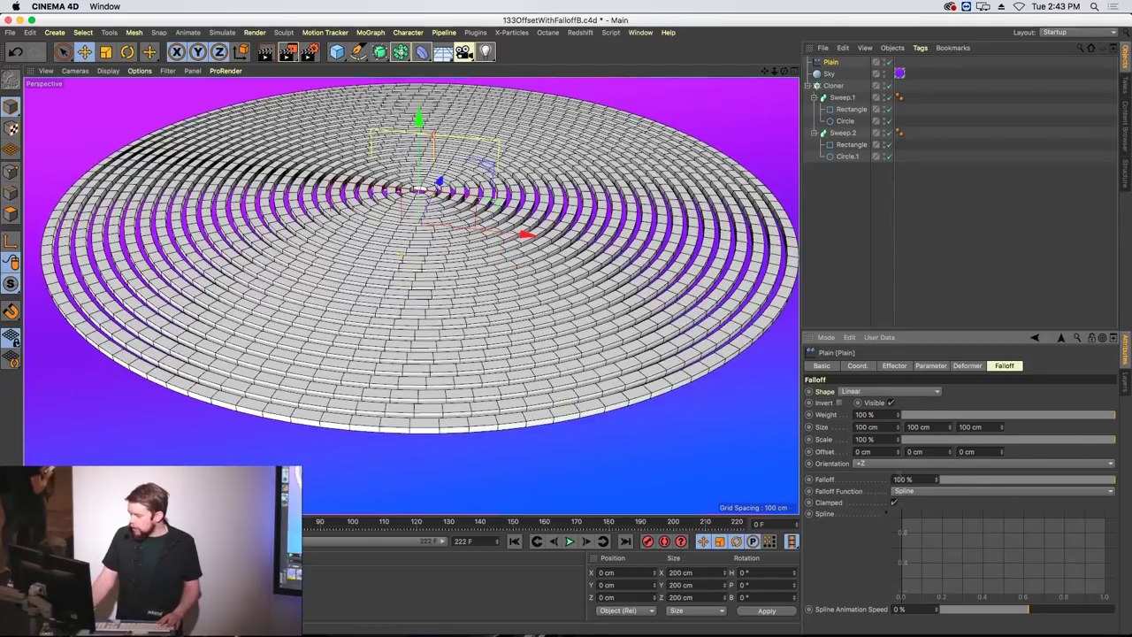
Orient the Plain effector's falloff to +Y and lower the effector to about -49 cm in Y.
{"action": "left_click", "coordinate": [883, 465]}
{"action": "left_click", "coordinate": [865, 500]}
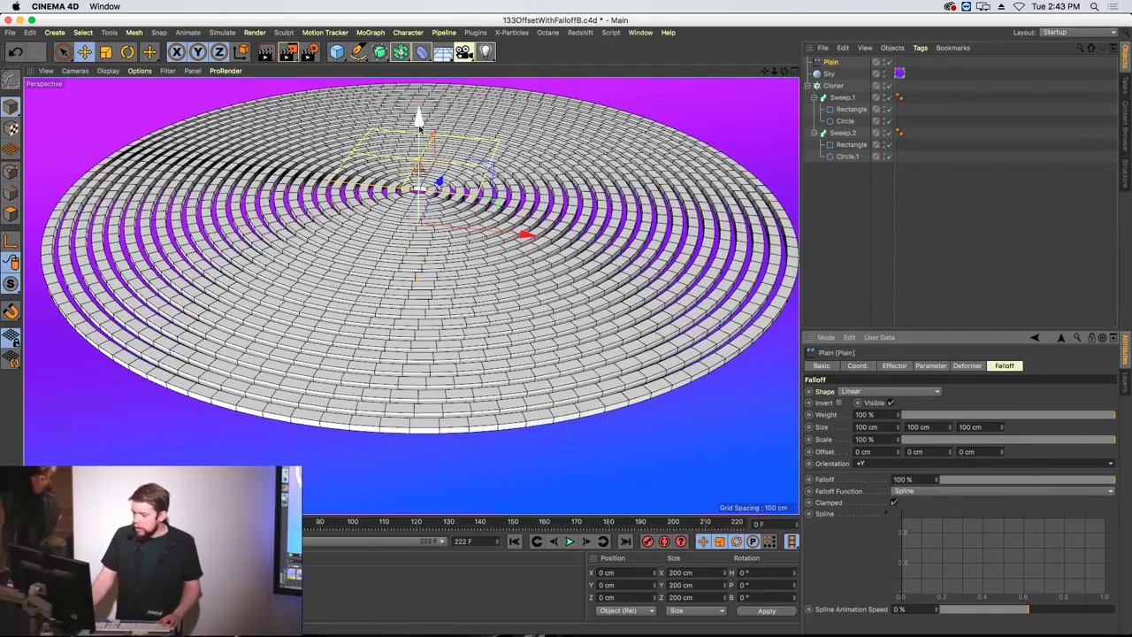
{"action": "mouse_move", "coordinate": [423, 161]}
{"action": "left_mouse_down"}
{"action": "mouse_move", "coordinate": [424, 243]}
{"action": "mouse_move", "coordinate": [429, 128]}
{"action": "mouse_move", "coordinate": [431, 159]}
{"action": "left_mouse_up"}
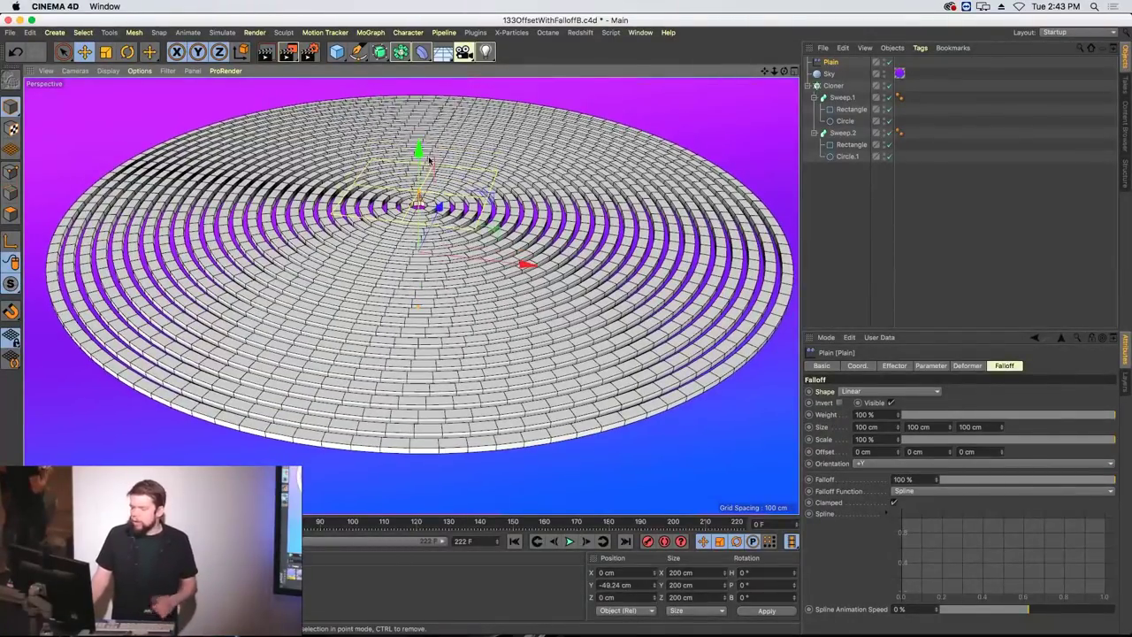
Delete the Plain effector and reselect the Cloner.
{"action": "left_click", "coordinate": [828, 62]}
{"action": "key", "text": "Delete"}
{"action": "left_click", "coordinate": [832, 73]}
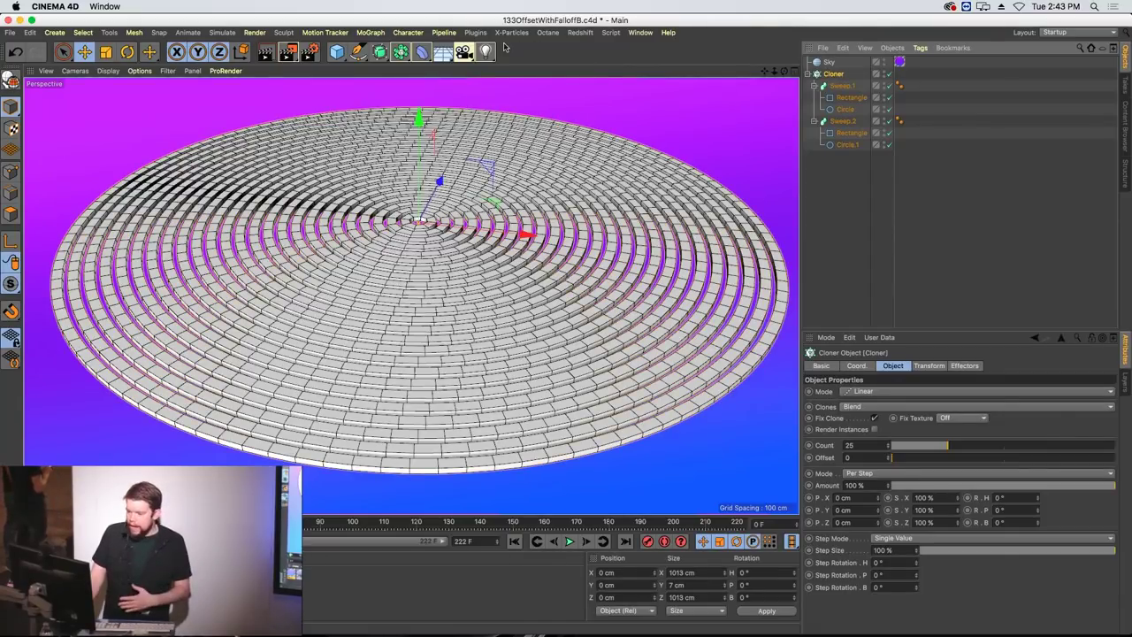
Add a Step effector to the Cloner.
{"action": "left_click", "coordinate": [370, 32]}
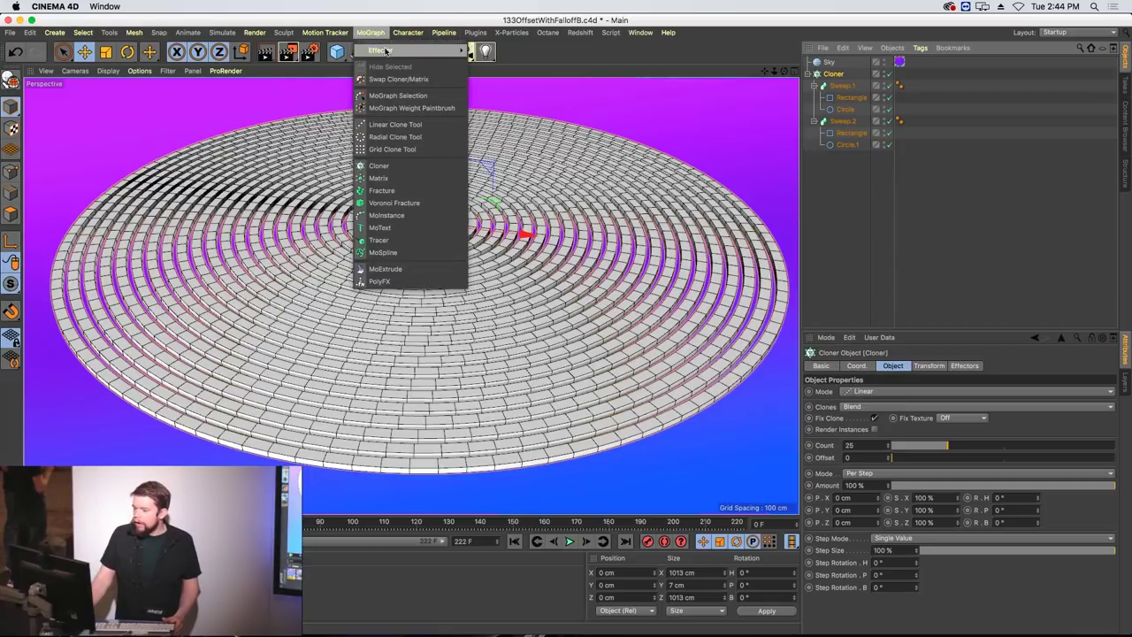
{"action": "mouse_move", "coordinate": [389, 51]}
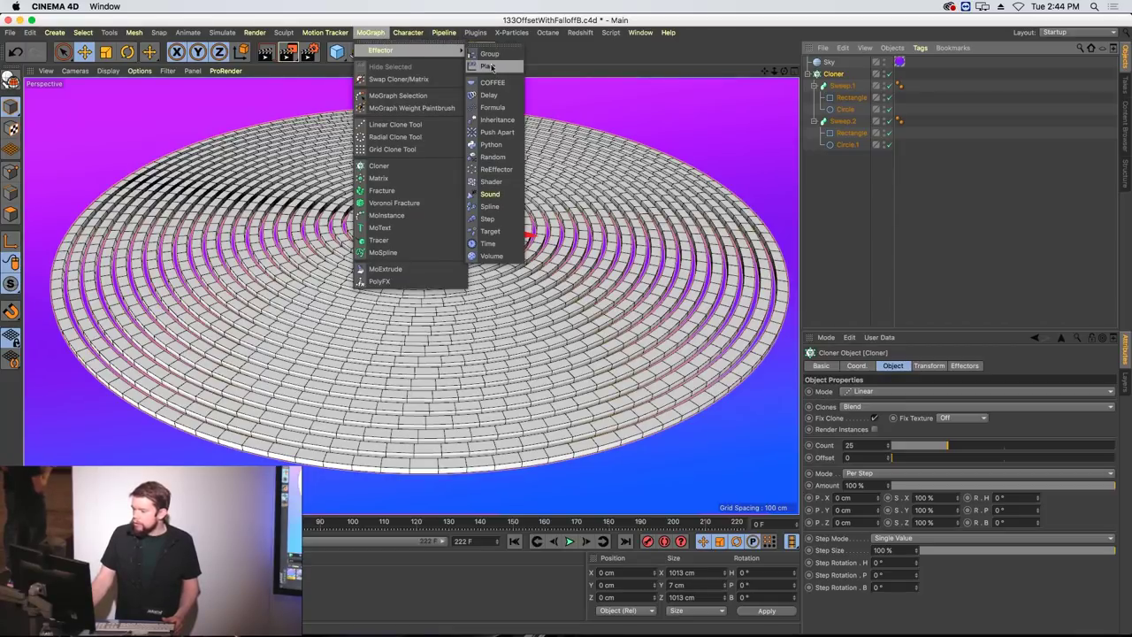
{"action": "left_click", "coordinate": [491, 221]}
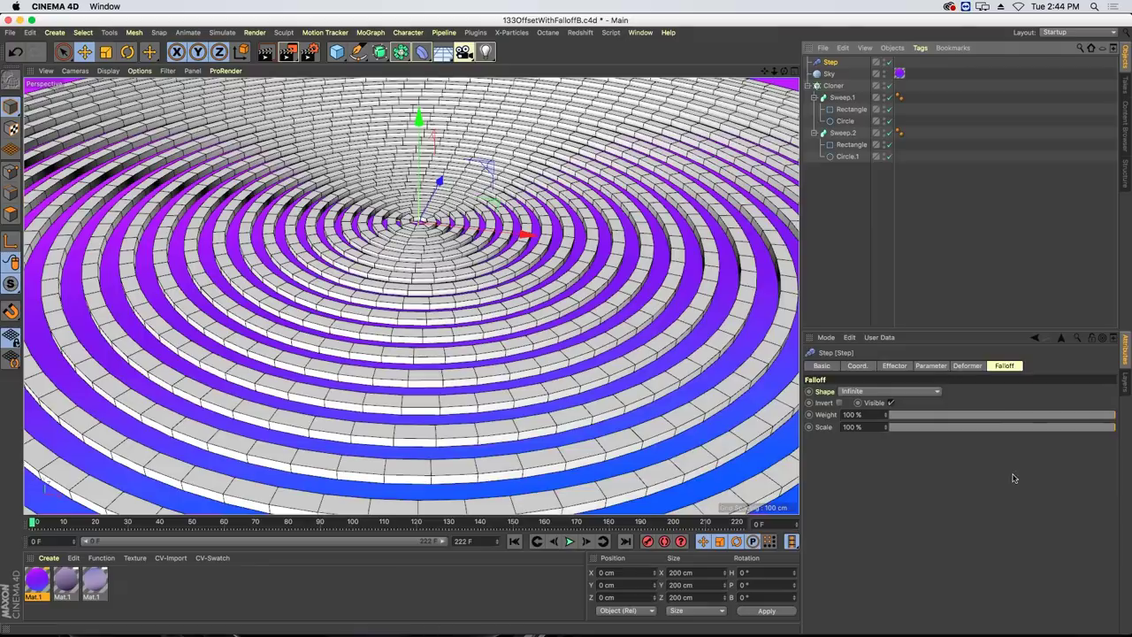
Switch the Step effector from scale to position, with a P.Y offset of 209 cm.
{"action": "left_click", "coordinate": [933, 365]}
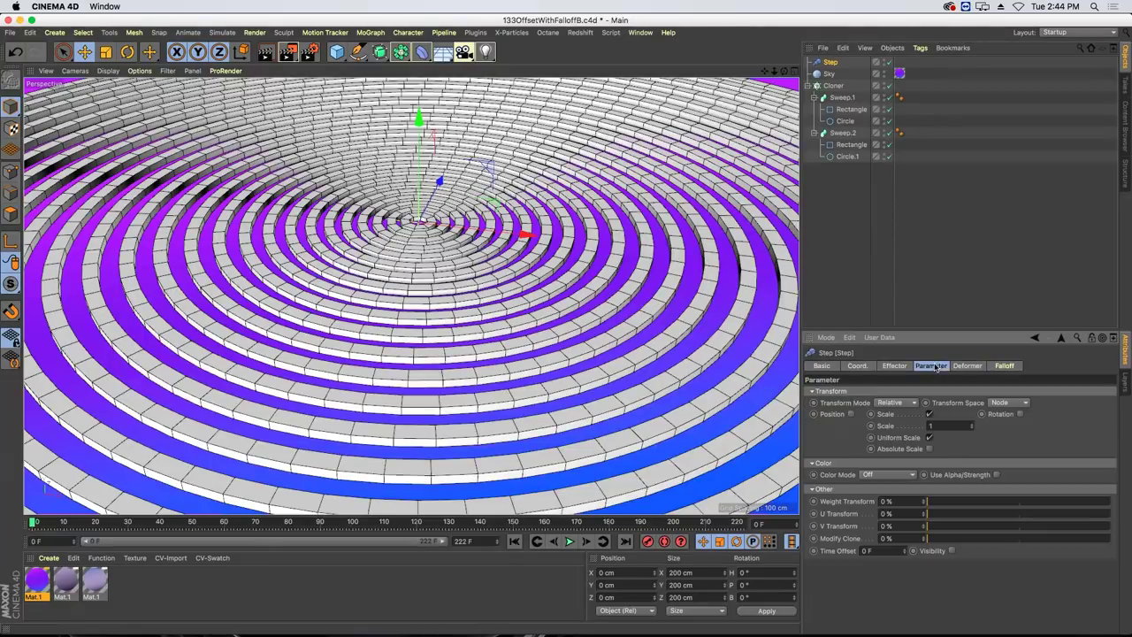
{"action": "left_click", "coordinate": [929, 414]}
{"action": "left_click", "coordinate": [851, 414]}
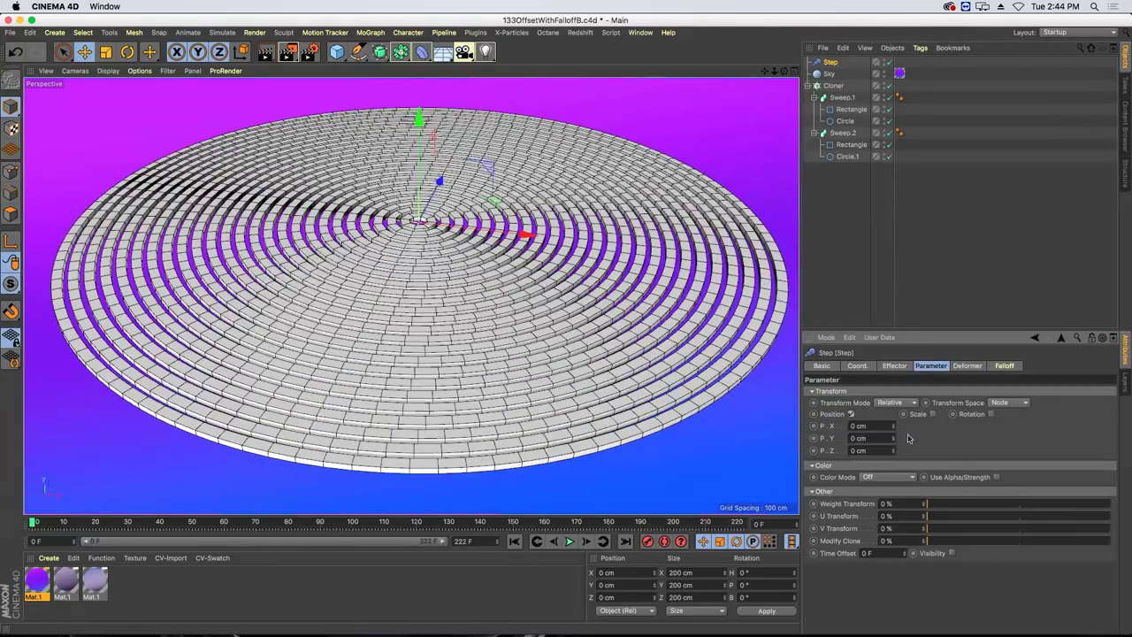
{"action": "left_click_drag", "start_coordinate": [893, 440], "coordinate": [893, 381]}
{"action": "left_click_drag", "start_coordinate": [492, 211], "coordinate": [197, 242], "text": "alt"}
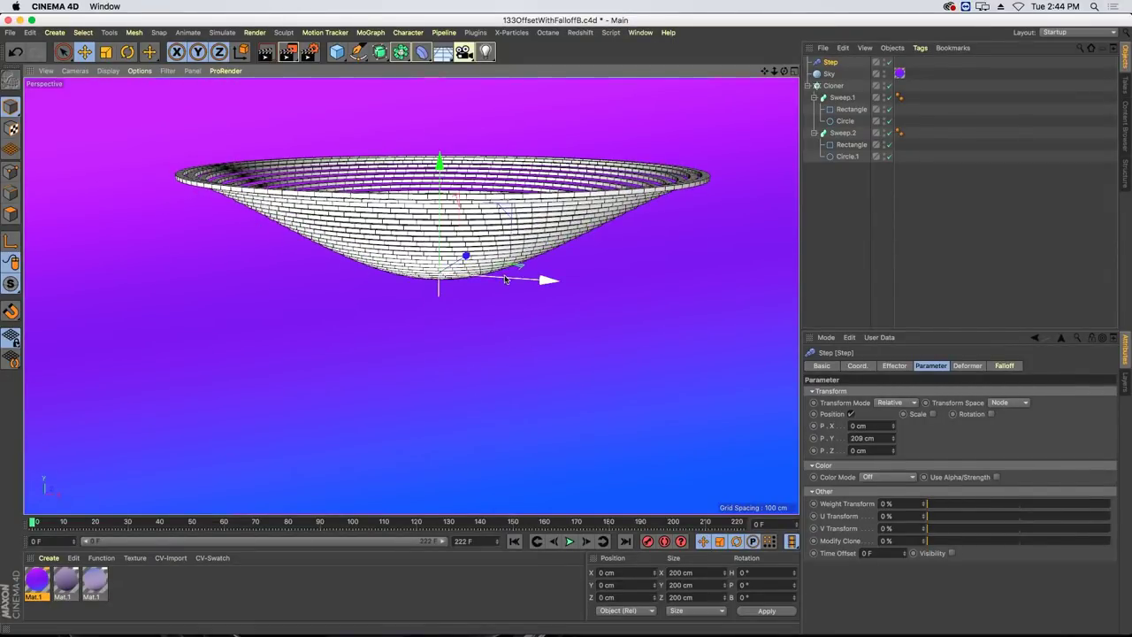
Apply the Linear spline preset to the Step effector's spline so the cloned rings rise evenly.
{"action": "left_click", "coordinate": [894, 365]}
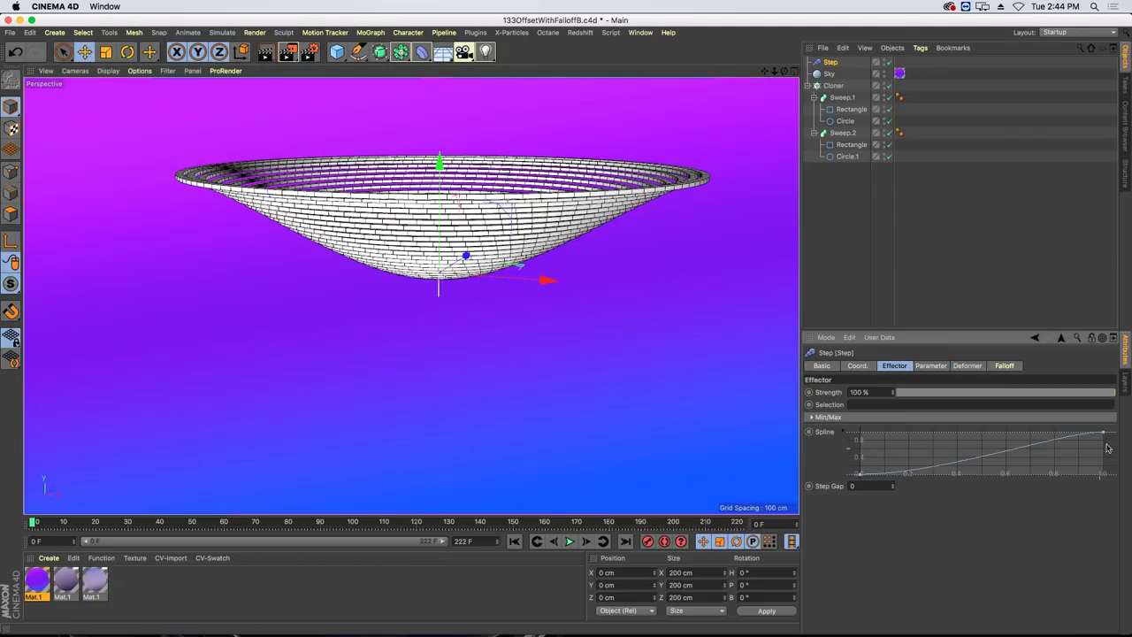
{"action": "right_click", "coordinate": [977, 457]}
{"action": "mouse_move", "coordinate": [1012, 543]}
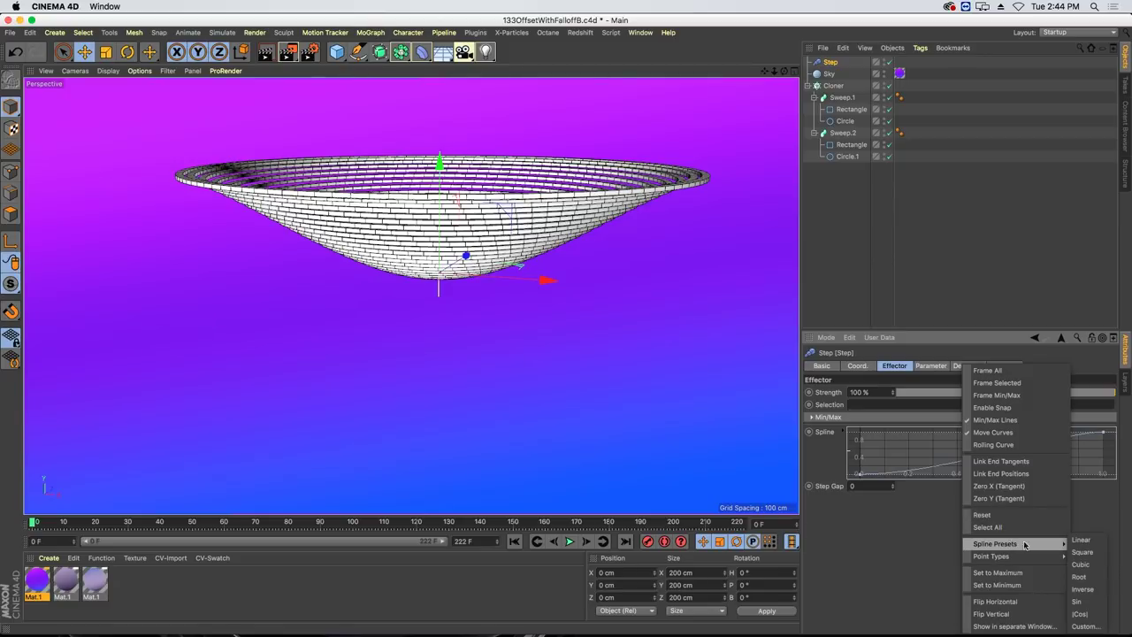
{"action": "left_click", "coordinate": [1075, 540]}
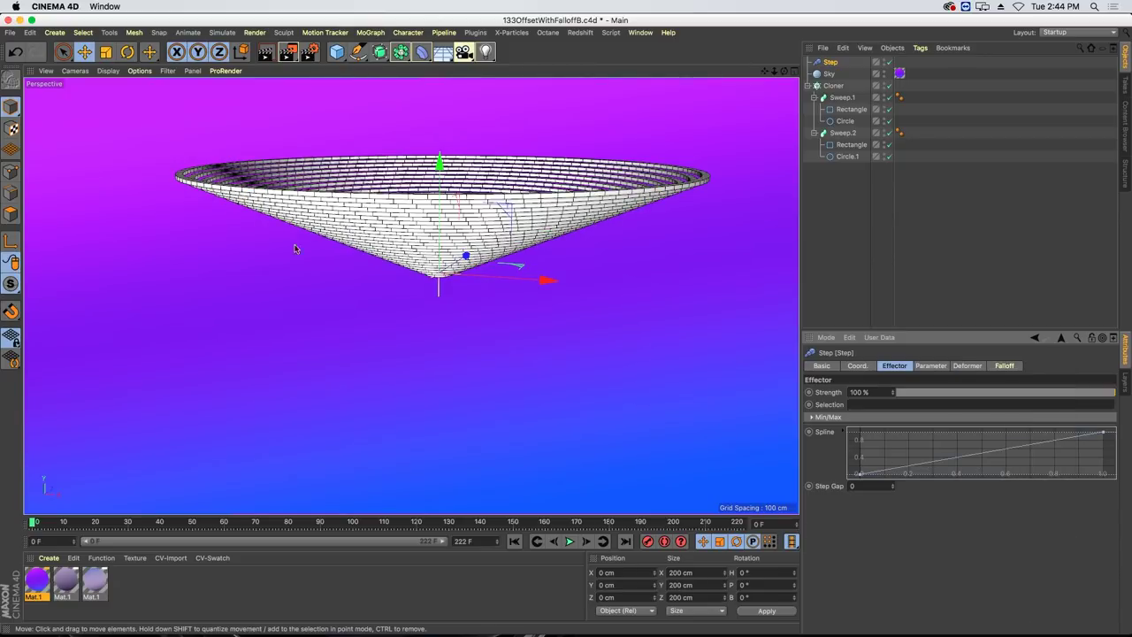
{"action": "left_click_drag", "start_coordinate": [473, 196], "coordinate": [455, 171], "text": "alt"}
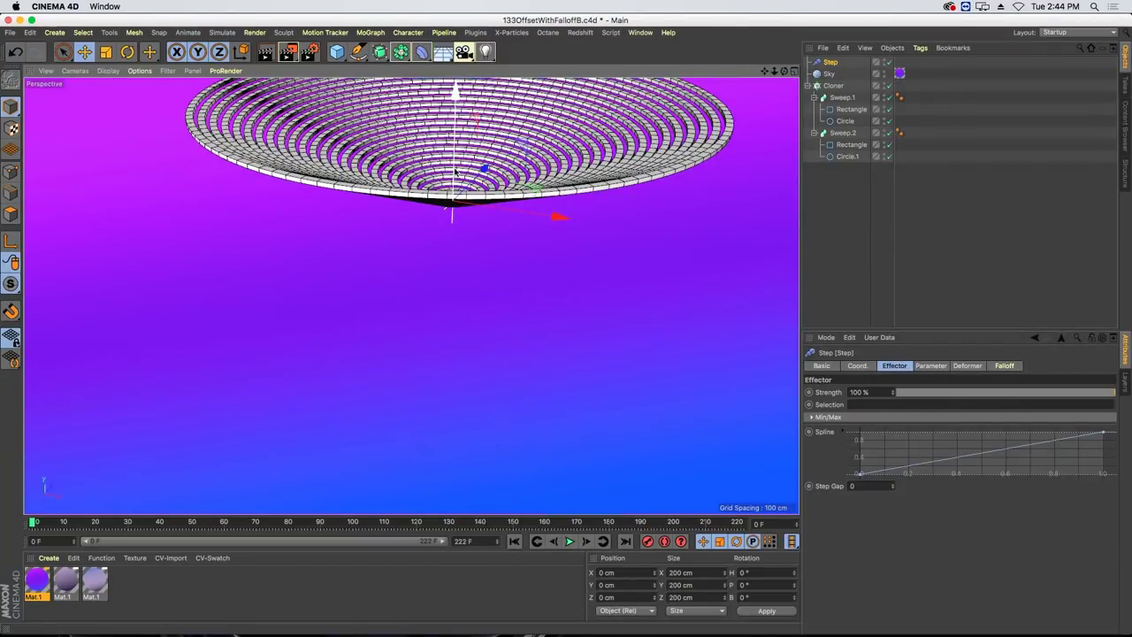
{"action": "left_click_drag", "start_coordinate": [429, 164], "coordinate": [449, 302], "text": "alt"}
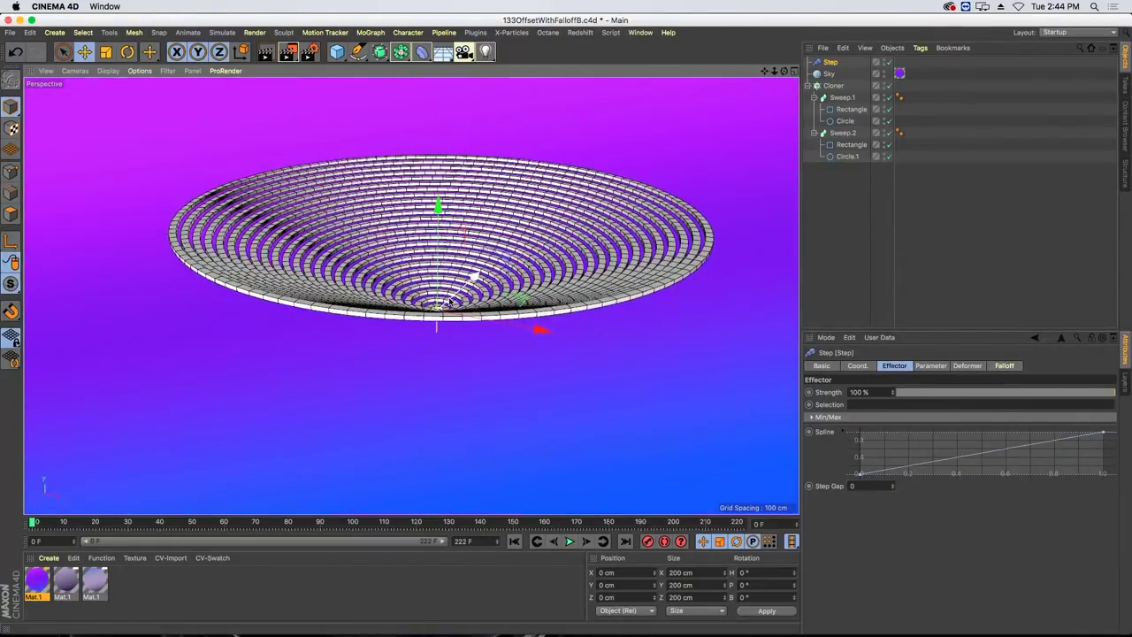
Add a Plain effector to the Cloner and set its falloff shape to Linear.
{"action": "left_click", "coordinate": [833, 86]}
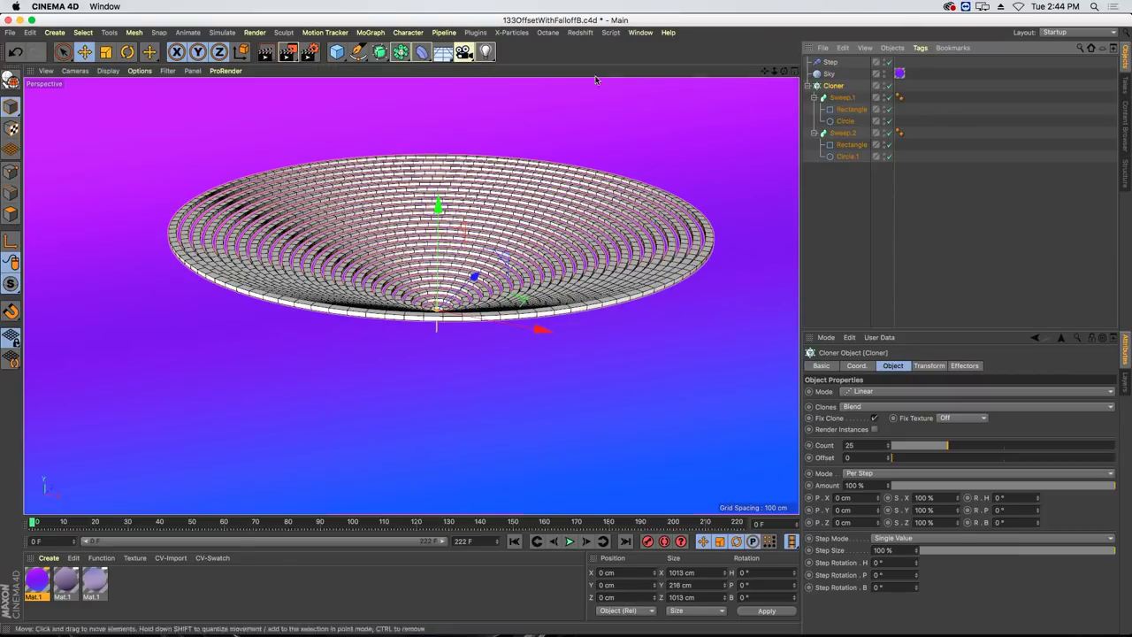
{"action": "left_click", "coordinate": [428, 32]}
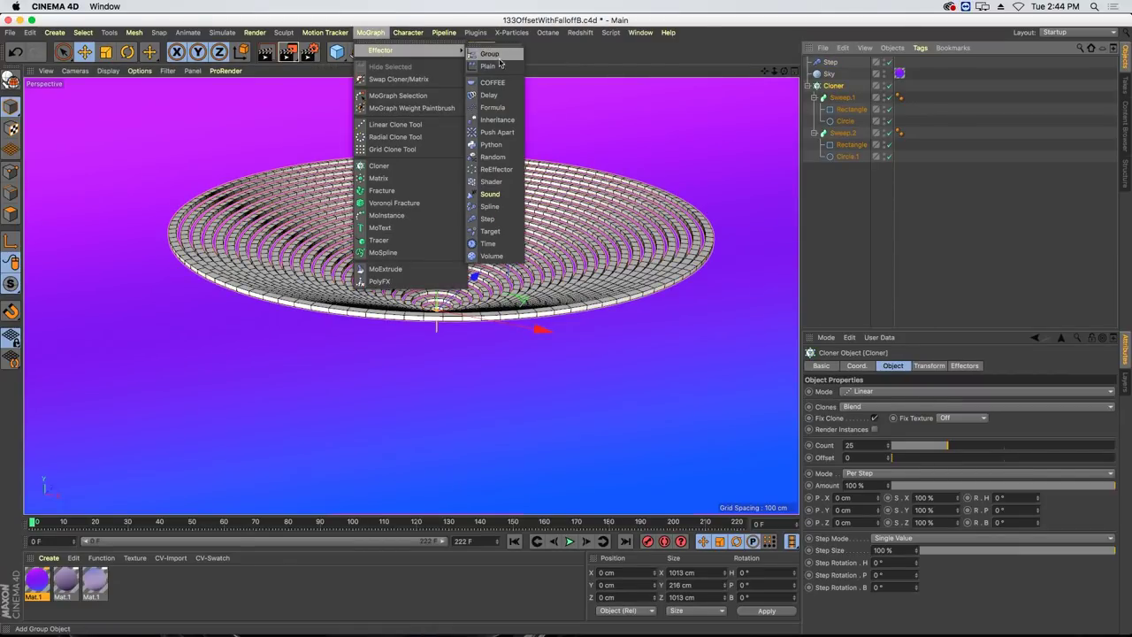
{"action": "left_click", "coordinate": [500, 69]}
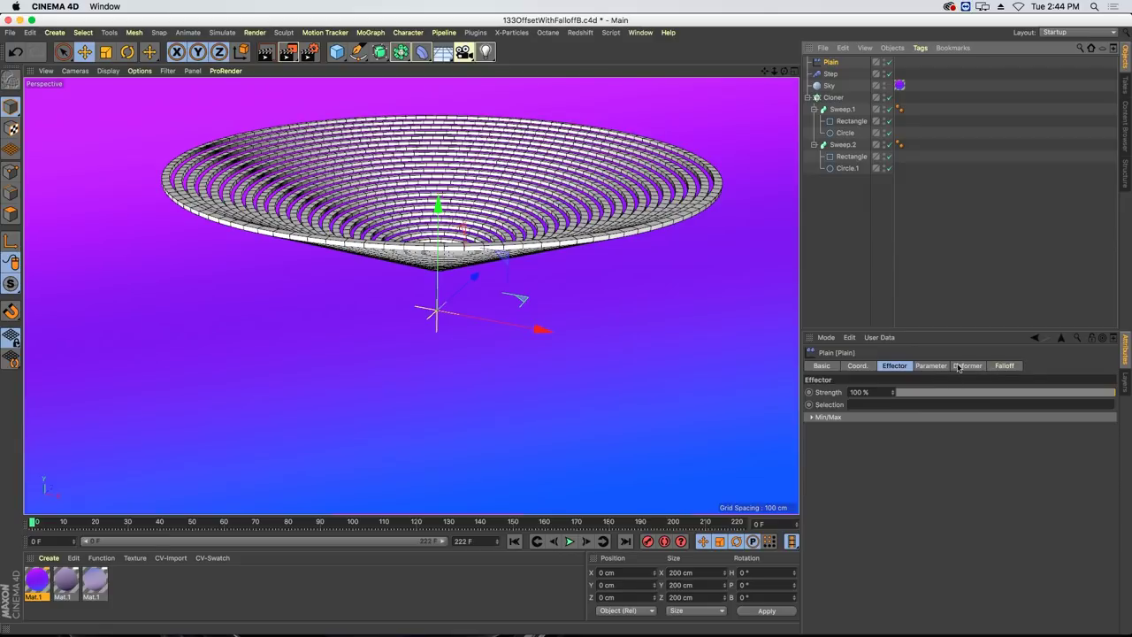
{"action": "left_click", "coordinate": [1005, 366]}
{"action": "left_click", "coordinate": [899, 390]}
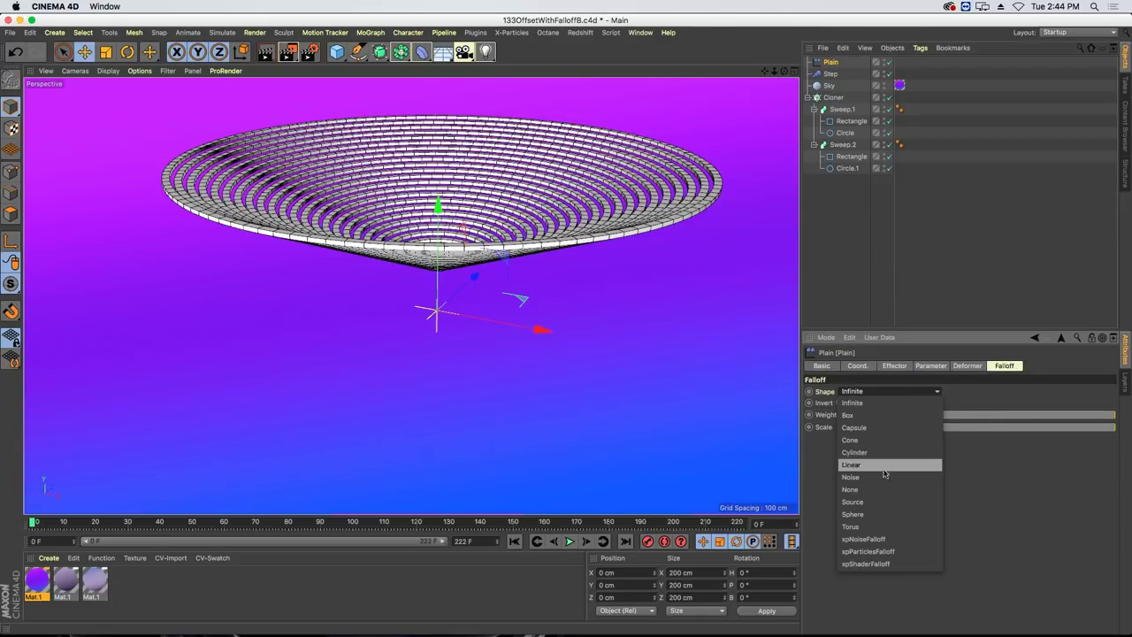
{"action": "left_click", "coordinate": [911, 466]}
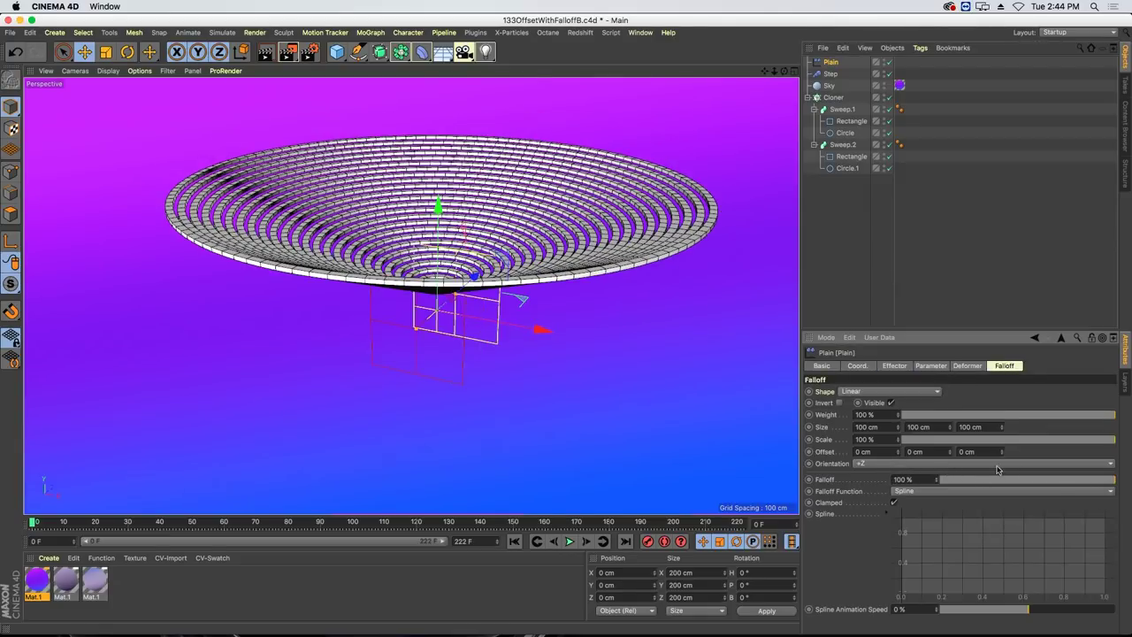
Orient the Plain effector's linear falloff to +Y and lower the effector to about -185 cm in Y.
{"action": "left_click", "coordinate": [999, 464]}
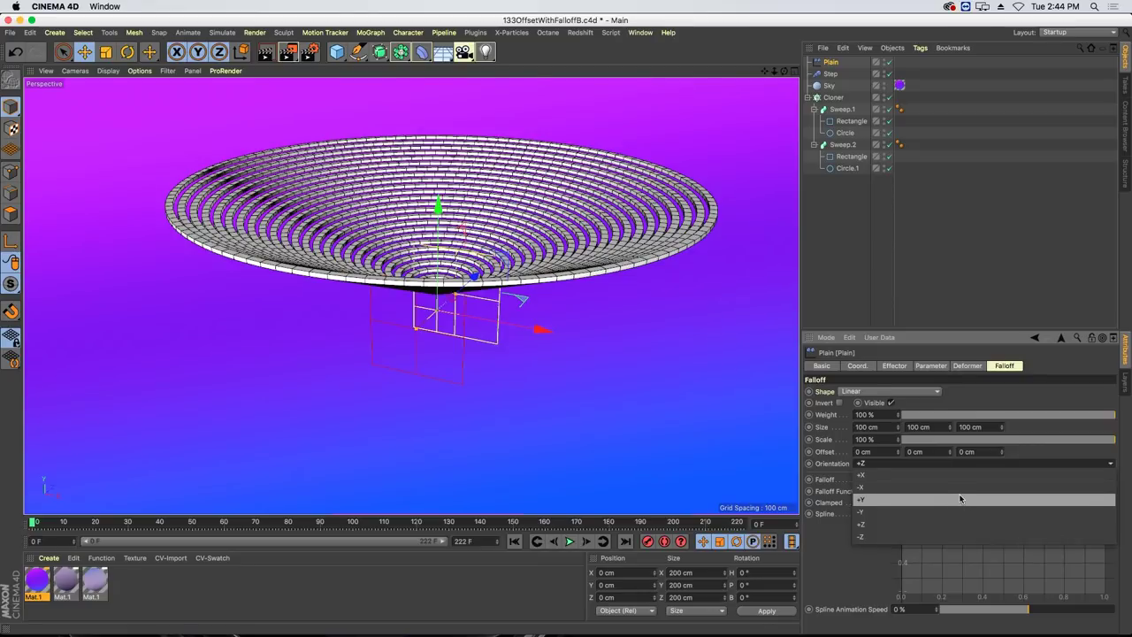
{"action": "left_click", "coordinate": [965, 499]}
{"action": "left_click_drag", "start_coordinate": [438, 206], "coordinate": [446, 296]}
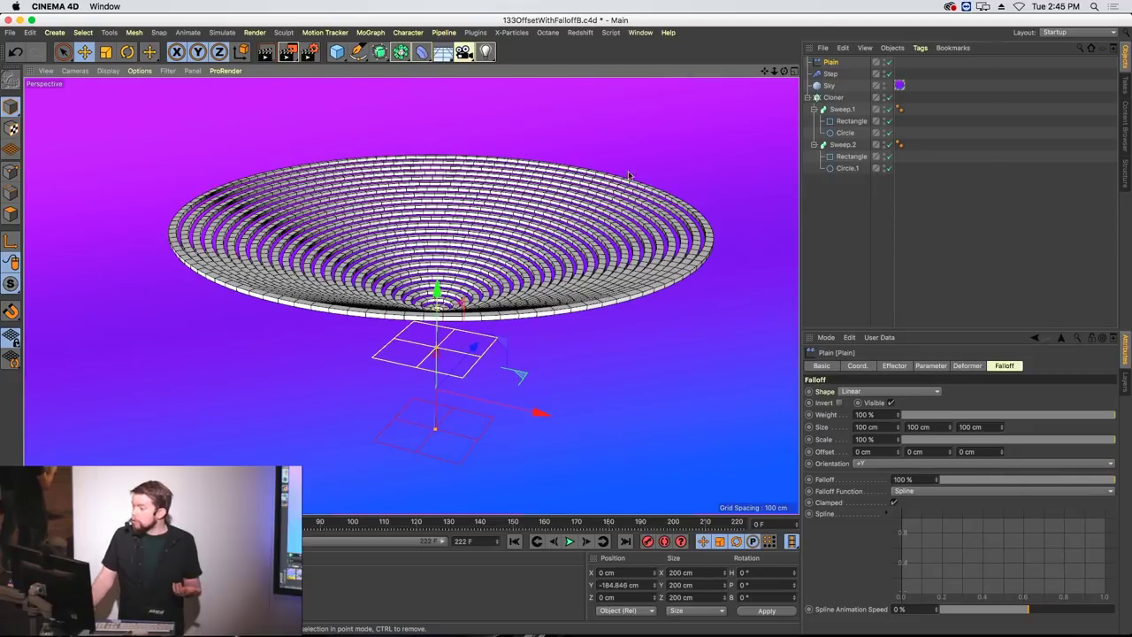
Duplicate the Step effector and add the copy to the Cloner's effectors list below the Plain effector.
{"action": "left_click", "coordinate": [830, 74]}
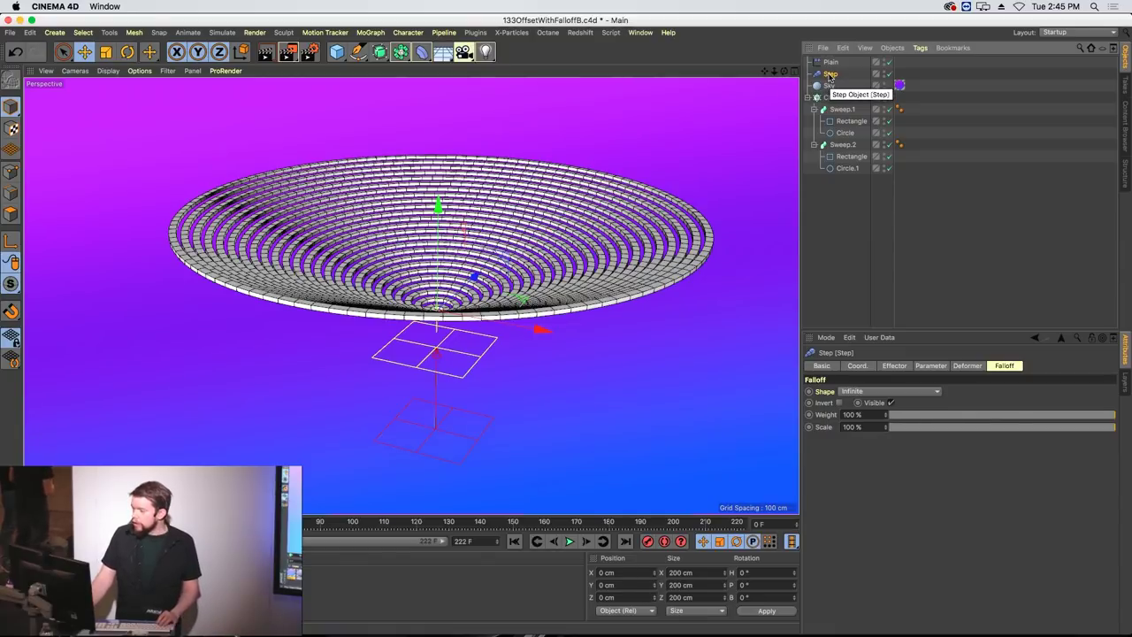
{"action": "key", "text": "super+c"}
{"action": "key", "text": "super+v"}
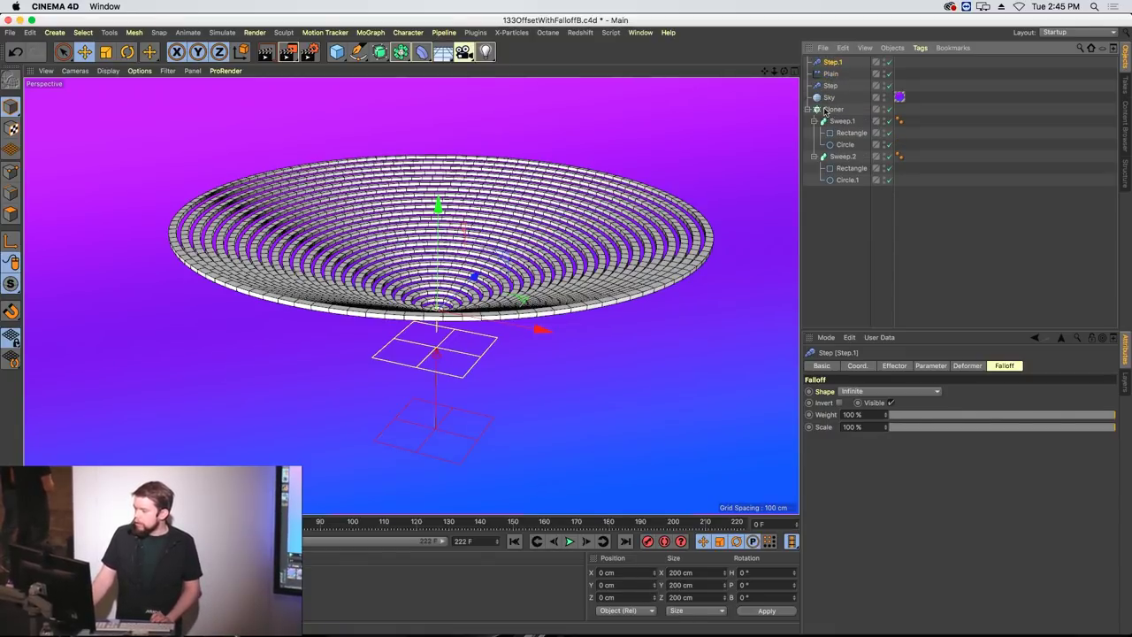
{"action": "left_click", "coordinate": [834, 109]}
{"action": "left_click", "coordinate": [966, 365]}
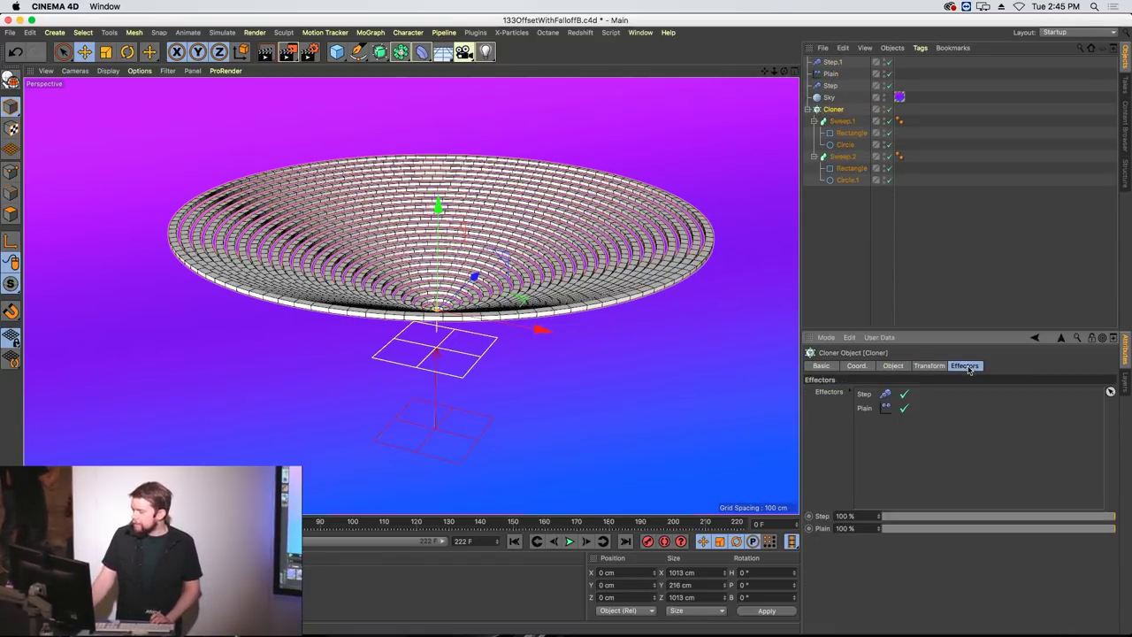
{"action": "left_click_drag", "start_coordinate": [828, 63], "coordinate": [894, 436]}
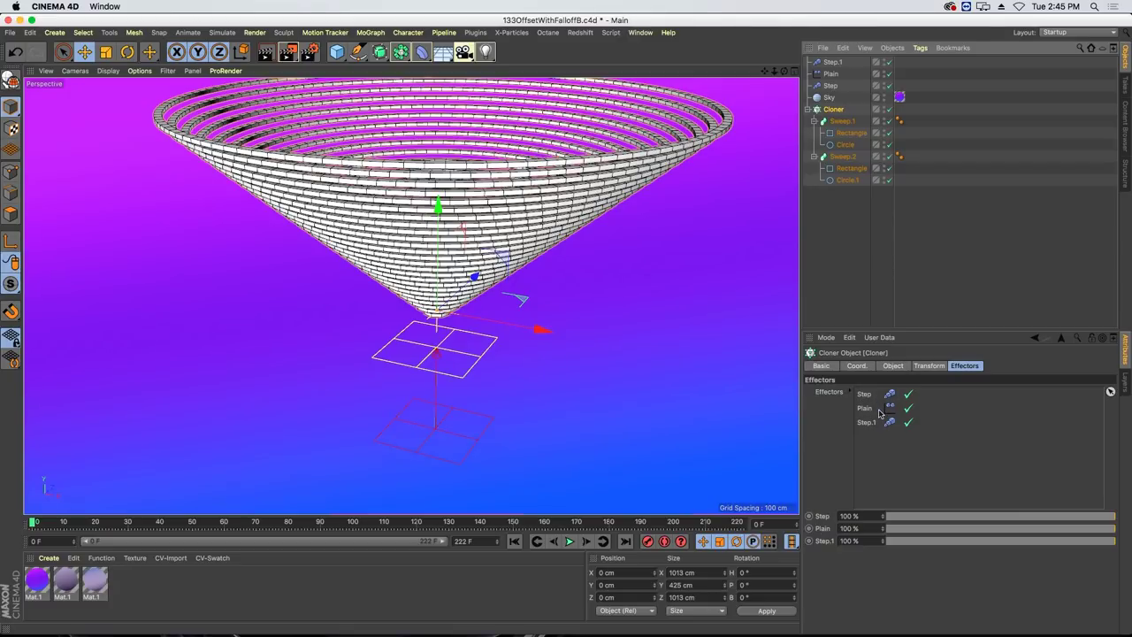
Set the duplicated Step effector's strength to -100 %.
{"action": "left_click", "coordinate": [869, 422]}
{"action": "left_click", "coordinate": [851, 437]}
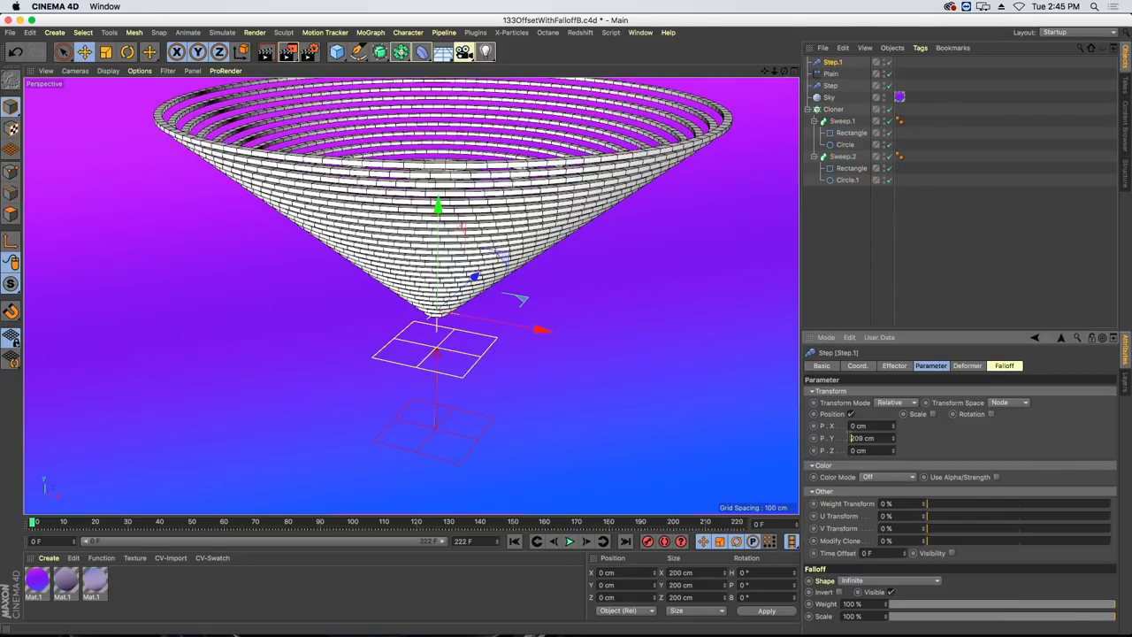
{"action": "left_click", "coordinate": [895, 366]}
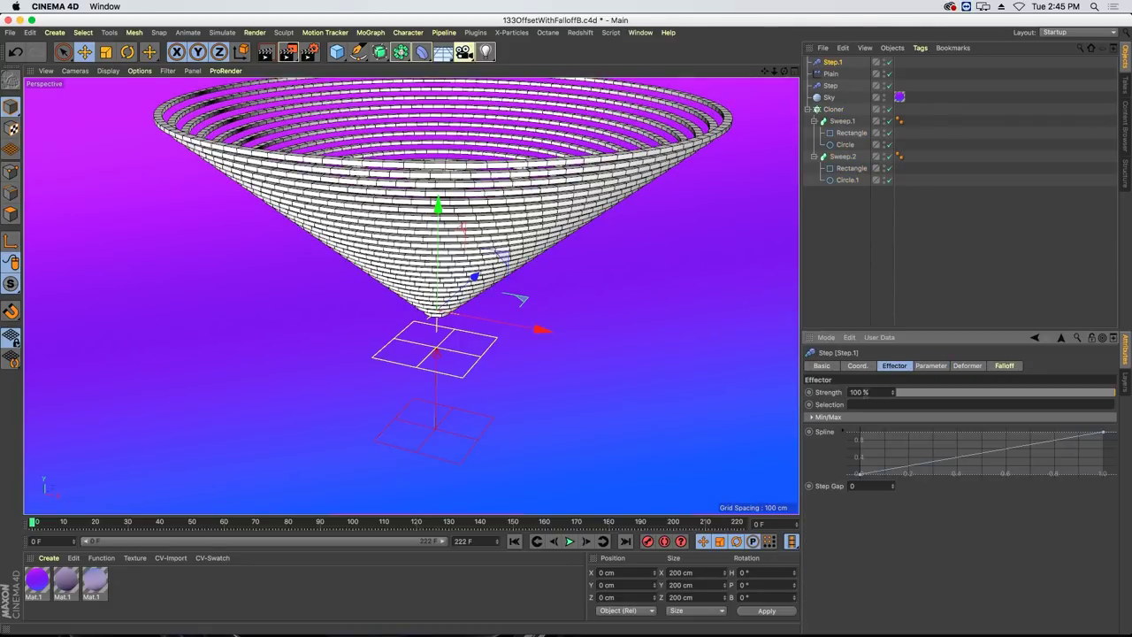
{"action": "left_click", "coordinate": [846, 394]}
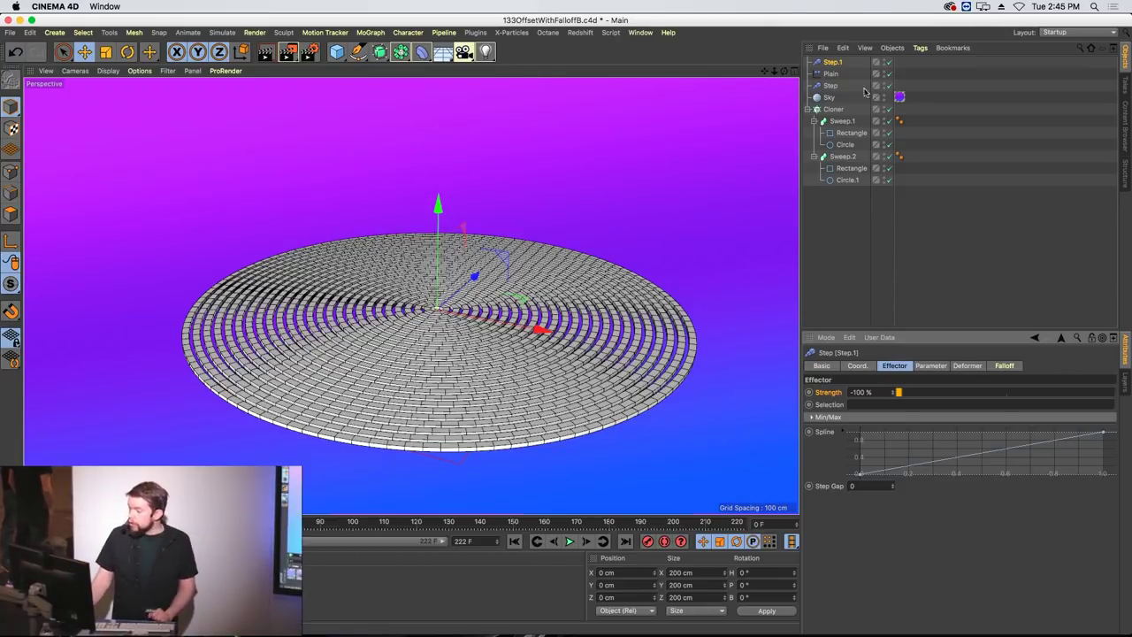
Move the Plain effector up and down through the rings, leaving it at about -119 cm in Y.
{"action": "left_click", "coordinate": [831, 73]}
{"action": "left_click_drag", "start_coordinate": [437, 290], "coordinate": [434, 191]}
{"action": "left_click_drag", "start_coordinate": [426, 240], "coordinate": [436, 261]}
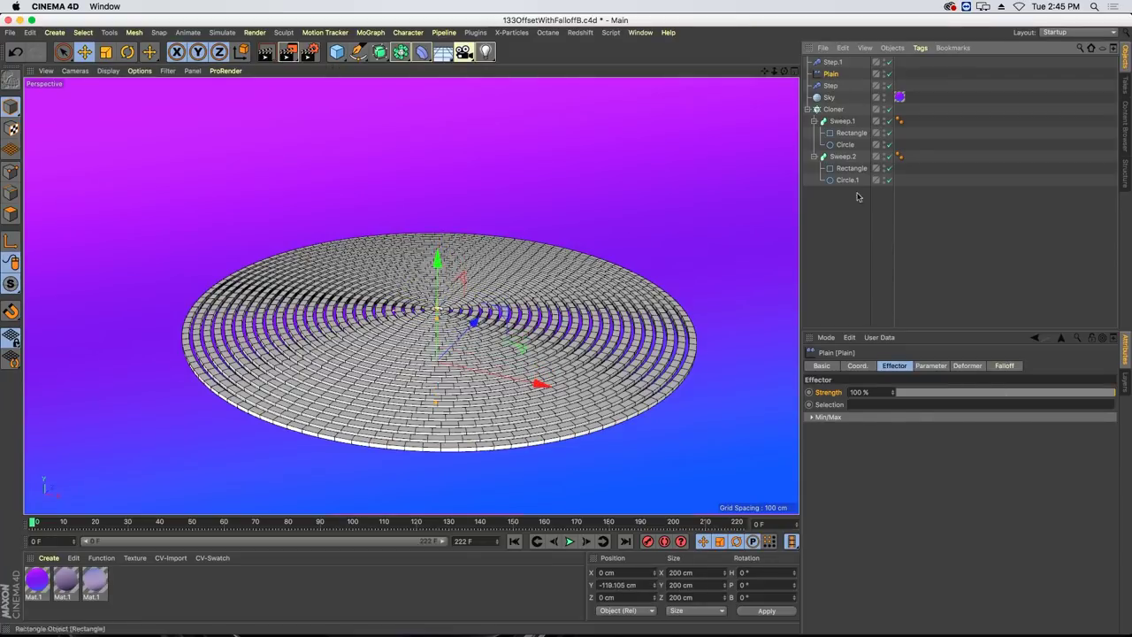
Reshape the Plain effector's falloff spline into a bell curve peaking midway, and raise the effector above the centre of the rings.
{"action": "left_click", "coordinate": [1005, 366]}
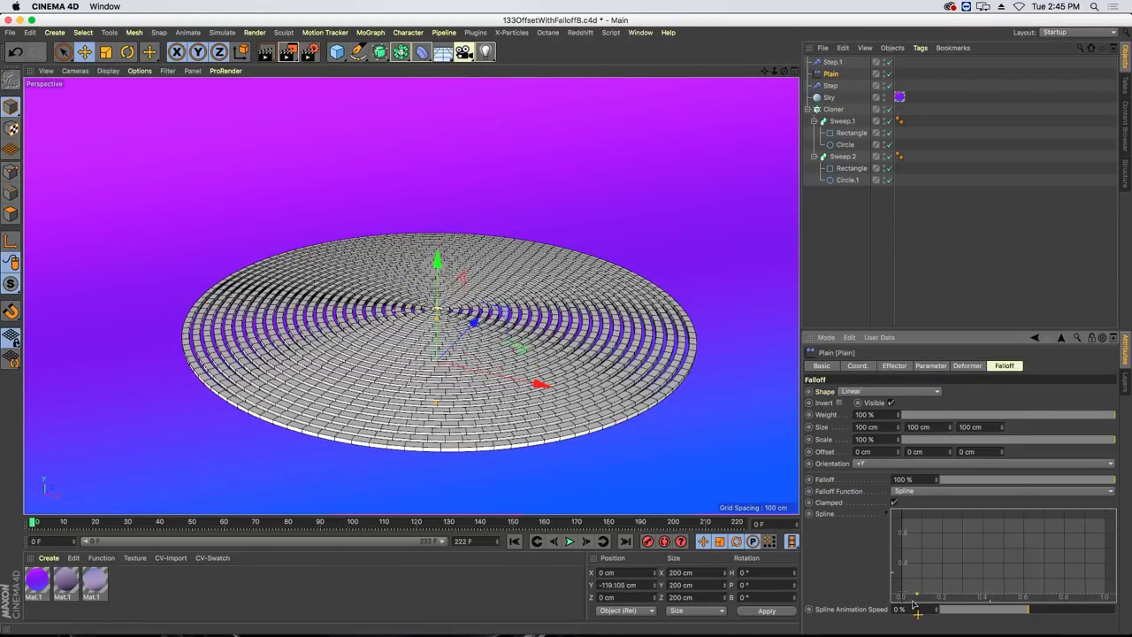
{"action": "left_click_drag", "start_coordinate": [933, 598], "coordinate": [999, 518]}
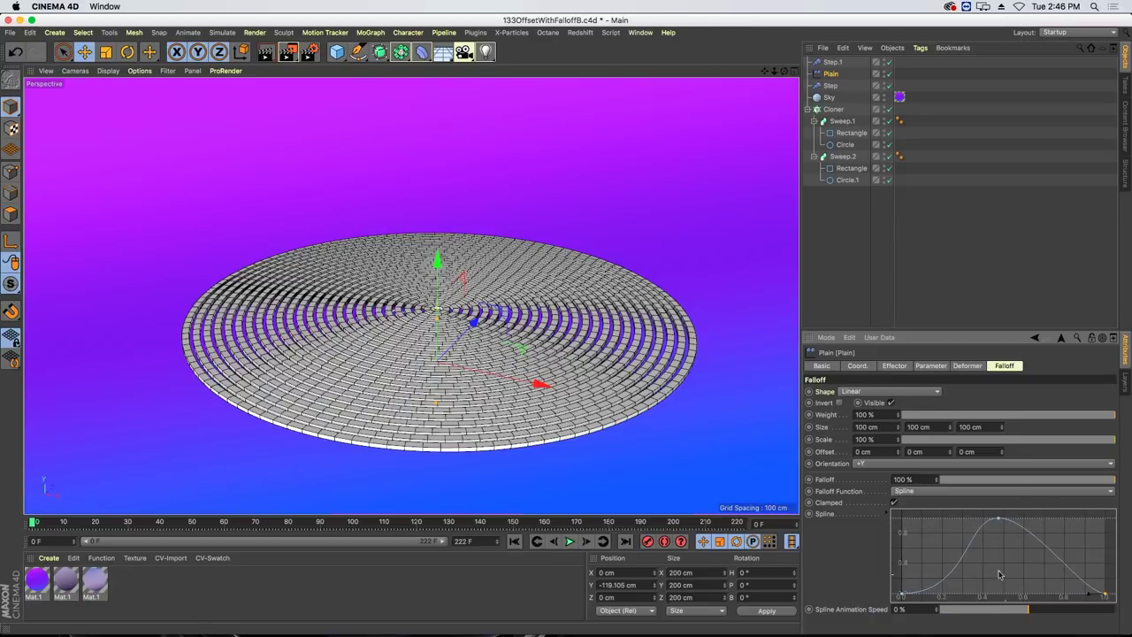
{"action": "left_click_drag", "start_coordinate": [1087, 598], "coordinate": [1062, 598]}
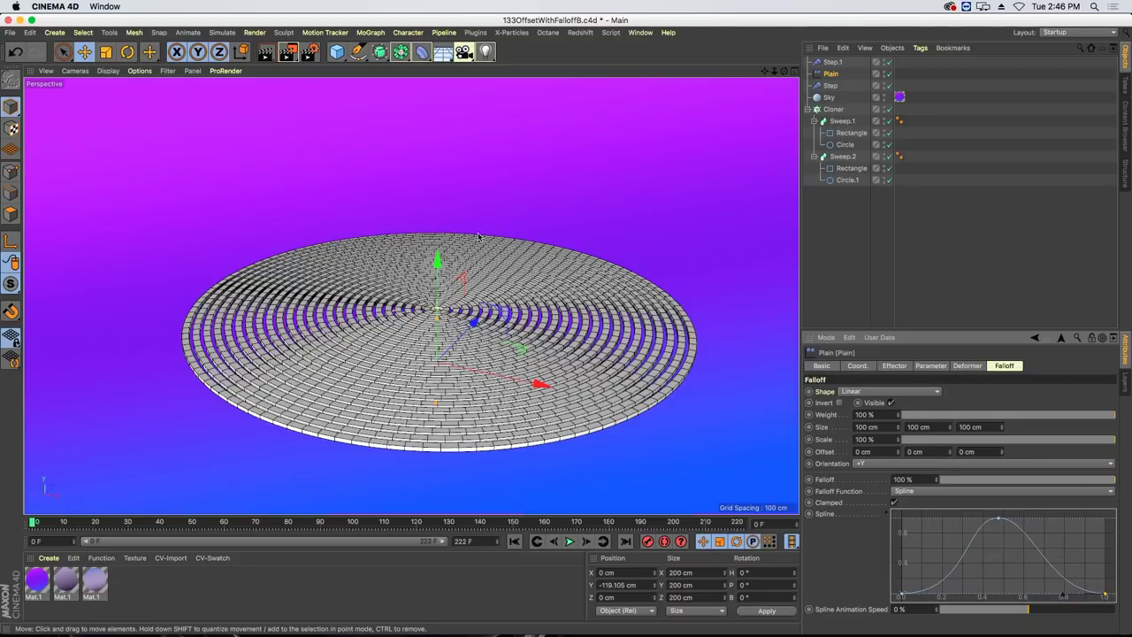
{"action": "left_click_drag", "start_coordinate": [436, 258], "coordinate": [480, 172]}
Set the P.Y offset of both Step effectors together to 172 cm.
{"action": "left_click", "coordinate": [831, 86]}
{"action": "left_click", "coordinate": [833, 62], "text": "ctrl"}
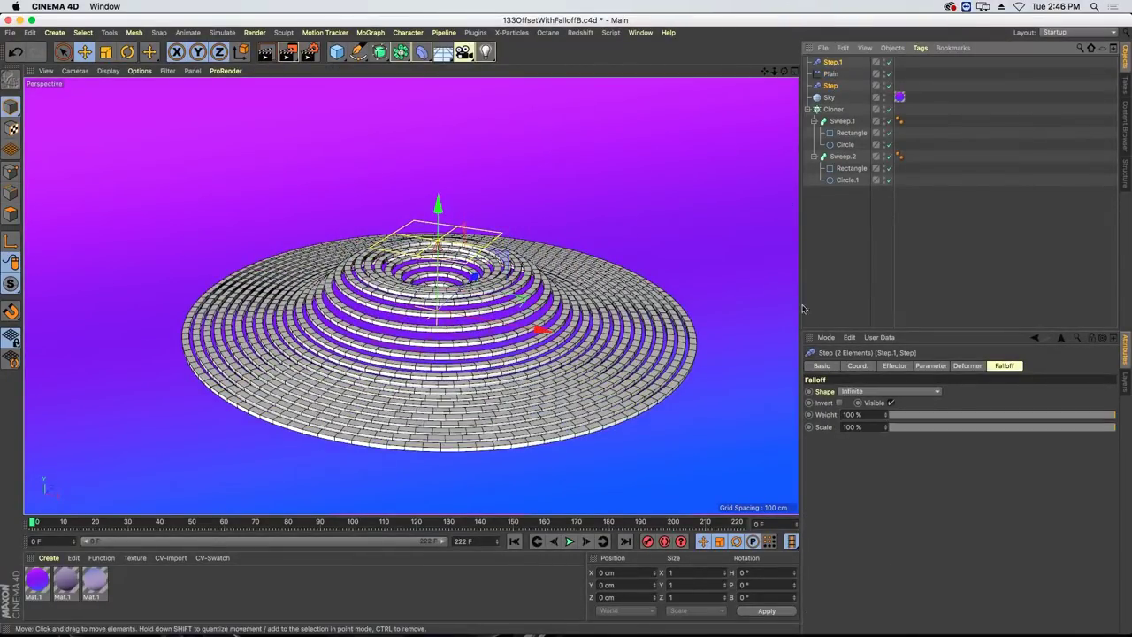
{"action": "left_click", "coordinate": [929, 366]}
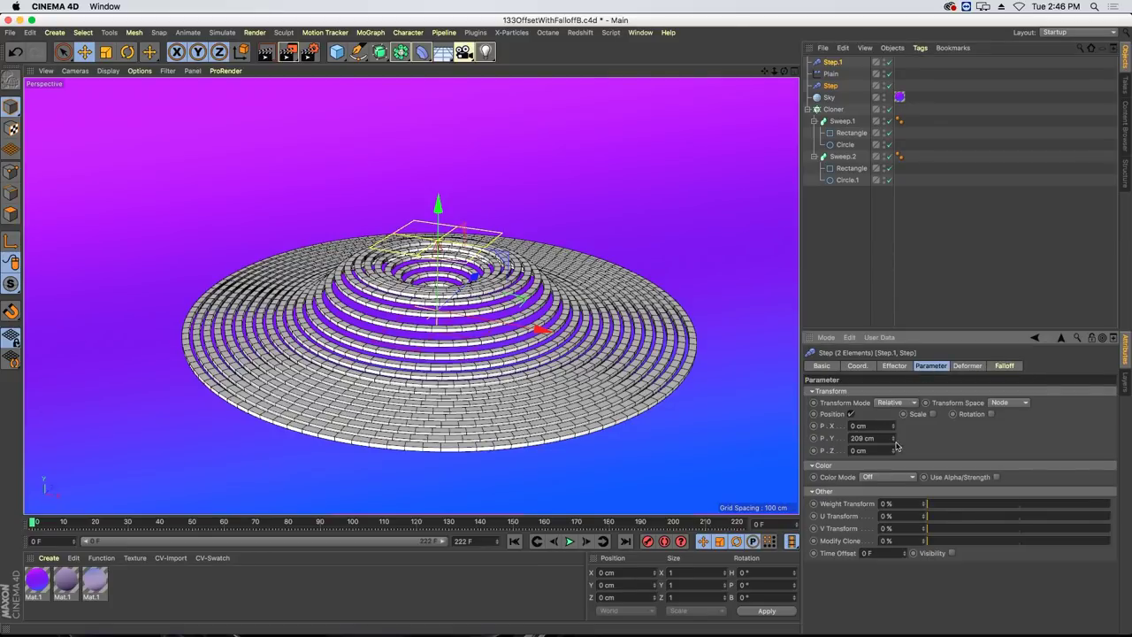
{"action": "mouse_move", "coordinate": [894, 440]}
{"action": "left_mouse_down"}
{"action": "mouse_move", "coordinate": [840, 440]}
{"action": "mouse_move", "coordinate": [940, 438]}
{"action": "mouse_move", "coordinate": [894, 440]}
{"action": "left_mouse_up"}
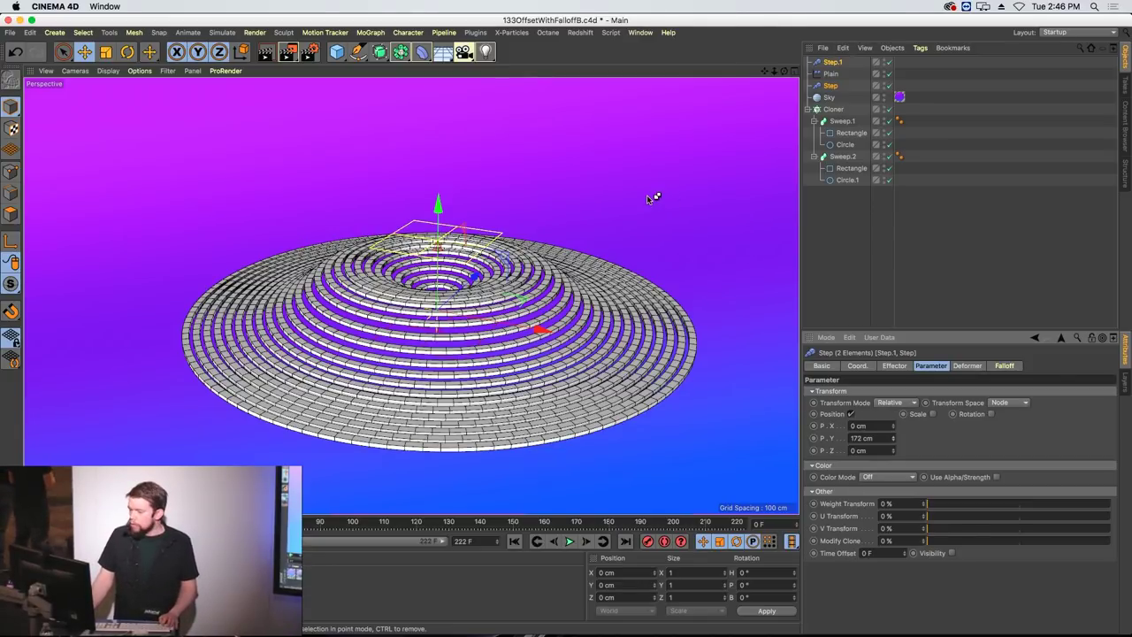
Close the 133OffsetWithFalloffB.c4d and 144PolyReductionCleanA.c4d projects to reach 144PolyReductionCleanB.c4d.
{"action": "key", "text": "super+w"}
{"action": "left_click", "coordinate": [521, 223]}
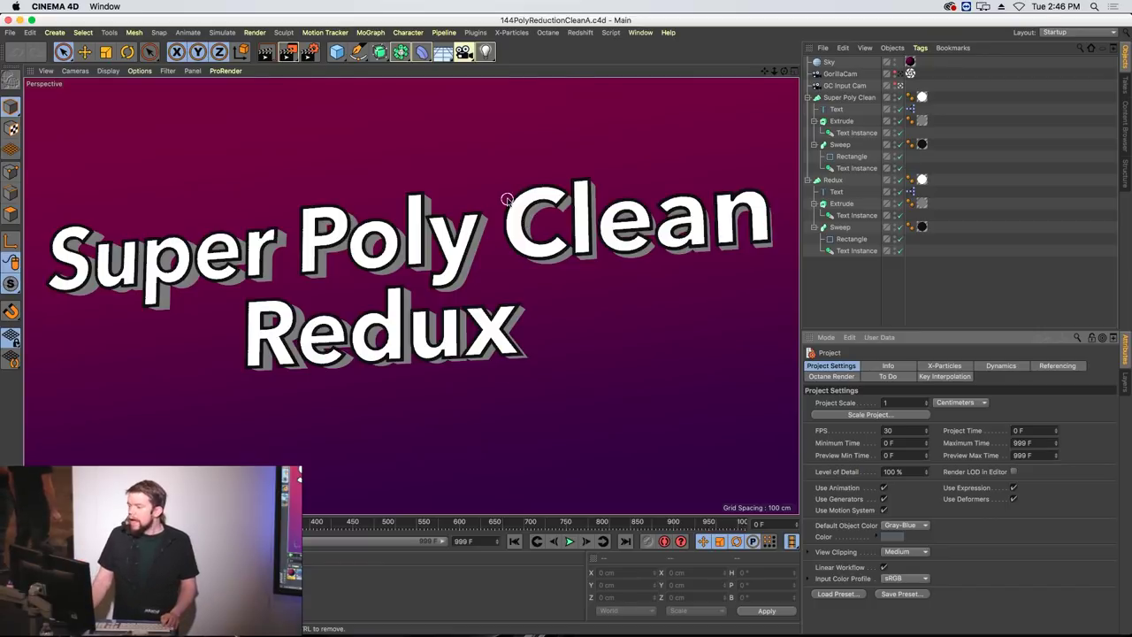
{"action": "key", "text": "super+w"}
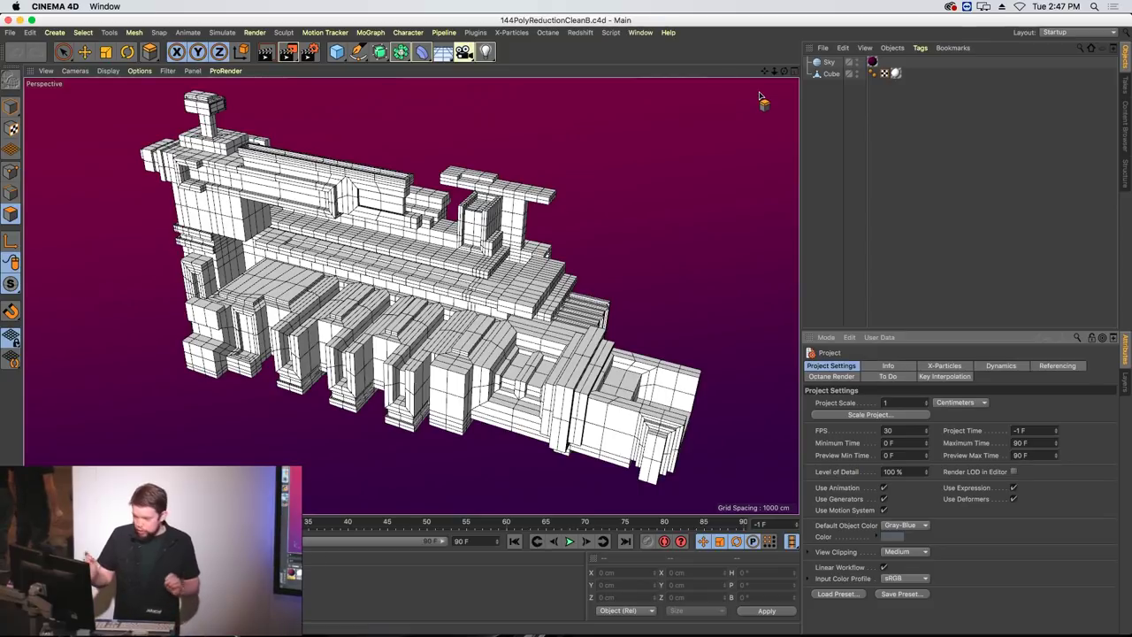
Find the Polygon Reduction deformer with a command search for "reduc", add it, and make it a child of the Cube.
{"action": "left_click", "coordinate": [424, 52]}
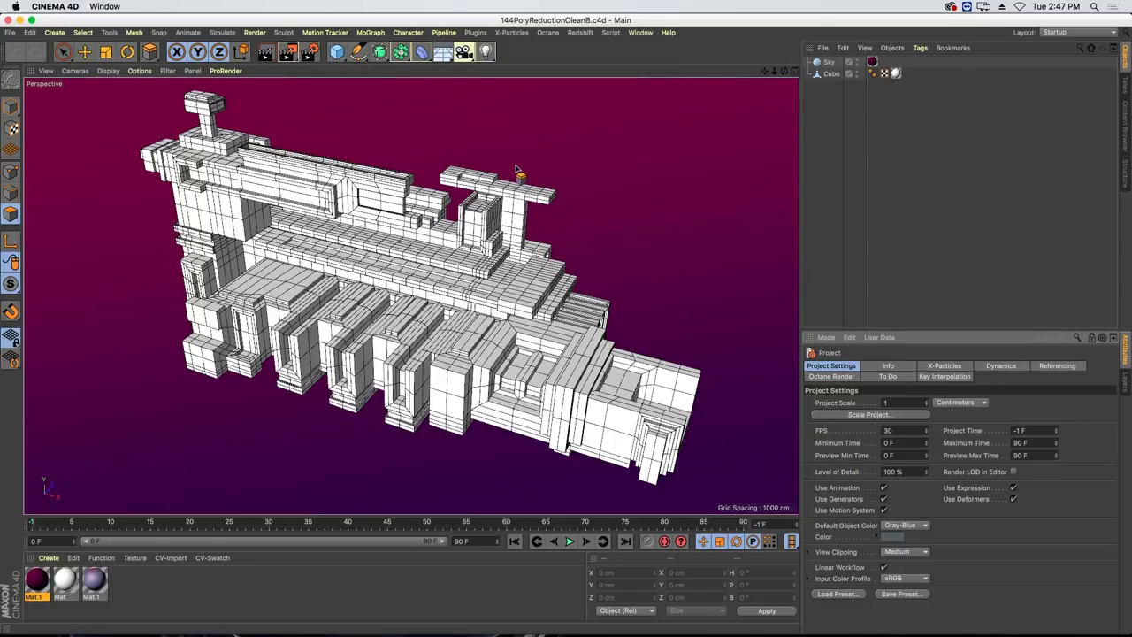
{"action": "key", "text": "shift+c"}
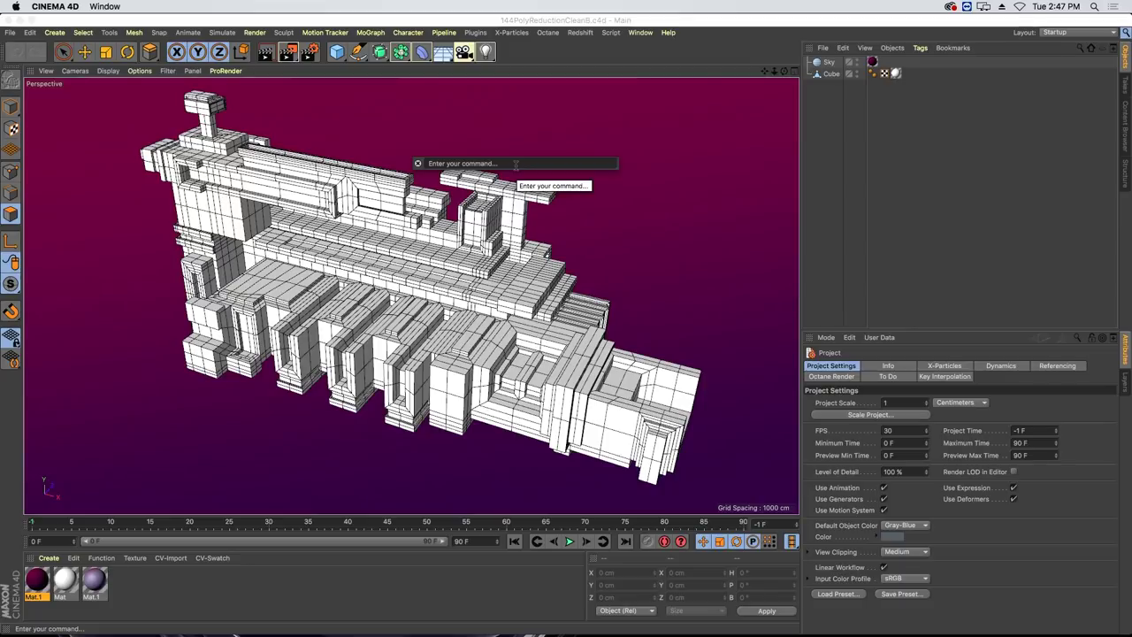
{"action": "type", "text": "reduc"}
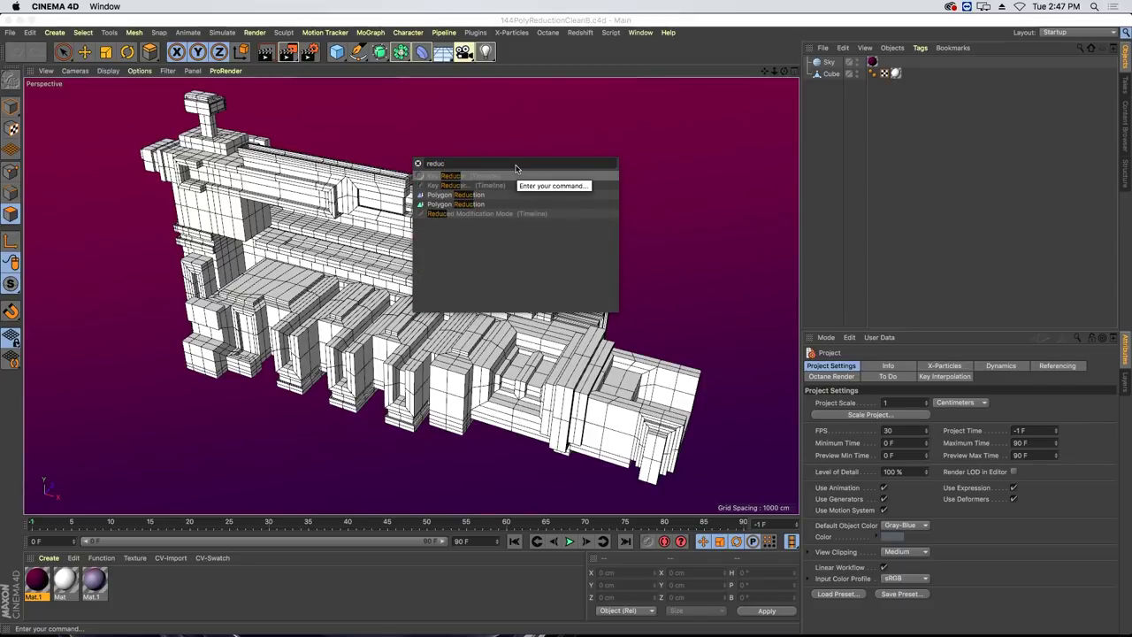
{"action": "left_click", "coordinate": [442, 202]}
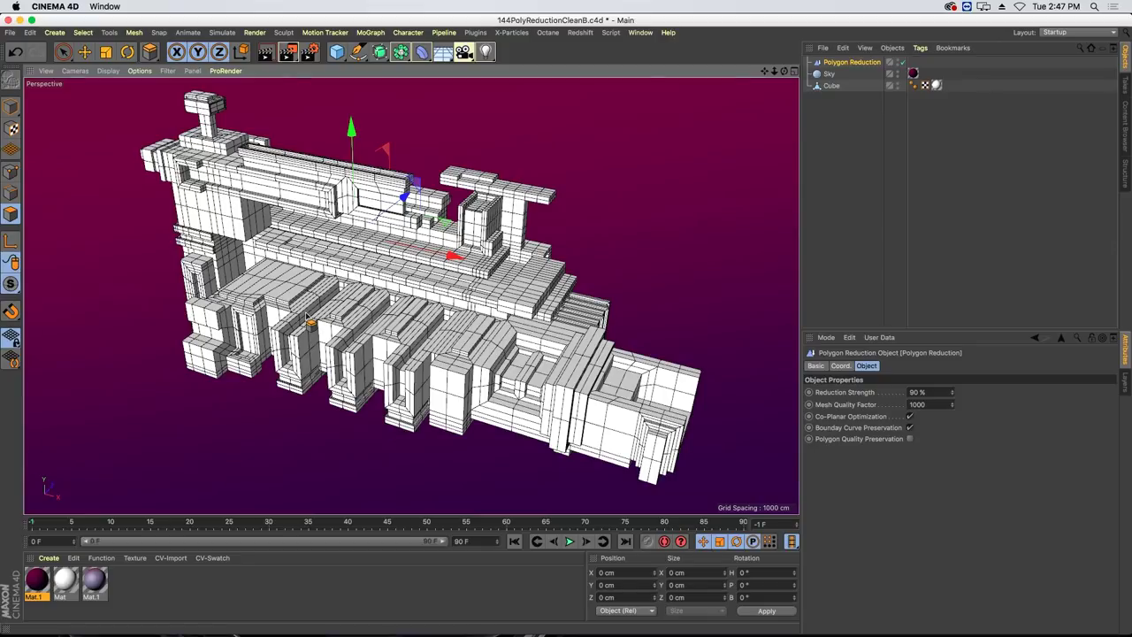
{"action": "left_click_drag", "start_coordinate": [847, 63], "coordinate": [830, 87]}
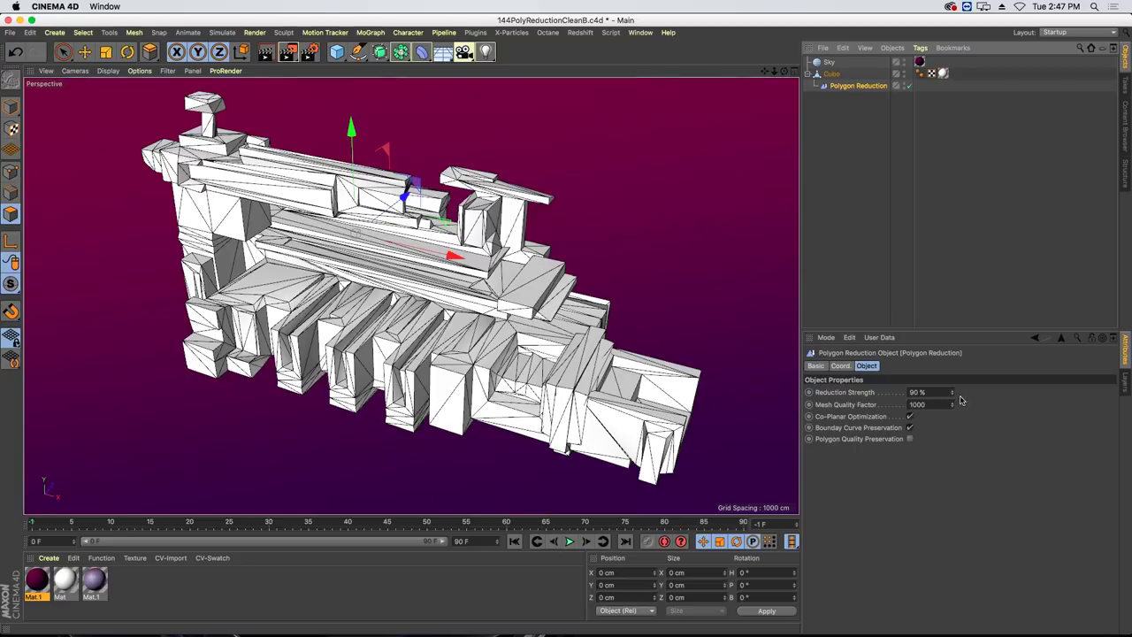
Set the Polygon Reduction deformer's reduction strength to 0 % and disable the deformer to compare the mesh.
{"action": "left_click_drag", "start_coordinate": [953, 393], "coordinate": [952, 442]}
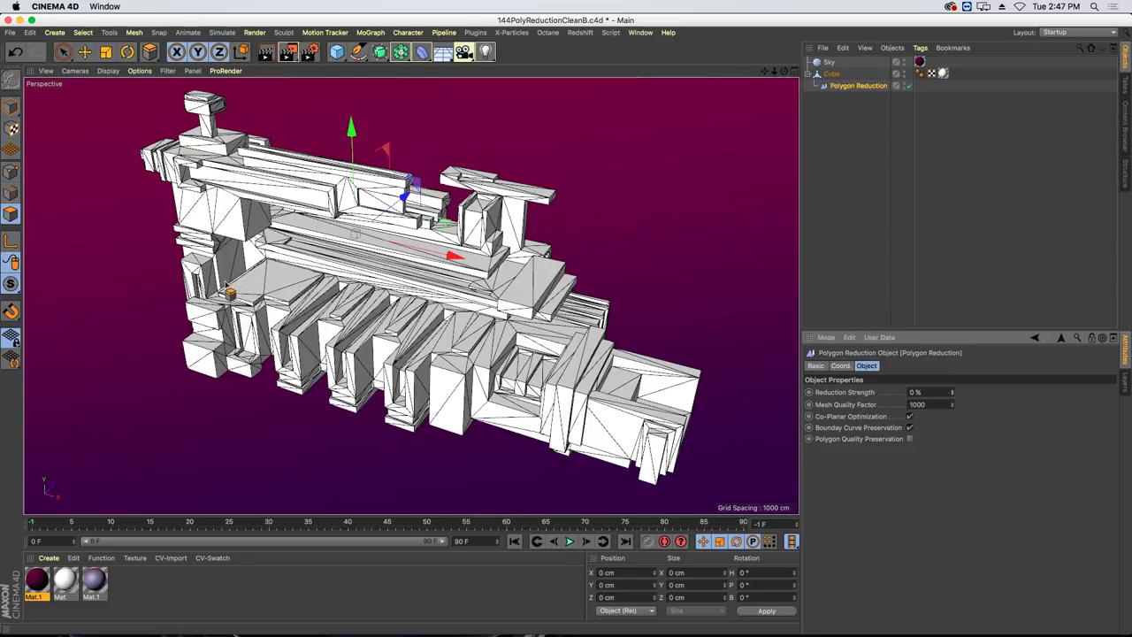
{"action": "left_click", "coordinate": [910, 85]}
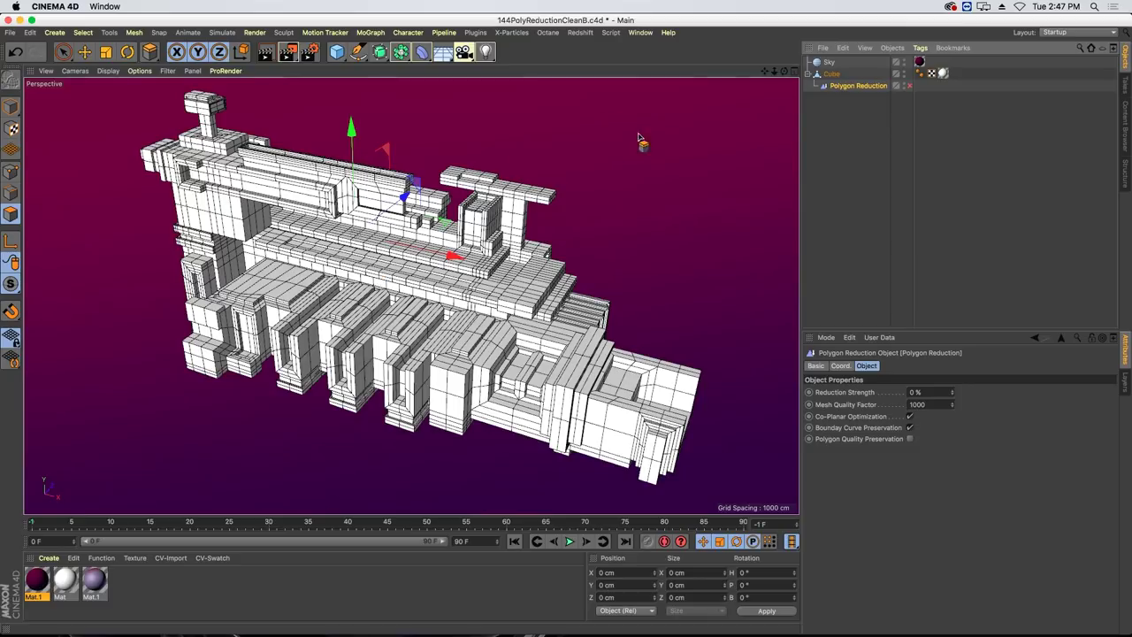
Re-enable the Polygon Reduction deformer, wrap the Cube in a parent Connect object and make the result editable.
{"action": "left_click", "coordinate": [909, 85]}
{"action": "left_click", "coordinate": [832, 74]}
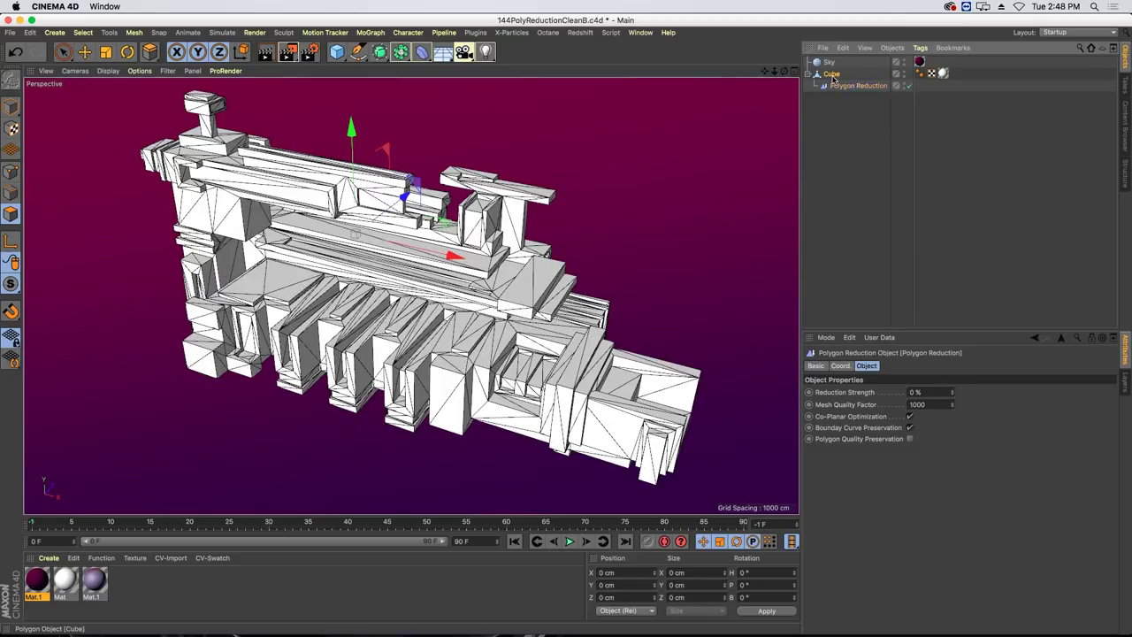
{"action": "left_click", "coordinate": [401, 51]}
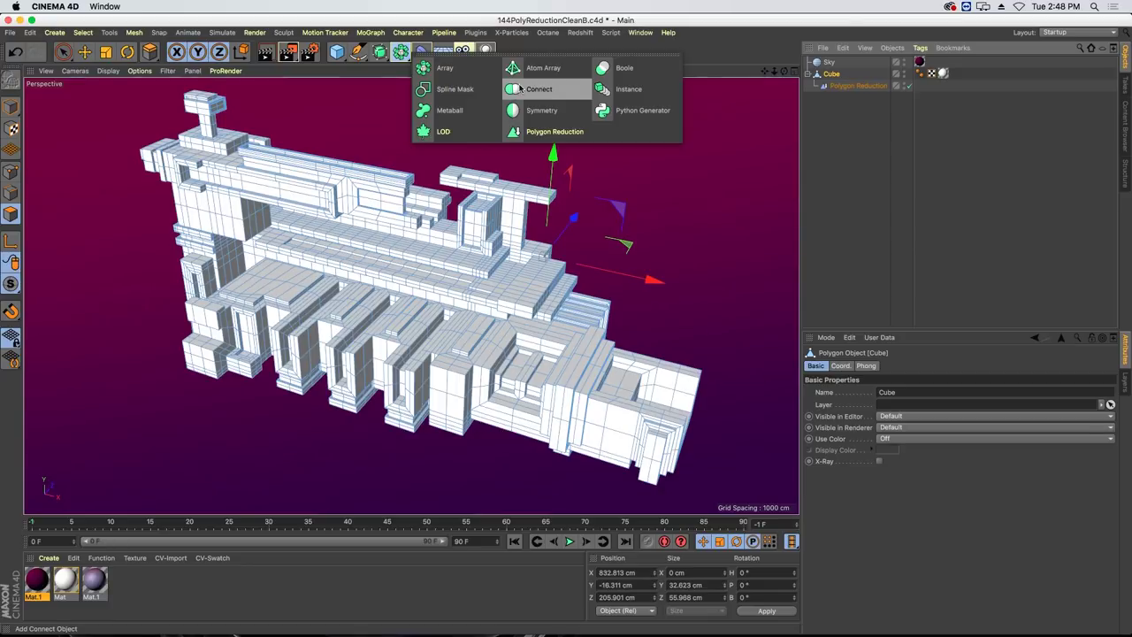
{"action": "left_click", "coordinate": [521, 88], "text": "alt"}
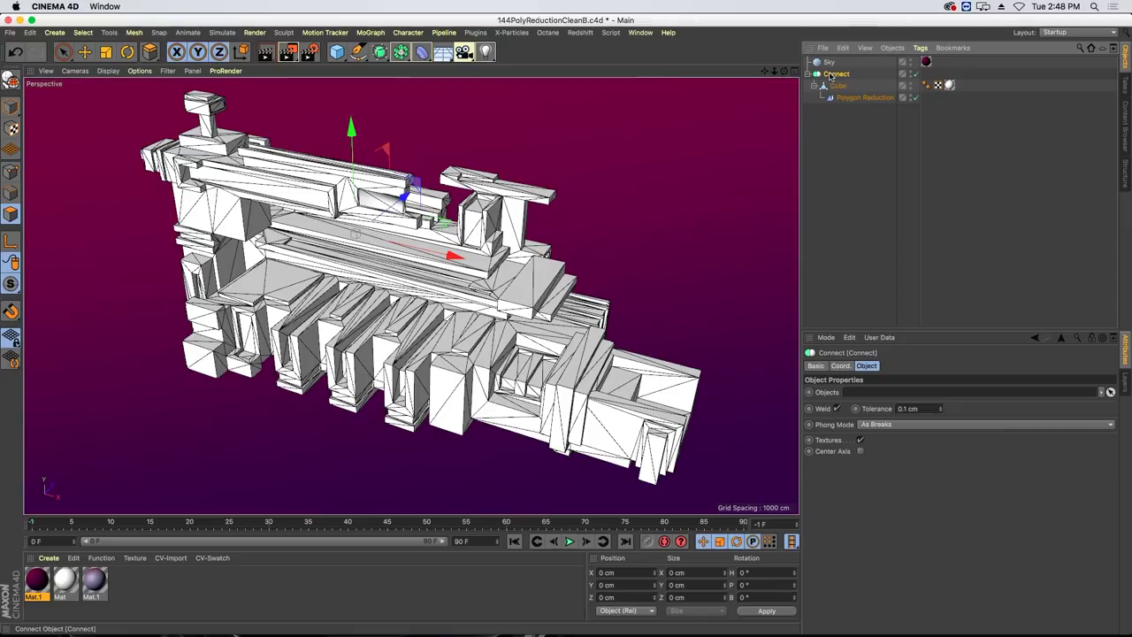
{"action": "key", "text": "c"}
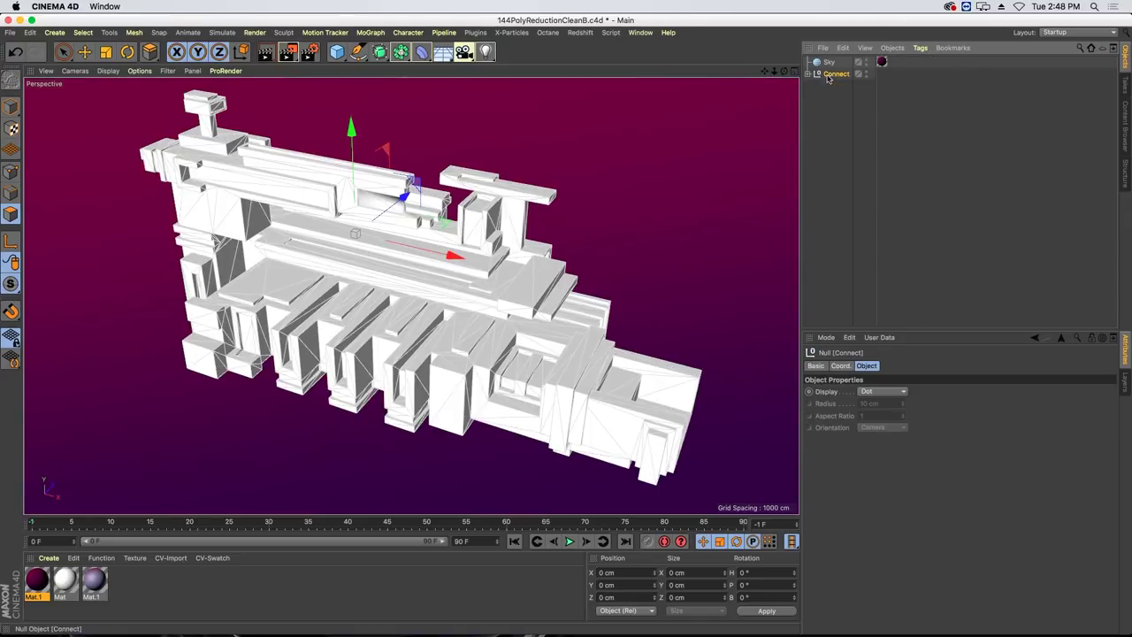
Untriangulate the converted Cube under the Connect null, merging its triangles into clean n-gons.
{"action": "left_click", "coordinate": [807, 74]}
{"action": "left_click", "coordinate": [836, 86]}
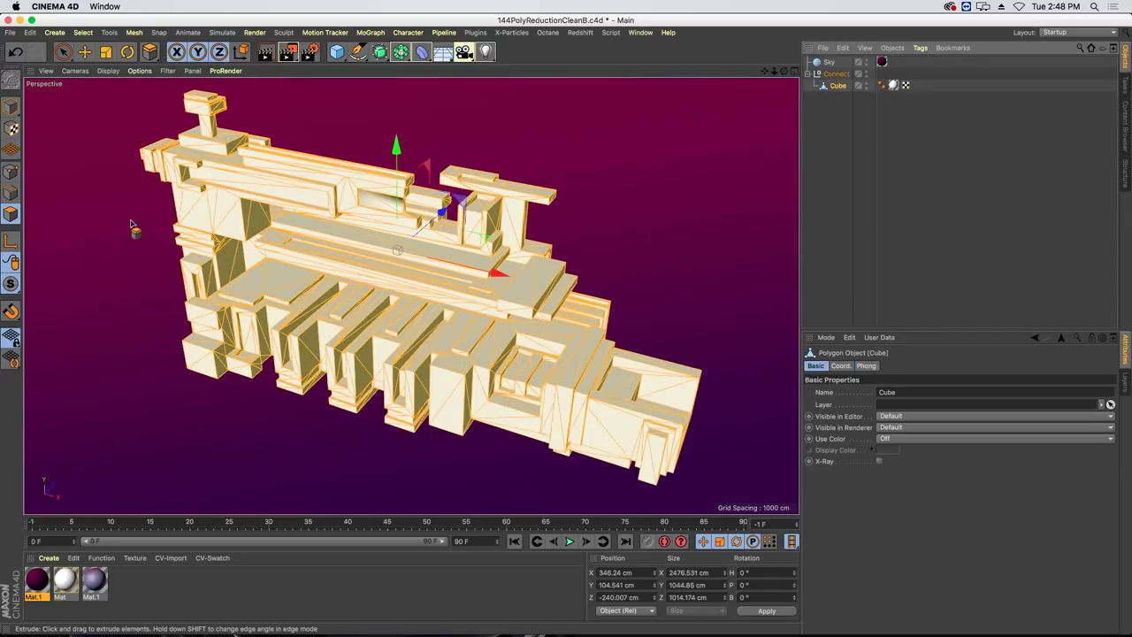
{"action": "right_click", "coordinate": [352, 315]}
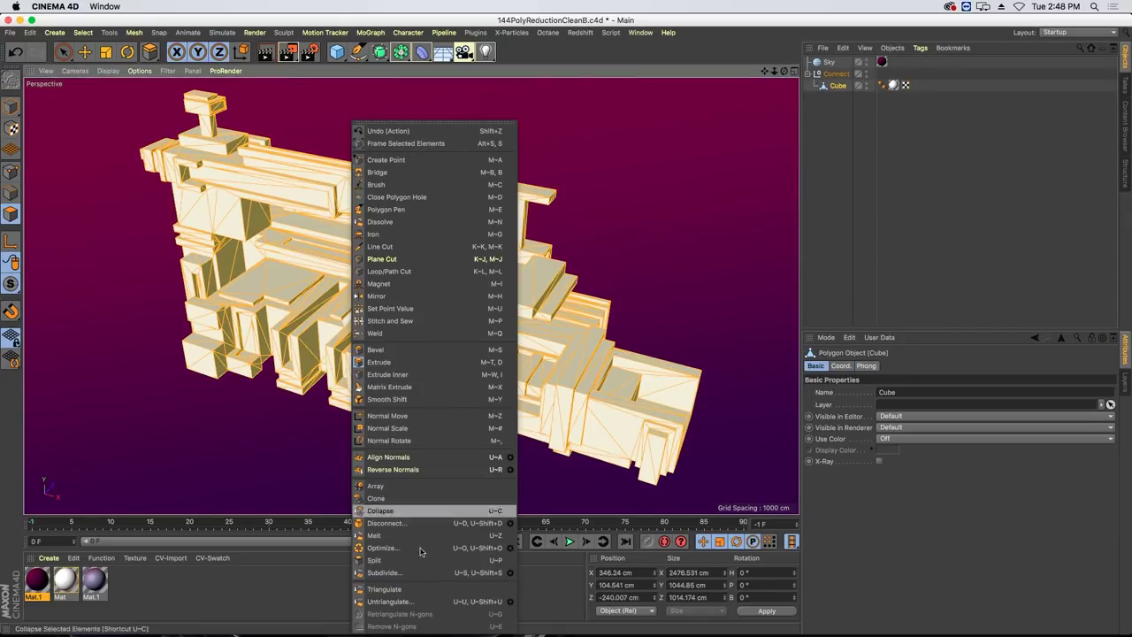
{"action": "left_click", "coordinate": [455, 602]}
{"action": "left_click", "coordinate": [436, 586]}
{"action": "left_click", "coordinate": [534, 624]}
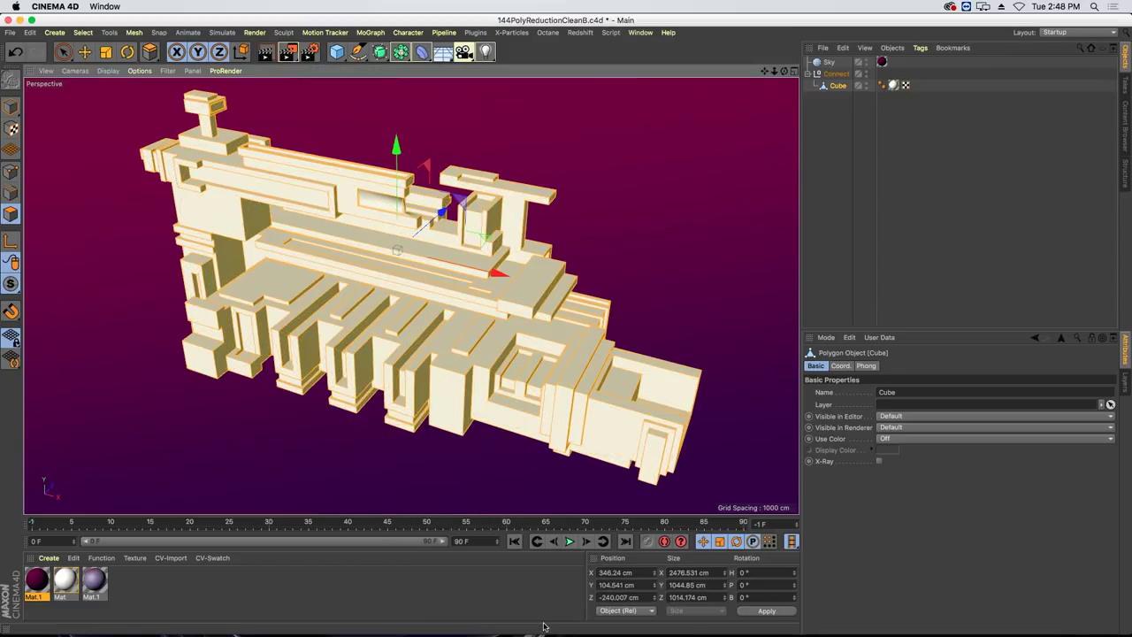
Examine the cleaned mesh unselected from a slightly higher angle, and display the Cube's points.
{"action": "left_click", "coordinate": [849, 177]}
{"action": "mouse_move", "coordinate": [518, 341]}
{"action": "left_mouse_down", "text": "alt"}
{"action": "mouse_move", "coordinate": [495, 292]}
{"action": "mouse_move", "coordinate": [568, 324]}
{"action": "mouse_move", "coordinate": [541, 389]}
{"action": "mouse_move", "coordinate": [531, 463]}
{"action": "mouse_move", "coordinate": [539, 352]}
{"action": "mouse_move", "coordinate": [518, 291]}
{"action": "mouse_move", "coordinate": [526, 333]}
{"action": "mouse_move", "coordinate": [526, 323]}
{"action": "left_mouse_up", "text": "alt"}
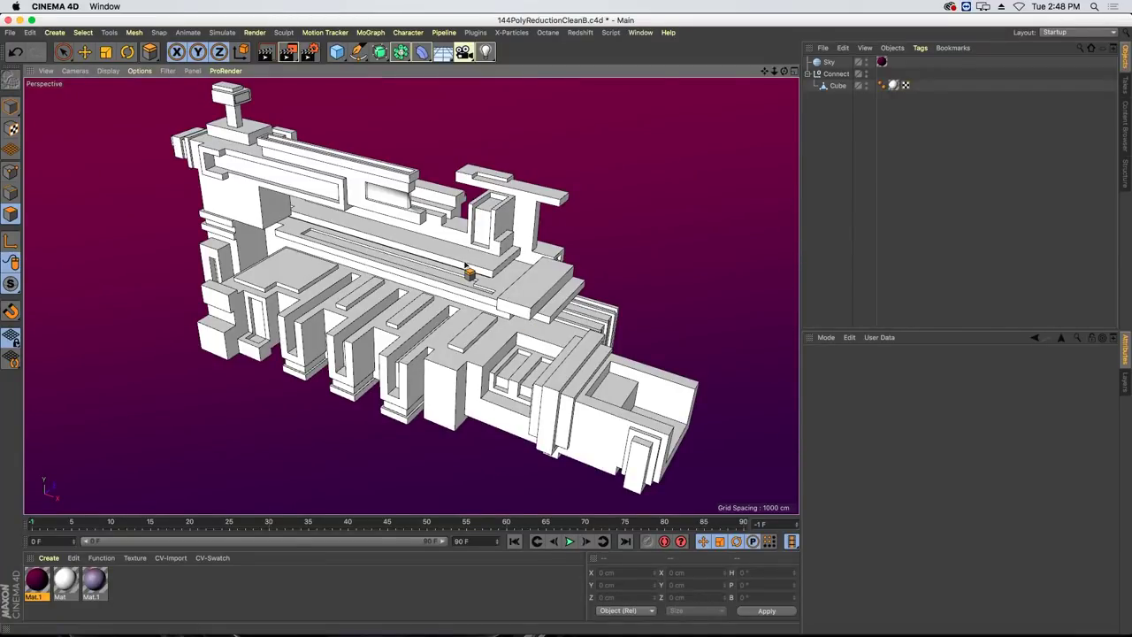
{"action": "left_click", "coordinate": [836, 85]}
{"action": "key", "text": "d"}
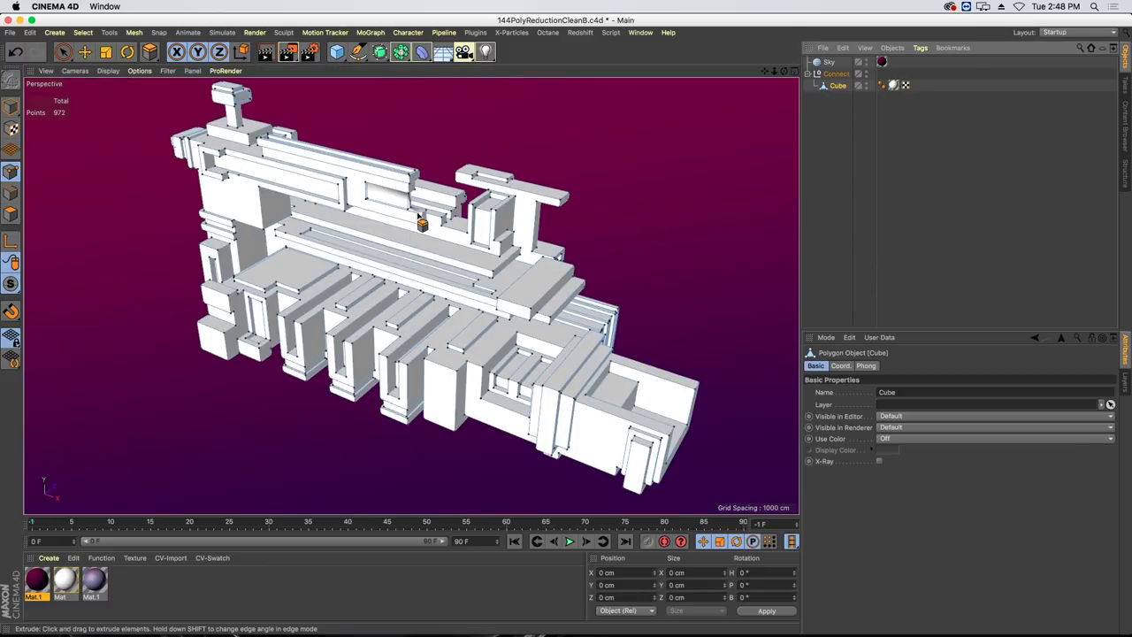
Close the 144PolyReductionCleanB.c4d project and play the character animation in 155AnimationPalette.c4d.
{"action": "key", "text": "super+w"}
{"action": "left_click", "coordinate": [522, 221]}
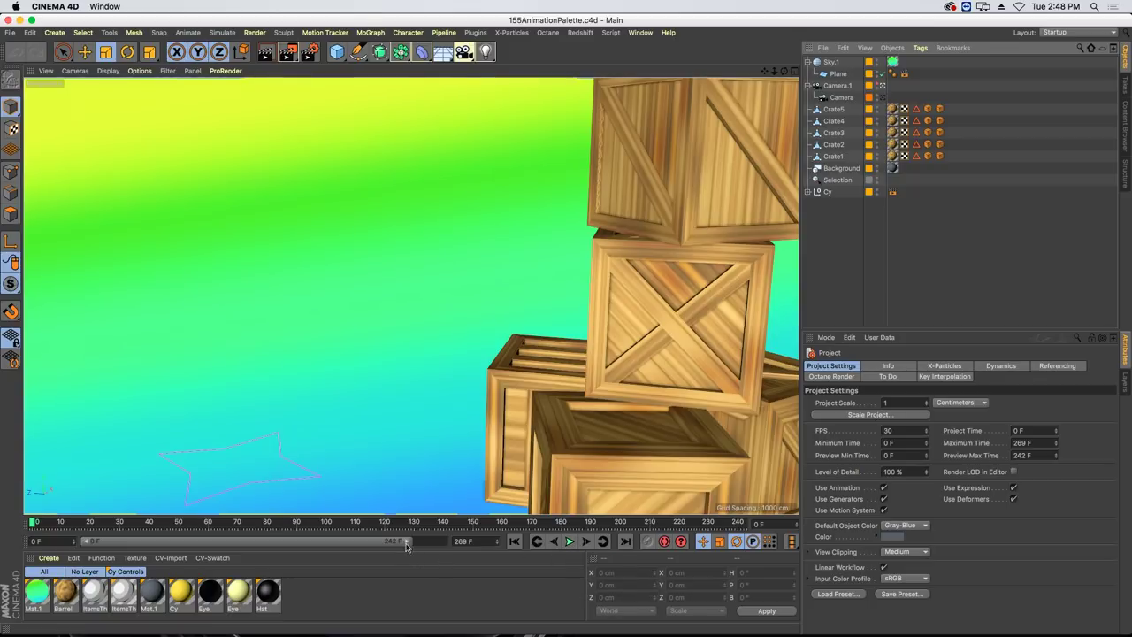
{"action": "left_click", "coordinate": [568, 541]}
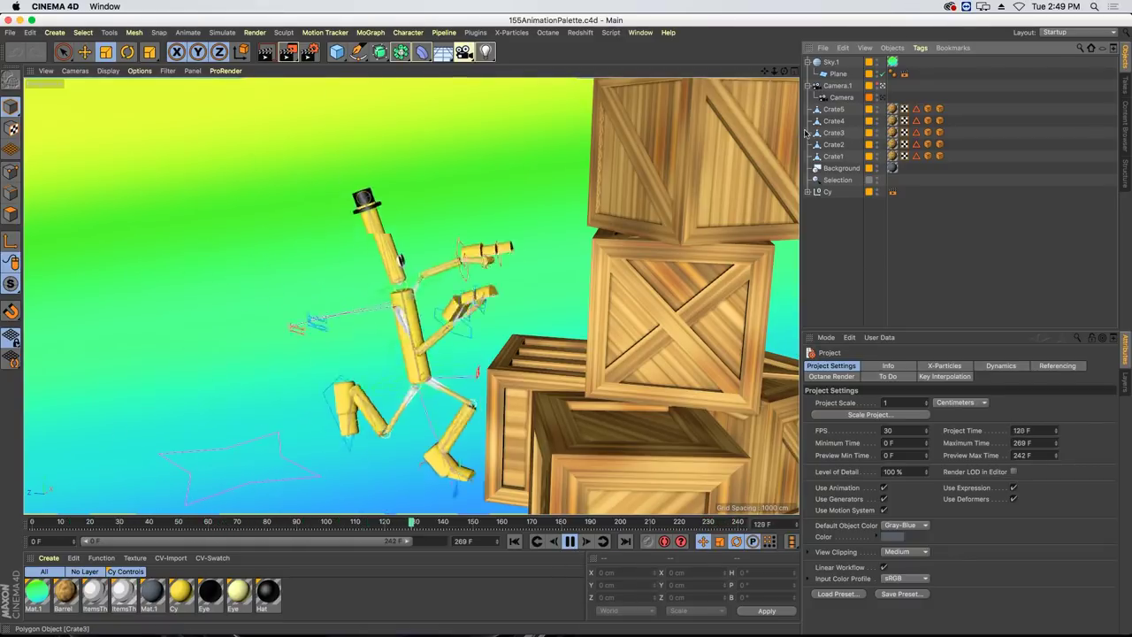
Expand the Cy rig hierarchy, review the selection filter options, and select all rig controls stored in the Selection object.
{"action": "left_click", "coordinate": [807, 191]}
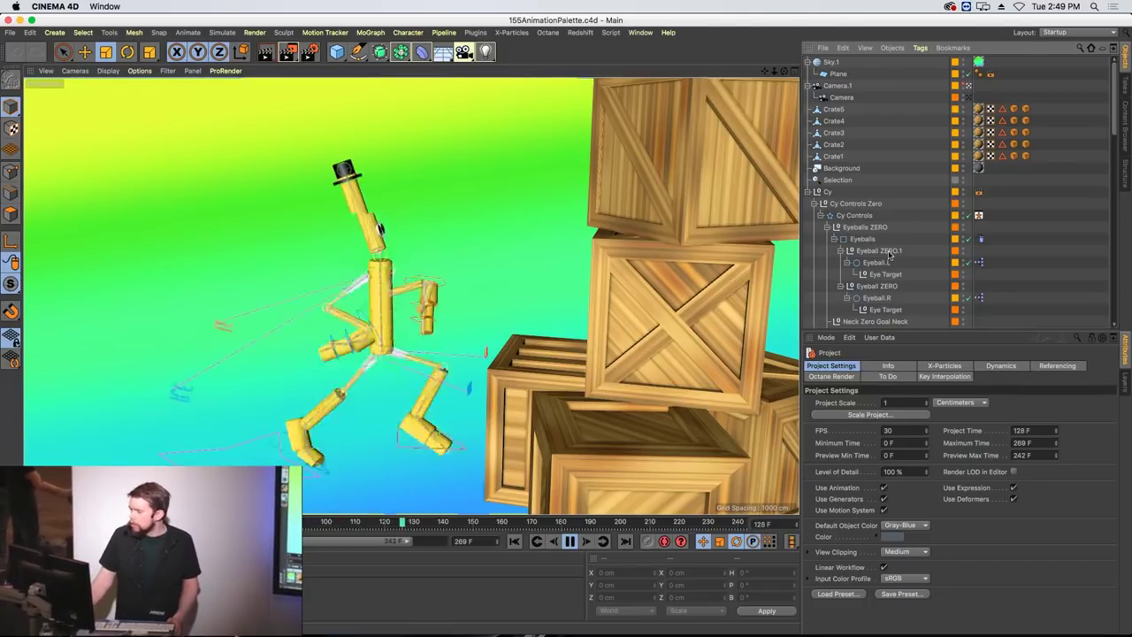
{"action": "left_click", "coordinate": [824, 181]}
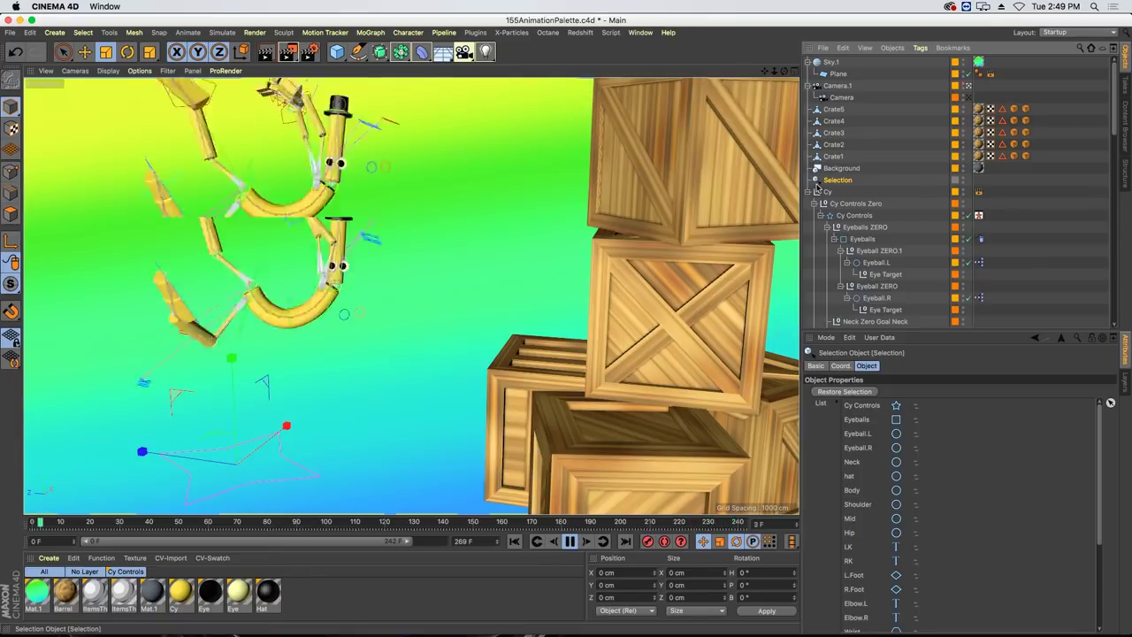
{"action": "left_click", "coordinate": [55, 33]}
{"action": "mouse_move", "coordinate": [82, 32]}
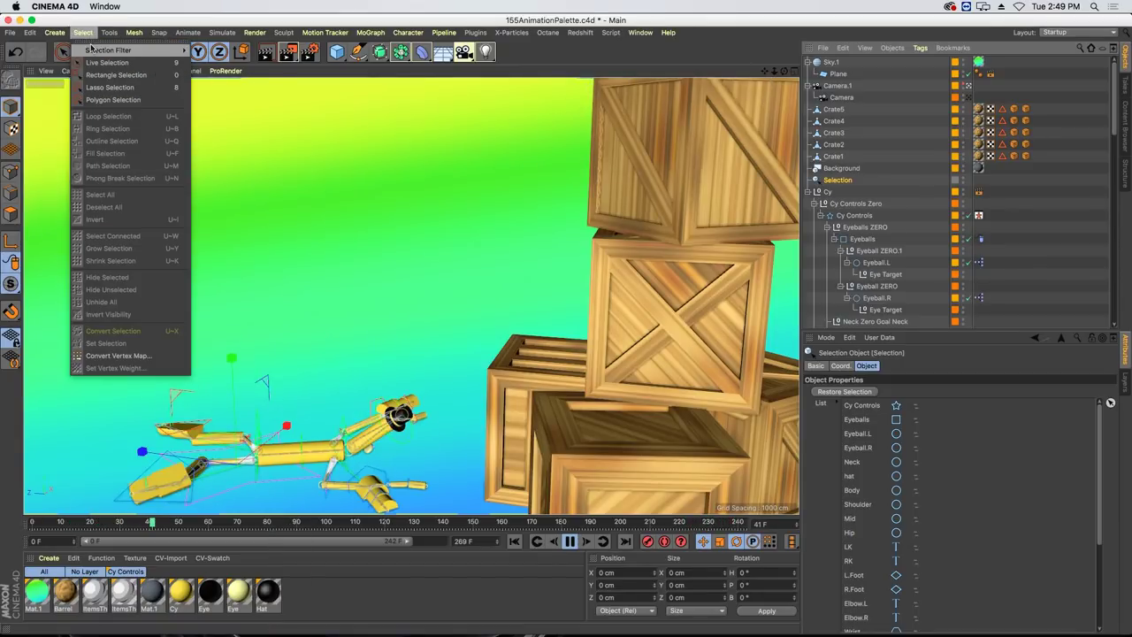
{"action": "mouse_move", "coordinate": [133, 51]}
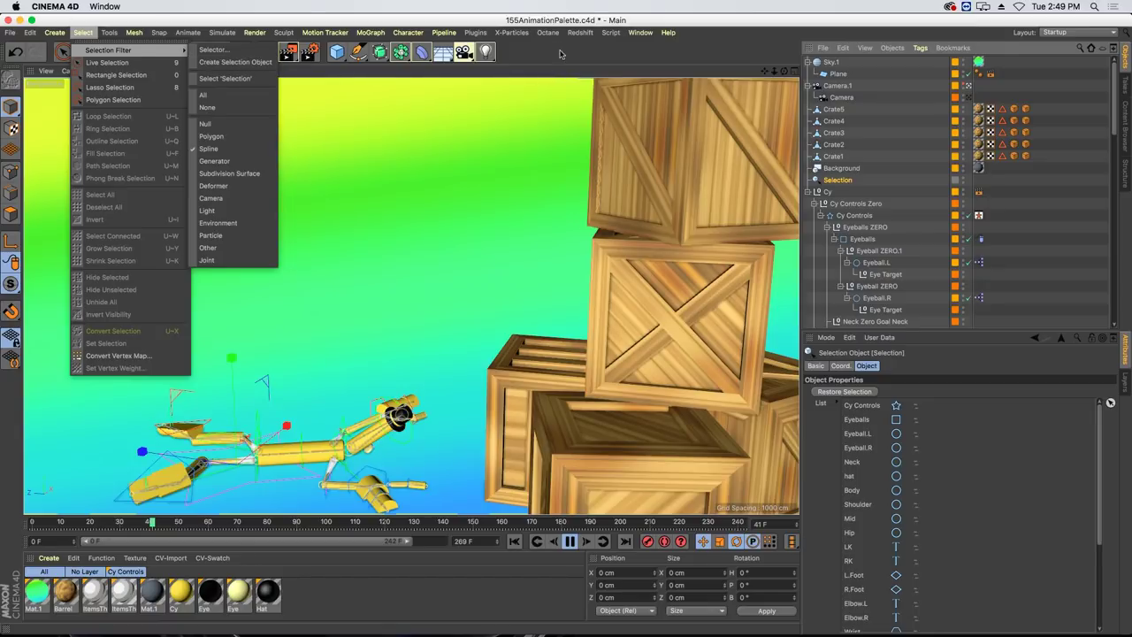
{"action": "left_click", "coordinate": [515, 29]}
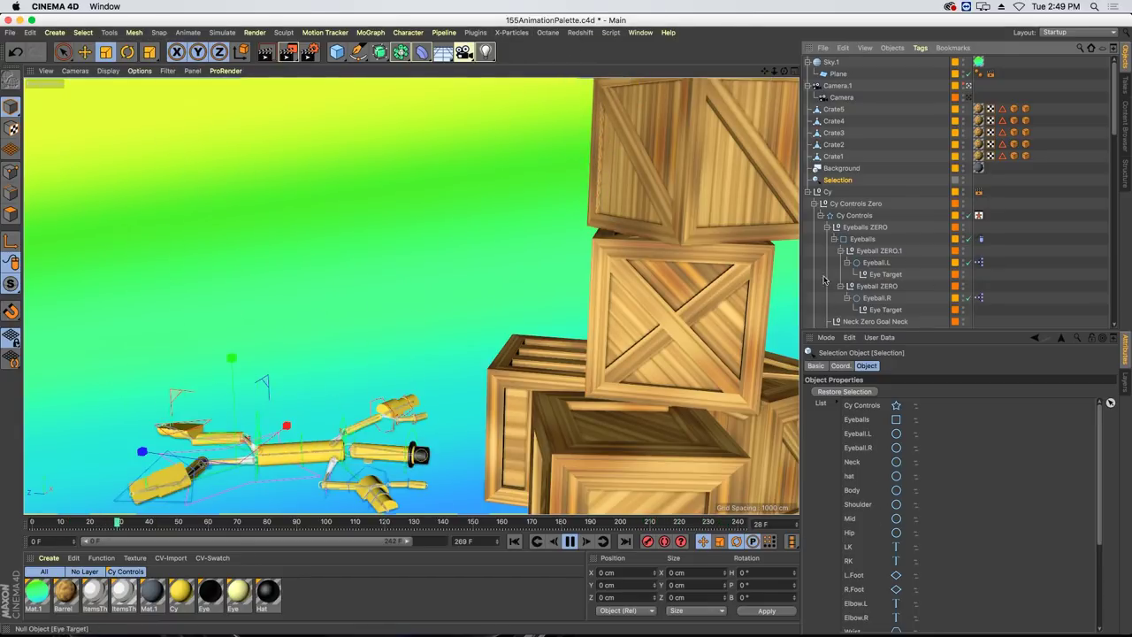
{"action": "double_click", "coordinate": [816, 180]}
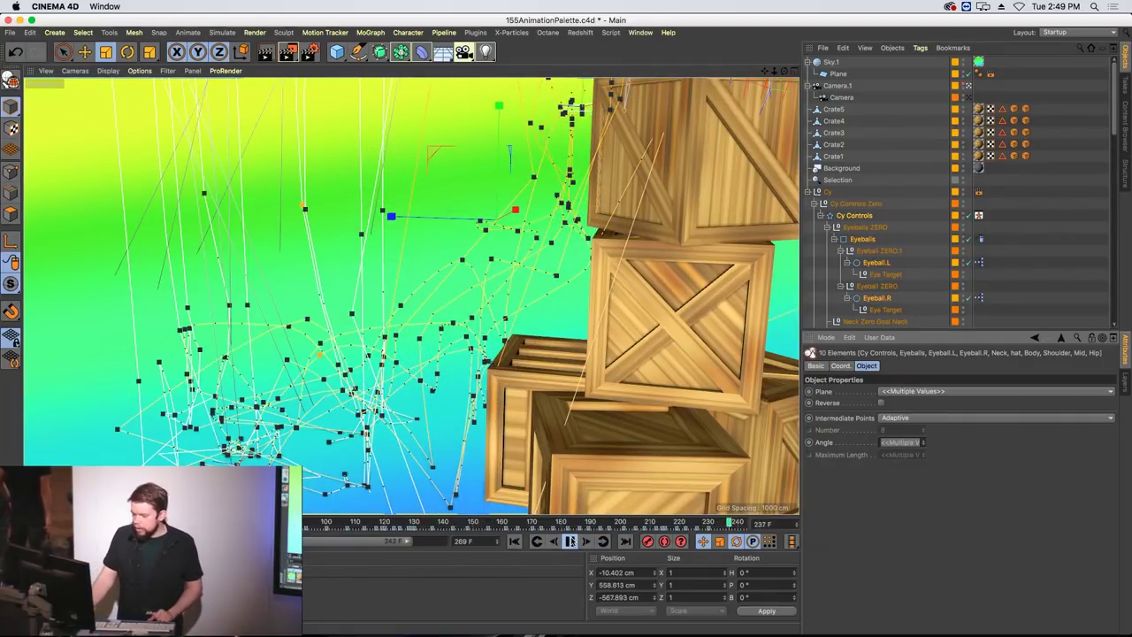
Stop playback and examine the character's poses at frames 128, 41, 34, 42 and 51.
{"action": "left_click", "coordinate": [412, 522]}
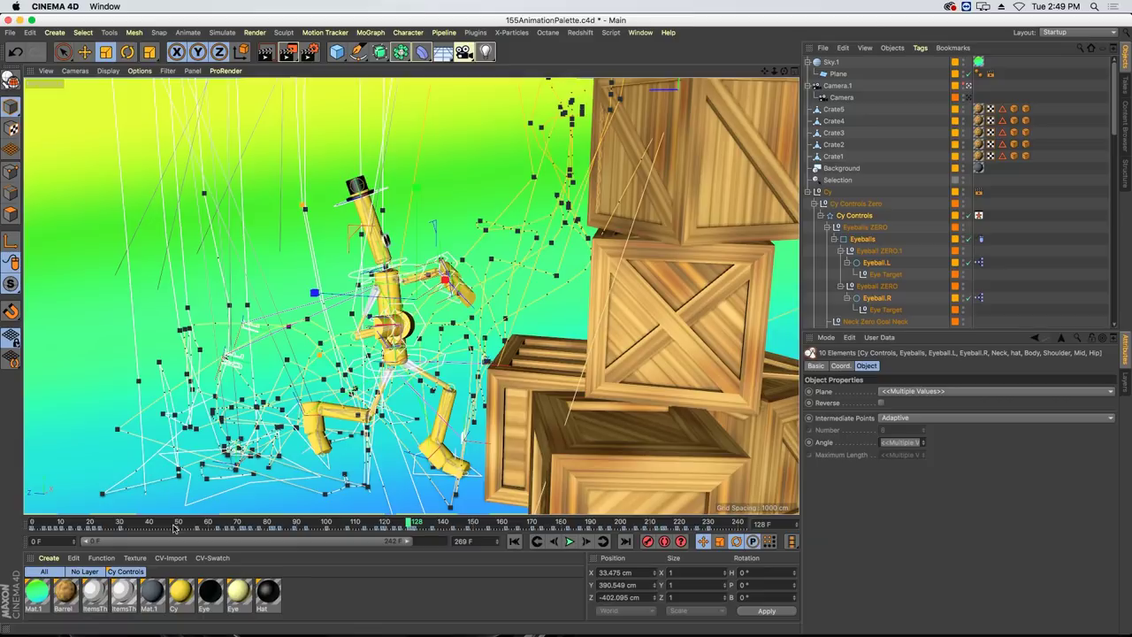
{"action": "left_click", "coordinate": [154, 522]}
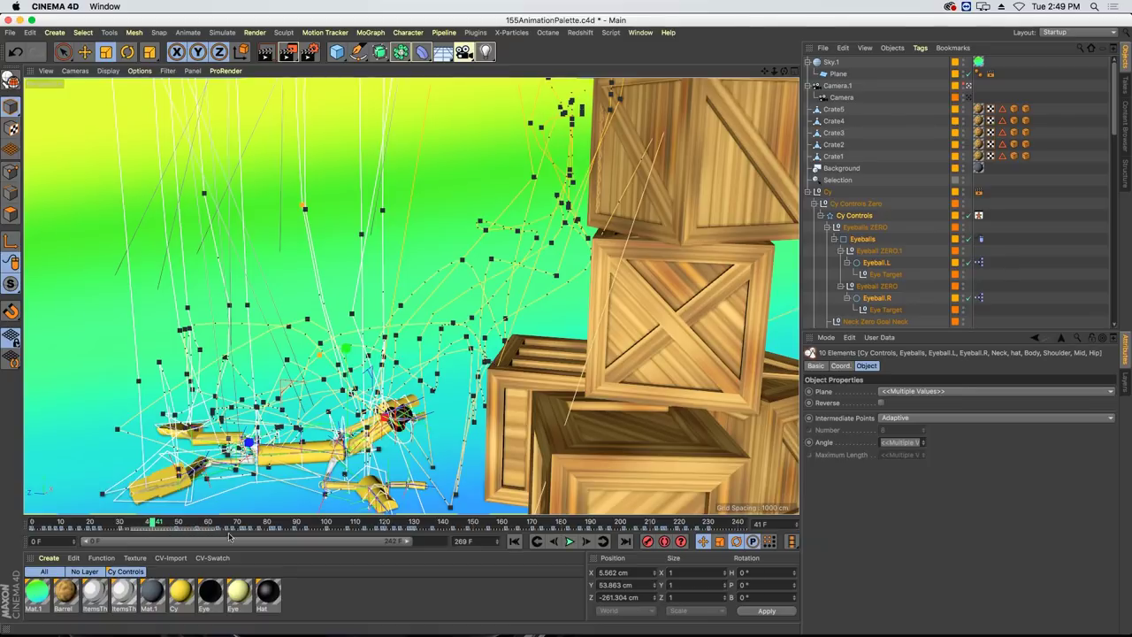
{"action": "left_click", "coordinate": [138, 525]}
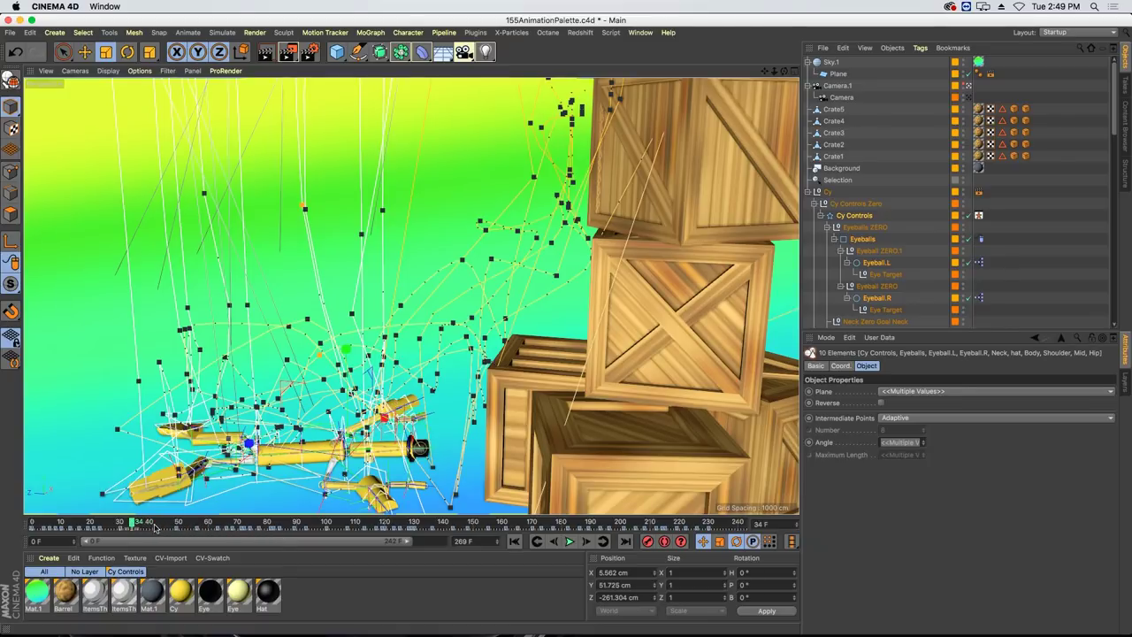
{"action": "left_click", "coordinate": [155, 527]}
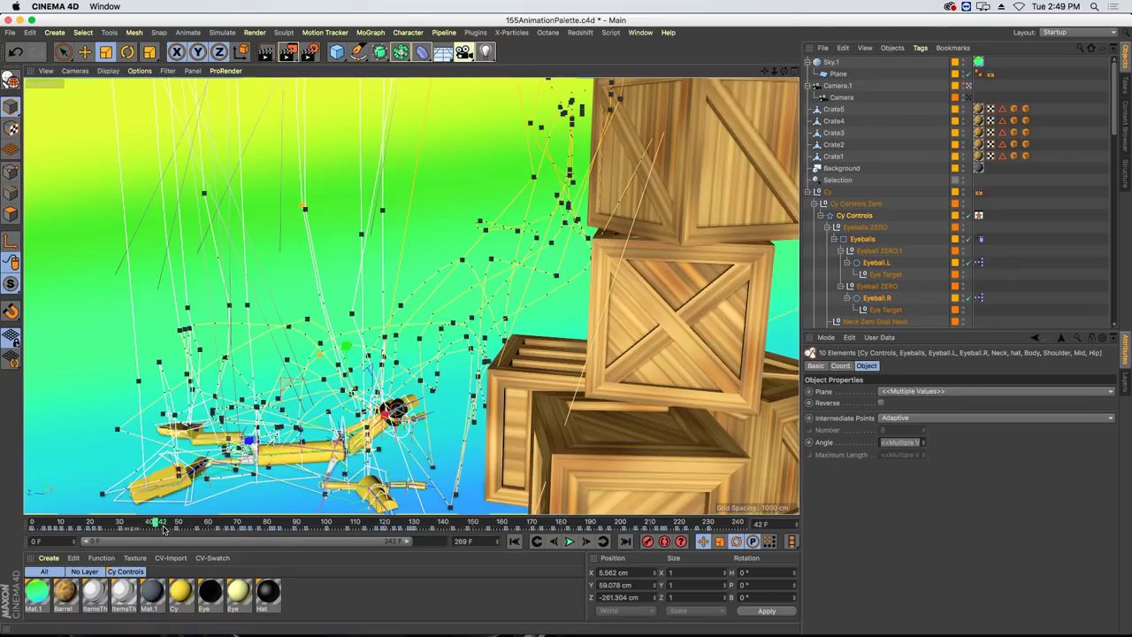
{"action": "left_click", "coordinate": [185, 526]}
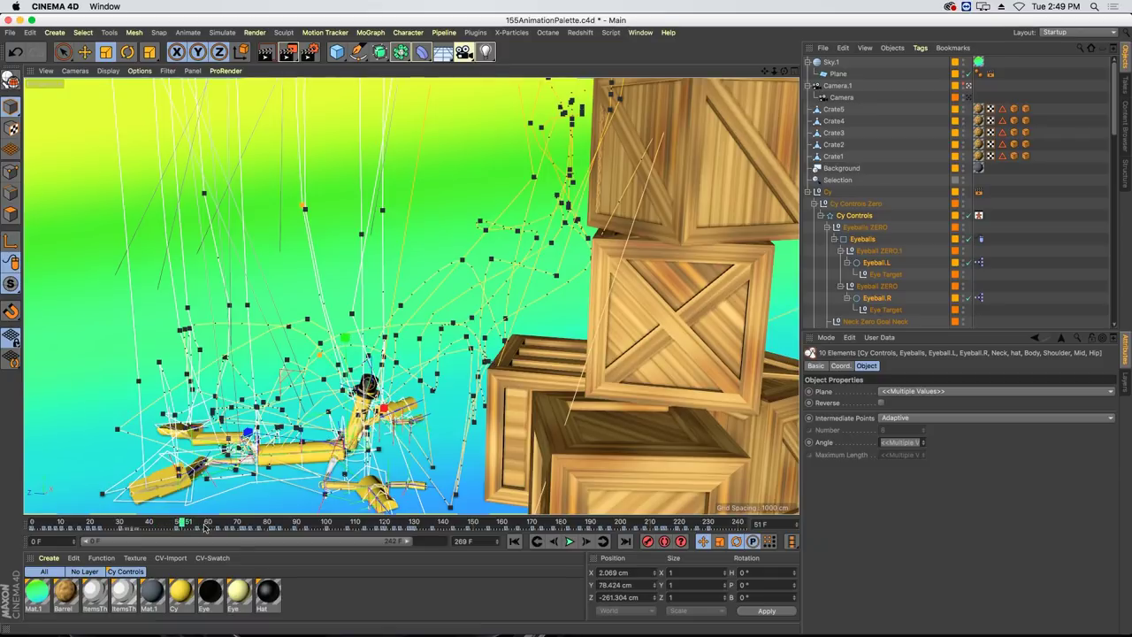
At frame 60, select the control keyframes from frame 49 to about frame 171 and shift them one frame earlier.
{"action": "left_click", "coordinate": [208, 526]}
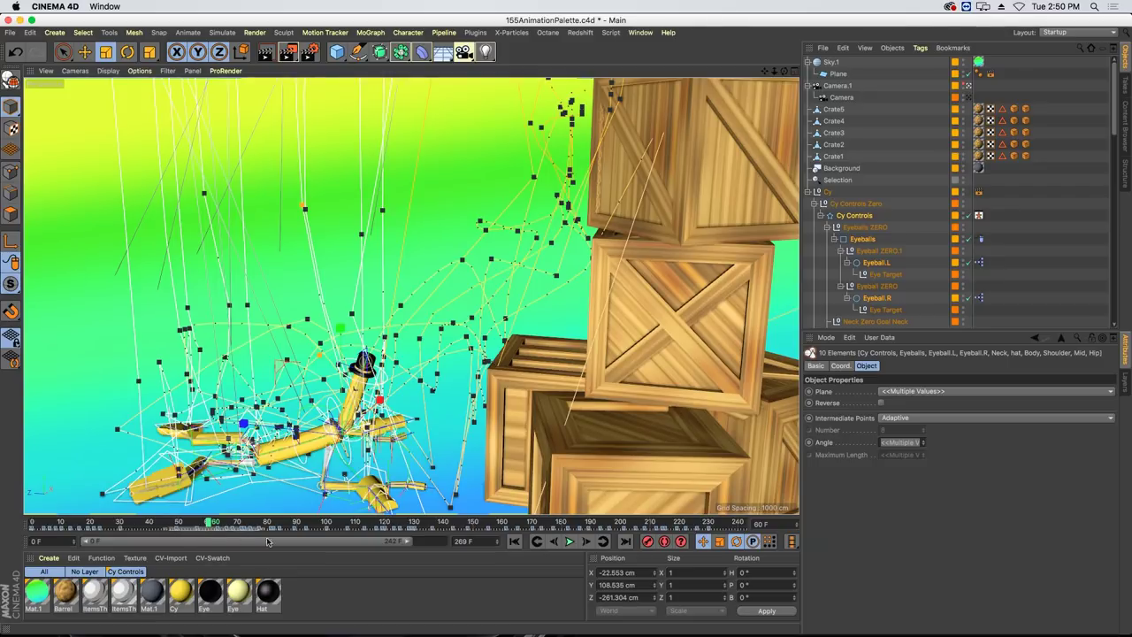
{"action": "left_click", "coordinate": [536, 529]}
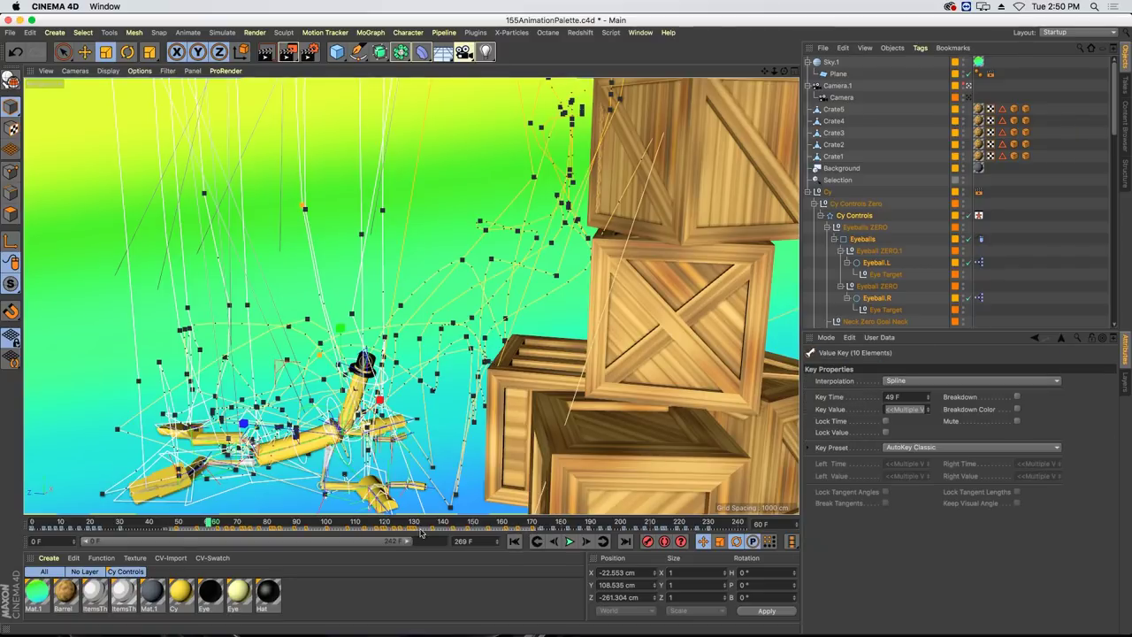
{"action": "left_click_drag", "start_coordinate": [428, 529], "coordinate": [425, 529]}
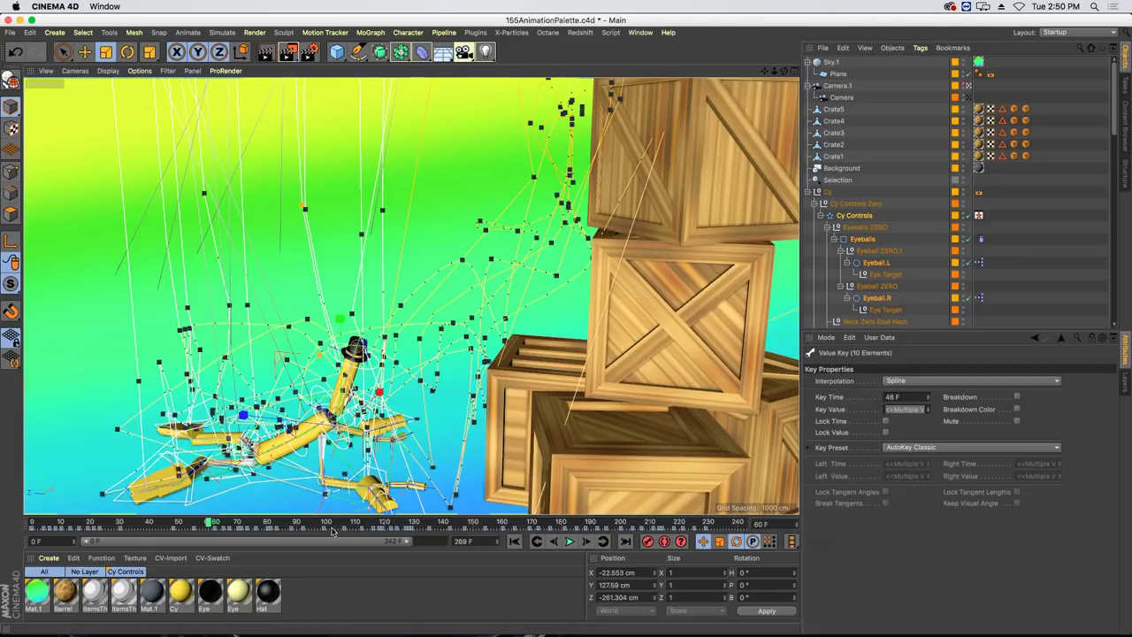
Review the keyframe interpolation choices for the timeline and turn on the Ripple Edit option.
{"action": "right_click", "coordinate": [163, 529]}
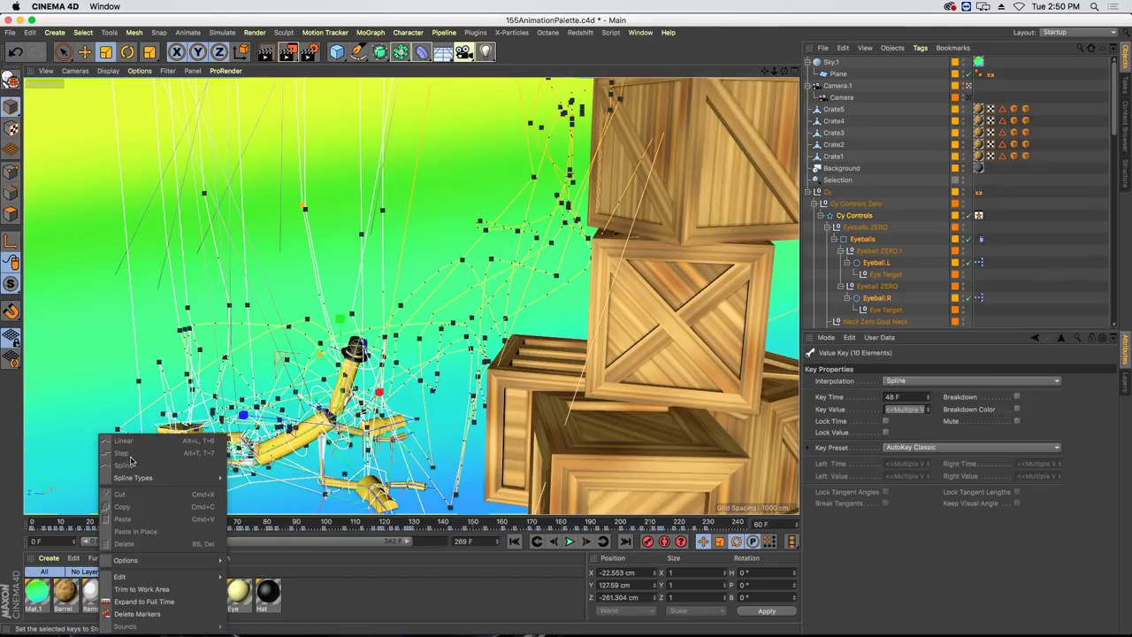
{"action": "mouse_move", "coordinate": [139, 481]}
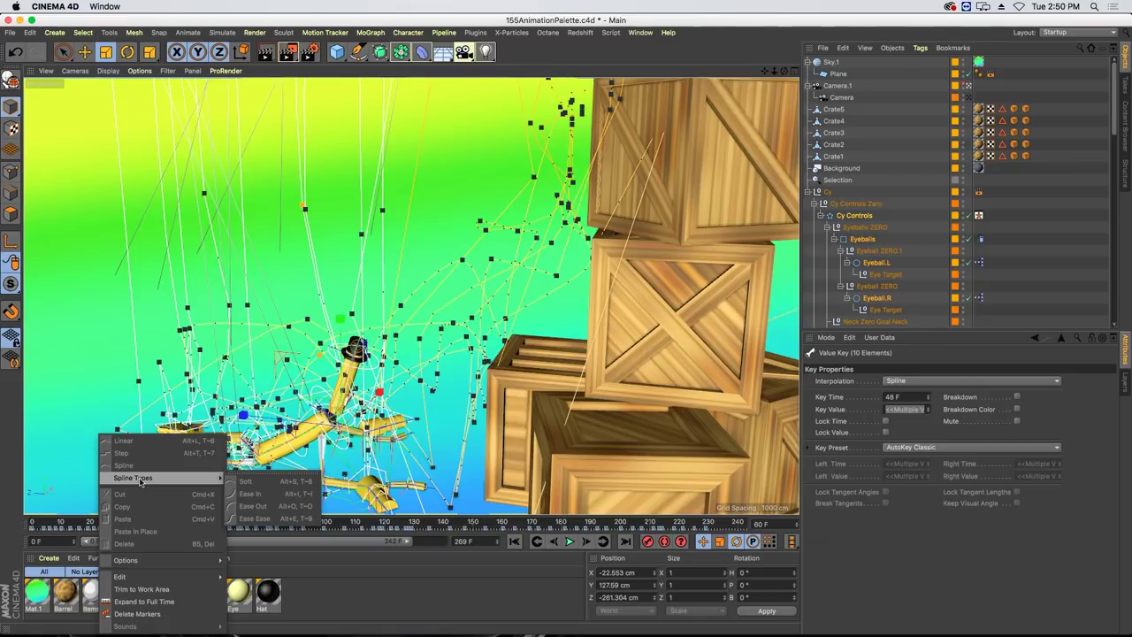
{"action": "mouse_move", "coordinate": [147, 562]}
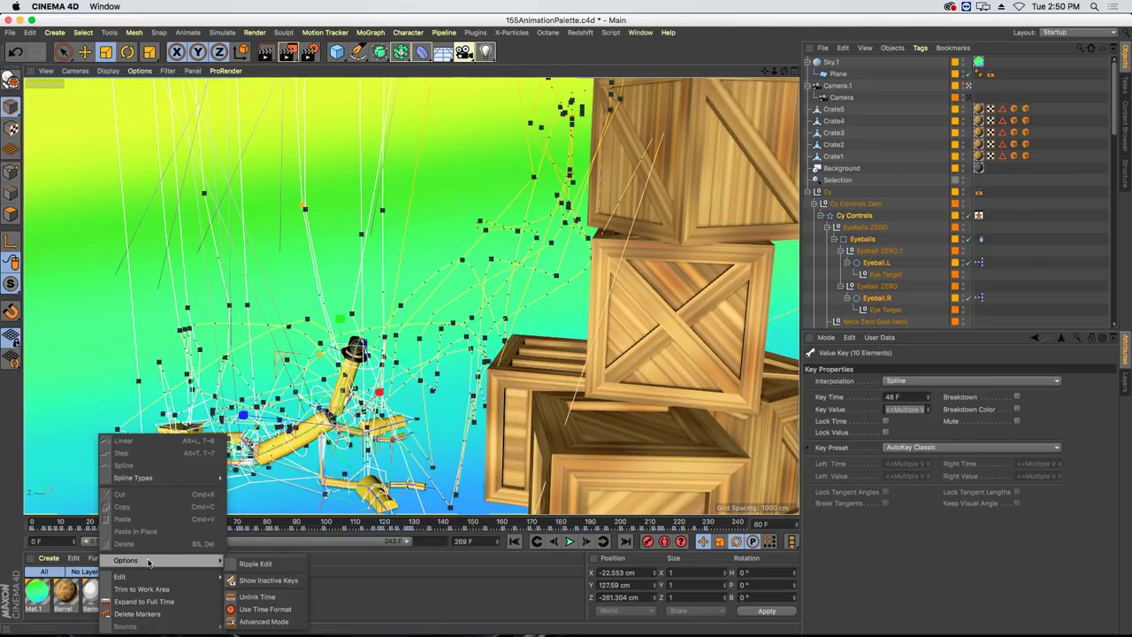
{"action": "left_click", "coordinate": [273, 564]}
Go to frame 27, shift the control keys at frame 30 to frames 39 and 44, and move a key range to start at frame 53.
{"action": "left_click", "coordinate": [165, 527]}
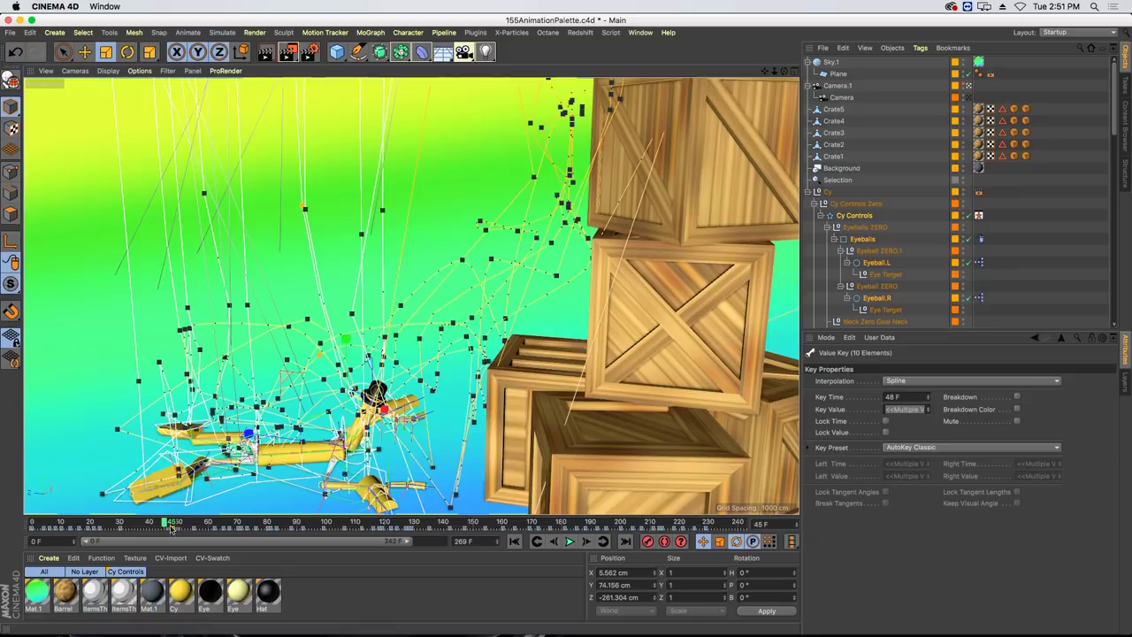
{"action": "left_click_drag", "start_coordinate": [146, 523], "coordinate": [117, 522]}
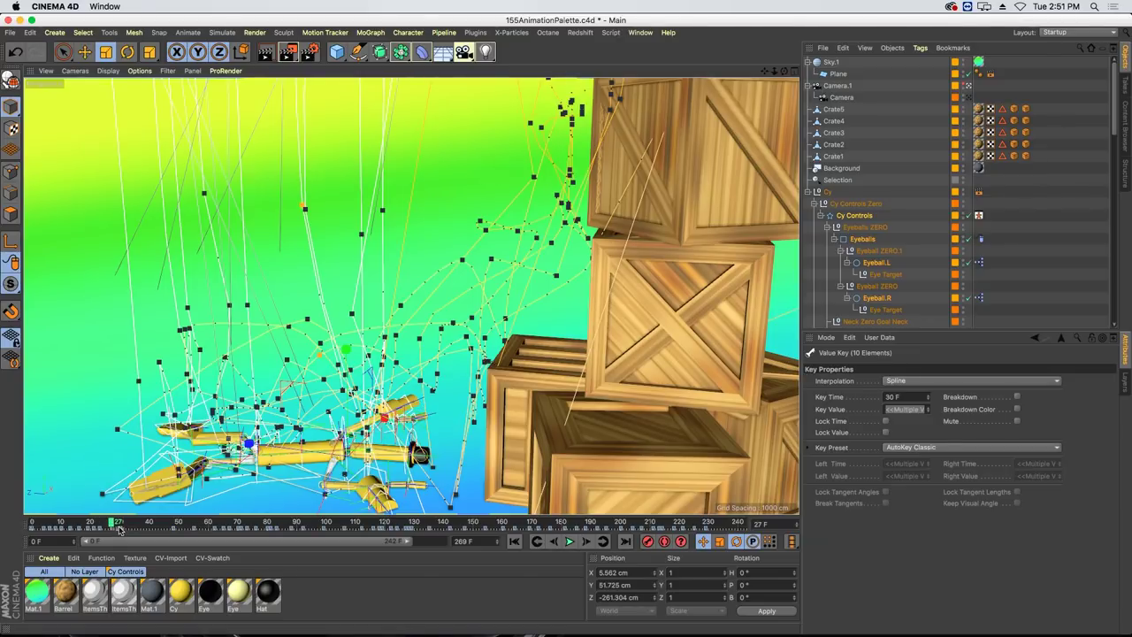
{"action": "left_click_drag", "start_coordinate": [124, 529], "coordinate": [148, 526]}
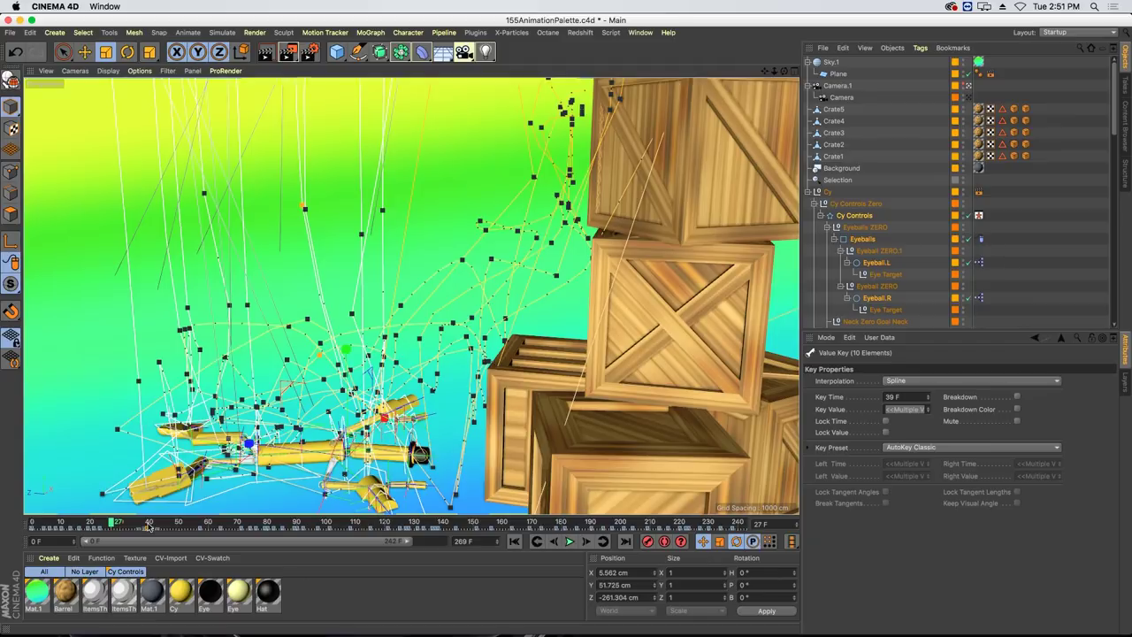
{"action": "mouse_move", "coordinate": [150, 527]}
{"action": "left_mouse_down"}
{"action": "mouse_move", "coordinate": [135, 529]}
{"action": "mouse_move", "coordinate": [163, 531]}
{"action": "left_mouse_up"}
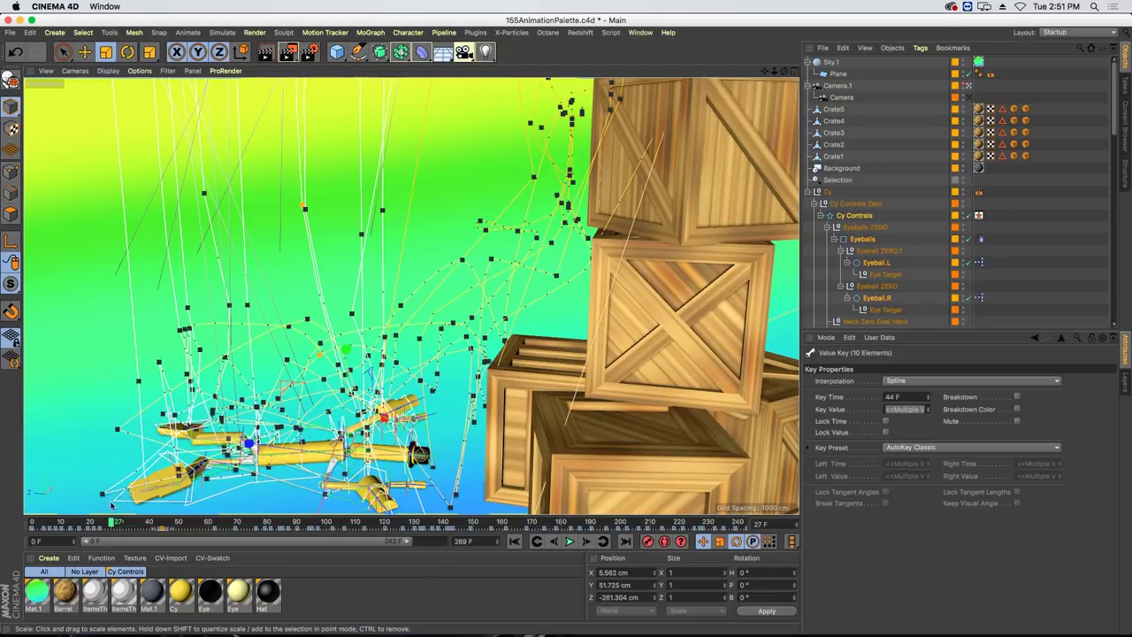
{"action": "left_click_drag", "start_coordinate": [248, 529], "coordinate": [215, 529]}
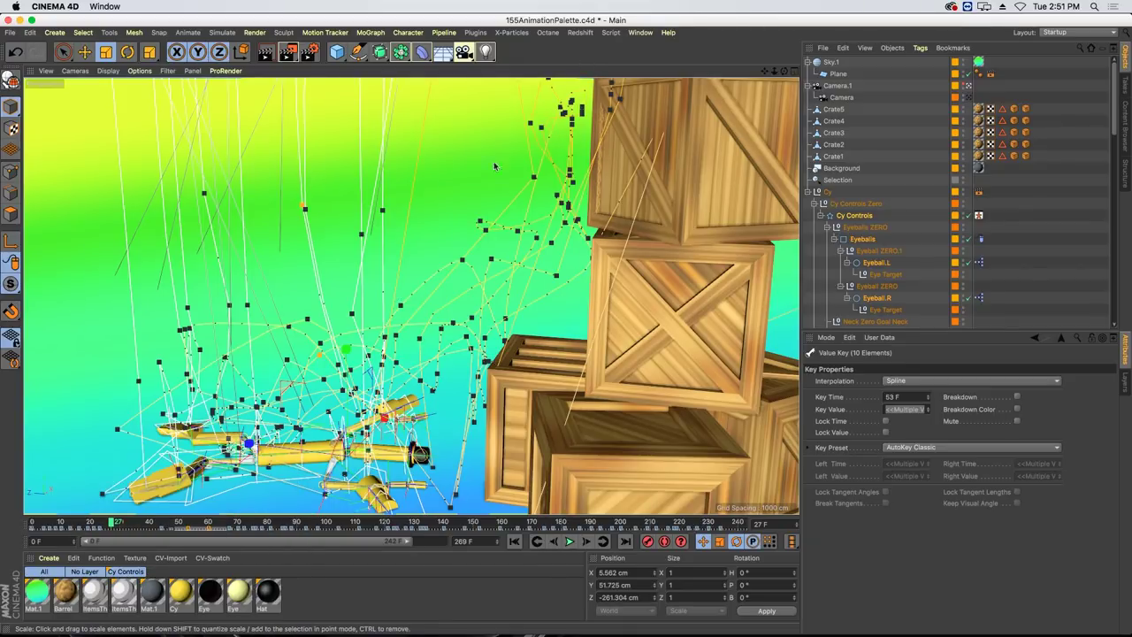
Close the 155AnimationPalette.c4d project and bring up 166NSidesLoftsB.c4d.
{"action": "key", "text": "super+w"}
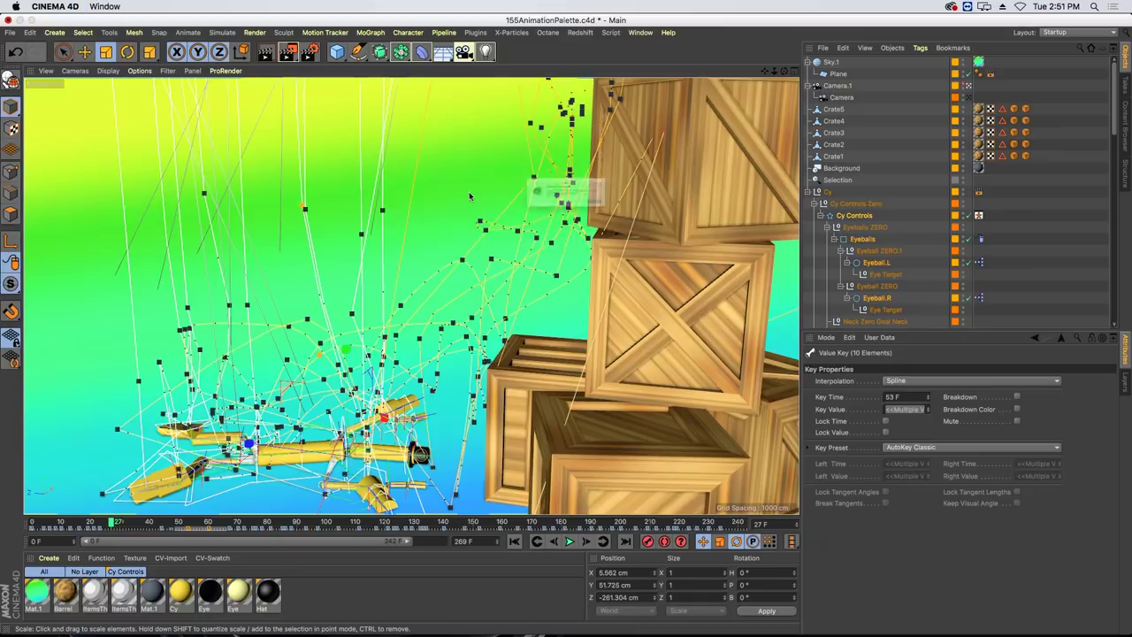
{"action": "left_click", "coordinate": [522, 223]}
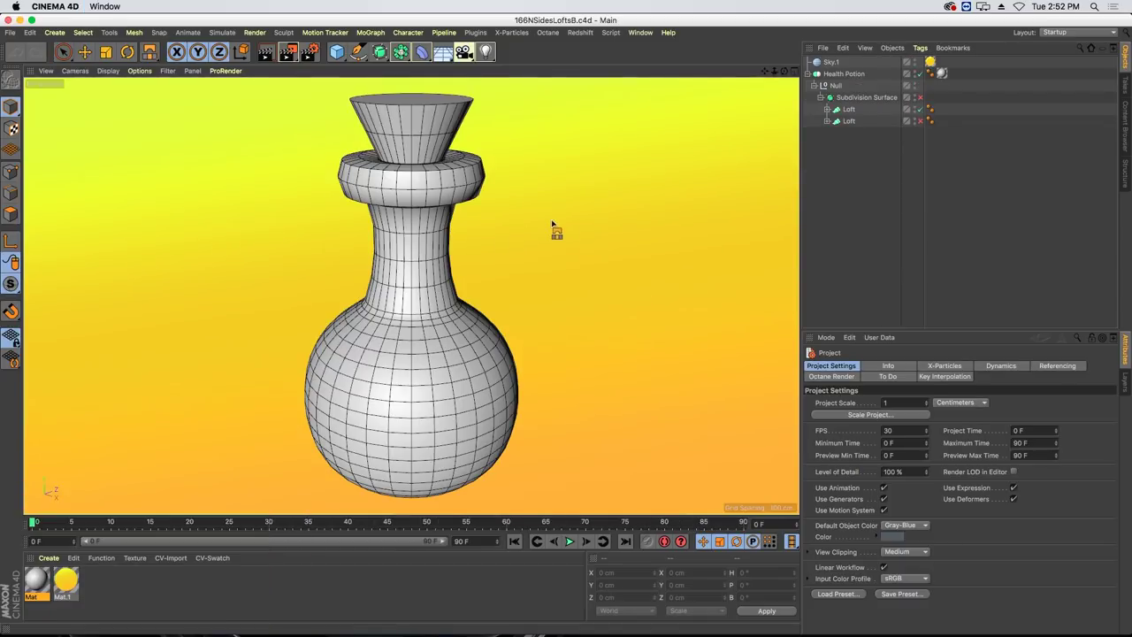
Inspect the circle splines that make up the first Loft by switching the Loft off and back on.
{"action": "left_click_drag", "start_coordinate": [448, 220], "coordinate": [389, 198], "text": "alt"}
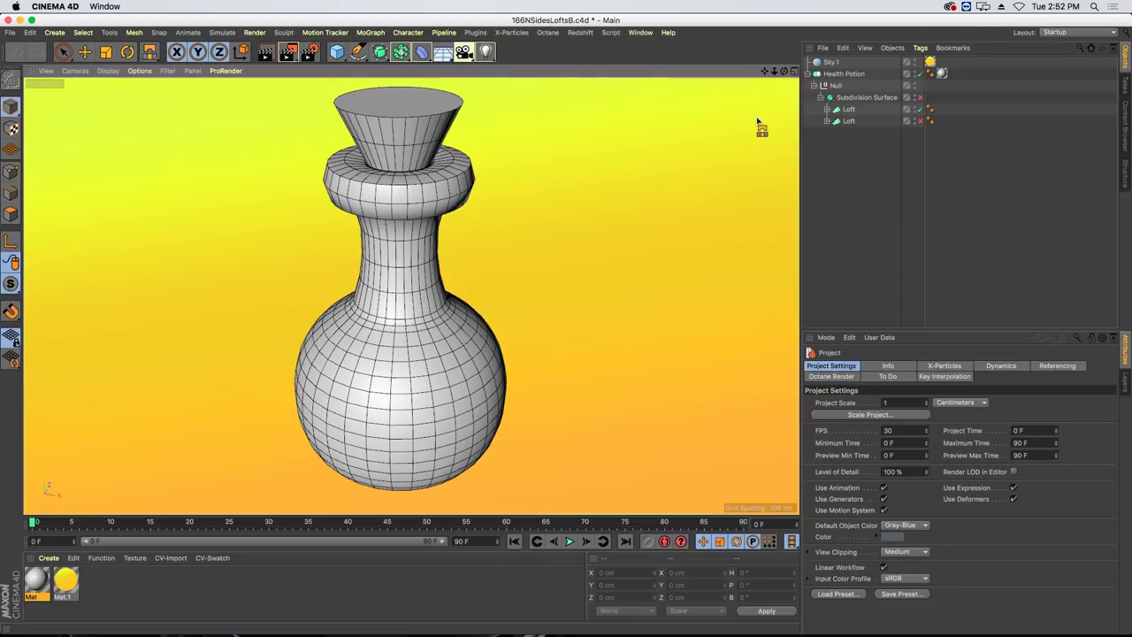
{"action": "left_click", "coordinate": [827, 110]}
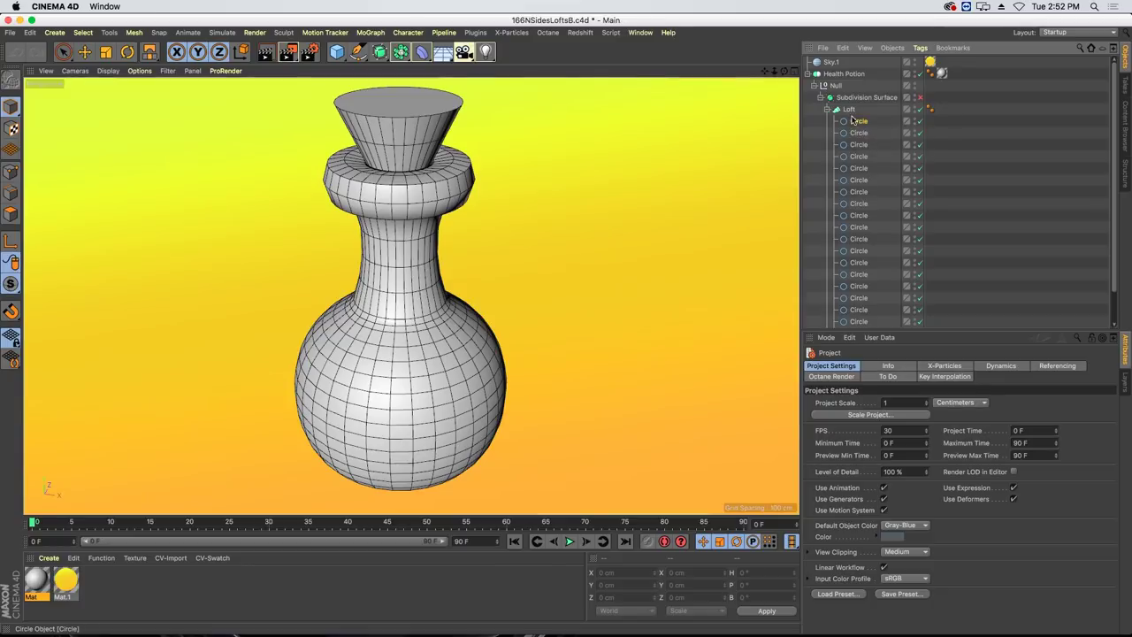
{"action": "left_click", "coordinate": [859, 122]}
{"action": "left_click", "coordinate": [920, 109]}
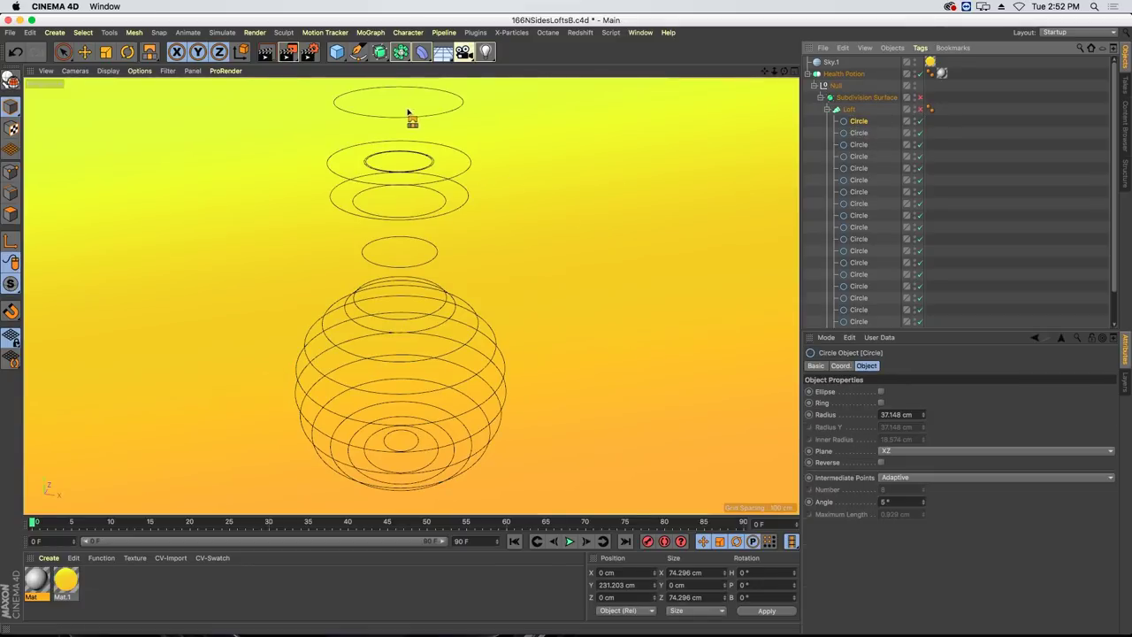
{"action": "left_click", "coordinate": [920, 109]}
{"action": "mouse_move", "coordinate": [446, 283]}
{"action": "left_mouse_down", "text": "alt"}
{"action": "mouse_move", "coordinate": [442, 265]}
{"action": "mouse_move", "coordinate": [456, 314]}
{"action": "mouse_move", "coordinate": [460, 294]}
{"action": "left_mouse_up", "text": "alt"}
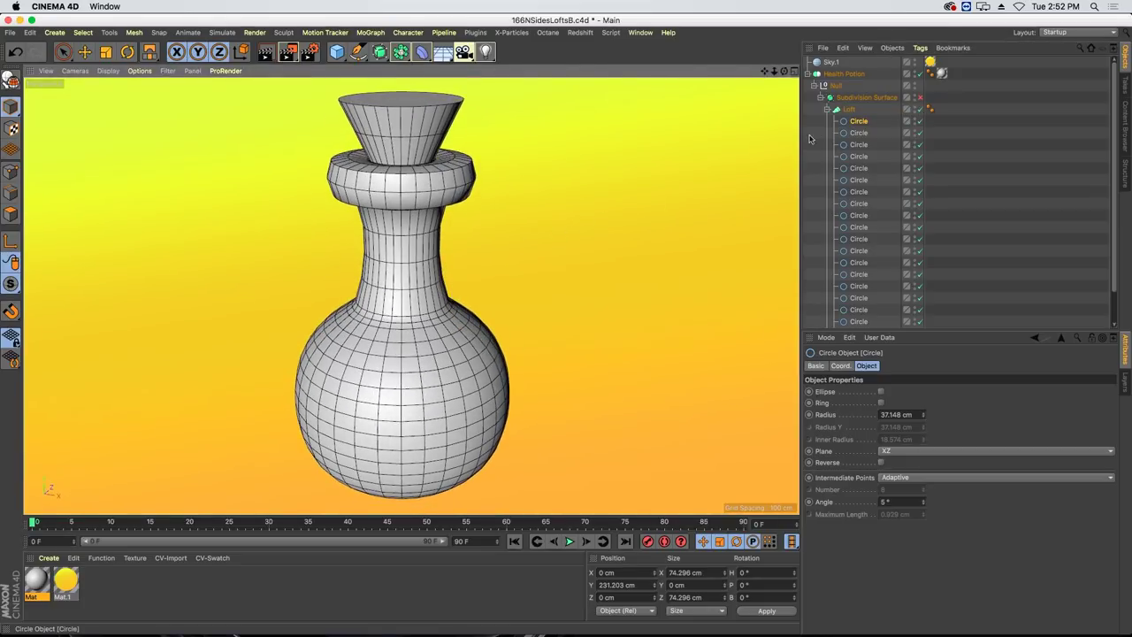
Set the first Loft's Mesh Subdivision U to 6, and raise it to 7.
{"action": "left_click", "coordinate": [850, 109]}
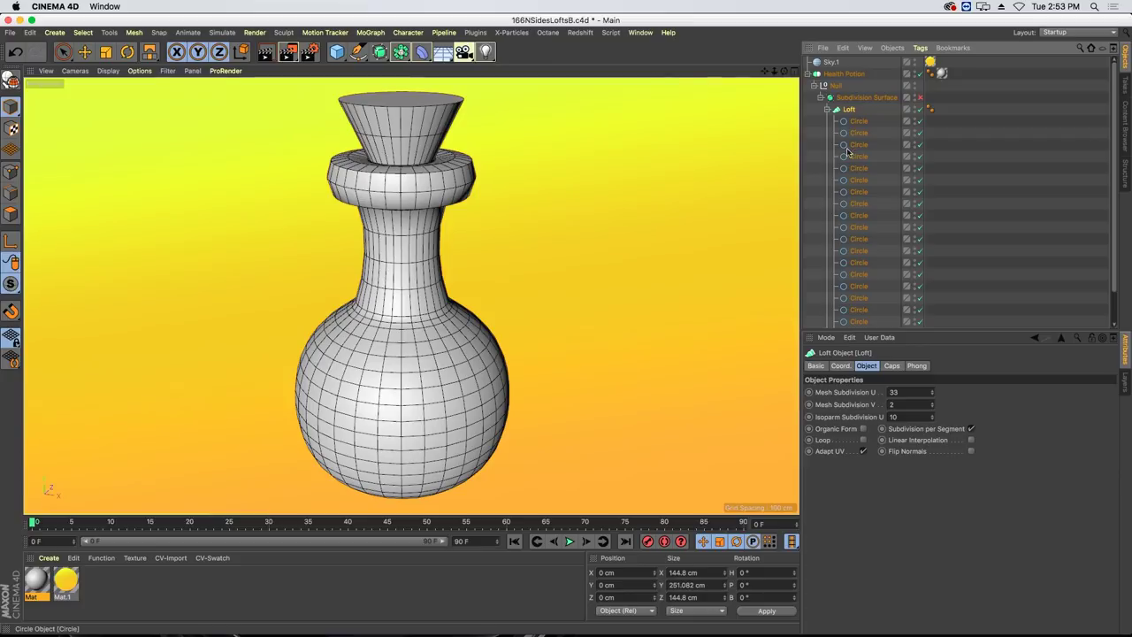
{"action": "left_click", "coordinate": [901, 392]}
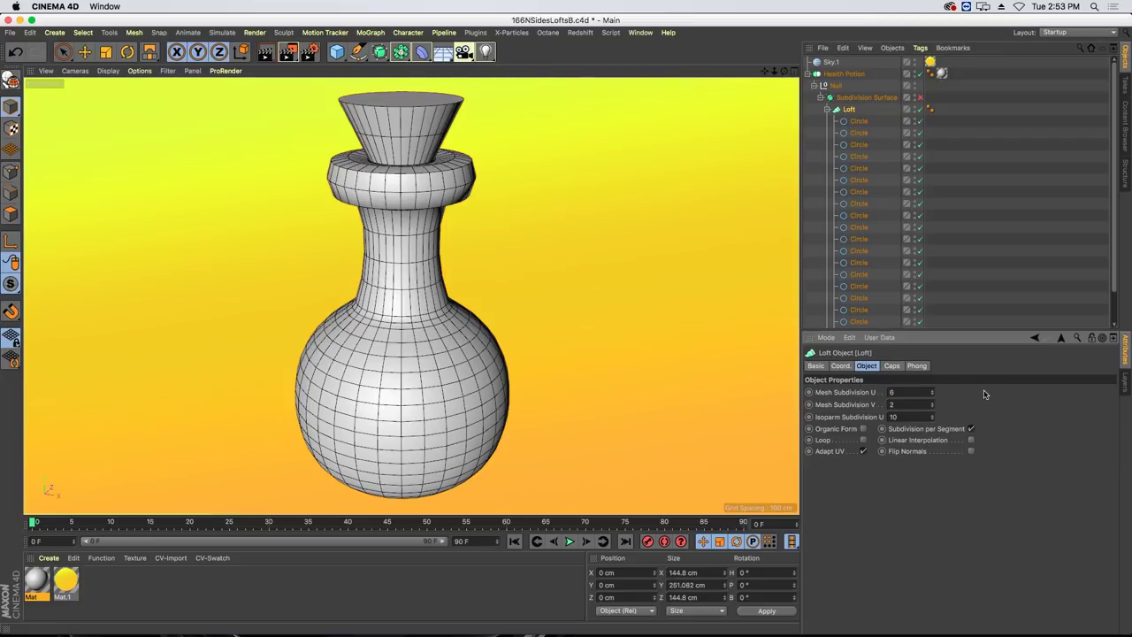
{"action": "type", "text": "6"}
{"action": "key", "text": "Return"}
{"action": "left_click_drag", "start_coordinate": [437, 235], "coordinate": [298, 215], "text": "alt"}
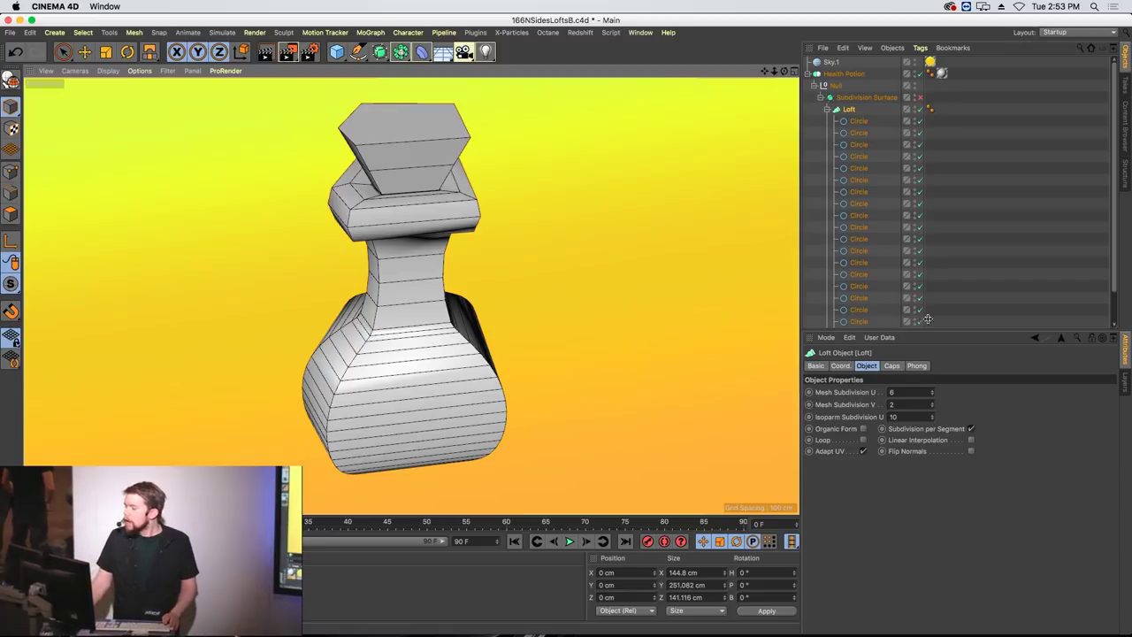
{"action": "left_click", "coordinate": [932, 392]}
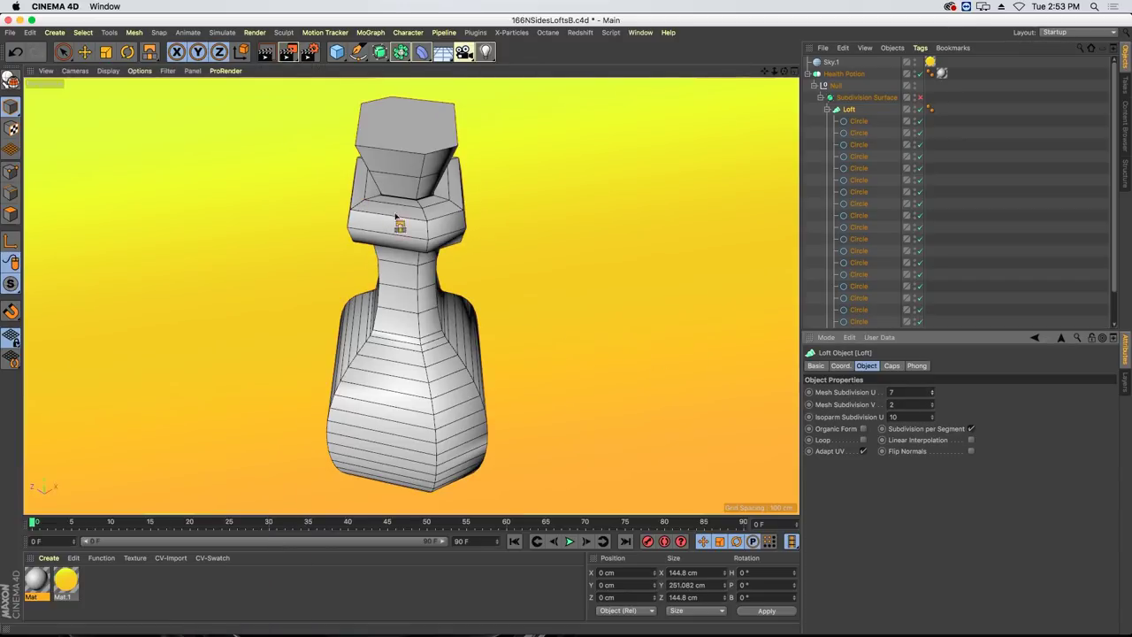
{"action": "left_click_drag", "start_coordinate": [463, 193], "coordinate": [445, 225], "text": "alt"}
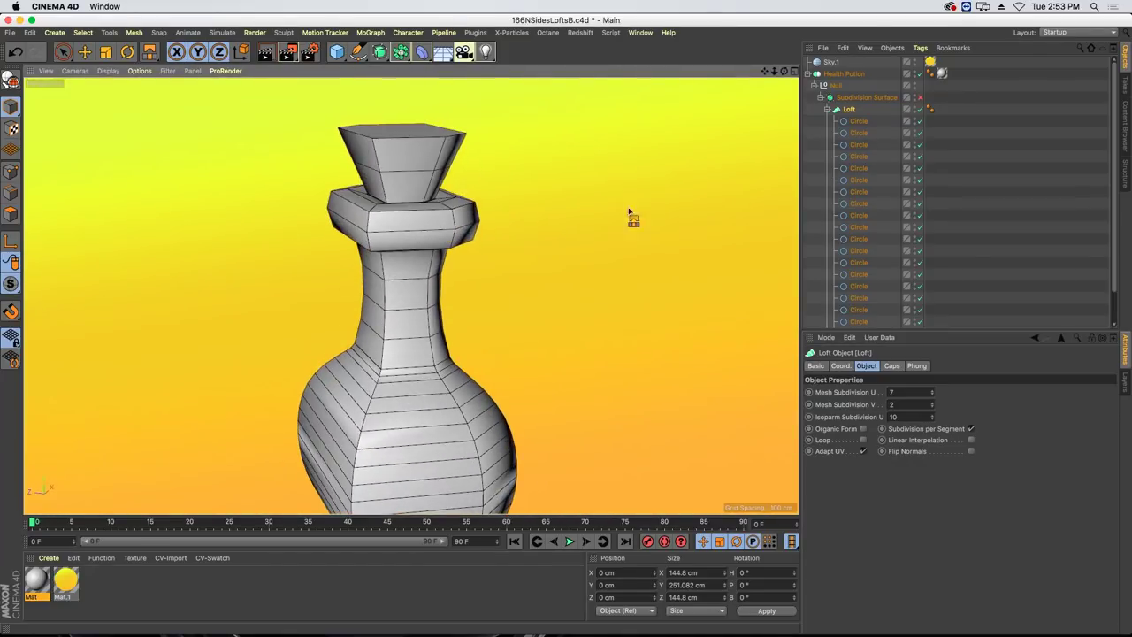
Select all circle splines in the first Loft and set their Intermediate Points to Uniform with Number 9.
{"action": "left_click", "coordinate": [850, 121]}
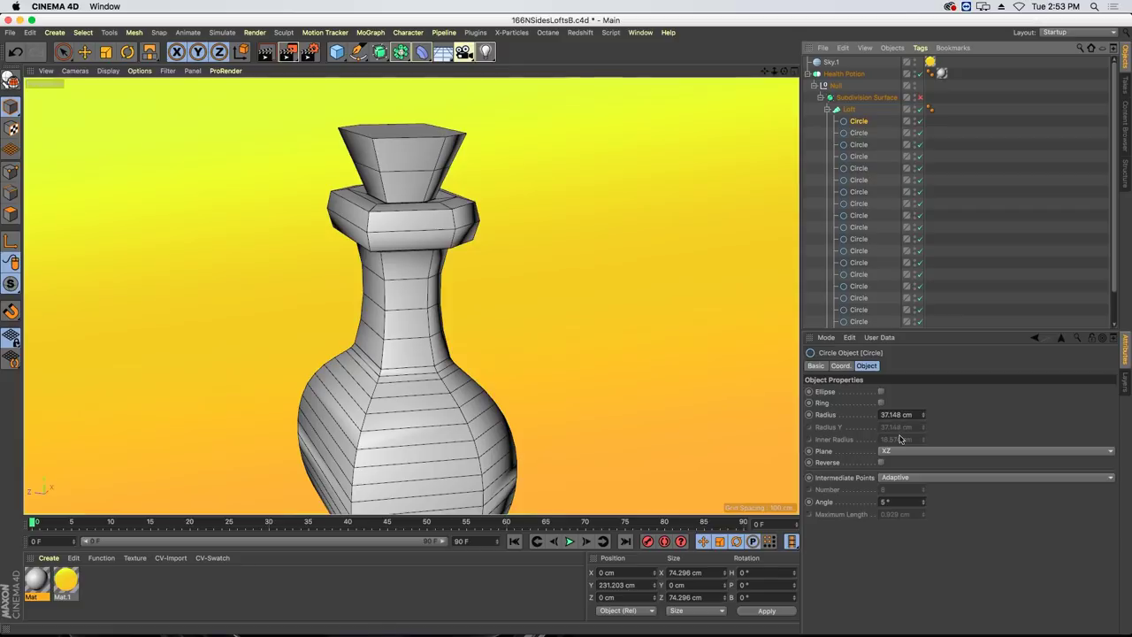
{"action": "left_click", "coordinate": [856, 251], "text": "shift"}
{"action": "scroll", "coordinate": [856, 263], "scroll_direction": "down", "scroll_amount": 1}
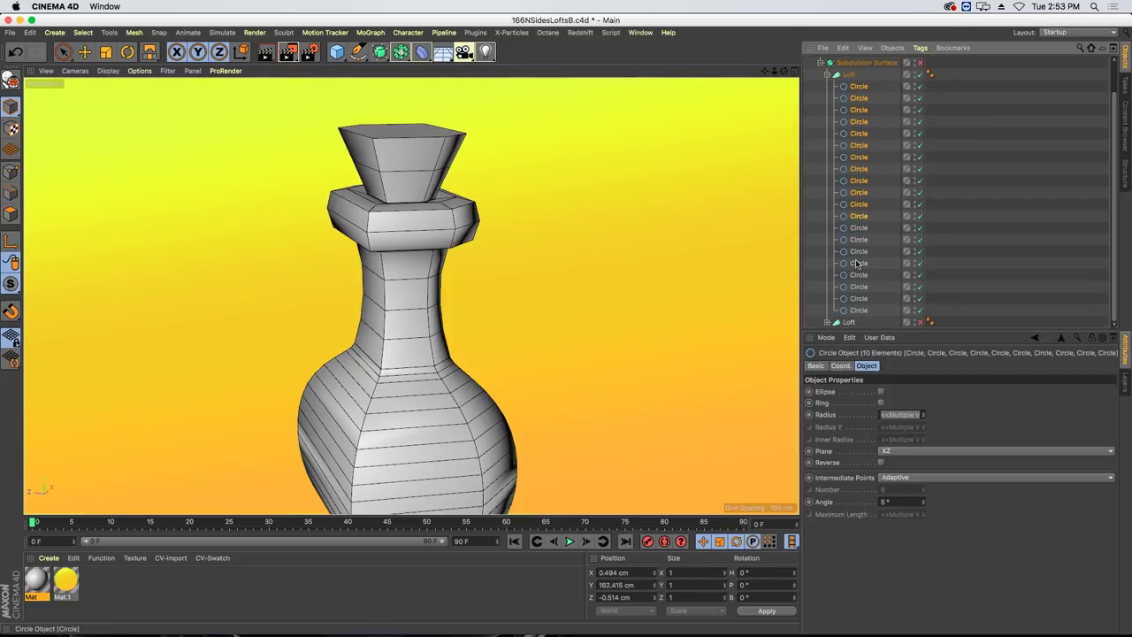
{"action": "left_click", "coordinate": [856, 311], "text": "shift"}
{"action": "left_click", "coordinate": [904, 477]}
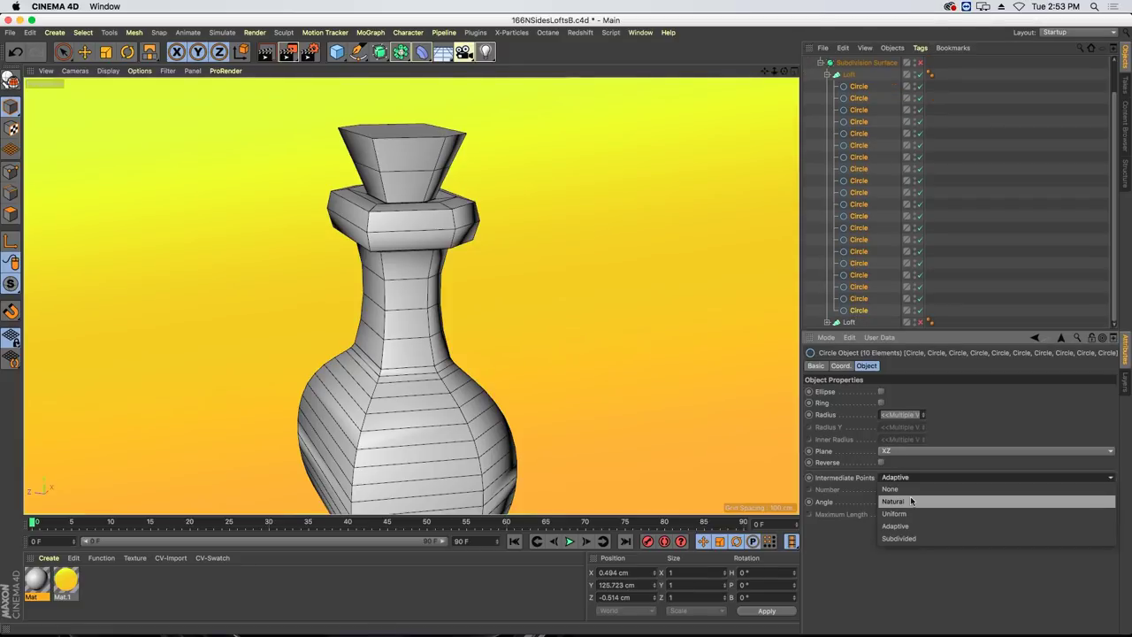
{"action": "left_click", "coordinate": [911, 502]}
{"action": "left_click", "coordinate": [904, 477]}
{"action": "left_click", "coordinate": [910, 514]}
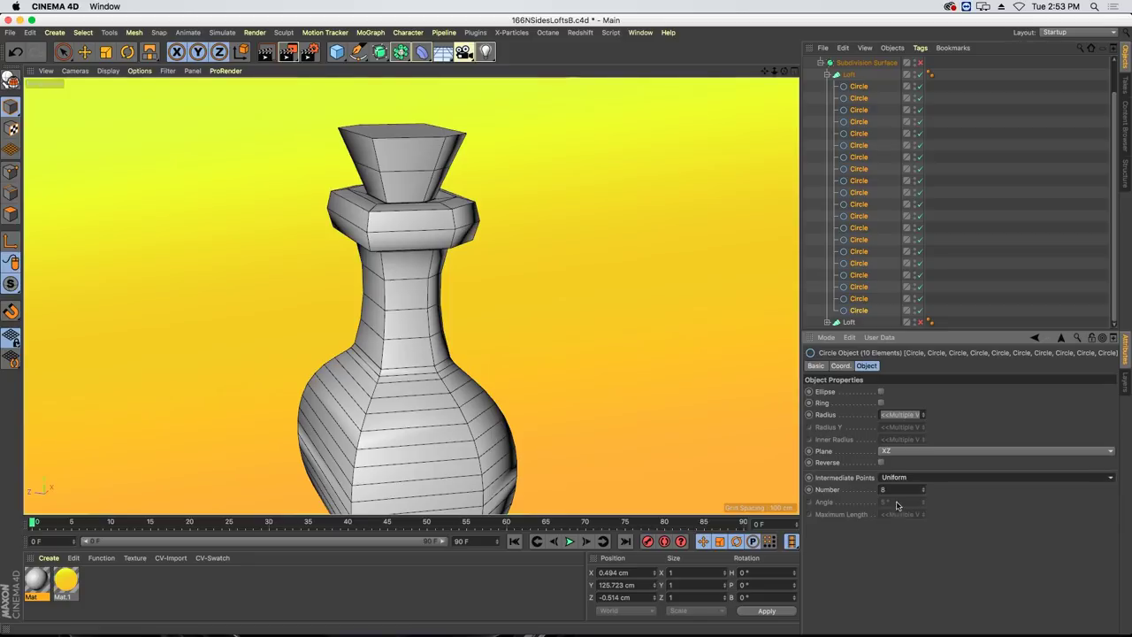
{"action": "left_click", "coordinate": [922, 488]}
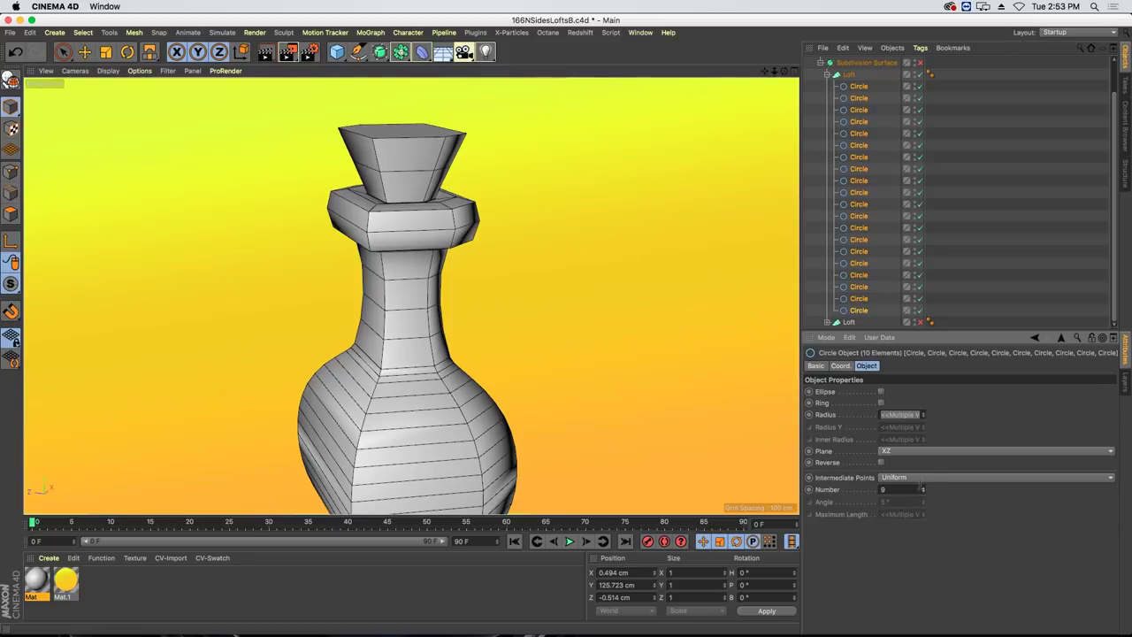
Disable the circle-based Loft and enable the second Loft, expanding it to show its n-Side splines.
{"action": "left_click", "coordinate": [827, 75]}
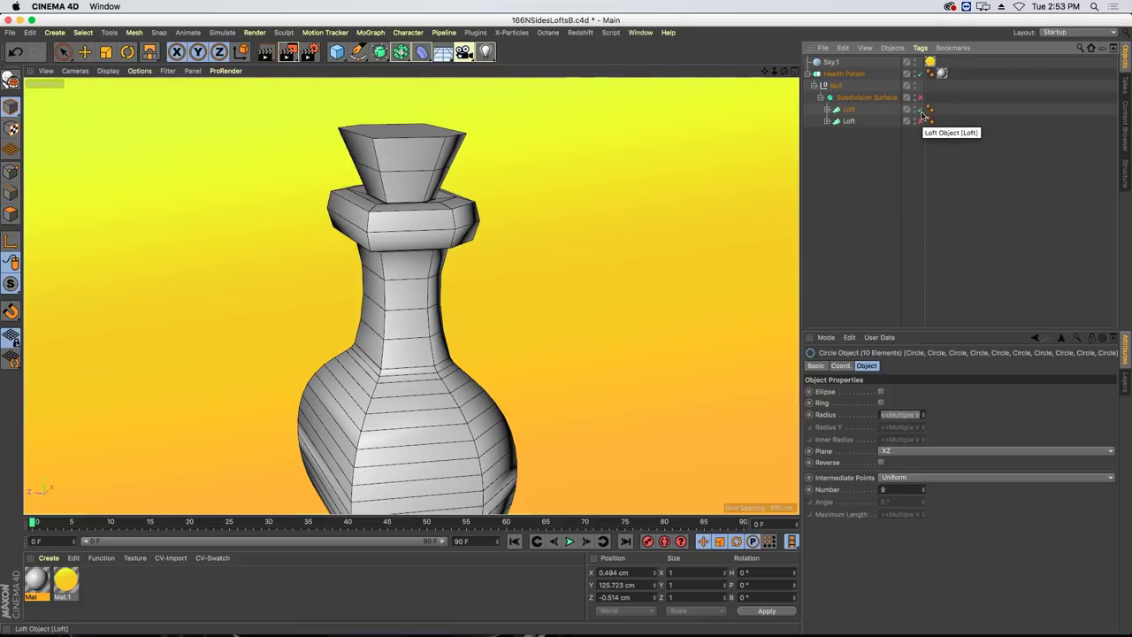
{"action": "left_click", "coordinate": [827, 108]}
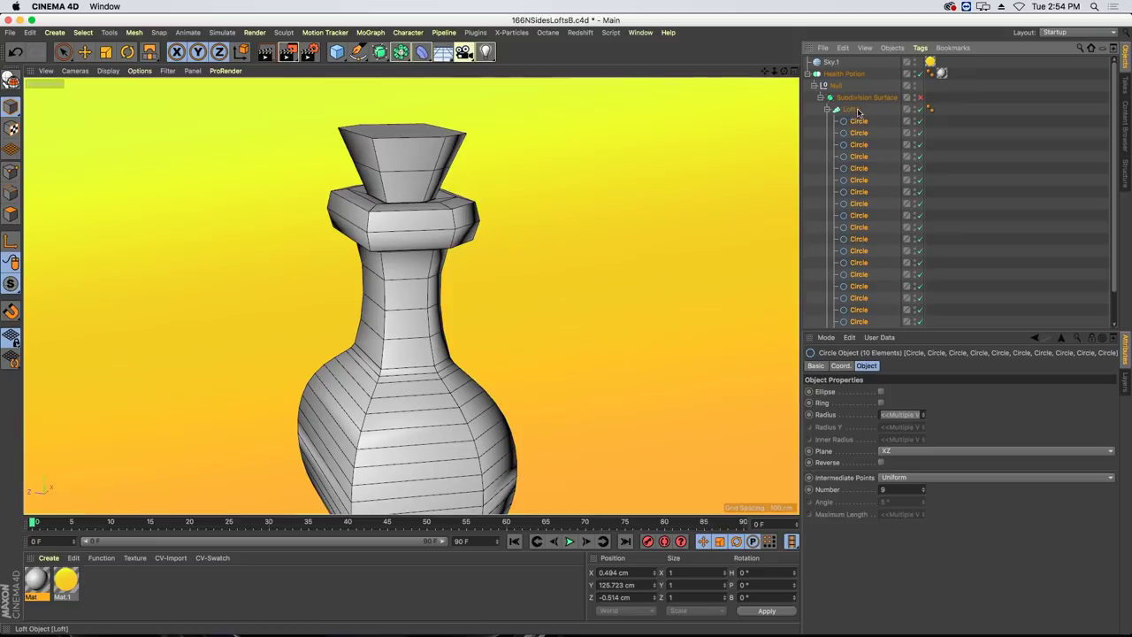
{"action": "left_click", "coordinate": [920, 110]}
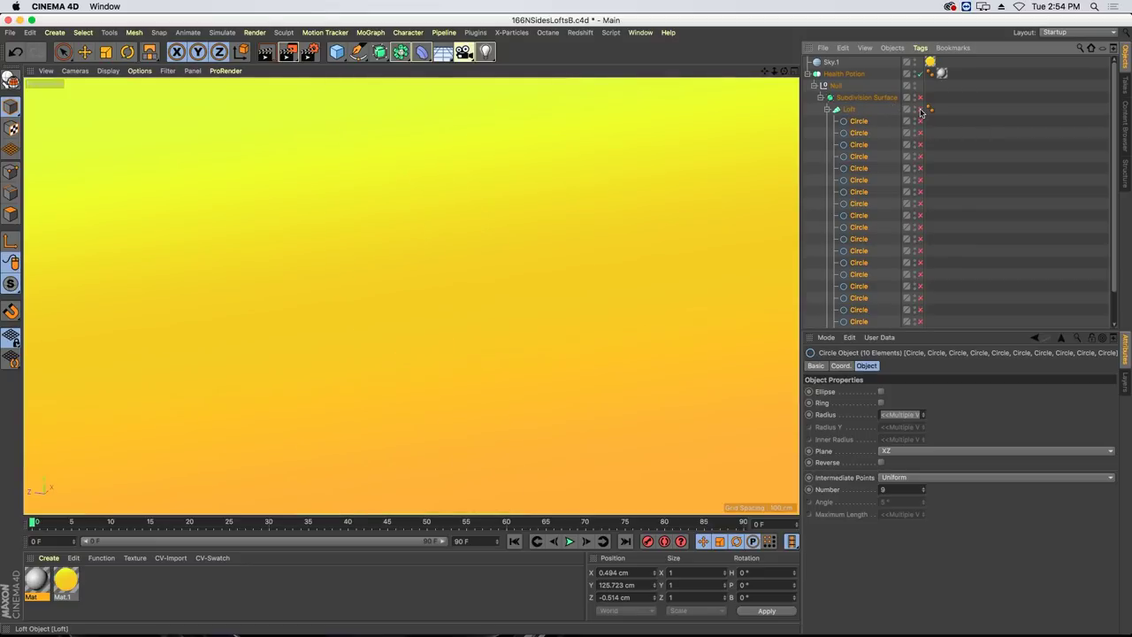
{"action": "left_click", "coordinate": [919, 110]}
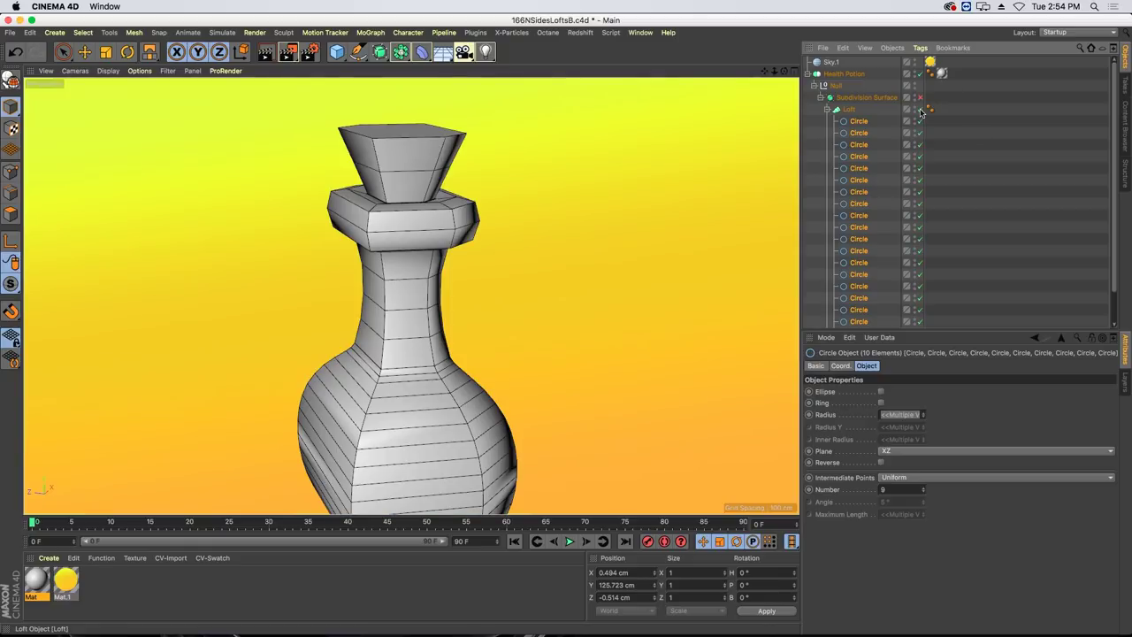
{"action": "left_click", "coordinate": [827, 109]}
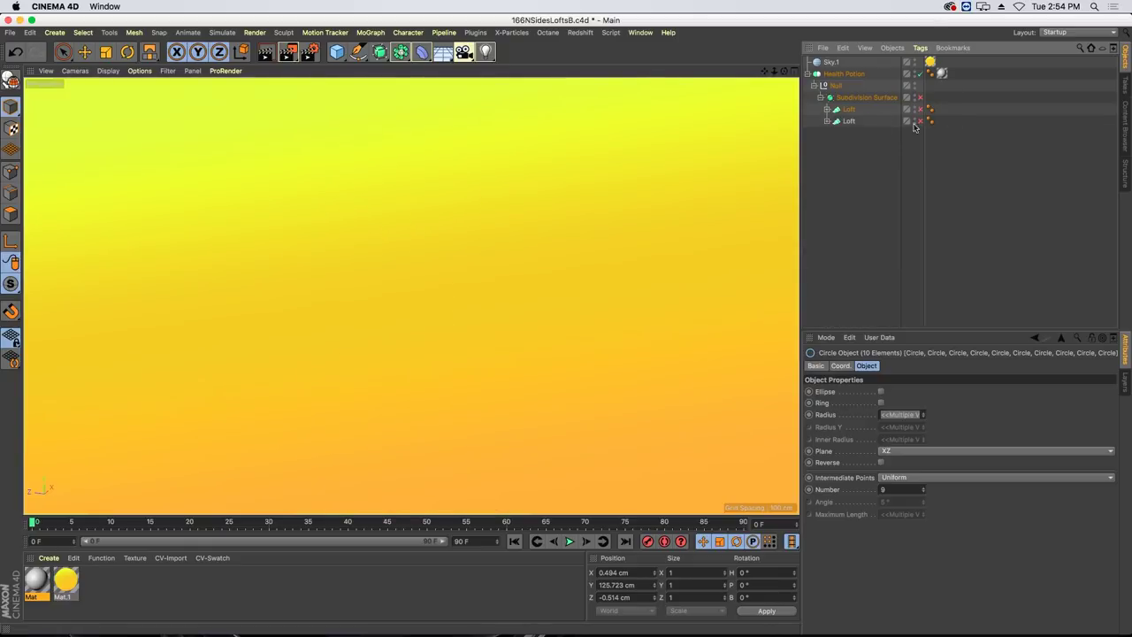
{"action": "left_click", "coordinate": [827, 121]}
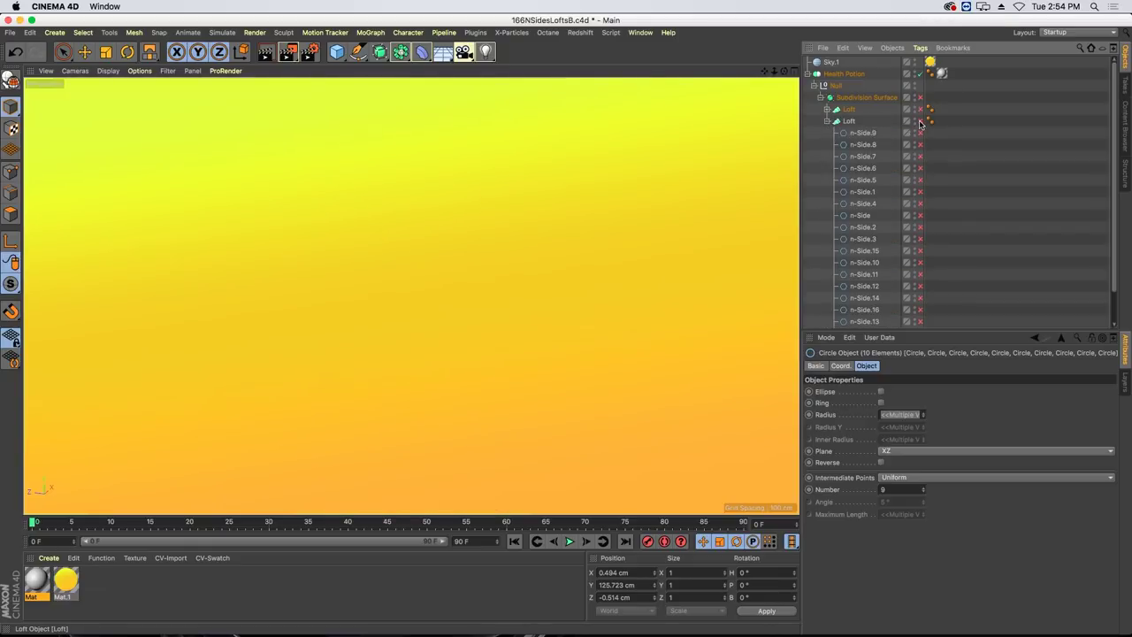
{"action": "left_click", "coordinate": [920, 122]}
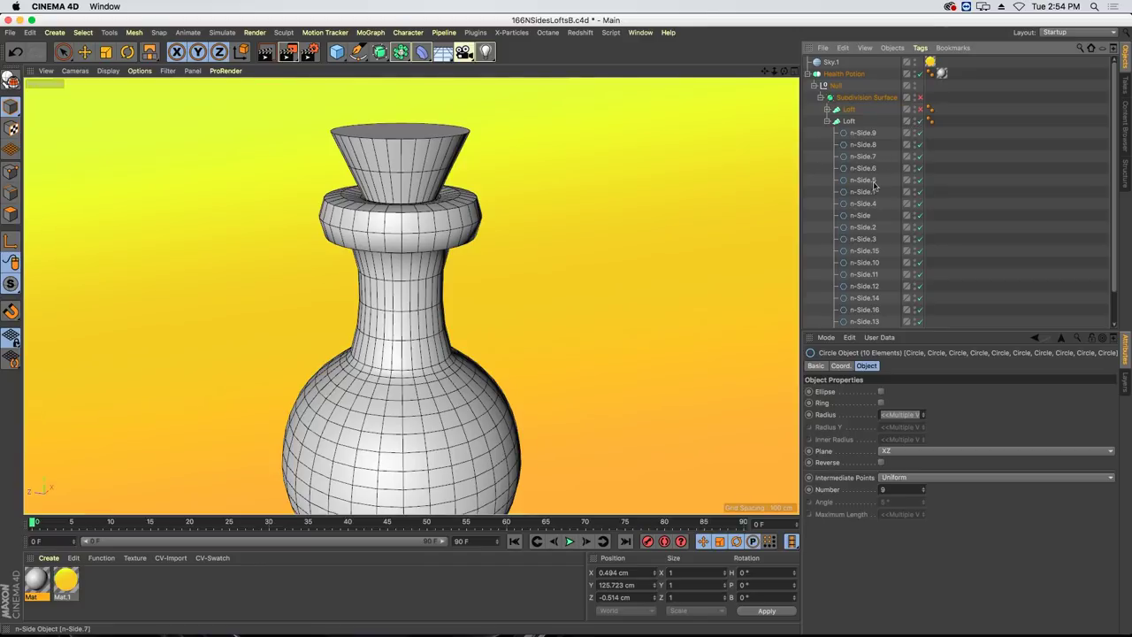
Select all n-Side splines and inspect them from above with their Loft temporarily disabled.
{"action": "left_click", "coordinate": [867, 134]}
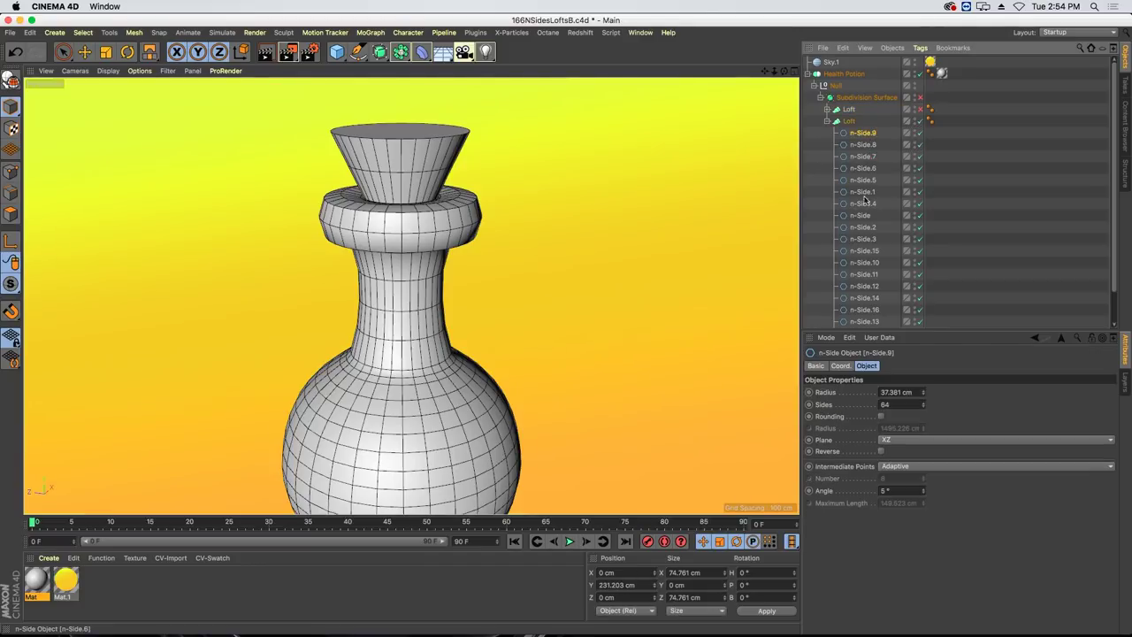
{"action": "scroll", "coordinate": [865, 237], "scroll_direction": "down", "scroll_amount": 1}
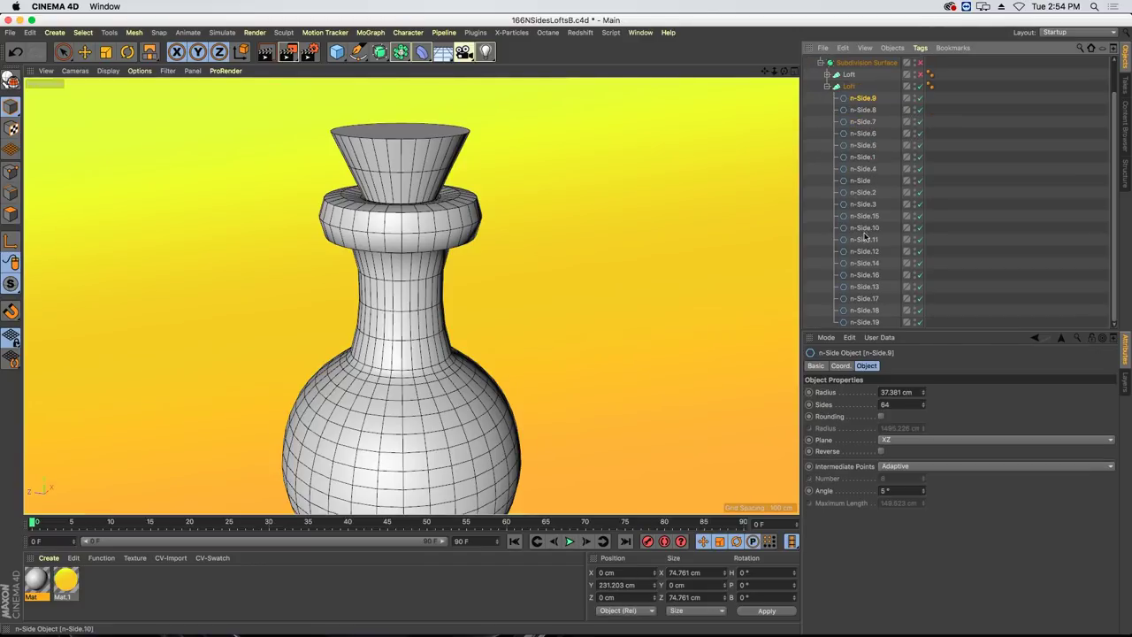
{"action": "left_click", "coordinate": [920, 85]}
{"action": "left_click", "coordinate": [864, 322], "text": "shift"}
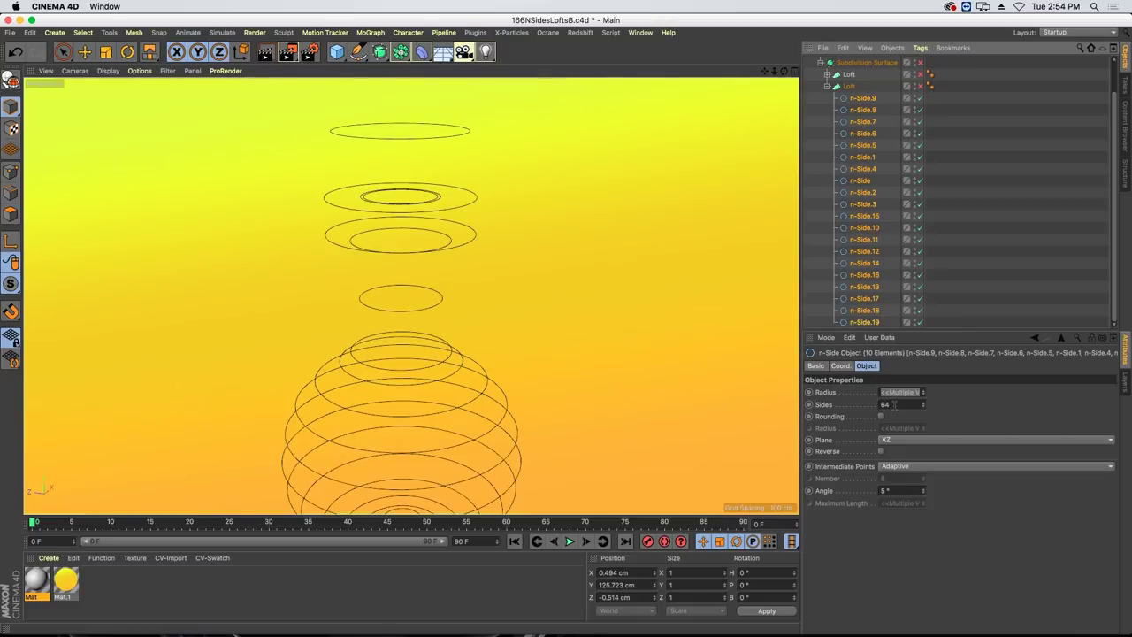
{"action": "left_click_drag", "start_coordinate": [410, 303], "coordinate": [420, 256], "text": "alt"}
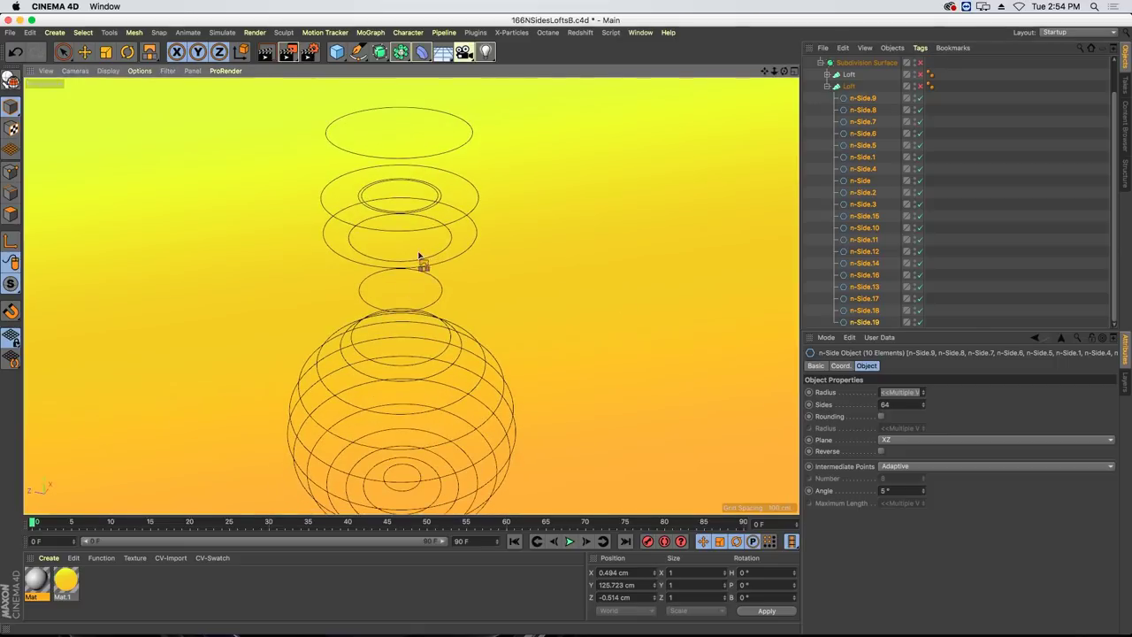
{"action": "left_click", "coordinate": [920, 85]}
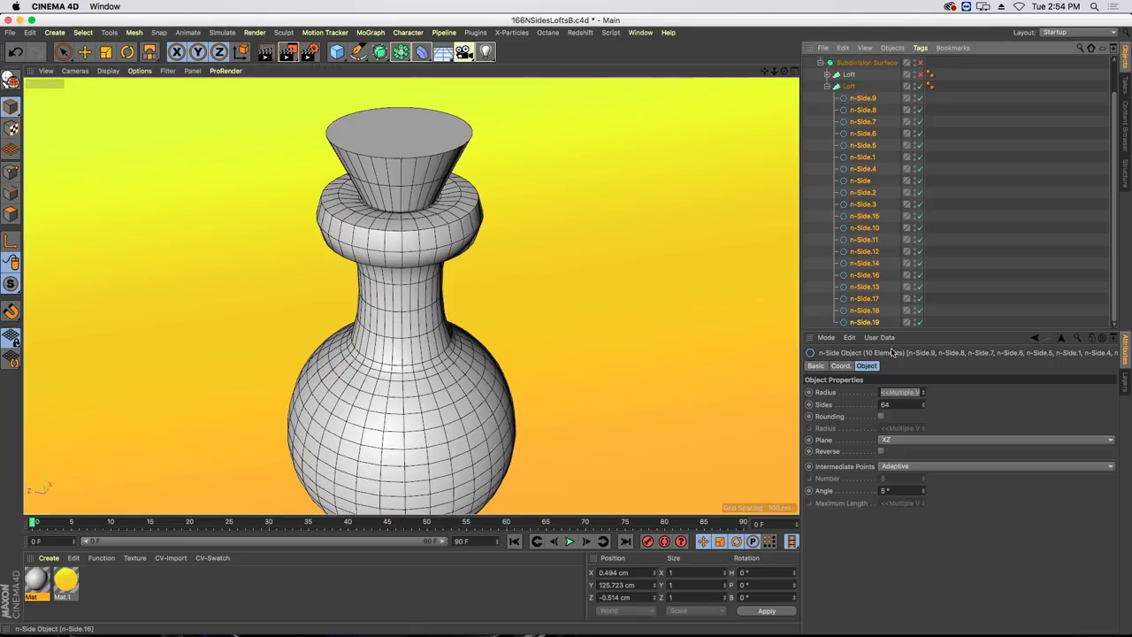
Set the Mesh Subdivision U of the n-Side Loft to 7.
{"action": "left_click", "coordinate": [849, 86]}
{"action": "double_click", "coordinate": [907, 390]}
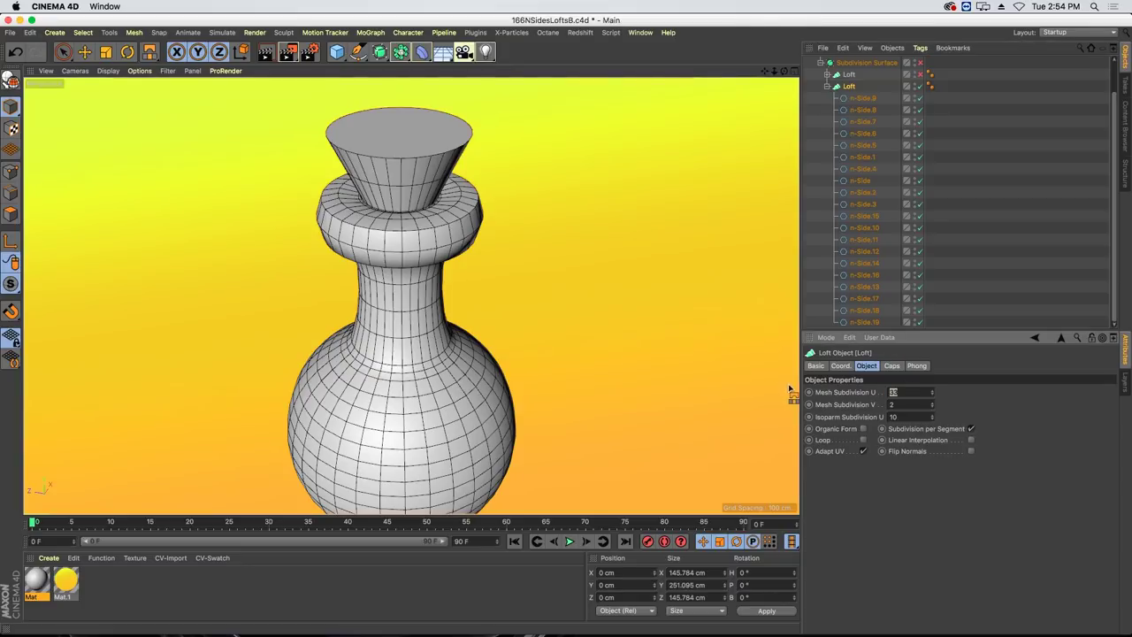
{"action": "key", "text": "Return"}
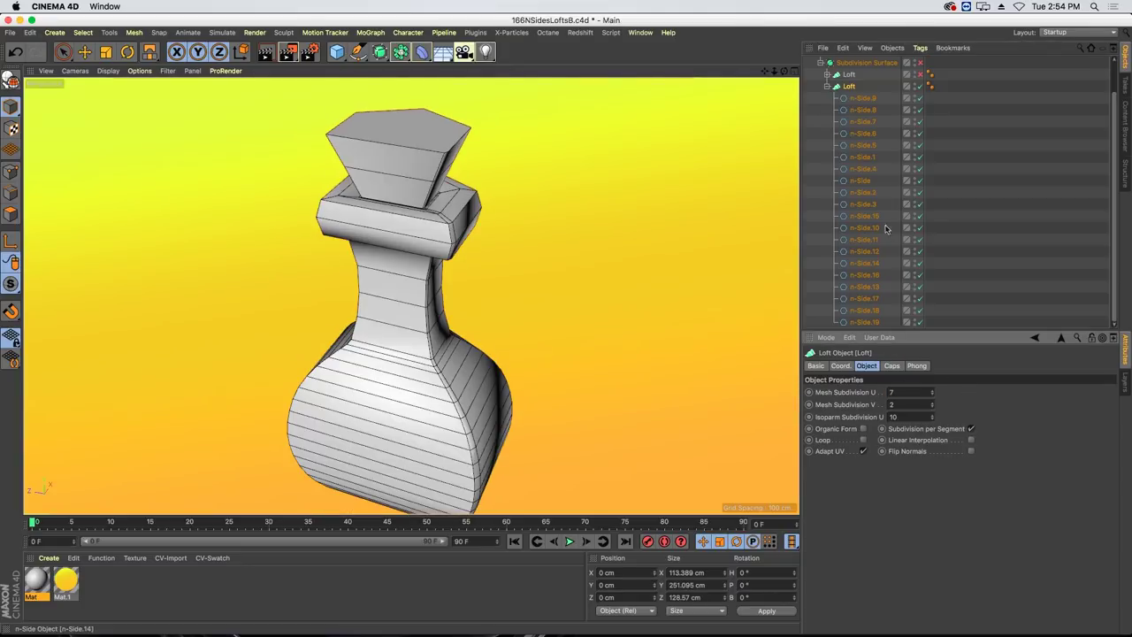
Select every n-Side spline from n-Side.9 to n-Side.19, set Sides to 6, and keep their Loft enabled.
{"action": "left_click", "coordinate": [856, 100]}
{"action": "scroll", "coordinate": [884, 247], "scroll_direction": "up", "scroll_amount": 1}
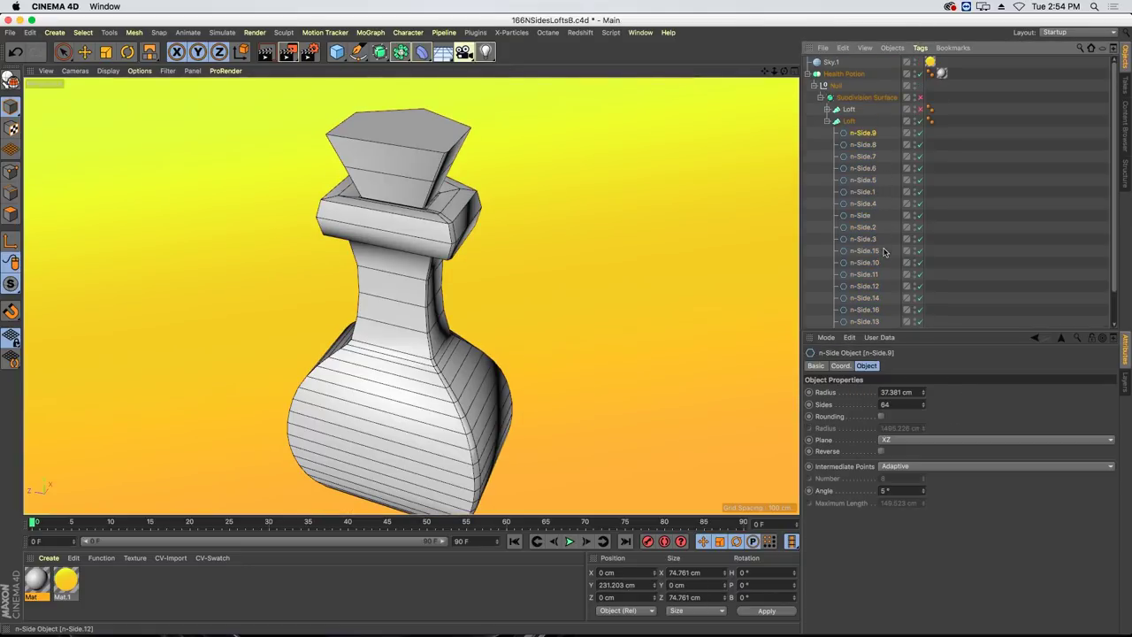
{"action": "scroll", "coordinate": [872, 318], "scroll_direction": "down", "scroll_amount": 1}
{"action": "left_click", "coordinate": [871, 322], "text": "shift"}
{"action": "double_click", "coordinate": [899, 404]}
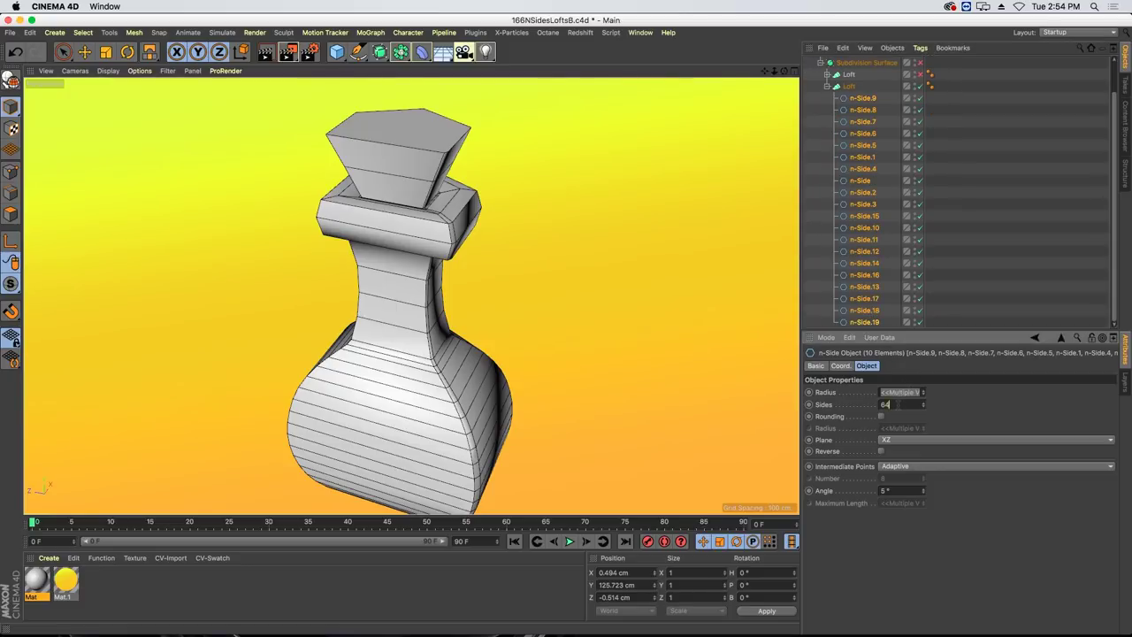
{"action": "type", "text": "6"}
{"action": "key", "text": "Return"}
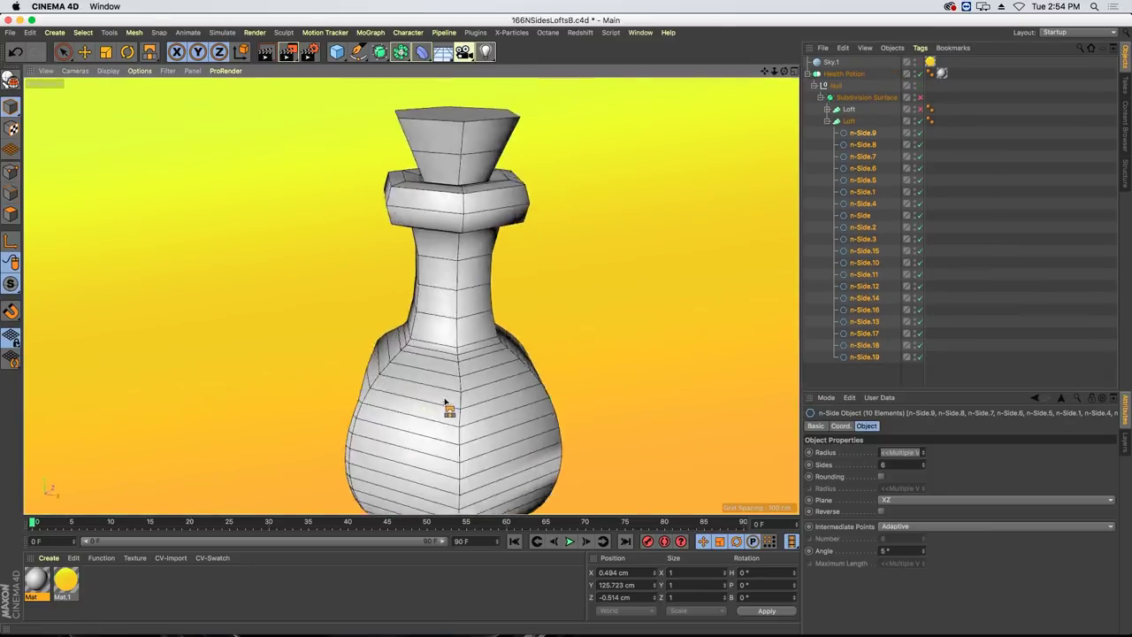
{"action": "mouse_move", "coordinate": [449, 404]}
{"action": "left_mouse_down", "text": "alt"}
{"action": "mouse_move", "coordinate": [422, 294]}
{"action": "mouse_move", "coordinate": [404, 313]}
{"action": "mouse_move", "coordinate": [268, 301]}
{"action": "mouse_move", "coordinate": [445, 374]}
{"action": "mouse_move", "coordinate": [438, 301]}
{"action": "left_mouse_up", "text": "alt"}
{"action": "left_click_drag", "start_coordinate": [402, 187], "coordinate": [561, 156], "text": "alt"}
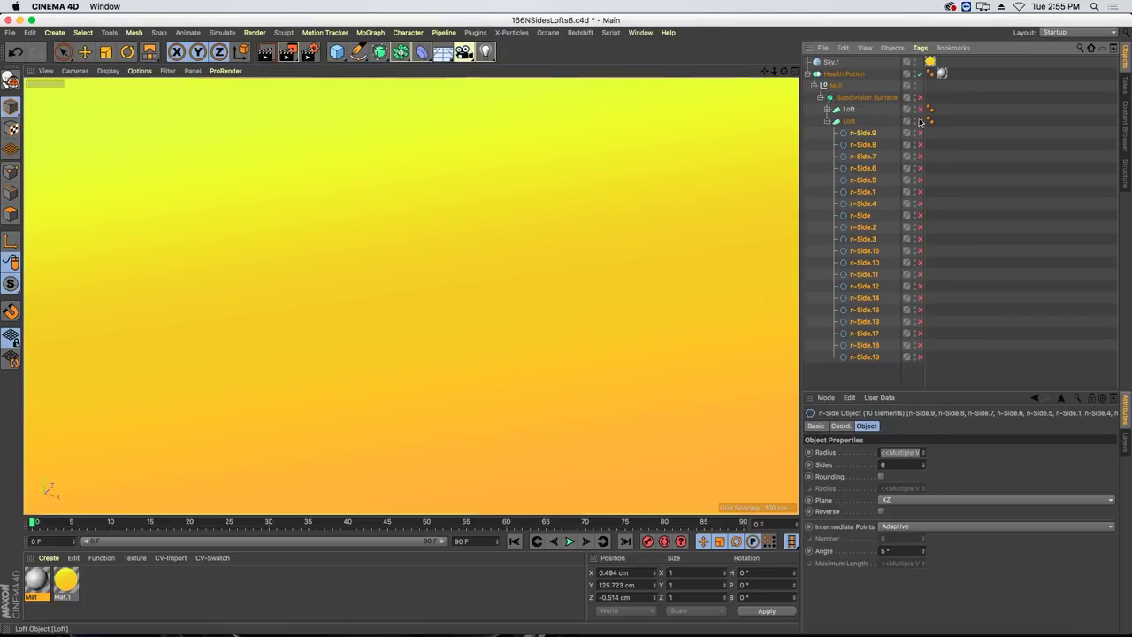
{"action": "left_click", "coordinate": [920, 121]}
Try a Mesh Subdivision V of 17 on the n-Side Loft and return it to 2.
{"action": "left_click", "coordinate": [849, 121]}
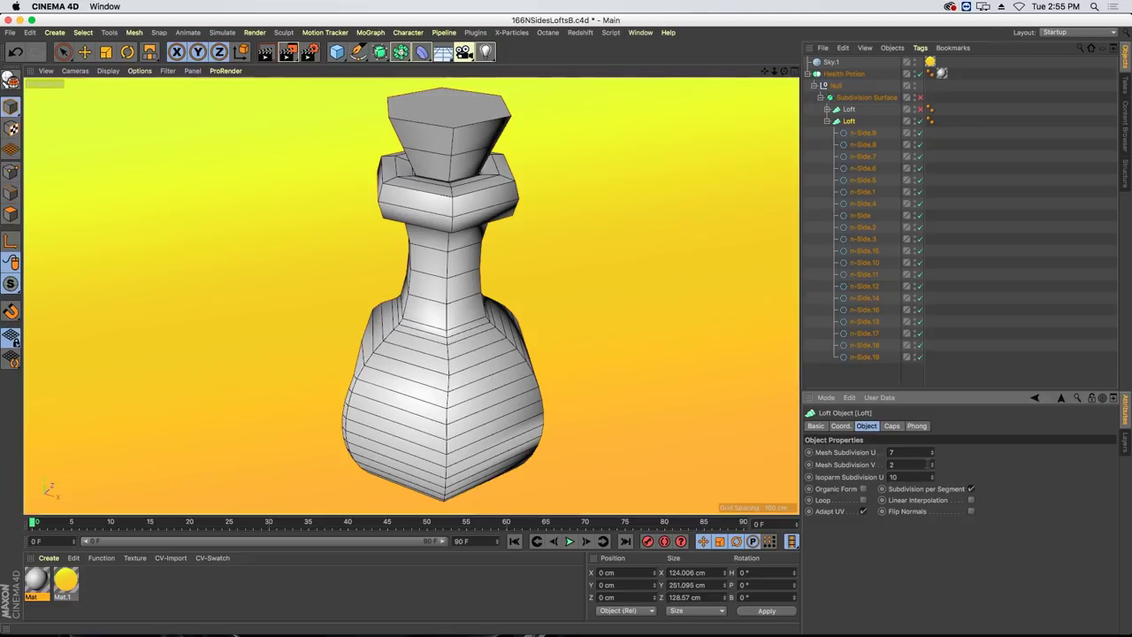
{"action": "left_click_drag", "start_coordinate": [931, 466], "coordinate": [932, 450]}
{"action": "left_click_drag", "start_coordinate": [455, 304], "coordinate": [457, 274], "text": "alt"}
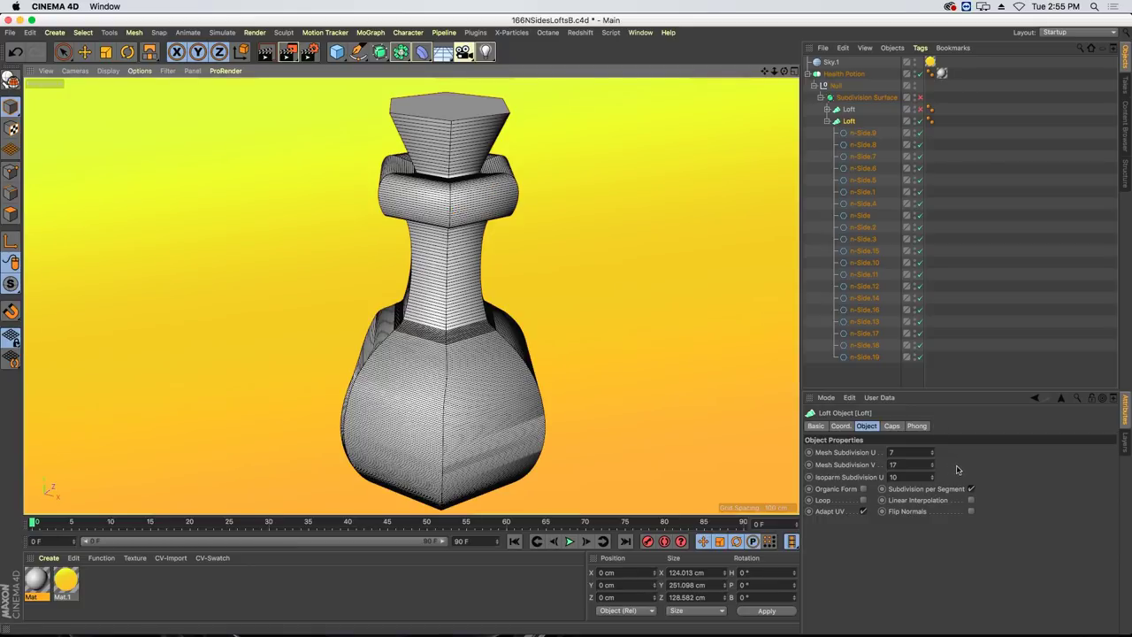
{"action": "left_click_drag", "start_coordinate": [933, 469], "coordinate": [885, 469]}
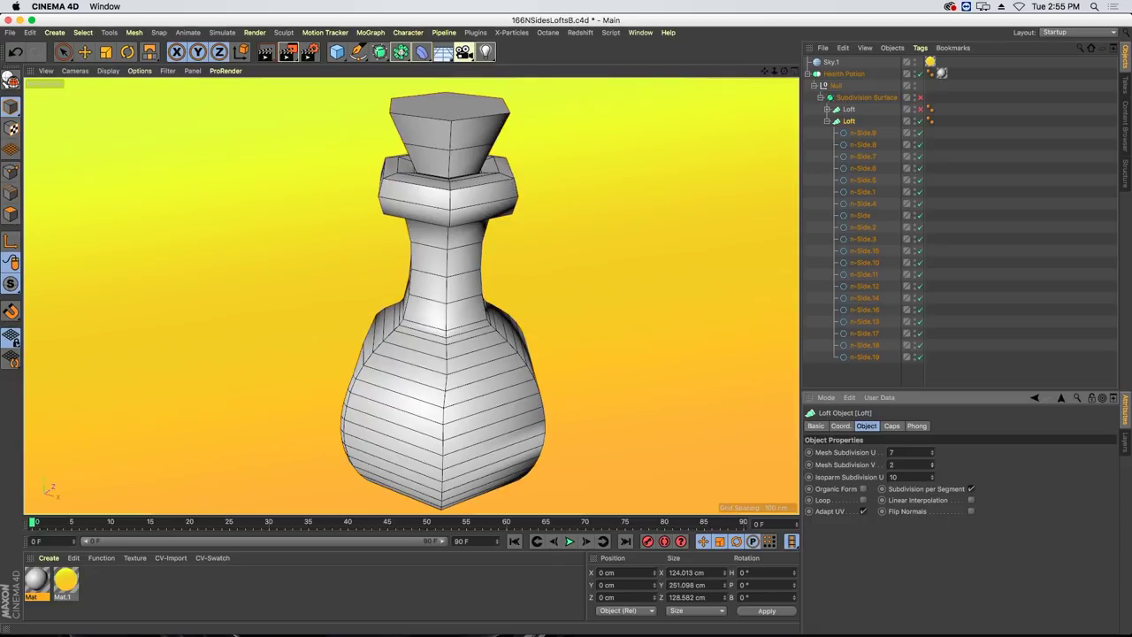
Turn off Subdivision per Segment on the n-Side Loft, leaving the Loft enabled.
{"action": "left_click", "coordinate": [920, 121]}
{"action": "left_click", "coordinate": [920, 121]}
{"action": "left_click", "coordinate": [919, 121]}
{"action": "left_click", "coordinate": [920, 121]}
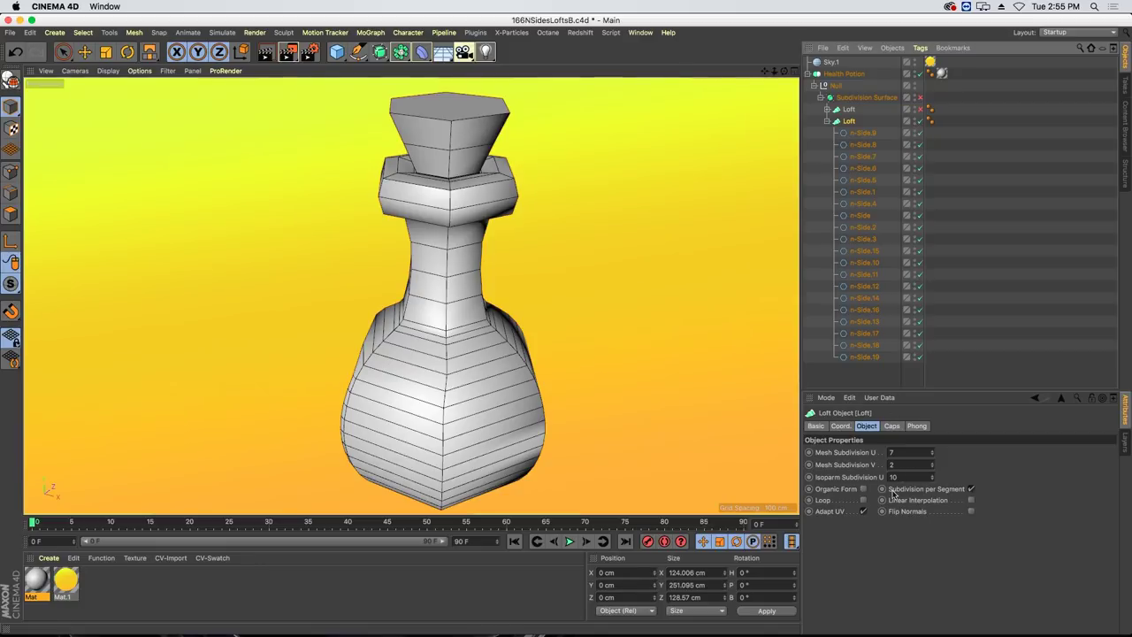
{"action": "left_click", "coordinate": [971, 490]}
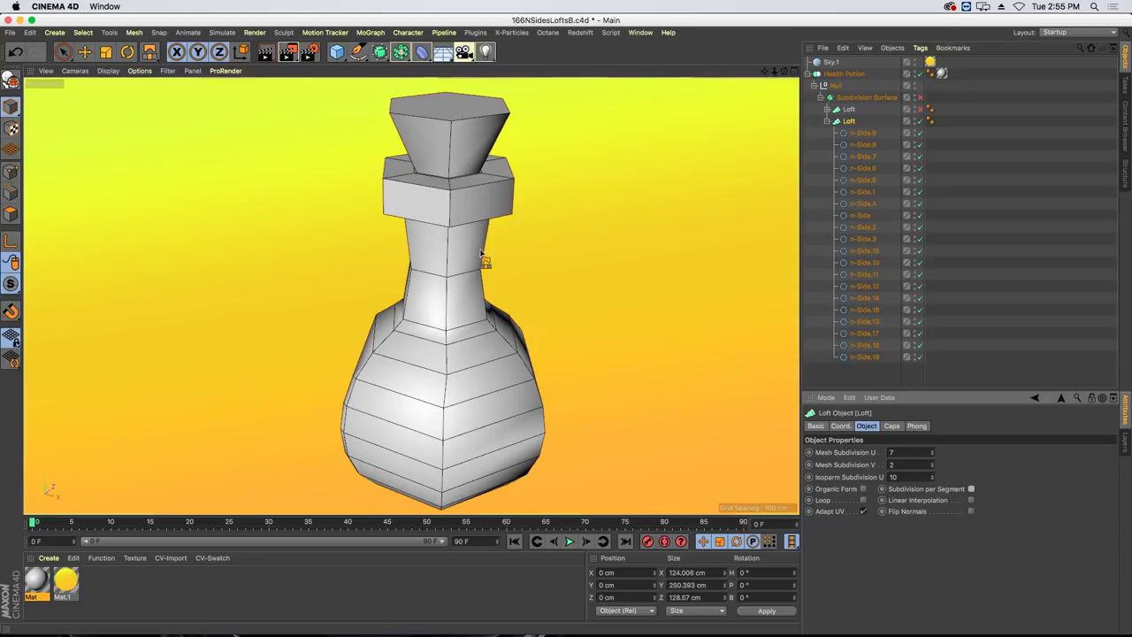
{"action": "left_click_drag", "start_coordinate": [477, 405], "coordinate": [518, 387], "text": "alt"}
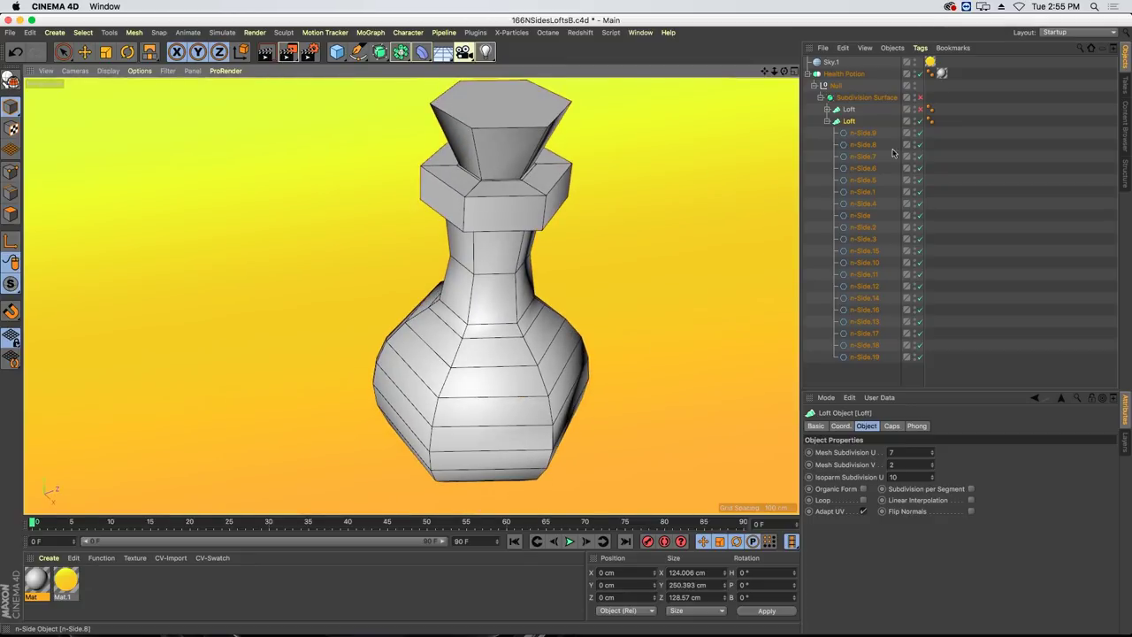
Set the Mesh Subdivision U of the n-Side Loft to 60.
{"action": "left_click", "coordinate": [907, 454]}
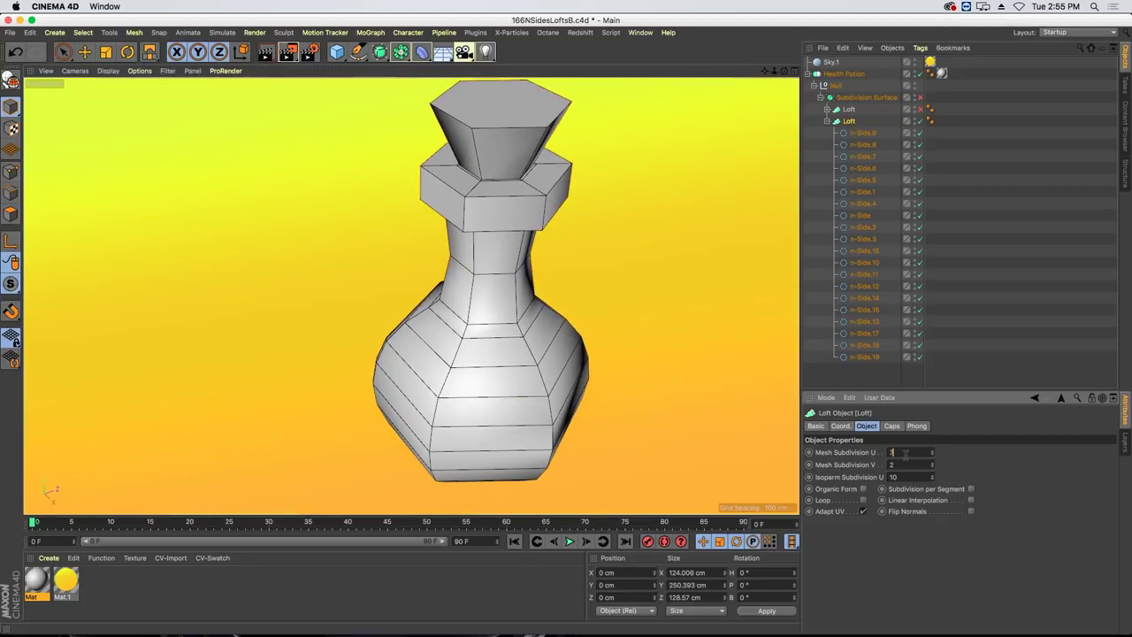
{"action": "type", "text": "60"}
{"action": "key", "text": "Return"}
Select every n-Side spline from n-Side.9 to n-Side.19 and set Sides to 64.
{"action": "left_click", "coordinate": [864, 133]}
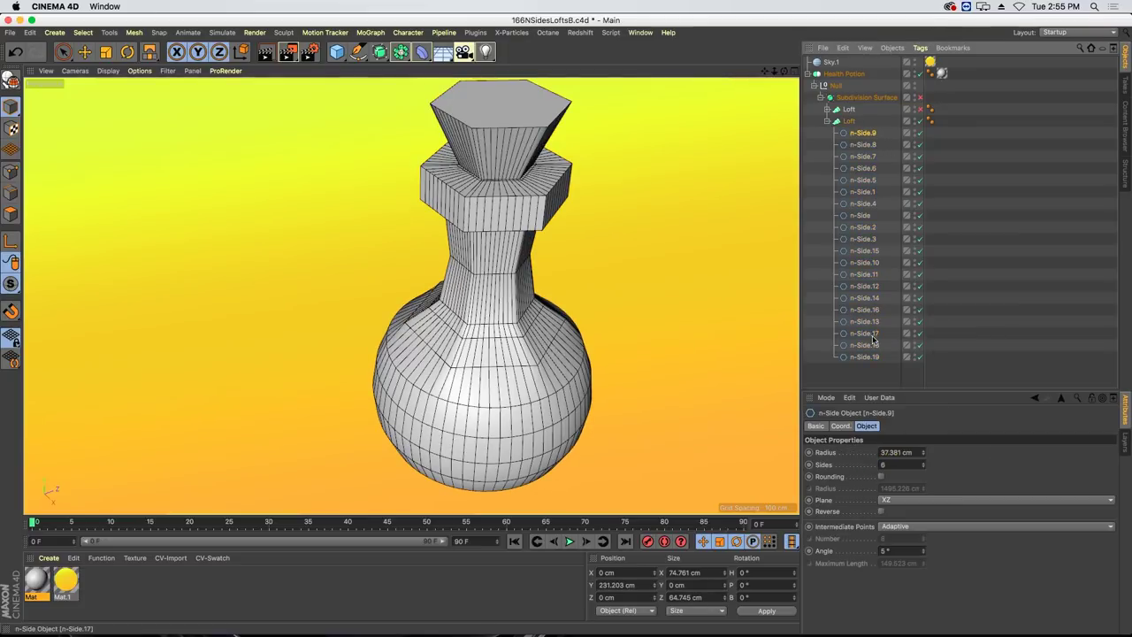
{"action": "left_click", "coordinate": [864, 357], "text": "shift"}
{"action": "left_click", "coordinate": [896, 466]}
{"action": "type", "text": "64"}
{"action": "key", "text": "Return"}
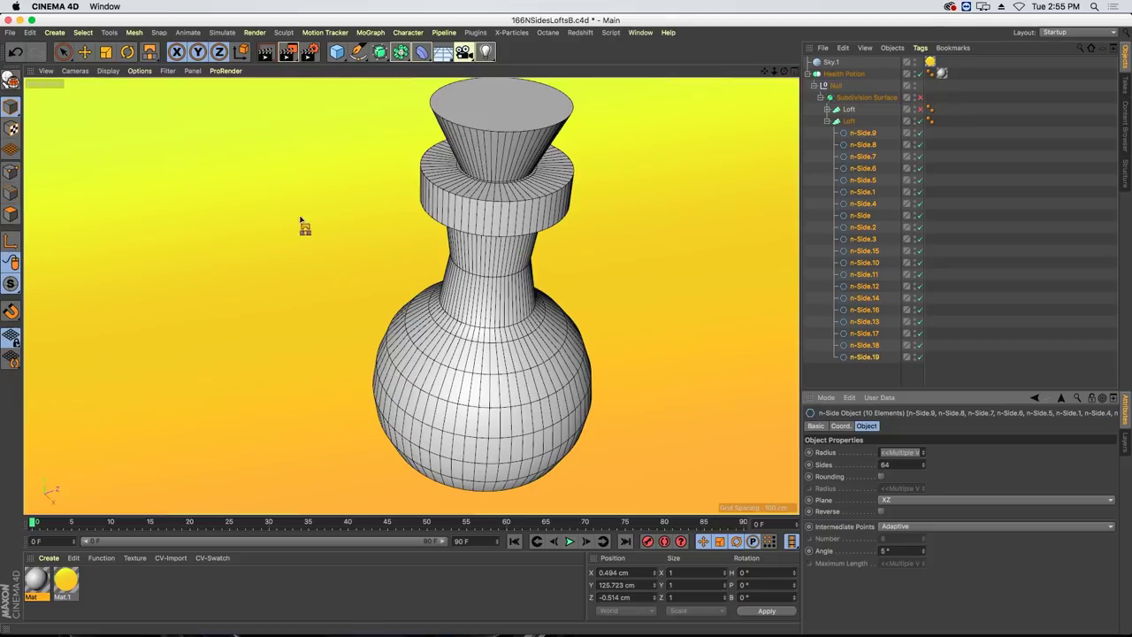
Close the potion bottle project without saving and render a preview of the 177ProximalFalloffB village map.
{"action": "key", "text": "super+w"}
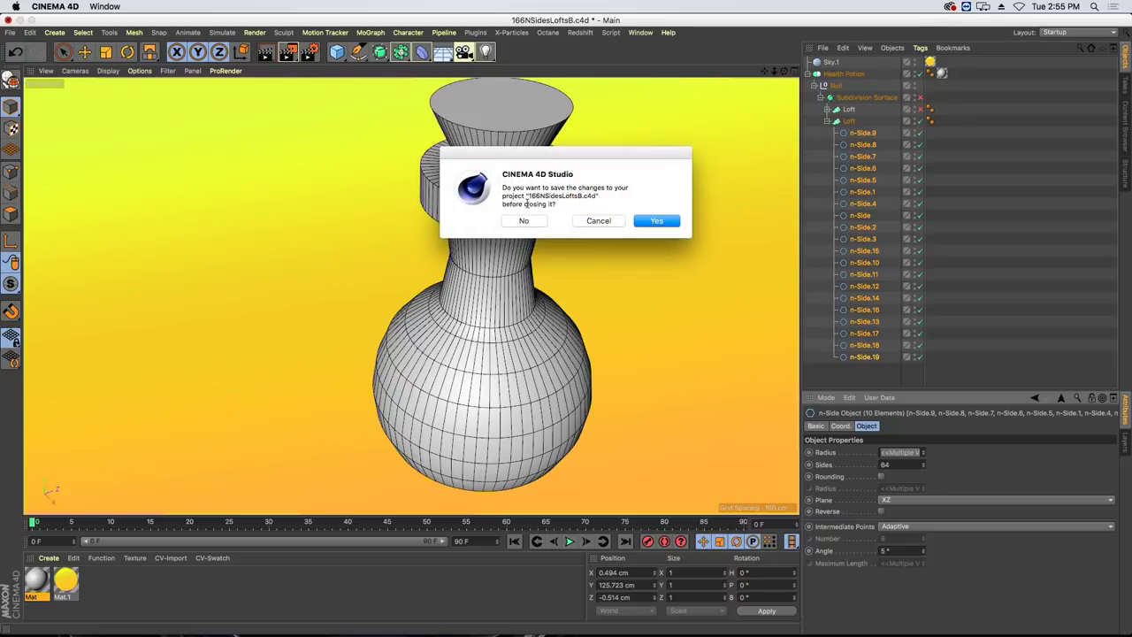
{"action": "left_click", "coordinate": [528, 220]}
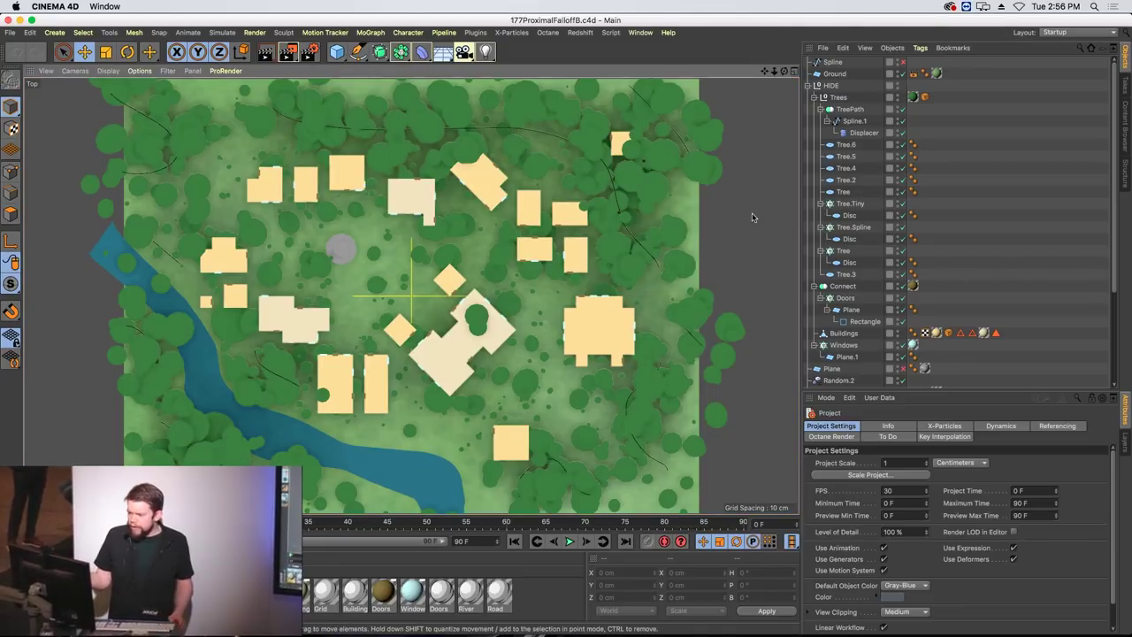
{"action": "key", "text": "super+r"}
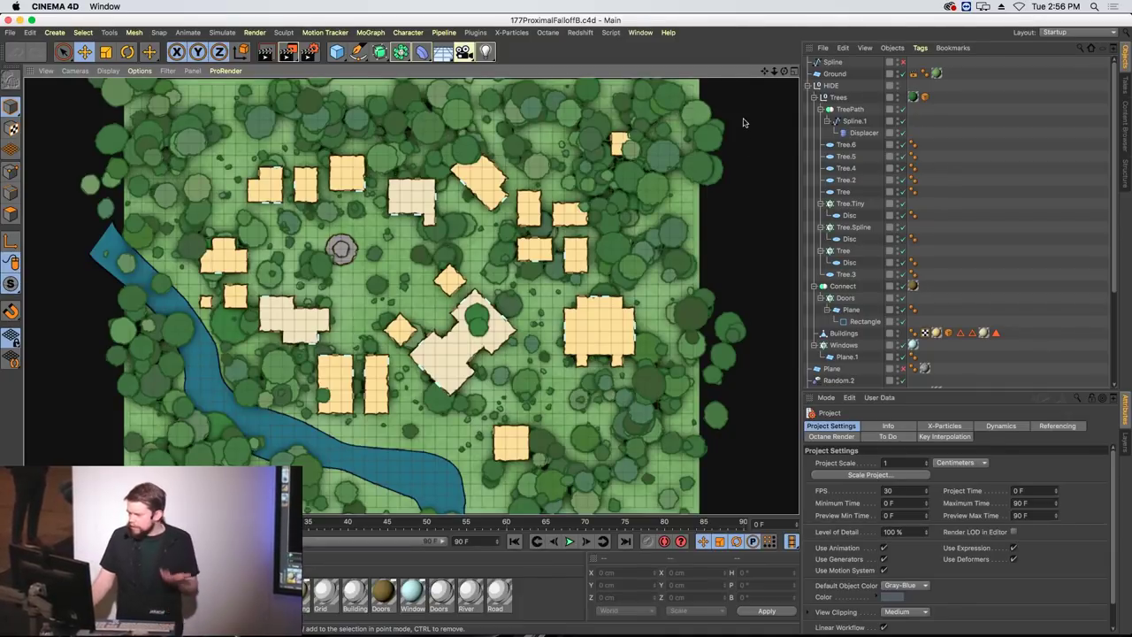
Set the Step of the Tree.Spline cloner to 6 cm and deselect it.
{"action": "left_click", "coordinate": [700, 133]}
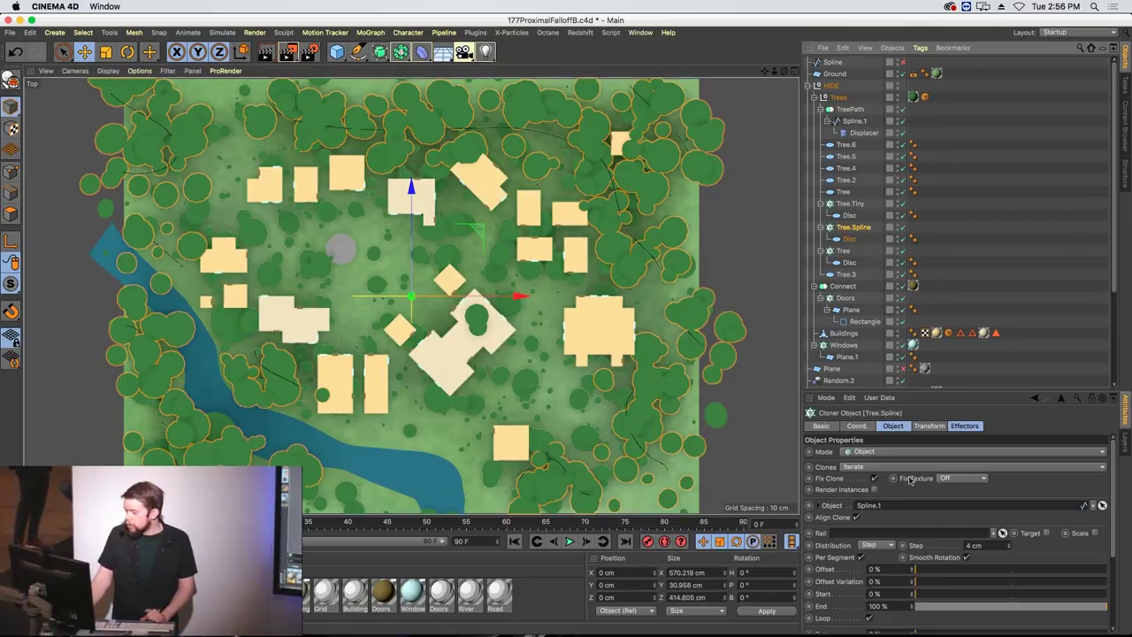
{"action": "left_click", "coordinate": [1013, 546]}
{"action": "left_click", "coordinate": [1009, 546]}
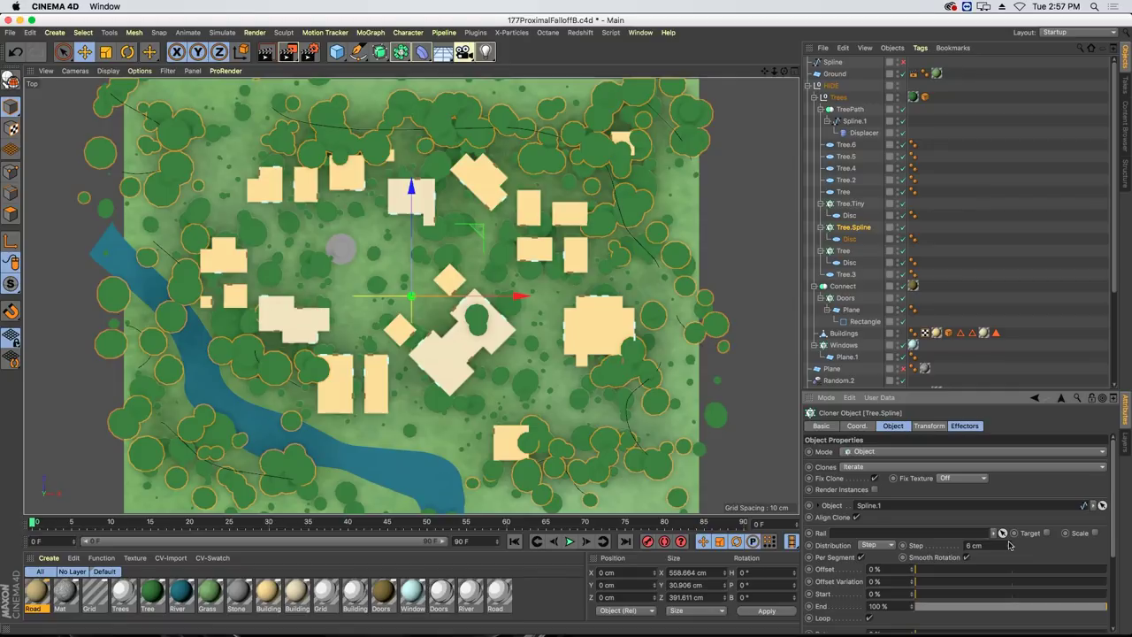
{"action": "left_click", "coordinate": [943, 210]}
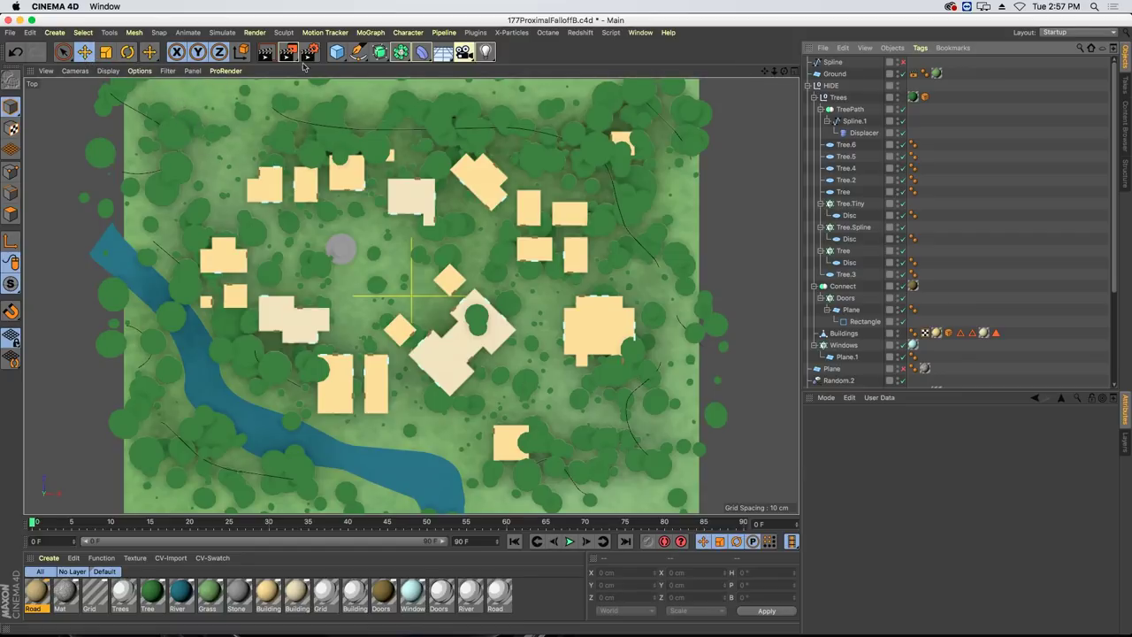
Try sketching a freehand spline about 365 by 256 cm diagonally across the village map, and delete it.
{"action": "left_click", "coordinate": [359, 52]}
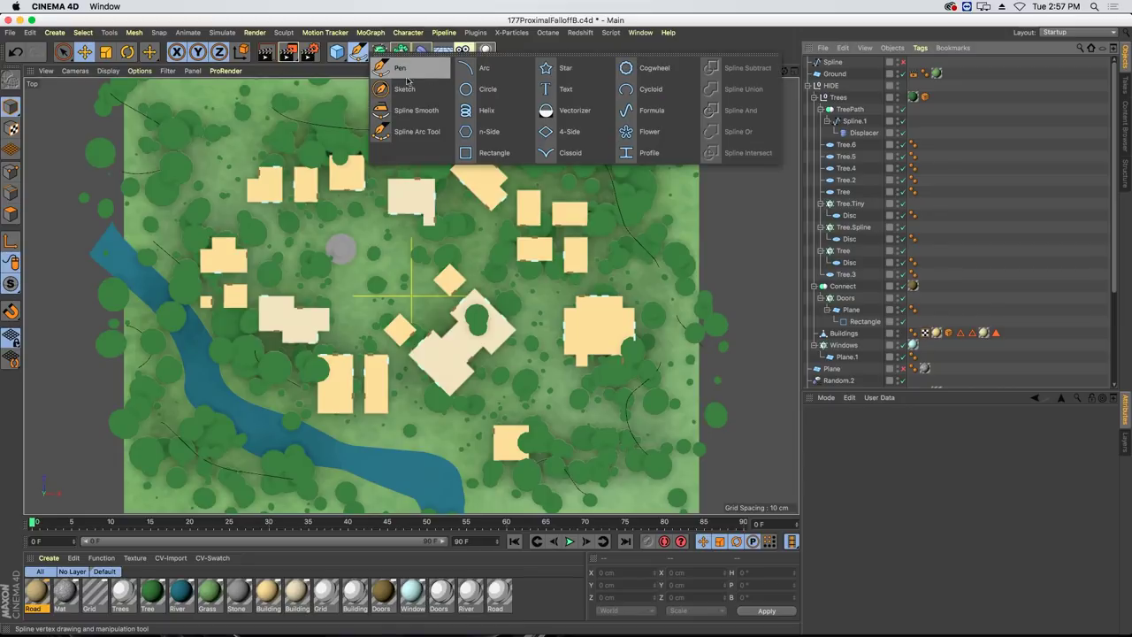
{"action": "left_click", "coordinate": [404, 91]}
{"action": "mouse_move", "coordinate": [153, 91]}
{"action": "left_mouse_down"}
{"action": "mouse_move", "coordinate": [214, 129]}
{"action": "mouse_move", "coordinate": [220, 186]}
{"action": "mouse_move", "coordinate": [251, 227]}
{"action": "mouse_move", "coordinate": [336, 225]}
{"action": "mouse_move", "coordinate": [372, 238]}
{"action": "mouse_move", "coordinate": [410, 278]}
{"action": "mouse_move", "coordinate": [497, 268]}
{"action": "mouse_move", "coordinate": [541, 296]}
{"action": "mouse_move", "coordinate": [540, 371]}
{"action": "mouse_move", "coordinate": [580, 398]}
{"action": "left_mouse_up"}
{"action": "key", "text": "Delete"}
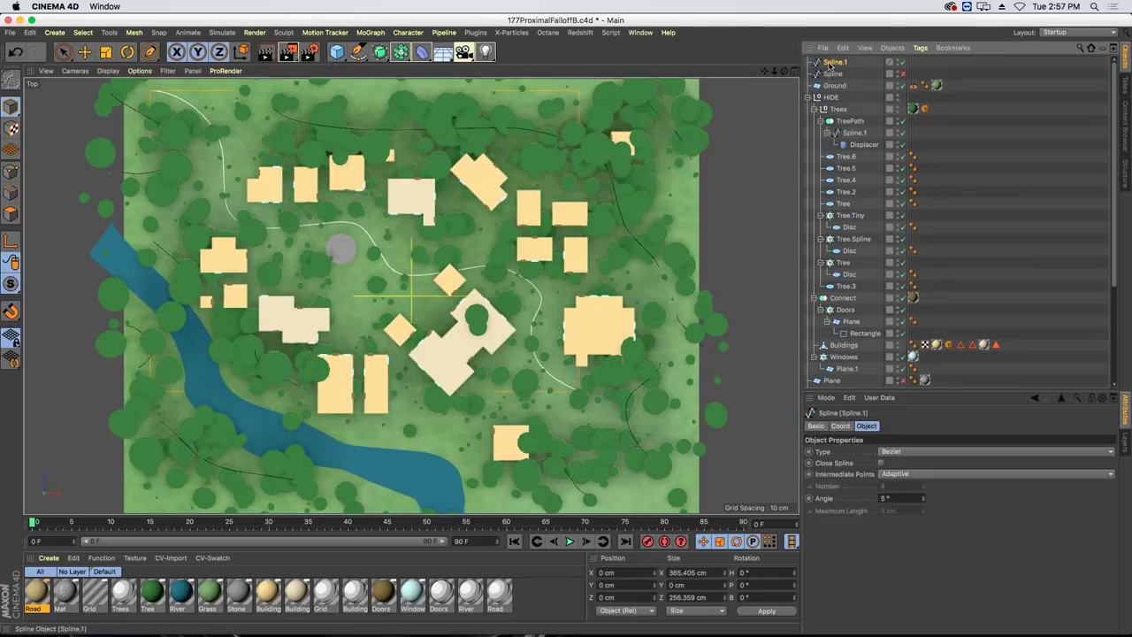
Enable the road outline Spline and hide the HIDE group, collapsing its hierarchy.
{"action": "left_click", "coordinate": [896, 63]}
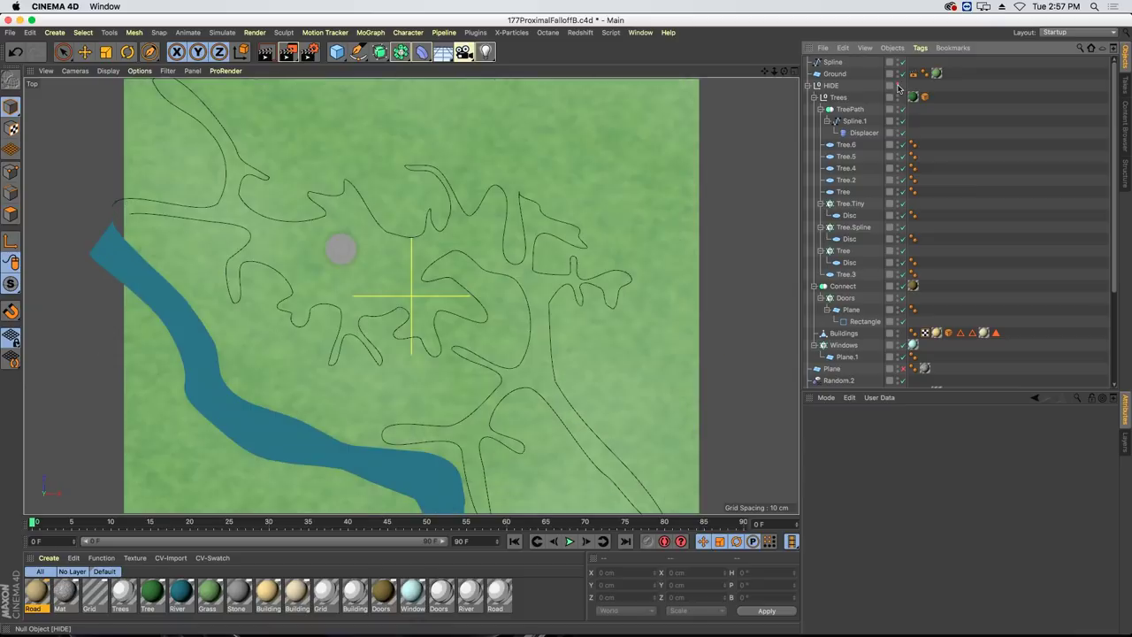
{"action": "left_click", "coordinate": [889, 85]}
{"action": "left_click", "coordinate": [809, 86]}
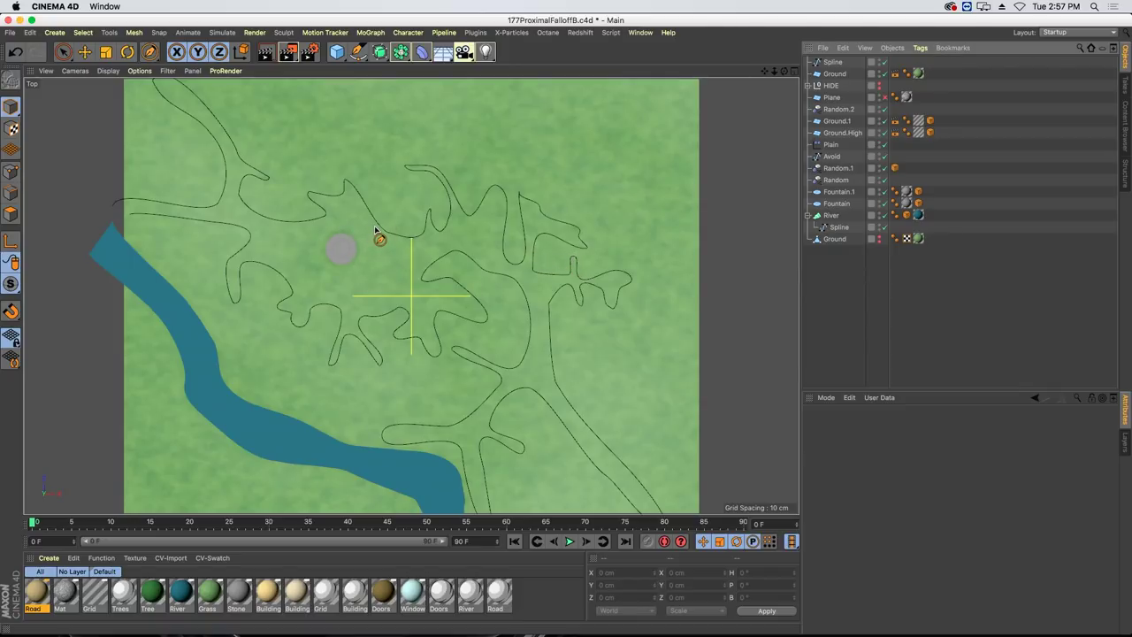
Fill the road outline Spline with a new Loft object and apply the Road material to it.
{"action": "left_click", "coordinate": [401, 51]}
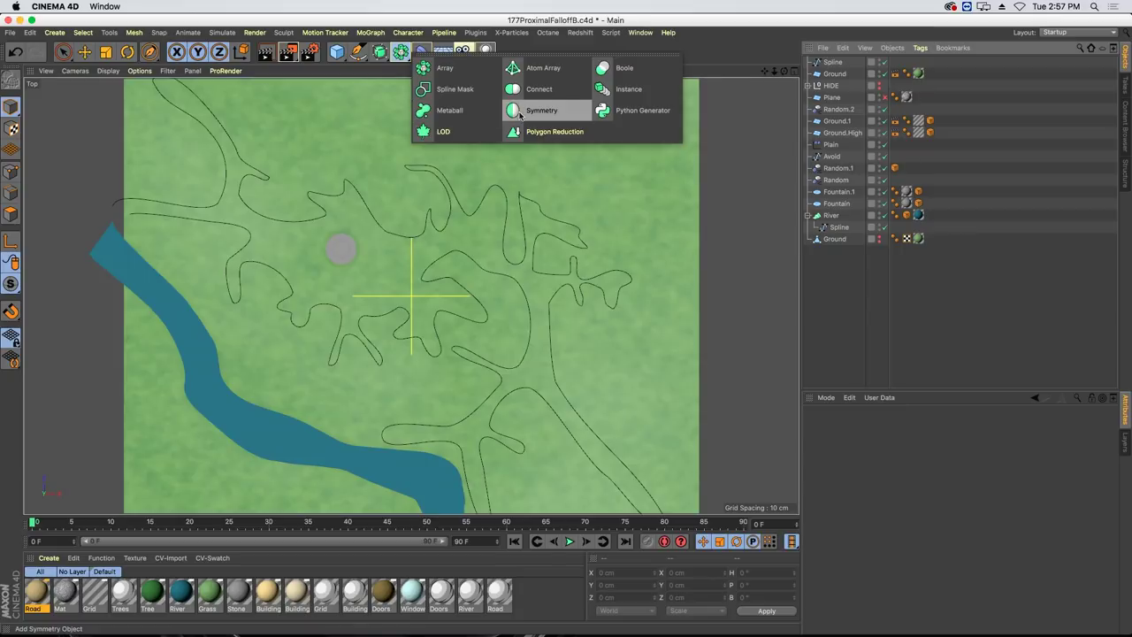
{"action": "left_click_drag", "start_coordinate": [384, 55], "coordinate": [518, 97]}
{"action": "left_click_drag", "start_coordinate": [830, 74], "coordinate": [830, 64]}
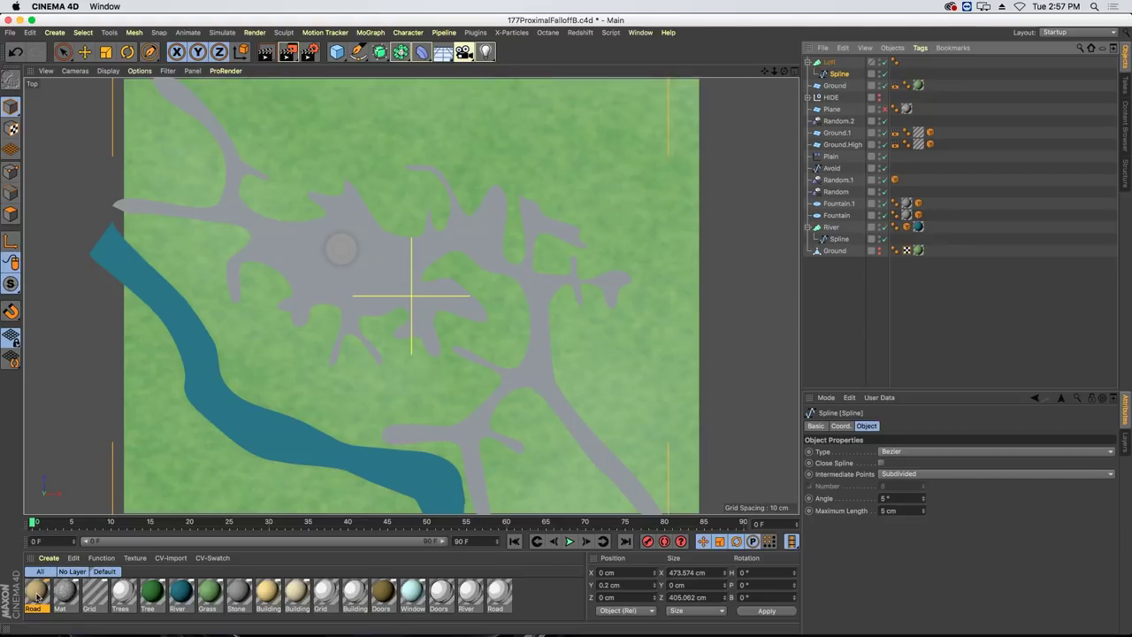
{"action": "left_click_drag", "start_coordinate": [35, 600], "coordinate": [836, 64]}
{"action": "left_click_drag", "start_coordinate": [659, 177], "coordinate": [358, 226]}
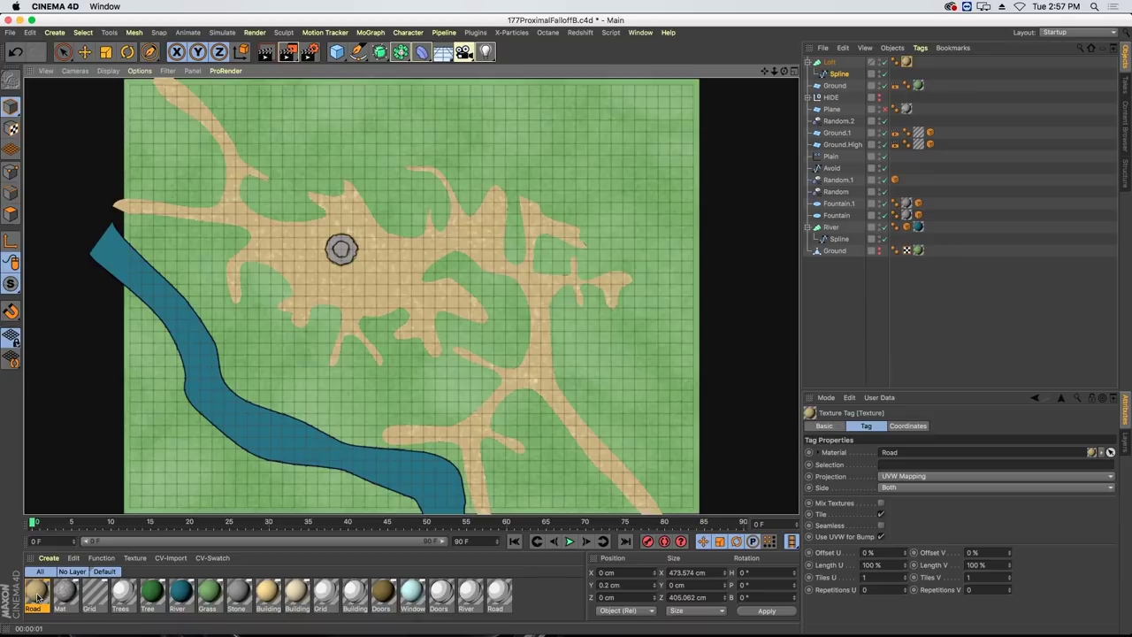
Display the Road material's Alpha channel, keep it enabled, and open the shader choices for its texture.
{"action": "double_click", "coordinate": [36, 600]}
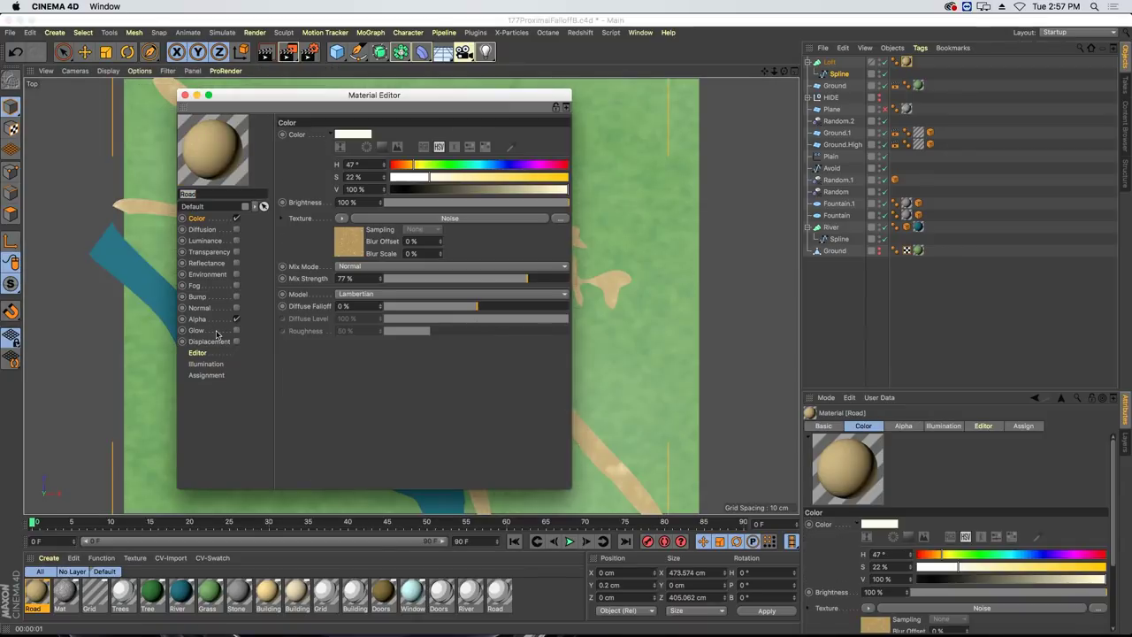
{"action": "left_click", "coordinate": [236, 318]}
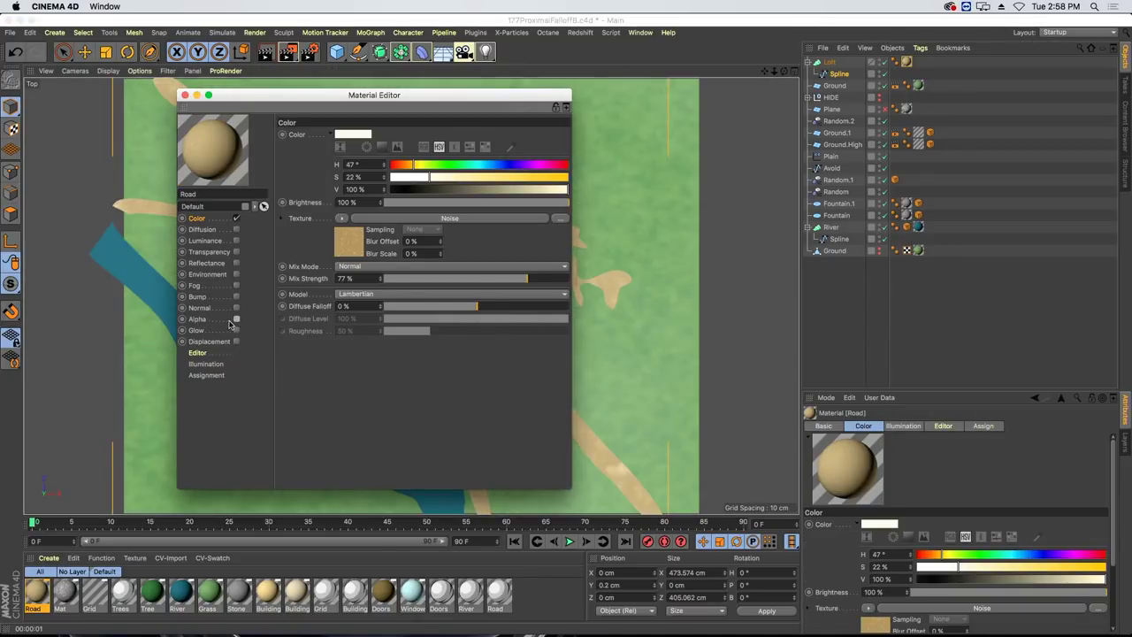
{"action": "left_click", "coordinate": [237, 320]}
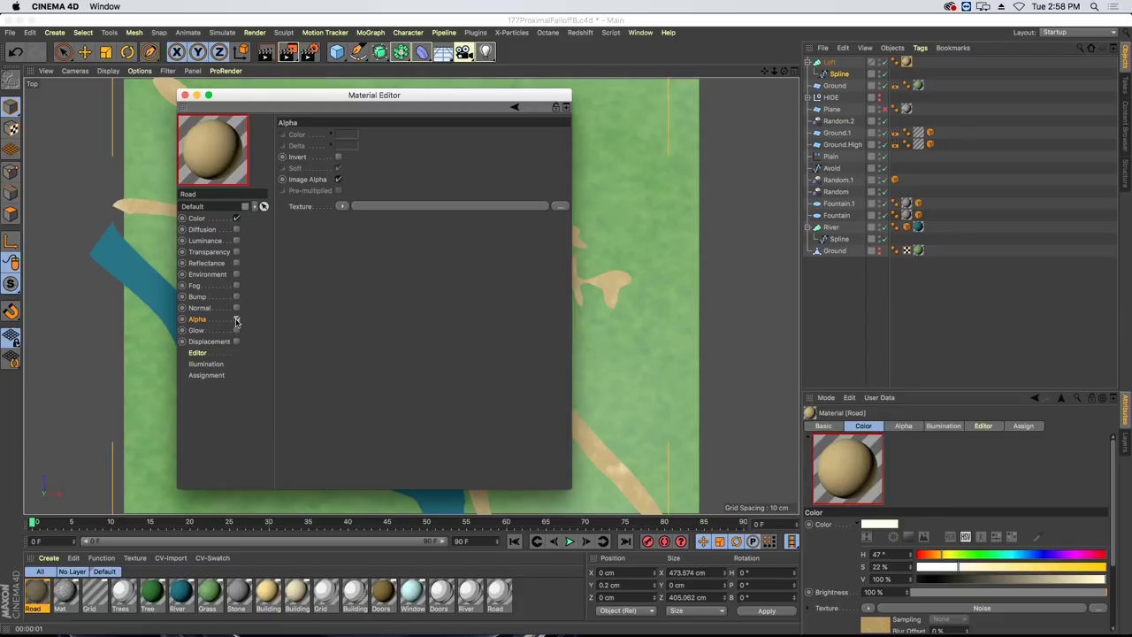
{"action": "left_click", "coordinate": [343, 207]}
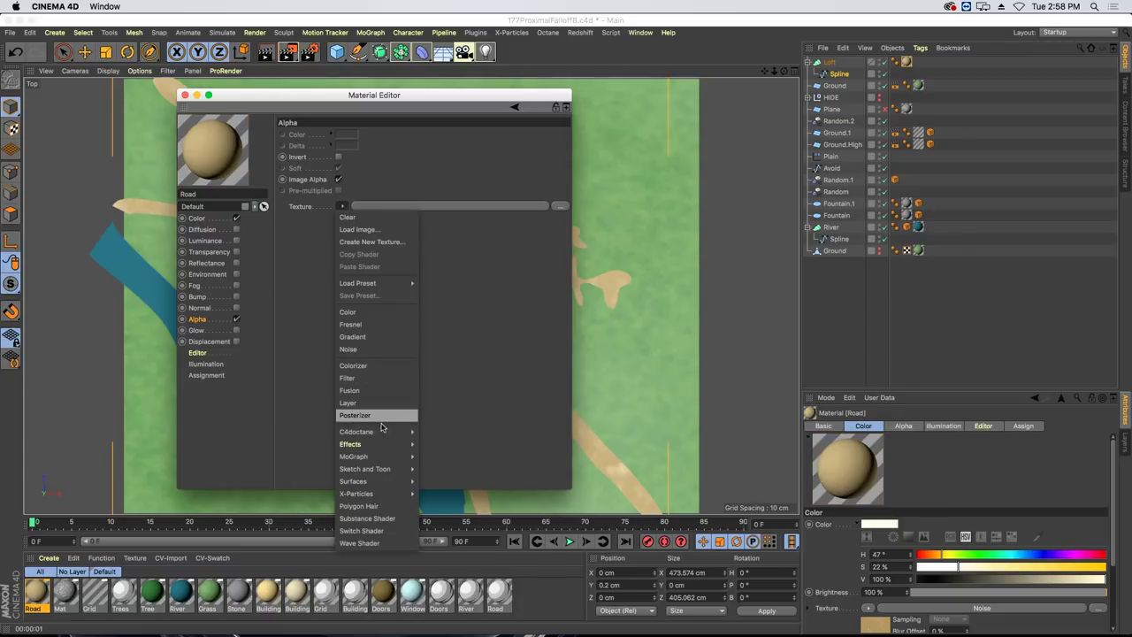
Load a Proximal shader into the Road material's Alpha texture, using the Loft's Spline as its object with Use Vertices enabled.
{"action": "mouse_move", "coordinate": [378, 445]}
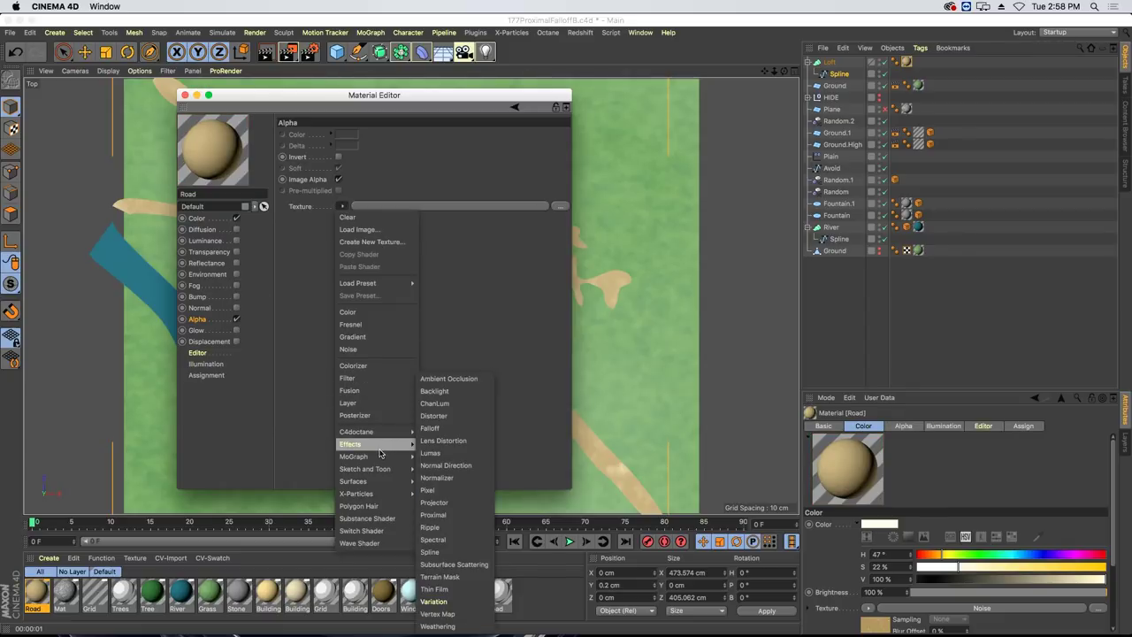
{"action": "left_click", "coordinate": [453, 516]}
{"action": "left_click", "coordinate": [352, 237]}
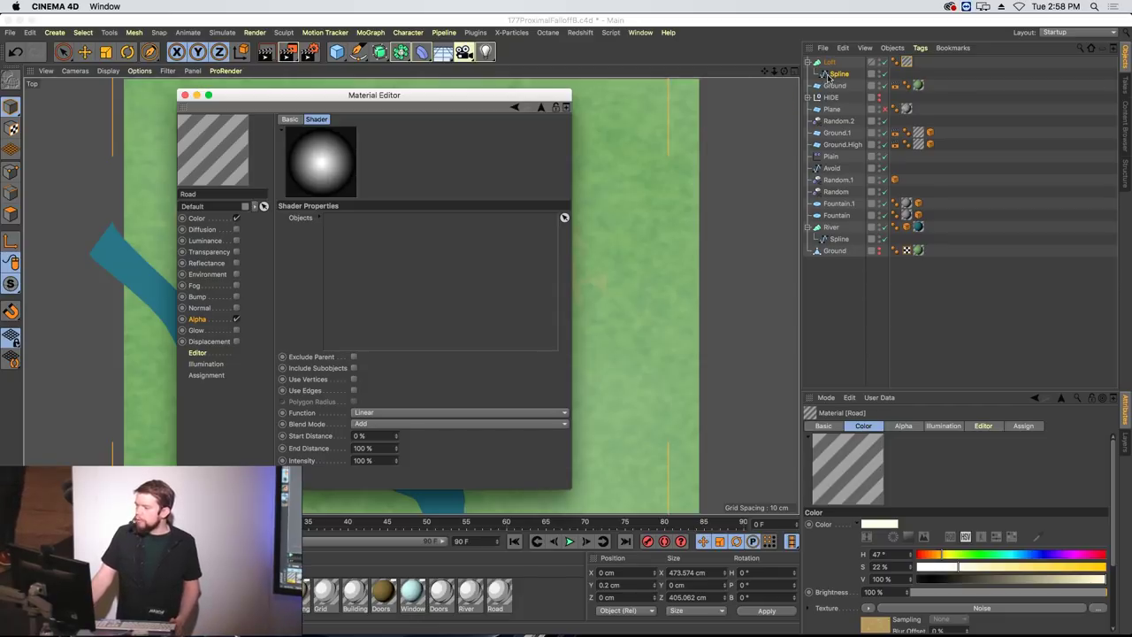
{"action": "left_click_drag", "start_coordinate": [832, 76], "coordinate": [521, 248]}
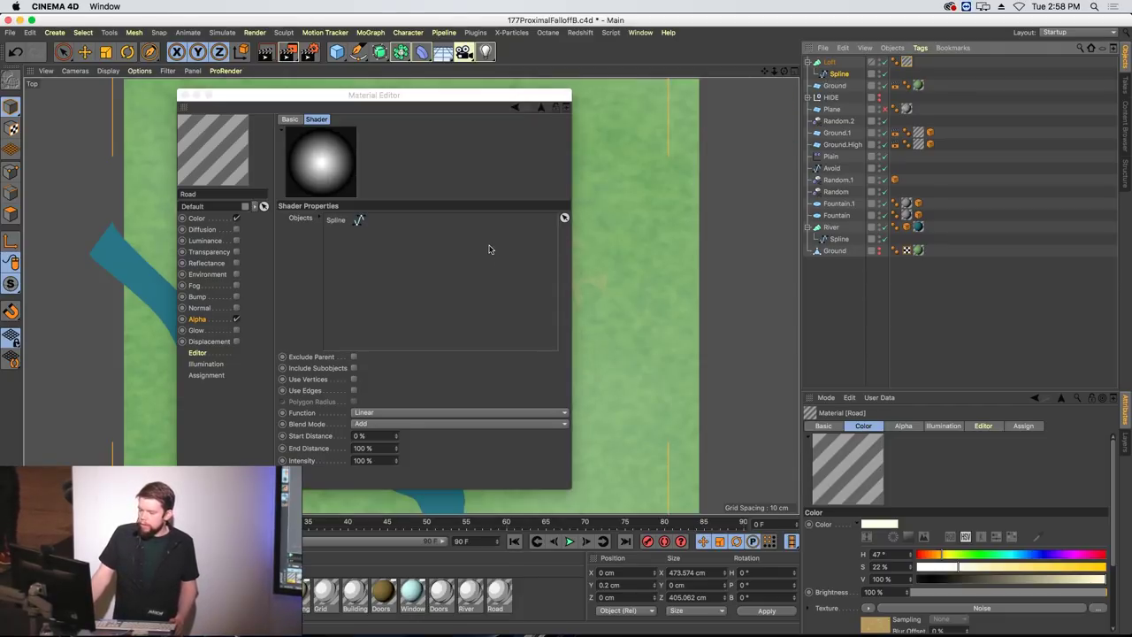
{"action": "left_click", "coordinate": [354, 381]}
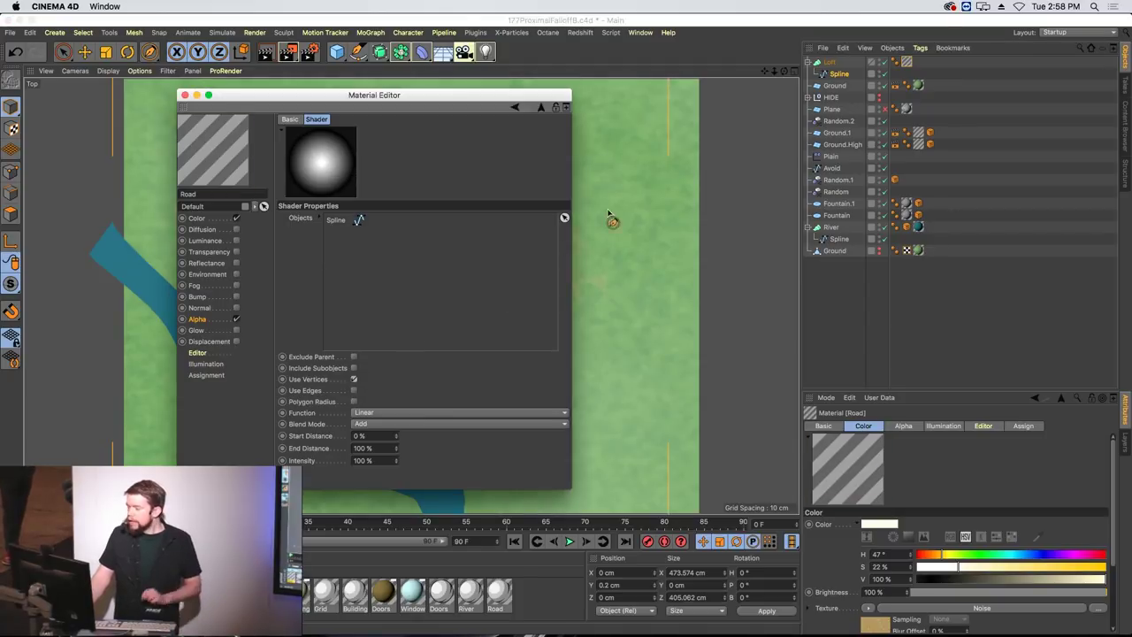
Check the Intermediate Points options of the Spline under the Loft.
{"action": "left_click", "coordinate": [833, 76]}
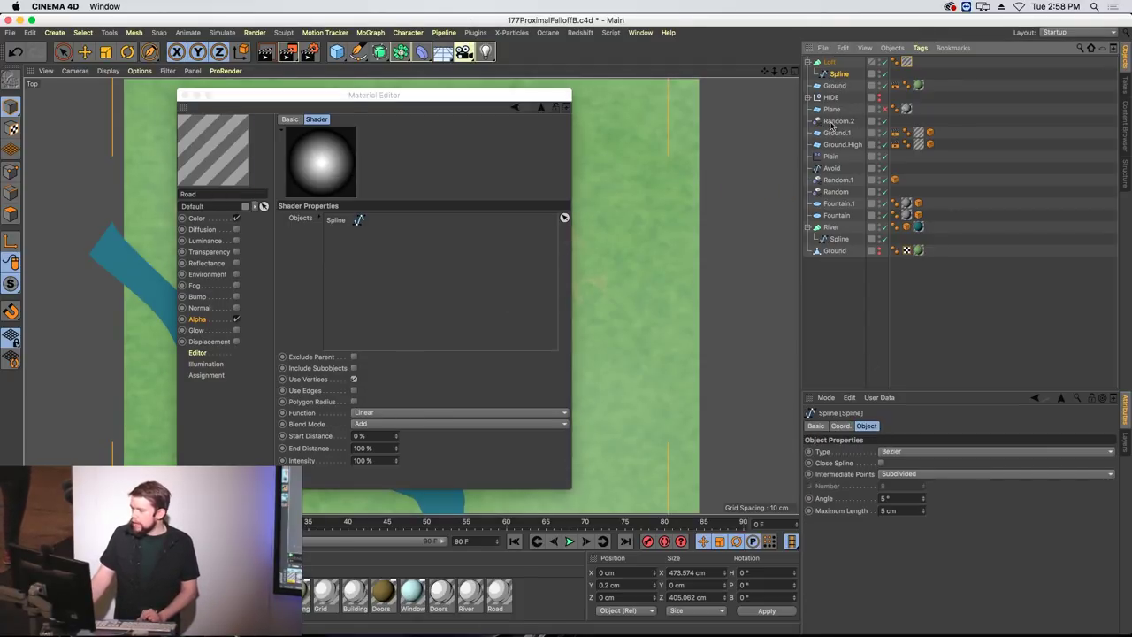
{"action": "left_click", "coordinate": [902, 475]}
{"action": "left_click", "coordinate": [867, 482]}
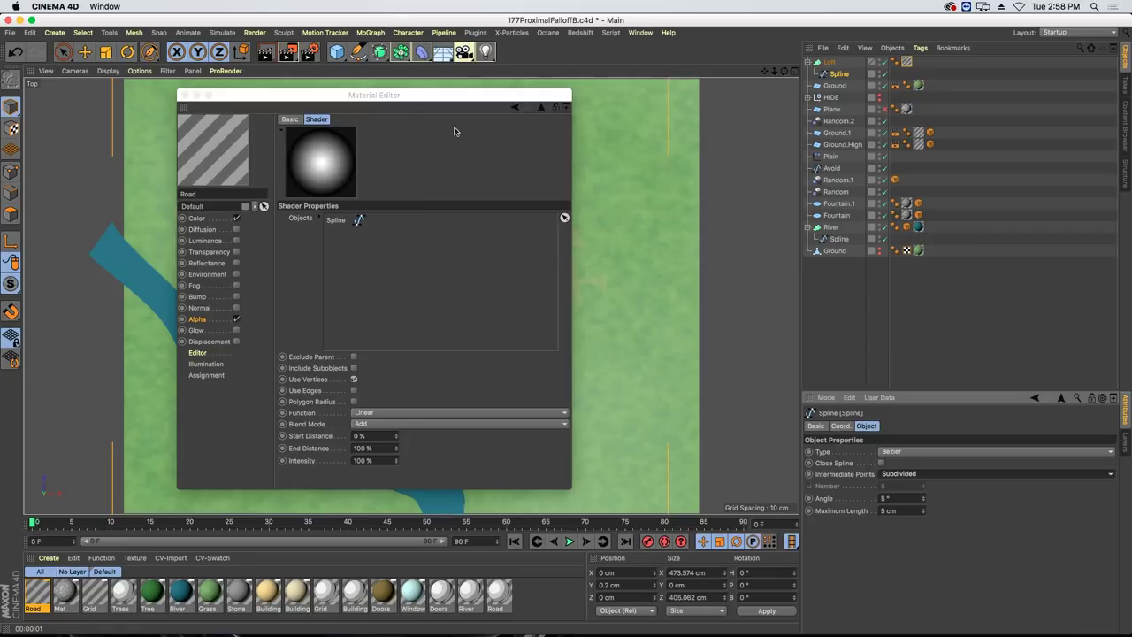
Move the Material Editor off the road area and render the top view to check the Road material's alpha.
{"action": "left_click_drag", "start_coordinate": [449, 97], "coordinate": [891, 144]}
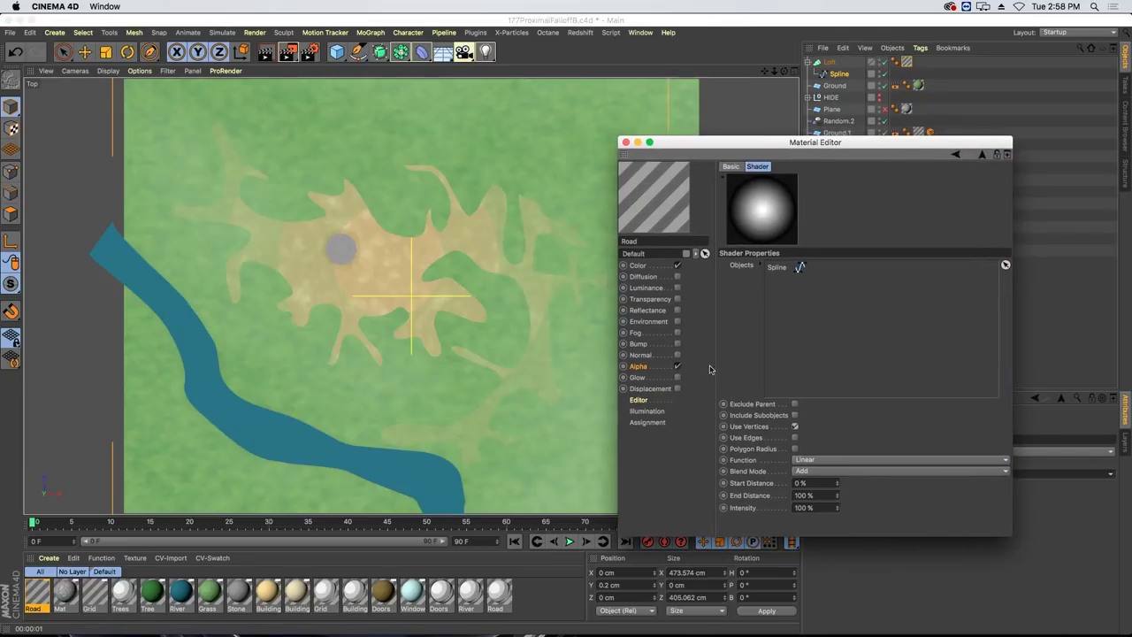
{"action": "left_click", "coordinate": [656, 370]}
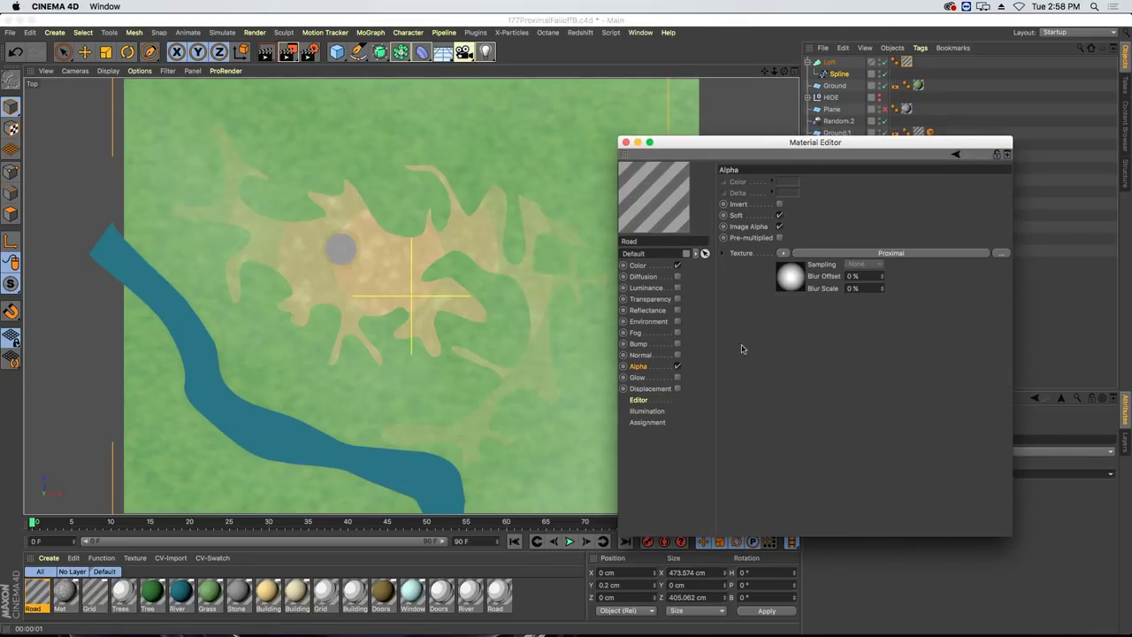
{"action": "left_click", "coordinate": [450, 264]}
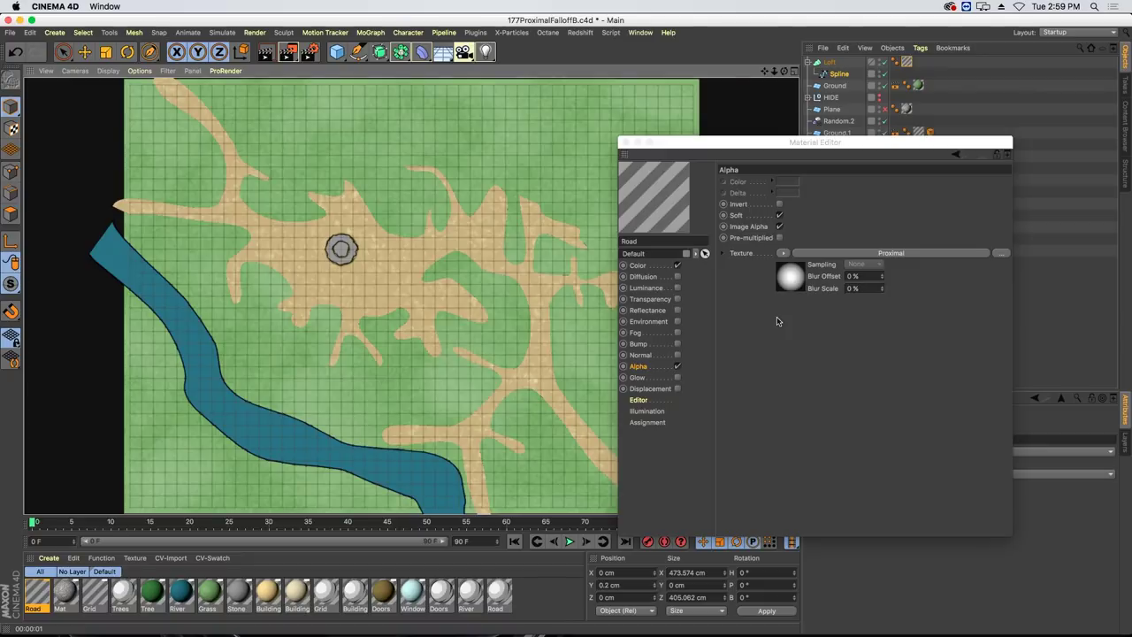
Set the Proximal shader's End Distance to 10 % and its Blend Mode to Lighten, checking the road in a viewport render.
{"action": "left_click", "coordinate": [789, 277]}
{"action": "left_click", "coordinate": [803, 495]}
{"action": "type", "text": "10"}
{"action": "key", "text": "Return"}
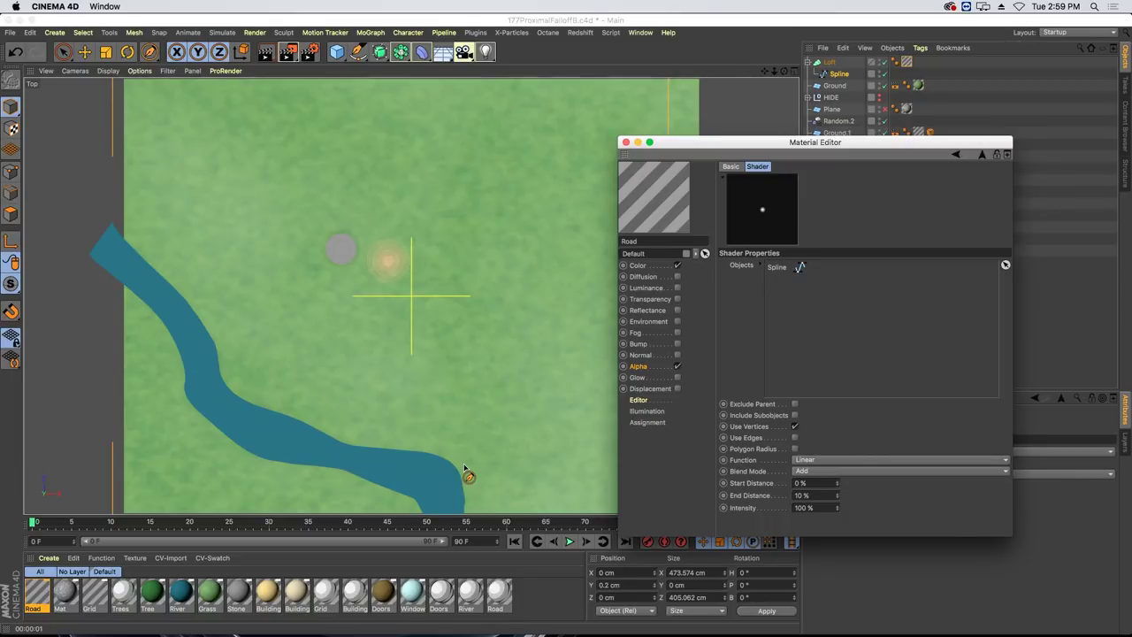
{"action": "left_click", "coordinate": [362, 437]}
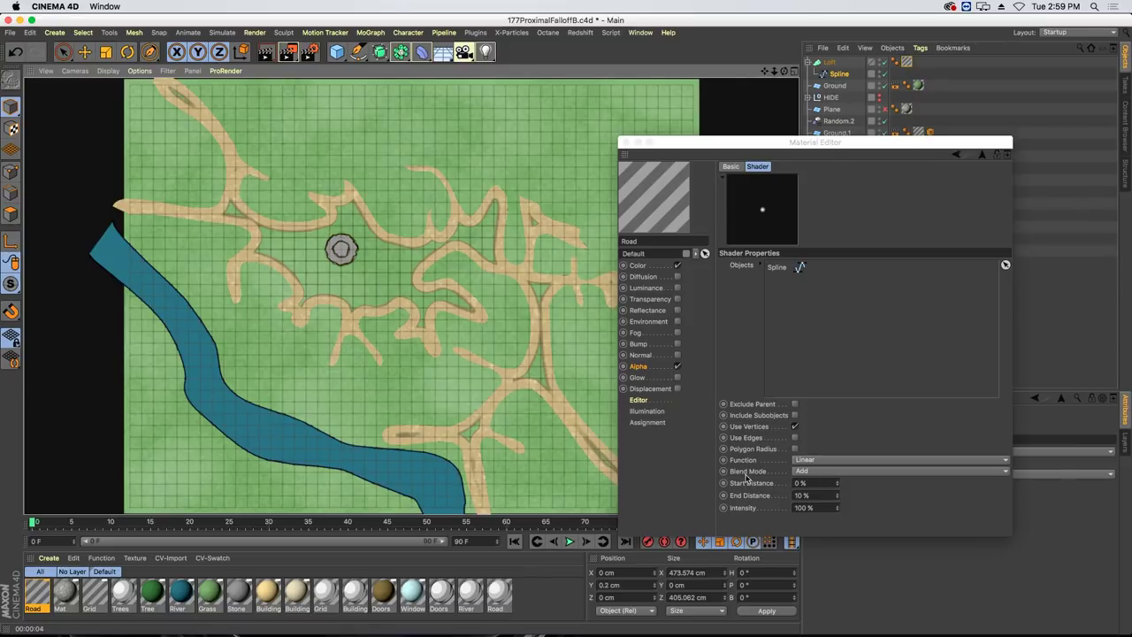
{"action": "left_click", "coordinate": [814, 472]}
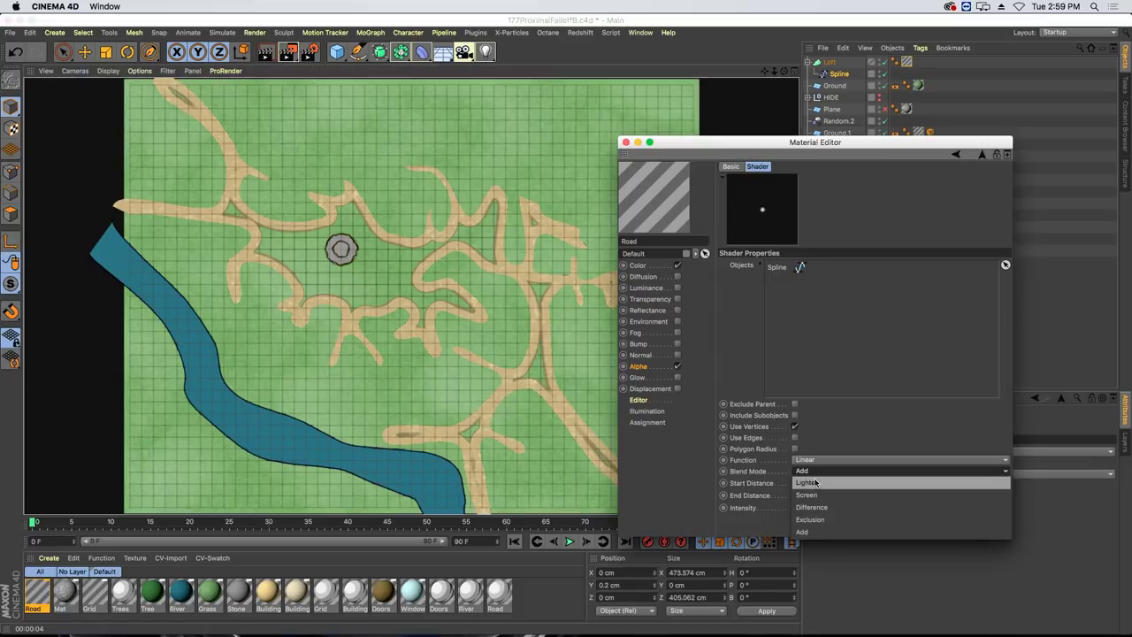
{"action": "left_click", "coordinate": [809, 483]}
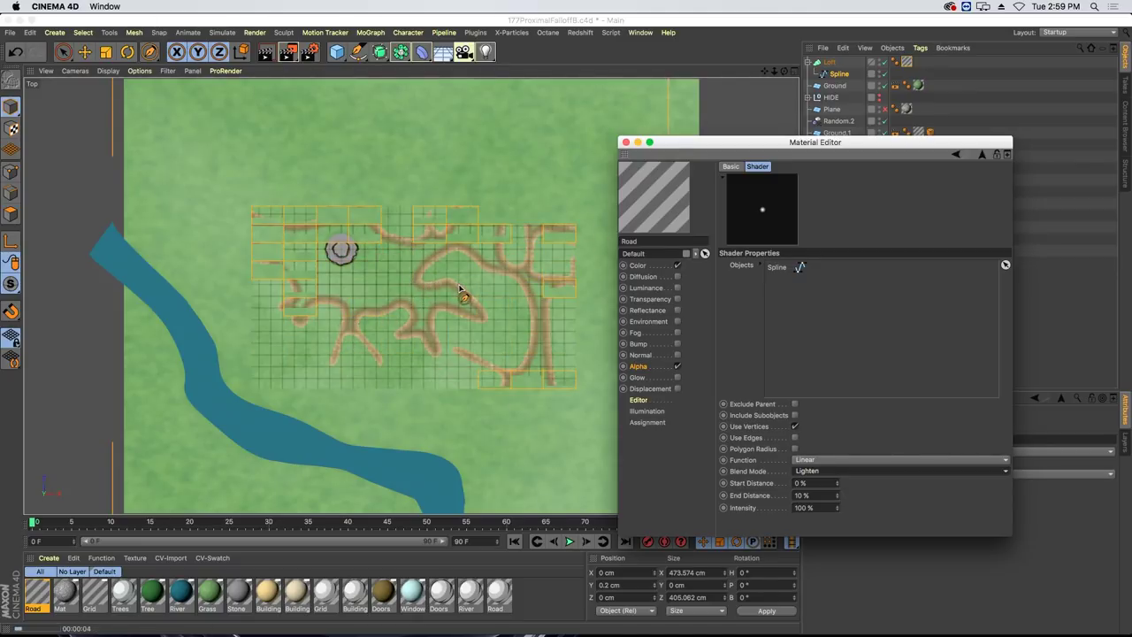
Add a Compositing tag to the Loft object and disable Seen by AO.
{"action": "left_click_drag", "start_coordinate": [845, 143], "coordinate": [520, 414]}
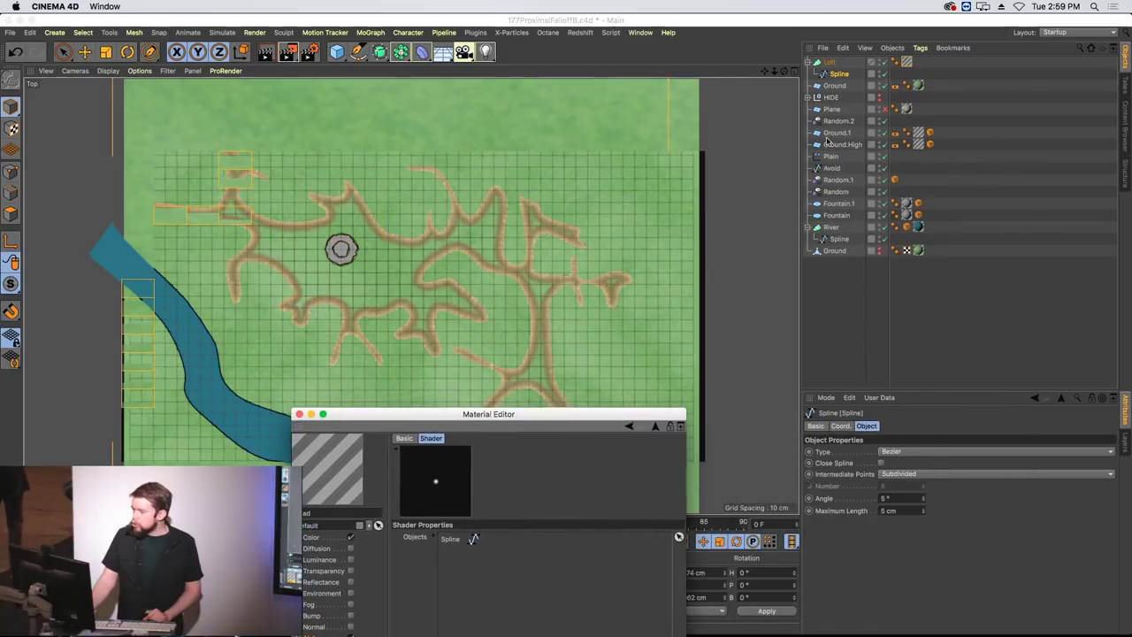
{"action": "right_click", "coordinate": [819, 67]}
{"action": "key", "text": "Escape"}
{"action": "right_click", "coordinate": [819, 67]}
{"action": "mouse_move", "coordinate": [863, 34]}
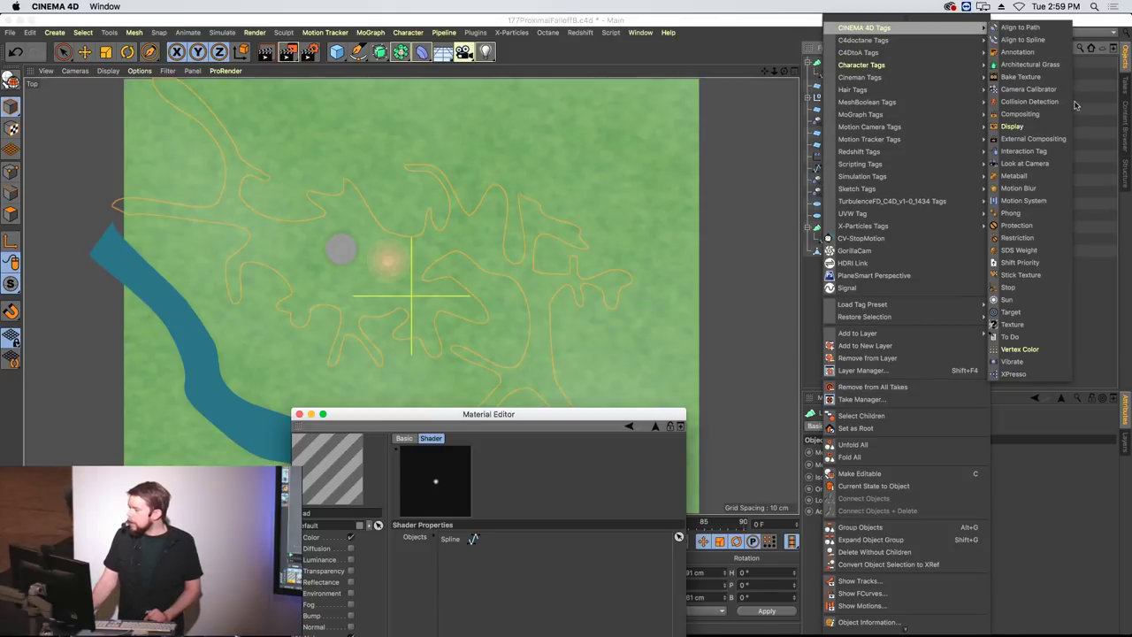
{"action": "left_click", "coordinate": [1031, 120]}
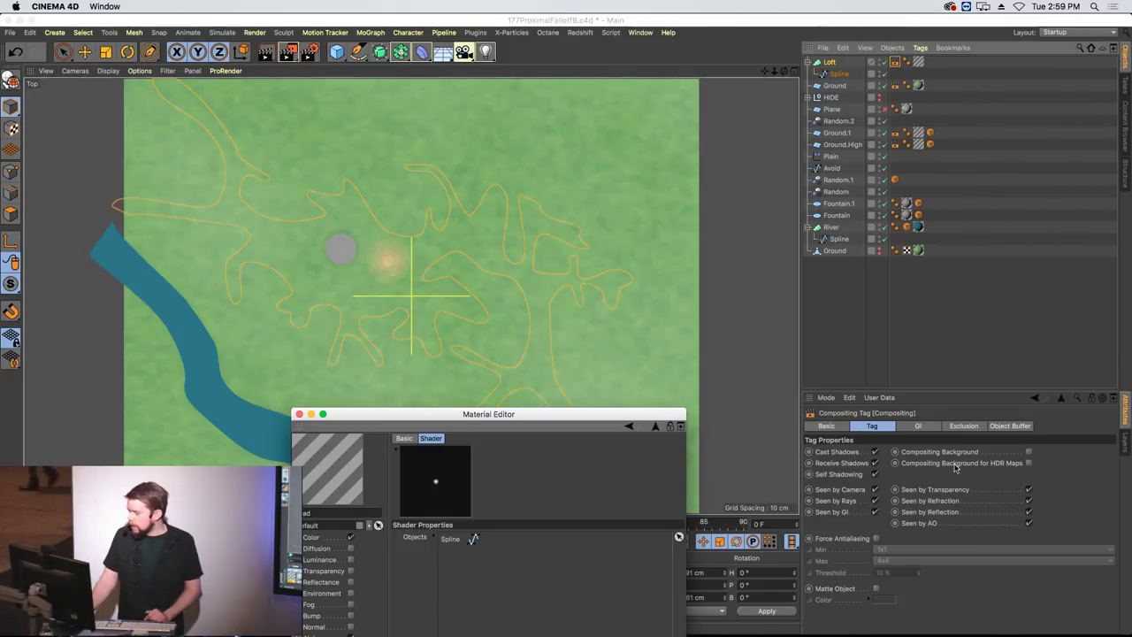
{"action": "left_click", "coordinate": [1028, 524]}
Wrap the Road material's alpha Proximal shader in a Layer shader and turn off Image Alpha.
{"action": "left_click_drag", "start_coordinate": [365, 420], "coordinate": [692, 250]}
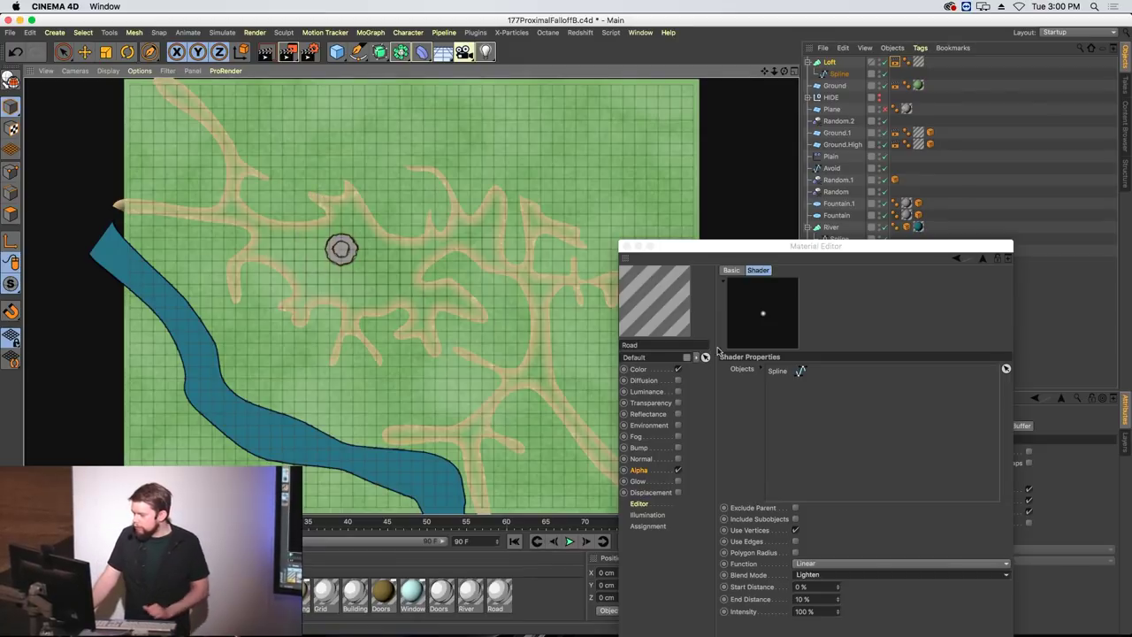
{"action": "left_click_drag", "start_coordinate": [813, 246], "coordinate": [747, 129]}
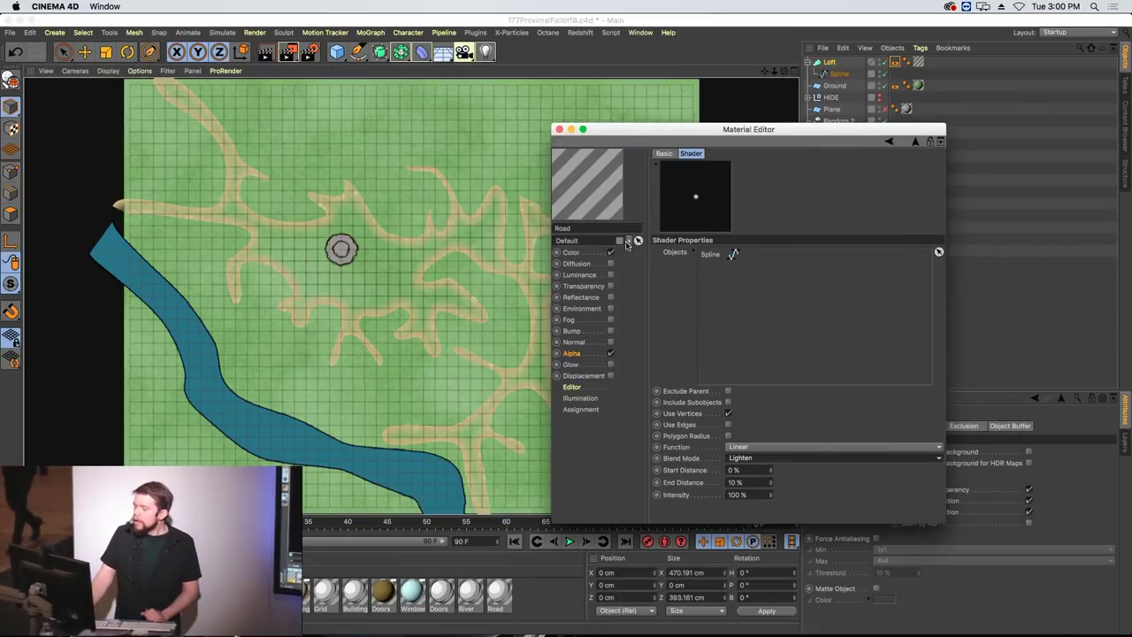
{"action": "left_click", "coordinate": [584, 354]}
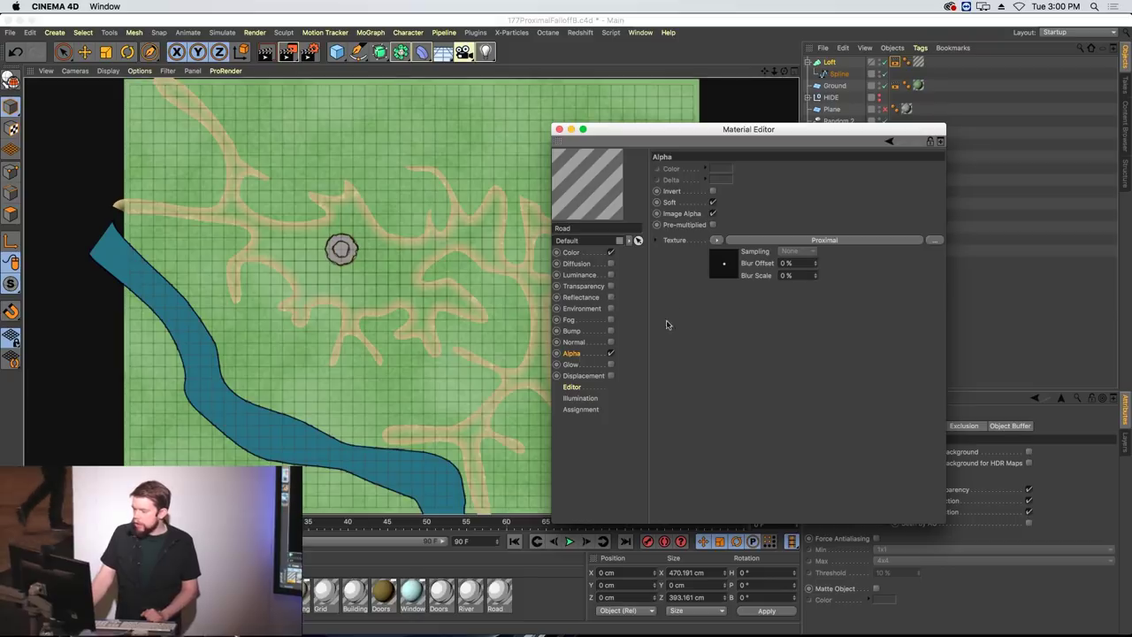
{"action": "left_click", "coordinate": [718, 240]}
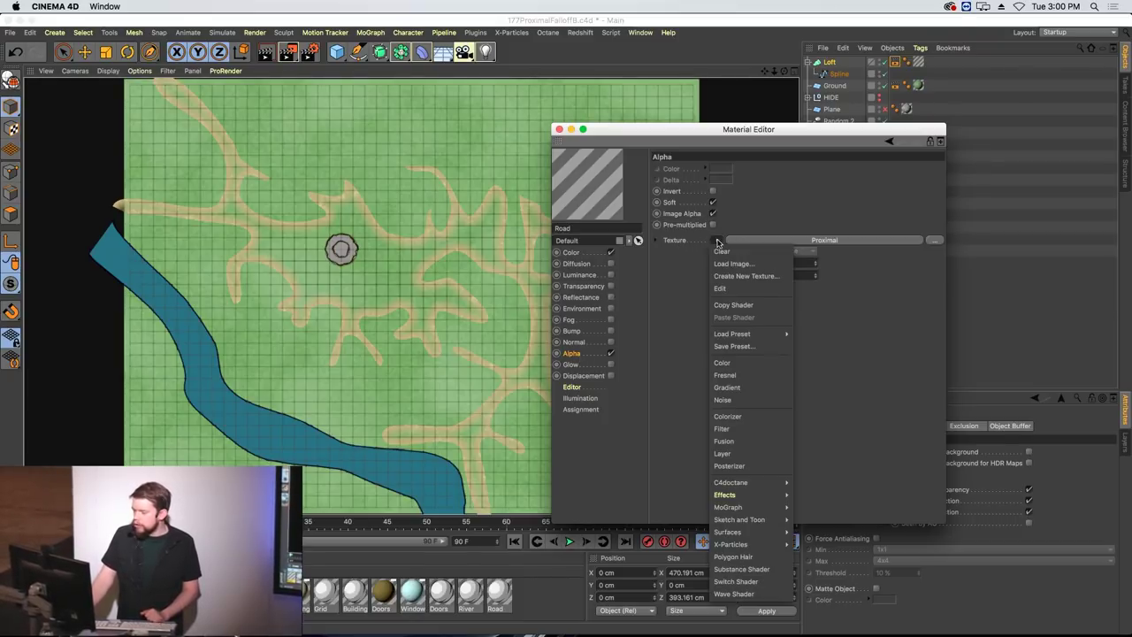
{"action": "left_click", "coordinate": [762, 454]}
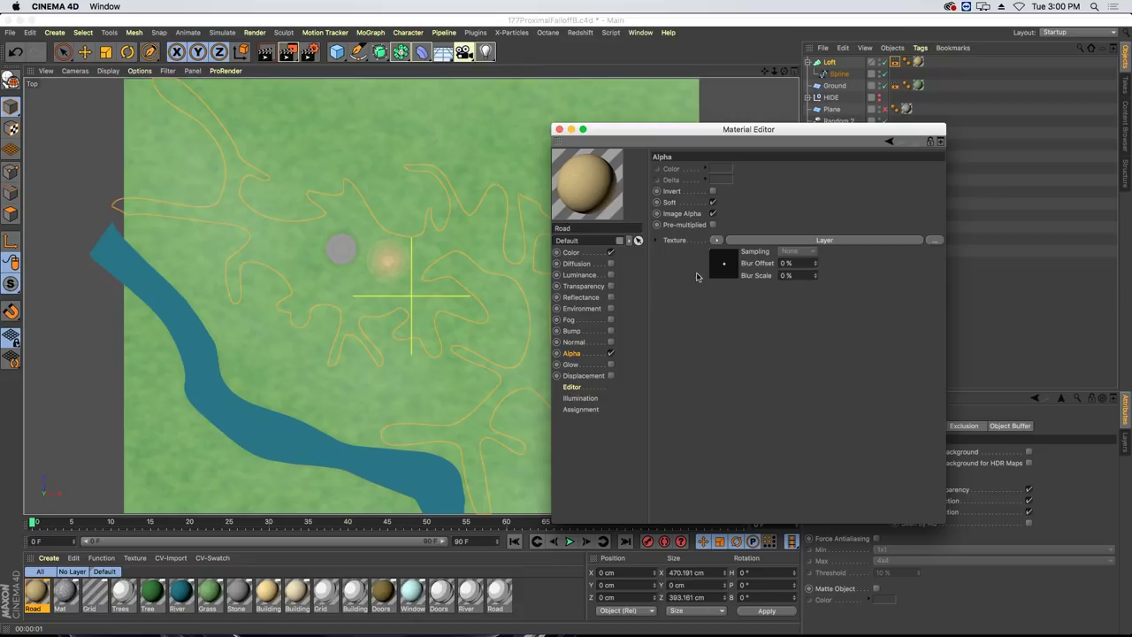
{"action": "left_click", "coordinate": [713, 214]}
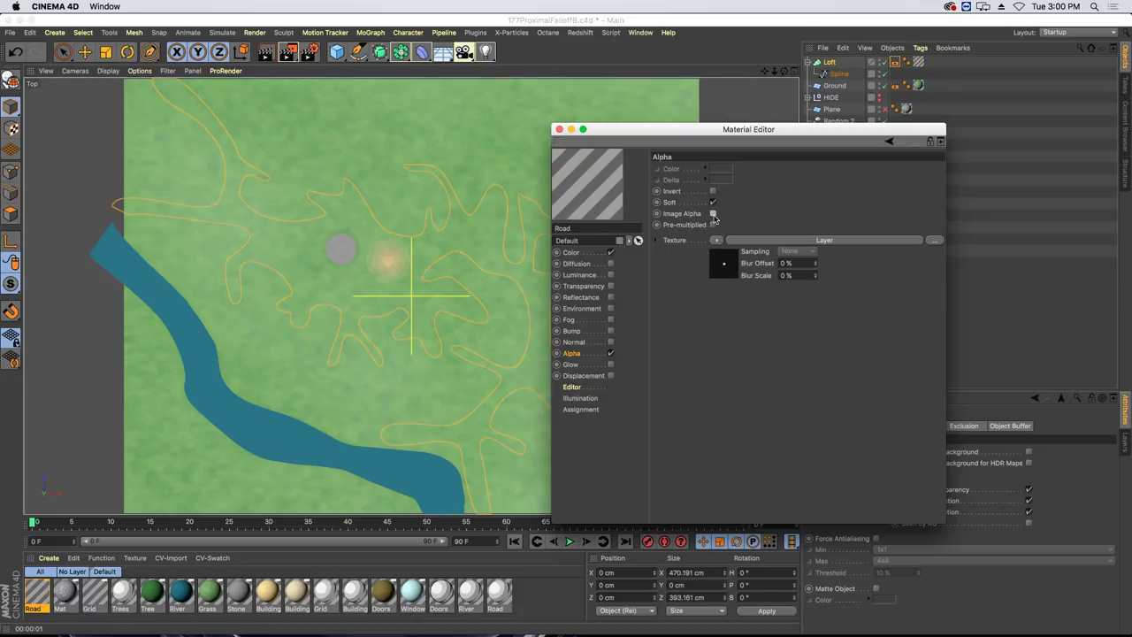
Invert the image of the Proximal layer inside the Layer shader and check the road in a viewport render.
{"action": "left_click", "coordinate": [723, 272]}
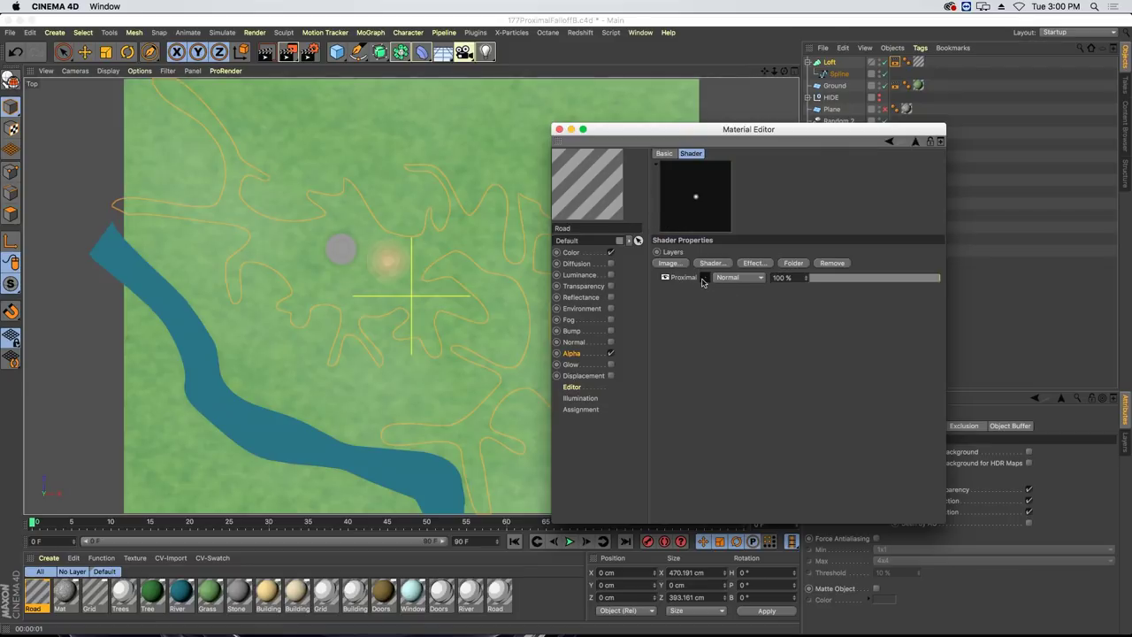
{"action": "left_click", "coordinate": [705, 280]}
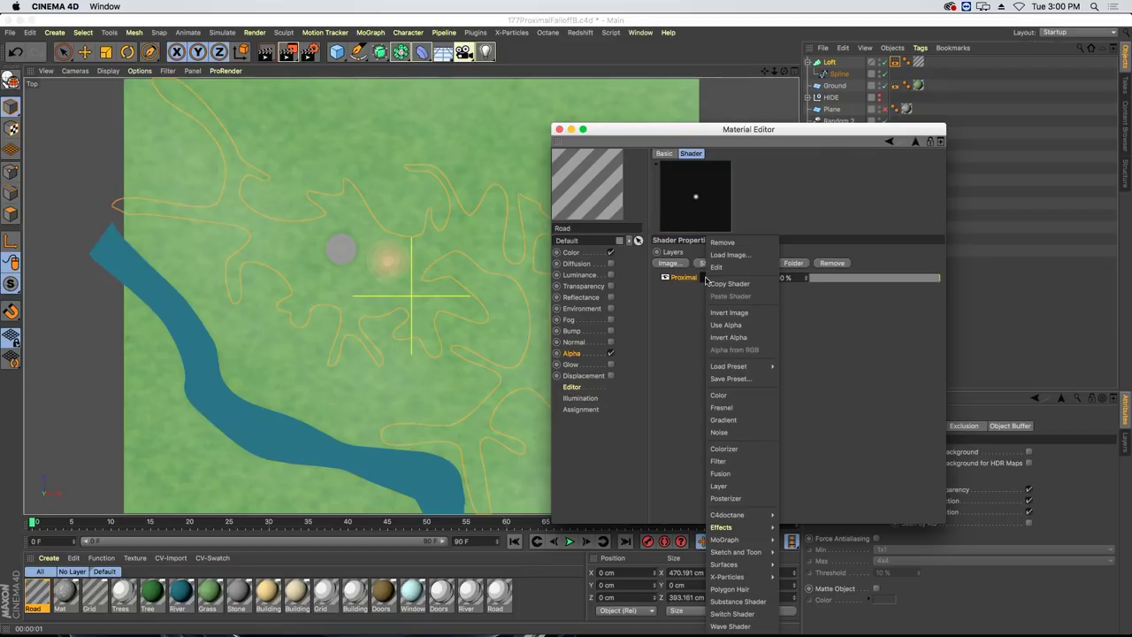
{"action": "left_click", "coordinate": [739, 314]}
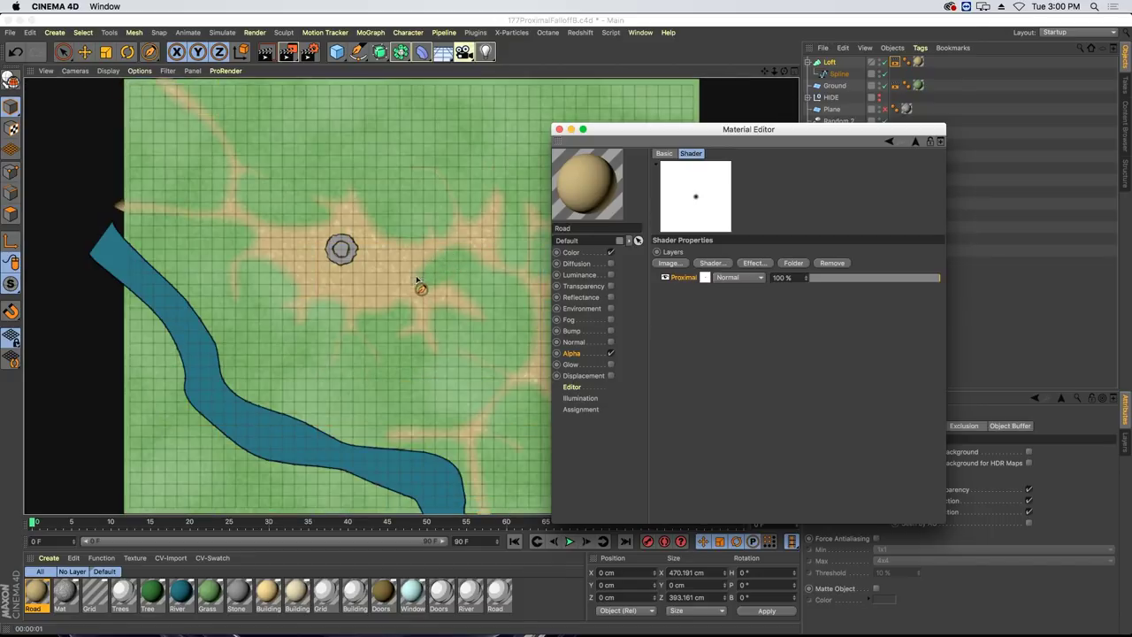
{"action": "left_click_drag", "start_coordinate": [436, 343], "coordinate": [518, 354]}
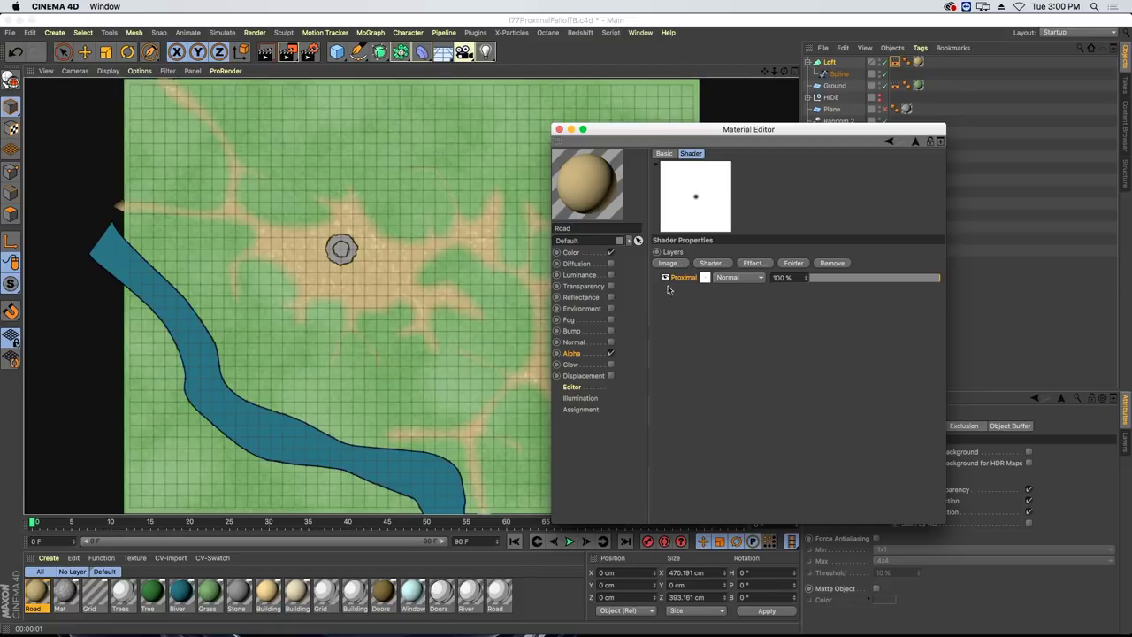
Add a Noise shader above the Proximal layer, set its noise type to Naki and render the view to check it.
{"action": "left_click", "coordinate": [711, 263]}
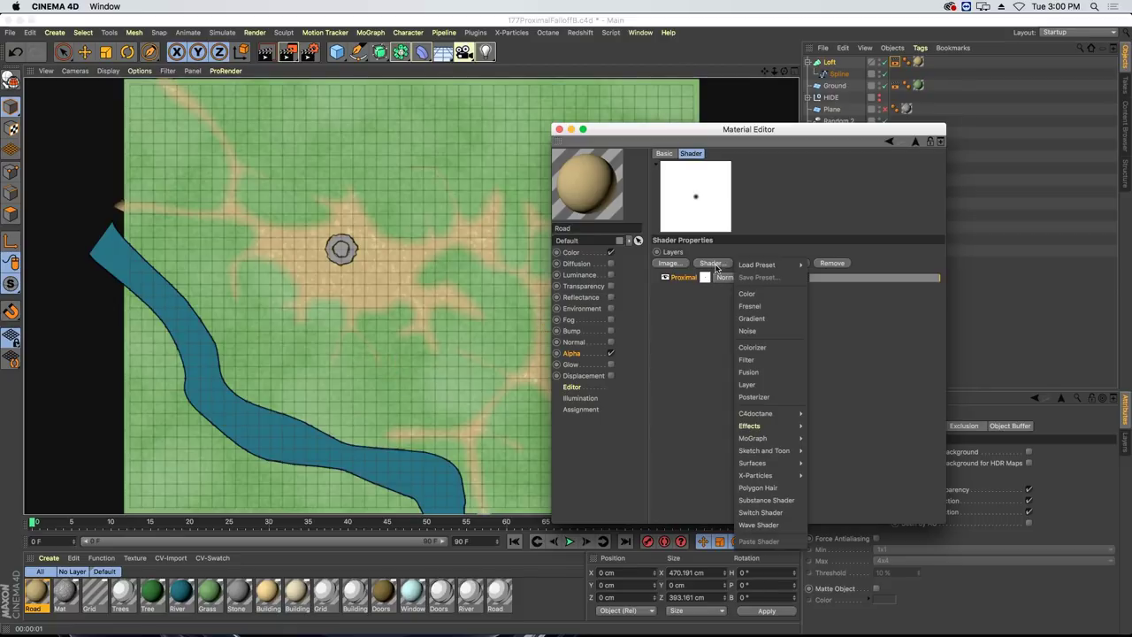
{"action": "left_click", "coordinate": [769, 332]}
{"action": "left_click", "coordinate": [705, 289]}
{"action": "left_click", "coordinate": [931, 287]}
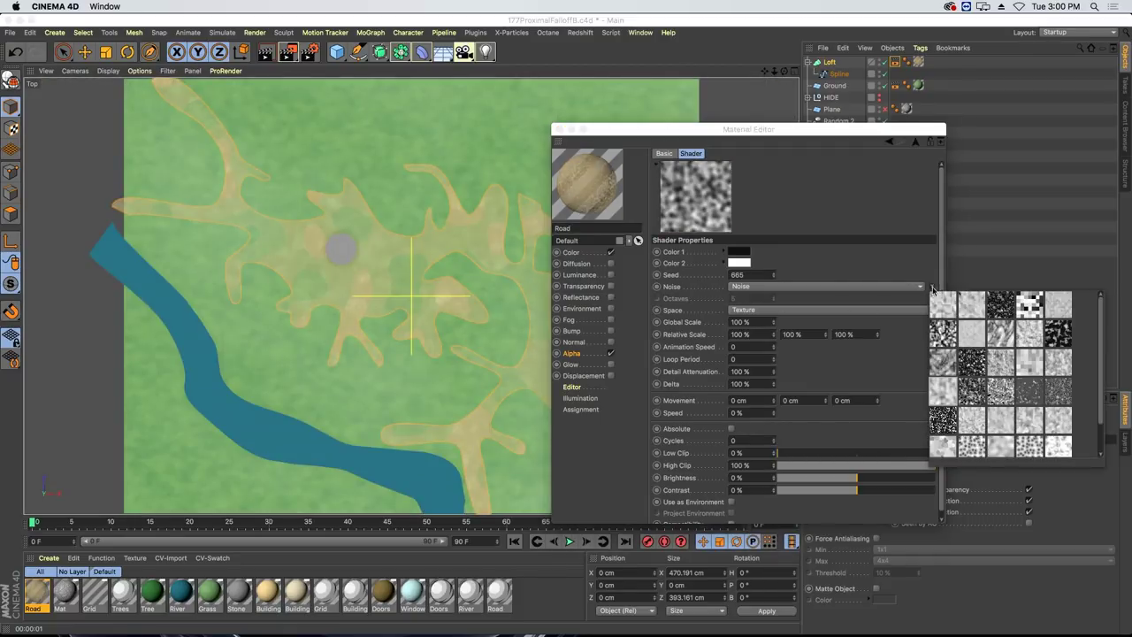
{"action": "left_click", "coordinate": [1058, 362]}
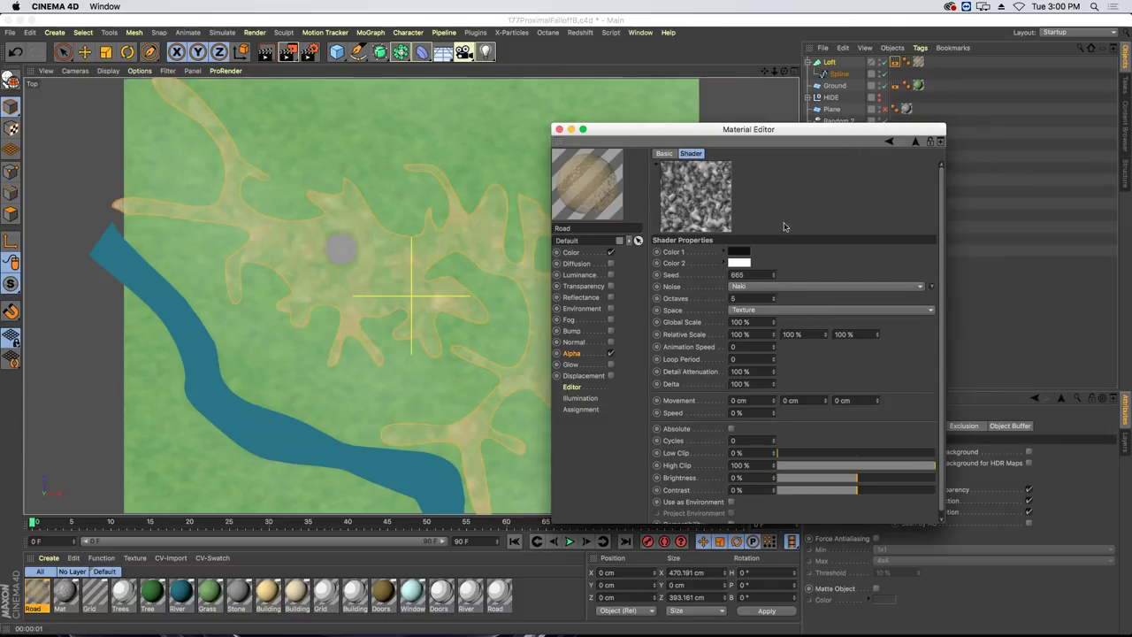
{"action": "left_click", "coordinate": [462, 273]}
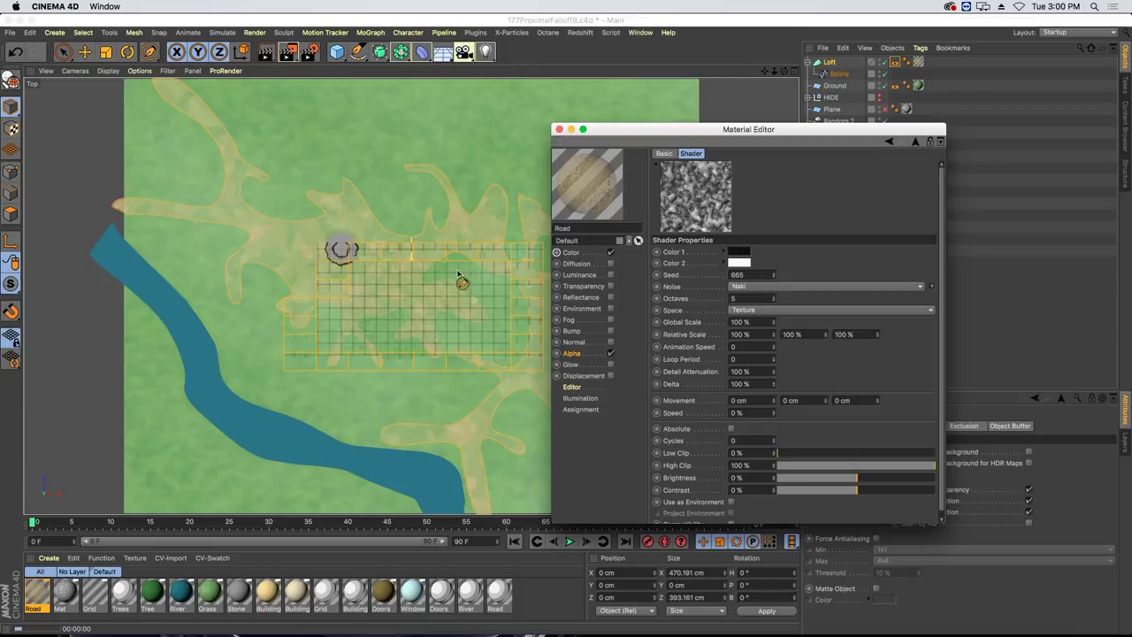
{"action": "left_click", "coordinate": [386, 267]}
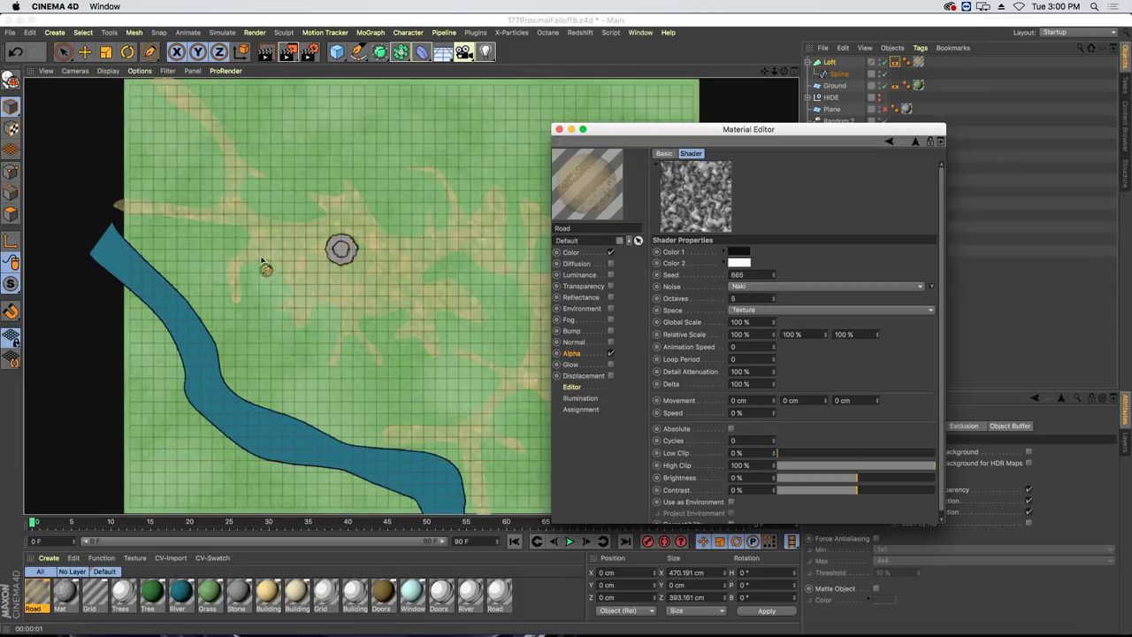
Duplicate the Noise layer in the Layer shader and hide the upper copy.
{"action": "left_click", "coordinate": [911, 142]}
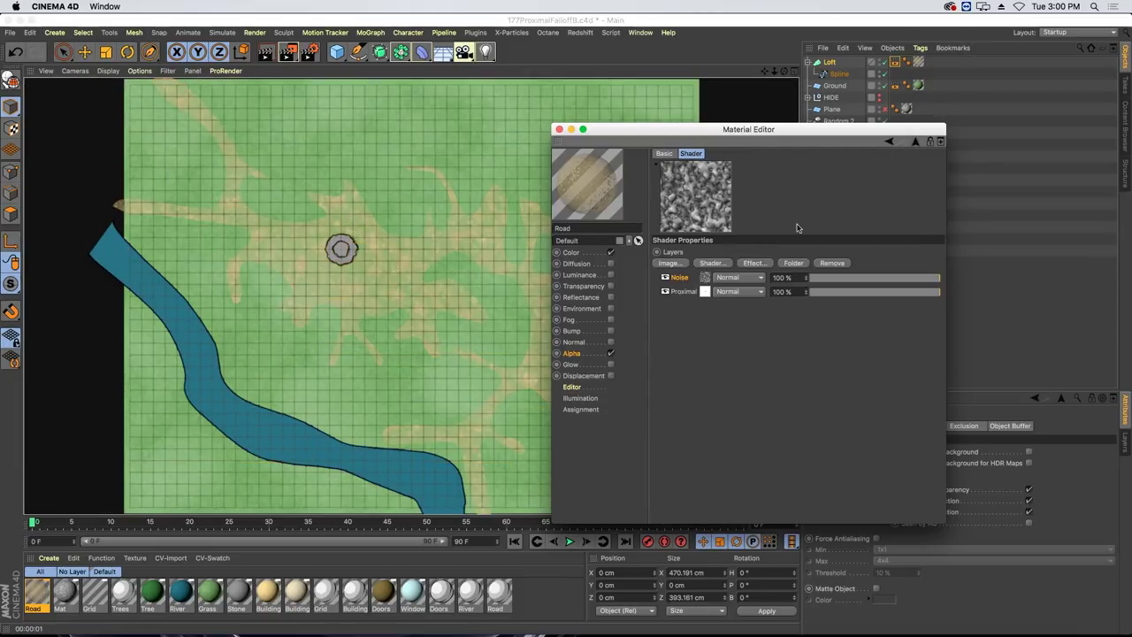
{"action": "left_click_drag", "start_coordinate": [705, 278], "coordinate": [689, 295]}
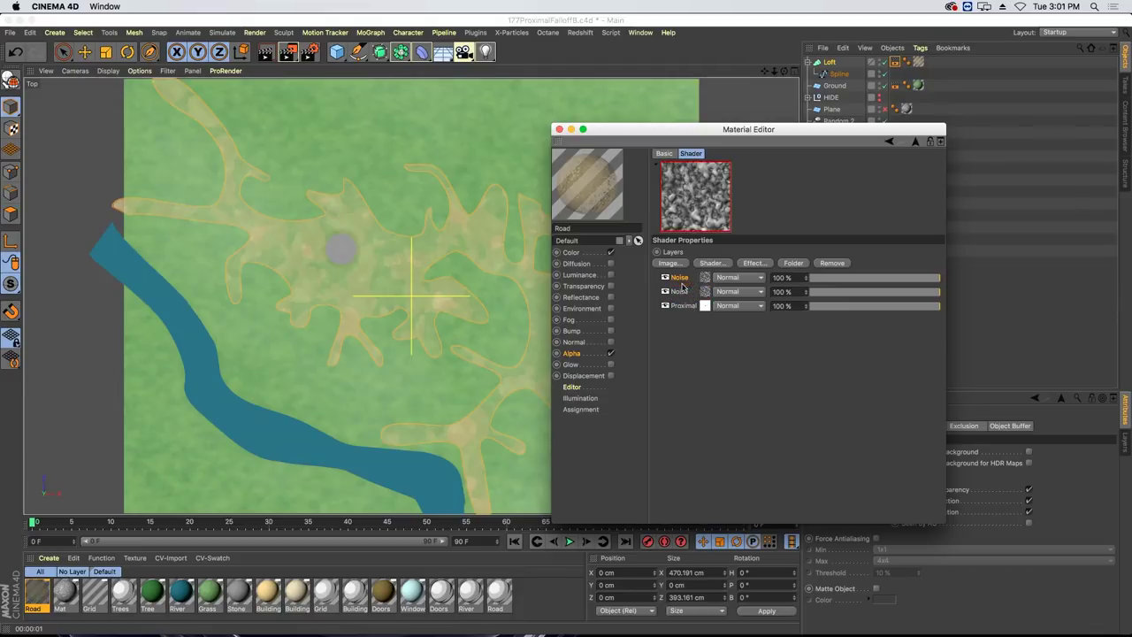
{"action": "left_click", "coordinate": [665, 277]}
Set the lower Noise layer's blend mode to Multiply and preview the road in a viewport render.
{"action": "left_click", "coordinate": [732, 292]}
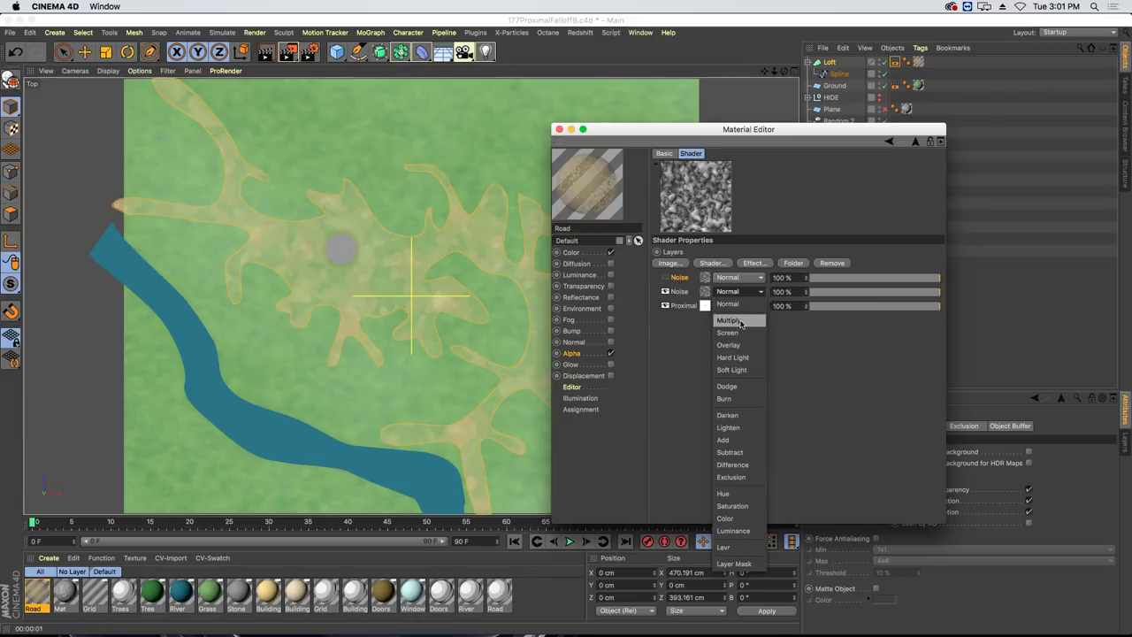
{"action": "left_click", "coordinate": [740, 322]}
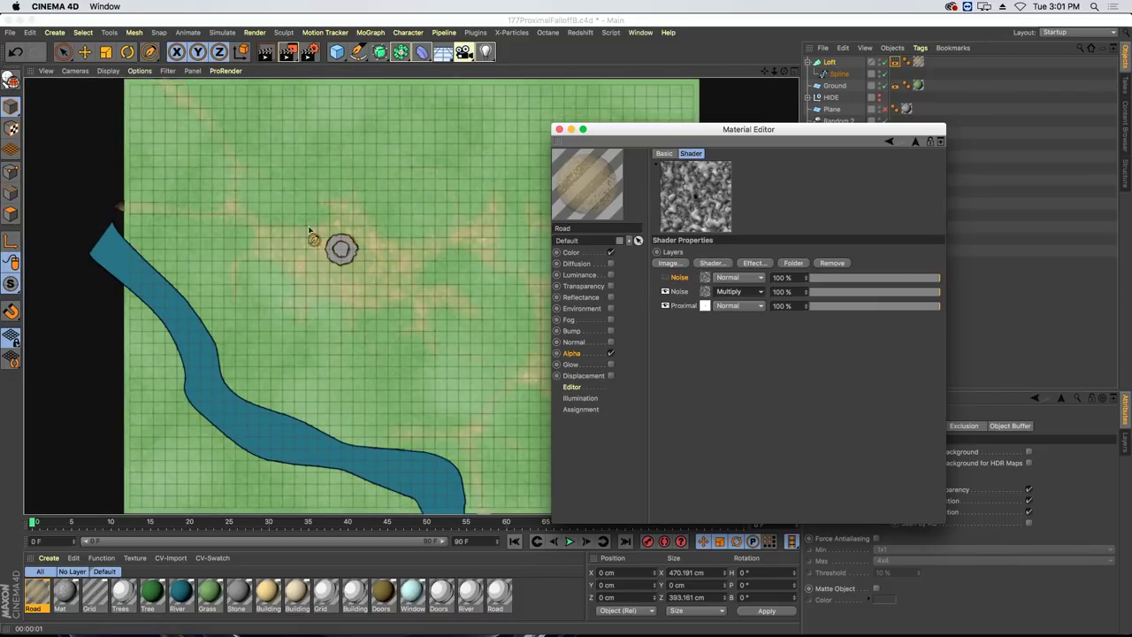
Set the lower Noise layer's blend mode to Levr and preview the road in a viewport render.
{"action": "left_click", "coordinate": [726, 295]}
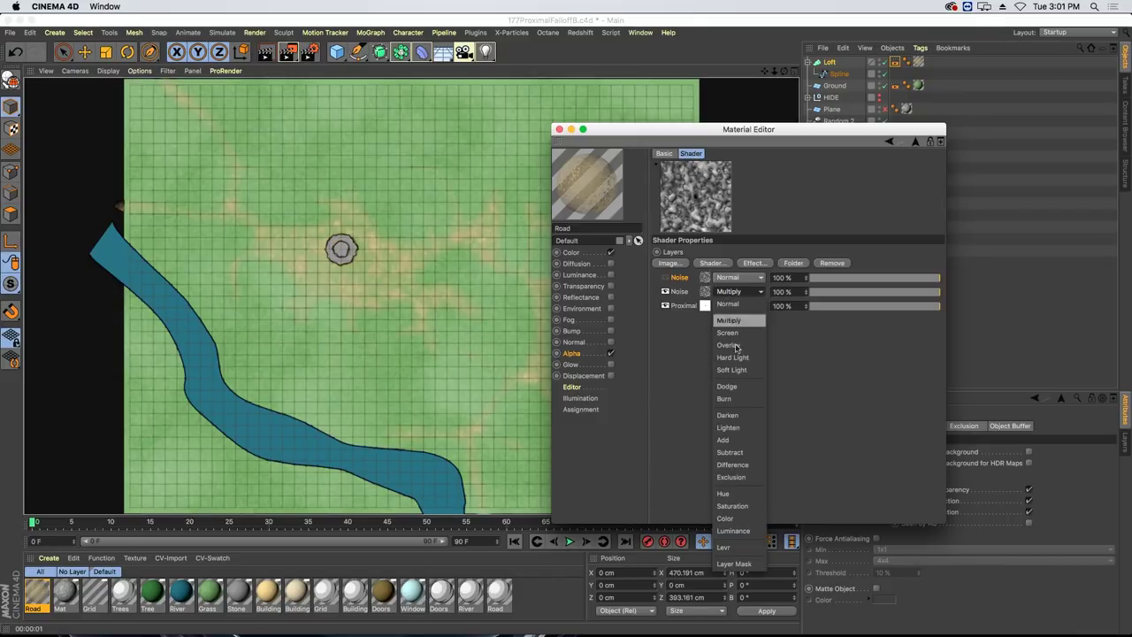
{"action": "left_click", "coordinate": [740, 549]}
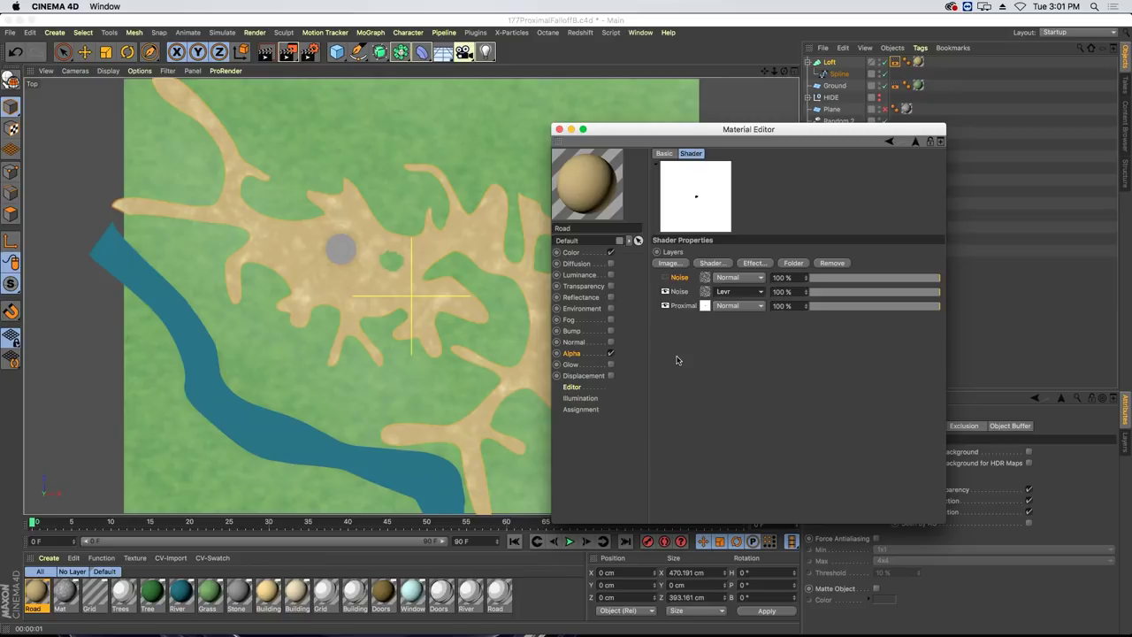
{"action": "left_click_drag", "start_coordinate": [445, 253], "coordinate": [456, 318]}
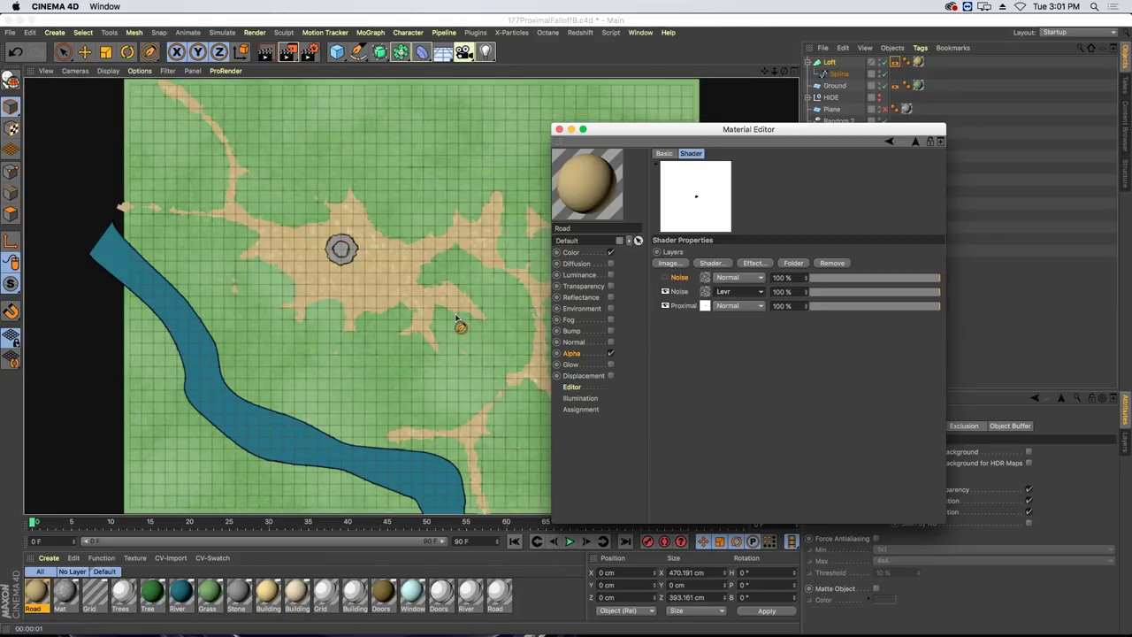
Show the upper Noise layer, blend it with Multiply at 78 % opacity, and close the material.
{"action": "left_click", "coordinate": [729, 278]}
{"action": "left_click", "coordinate": [741, 307]}
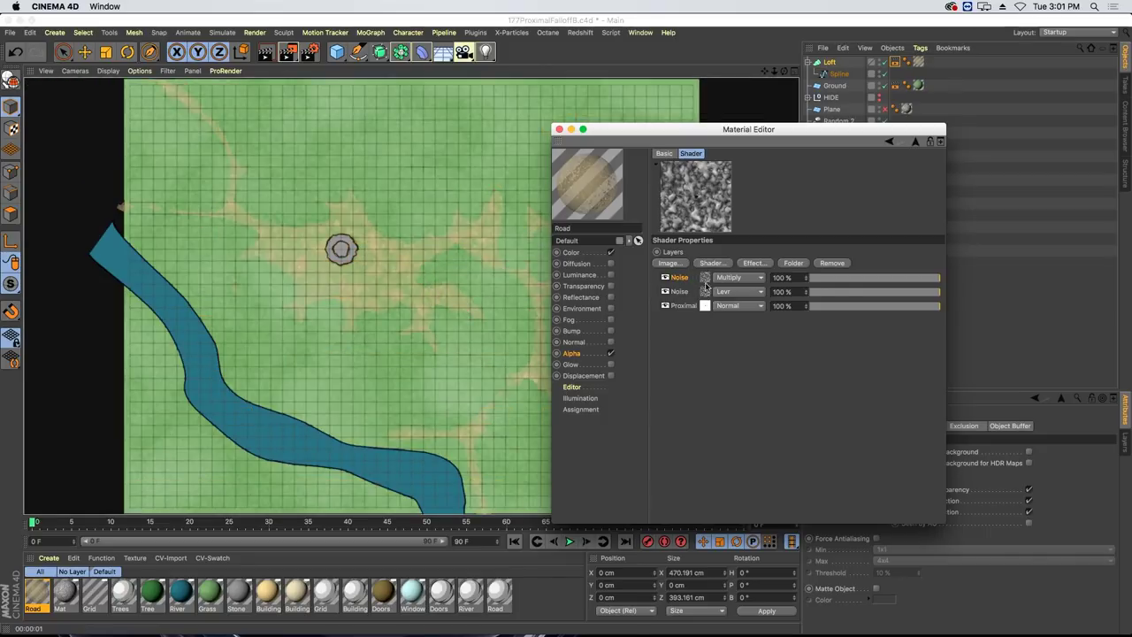
{"action": "left_click", "coordinate": [873, 277]}
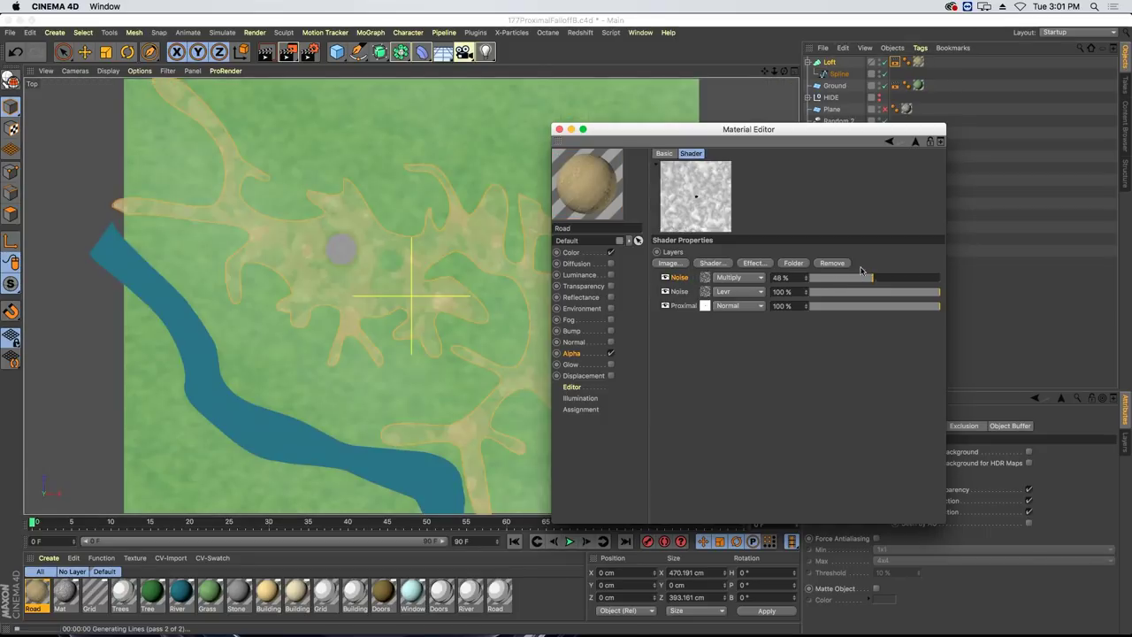
{"action": "left_click", "coordinate": [905, 279]}
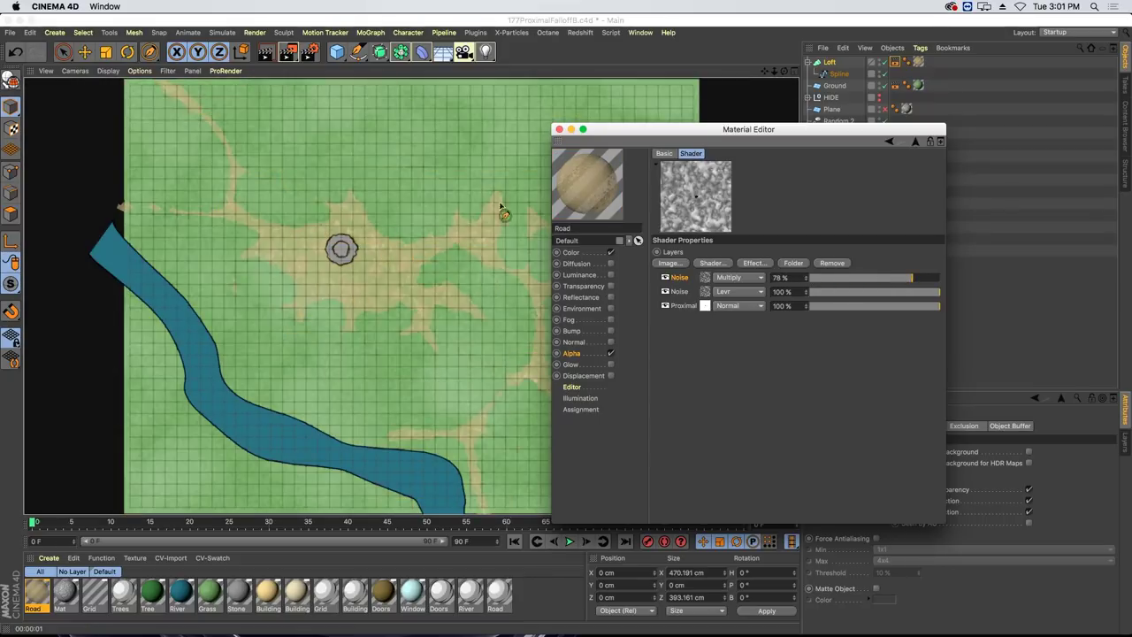
{"action": "left_click", "coordinate": [558, 130]}
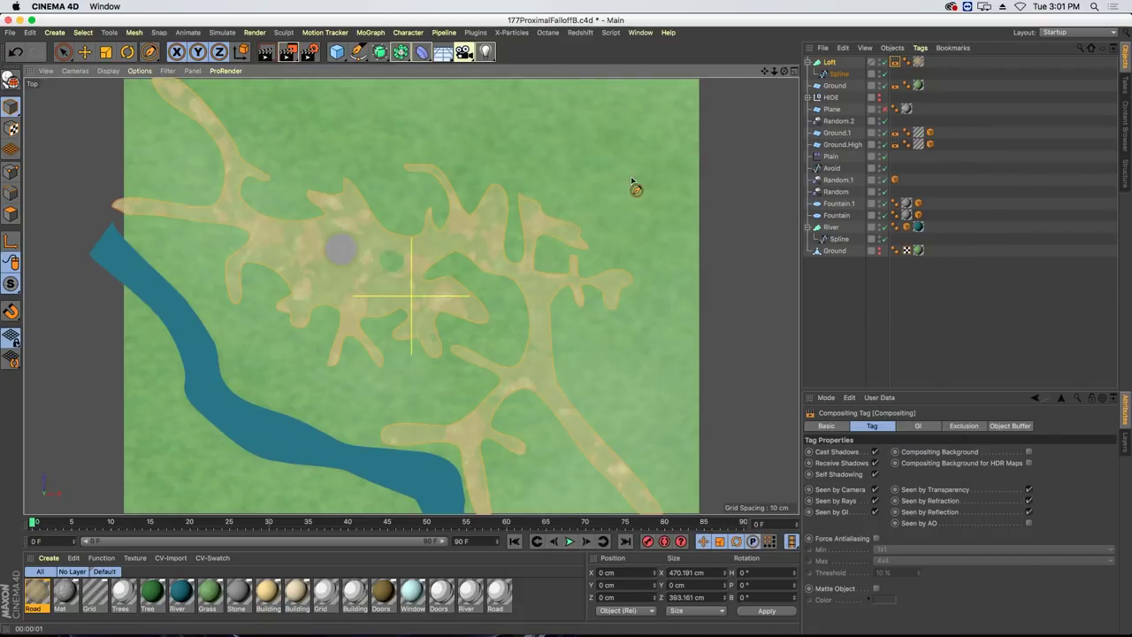
Move points of the road's spline to form a wide branch above the fountain, and render the map with the HIDE group shown.
{"action": "left_click", "coordinate": [836, 74]}
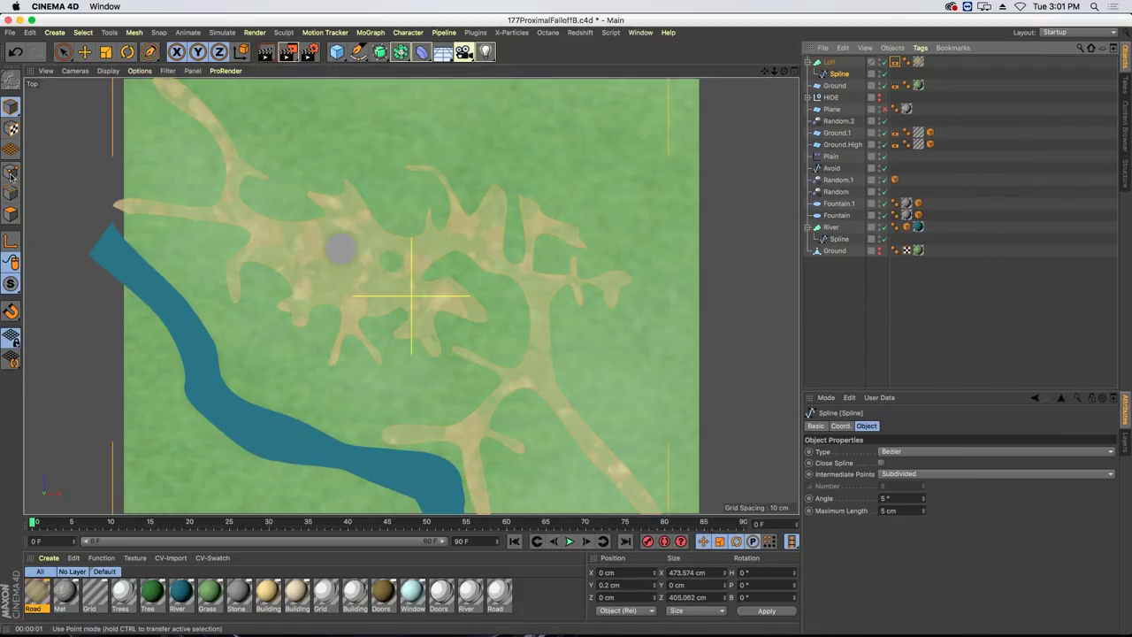
{"action": "left_click", "coordinate": [11, 172]}
{"action": "left_click", "coordinate": [325, 215]}
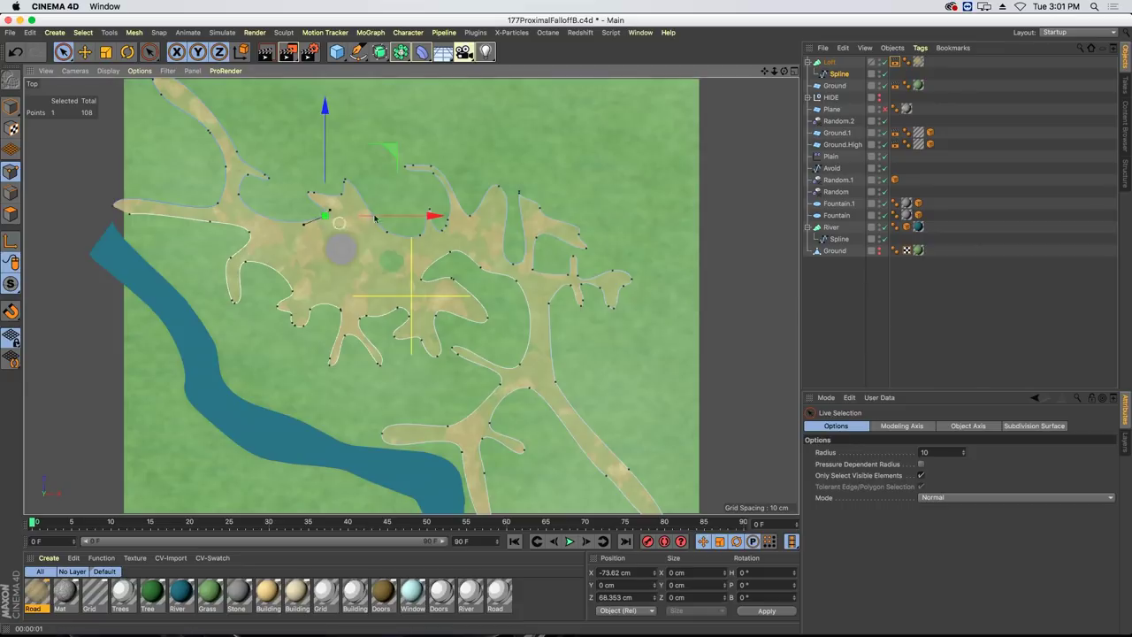
{"action": "left_click_drag", "start_coordinate": [387, 154], "coordinate": [384, 200]}
{"action": "left_click", "coordinate": [410, 167]}
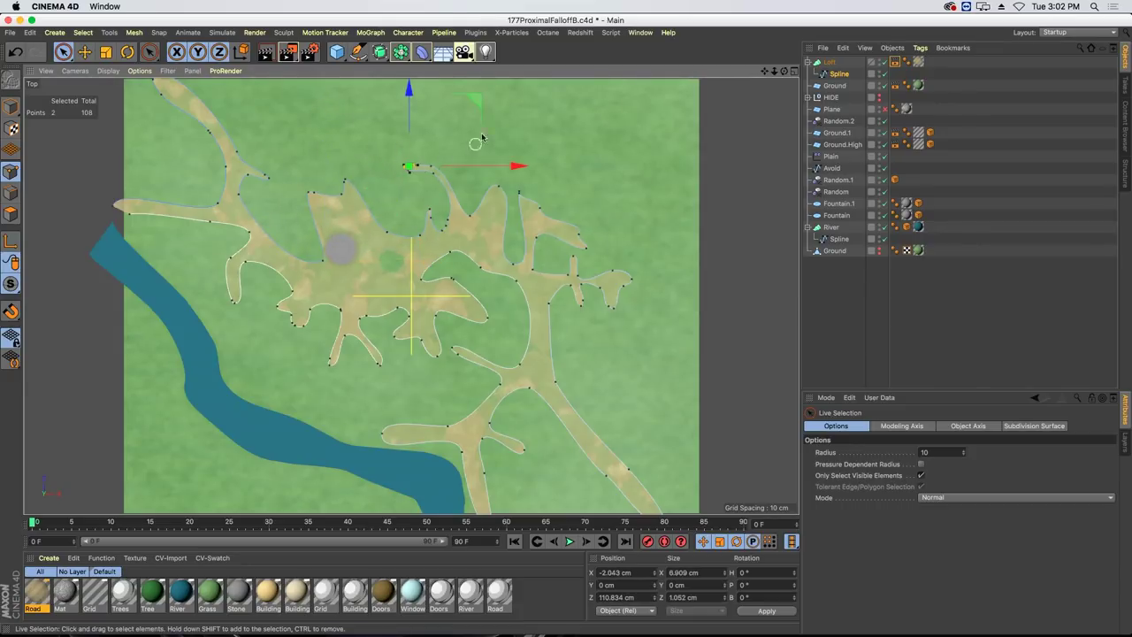
{"action": "left_click_drag", "start_coordinate": [478, 108], "coordinate": [389, 88]}
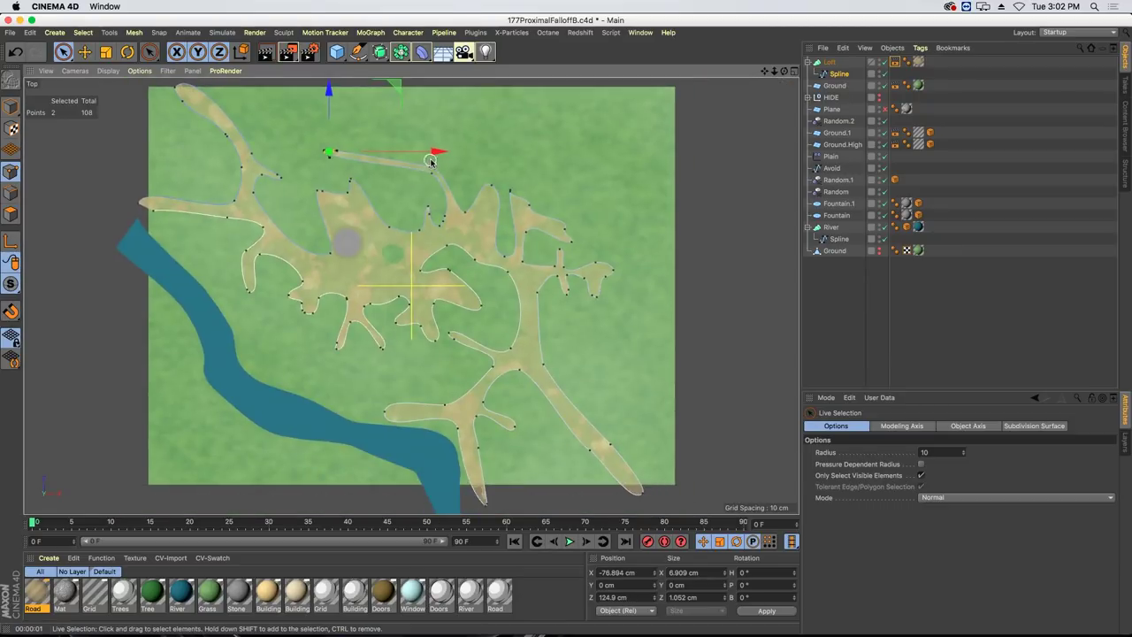
{"action": "left_click_drag", "start_coordinate": [334, 152], "coordinate": [383, 99]}
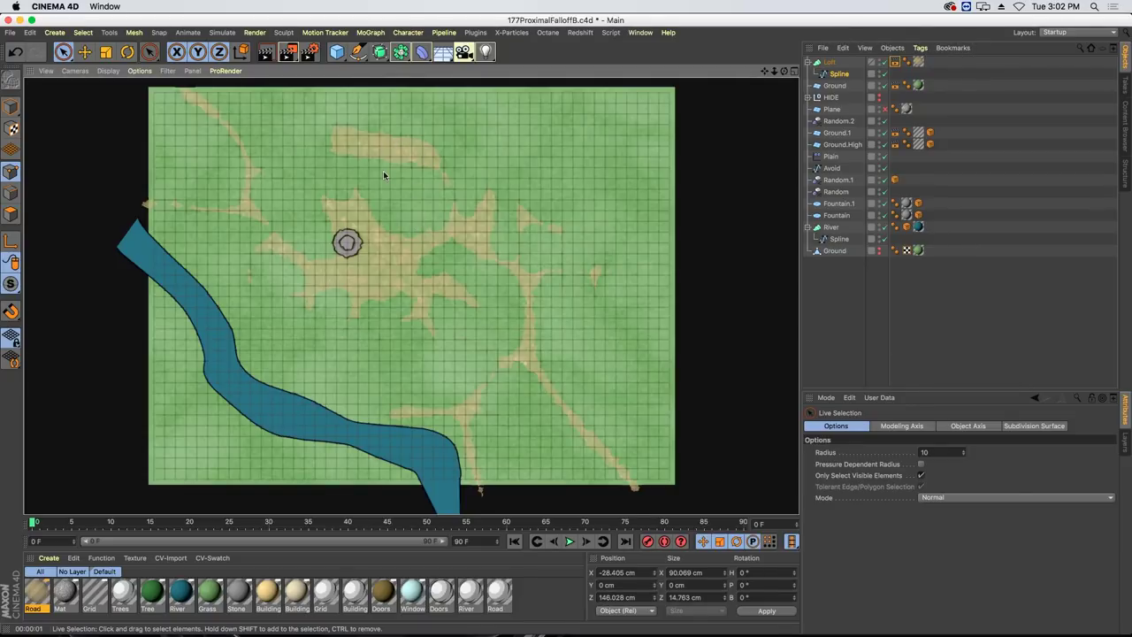
{"action": "left_click", "coordinate": [880, 97]}
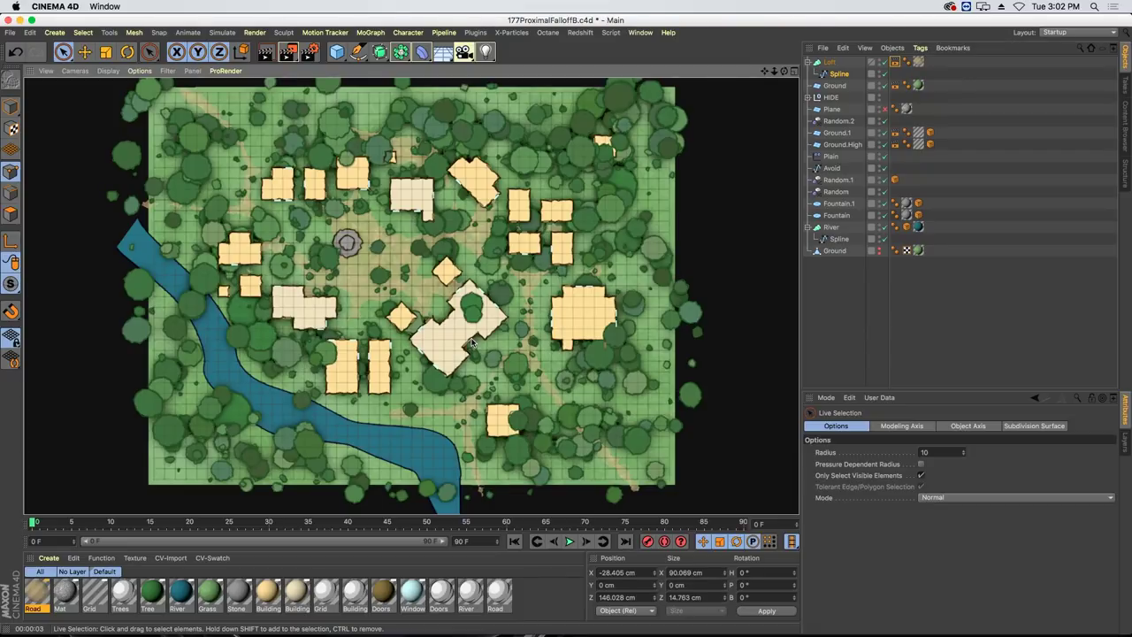
Close the 177ProximalFalloffB project without saving and switch to the 188TooManyObjectsB project.
{"action": "key", "text": "super+F4"}
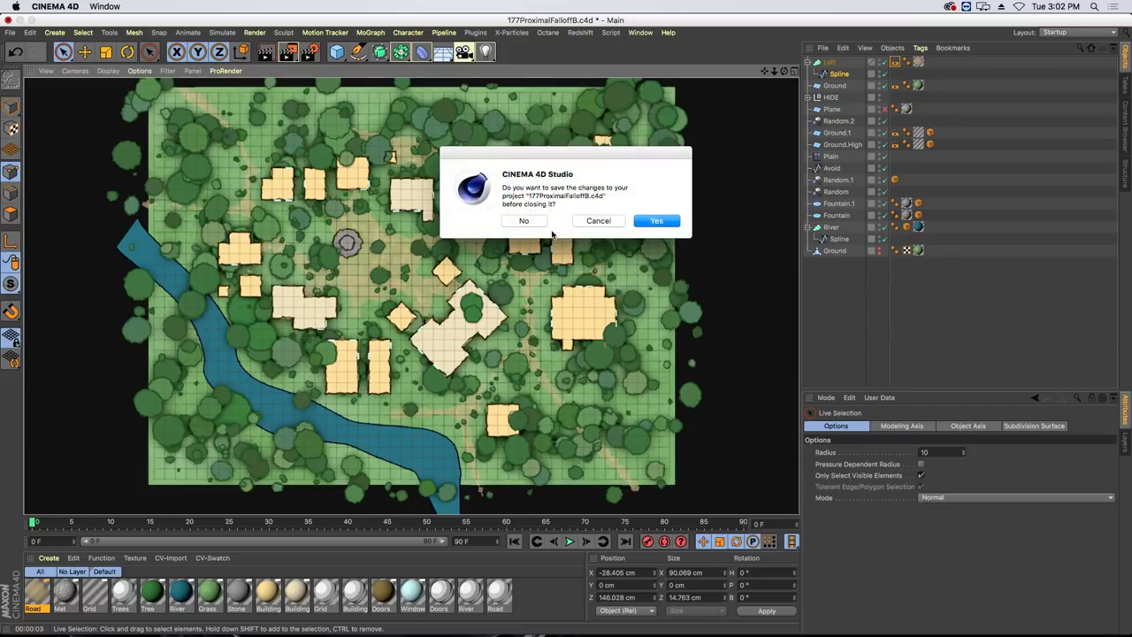
{"action": "left_click", "coordinate": [540, 224]}
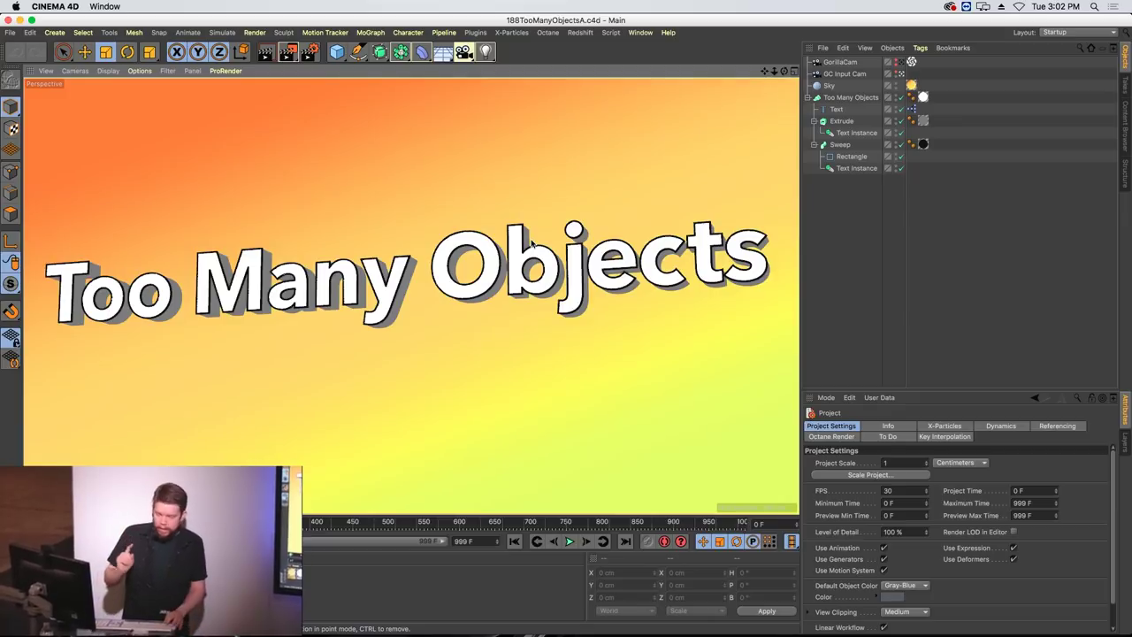
{"action": "key", "text": "ctrl+Tab"}
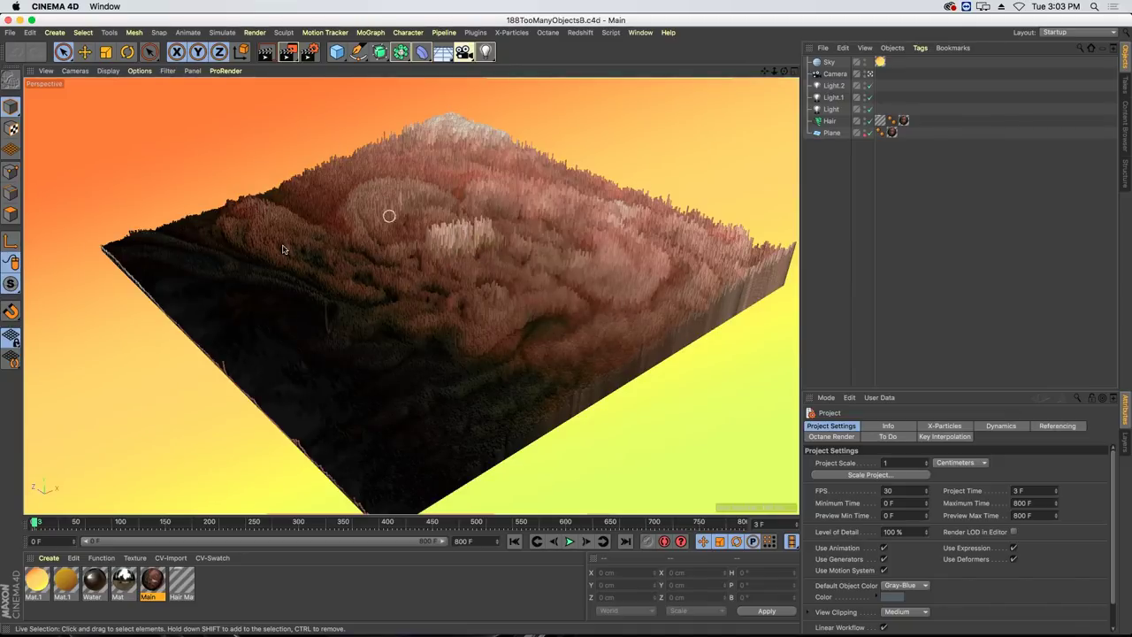
Examine the dense hair pillars on the plane up close and close the project without saving it.
{"action": "left_click_drag", "start_coordinate": [362, 248], "coordinate": [587, 194], "text": "alt"}
{"action": "scroll", "coordinate": [460, 259], "scroll_direction": "up", "scroll_amount": 5}
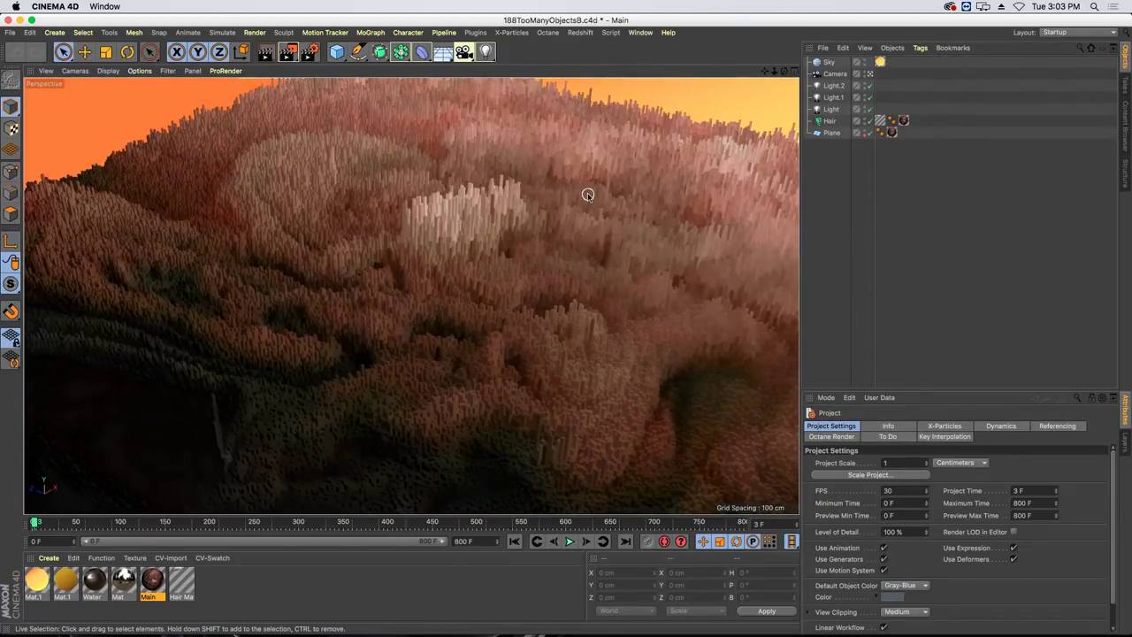
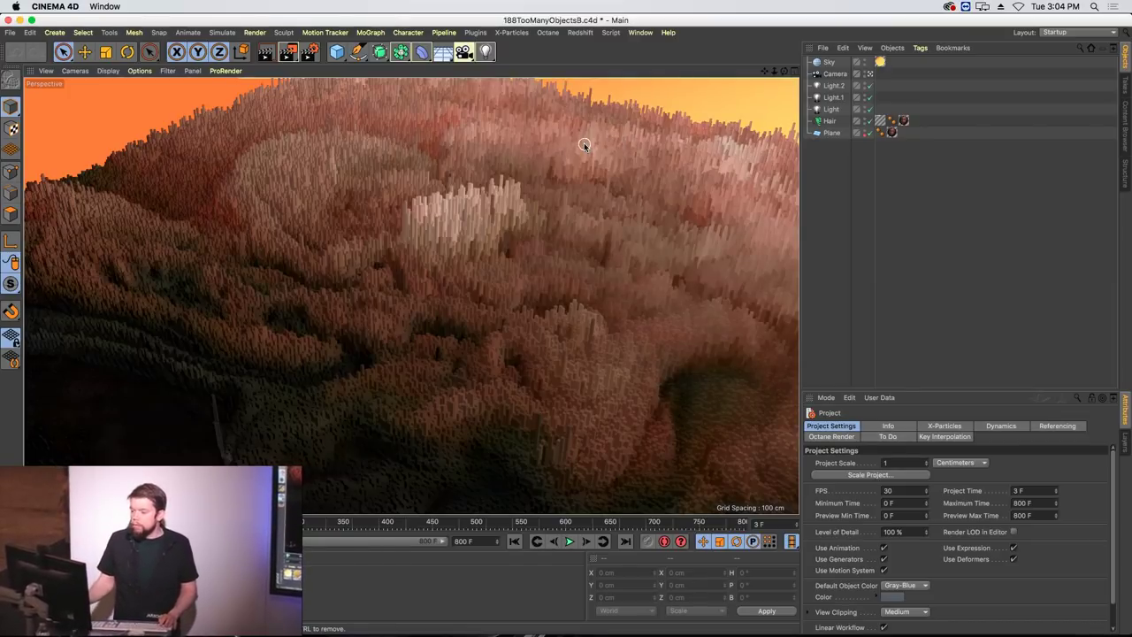
{"action": "left_click", "coordinate": [524, 220]}
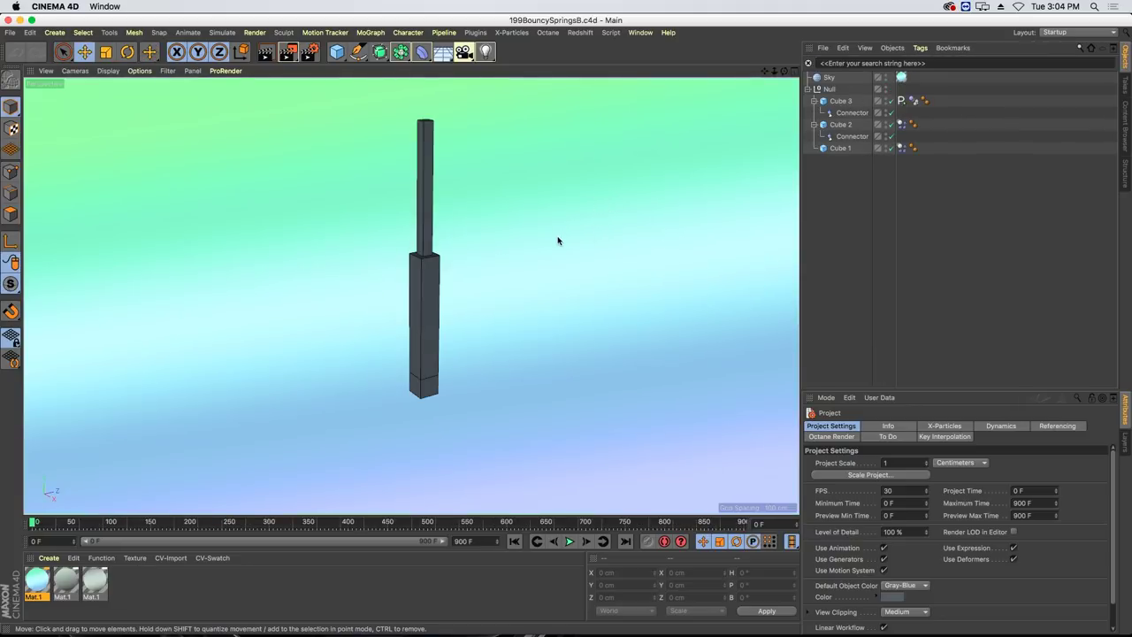
Play the dynamics simulation of the three connected cubes and return to the first frame.
{"action": "left_click", "coordinate": [568, 541]}
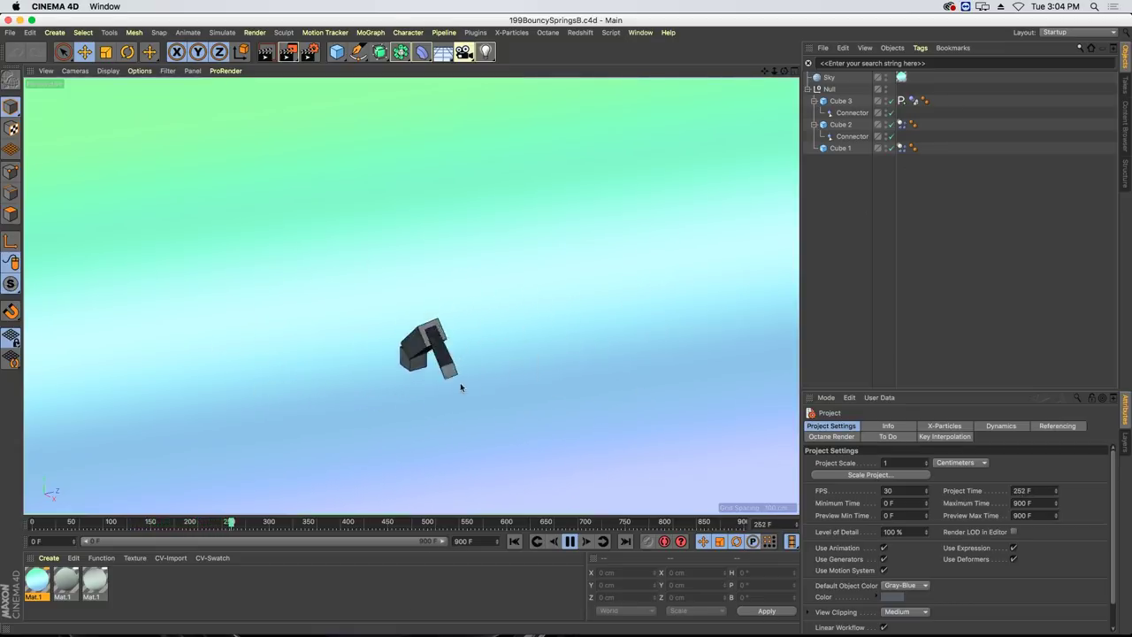
{"action": "left_click", "coordinate": [570, 541]}
{"action": "left_click", "coordinate": [514, 542]}
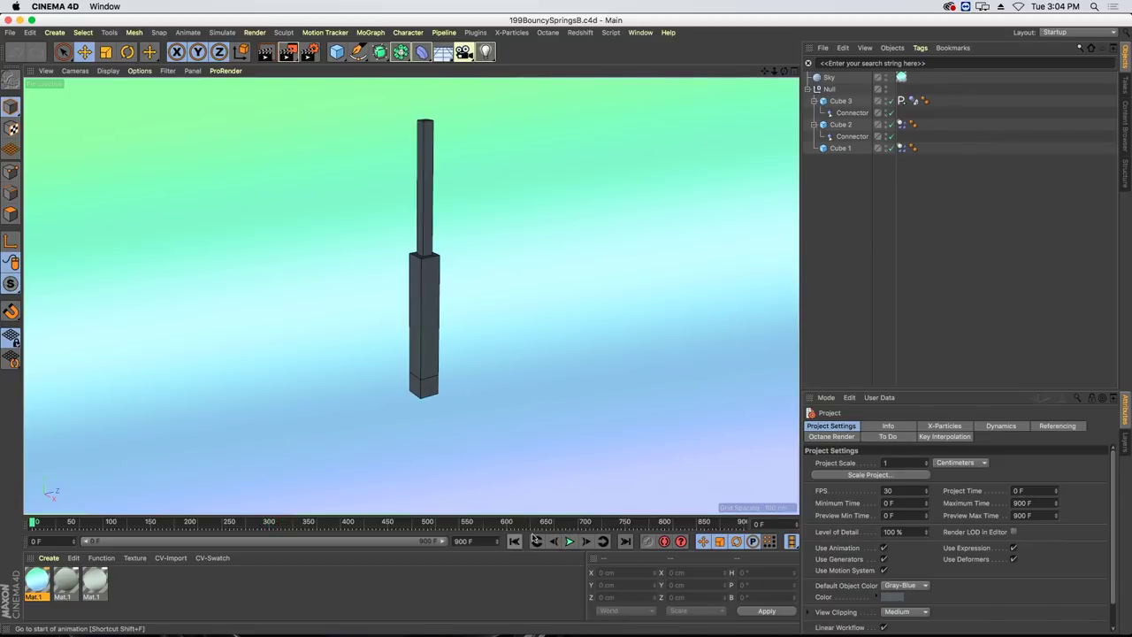
Inspect the Ragdoll Connector under Cube 3 while replaying the simulation, and rewind to the start.
{"action": "left_click", "coordinate": [851, 113]}
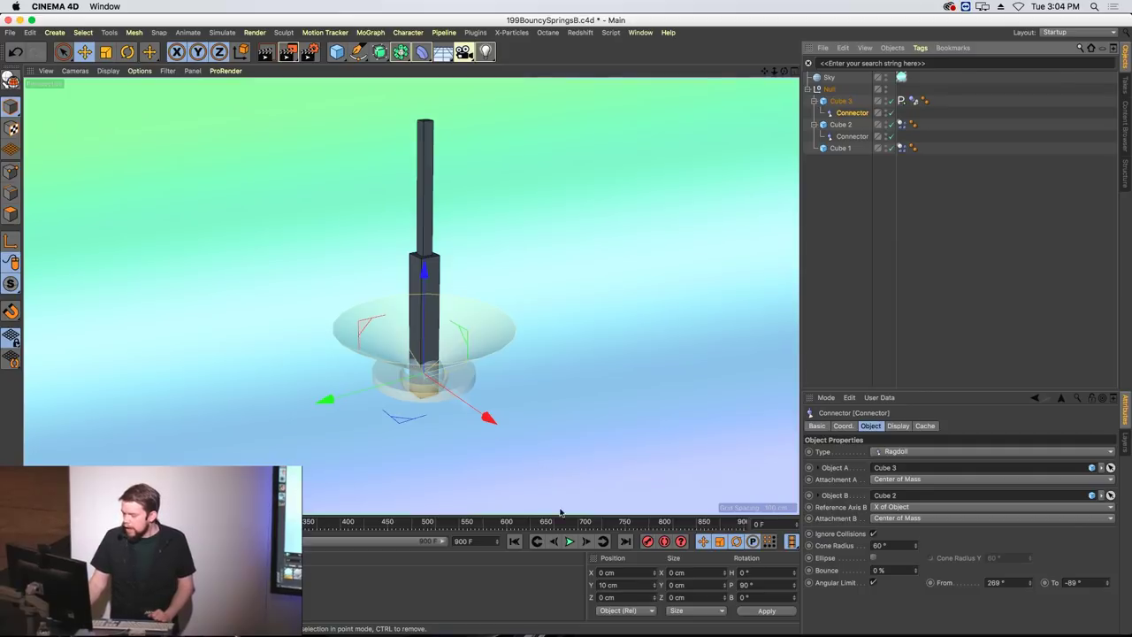
{"action": "left_click", "coordinate": [569, 542]}
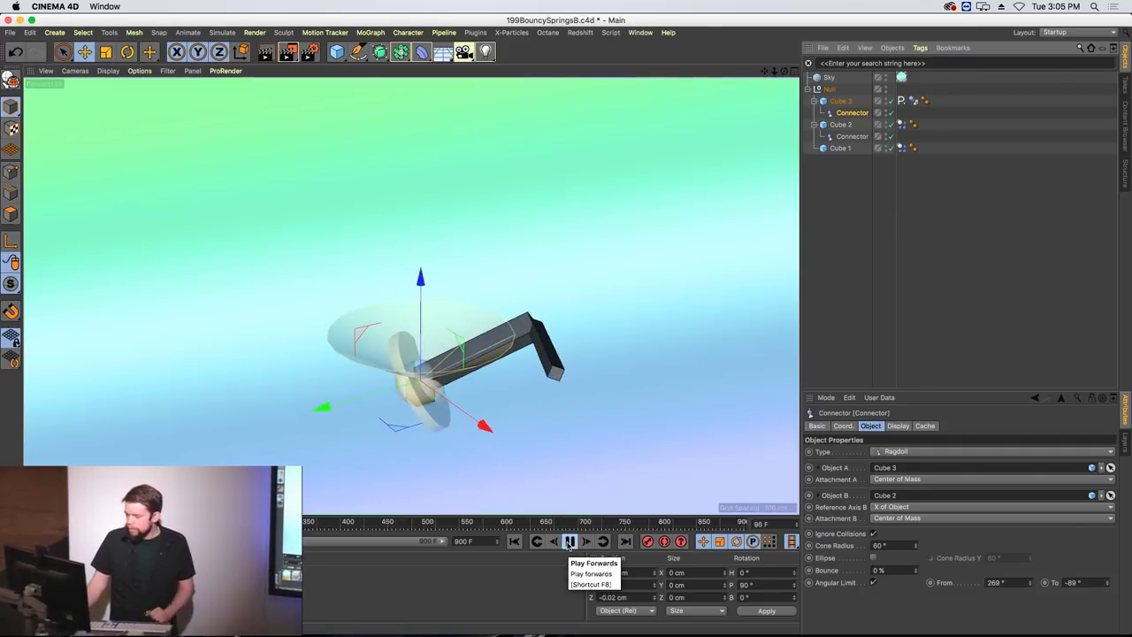
{"action": "left_click", "coordinate": [569, 542]}
{"action": "left_click", "coordinate": [514, 542]}
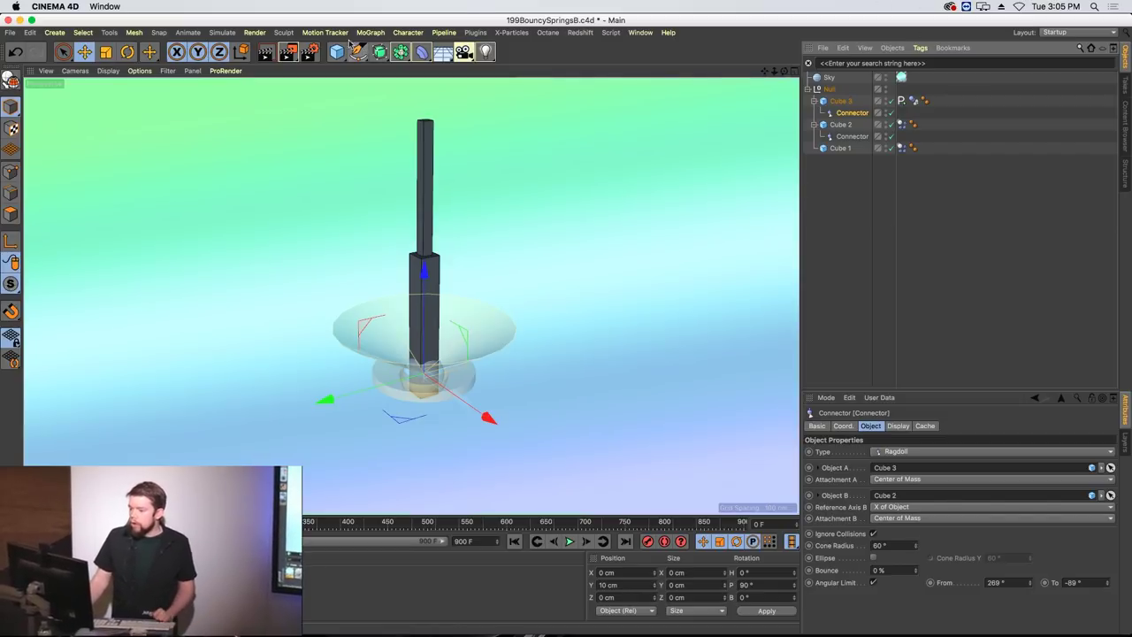
Add a dynamics Spring object and nest it under Cube 3 below its Connector.
{"action": "left_click", "coordinate": [222, 32]}
{"action": "mouse_move", "coordinate": [248, 65]}
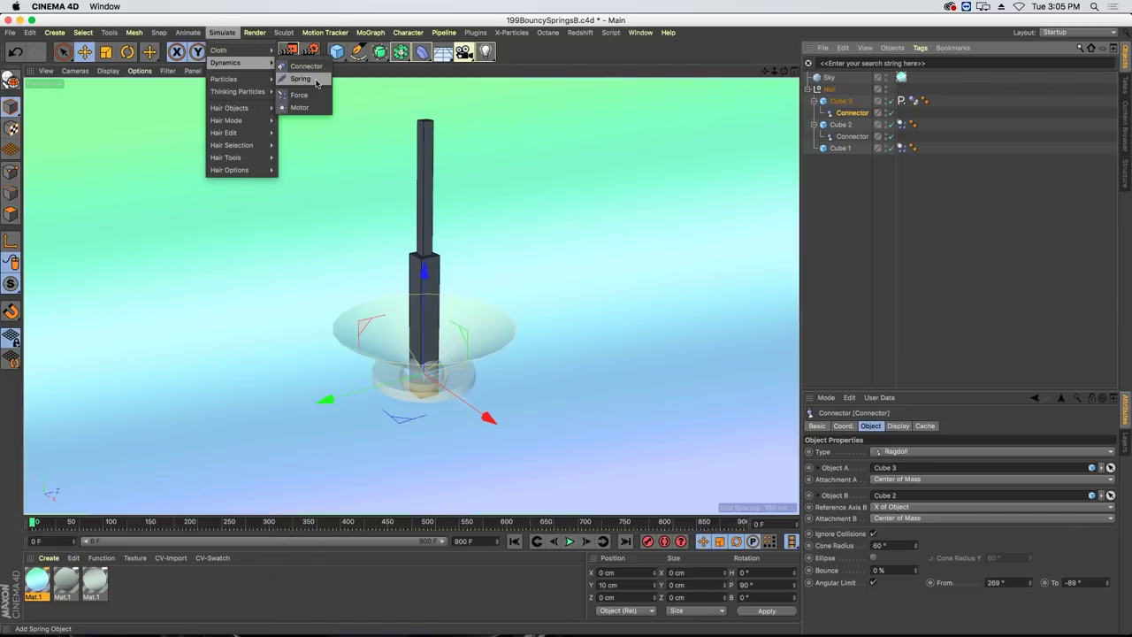
{"action": "left_click", "coordinate": [300, 79]}
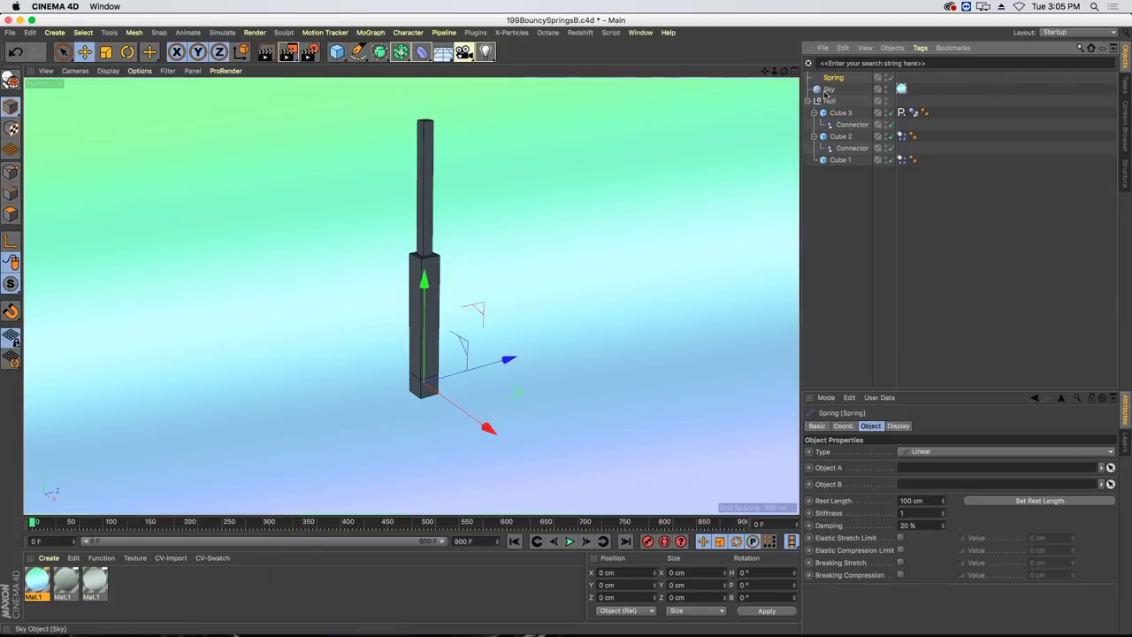
{"action": "left_click_drag", "start_coordinate": [857, 121], "coordinate": [843, 130]}
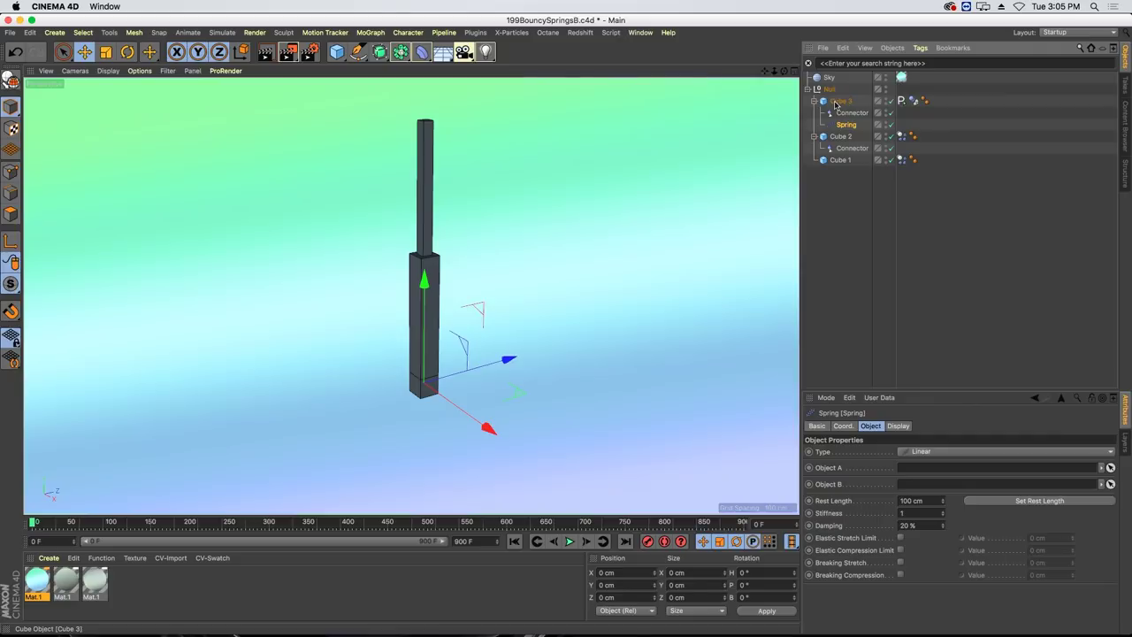
Assign Cube 3 as Object A and Cube 2 as Object B of the new Spring.
{"action": "left_click", "coordinate": [840, 102]}
{"action": "left_click", "coordinate": [845, 124]}
{"action": "left_click_drag", "start_coordinate": [841, 102], "coordinate": [935, 468]}
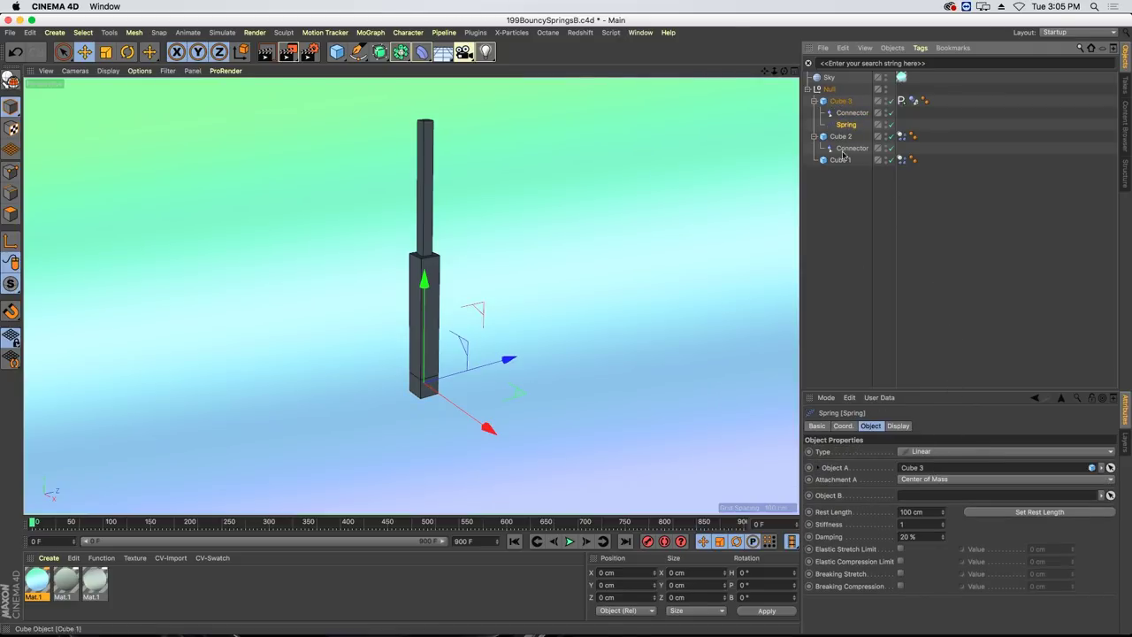
{"action": "left_click_drag", "start_coordinate": [838, 139], "coordinate": [925, 497]}
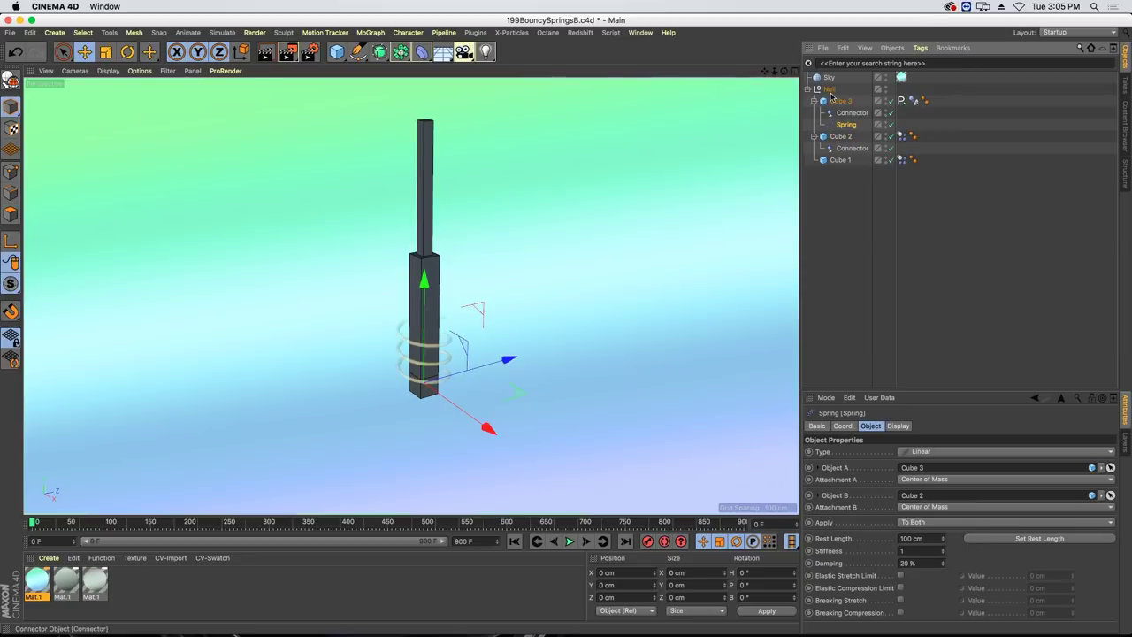
Copy the Spring under Cube 2, link it from Cube 2 to Cube 1, and test the simulation from the start.
{"action": "left_click_drag", "start_coordinate": [866, 128], "coordinate": [911, 472], "text": "ctrl"}
{"action": "left_click_drag", "start_coordinate": [841, 172], "coordinate": [915, 502]}
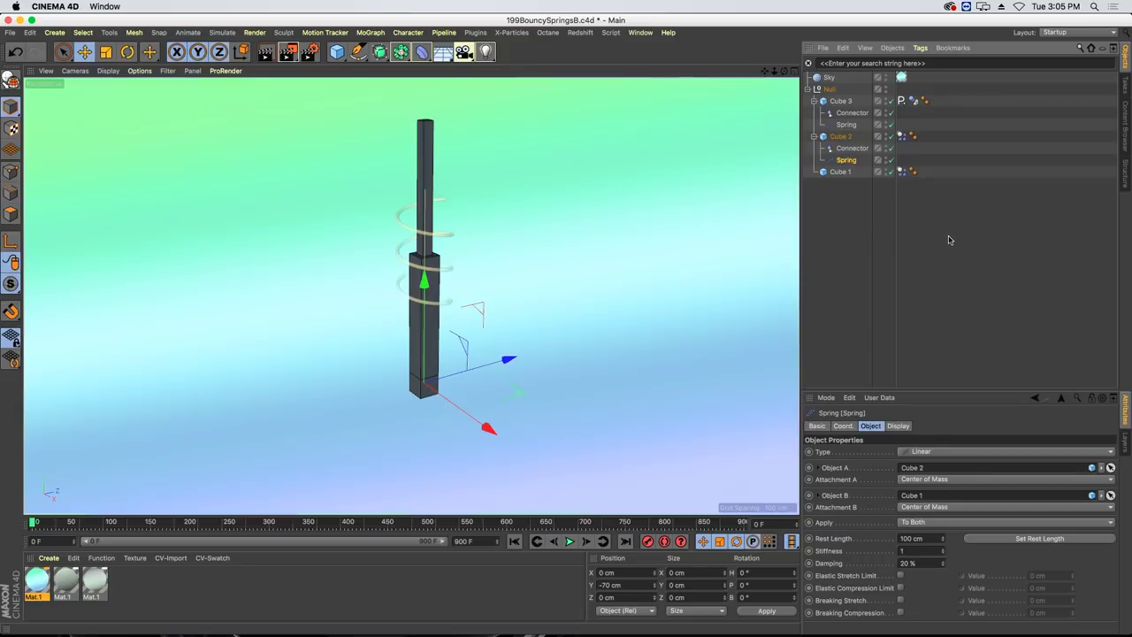
{"action": "left_click", "coordinate": [570, 542]}
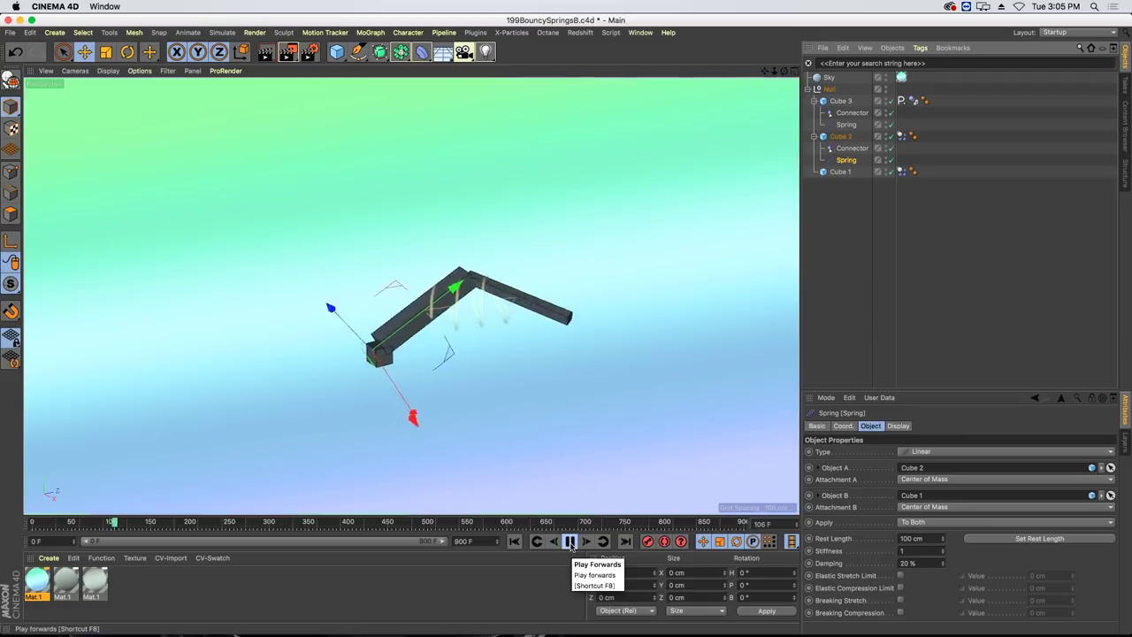
{"action": "left_click", "coordinate": [569, 542]}
{"action": "left_click", "coordinate": [514, 541]}
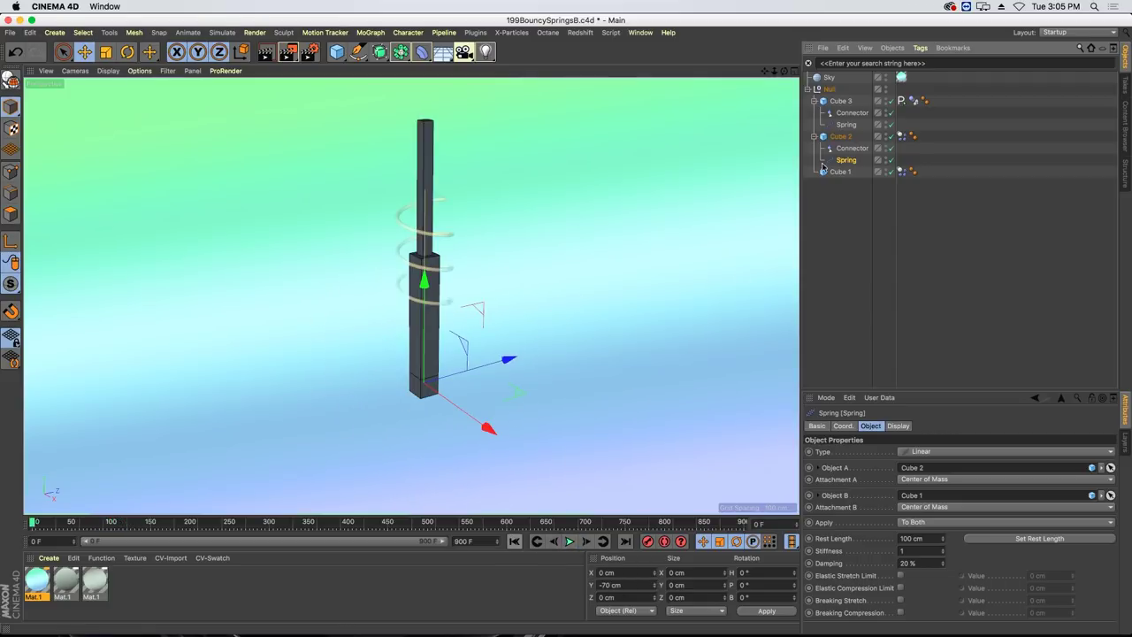
Set the Stiffness of both Spring objects to 10.
{"action": "left_click", "coordinate": [847, 125], "text": "ctrl"}
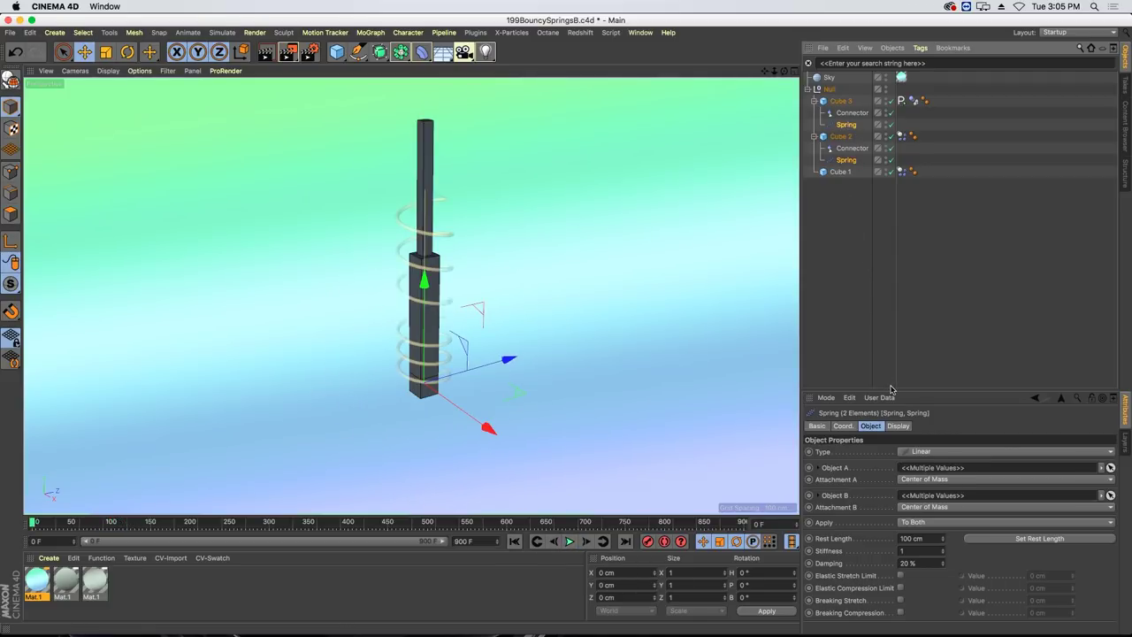
{"action": "left_click_drag", "start_coordinate": [892, 390], "coordinate": [886, 264]}
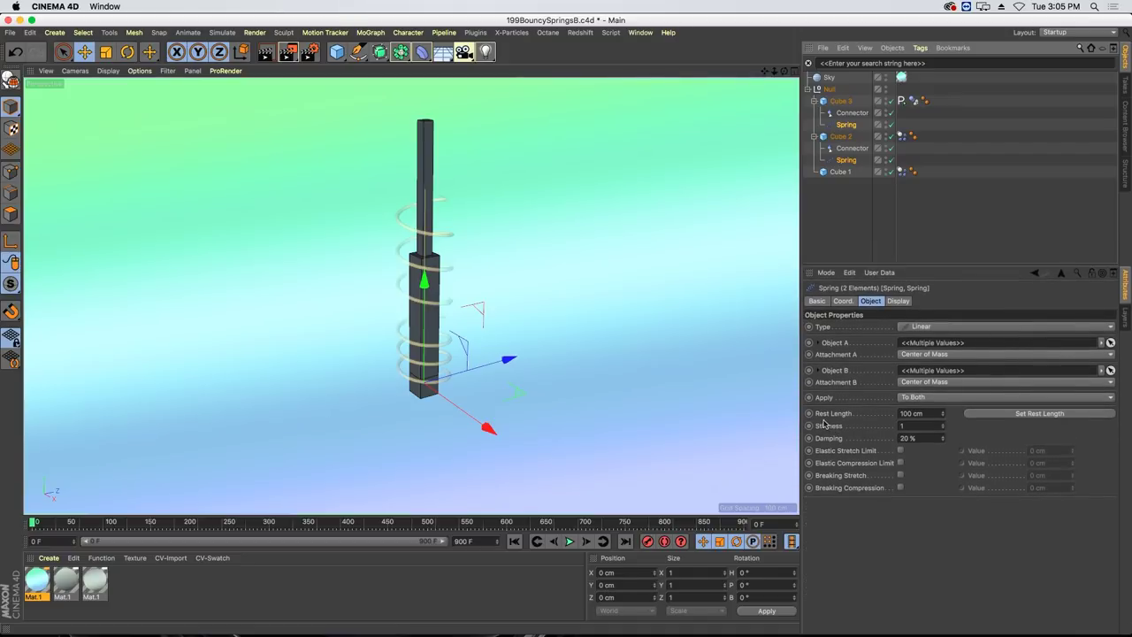
{"action": "left_click", "coordinate": [920, 426]}
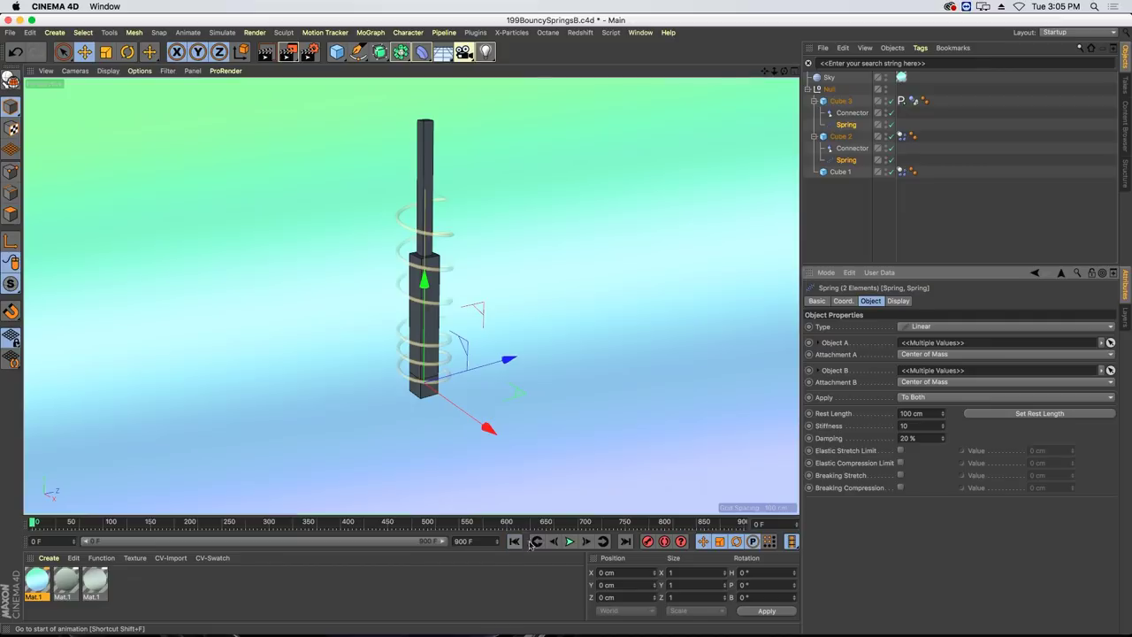
Play and rewind the simulation, then set both Springs' Rest Length from their current object distances.
{"action": "left_click", "coordinate": [570, 541]}
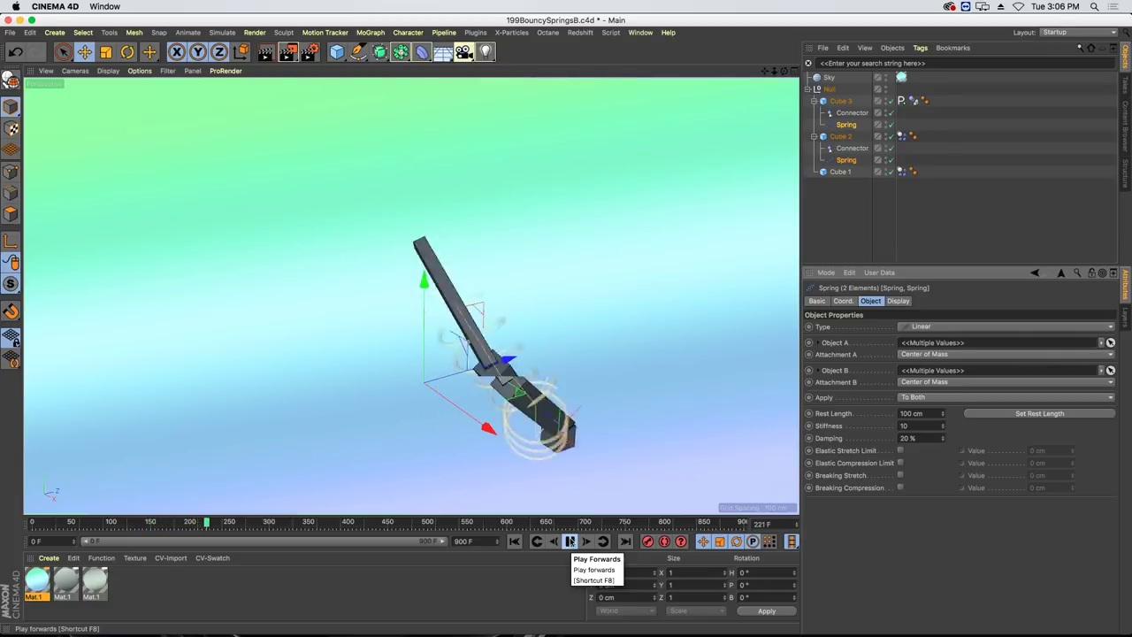
{"action": "left_click", "coordinate": [514, 541]}
{"action": "left_click", "coordinate": [1013, 415]}
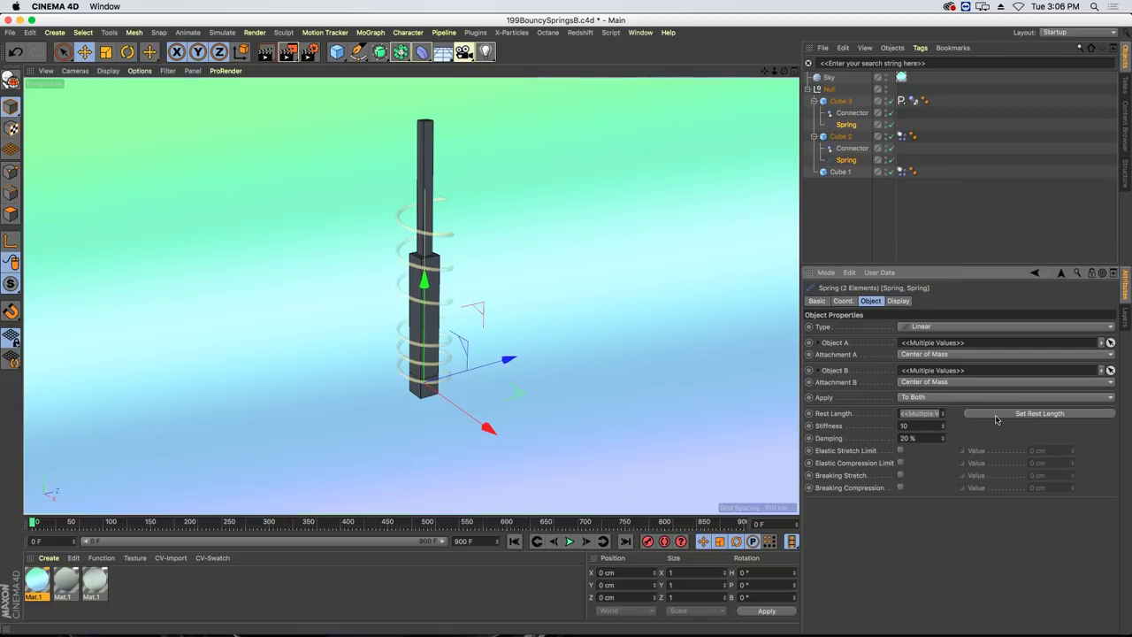
Double the Rest Length of both Springs, giving 240 cm for the Spring under Cube 2.
{"action": "left_click", "coordinate": [847, 160]}
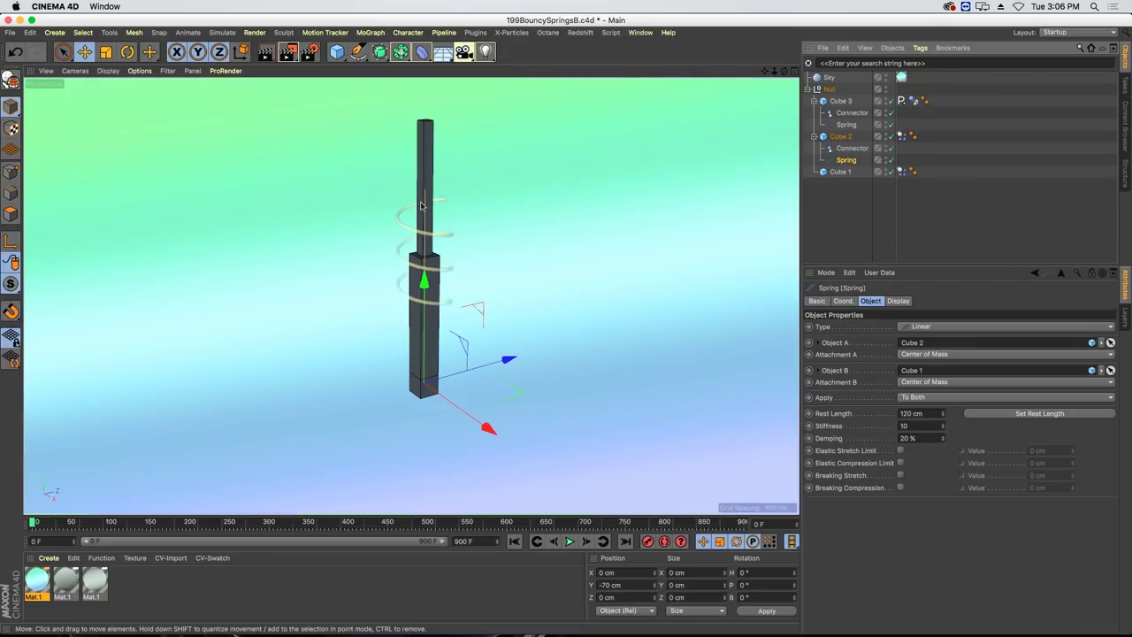
{"action": "left_click", "coordinate": [847, 124], "text": "ctrl"}
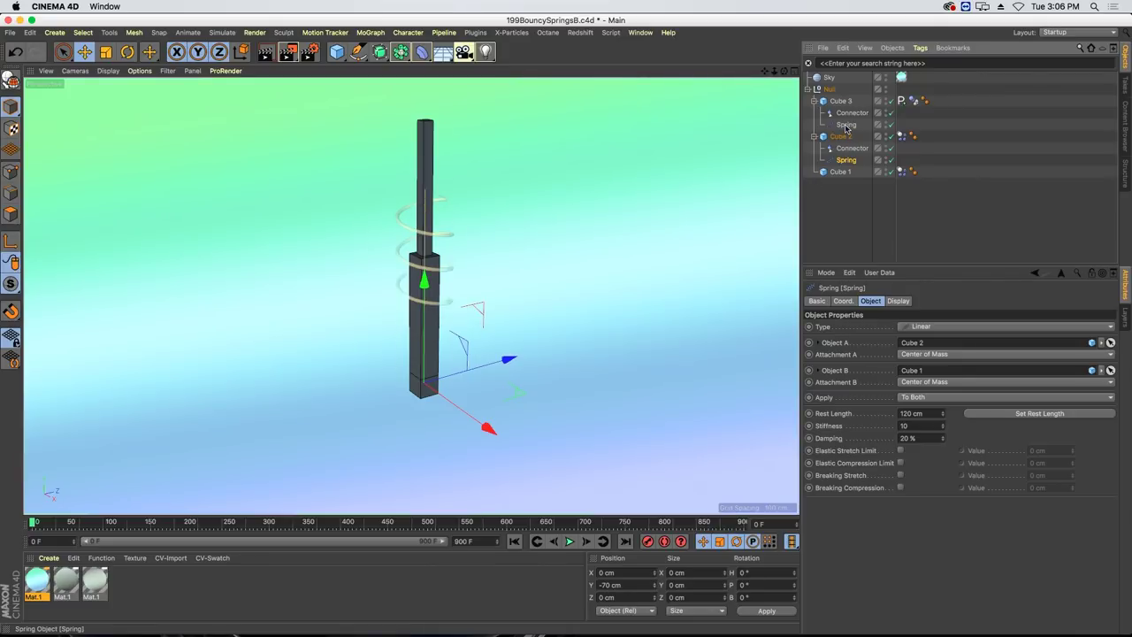
{"action": "left_click", "coordinate": [922, 413]}
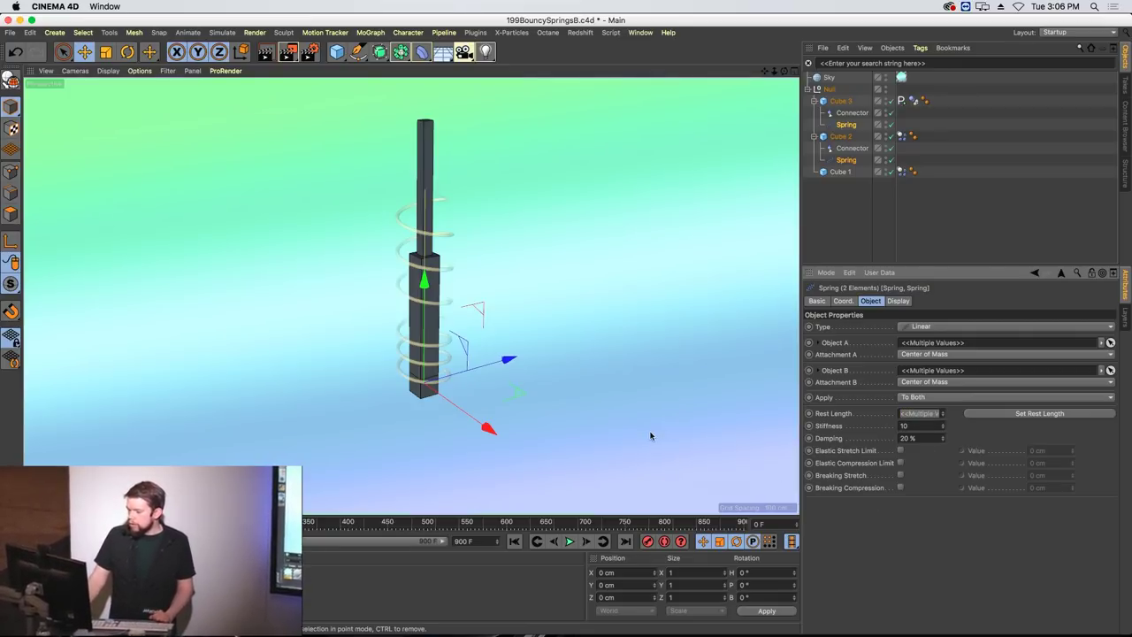
{"action": "left_click", "coordinate": [843, 226]}
{"action": "left_click", "coordinate": [847, 161]}
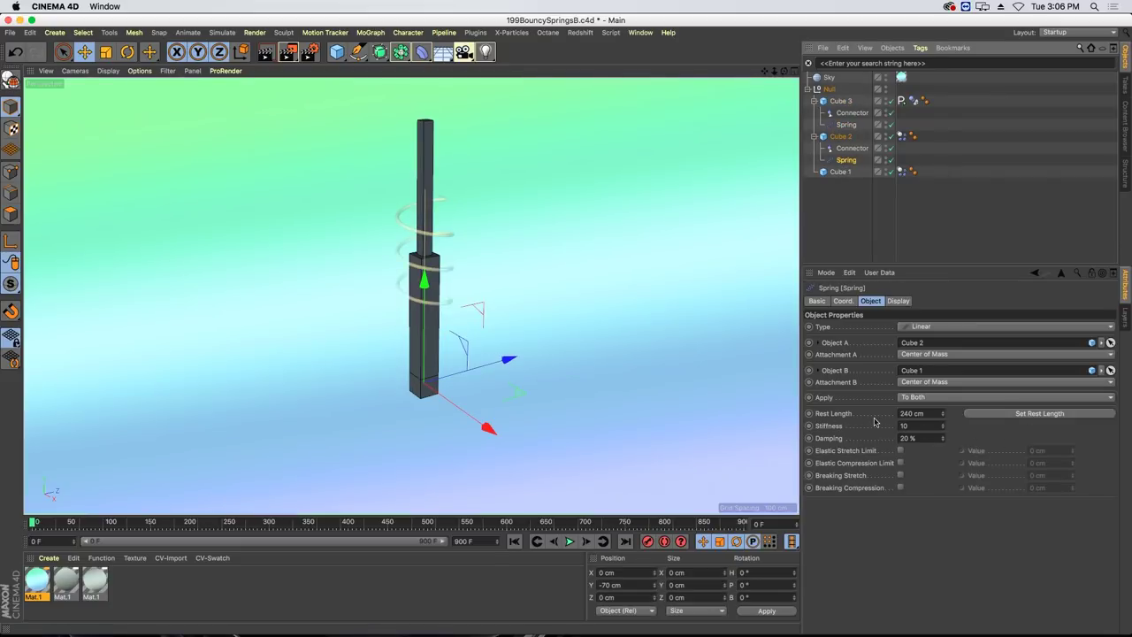
Play the simulation to check the bounce, then close the springs project and 200ShadowAsTextureA.c4d.
{"action": "left_click", "coordinate": [570, 541]}
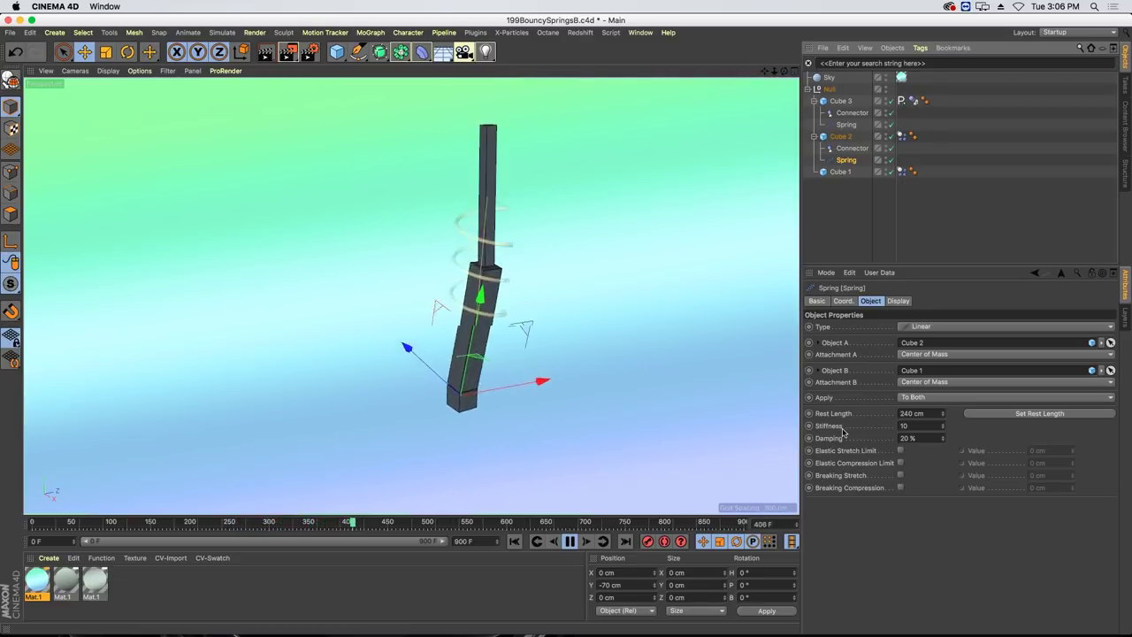
{"action": "left_click", "coordinate": [572, 543]}
{"action": "key", "text": "super+w"}
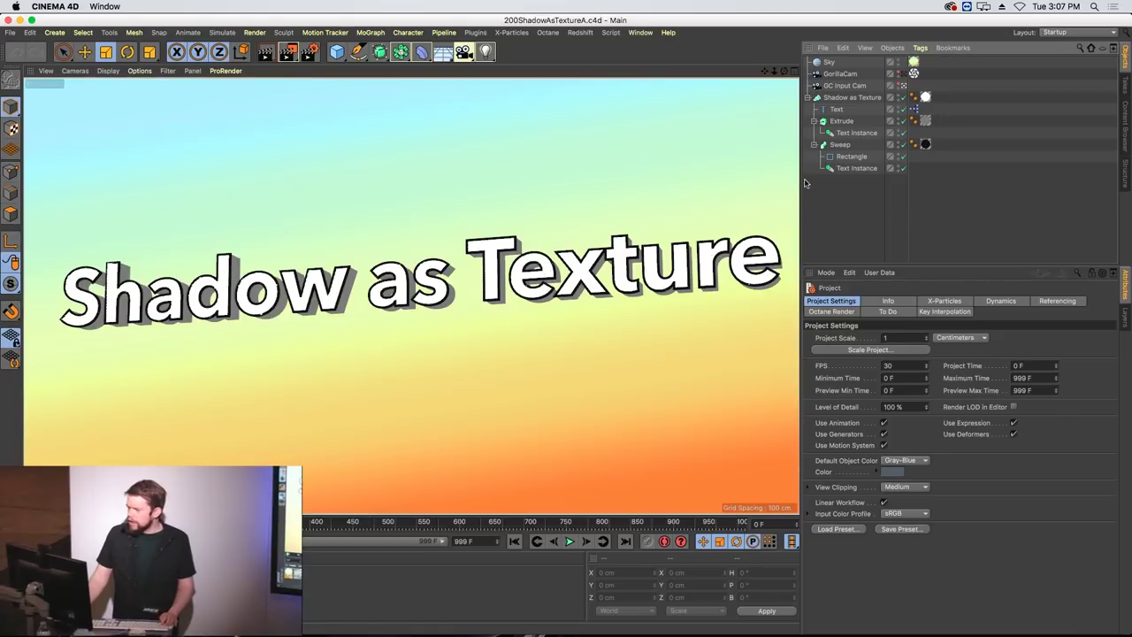
{"action": "key", "text": "super+w"}
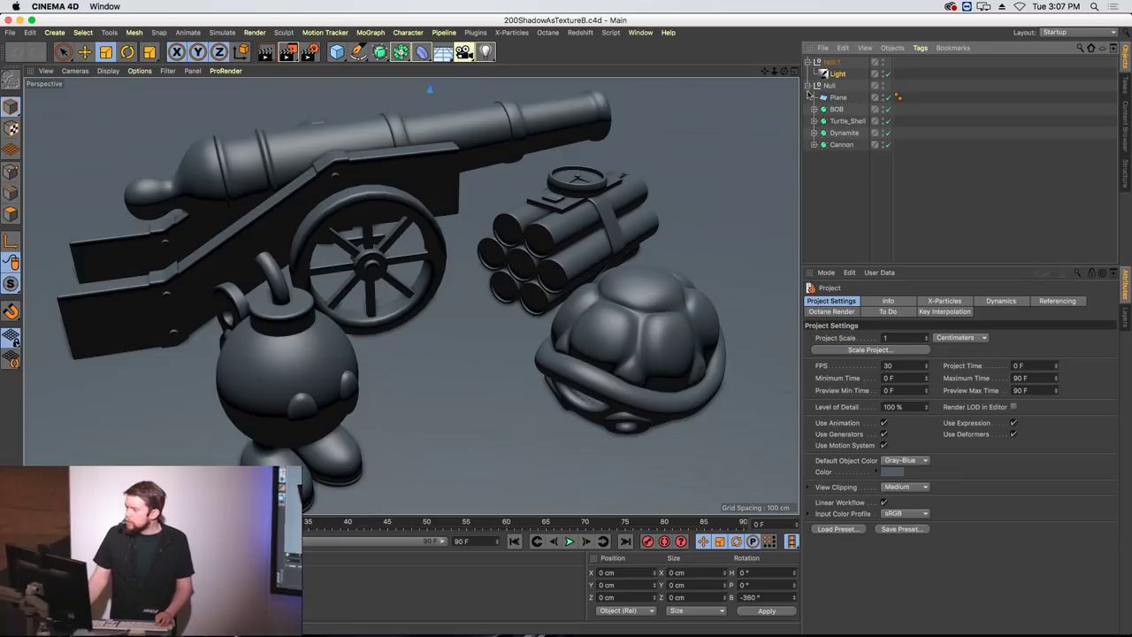
Render the view to preview the Light's hard raytraced shadows, then switch the Light off.
{"action": "left_click", "coordinate": [837, 74]}
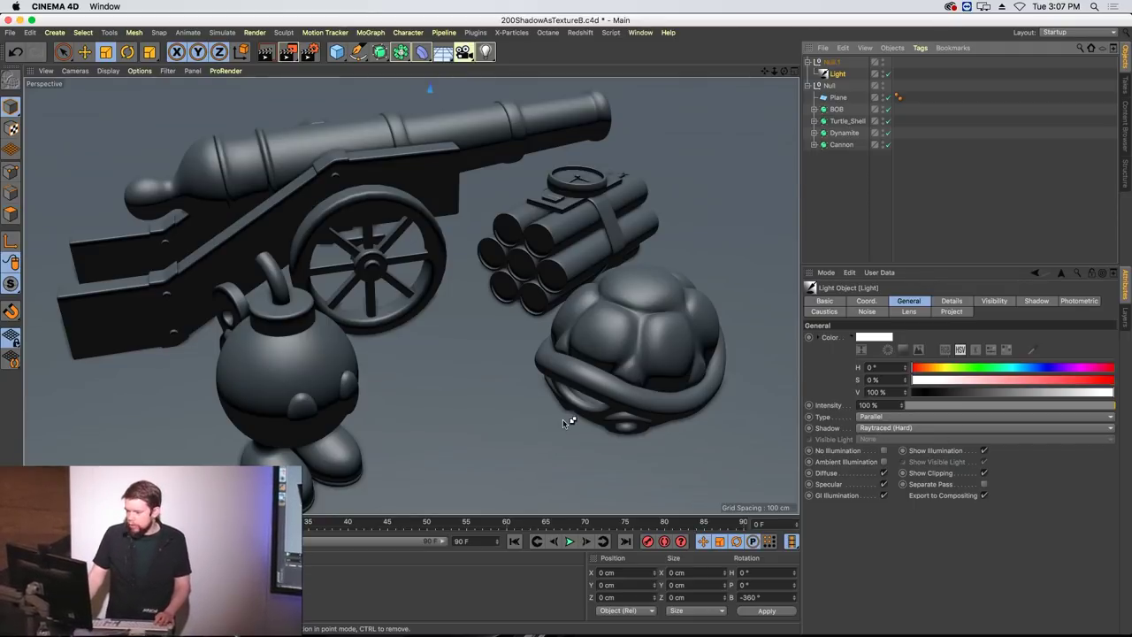
{"action": "key", "text": "super+r"}
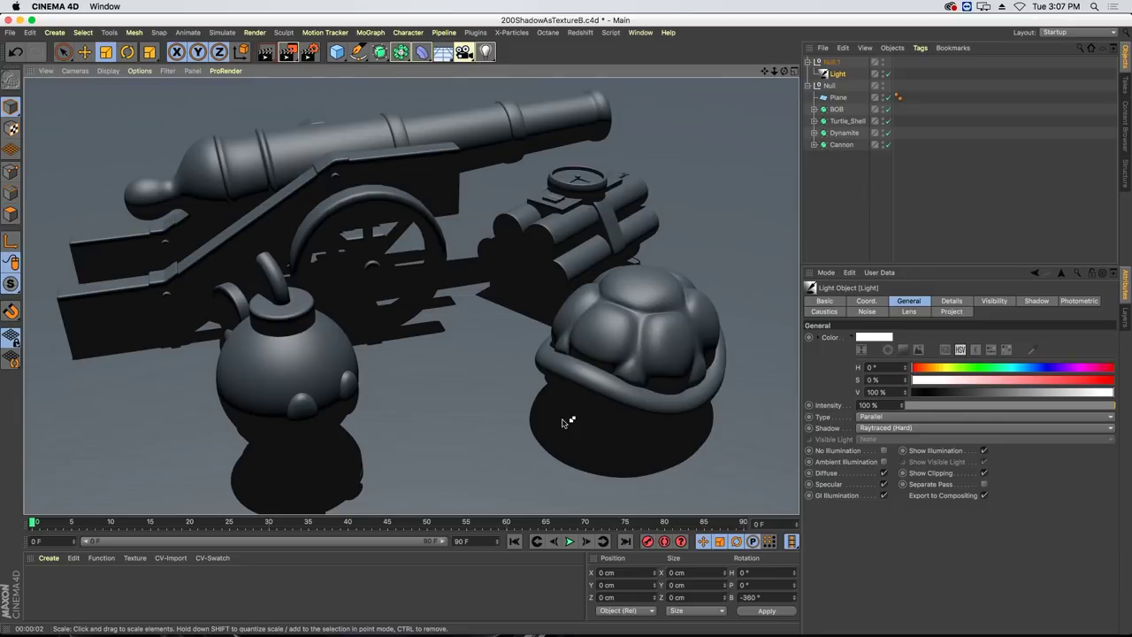
{"action": "left_click", "coordinate": [888, 74]}
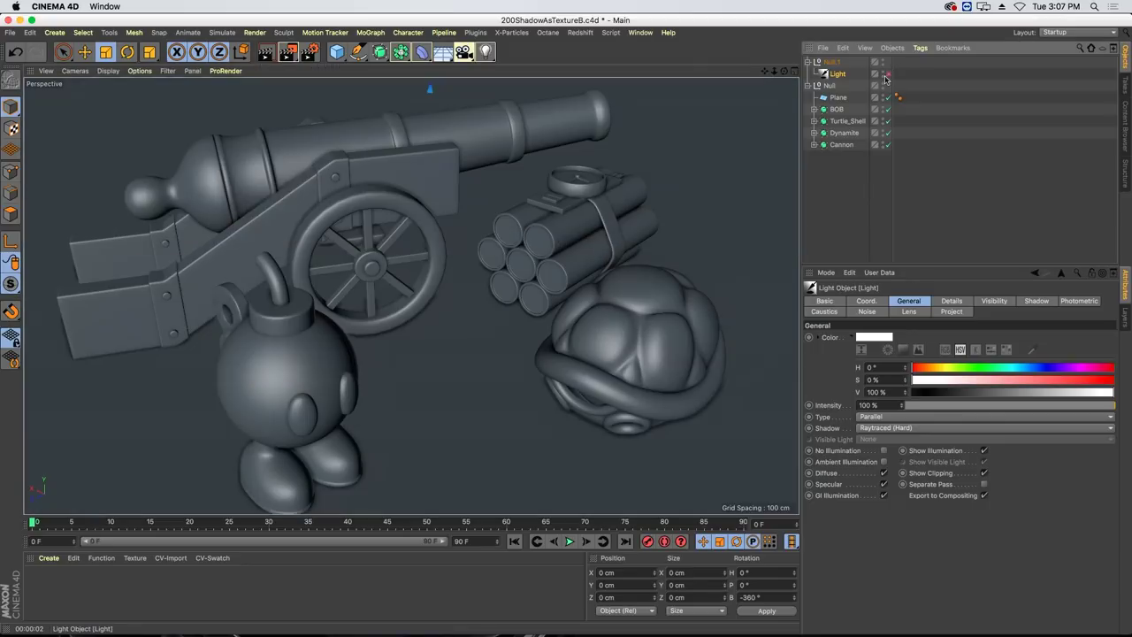
Create a new material with Color and Reflectance disabled and only the Luminance channel enabled.
{"action": "double_click", "coordinate": [53, 587]}
{"action": "double_click", "coordinate": [38, 582]}
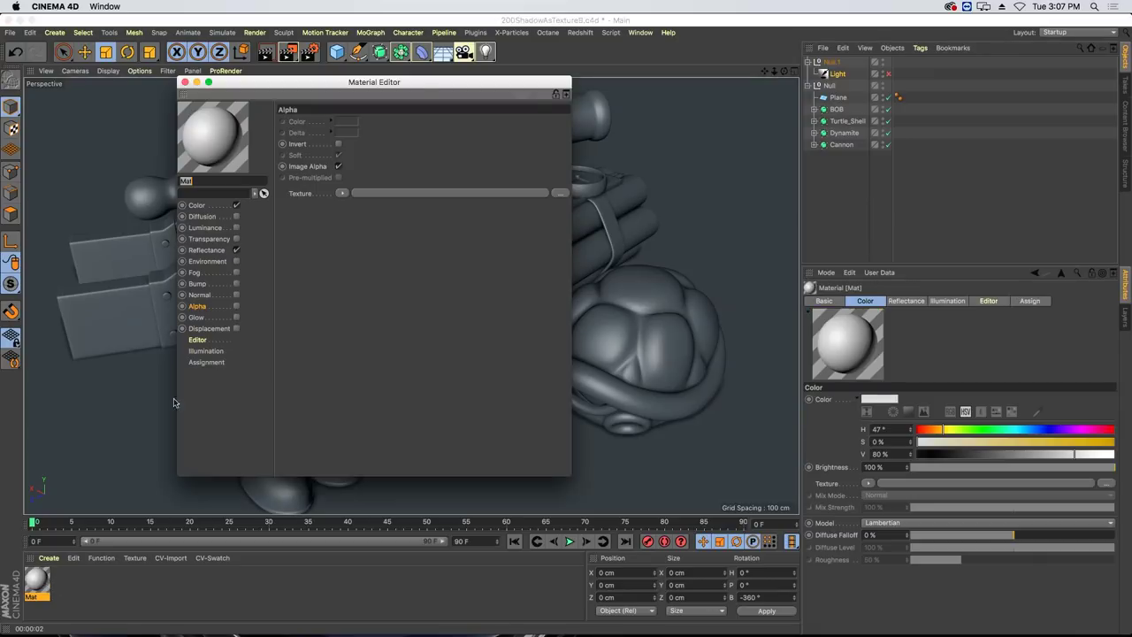
{"action": "left_click", "coordinate": [236, 206]}
{"action": "left_click", "coordinate": [236, 227]}
{"action": "left_click", "coordinate": [236, 250]}
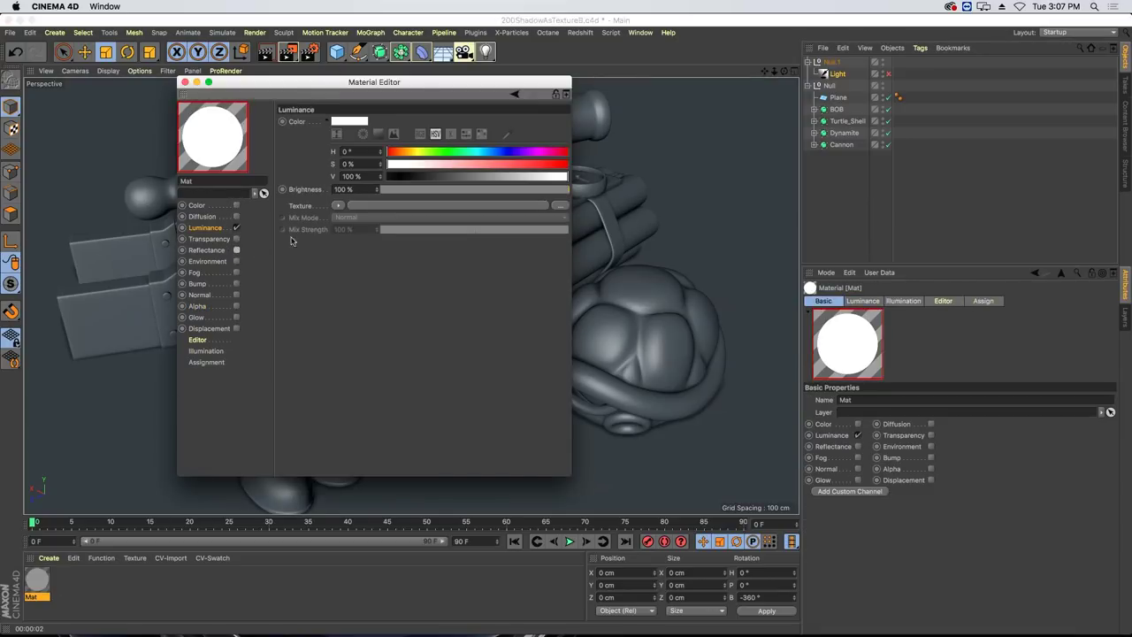
Load a Falloff shader into the Luminance texture and reduce its gradient to black-to-white.
{"action": "left_click", "coordinate": [337, 206]}
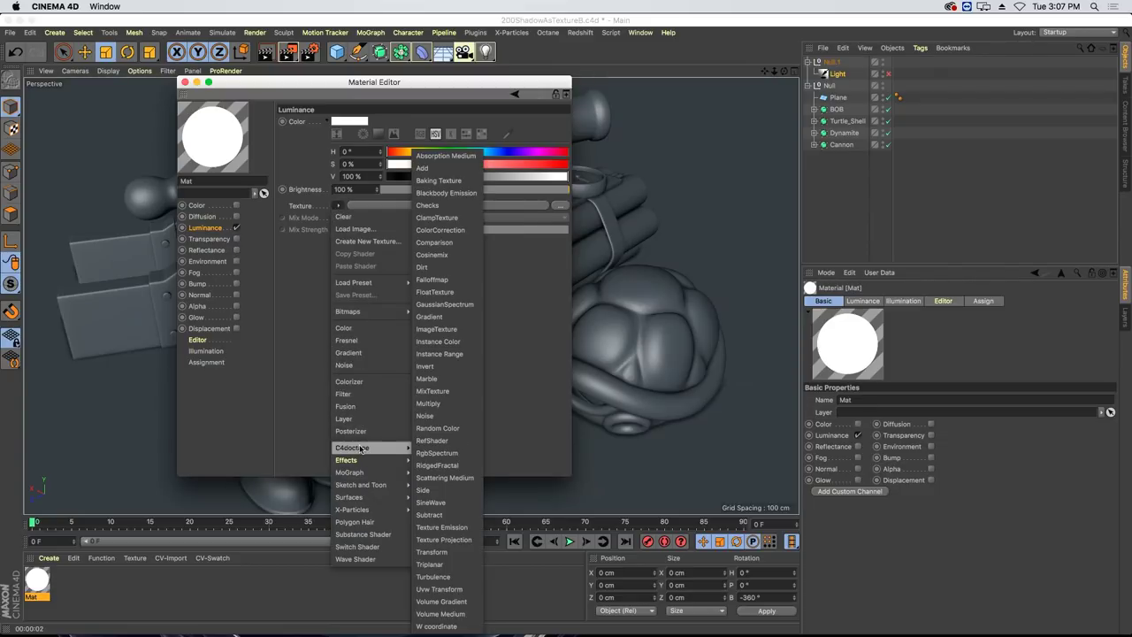
{"action": "mouse_move", "coordinate": [360, 464]}
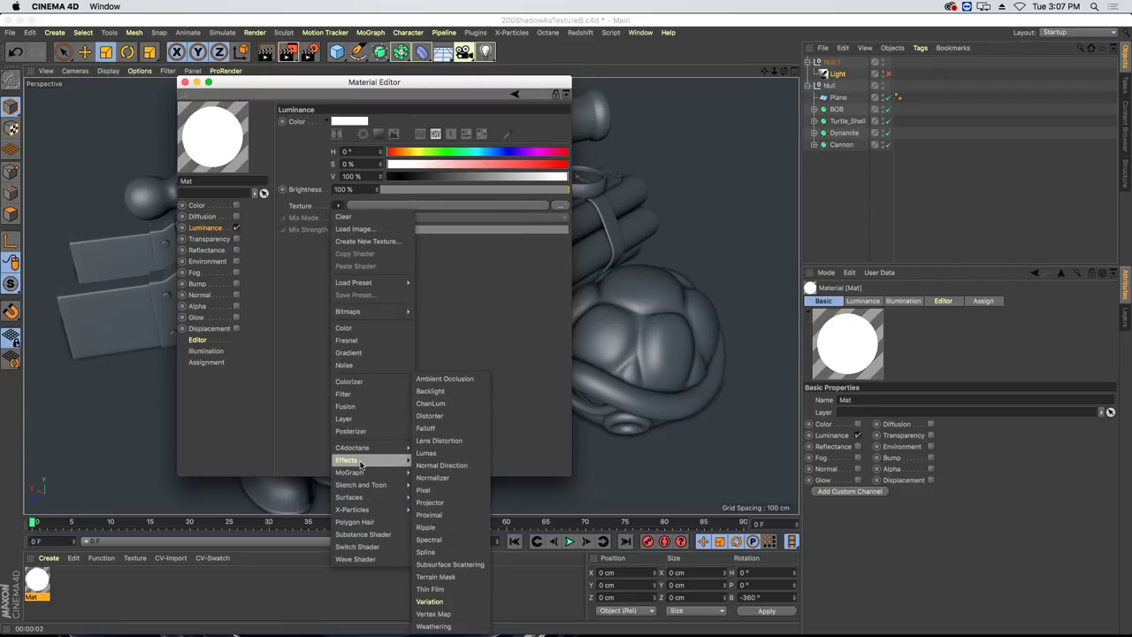
{"action": "left_click", "coordinate": [427, 428]}
{"action": "left_click", "coordinate": [347, 228]}
{"action": "left_click", "coordinate": [447, 246]}
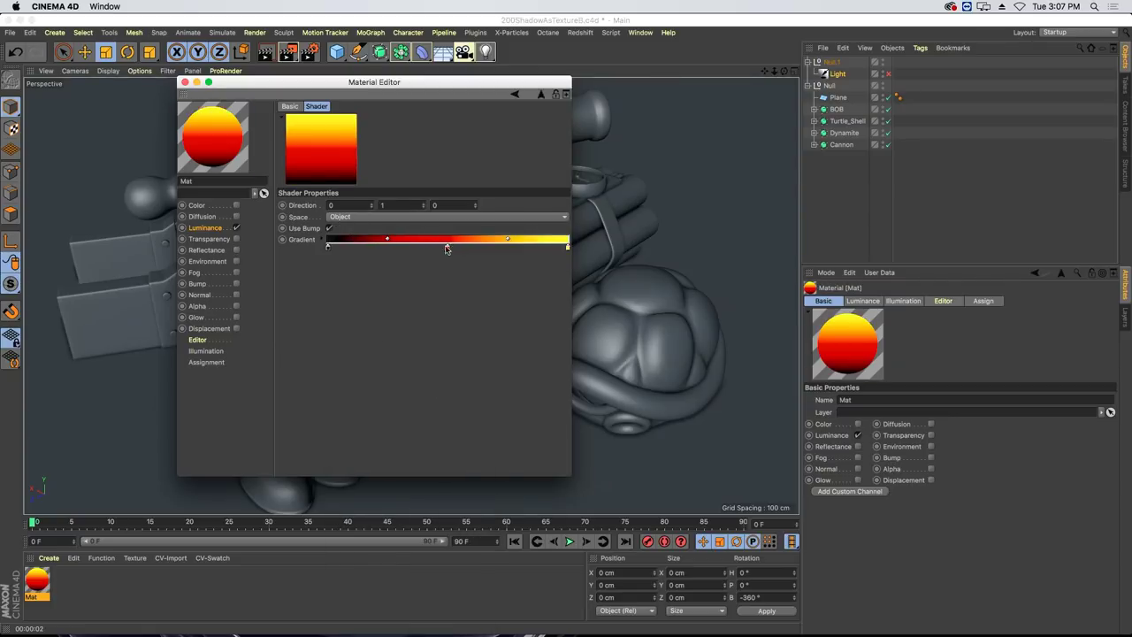
{"action": "key", "text": "Delete"}
{"action": "double_click", "coordinate": [568, 251]}
{"action": "left_click", "coordinate": [584, 267]}
{"action": "left_click", "coordinate": [587, 290]}
Apply the new luminance material to the Null holding the plane and the models.
{"action": "left_click_drag", "start_coordinate": [297, 83], "coordinate": [553, 325]}
{"action": "left_click_drag", "start_coordinate": [42, 580], "coordinate": [836, 87]}
{"action": "left_click_drag", "start_coordinate": [615, 324], "coordinate": [810, 288]}
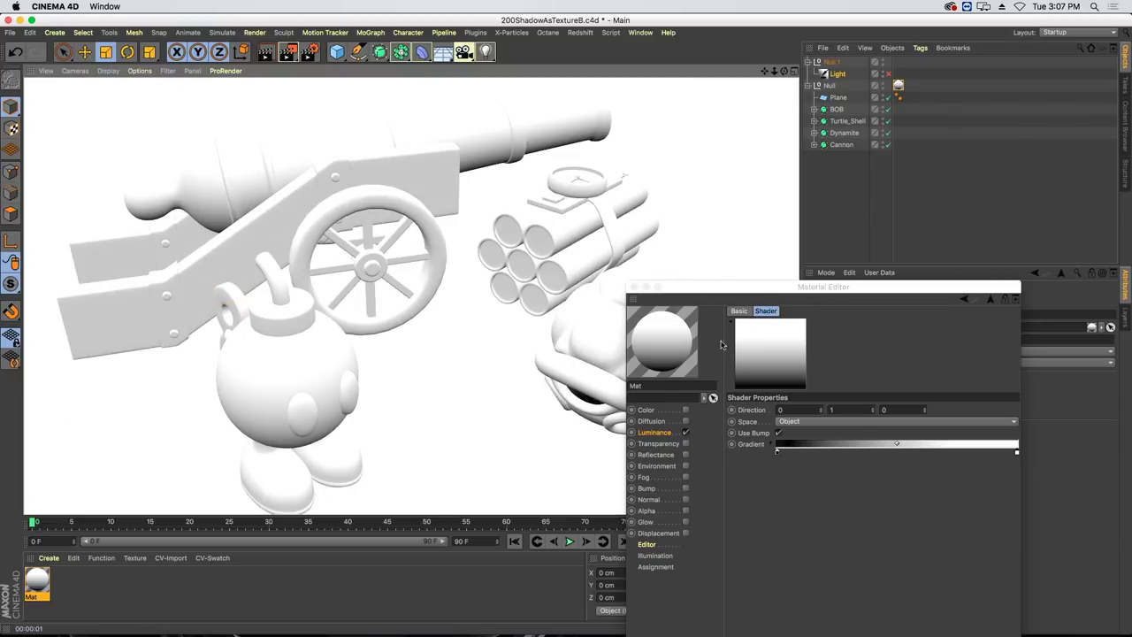
Shift the black knot of the Falloff gradient to about the middle to darken the undersides.
{"action": "left_click_drag", "start_coordinate": [779, 453], "coordinate": [889, 454]}
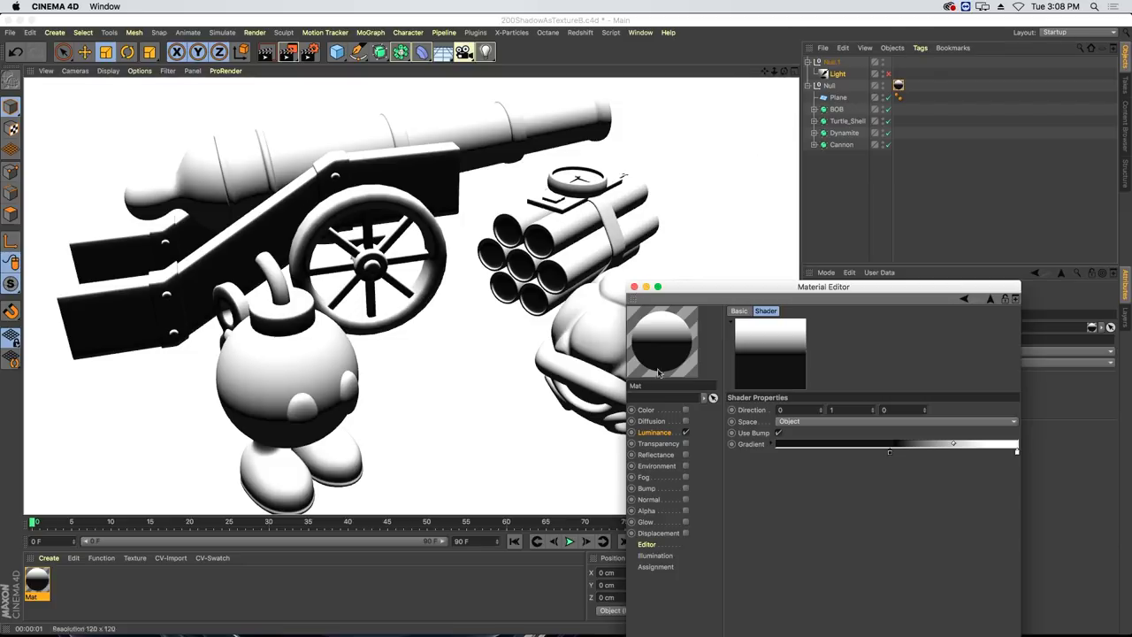
{"action": "left_click_drag", "start_coordinate": [693, 291], "coordinate": [681, 184]}
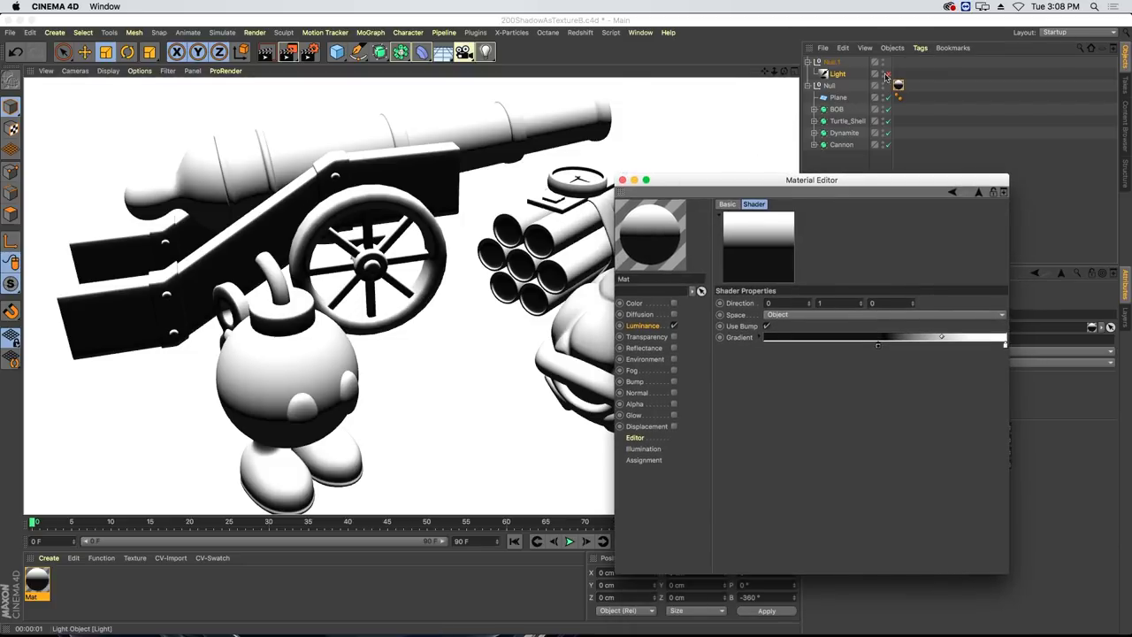
Replace the Falloff shader in the material's Luminance texture with a Lumas shader.
{"action": "left_click", "coordinate": [644, 325]}
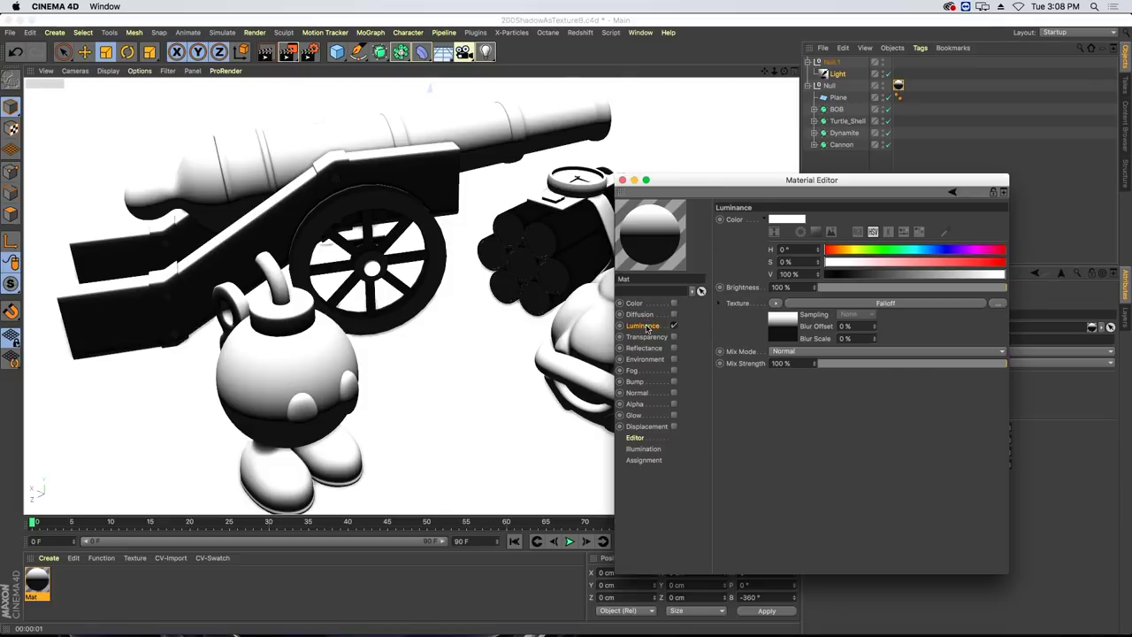
{"action": "left_click", "coordinate": [780, 305]}
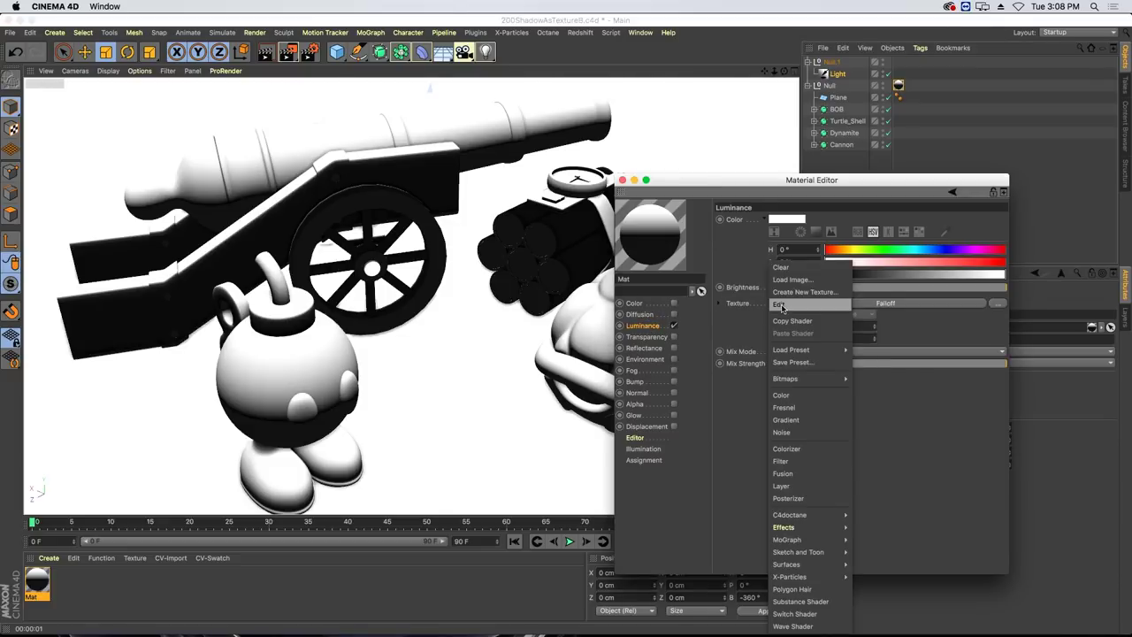
{"action": "mouse_move", "coordinate": [796, 528]}
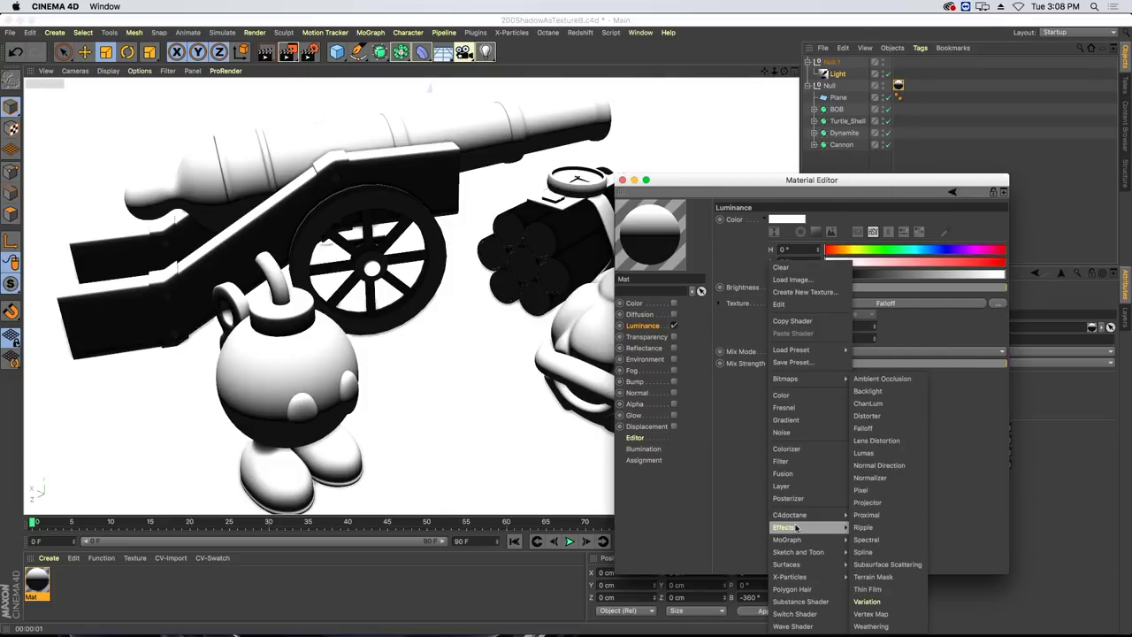
{"action": "left_click", "coordinate": [863, 453]}
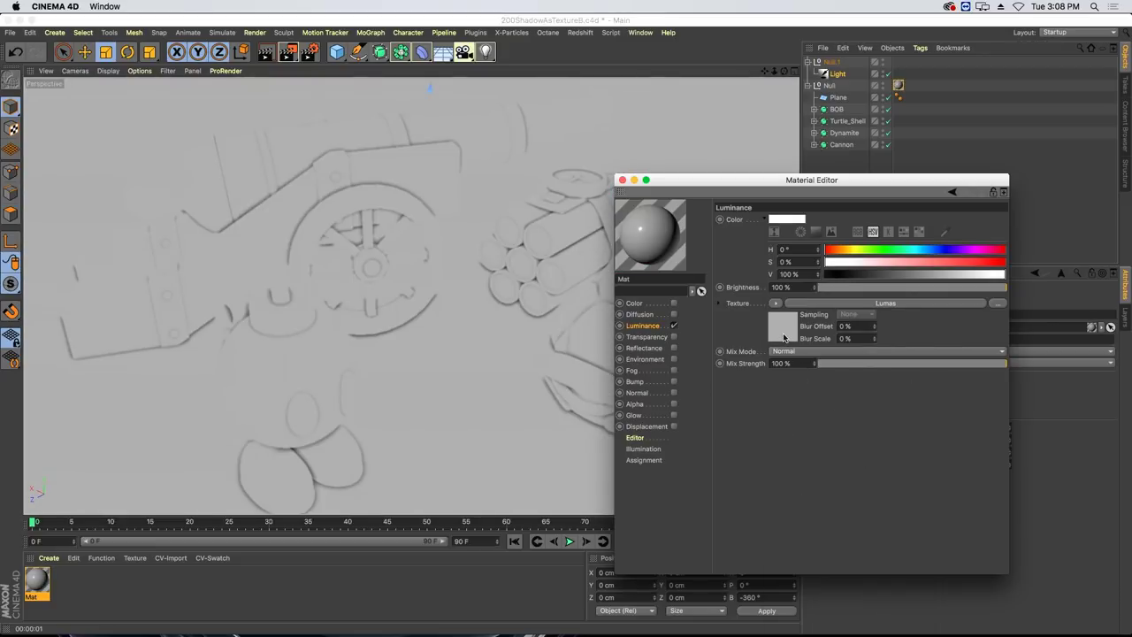
Deactivate Specular 1, Specular 2 and Specular 3 in the Lumas shader.
{"action": "left_click", "coordinate": [783, 337]}
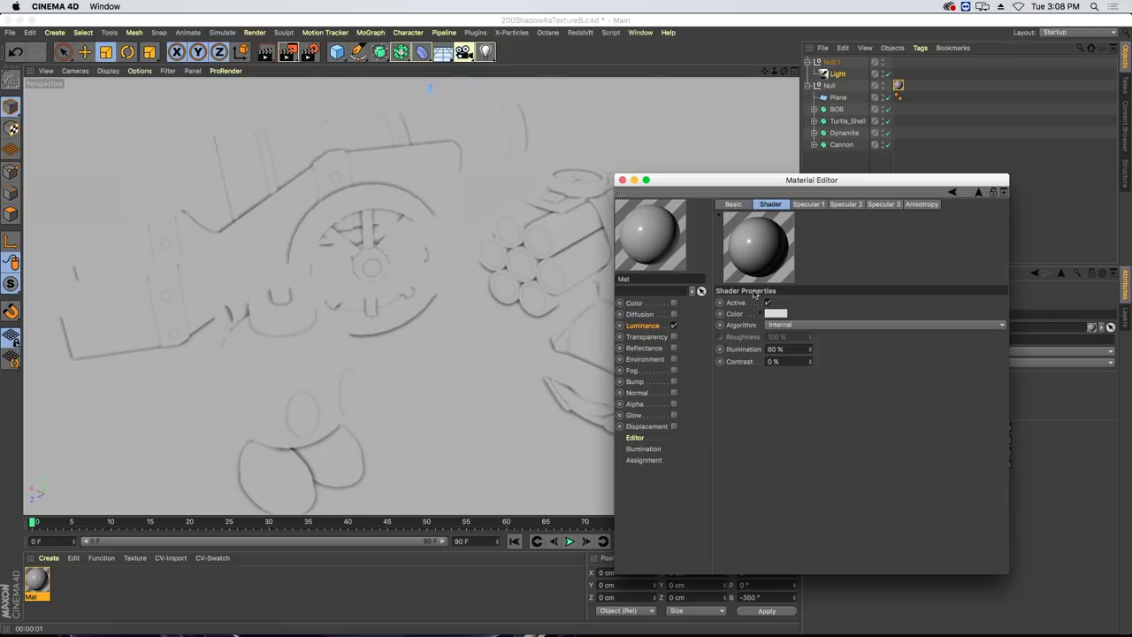
{"action": "left_click", "coordinate": [806, 204]}
{"action": "left_click", "coordinate": [759, 302]}
{"action": "left_click", "coordinate": [847, 204]}
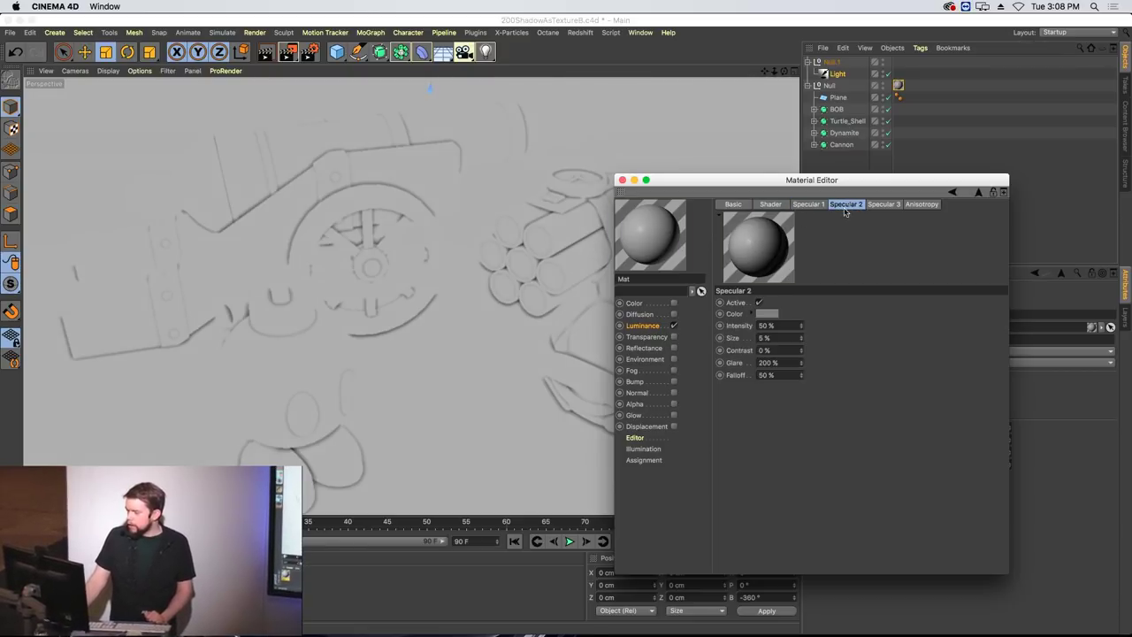
{"action": "left_click", "coordinate": [887, 206]}
{"action": "left_click", "coordinate": [758, 303]}
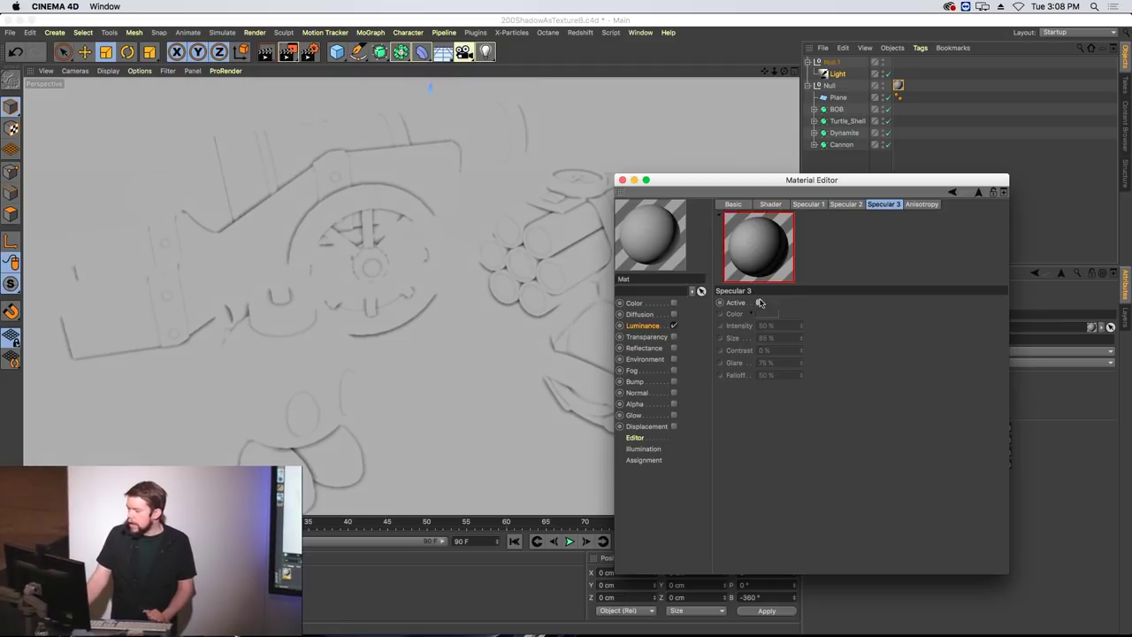
Set the Lumas shader's color to white and its Illumination to 100%, then render the view.
{"action": "left_click", "coordinate": [773, 207]}
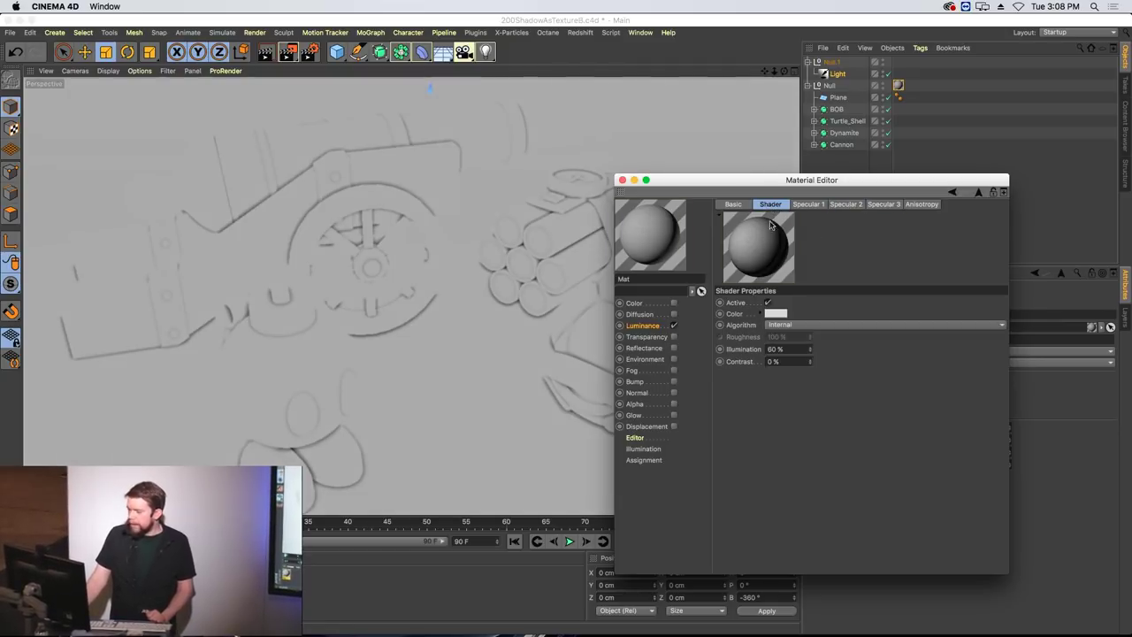
{"action": "left_click", "coordinate": [776, 313]}
{"action": "left_click_drag", "start_coordinate": [805, 339], "coordinate": [863, 337]}
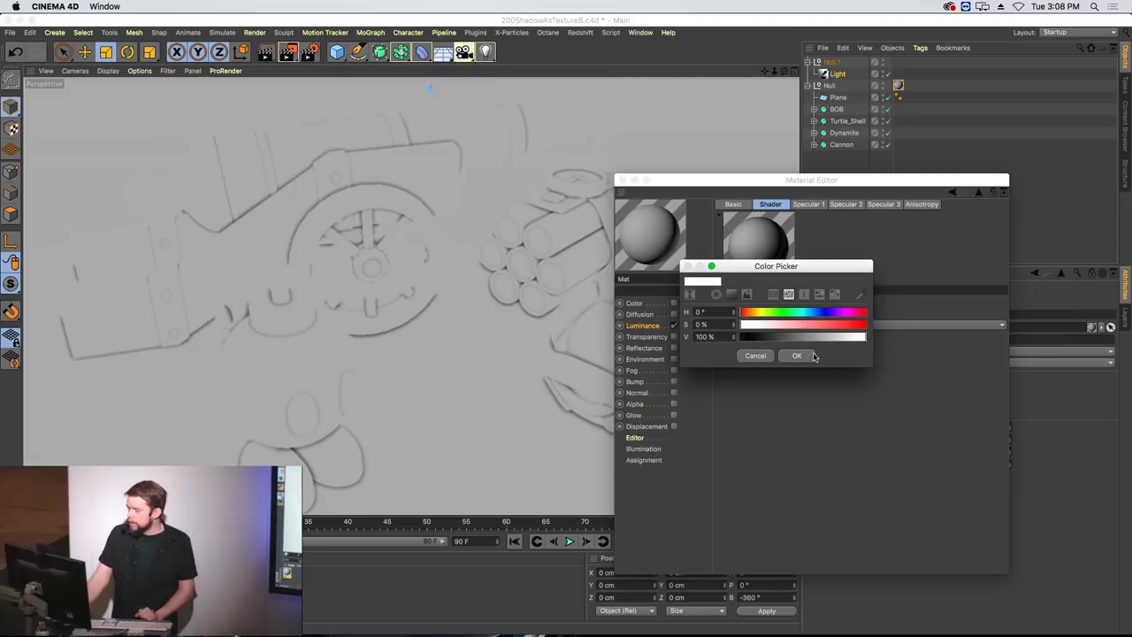
{"action": "left_click", "coordinate": [796, 355]}
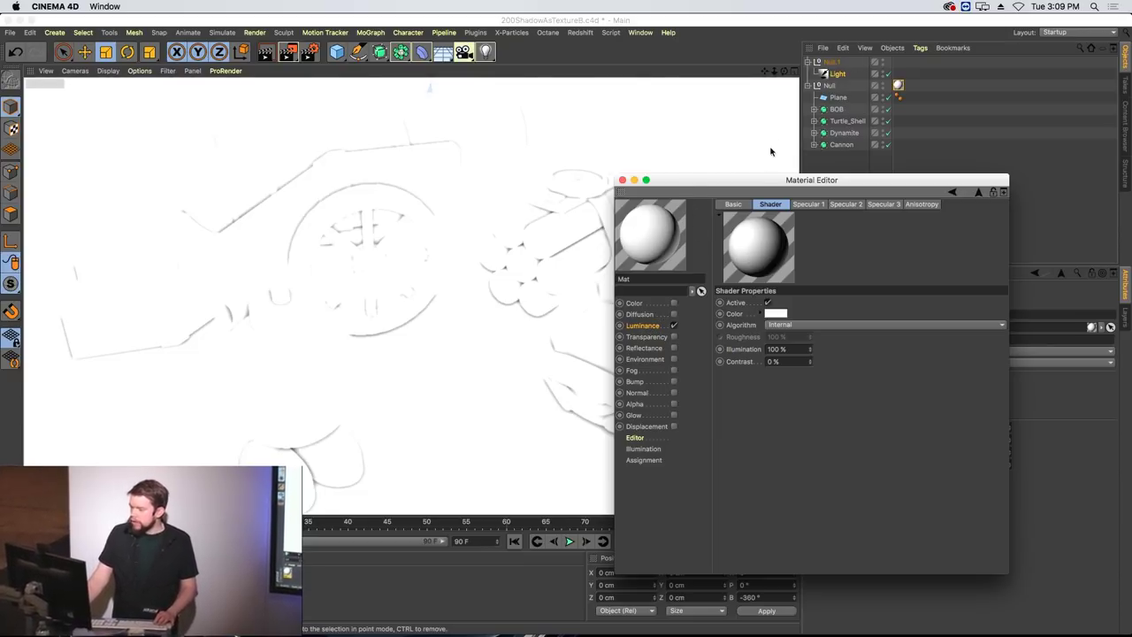
{"action": "left_click", "coordinate": [760, 172]}
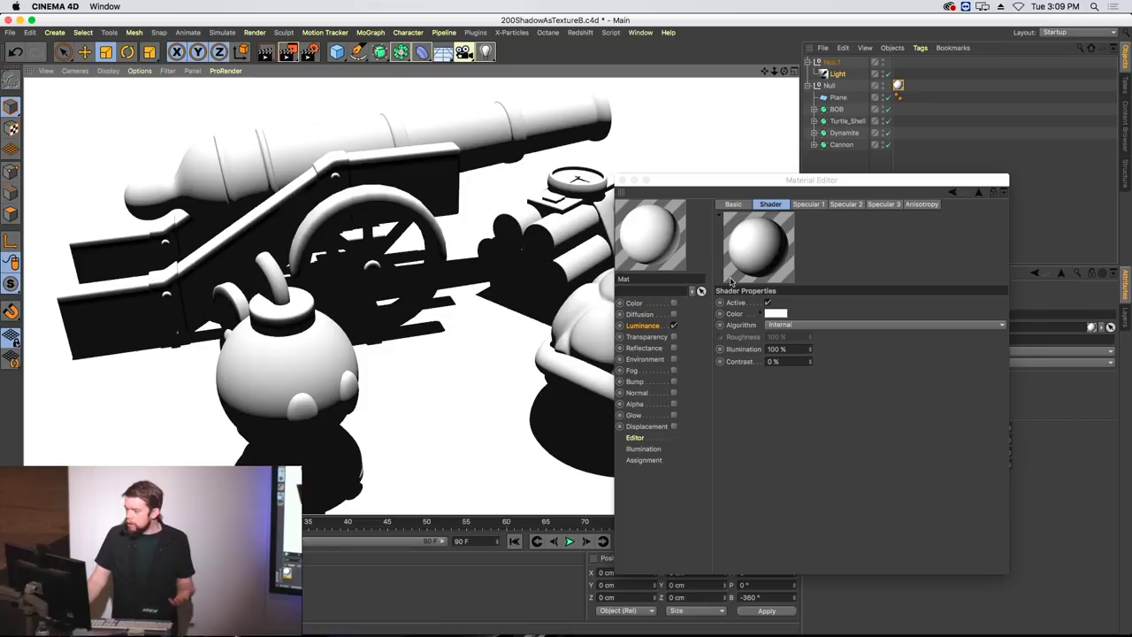
Wrap the Lumas shader in a Distorter shader and load Noise as its distorter texture.
{"action": "left_click", "coordinate": [644, 326]}
{"action": "left_click", "coordinate": [778, 303]}
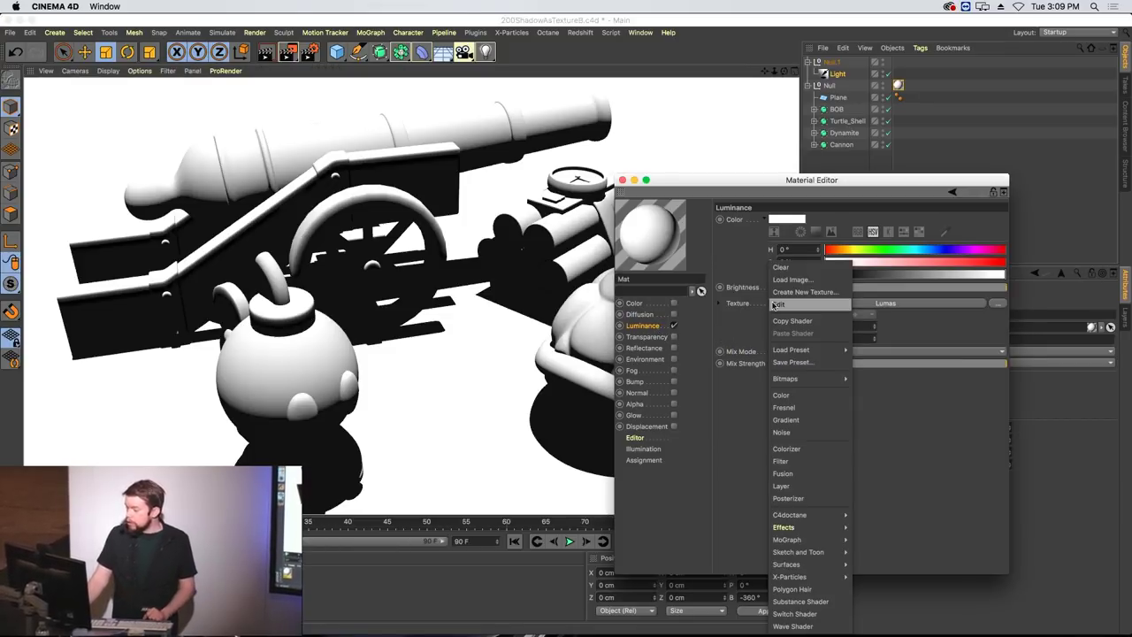
{"action": "mouse_move", "coordinate": [799, 539]}
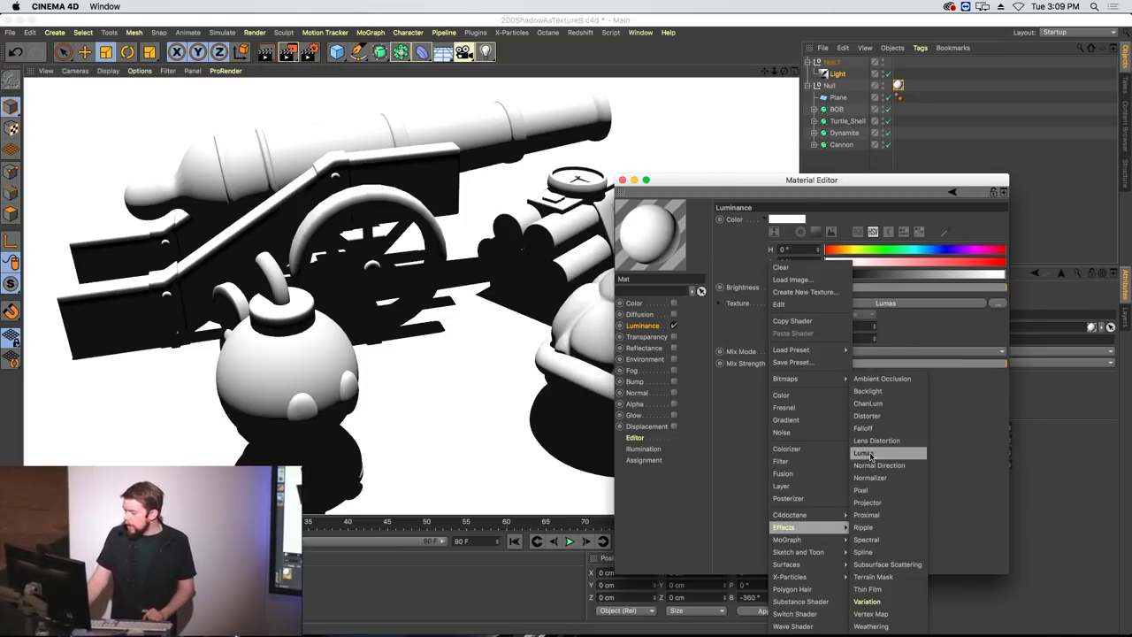
{"action": "left_click", "coordinate": [868, 417]}
{"action": "left_click", "coordinate": [794, 336]}
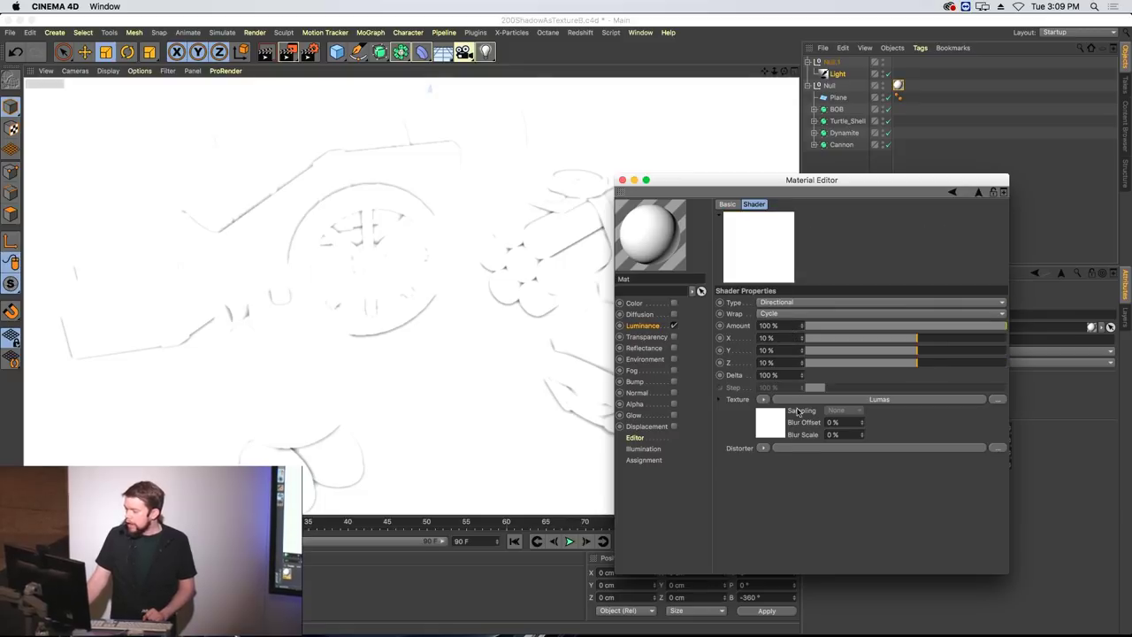
{"action": "left_click", "coordinate": [762, 447]}
{"action": "left_click", "coordinate": [793, 256]}
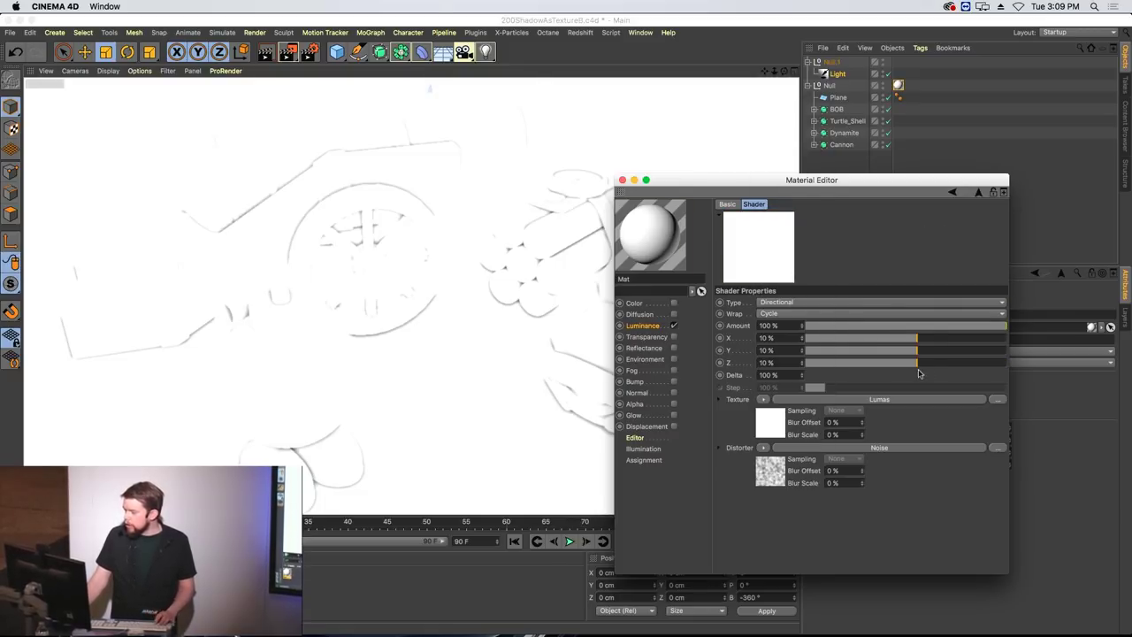
Lower the Distorter shader's Amount to 52% and render the view.
{"action": "left_click", "coordinate": [959, 328]}
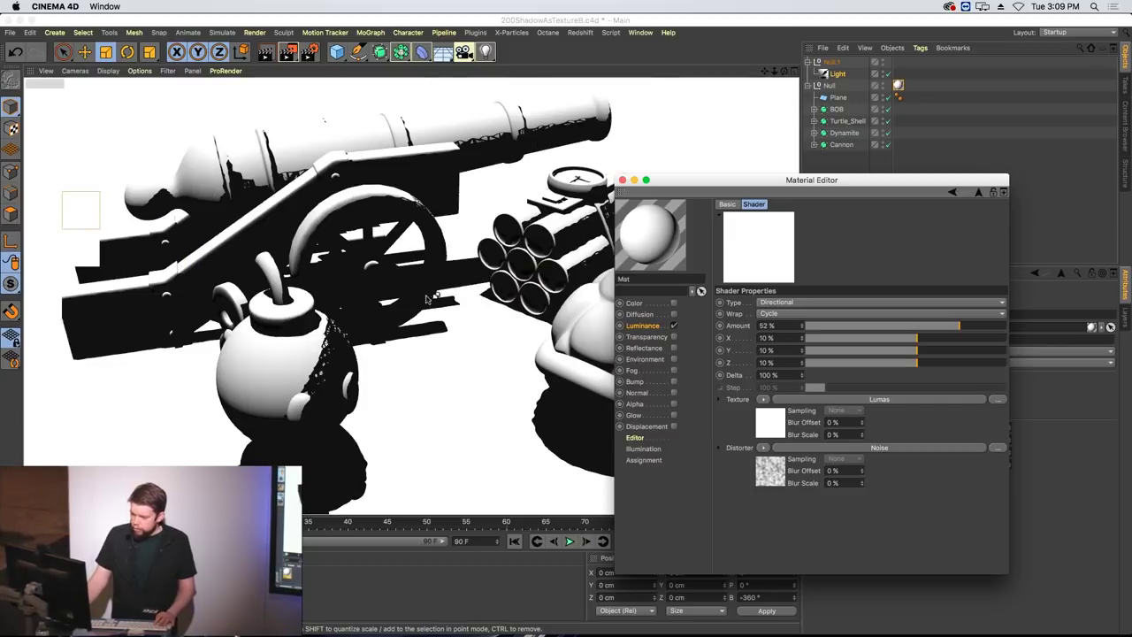
{"action": "left_click", "coordinate": [475, 311]}
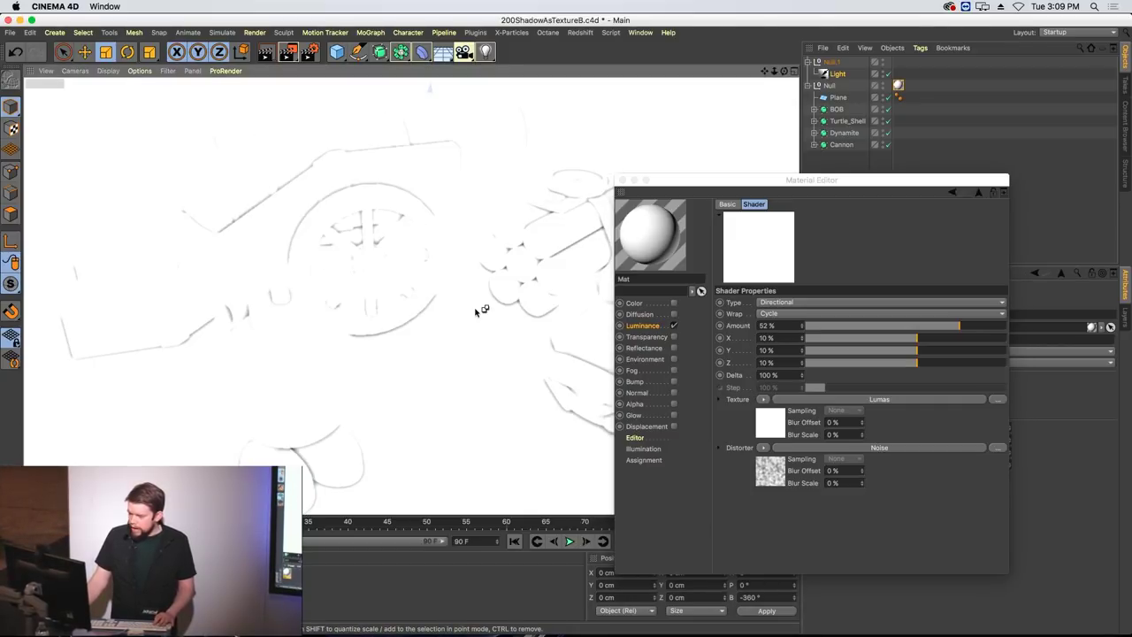
{"action": "left_click", "coordinate": [968, 198]}
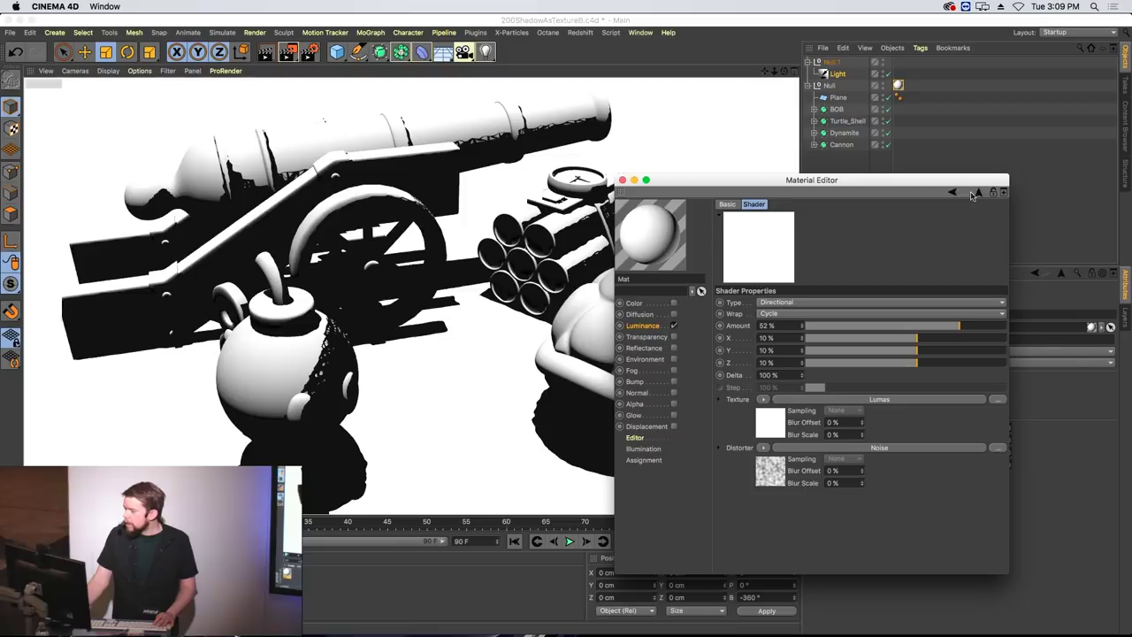
Replace the Distorter in the material's Luminance texture with the Lumas shader it contains.
{"action": "left_click", "coordinate": [974, 191]}
{"action": "left_click_drag", "start_coordinate": [926, 199], "coordinate": [817, 282]}
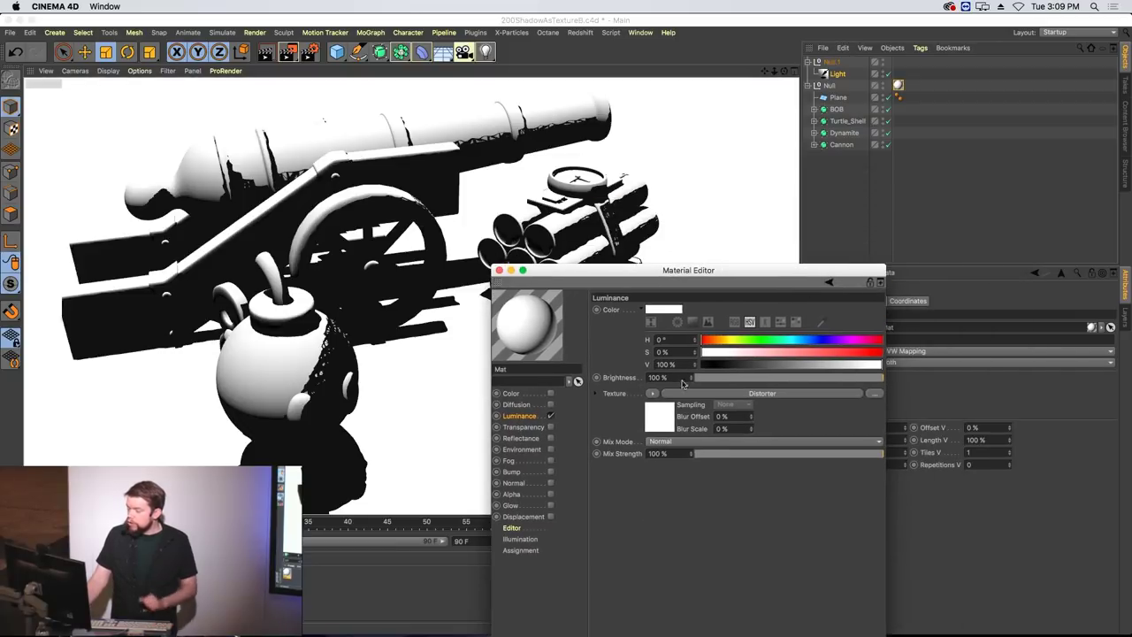
{"action": "left_click", "coordinate": [658, 417]}
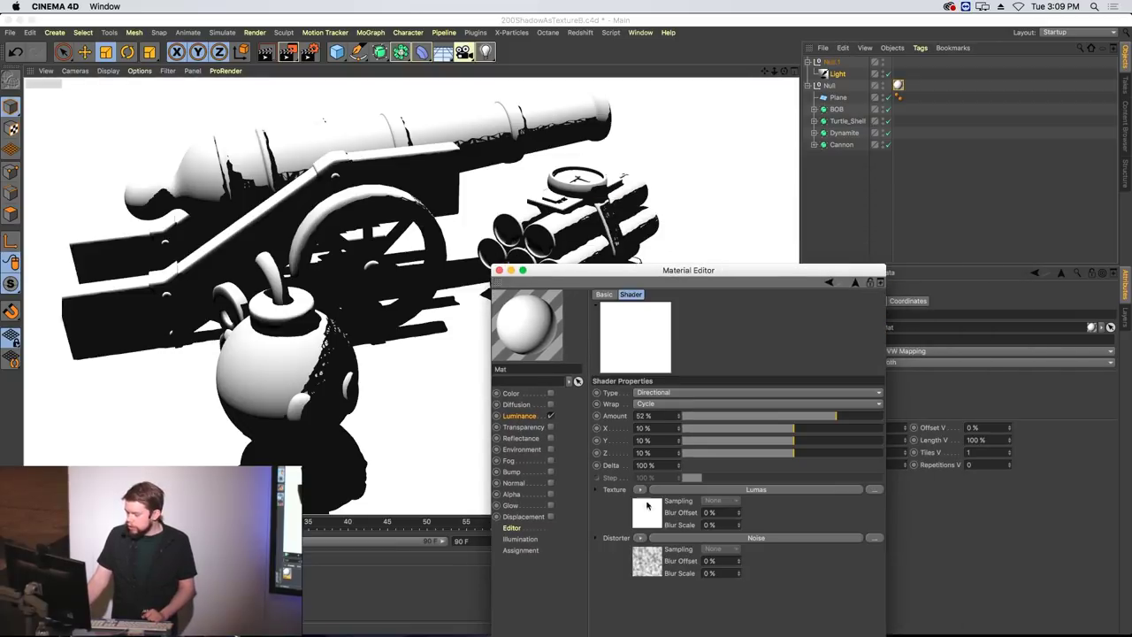
{"action": "left_click", "coordinate": [531, 419]}
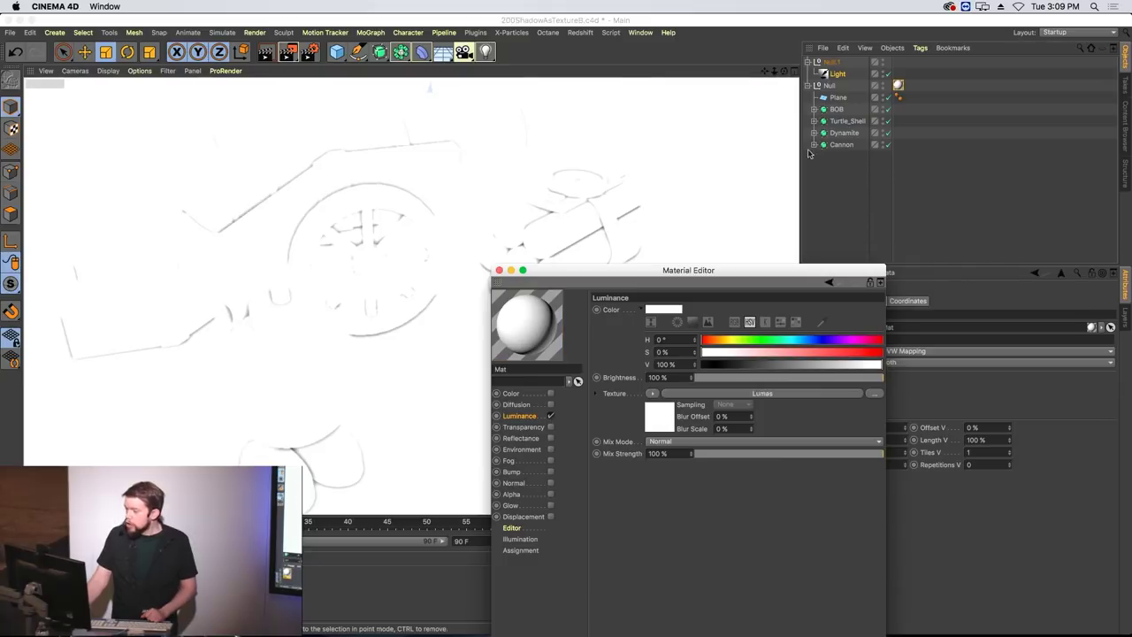
Set the Light's shadow type to Area and render the view.
{"action": "left_click", "coordinate": [832, 75]}
{"action": "left_click_drag", "start_coordinate": [796, 270], "coordinate": [661, 430]}
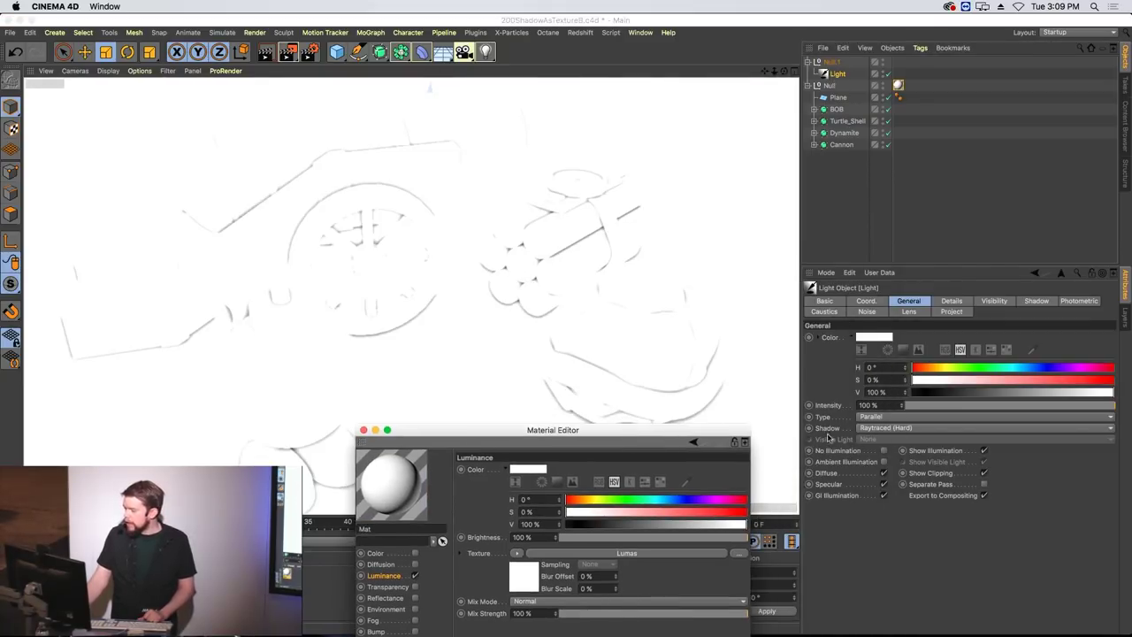
{"action": "left_click", "coordinate": [884, 429]}
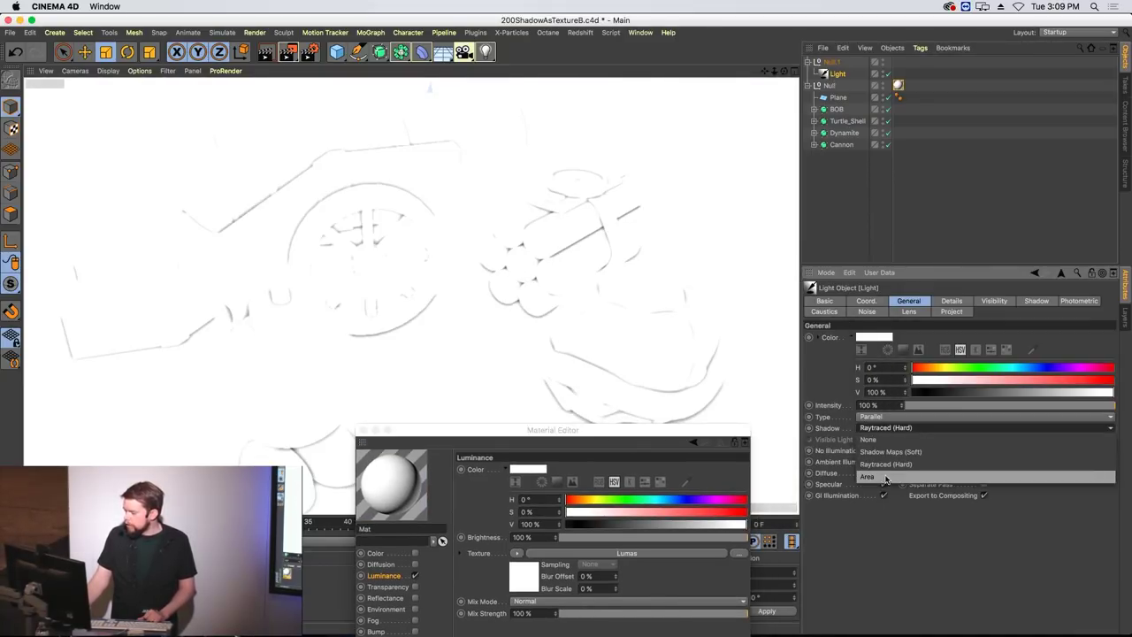
{"action": "left_click", "coordinate": [885, 478]}
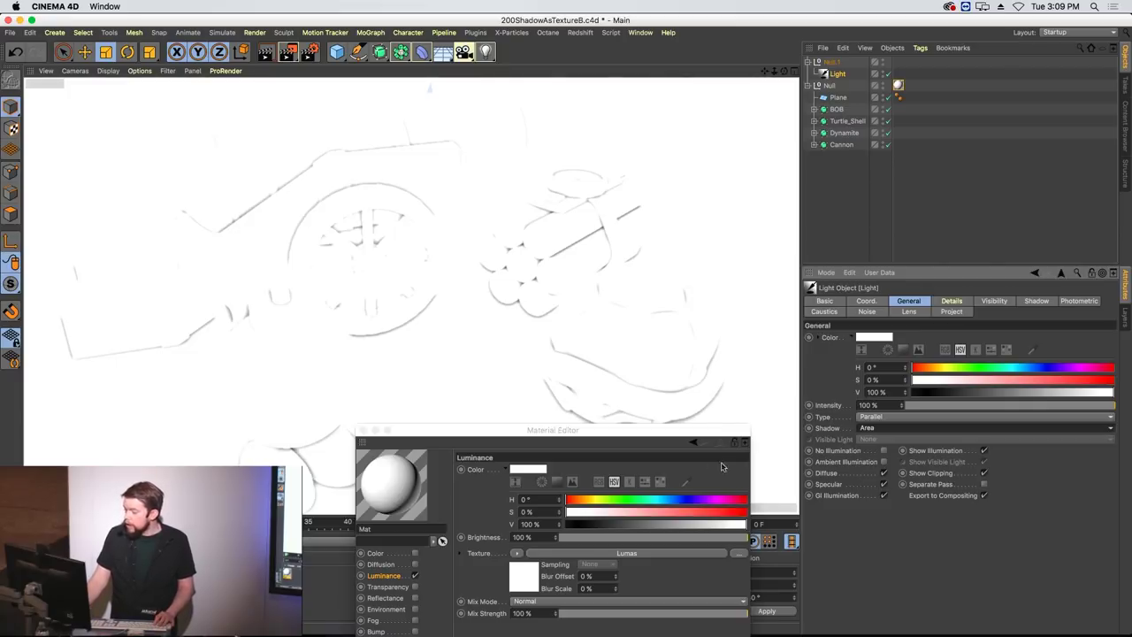
{"action": "left_click_drag", "start_coordinate": [660, 438], "coordinate": [962, 243]}
{"action": "left_click", "coordinate": [422, 190]}
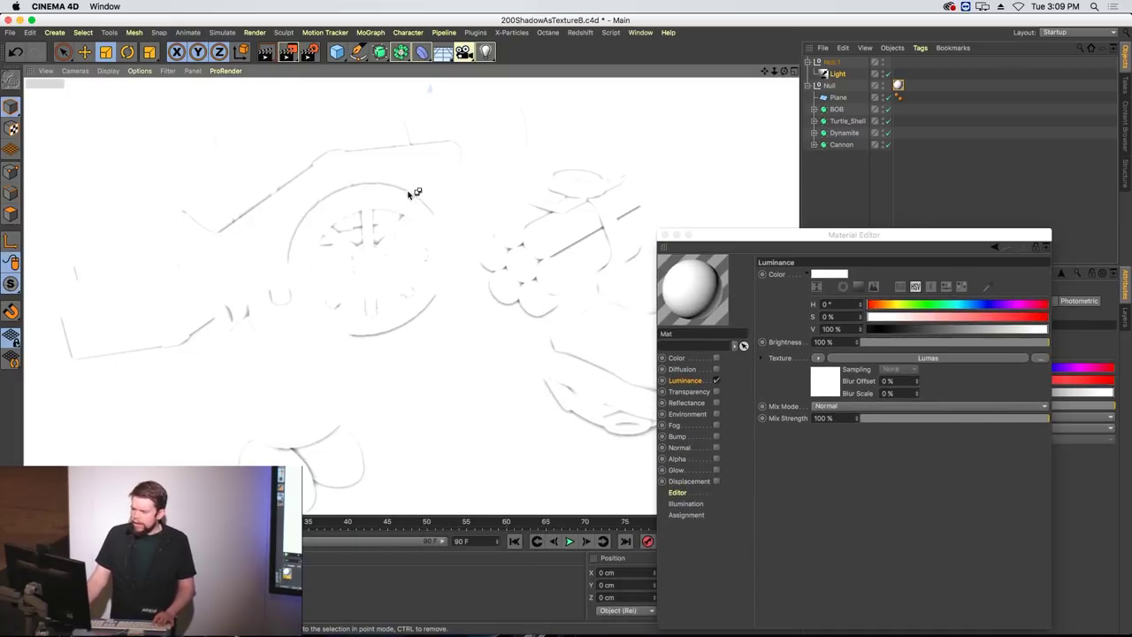
{"action": "key", "text": "alt+r"}
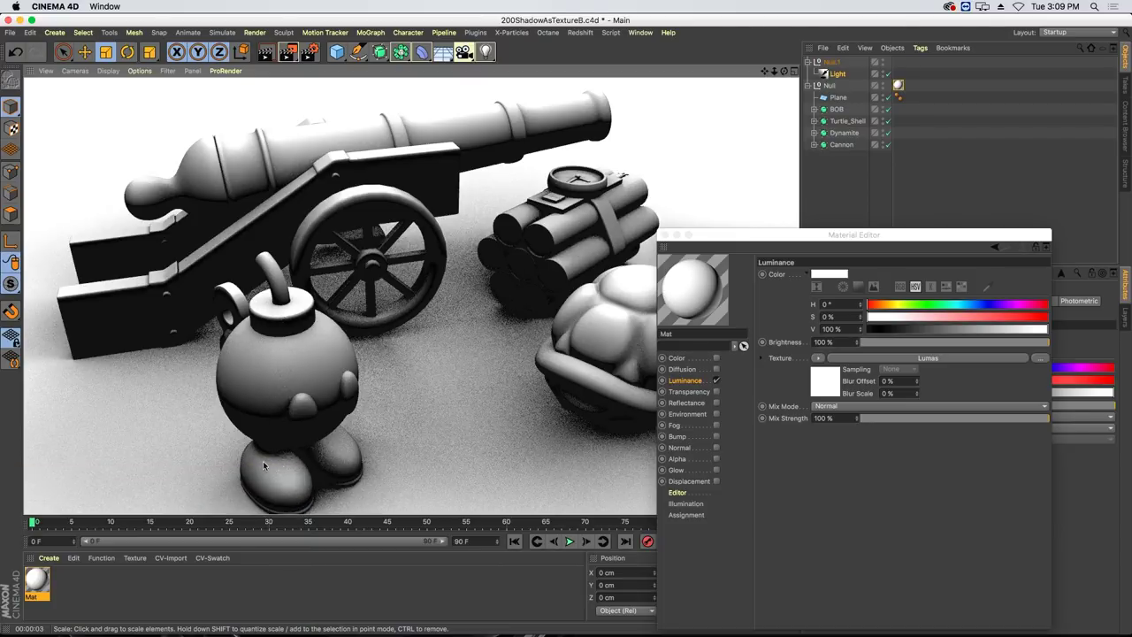
Wrap the Lumas shader in a Layer shader within the Luminance texture and open its layer settings.
{"action": "left_click", "coordinate": [822, 359]}
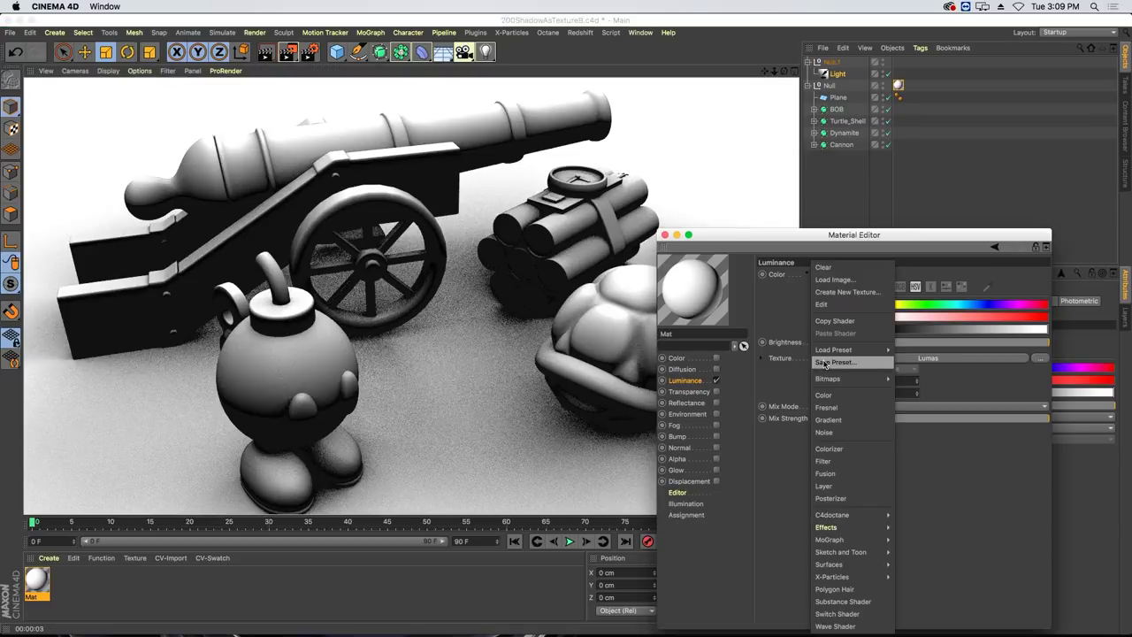
{"action": "left_click", "coordinate": [836, 488]}
{"action": "left_click", "coordinate": [831, 376]}
{"action": "left_click_drag", "start_coordinate": [779, 234], "coordinate": [715, 174]}
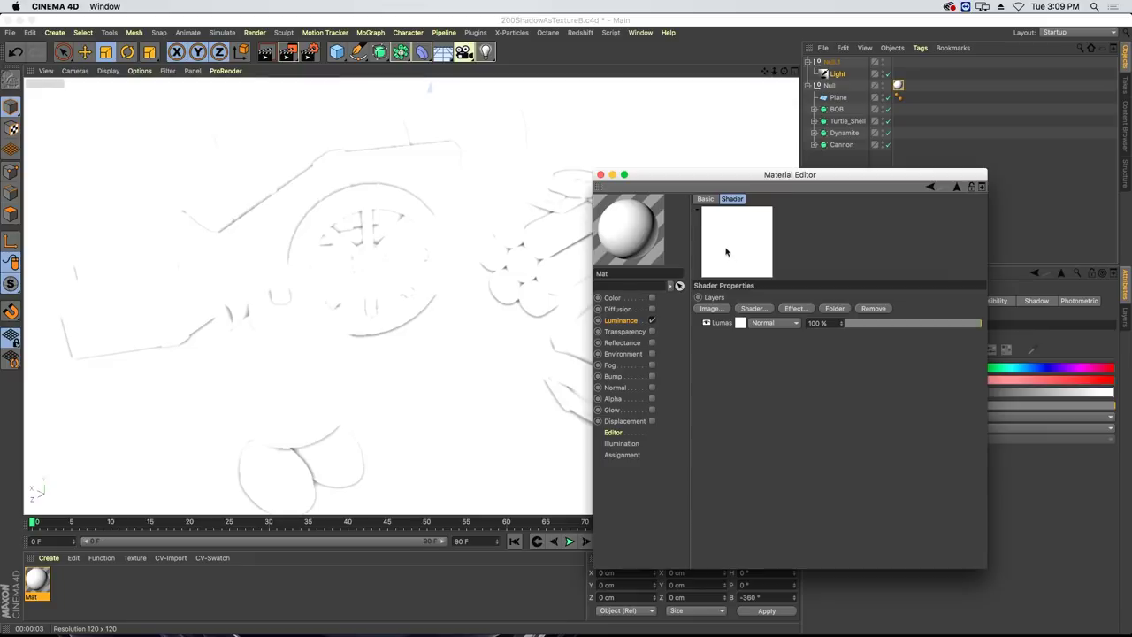
Add a Noise shader above the Lumas layer and set its noise type to Luka.
{"action": "left_click", "coordinate": [753, 308]}
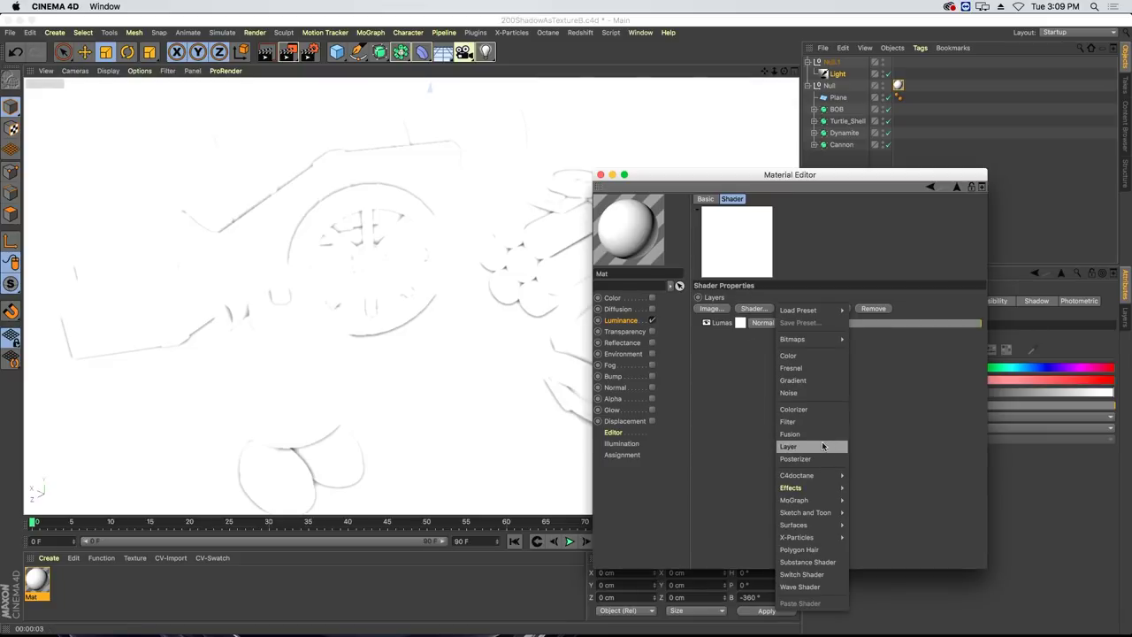
{"action": "left_click", "coordinate": [796, 392]}
{"action": "left_click", "coordinate": [750, 324]}
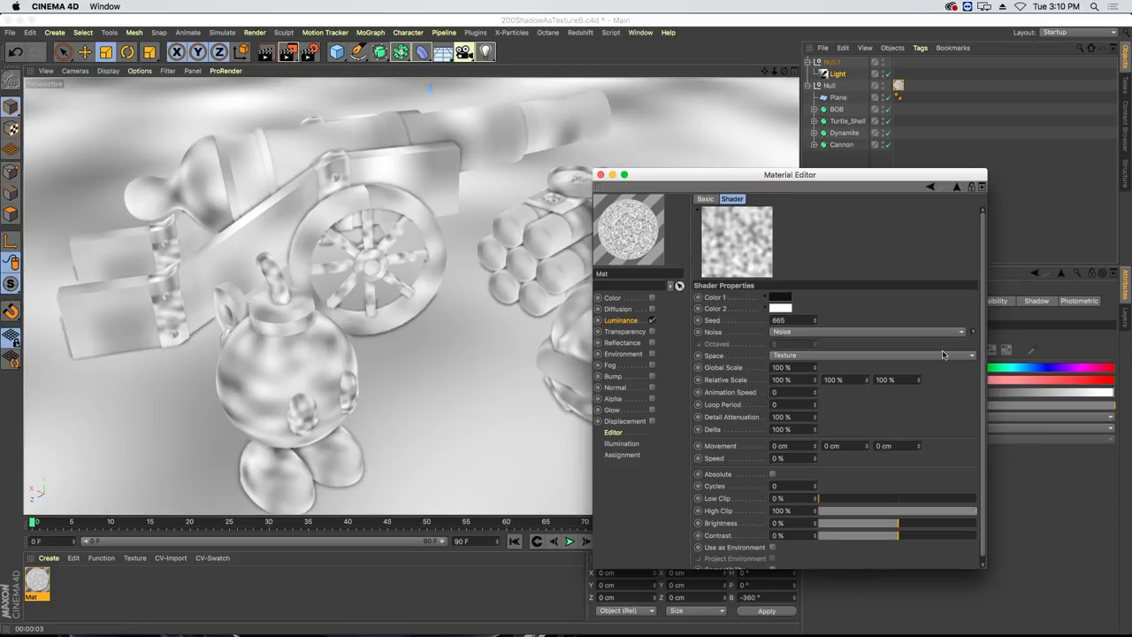
{"action": "left_click", "coordinate": [973, 331]}
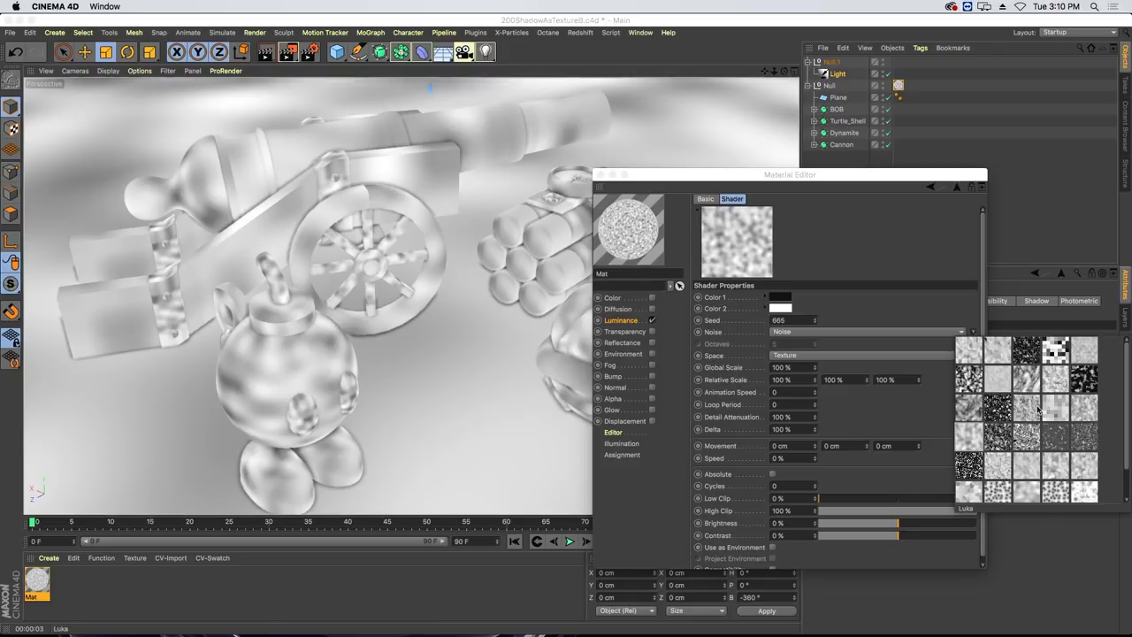
{"action": "left_click", "coordinate": [1040, 410]}
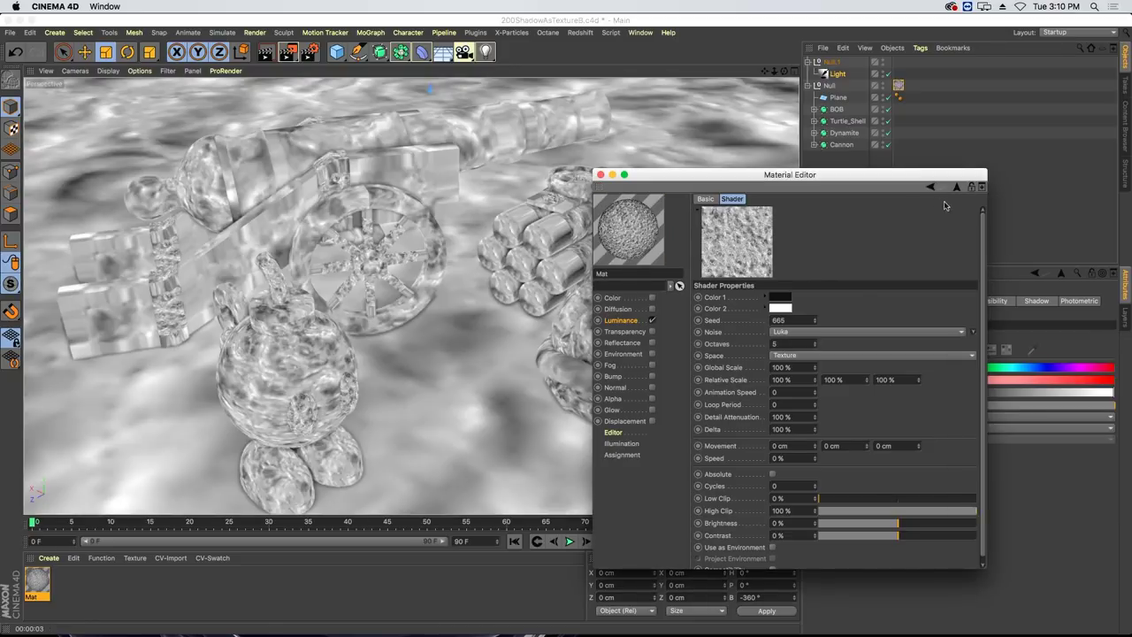
Set the Noise layer's blend mode to Levr and render the view.
{"action": "left_click", "coordinate": [955, 187]}
{"action": "left_click", "coordinate": [775, 323]}
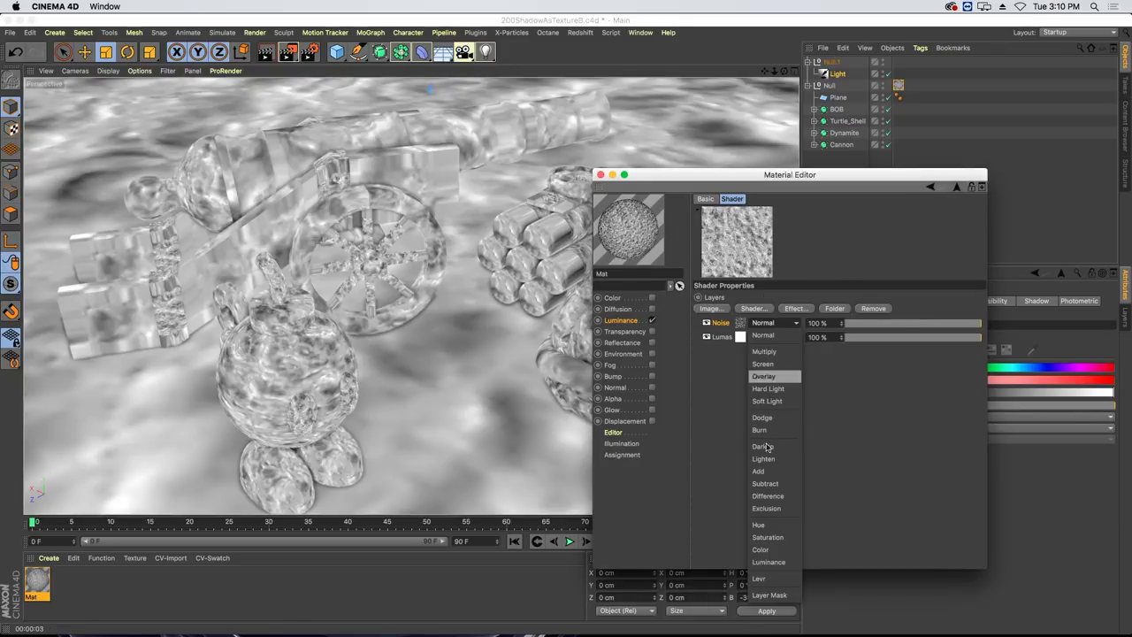
{"action": "left_click", "coordinate": [778, 581]}
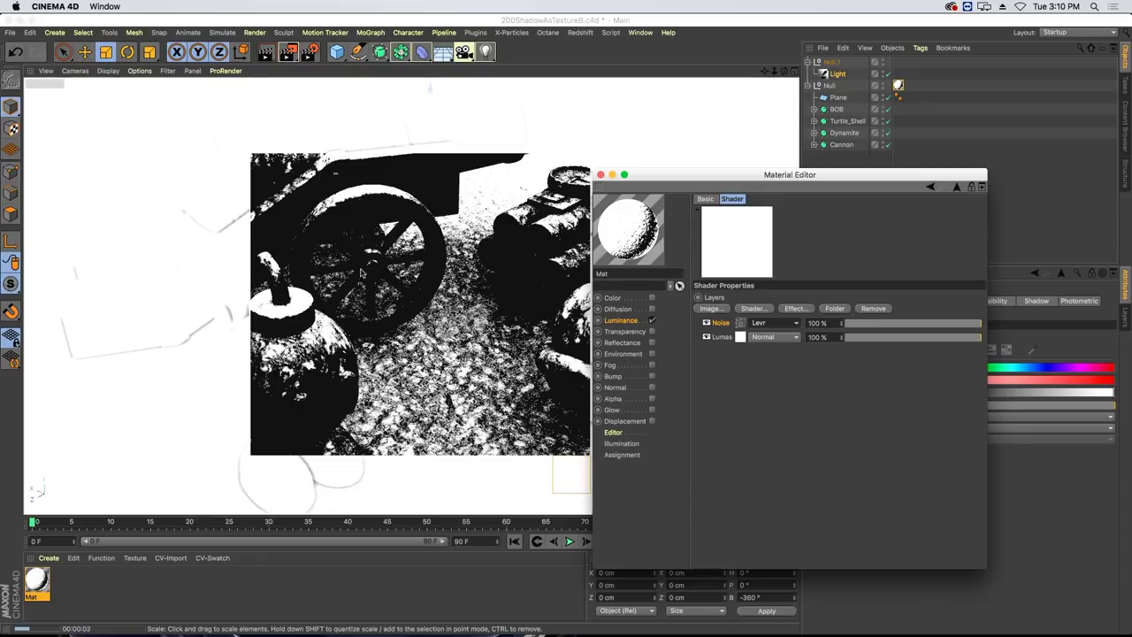
{"action": "left_click_drag", "start_coordinate": [678, 179], "coordinate": [814, 243]}
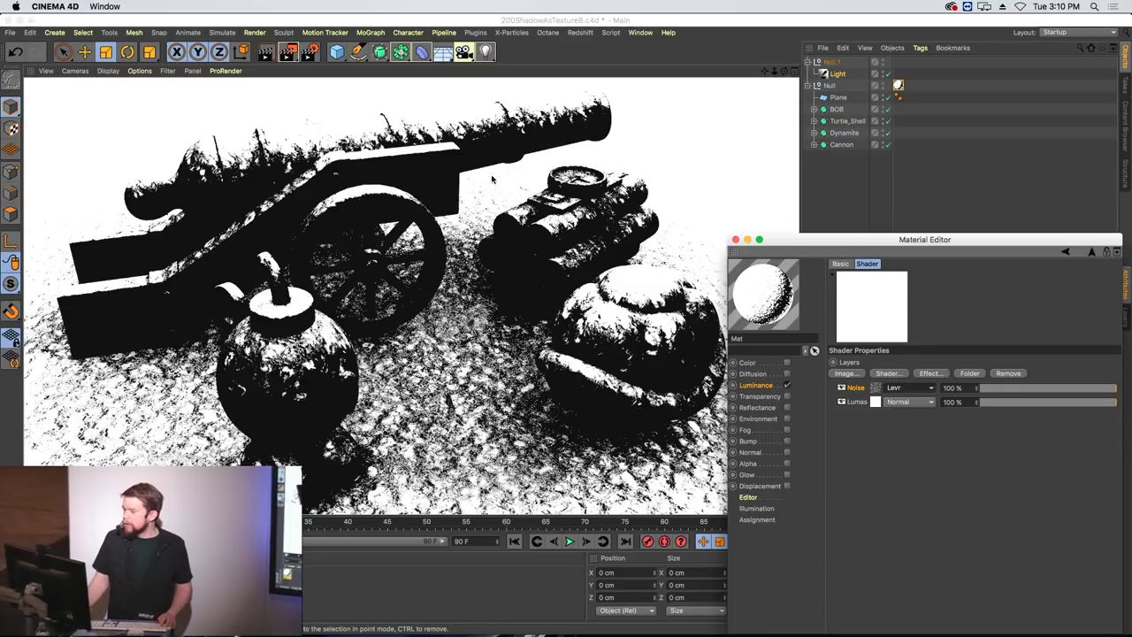
Close the shadow texture project without saving, and close the Material Editor over the Booles! text scene.
{"action": "left_click", "coordinate": [630, 61]}
{"action": "key", "text": "super+w"}
{"action": "left_click", "coordinate": [524, 220]}
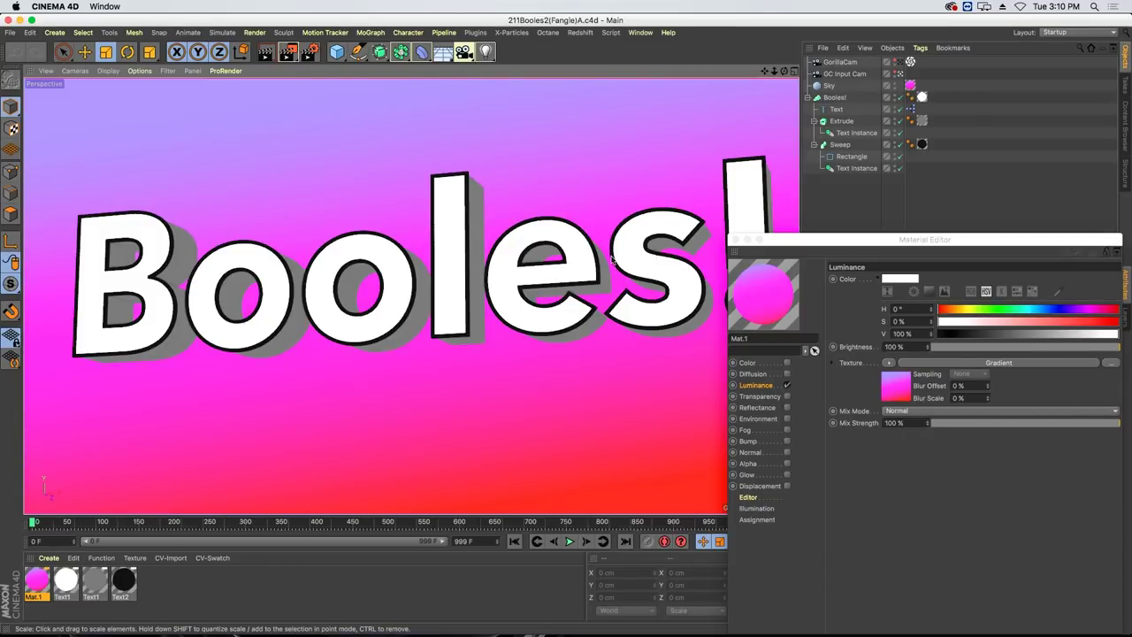
{"action": "left_click", "coordinate": [735, 239]}
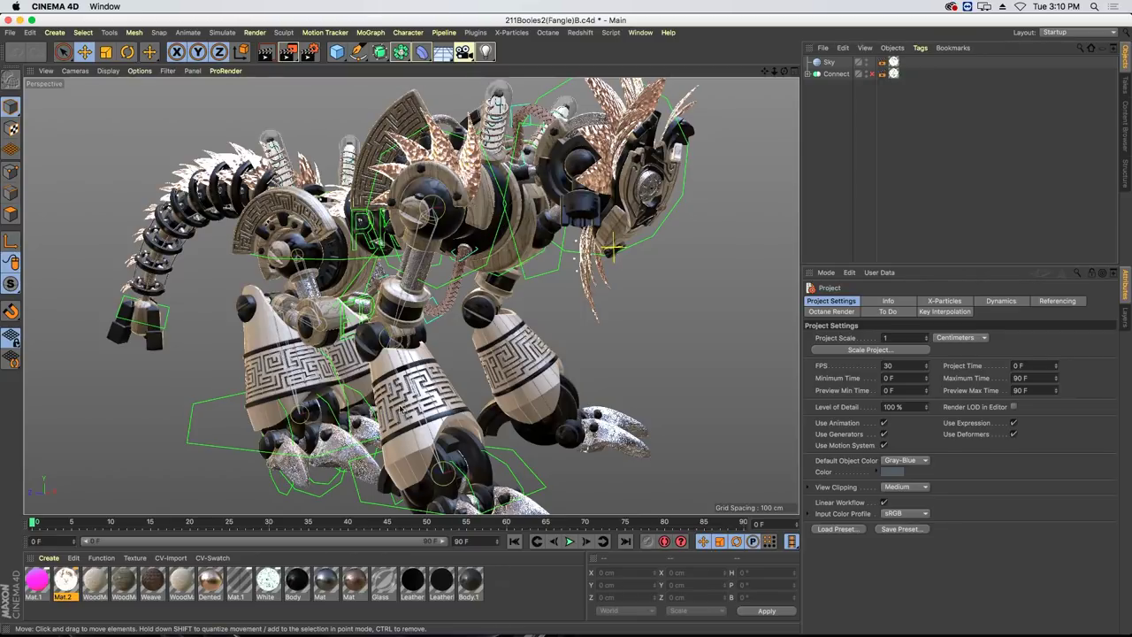
Examine the maze-patterned leg armour in 211Booles2(Fangle)B.c4d and close that project without saving.
{"action": "scroll", "coordinate": [415, 406], "scroll_direction": "up", "scroll_amount": 10}
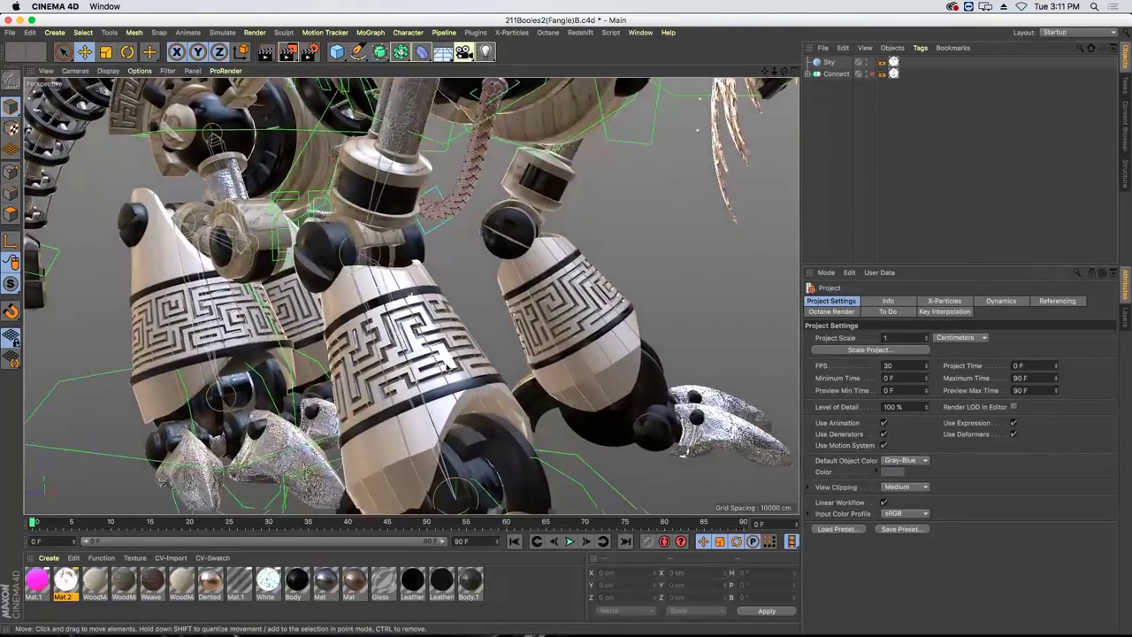
{"action": "middle_click_drag", "start_coordinate": [444, 366], "coordinate": [434, 331], "text": "alt"}
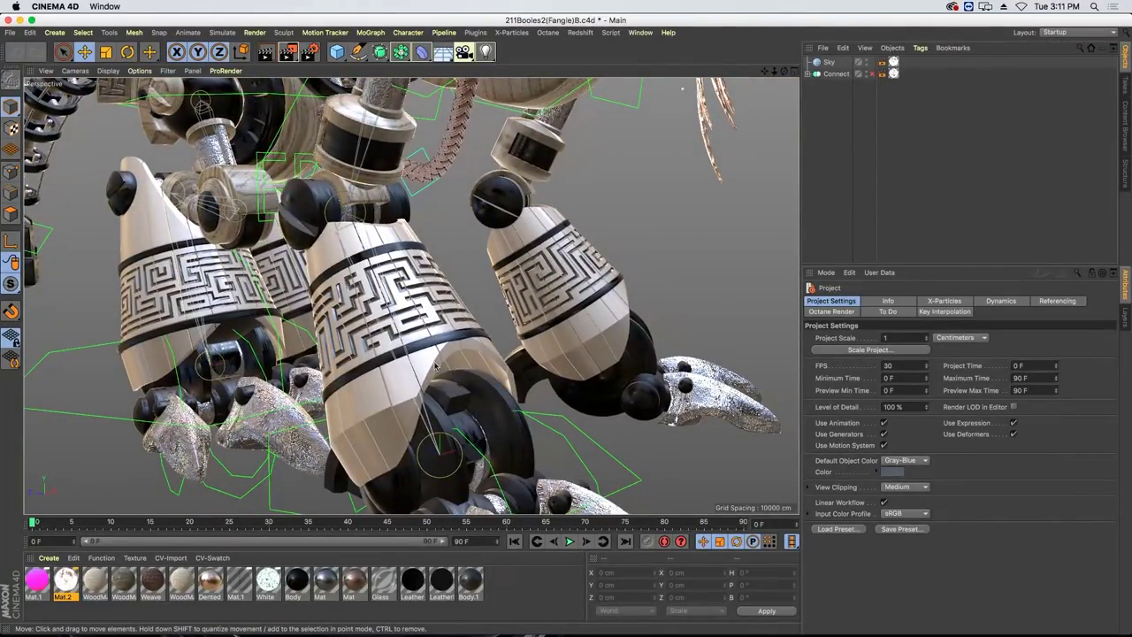
{"action": "left_click_drag", "start_coordinate": [413, 329], "coordinate": [397, 281], "text": "alt"}
{"action": "key", "text": "super+s"}
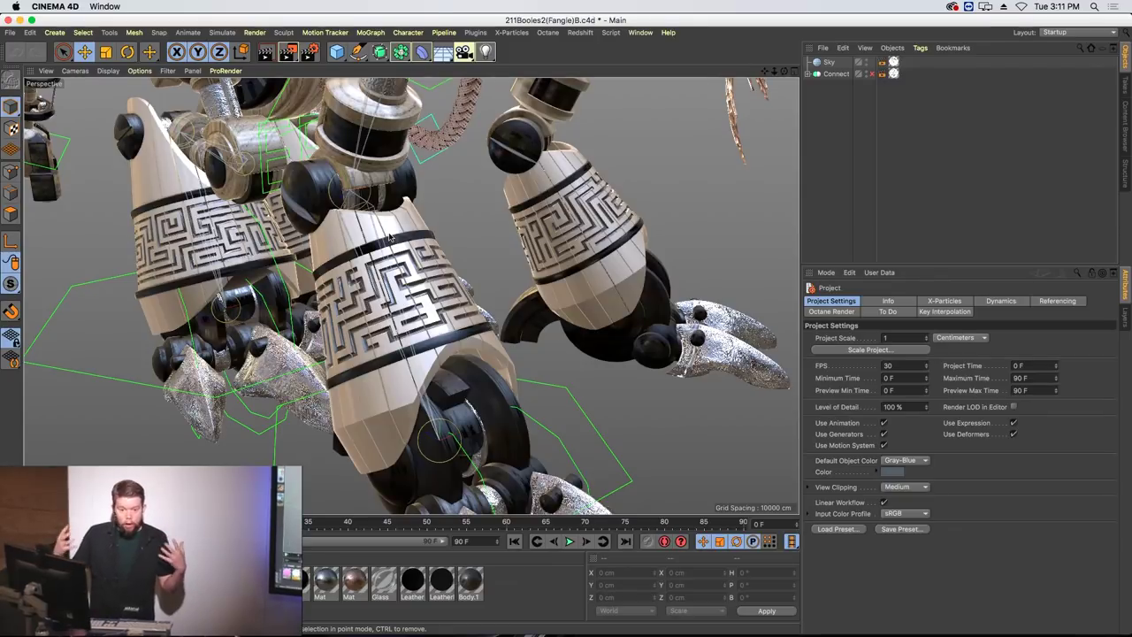
{"action": "key", "text": "super+w"}
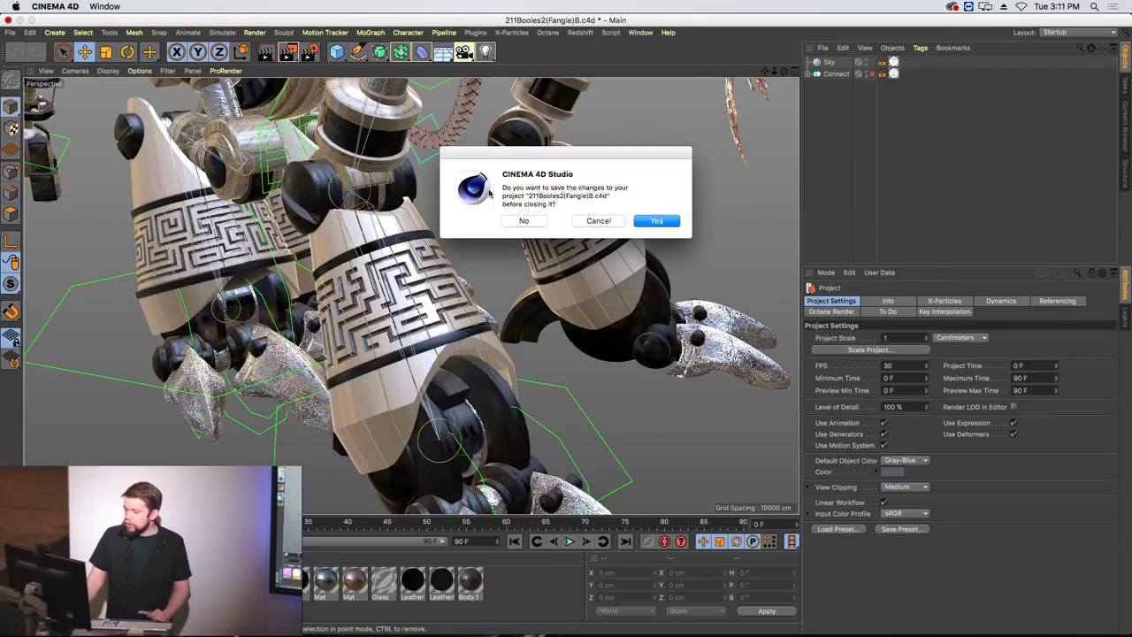
{"action": "left_click", "coordinate": [524, 221]}
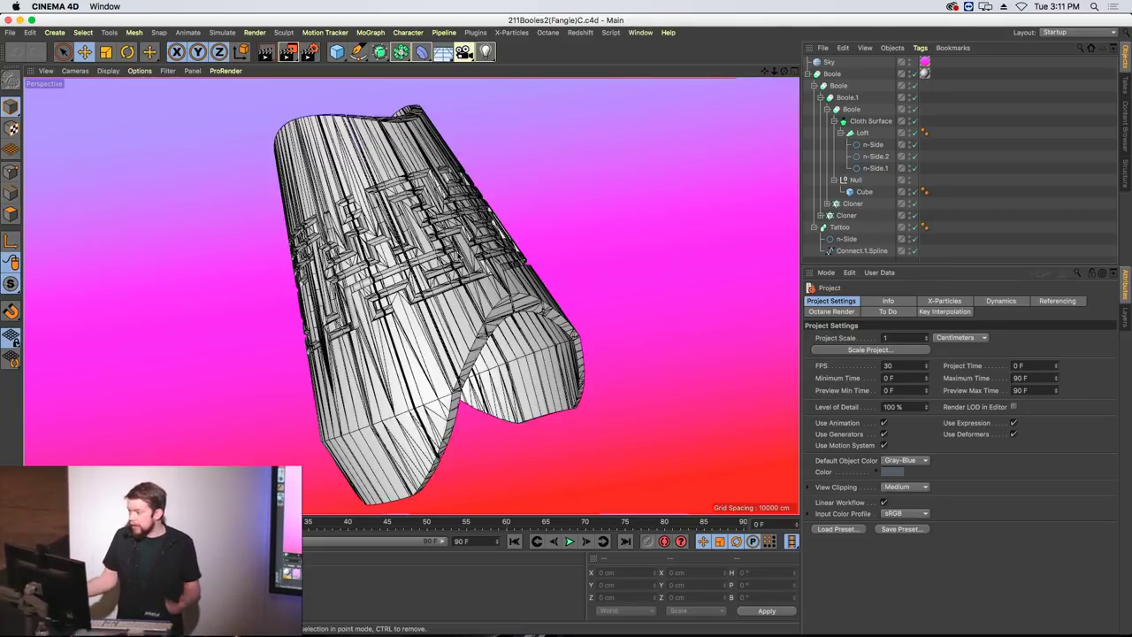
Temporarily disable the nested Boole objects to inspect the armour piece's source geometry, and re-enable them.
{"action": "mouse_move", "coordinate": [440, 226]}
{"action": "left_mouse_down", "text": "alt"}
{"action": "mouse_move", "coordinate": [416, 219]}
{"action": "mouse_move", "coordinate": [442, 221]}
{"action": "left_mouse_up", "text": "alt"}
{"action": "left_click_drag", "start_coordinate": [572, 285], "coordinate": [582, 280], "text": "alt"}
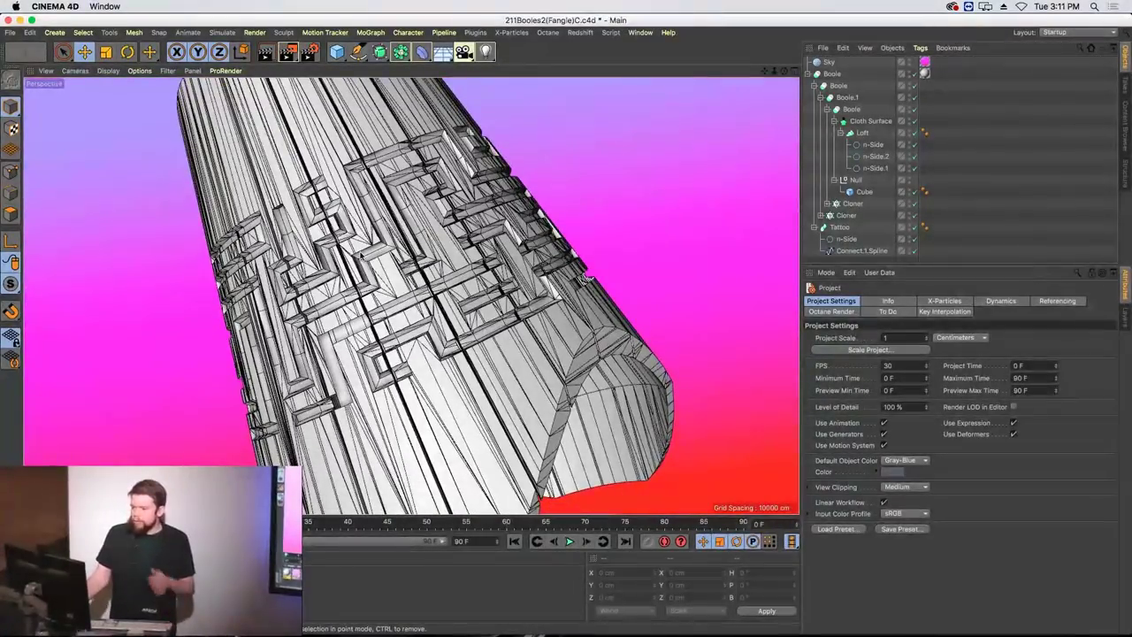
{"action": "left_click_drag", "start_coordinate": [426, 269], "coordinate": [367, 282], "text": "alt"}
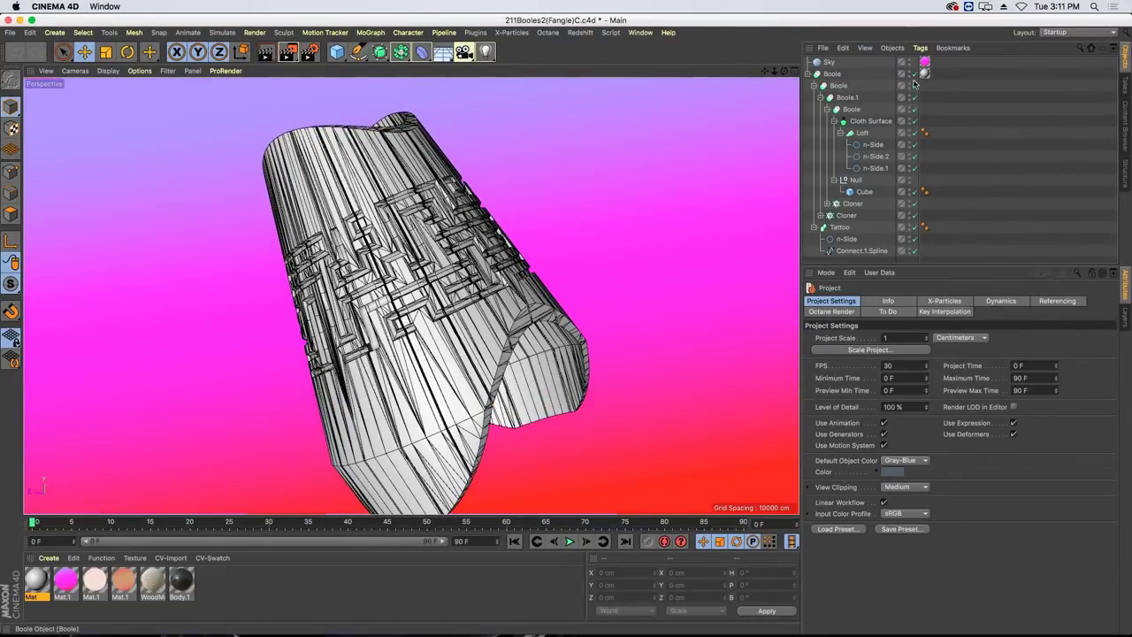
{"action": "left_click_drag", "start_coordinate": [914, 84], "coordinate": [925, 100]}
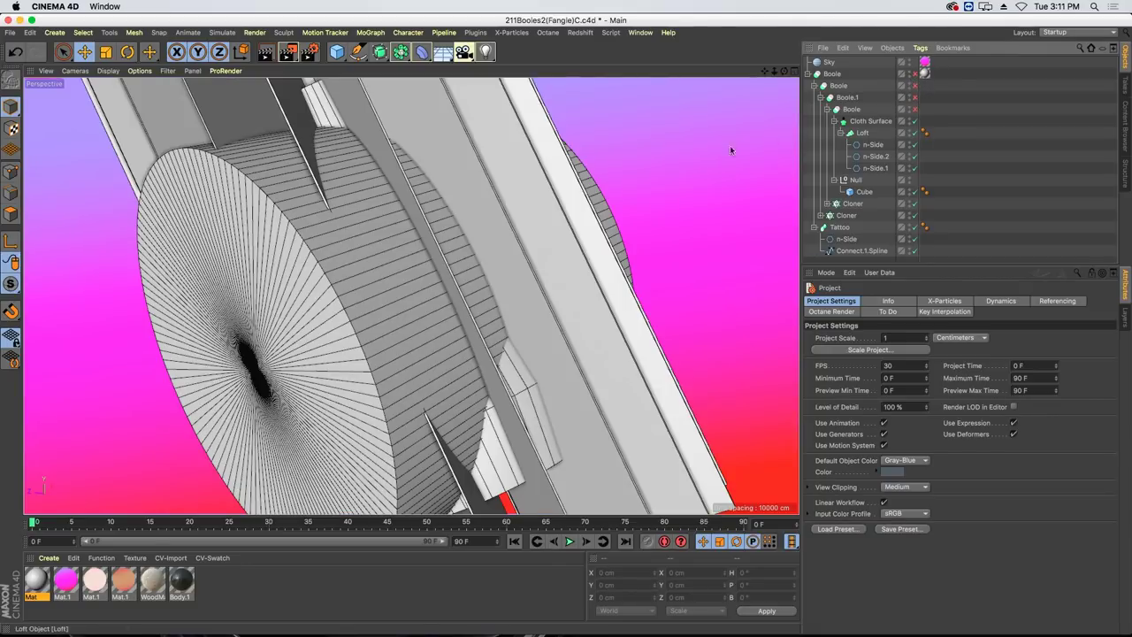
{"action": "scroll", "coordinate": [311, 255], "scroll_direction": "up", "scroll_amount": 2}
{"action": "left_click_drag", "start_coordinate": [312, 255], "coordinate": [450, 222], "text": "alt"}
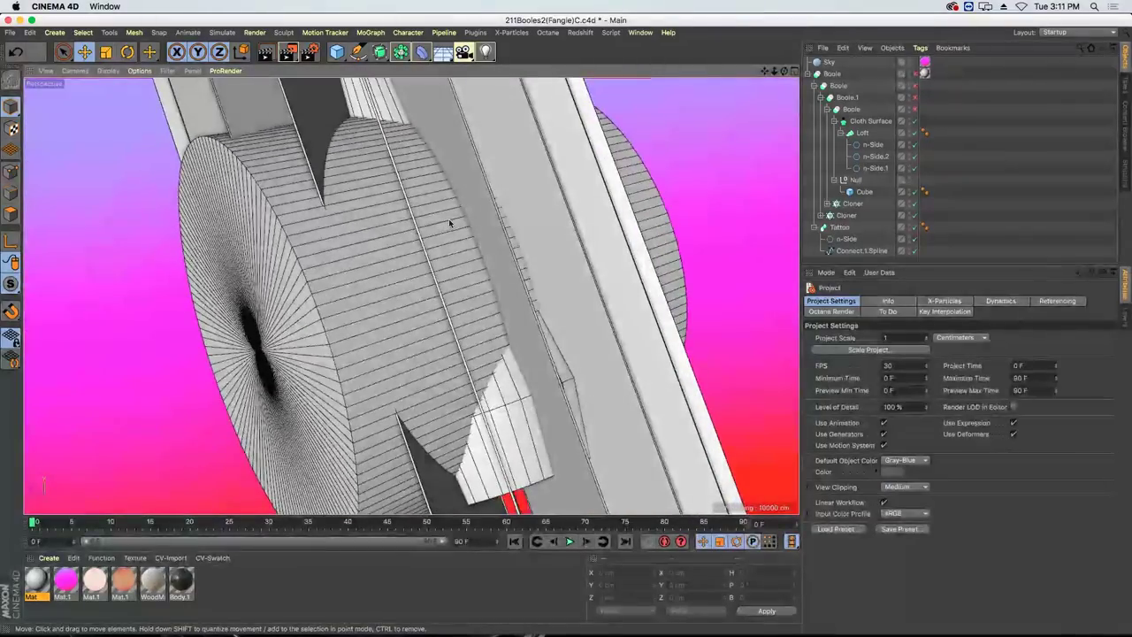
{"action": "left_click", "coordinate": [915, 97]}
{"action": "left_click", "coordinate": [915, 85]}
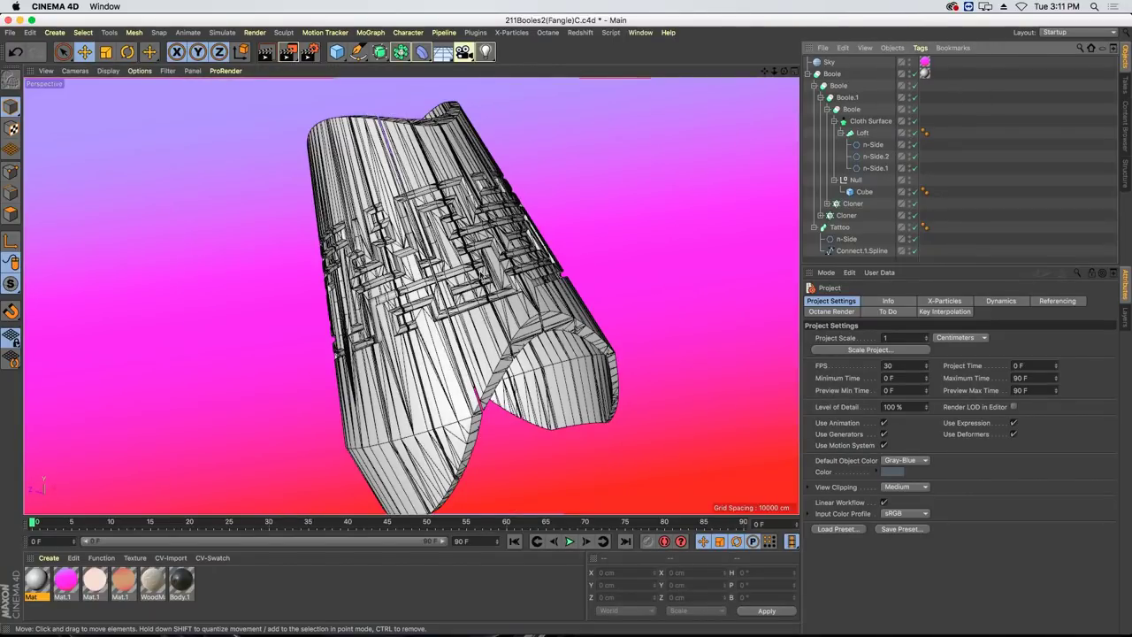
Select all four Boole objects and enable Create single object for them.
{"action": "left_click", "coordinate": [836, 75]}
{"action": "left_click", "coordinate": [851, 109], "text": "shift"}
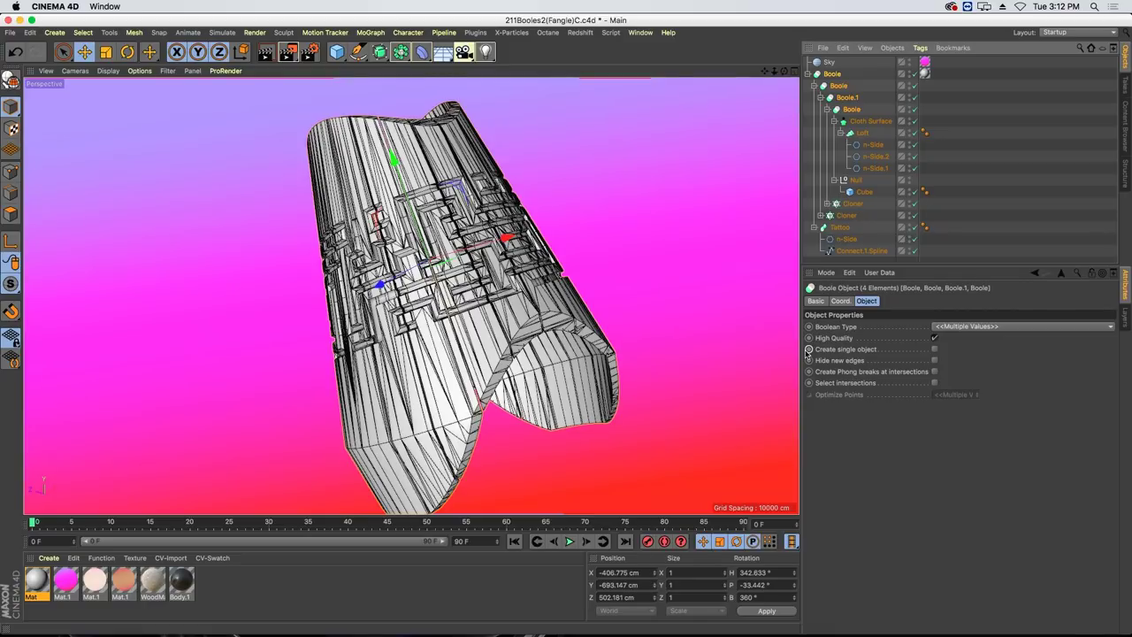
{"action": "left_click", "coordinate": [935, 350]}
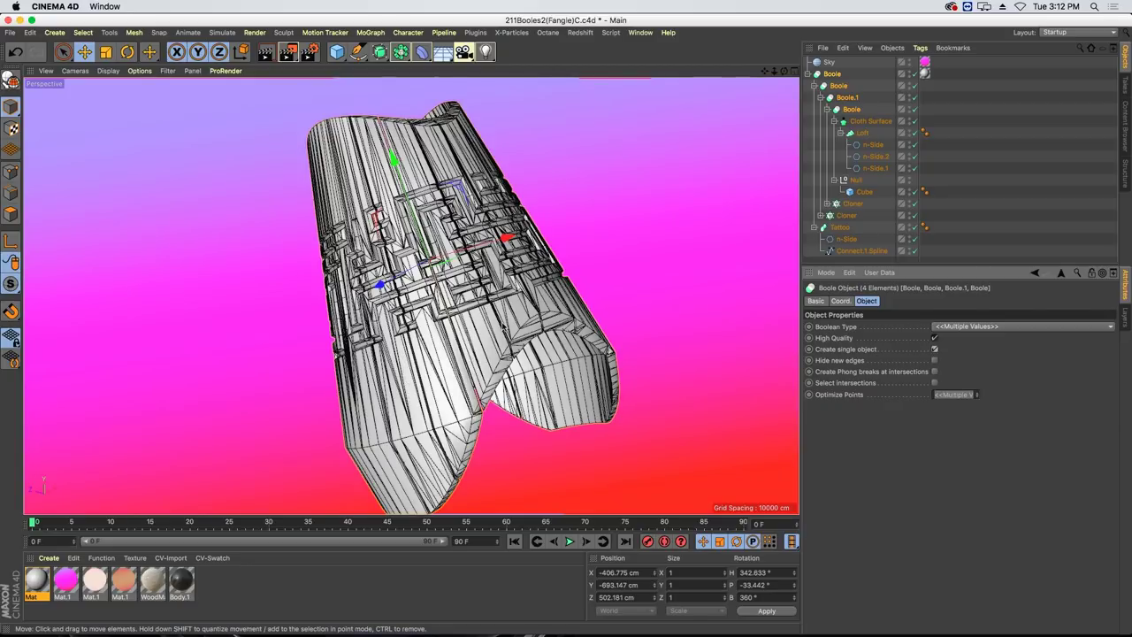
{"action": "scroll", "coordinate": [522, 322], "scroll_direction": "up", "scroll_amount": 3}
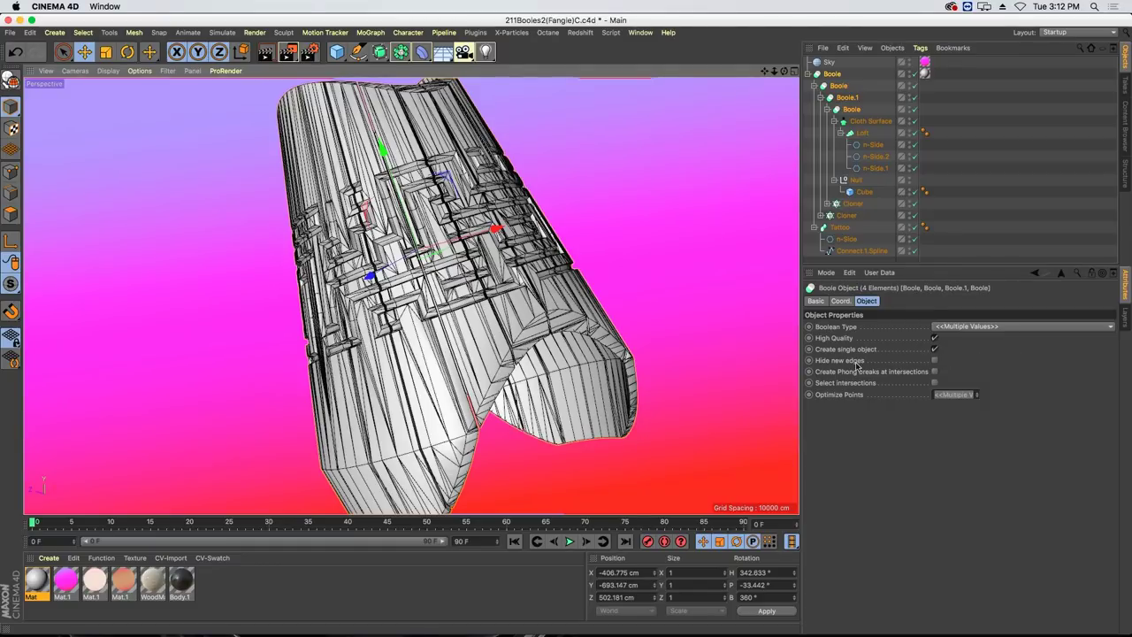
Enable Hide new edges and Create Phong breaks at intersections for all four selected Boole objects.
{"action": "left_click", "coordinate": [935, 361]}
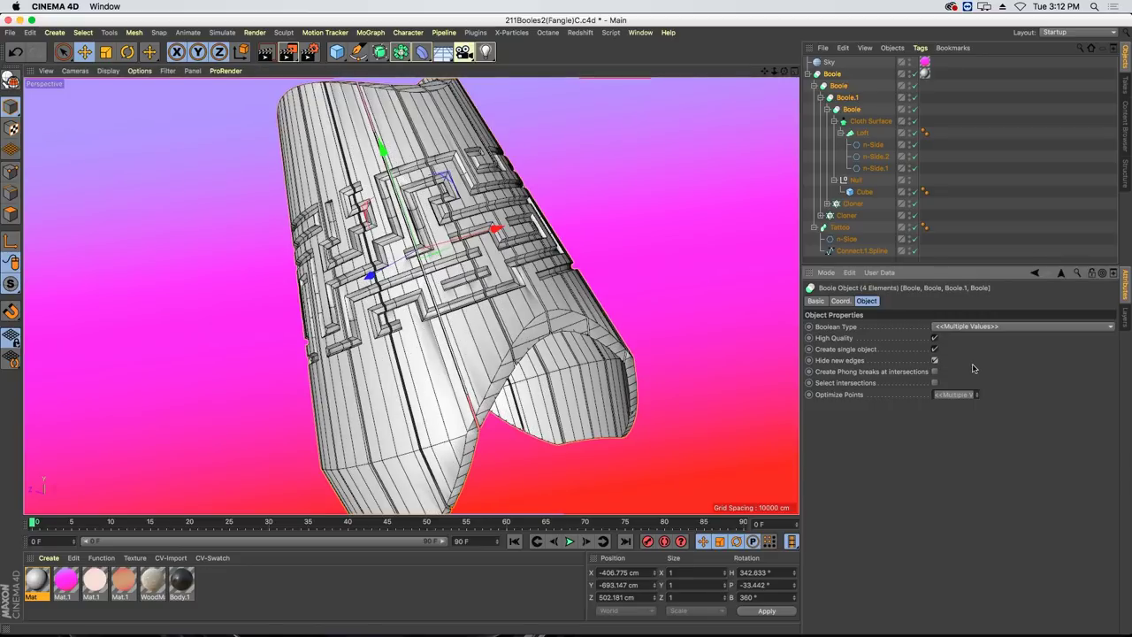
{"action": "mouse_move", "coordinate": [496, 191]}
{"action": "left_mouse_down", "text": "alt"}
{"action": "mouse_move", "coordinate": [449, 212]}
{"action": "mouse_move", "coordinate": [509, 180]}
{"action": "left_mouse_up", "text": "alt"}
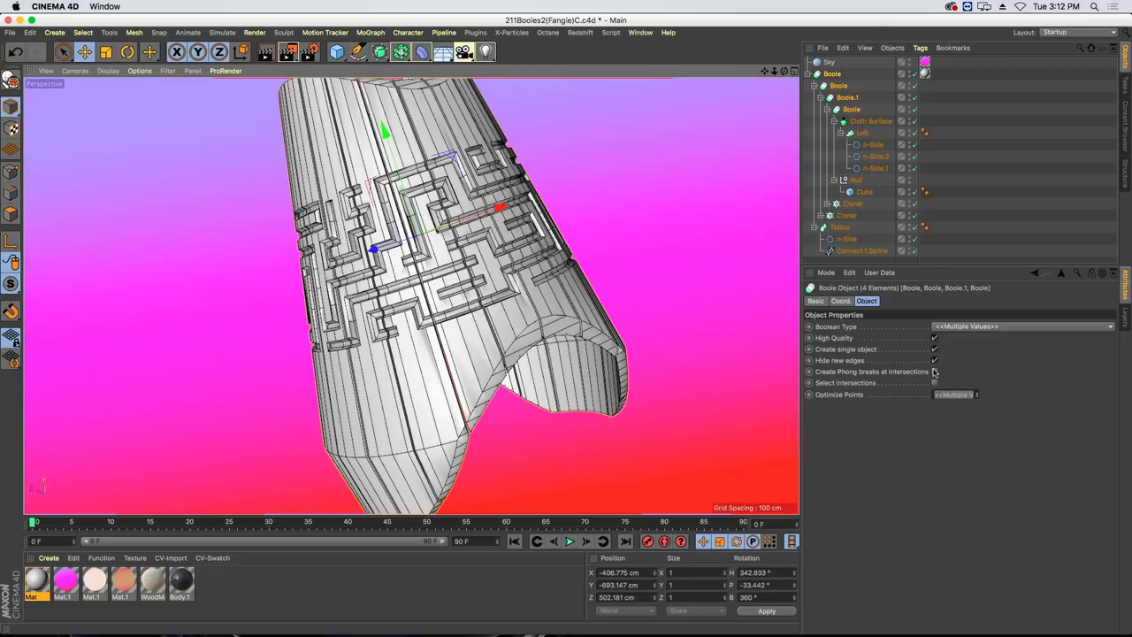
{"action": "left_click", "coordinate": [934, 373]}
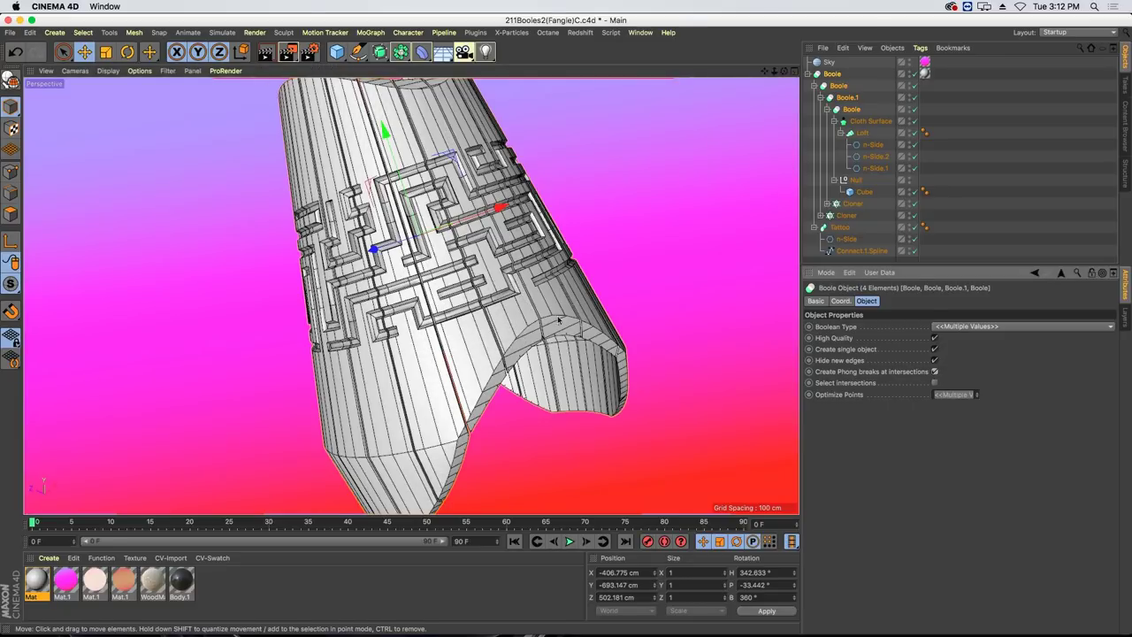
{"action": "left_click_drag", "start_coordinate": [458, 273], "coordinate": [400, 305], "text": "alt"}
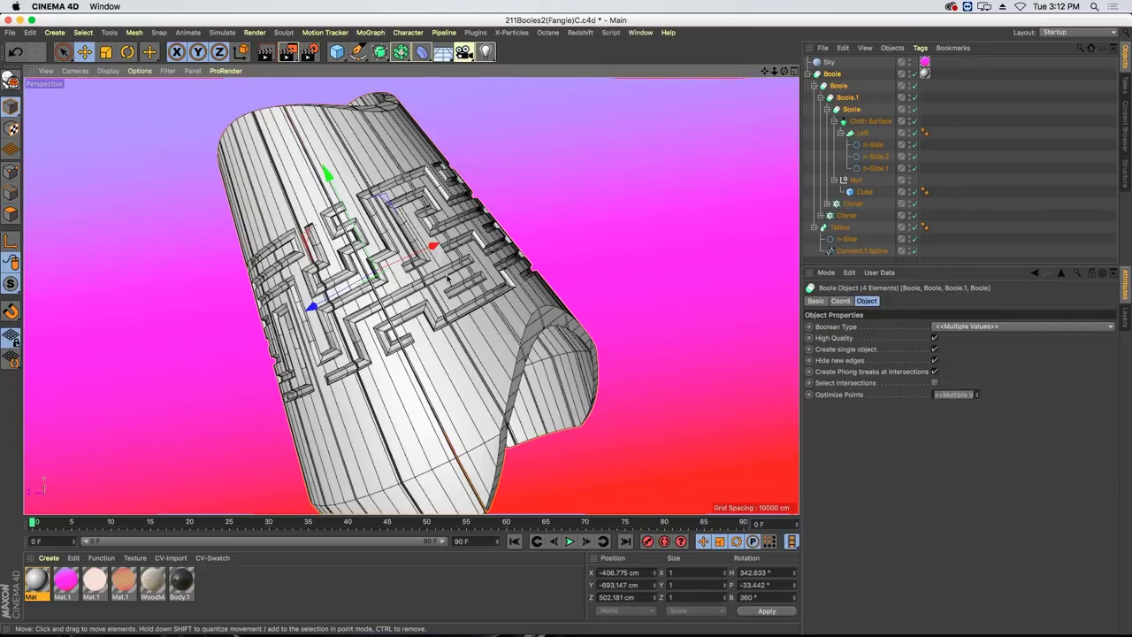
Close 211Booles2(Fangle)C.c4d without saving and examine the loft and rounded extrusions in 211Booles3(Headphones)D.c4d.
{"action": "key", "text": "super+w"}
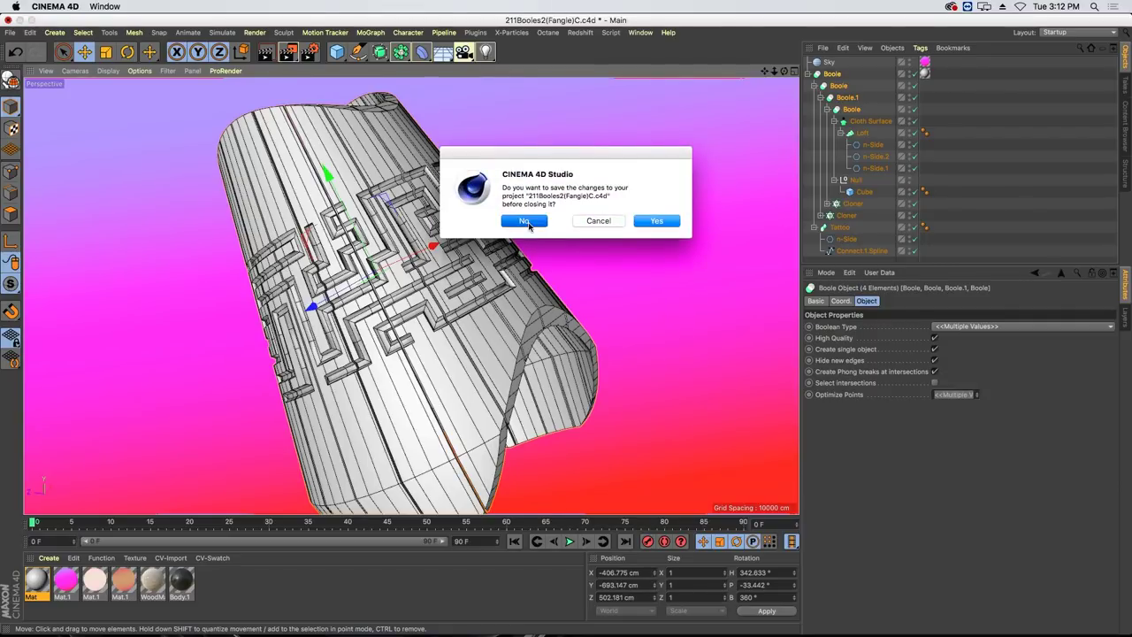
{"action": "left_click", "coordinate": [529, 228]}
{"action": "mouse_move", "coordinate": [487, 254]}
{"action": "left_mouse_down", "text": "alt"}
{"action": "mouse_move", "coordinate": [462, 253]}
{"action": "mouse_move", "coordinate": [480, 245]}
{"action": "mouse_move", "coordinate": [481, 257]}
{"action": "left_mouse_up", "text": "alt"}
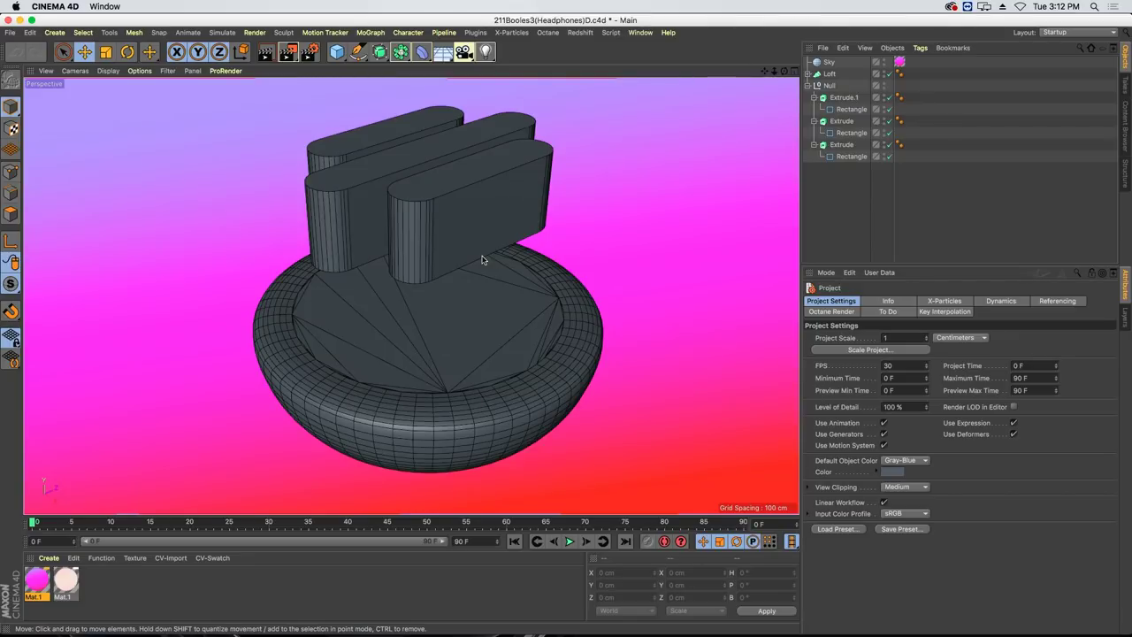
{"action": "left_click_drag", "start_coordinate": [265, 393], "coordinate": [460, 177], "text": "alt"}
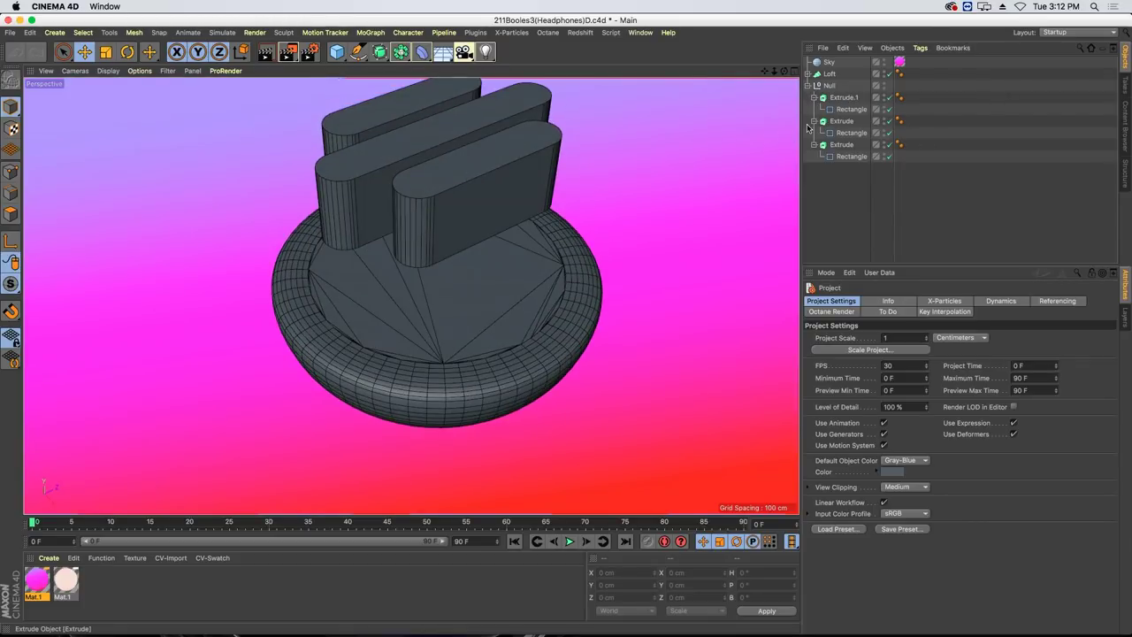
Add a Boole object and nest the Loft and the Null holding the three extrusions inside it.
{"action": "left_click_drag", "start_coordinate": [401, 52], "coordinate": [619, 68]}
{"action": "left_click", "coordinate": [830, 97]}
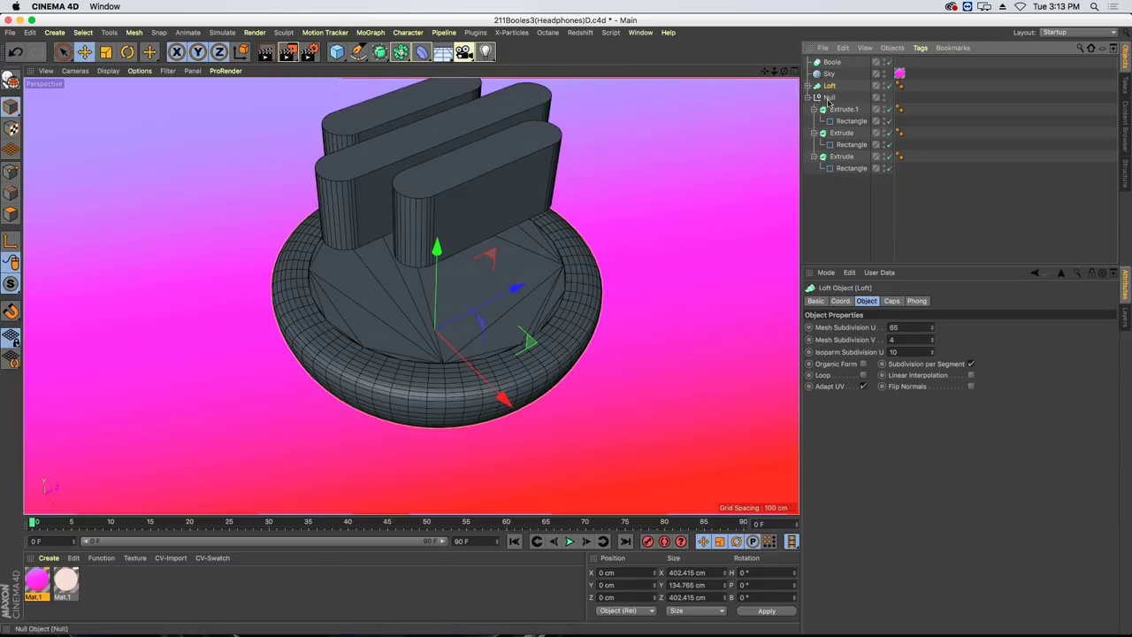
{"action": "left_click", "coordinate": [829, 85], "text": "shift"}
{"action": "left_click_drag", "start_coordinate": [830, 86], "coordinate": [831, 63]}
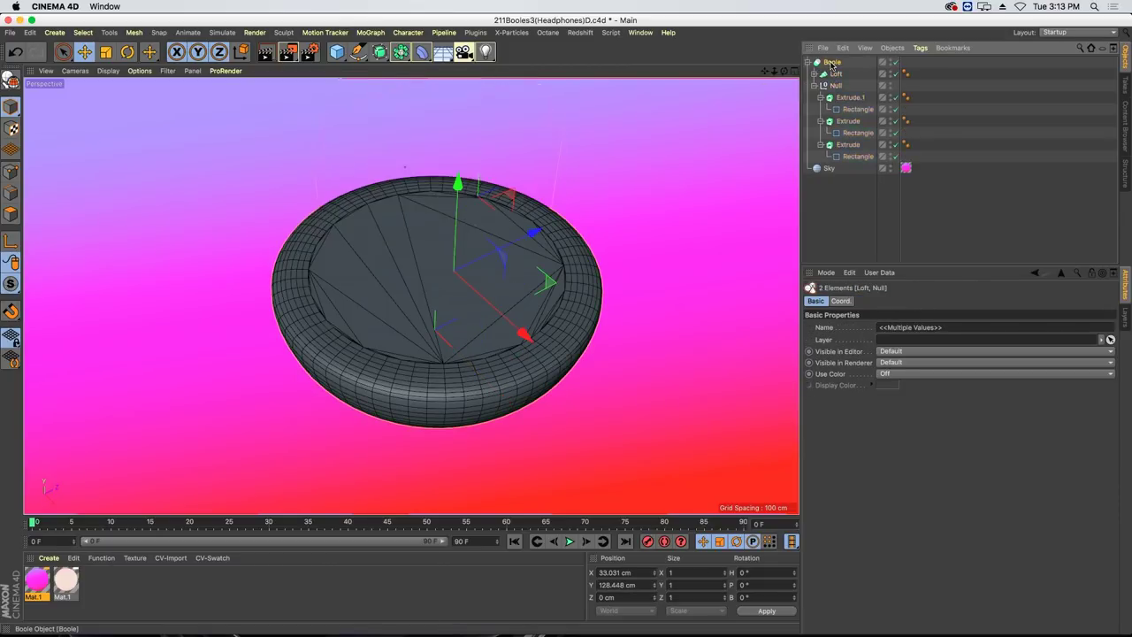
Lower the Null of extrusions to about Y 105 cm so they cut three slots into the loft.
{"action": "left_click", "coordinate": [832, 62]}
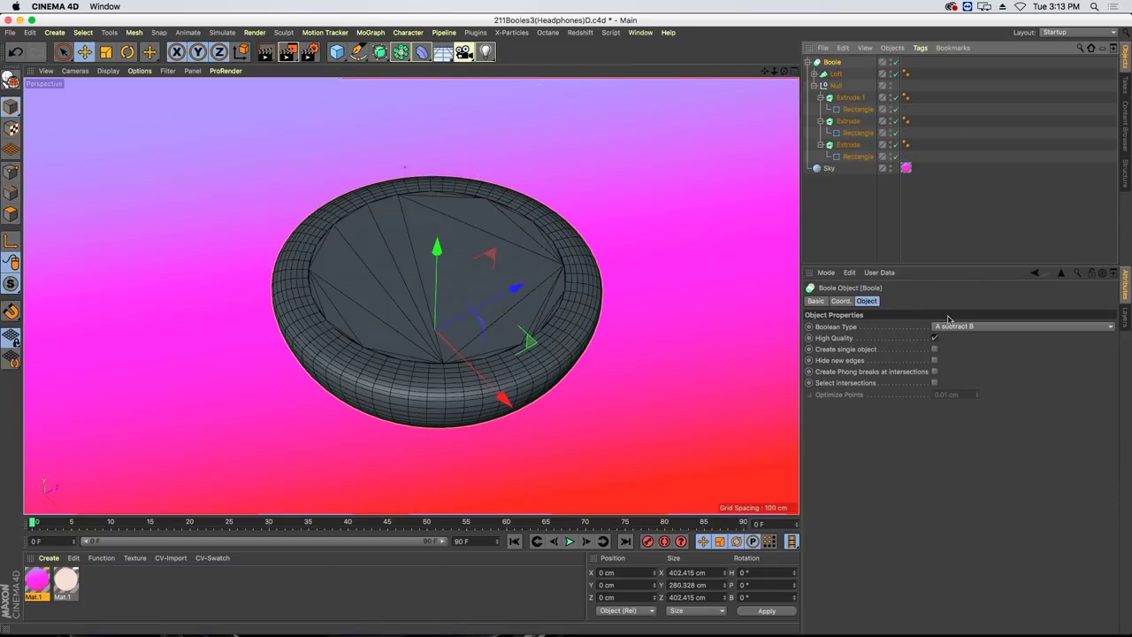
{"action": "left_click", "coordinate": [836, 85]}
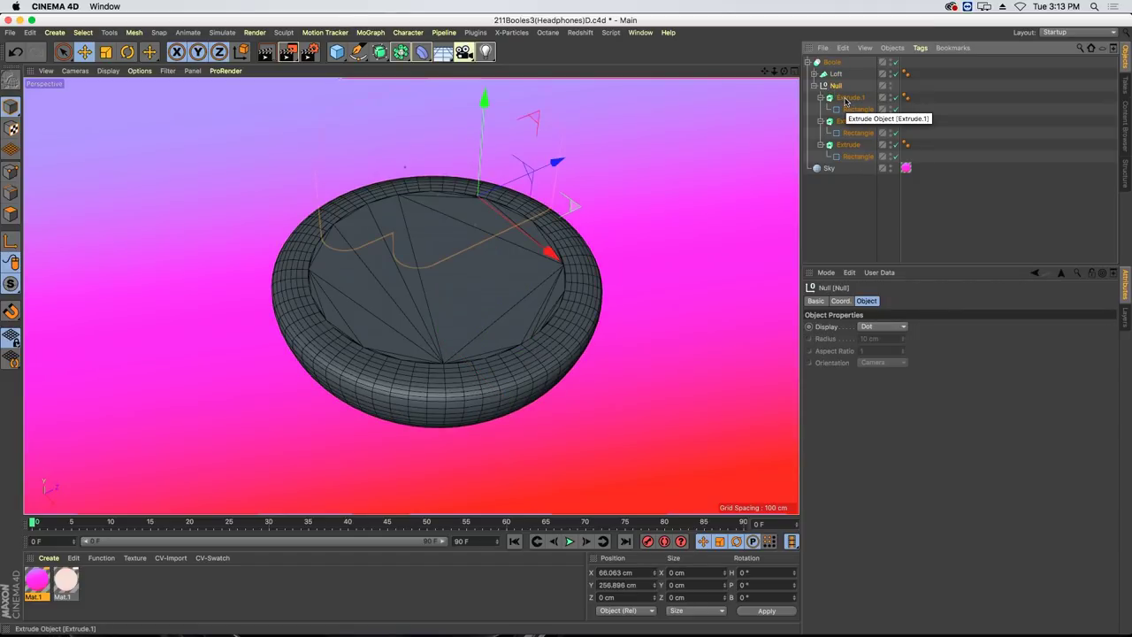
{"action": "left_click_drag", "start_coordinate": [484, 109], "coordinate": [476, 216]}
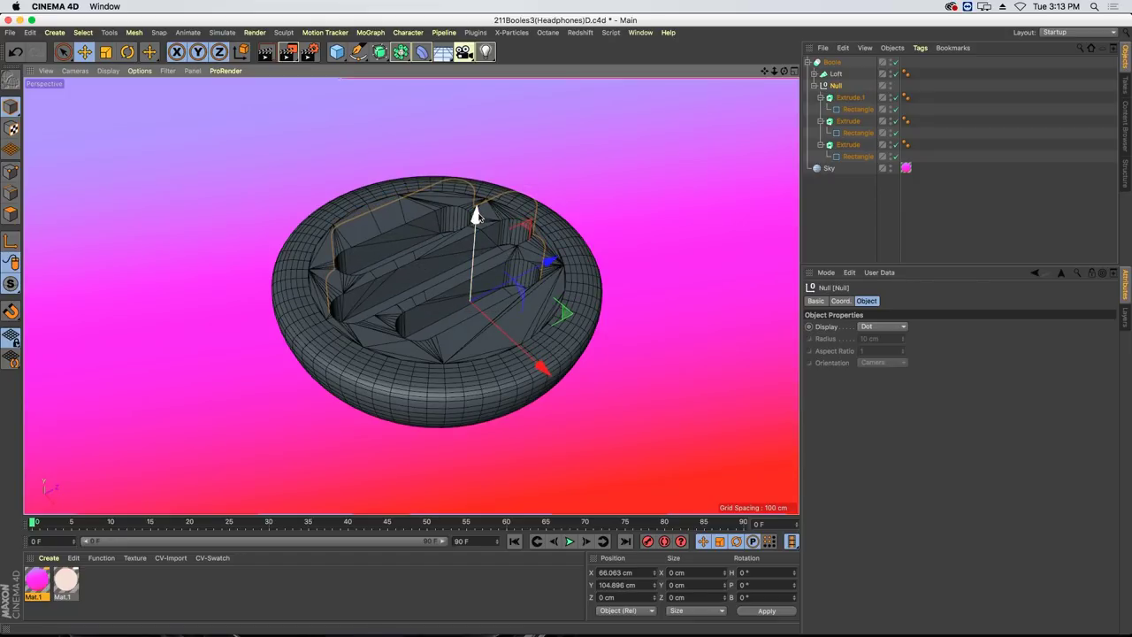
{"action": "mouse_move", "coordinate": [460, 274]}
{"action": "left_mouse_down", "text": "alt"}
{"action": "mouse_move", "coordinate": [485, 258]}
{"action": "mouse_move", "coordinate": [434, 255]}
{"action": "mouse_move", "coordinate": [455, 257]}
{"action": "left_mouse_up", "text": "alt"}
Add a Bevel deformer with Use Angle enabled and place it inside the Boole, below the Null.
{"action": "left_click_drag", "start_coordinate": [401, 52], "coordinate": [299, 250]}
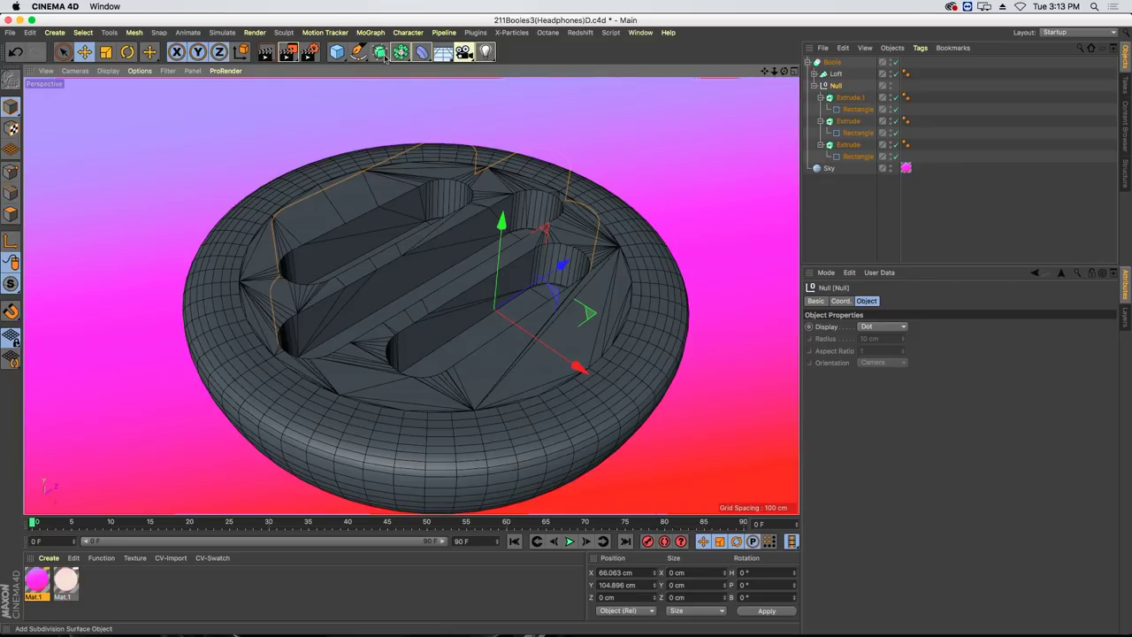
{"action": "left_click_drag", "start_coordinate": [422, 52], "coordinate": [466, 216]}
{"action": "left_click", "coordinate": [813, 97]}
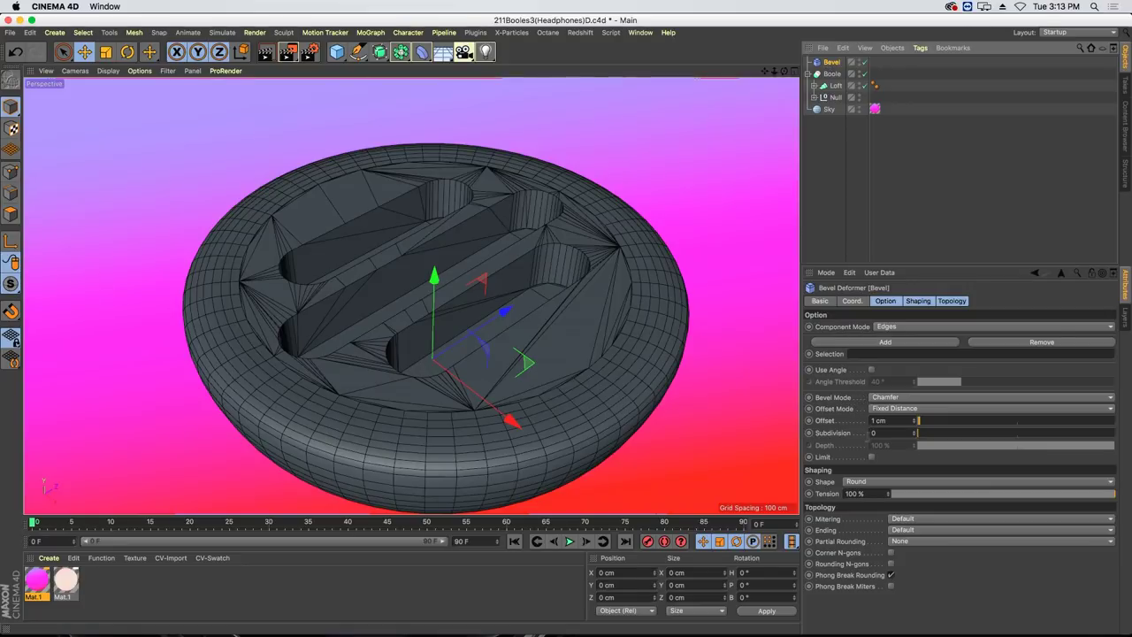
{"action": "left_click", "coordinate": [871, 370]}
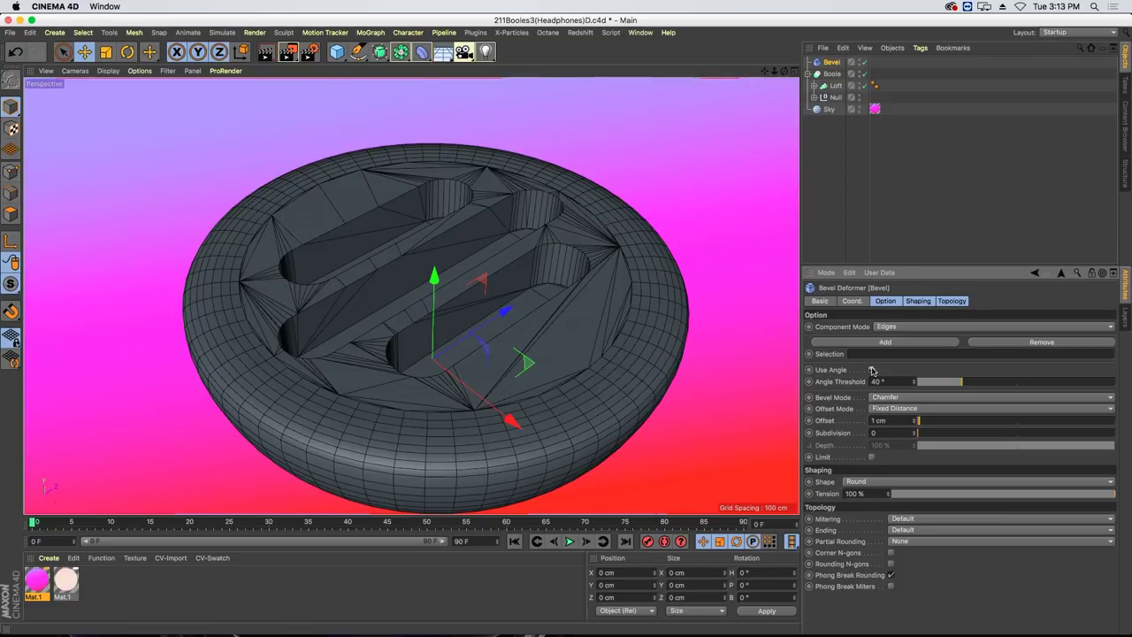
{"action": "left_click_drag", "start_coordinate": [832, 64], "coordinate": [833, 102]}
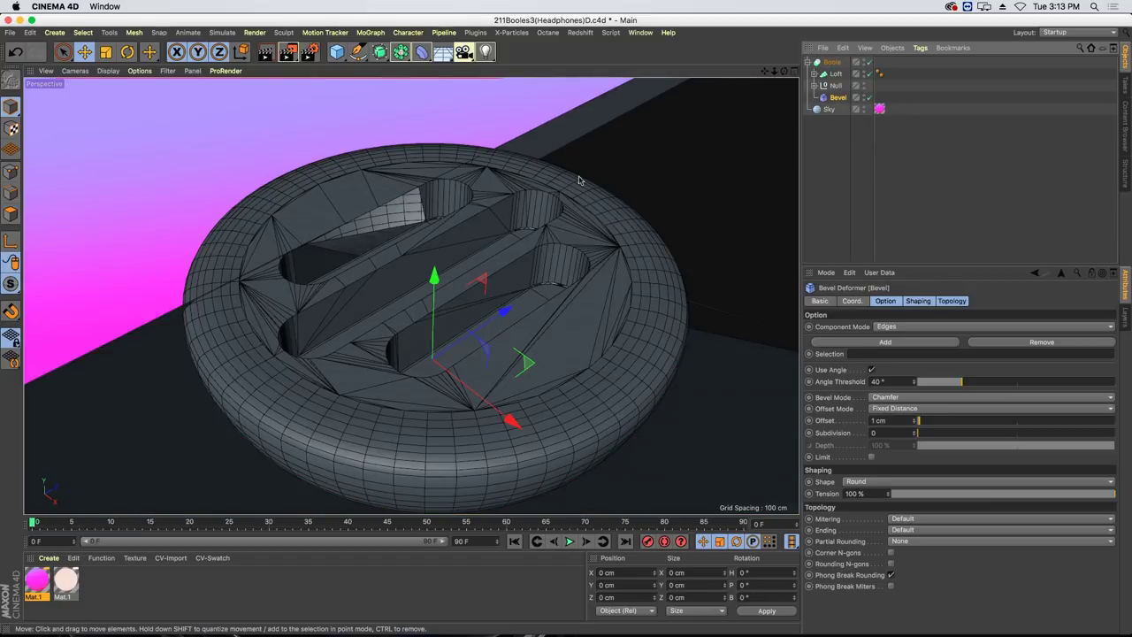
{"action": "left_click_drag", "start_coordinate": [560, 285], "coordinate": [525, 195], "text": "alt"}
{"action": "left_click_drag", "start_coordinate": [503, 233], "coordinate": [508, 265], "text": "alt"}
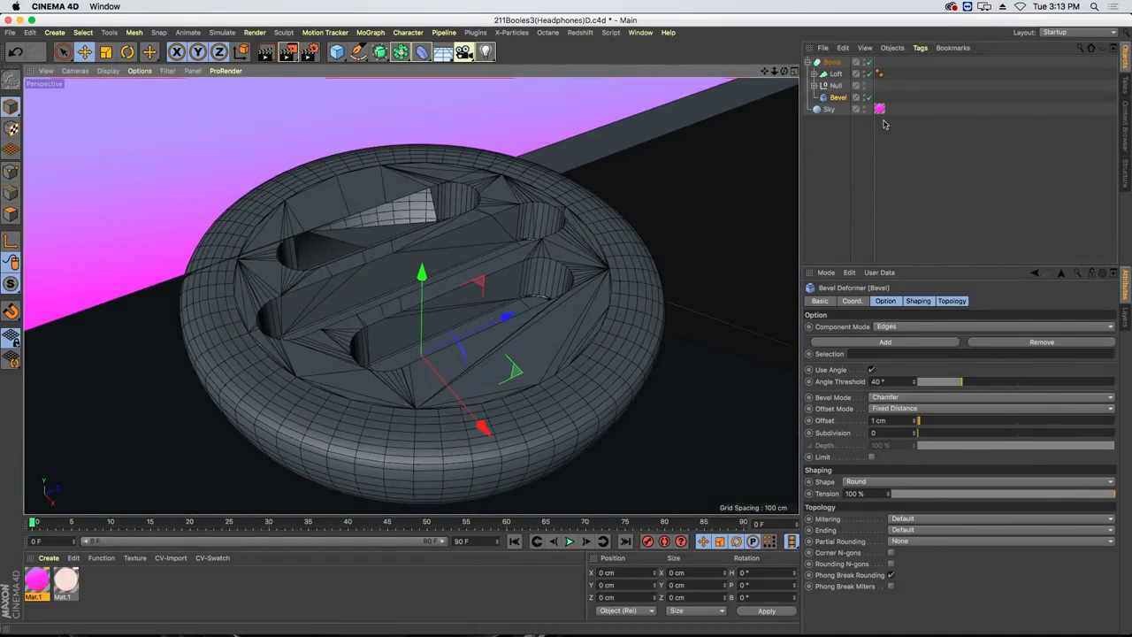
Enable Create single object and Hide new edges on the Boole, and turn off the Bevel deformer.
{"action": "left_click", "coordinate": [828, 63]}
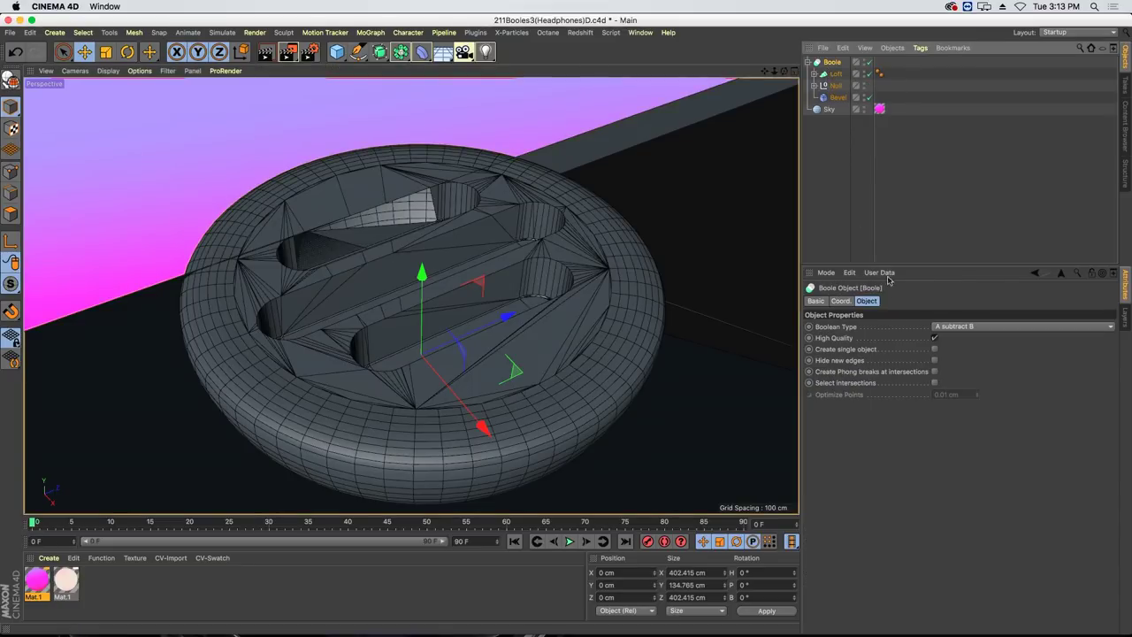
{"action": "left_click", "coordinate": [935, 350]}
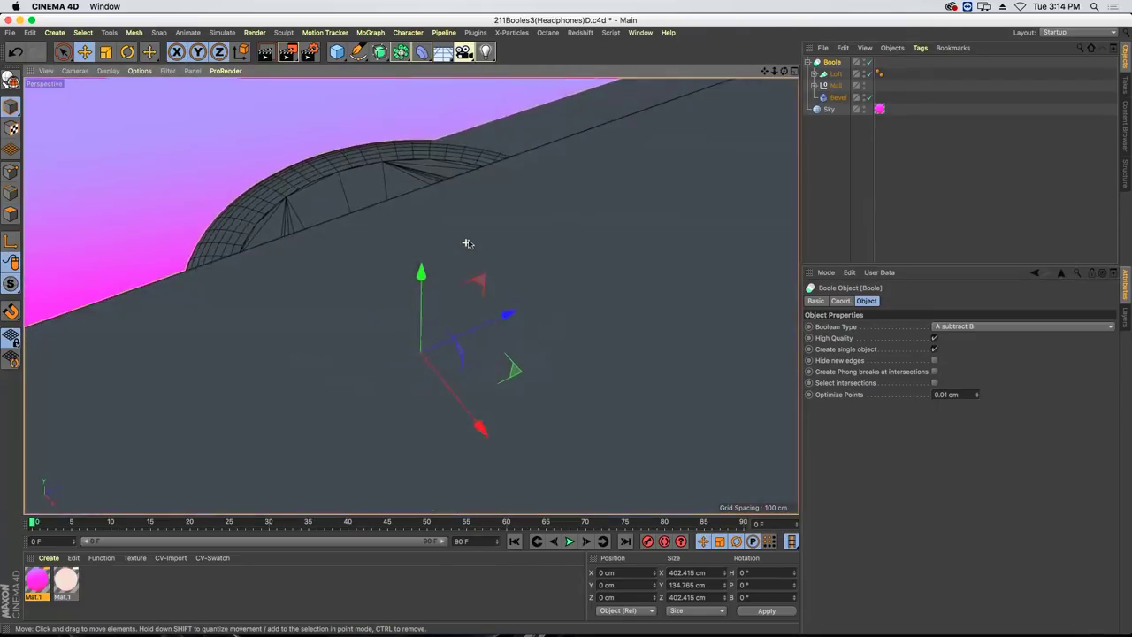
{"action": "left_click", "coordinate": [869, 98]}
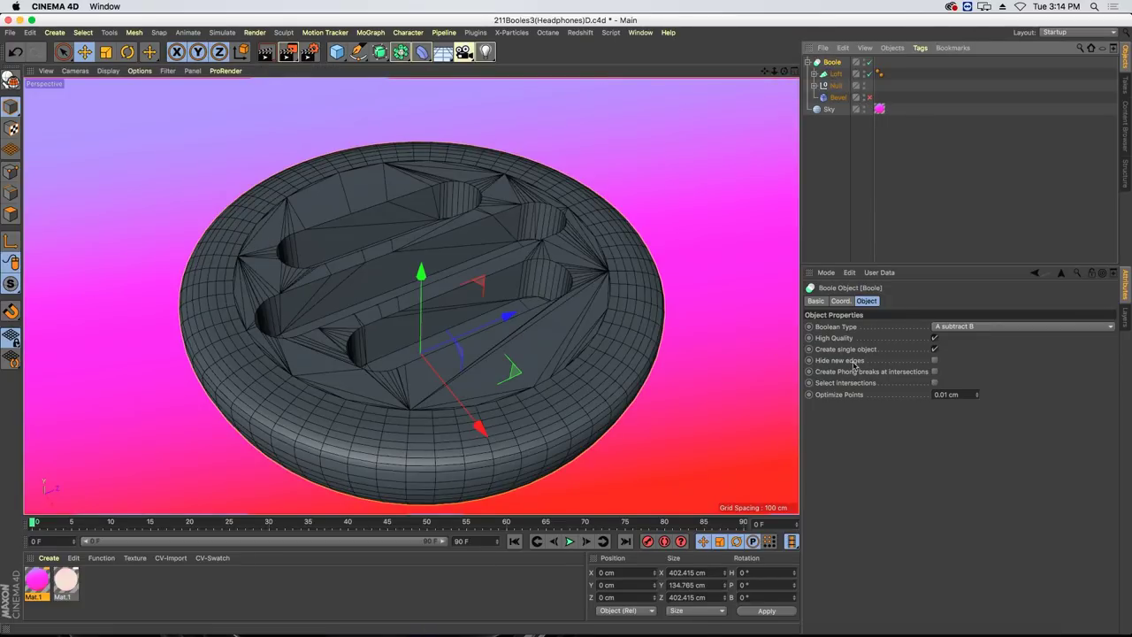
{"action": "left_click", "coordinate": [935, 361]}
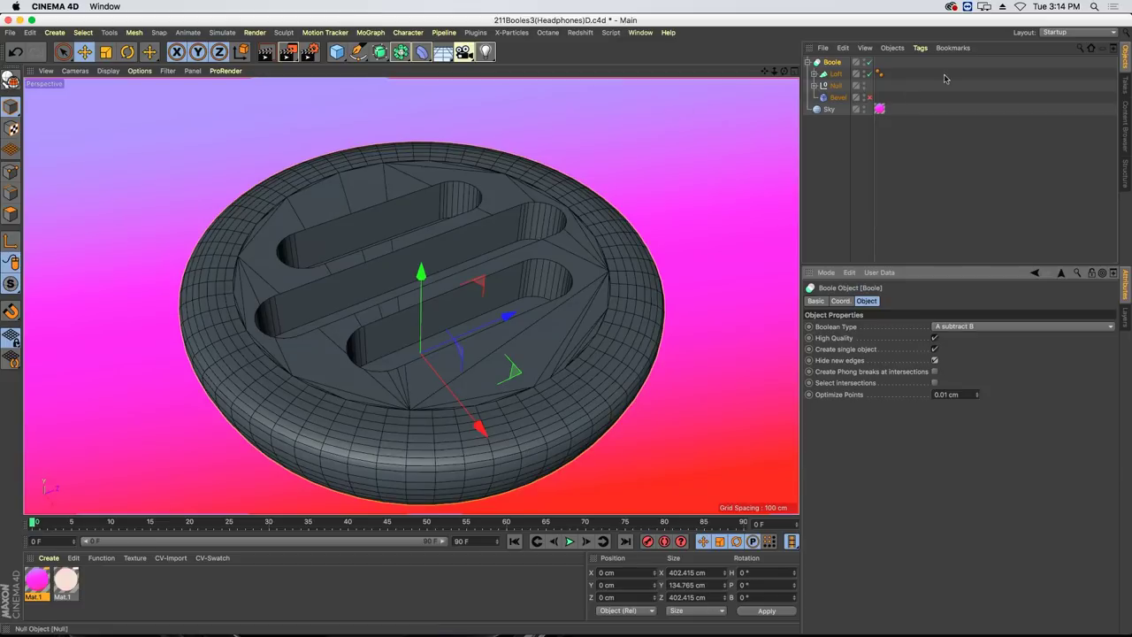
Change the Loft's cap type to N-gons.
{"action": "left_click", "coordinate": [833, 73]}
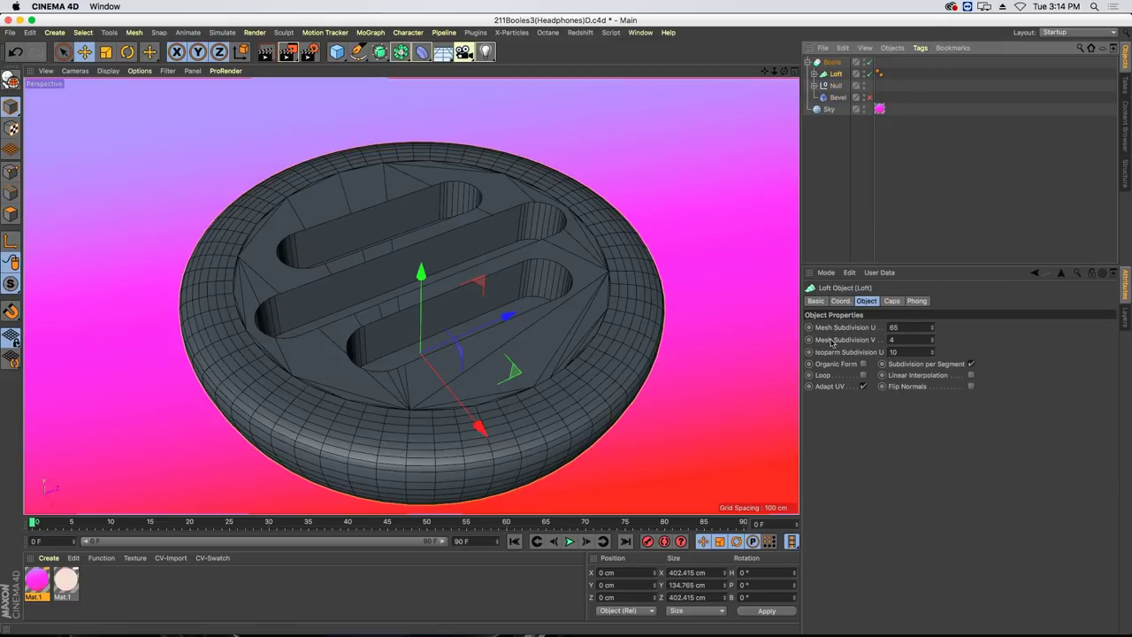
{"action": "left_click", "coordinate": [892, 302]}
{"action": "left_click", "coordinate": [929, 490]}
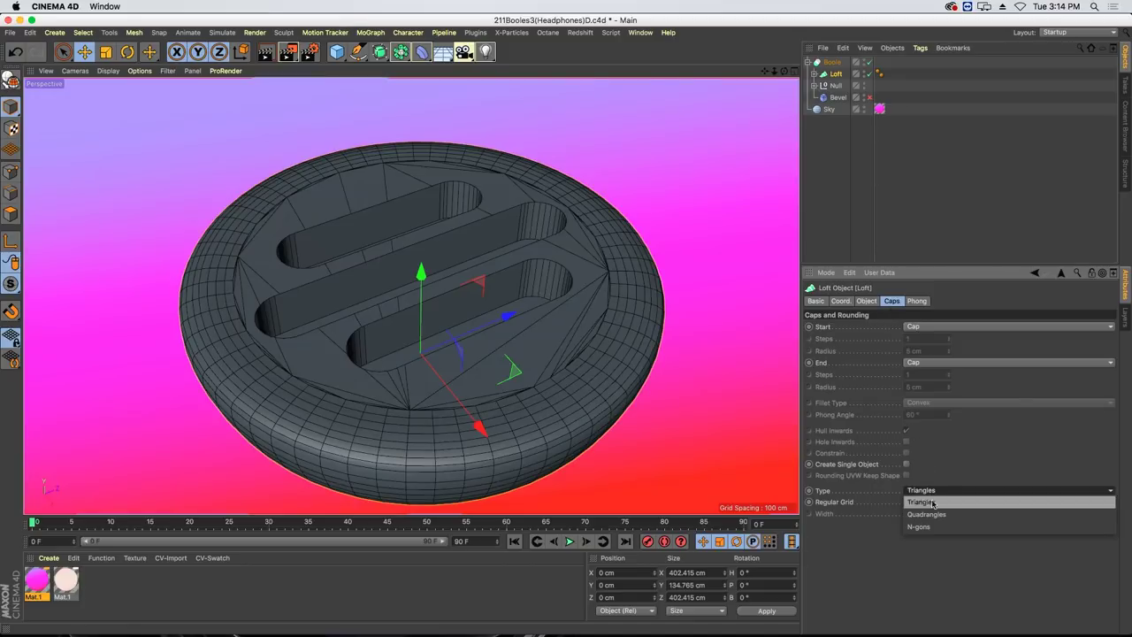
{"action": "left_click", "coordinate": [935, 526]}
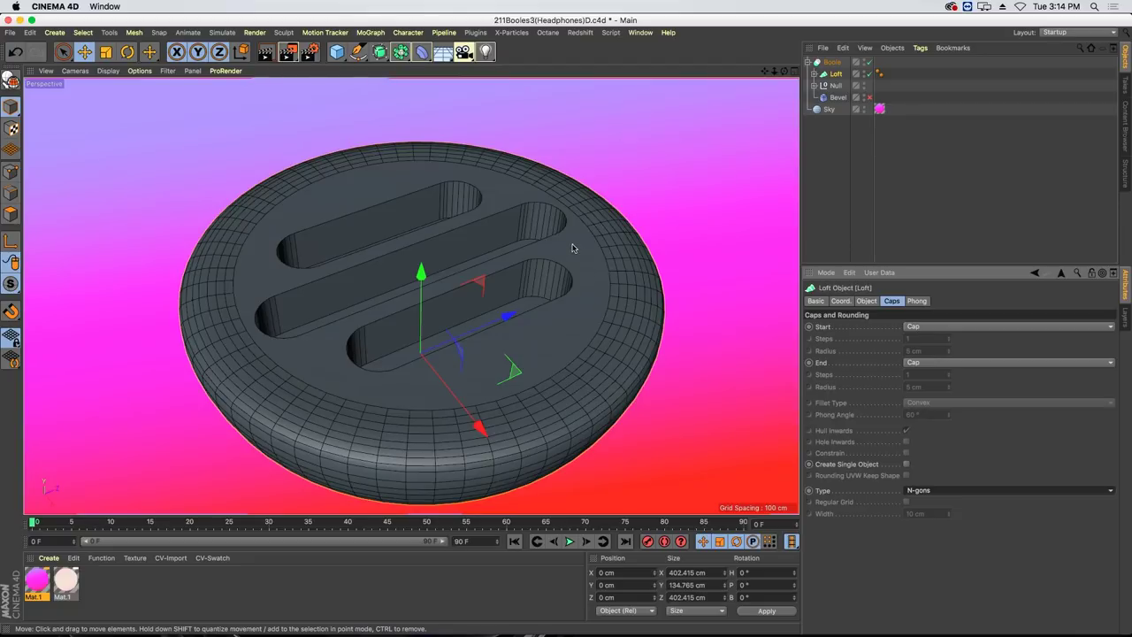
Turn the Bevel deformer back on and set its Offset to 2 cm.
{"action": "left_click", "coordinate": [837, 98]}
{"action": "left_click", "coordinate": [832, 62]}
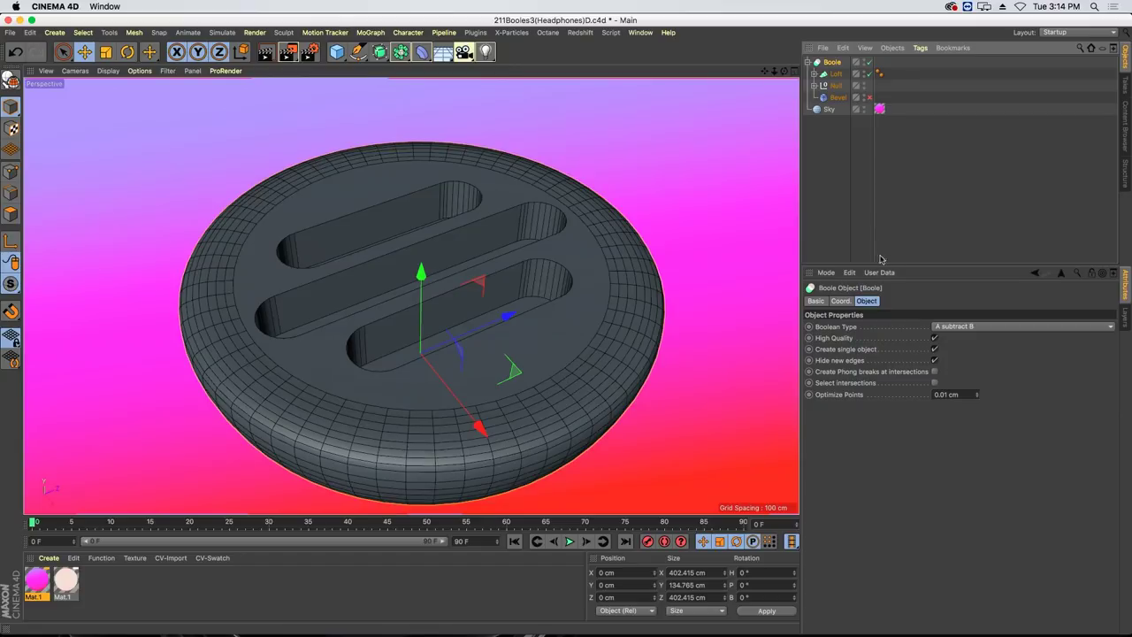
{"action": "left_click", "coordinate": [869, 98]}
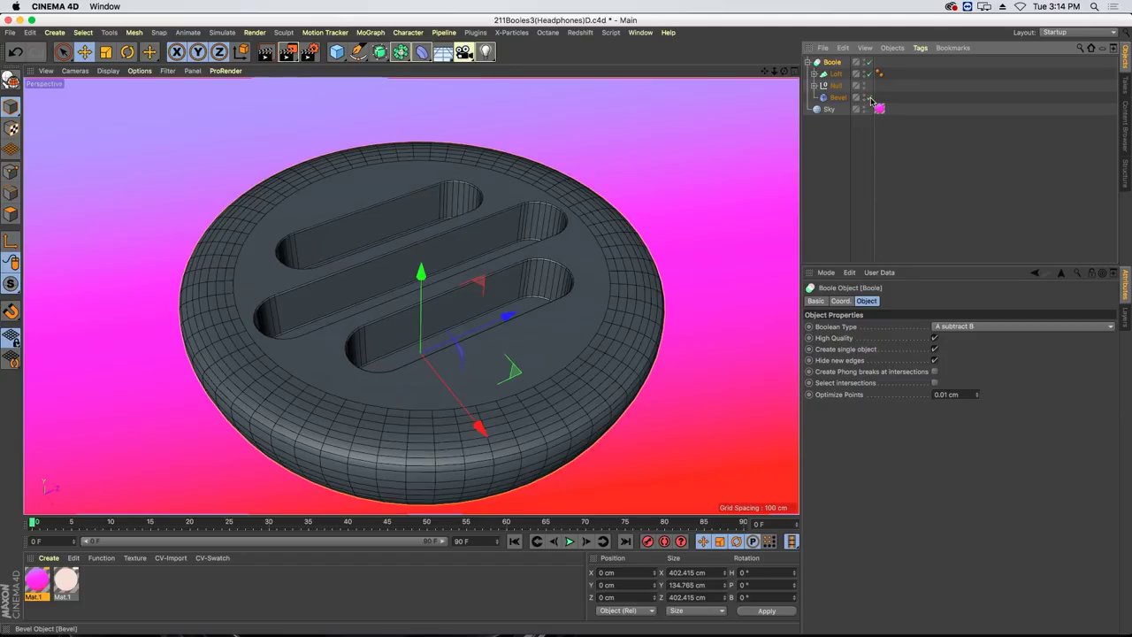
{"action": "left_click", "coordinate": [837, 97]}
{"action": "left_click_drag", "start_coordinate": [519, 254], "coordinate": [513, 254], "text": "alt"}
{"action": "scroll", "coordinate": [513, 254], "scroll_direction": "up", "scroll_amount": 5}
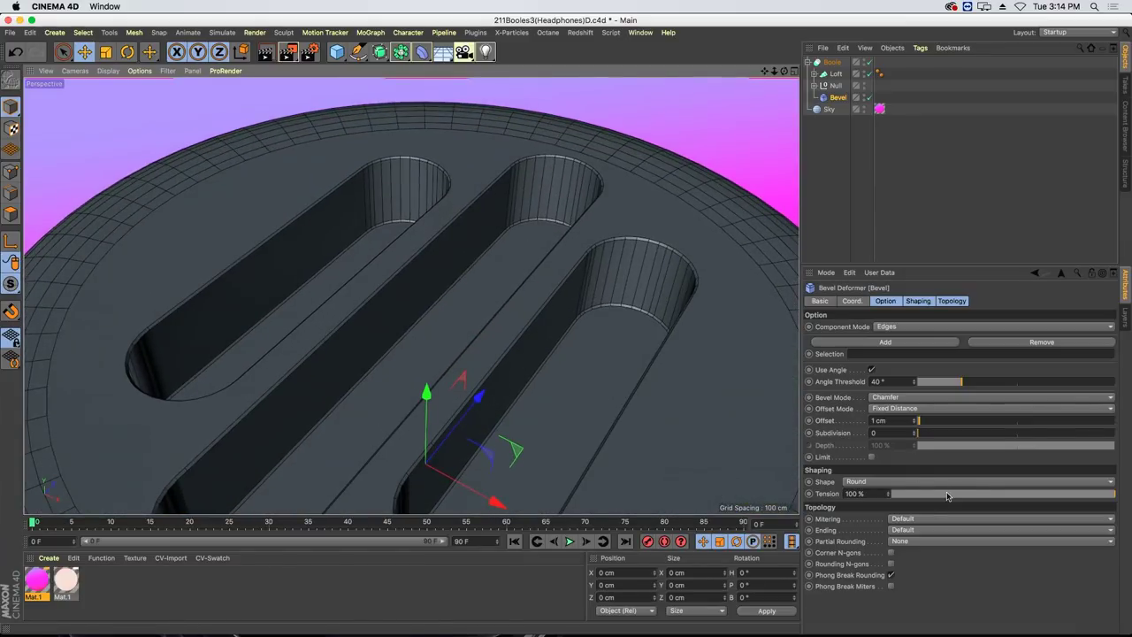
{"action": "left_click", "coordinate": [913, 417]}
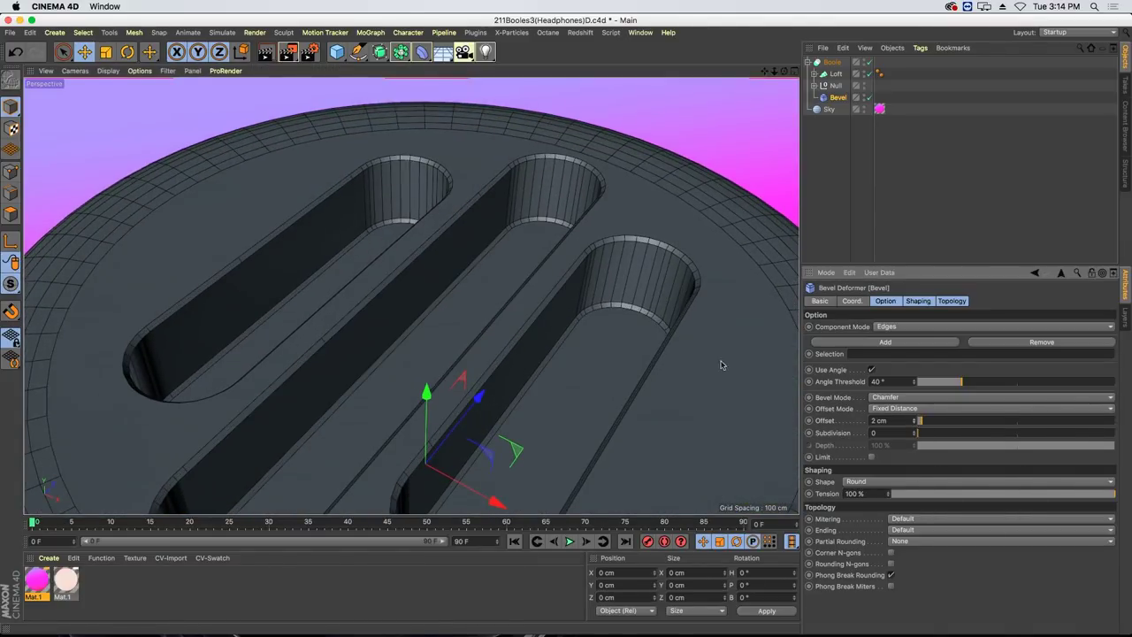
{"action": "left_click_drag", "start_coordinate": [614, 285], "coordinate": [652, 298], "text": "alt"}
Review the beveled slots on the whole piece and close the headphones project without saving.
{"action": "left_click", "coordinate": [832, 62]}
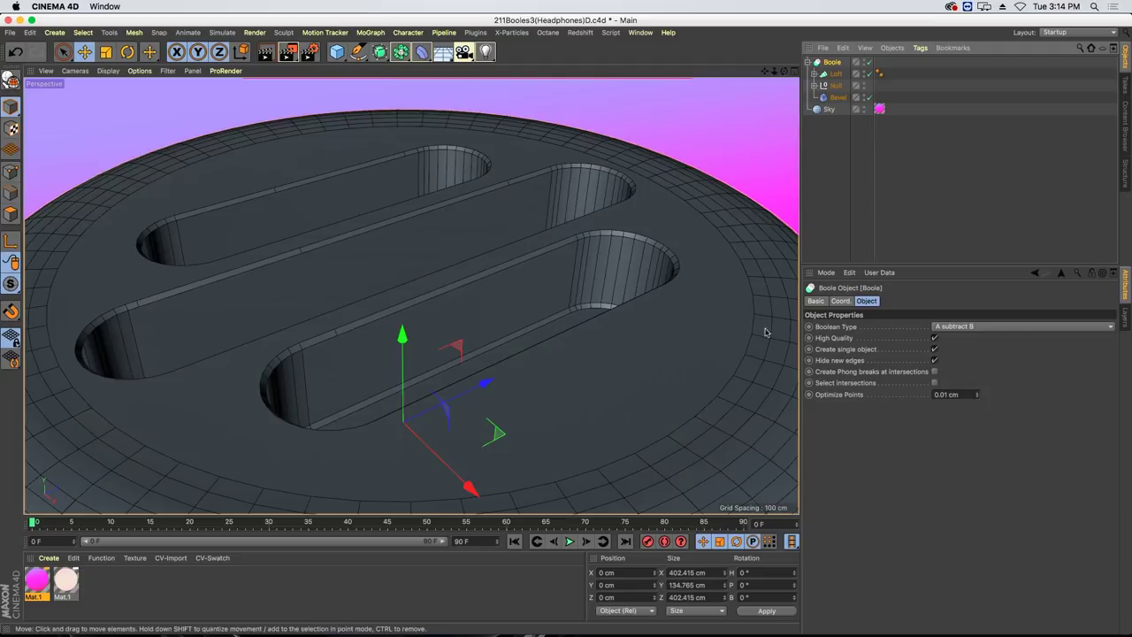
{"action": "scroll", "coordinate": [531, 285], "scroll_direction": "down", "scroll_amount": 5}
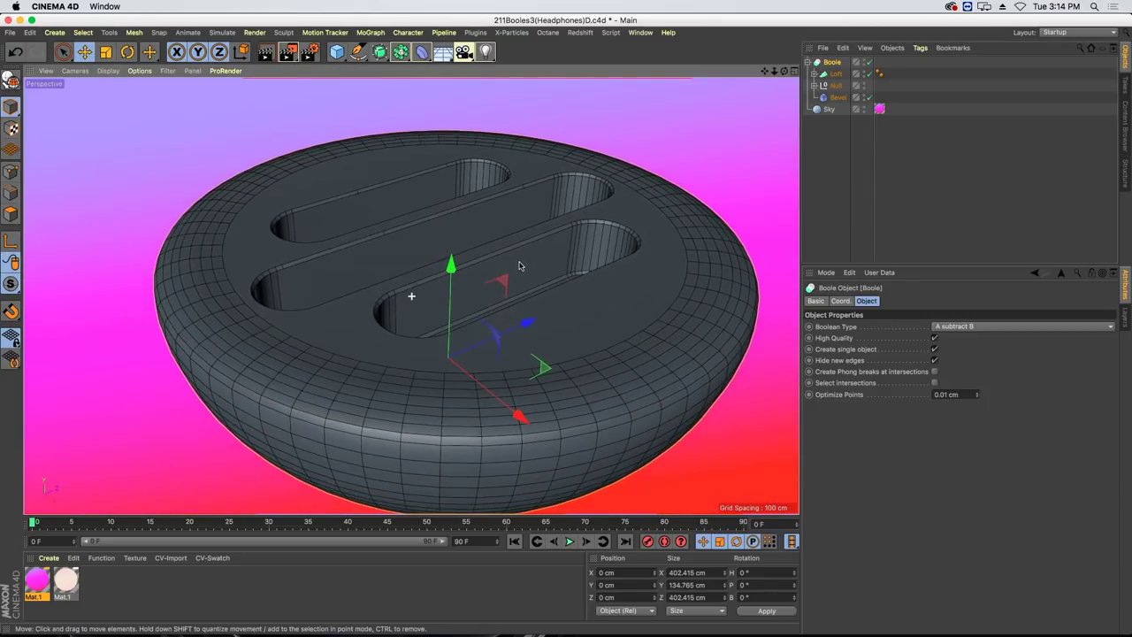
{"action": "key", "text": "super+w"}
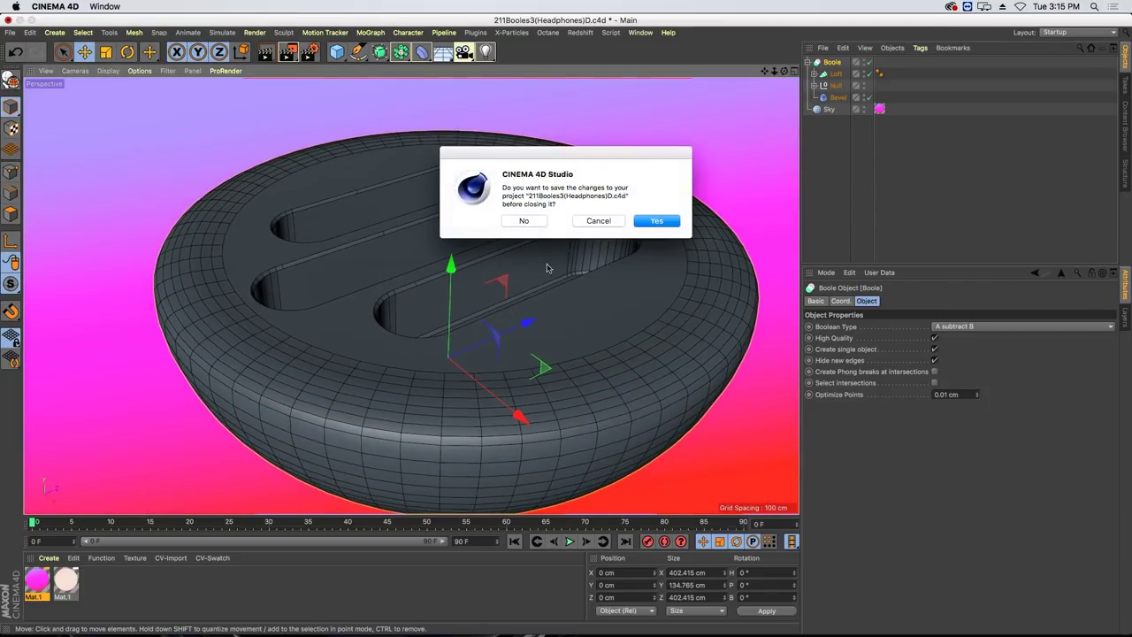
{"action": "left_click", "coordinate": [526, 221]}
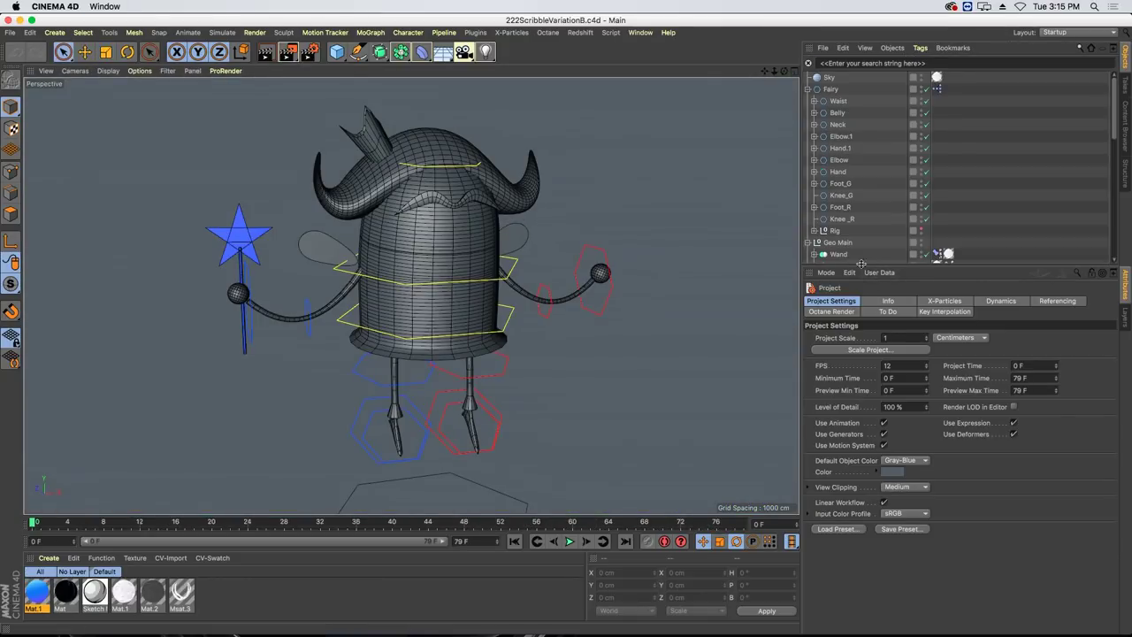
Render a preview of the fairy character from 222ScribbleVariationB.c4d in the viewport.
{"action": "scroll", "coordinate": [467, 245], "scroll_direction": "up", "scroll_amount": 2}
{"action": "left_click_drag", "start_coordinate": [467, 245], "coordinate": [428, 240], "text": "alt"}
{"action": "key", "text": "super+r"}
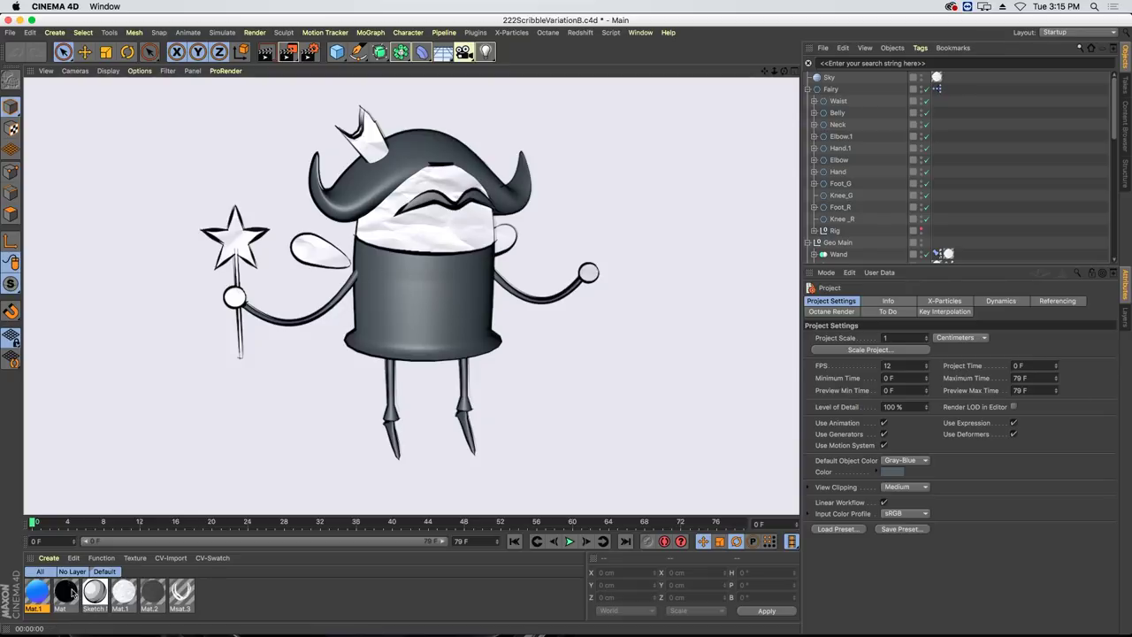
Apply the Mat material to the Geo Main null and set the texture tag's projection to Cubic.
{"action": "left_click_drag", "start_coordinate": [860, 263], "coordinate": [849, 389]}
{"action": "left_click", "coordinate": [808, 242]}
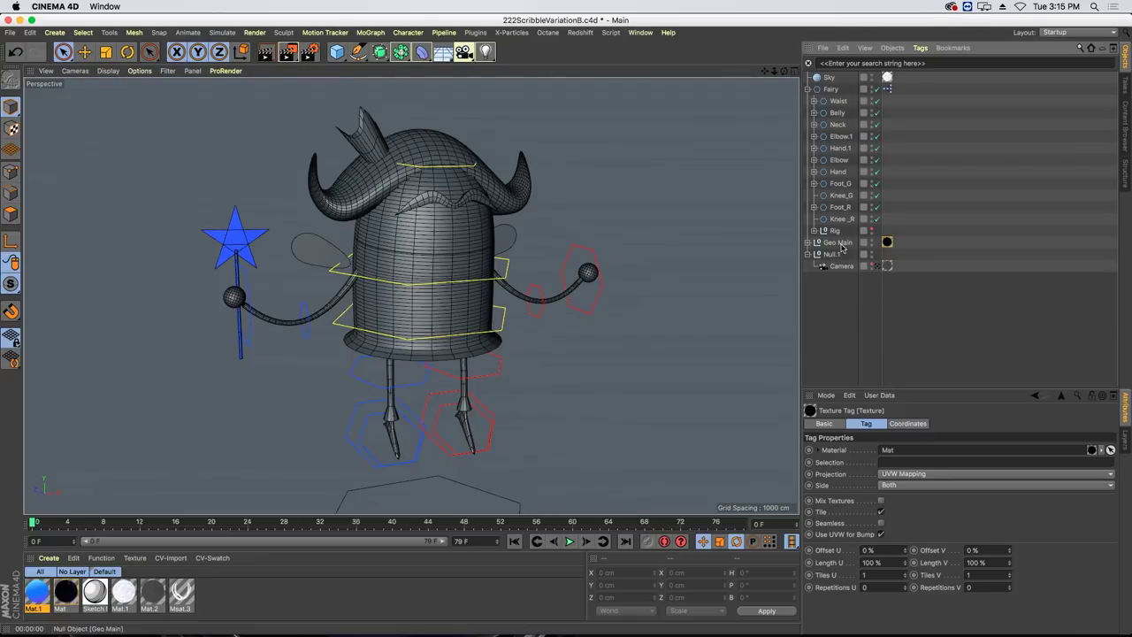
{"action": "left_click", "coordinate": [902, 476]}
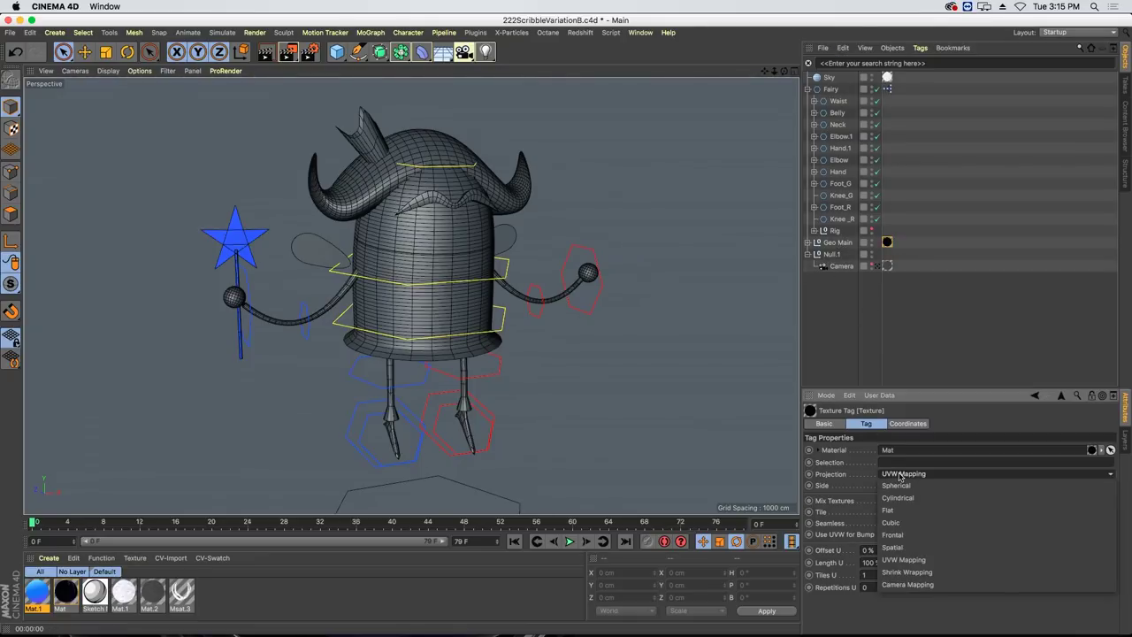
{"action": "left_click", "coordinate": [913, 521]}
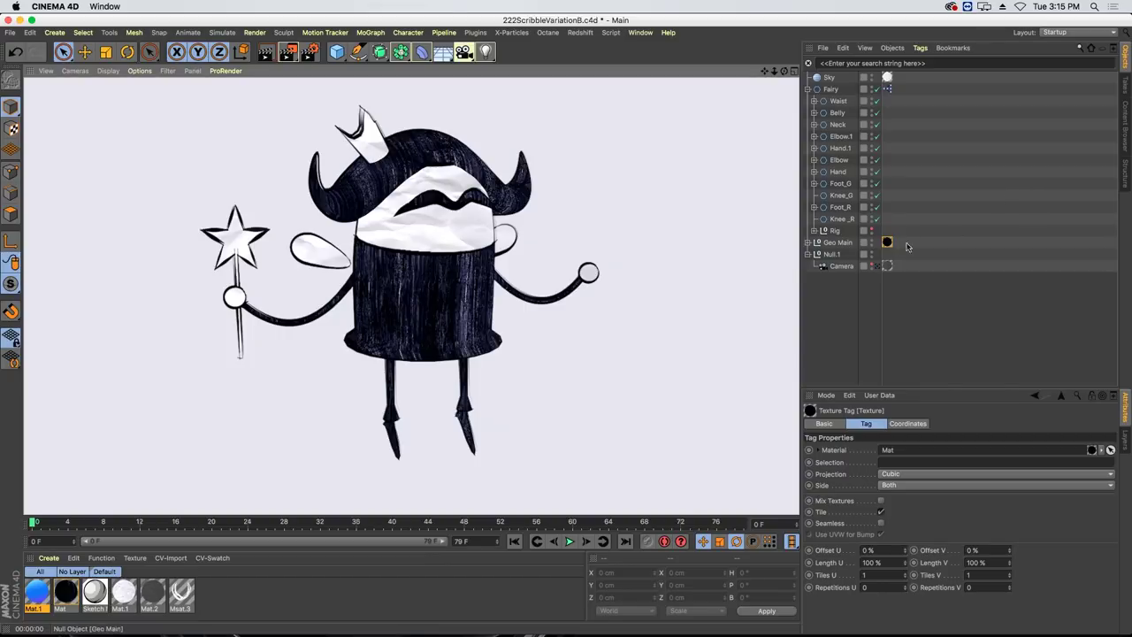
Keyframe the texture tag's position and rotation between frames 0 and 79, ending at P.Y 243572547, R.H 4769769°, R.P 245783° and R.B 254757°.
{"action": "left_click", "coordinate": [920, 363]}
{"action": "left_click_drag", "start_coordinate": [929, 386], "coordinate": [920, 347]}
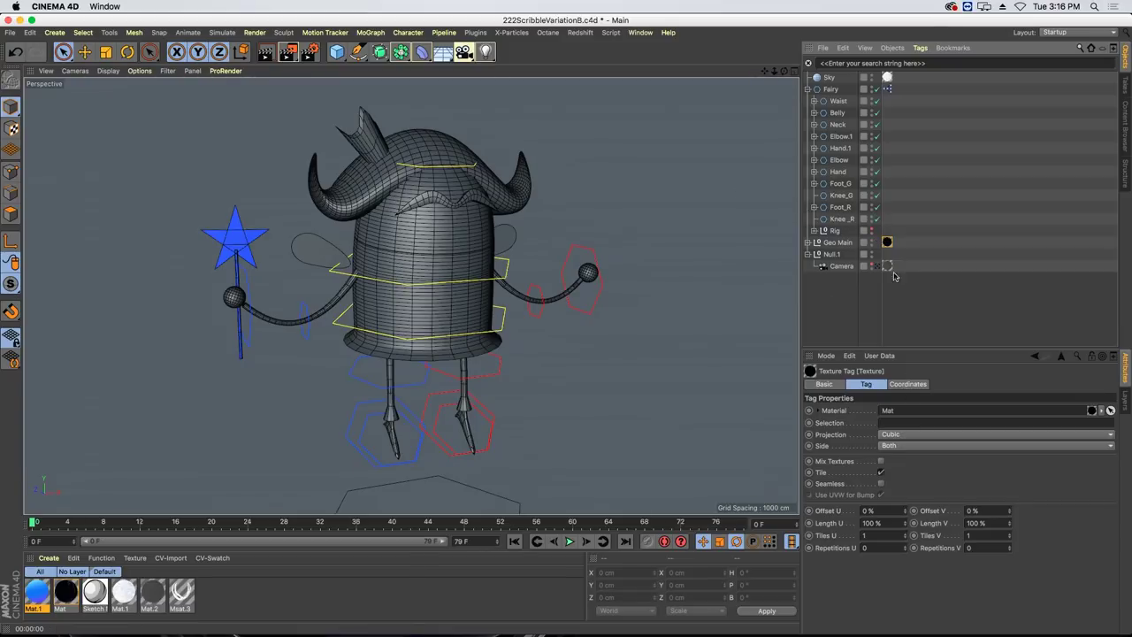
{"action": "left_click", "coordinate": [907, 384]}
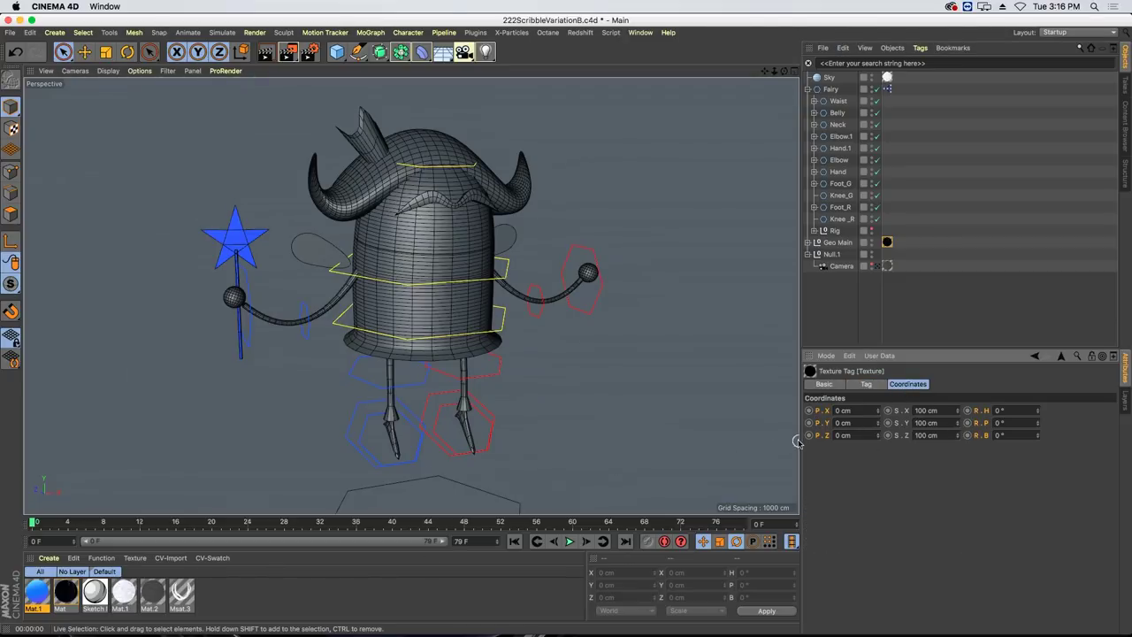
{"action": "left_click", "coordinate": [625, 541]}
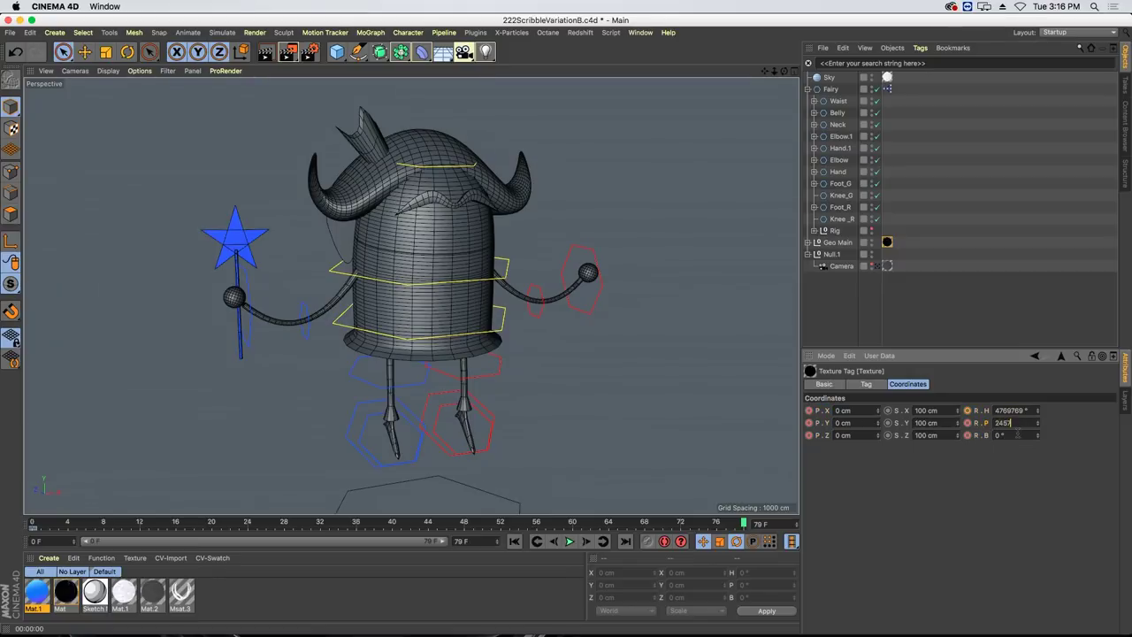
{"action": "left_click", "coordinate": [1017, 434]}
{"action": "type", "text": "254757"}
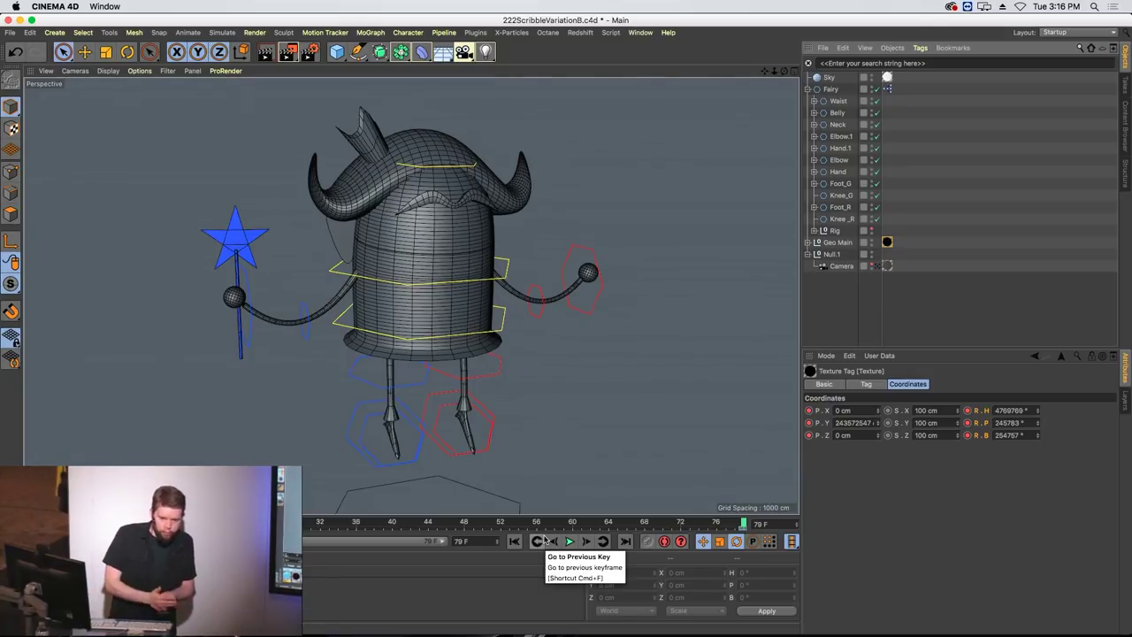
Enable Texture mode for Geo Main's texture tag and check its projection at frames 0 and 1.
{"action": "left_click", "coordinate": [11, 130]}
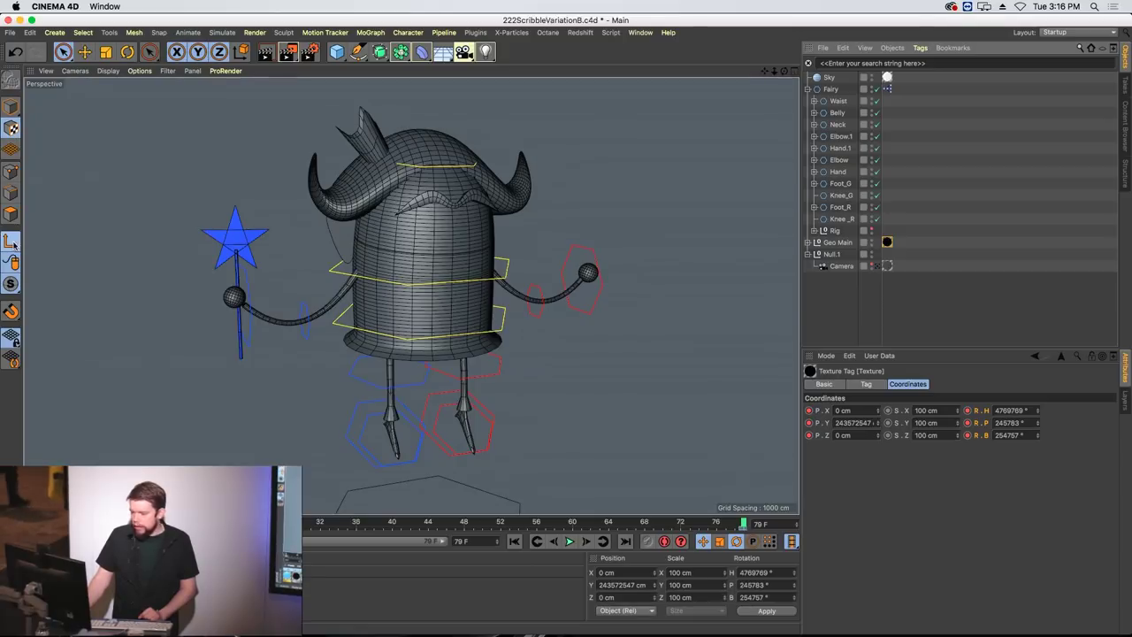
{"action": "left_click", "coordinate": [836, 243]}
{"action": "left_click", "coordinate": [887, 241]}
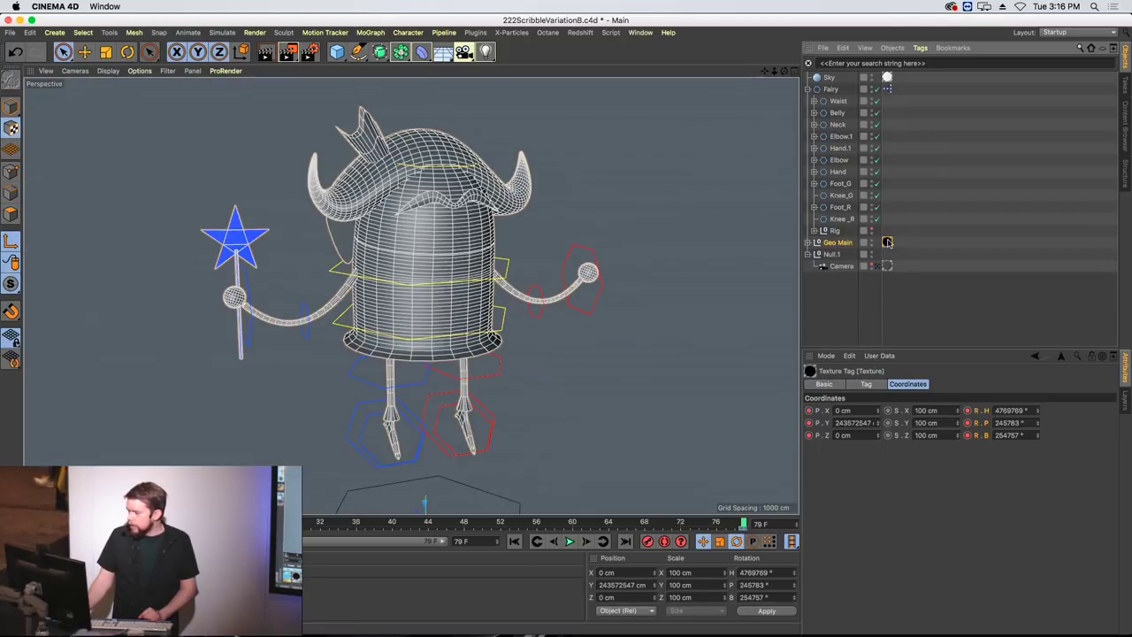
{"action": "left_click", "coordinate": [514, 540]}
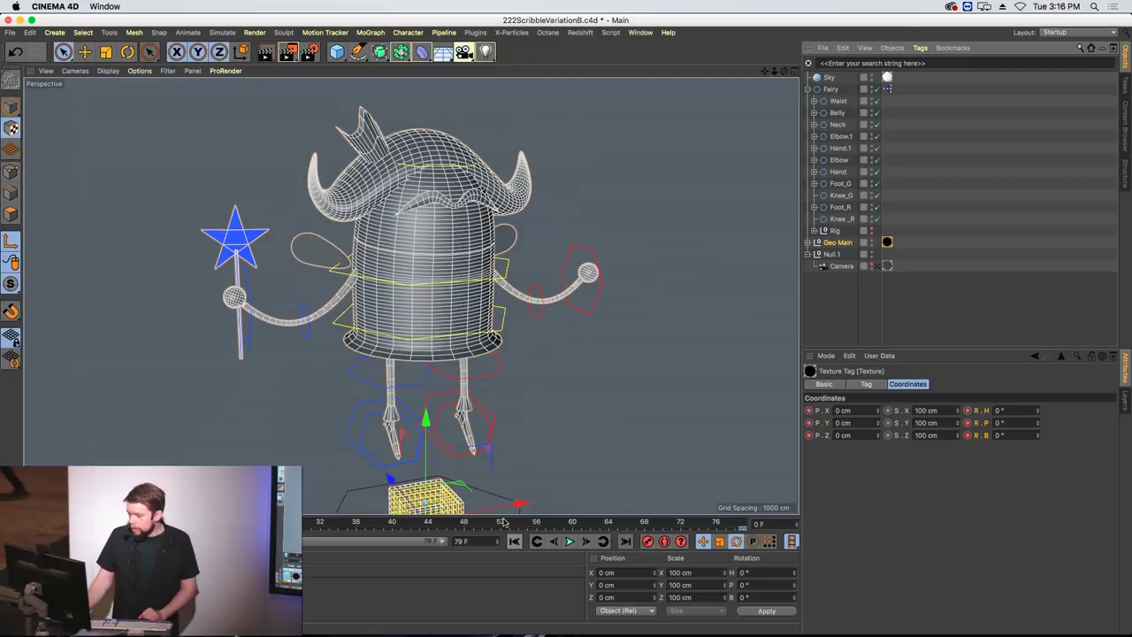
{"action": "left_click", "coordinate": [588, 542]}
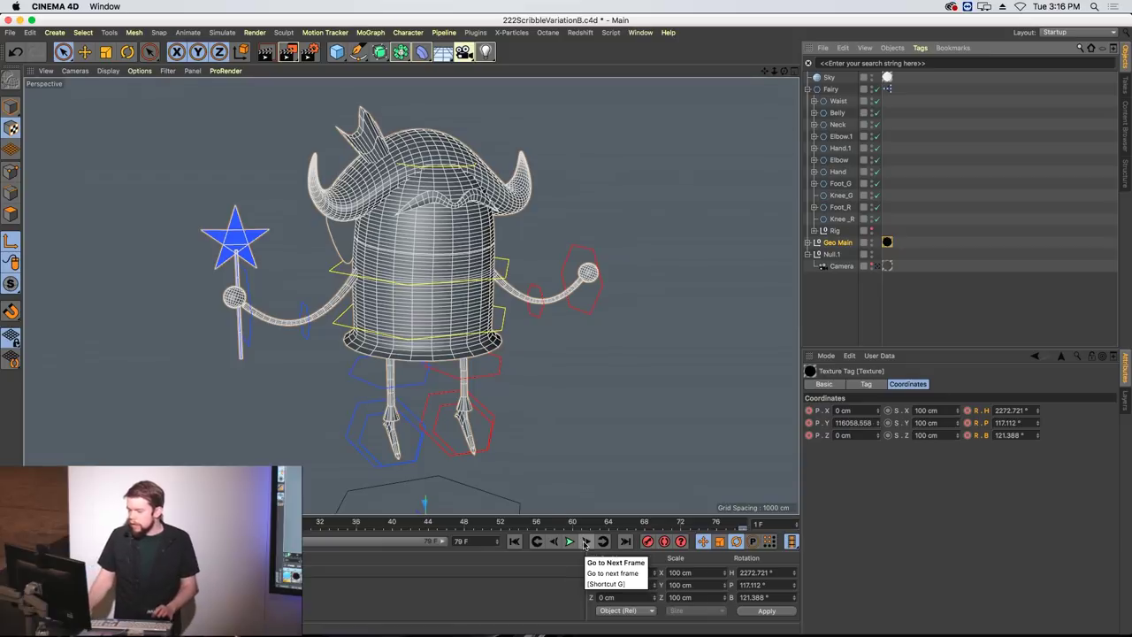
Render the animation to the Picture Viewer without a save file, watch the first frames, and stop the render.
{"action": "left_click", "coordinate": [288, 53]}
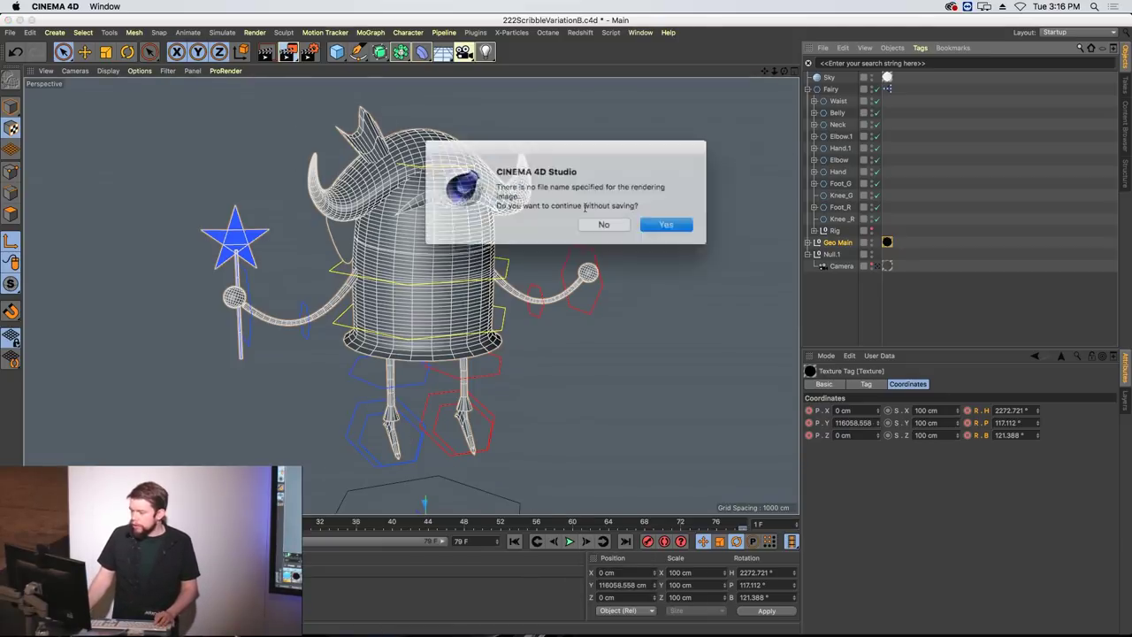
{"action": "left_click", "coordinate": [662, 227]}
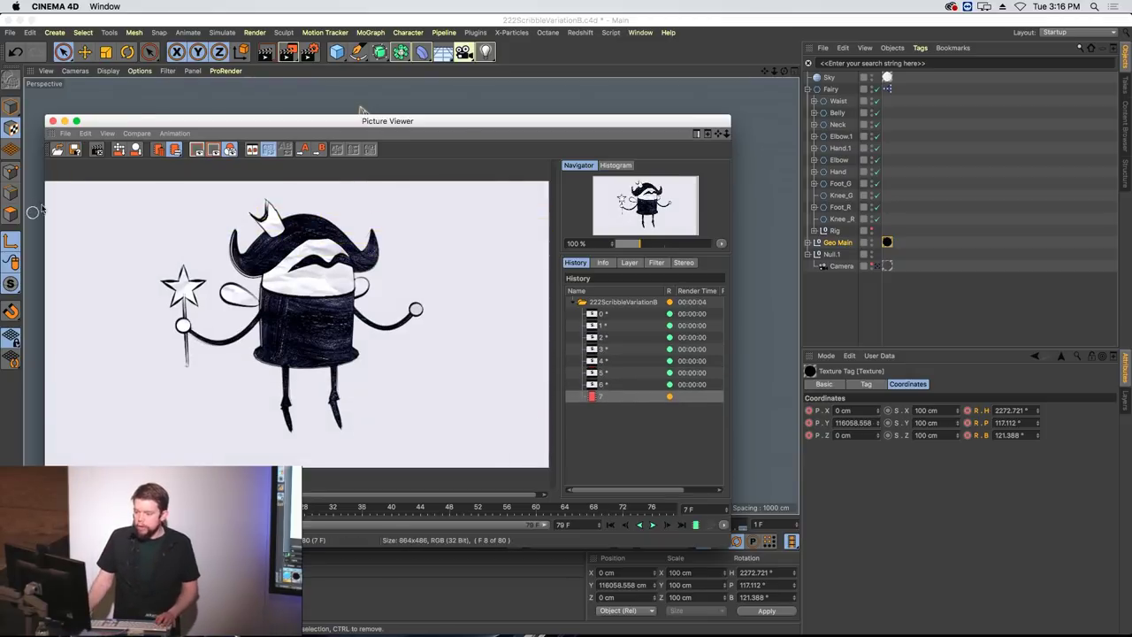
{"action": "left_click", "coordinate": [52, 120]}
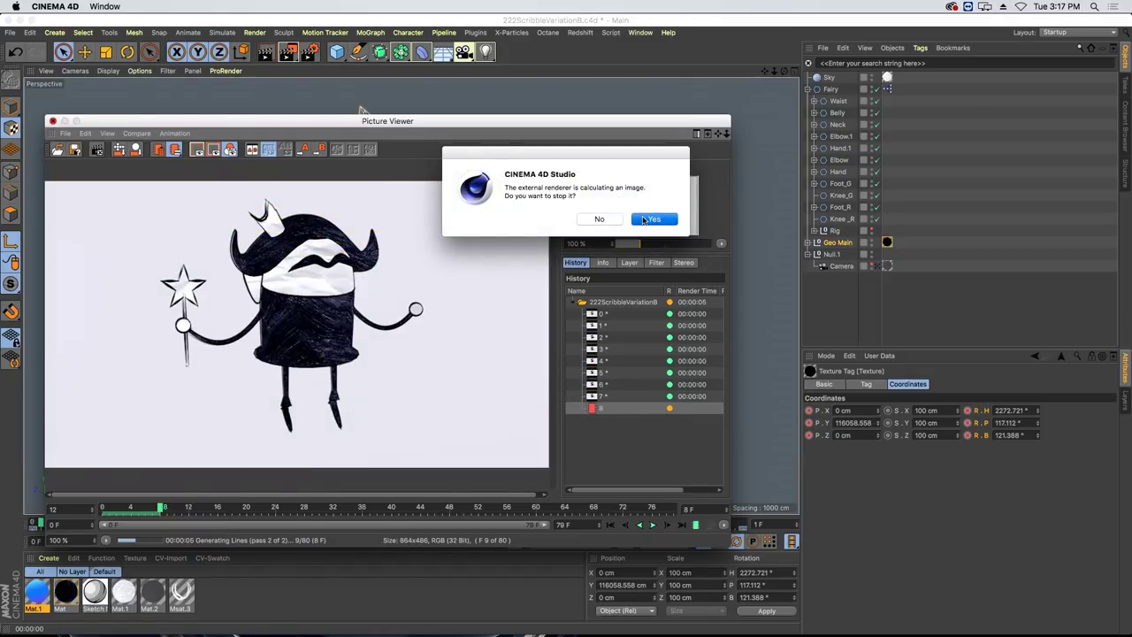
{"action": "left_click", "coordinate": [652, 219]}
Delete Geo Main's keyframed texture tag and apply a fresh copy of the Mat material to it.
{"action": "right_click", "coordinate": [967, 423]}
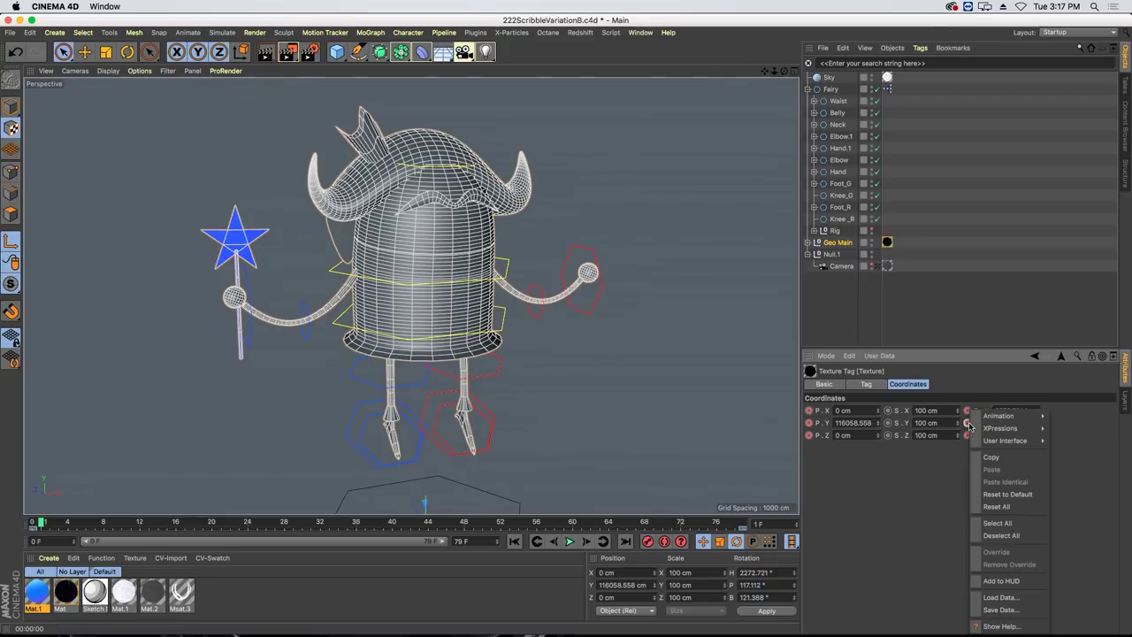
{"action": "left_click", "coordinate": [954, 461]}
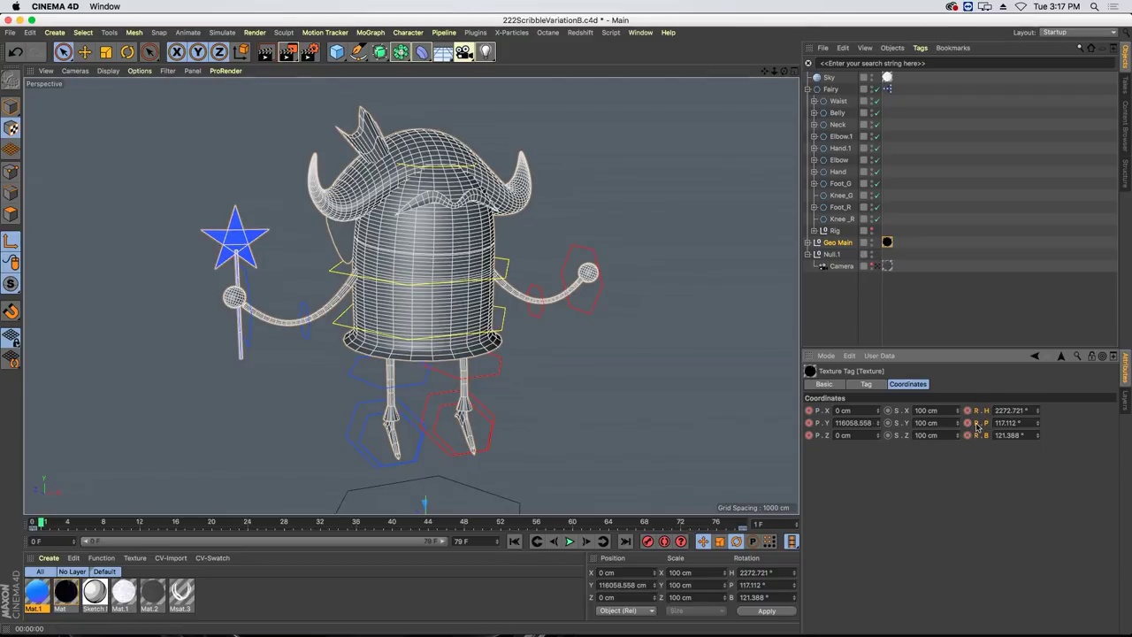
{"action": "left_click", "coordinate": [888, 241]}
{"action": "key", "text": "Delete"}
{"action": "left_click", "coordinate": [864, 246]}
{"action": "left_click_drag", "start_coordinate": [67, 599], "coordinate": [851, 245]}
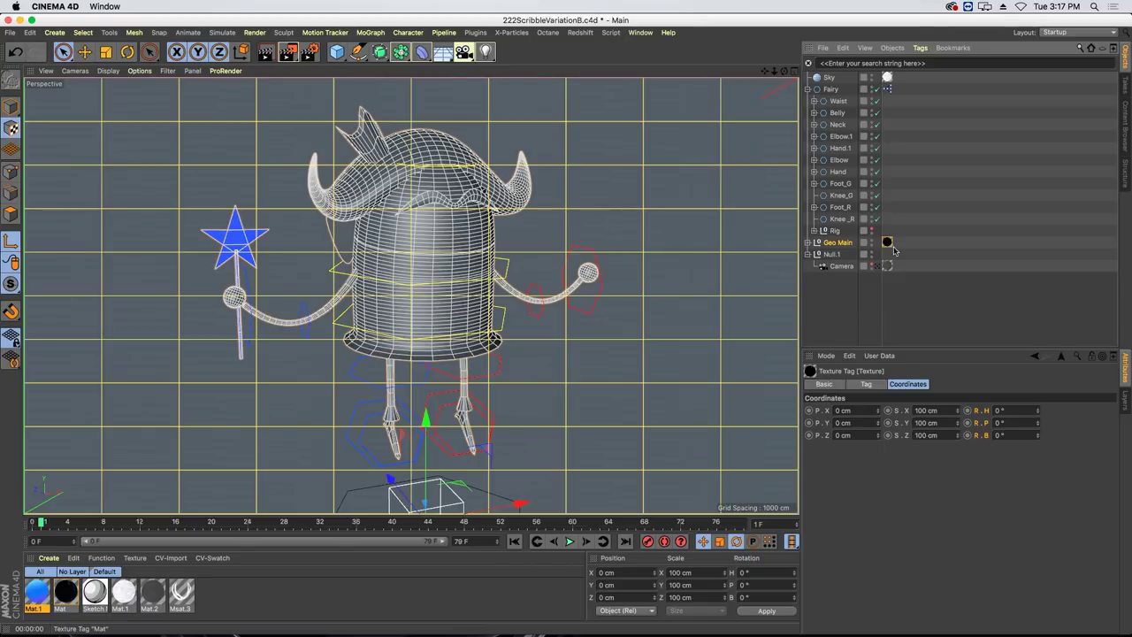
Set the new texture tag's projection to Cubic and raise the projection to about 898 cm in Y, into the fairy's body.
{"action": "left_click", "coordinate": [869, 385]}
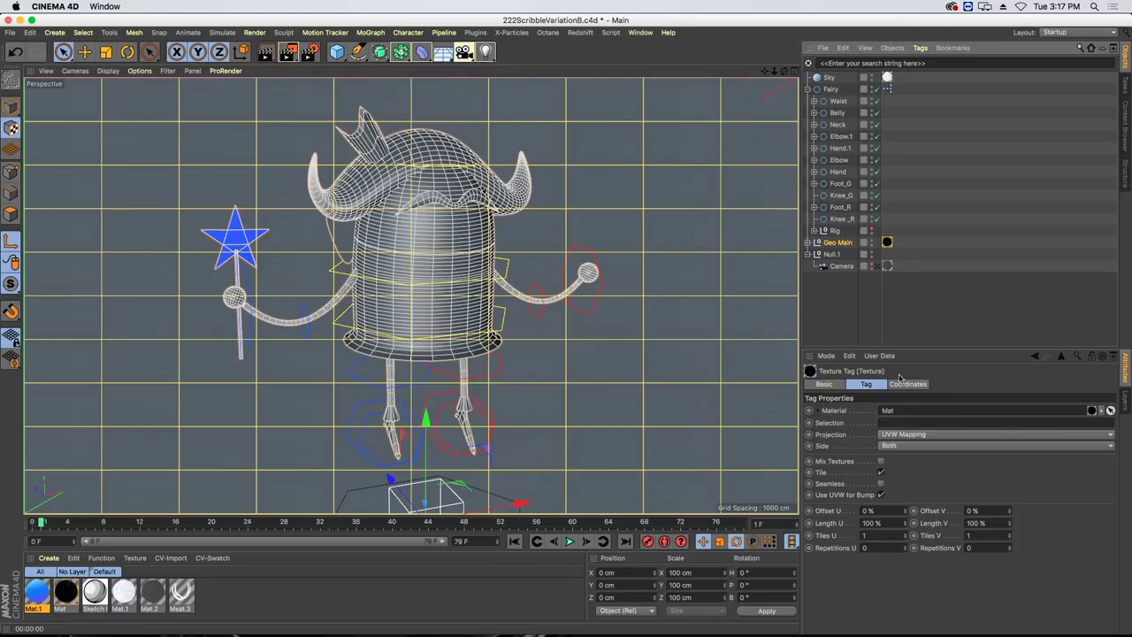
{"action": "left_click", "coordinate": [838, 242]}
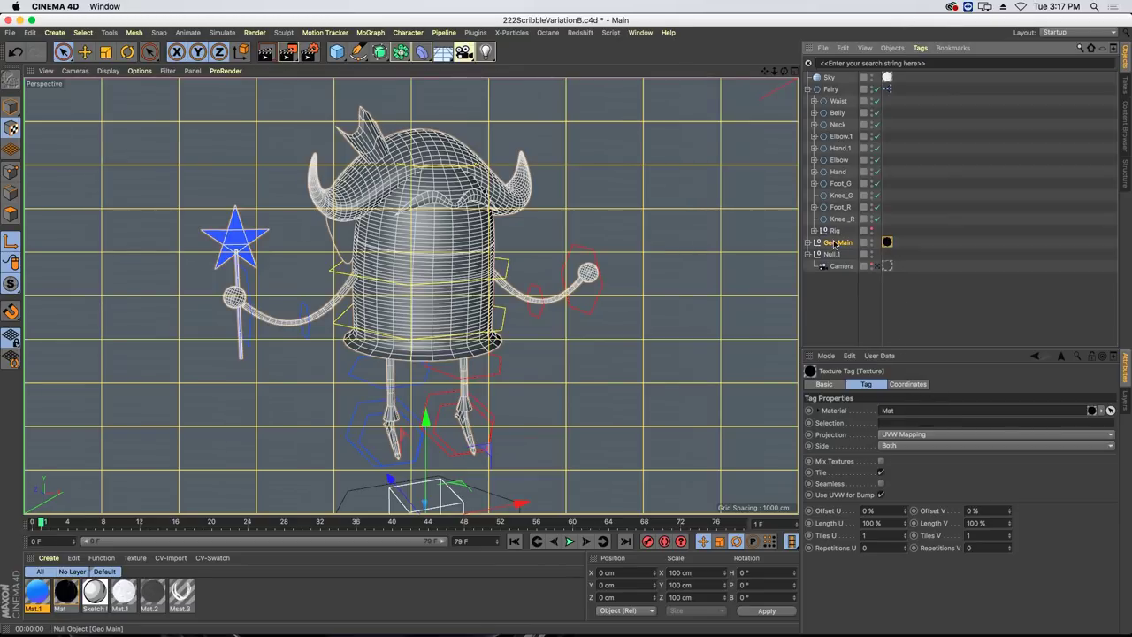
{"action": "left_click", "coordinate": [887, 242]}
{"action": "left_click", "coordinate": [902, 435]}
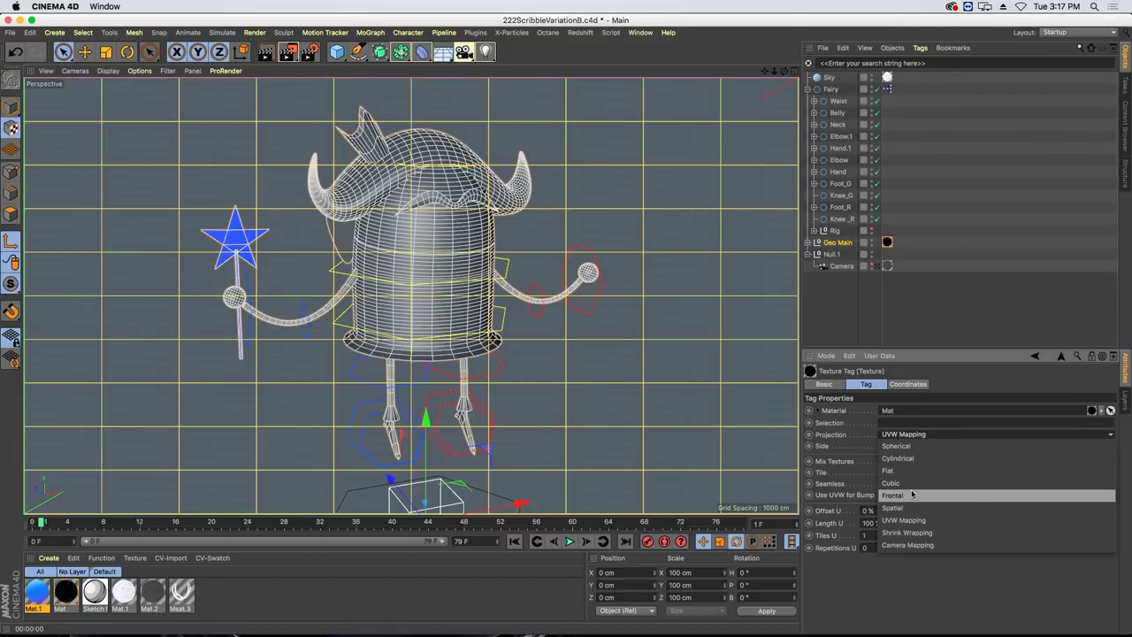
{"action": "left_click", "coordinate": [911, 486]}
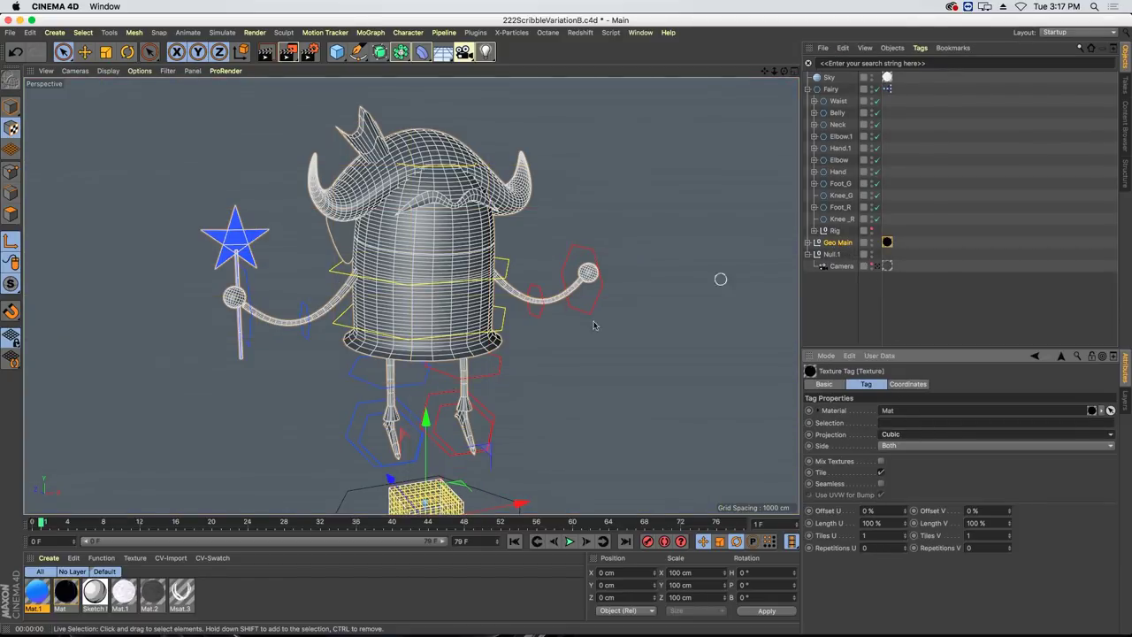
{"action": "left_click_drag", "start_coordinate": [428, 423], "coordinate": [443, 187]}
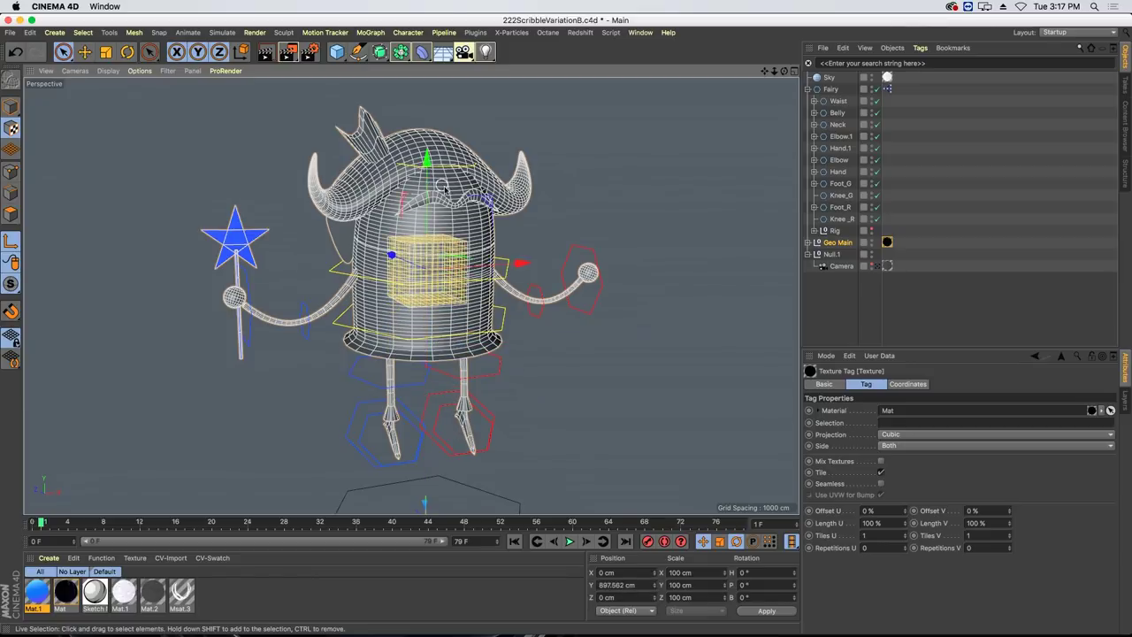
Add a Signal tag to Geo Main and link the texture tag's rotation to it.
{"action": "right_click", "coordinate": [838, 245]}
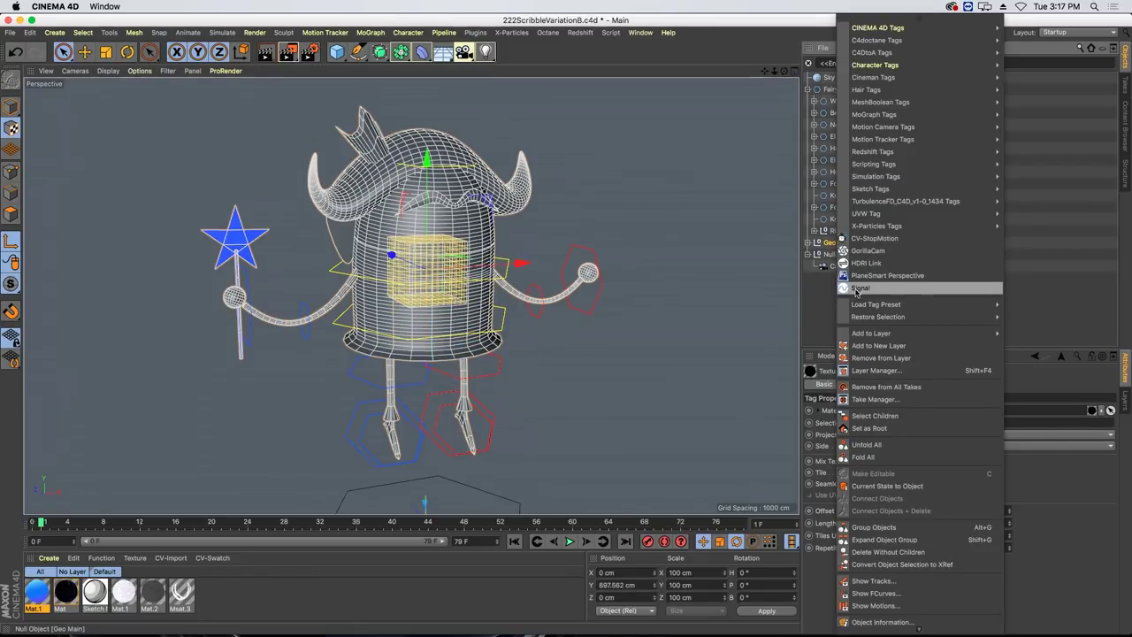
{"action": "left_click", "coordinate": [857, 289]}
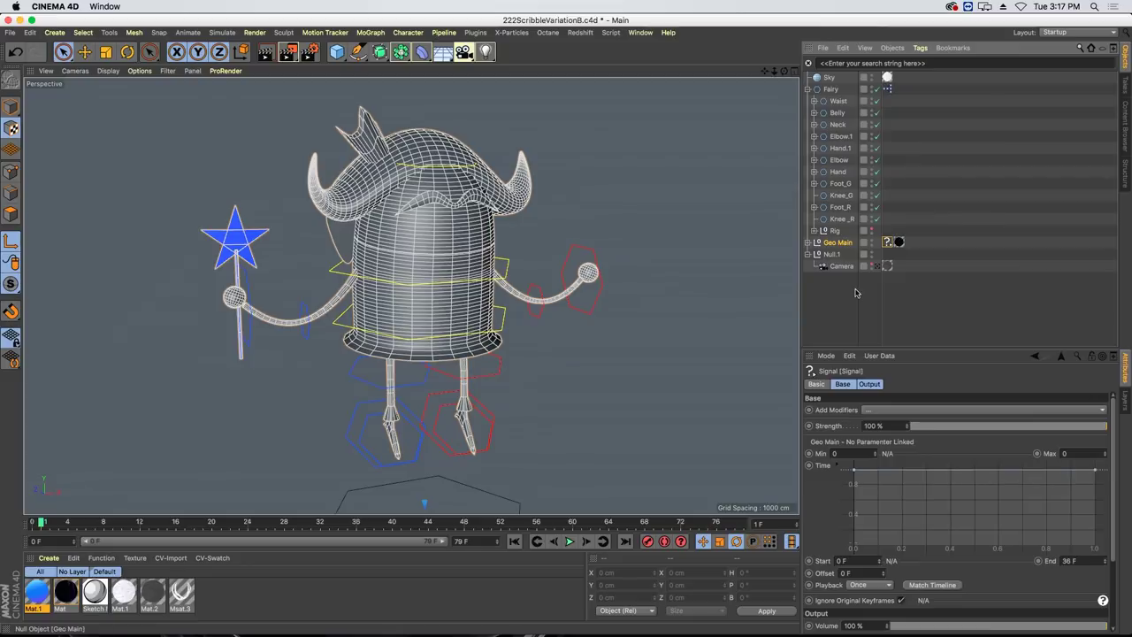
{"action": "left_click", "coordinate": [899, 243]}
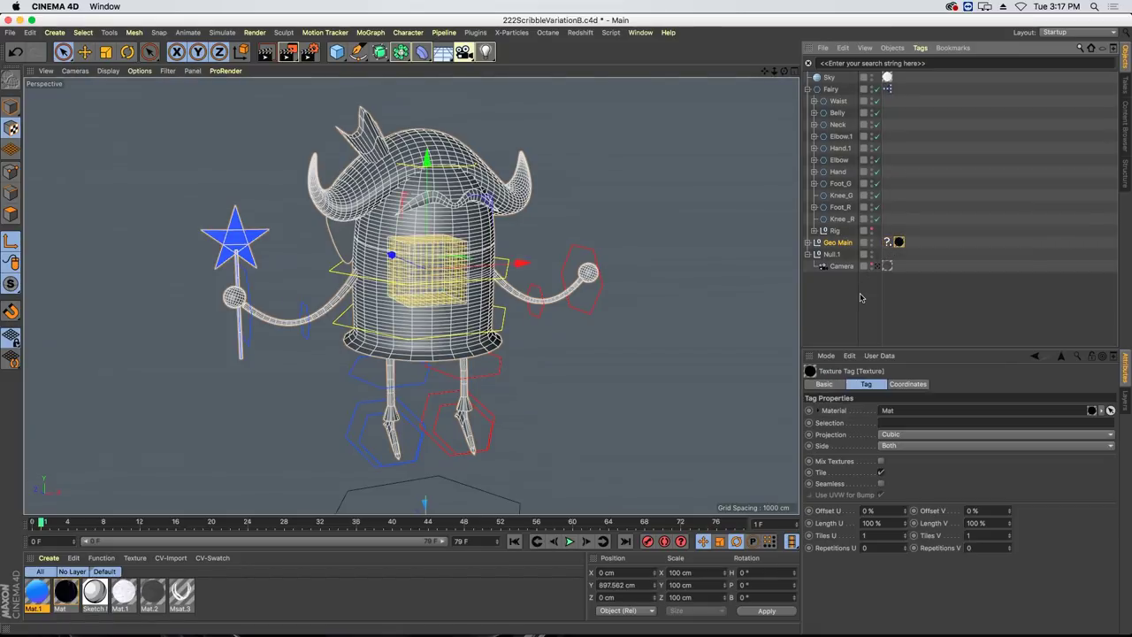
{"action": "left_click", "coordinate": [908, 384]}
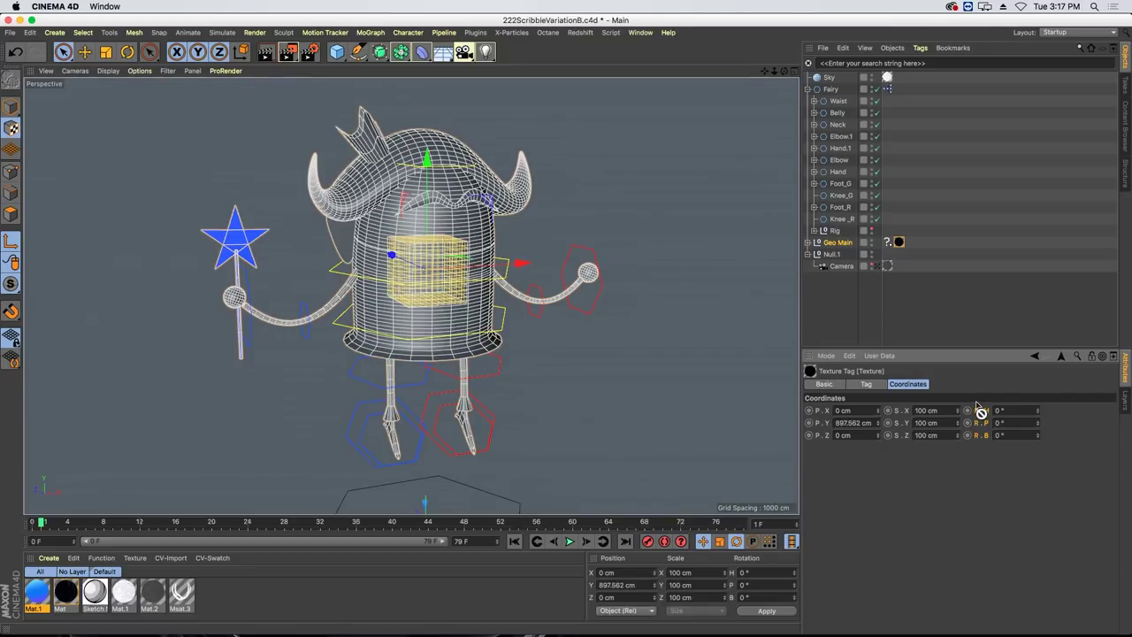
{"action": "left_click_drag", "start_coordinate": [980, 427], "coordinate": [888, 244]}
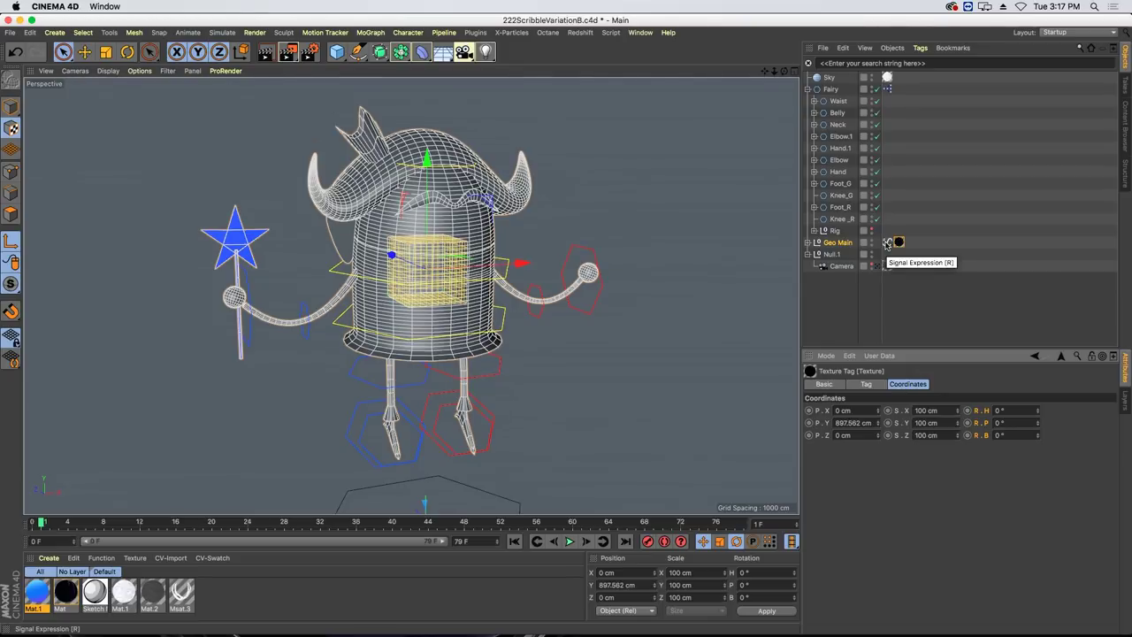
Add a Noise modifier to the Signal tag and show its settings.
{"action": "left_click", "coordinate": [887, 242]}
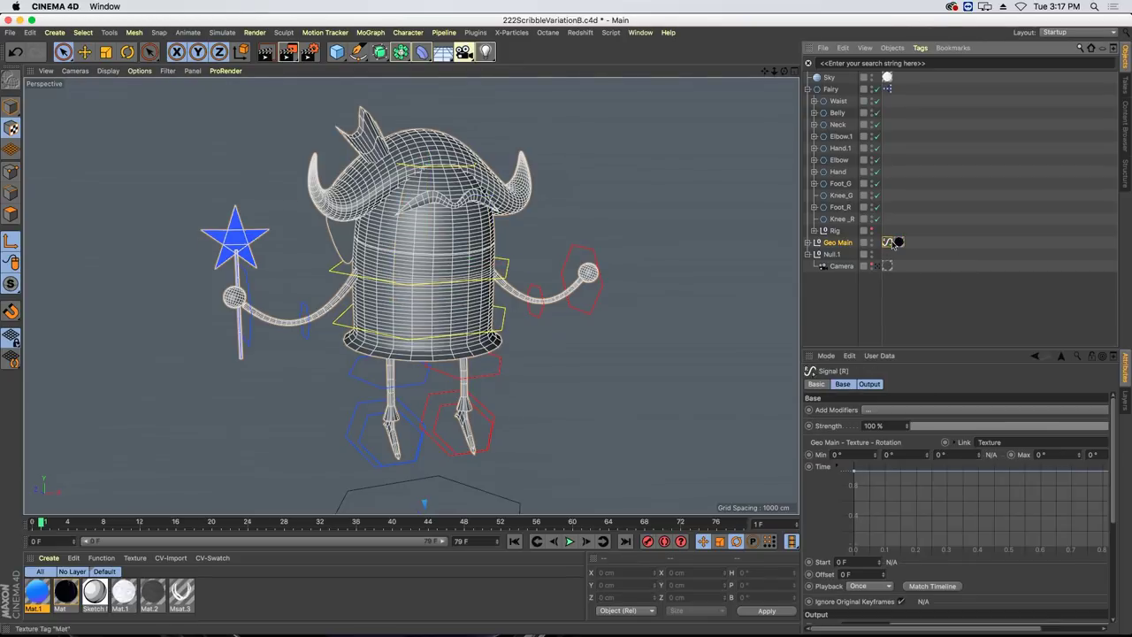
{"action": "left_click", "coordinate": [845, 385]}
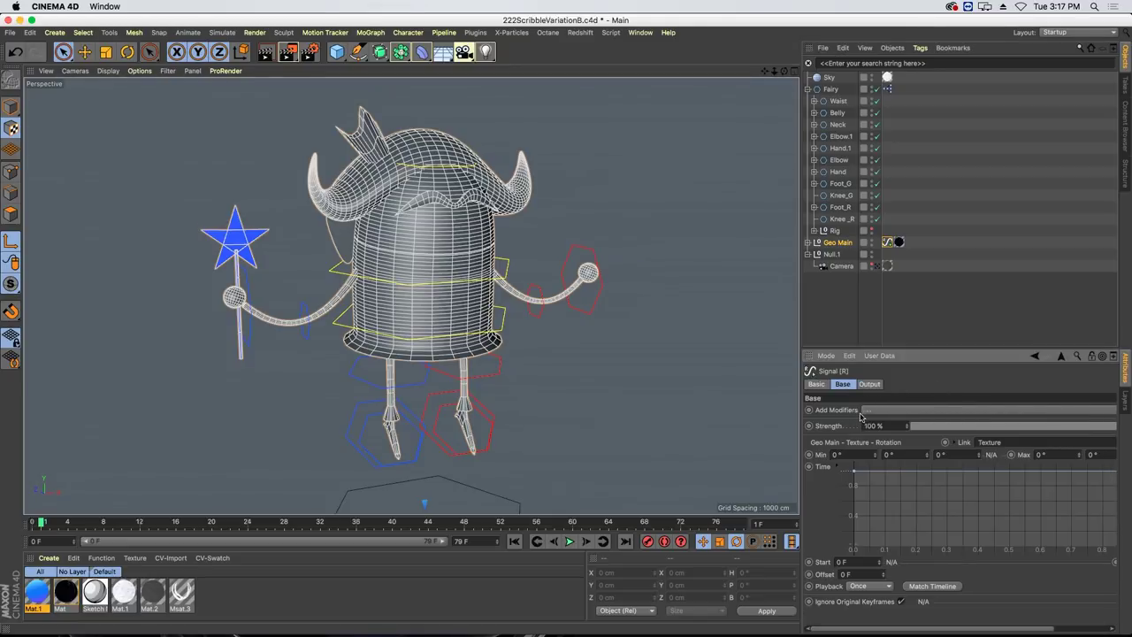
{"action": "left_click", "coordinate": [868, 412]}
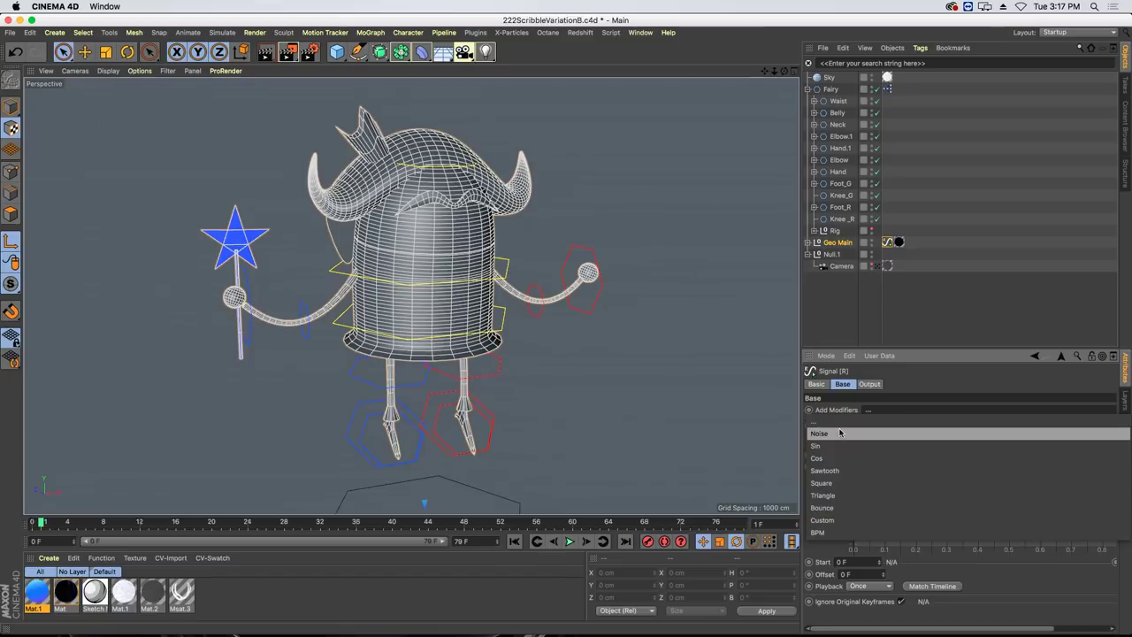
{"action": "left_click", "coordinate": [841, 432]}
{"action": "left_click_drag", "start_coordinate": [870, 348], "coordinate": [870, 259]}
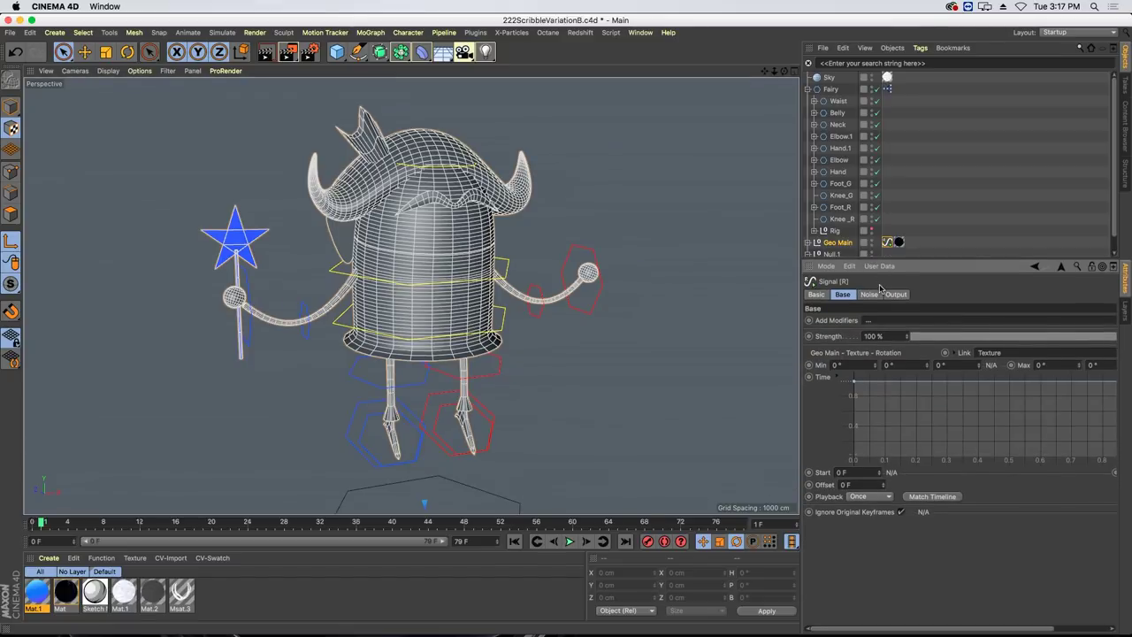
{"action": "left_click", "coordinate": [872, 296]}
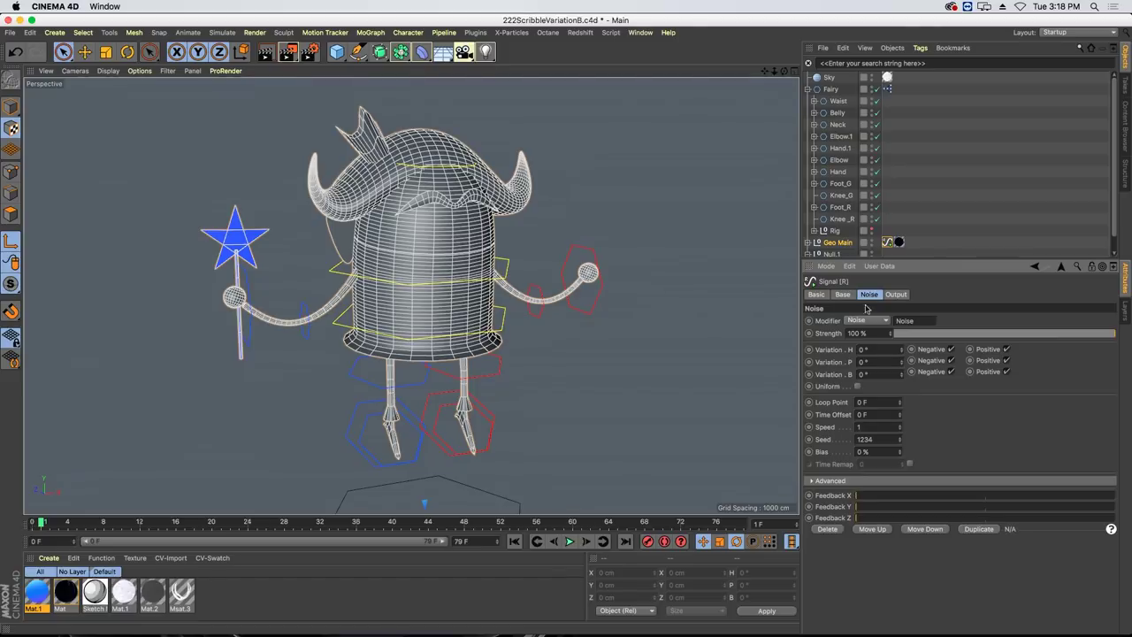
Set the noise's Variation H to 360°, adjust its seed, and play the animation to check the texture's rotation.
{"action": "left_click", "coordinate": [863, 350]}
{"action": "key", "text": "Return"}
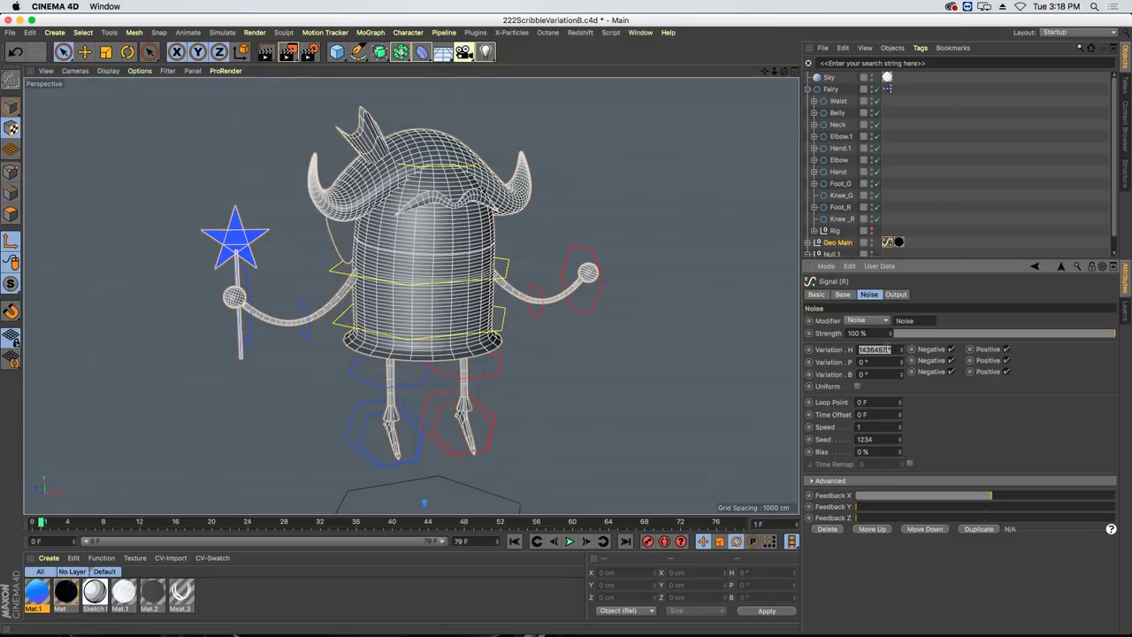
{"action": "type", "text": "360"}
{"action": "key", "text": "Return"}
{"action": "left_click_drag", "start_coordinate": [901, 442], "coordinate": [916, 443]}
{"action": "left_click", "coordinate": [898, 242]}
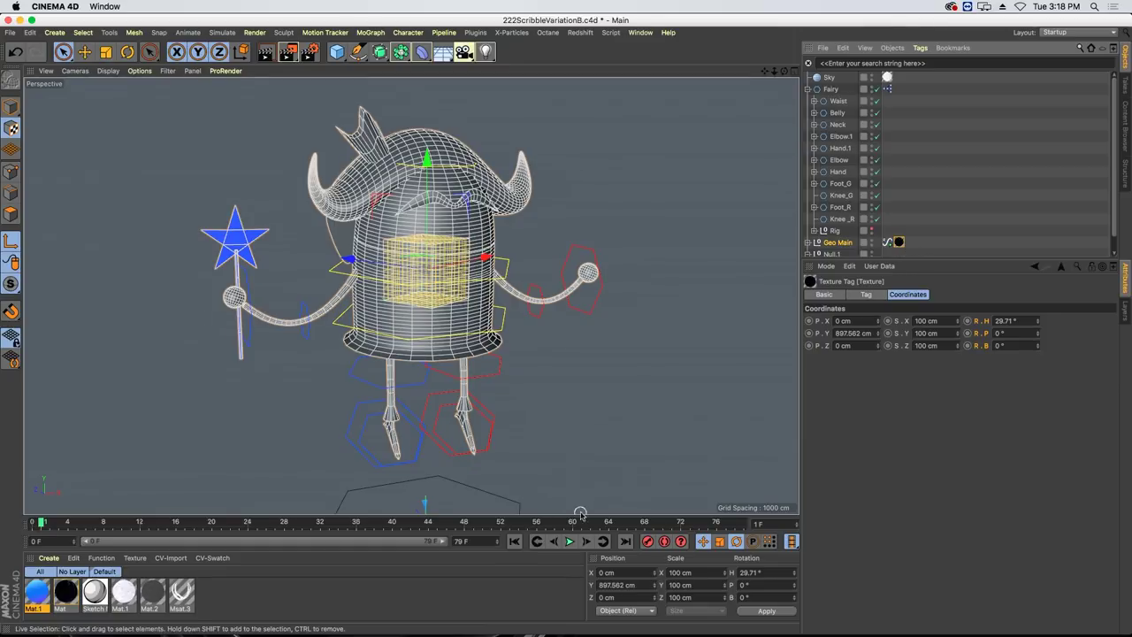
{"action": "left_click", "coordinate": [569, 541]}
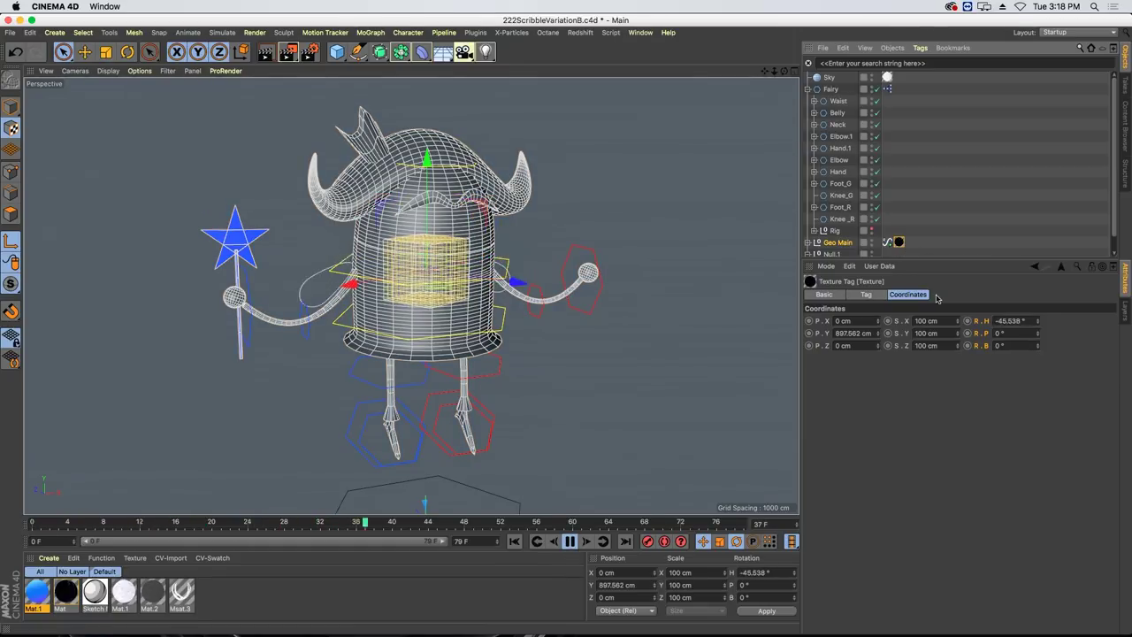
Set the Signal noise's Variation P and Variation B to 5° and play the animation to check the texture's rotation.
{"action": "left_click", "coordinate": [887, 242]}
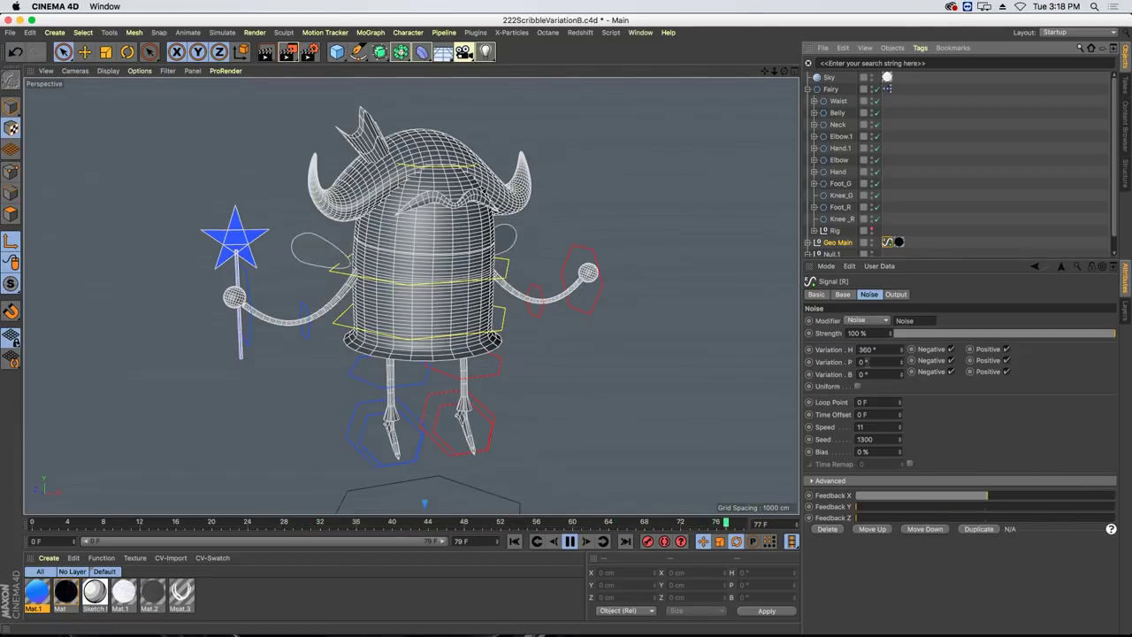
{"action": "key", "text": "F8"}
{"action": "left_click", "coordinate": [865, 362]}
{"action": "type", "text": "5"}
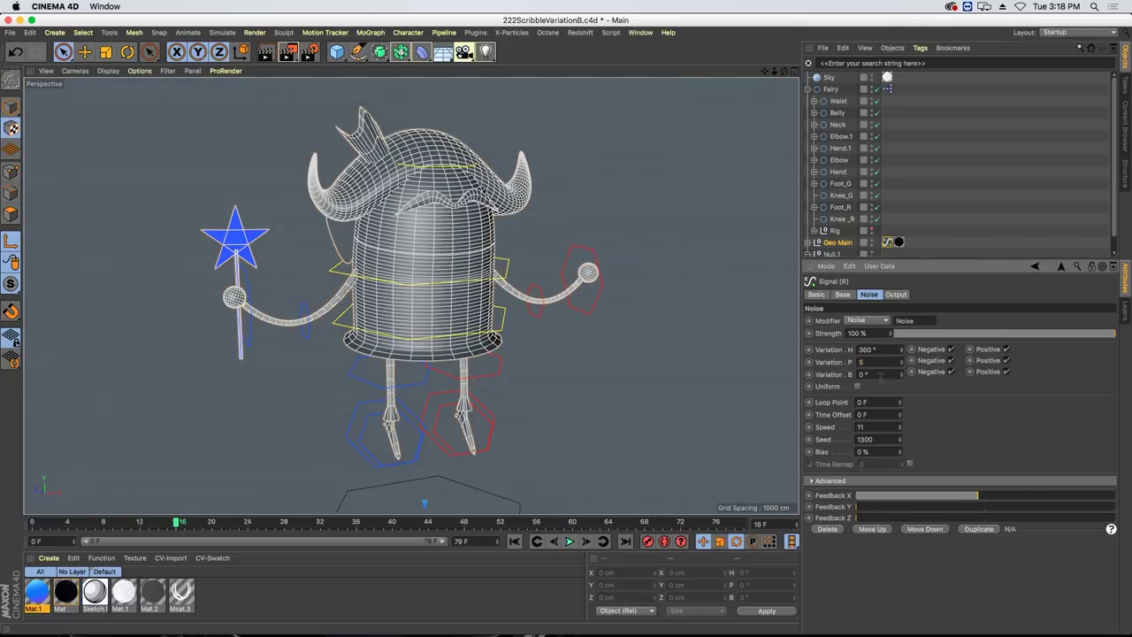
{"action": "key", "text": "Tab"}
{"action": "type", "text": "5"}
{"action": "key", "text": "Return"}
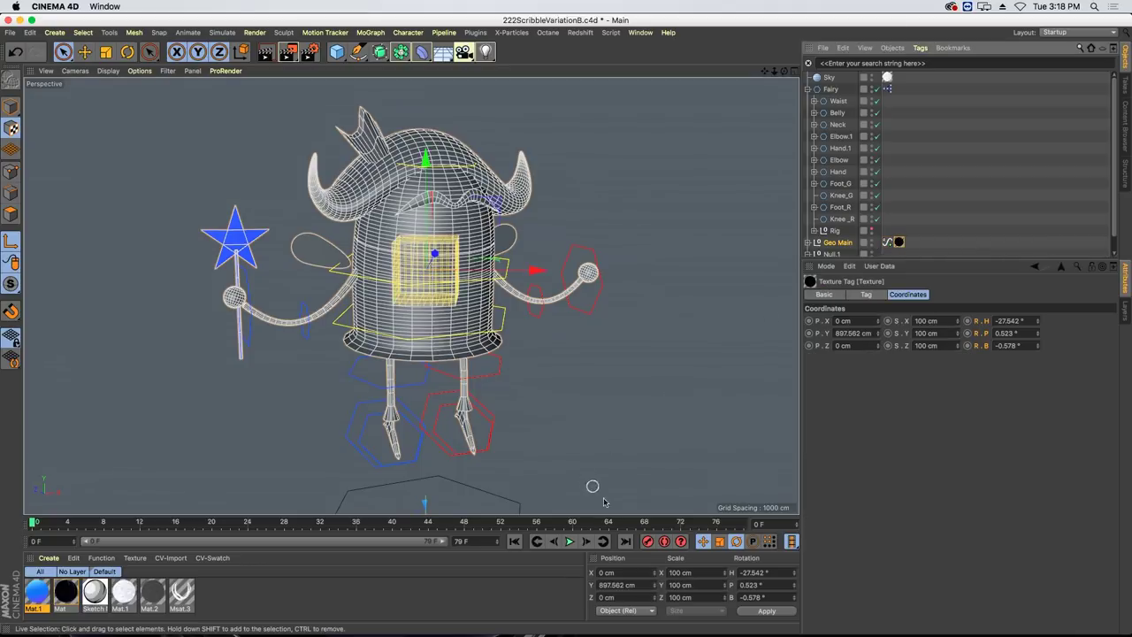
{"action": "left_click", "coordinate": [570, 541]}
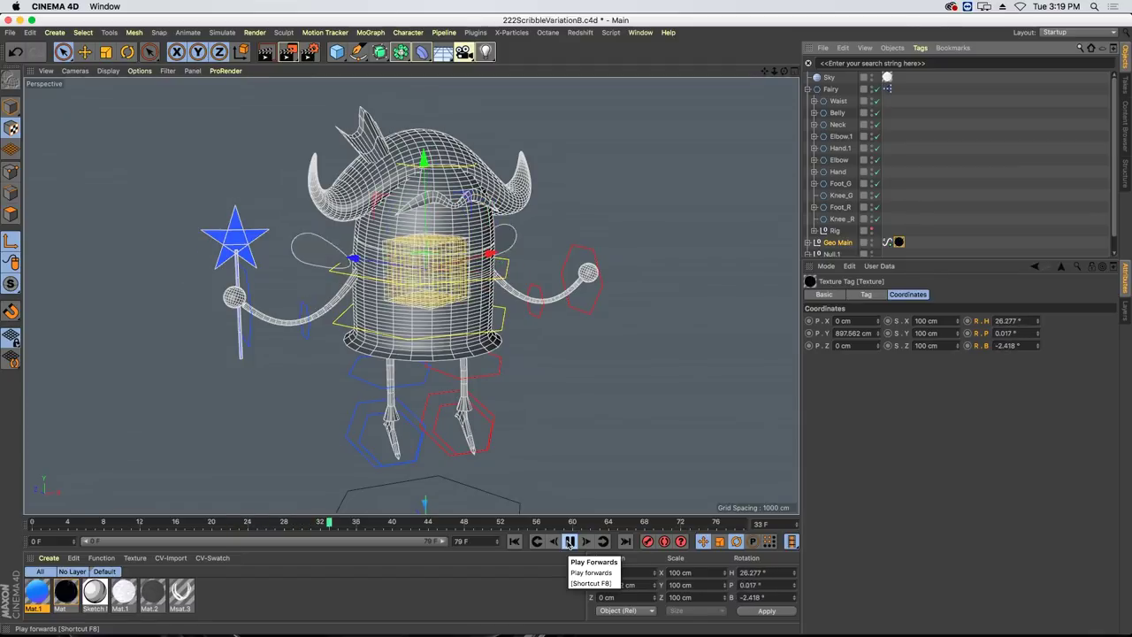
{"action": "left_click", "coordinate": [570, 541]}
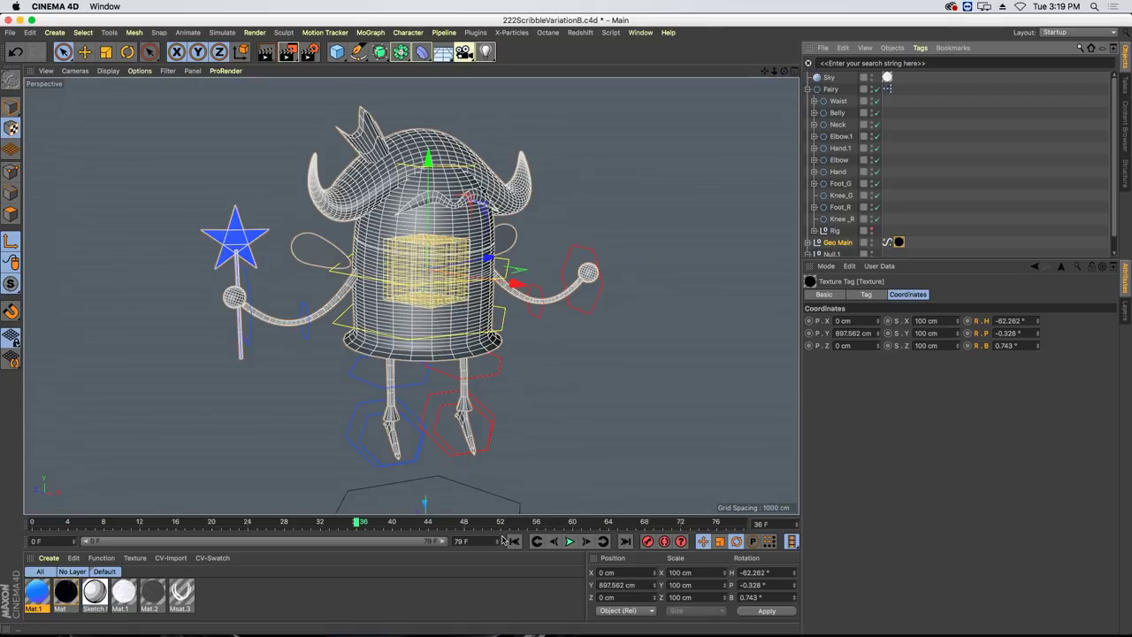
Return to Model mode and add a Displacer deformer as the first child of Geo Main.
{"action": "left_click_drag", "start_coordinate": [853, 256], "coordinate": [853, 347]}
{"action": "left_click", "coordinate": [808, 242]}
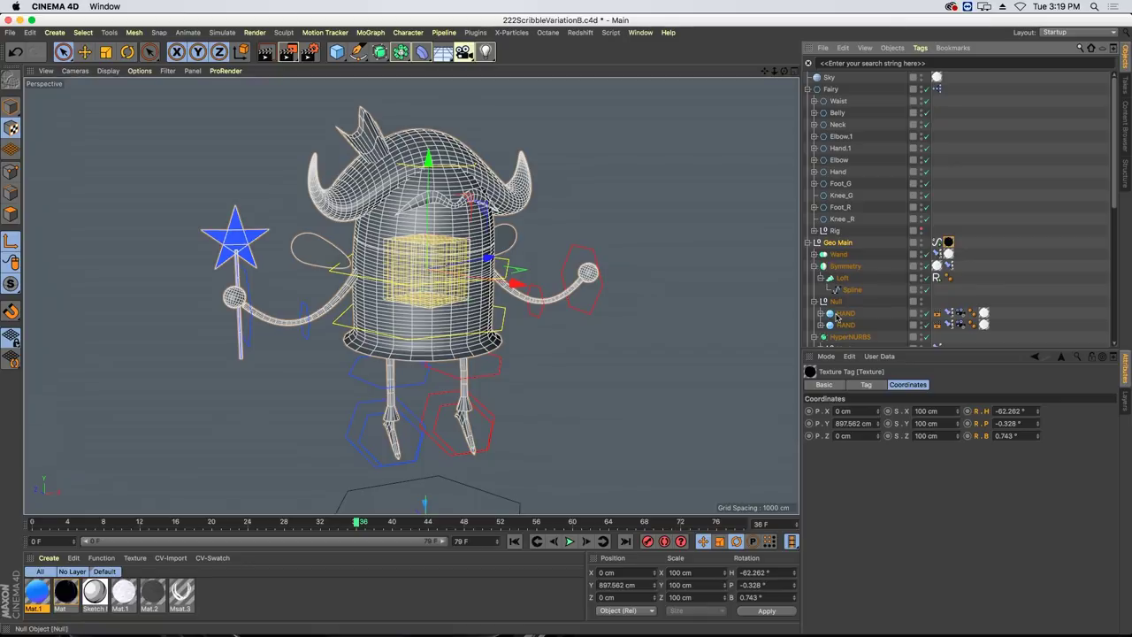
{"action": "left_click", "coordinate": [814, 266]}
{"action": "left_click", "coordinate": [826, 245]}
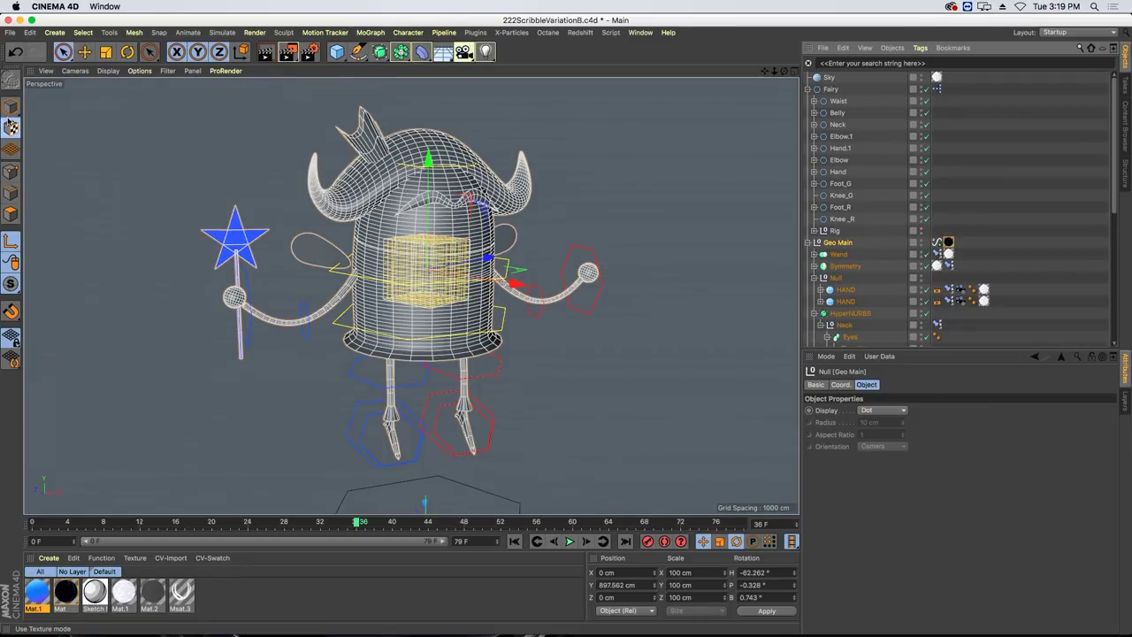
{"action": "left_click", "coordinate": [10, 129]}
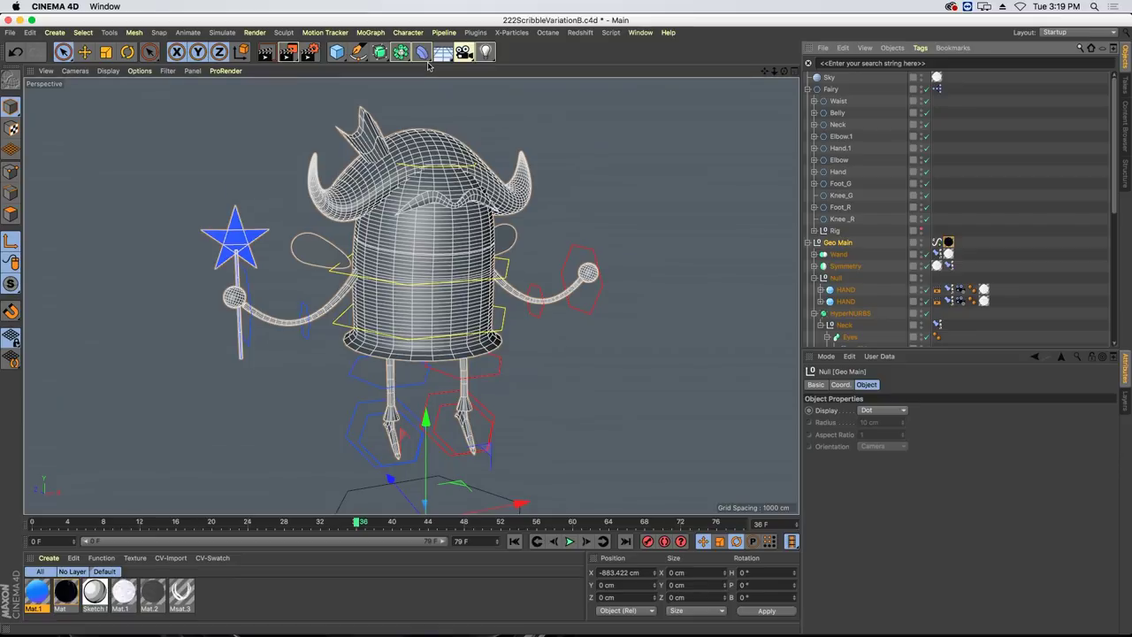
{"action": "left_click", "coordinate": [423, 55]}
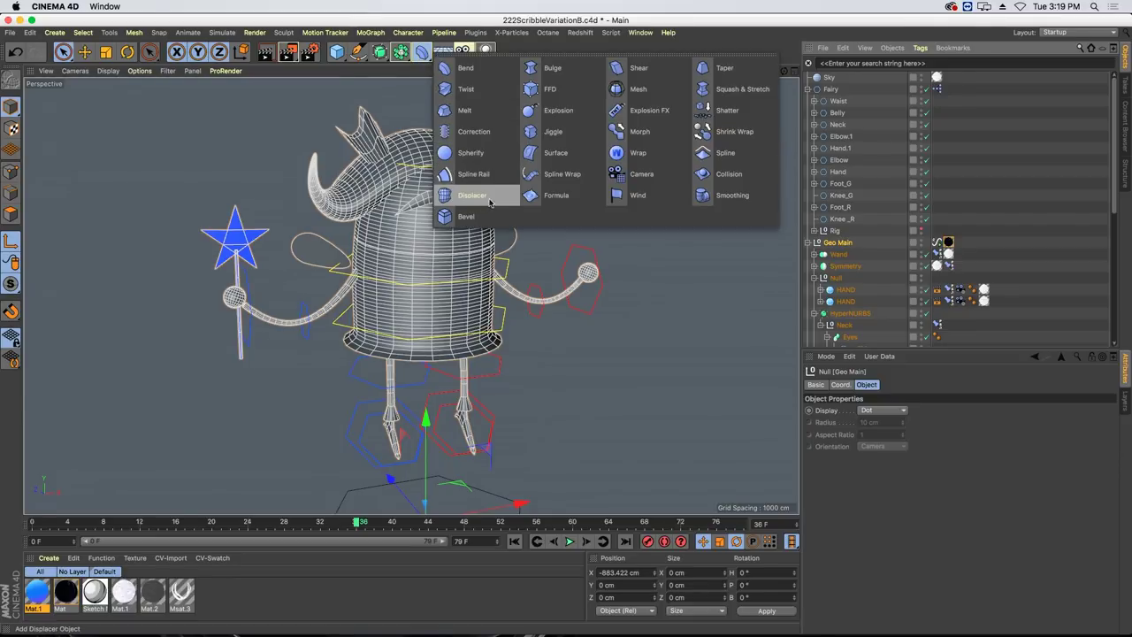
{"action": "left_click", "coordinate": [486, 204]}
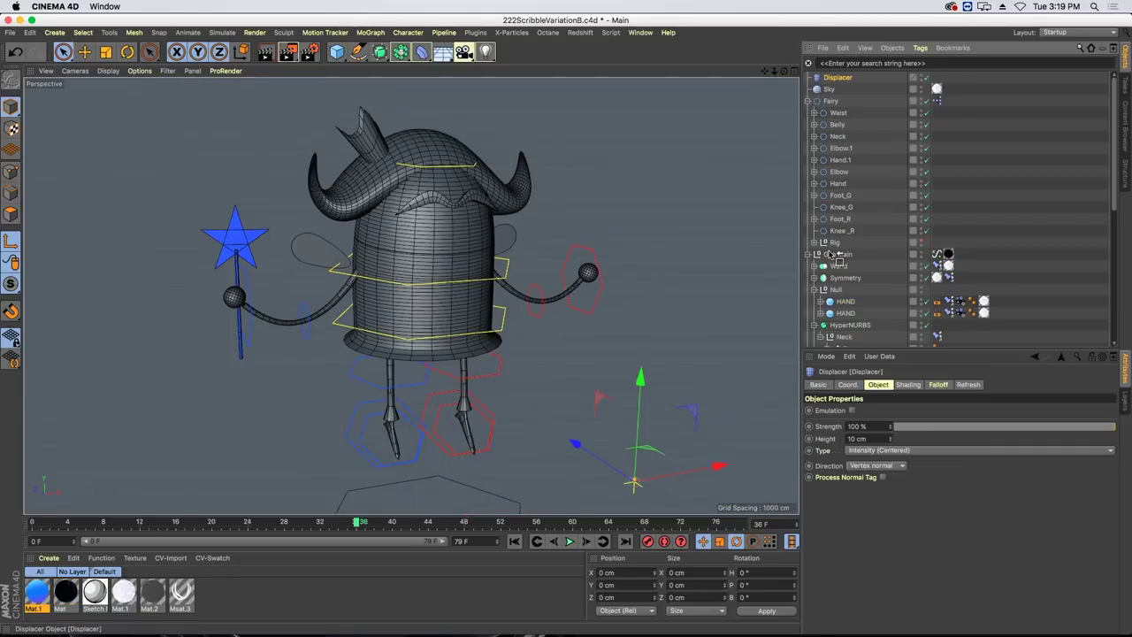
{"action": "left_click_drag", "start_coordinate": [842, 265], "coordinate": [835, 261]}
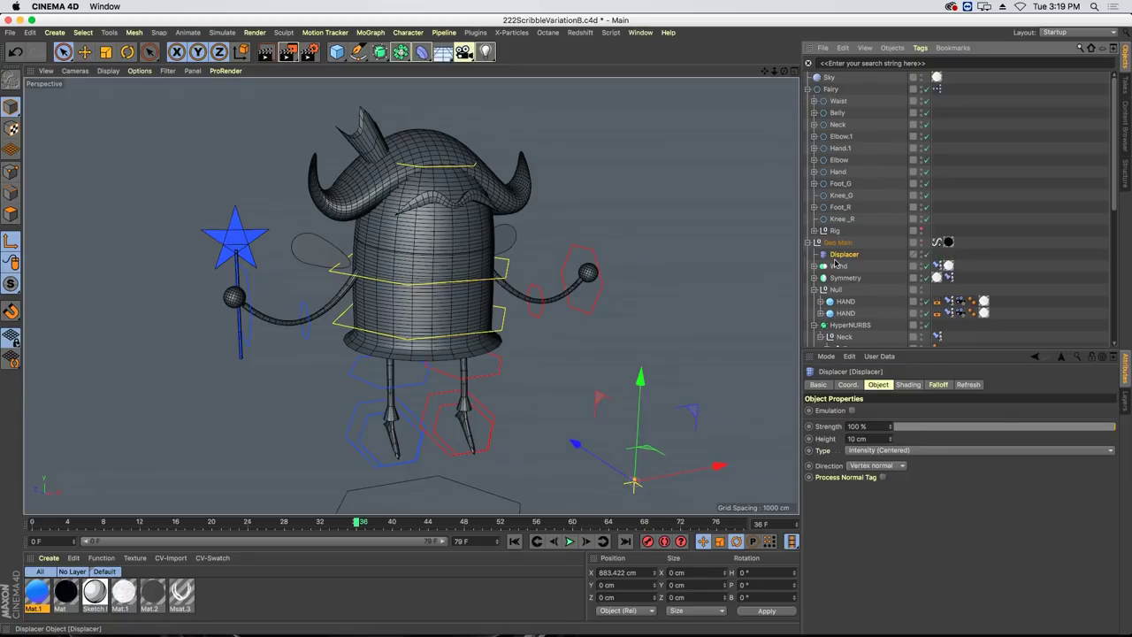
Load a Noise shader with Animation Speed 11 into the Displacer and play the animation to check the wobble.
{"action": "left_click", "coordinate": [908, 391]}
{"action": "left_click", "coordinate": [849, 422]}
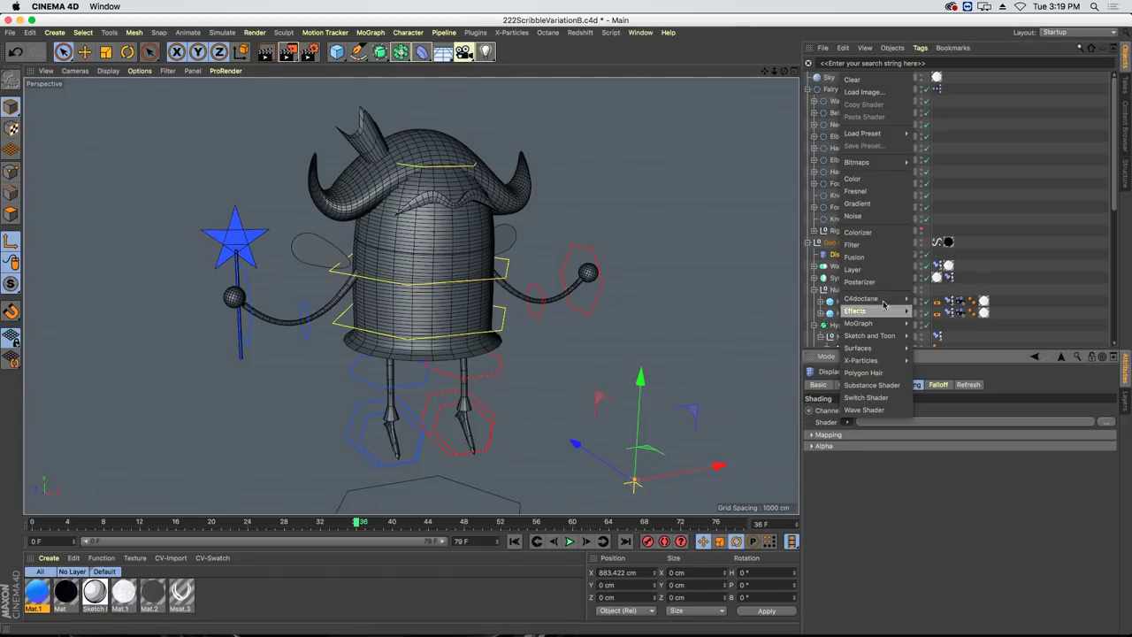
{"action": "left_click", "coordinate": [853, 216]}
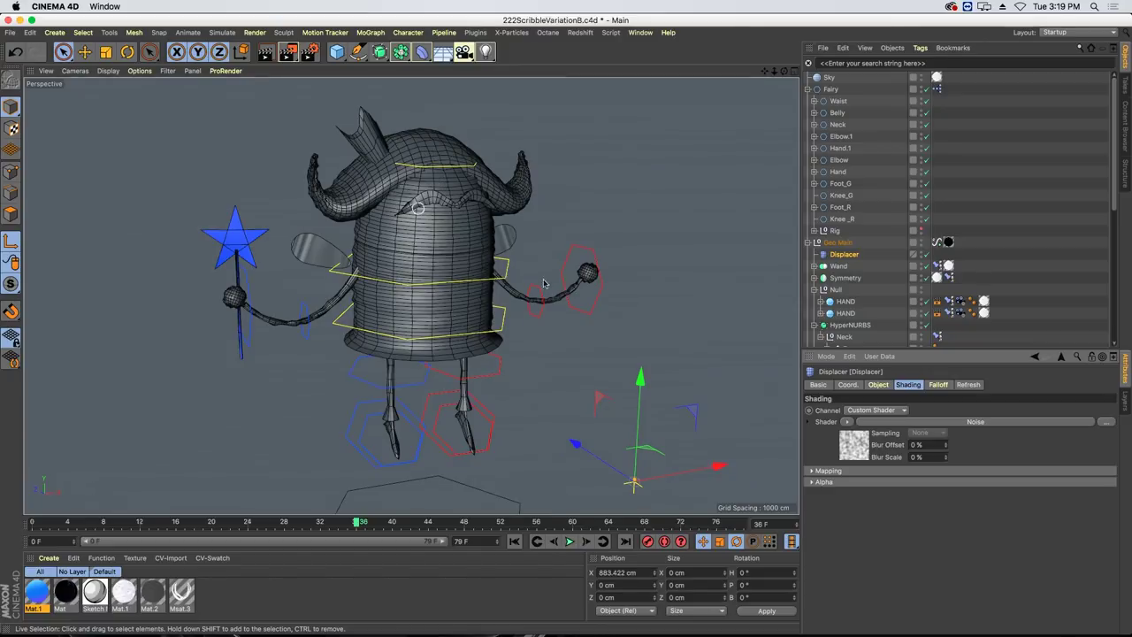
{"action": "left_click", "coordinate": [853, 448]}
{"action": "type", "text": "11"}
{"action": "key", "text": "Return"}
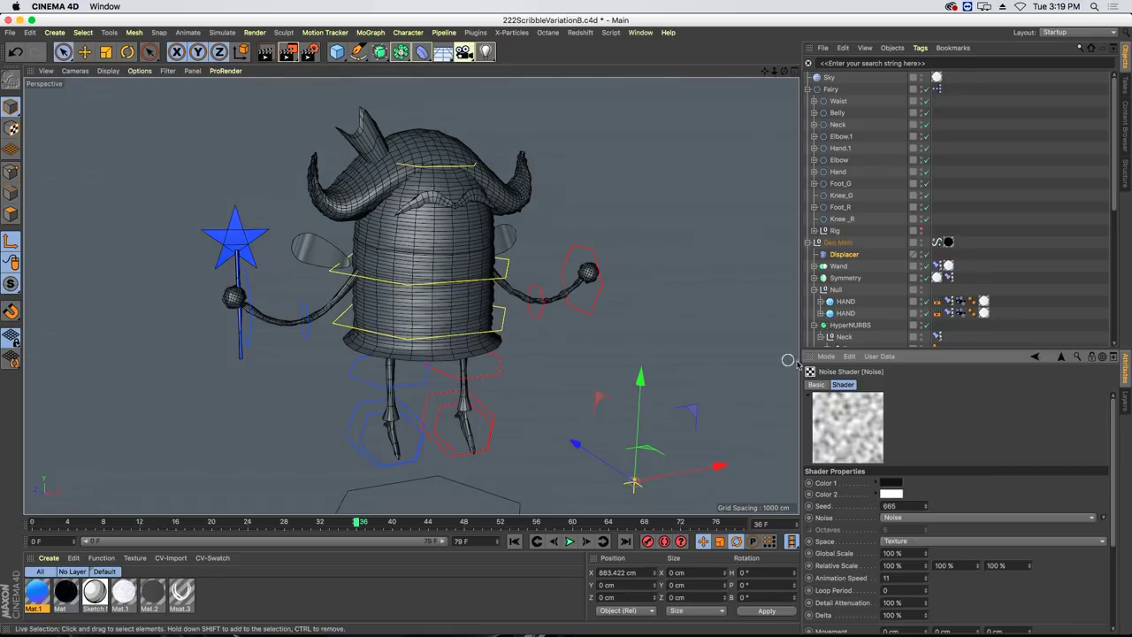
{"action": "left_click", "coordinate": [571, 542]}
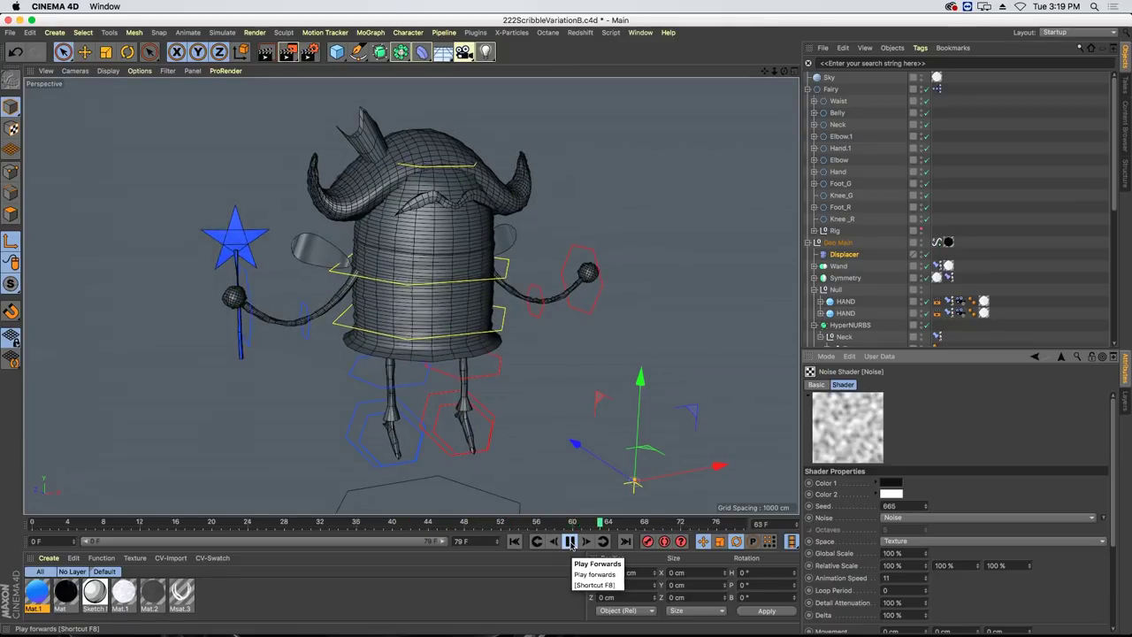
{"action": "left_click", "coordinate": [570, 542]}
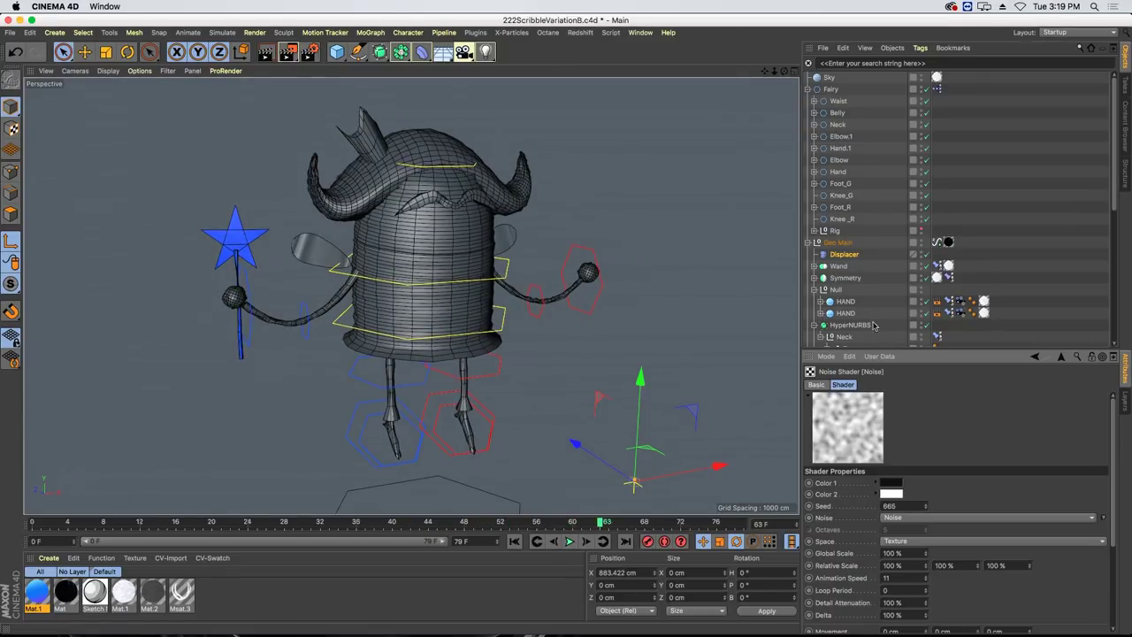
Try a different Height on the Displacer, undo it, and play the animation again.
{"action": "left_click", "coordinate": [843, 255]}
{"action": "left_click", "coordinate": [877, 385]}
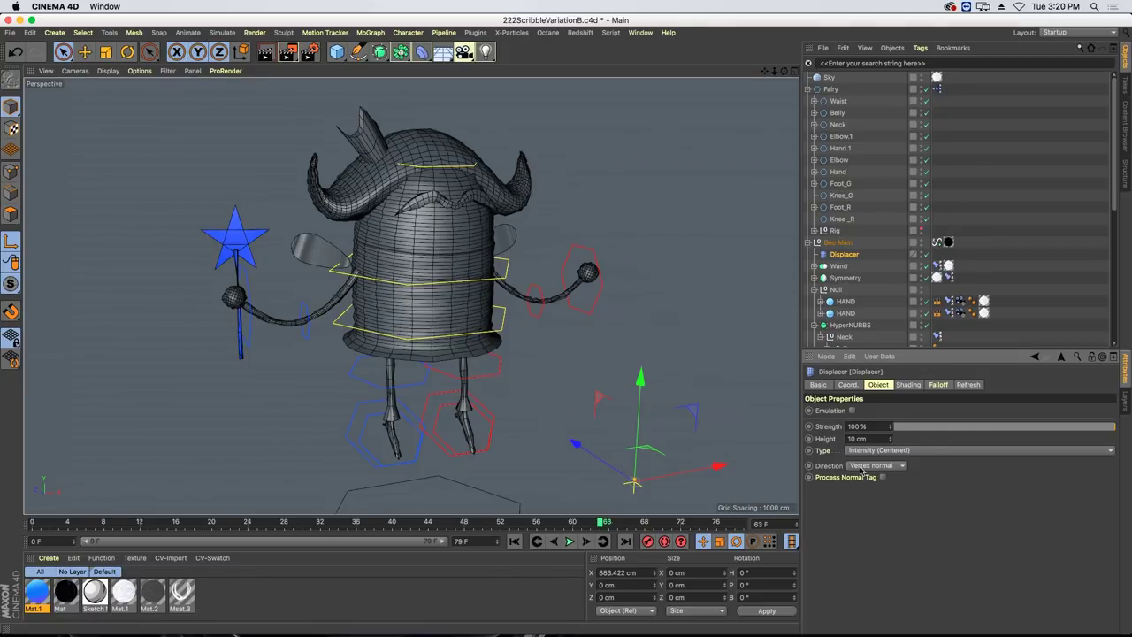
{"action": "left_click_drag", "start_coordinate": [892, 440], "coordinate": [990, 425]}
{"action": "key", "text": "super+z"}
{"action": "left_click", "coordinate": [569, 541]}
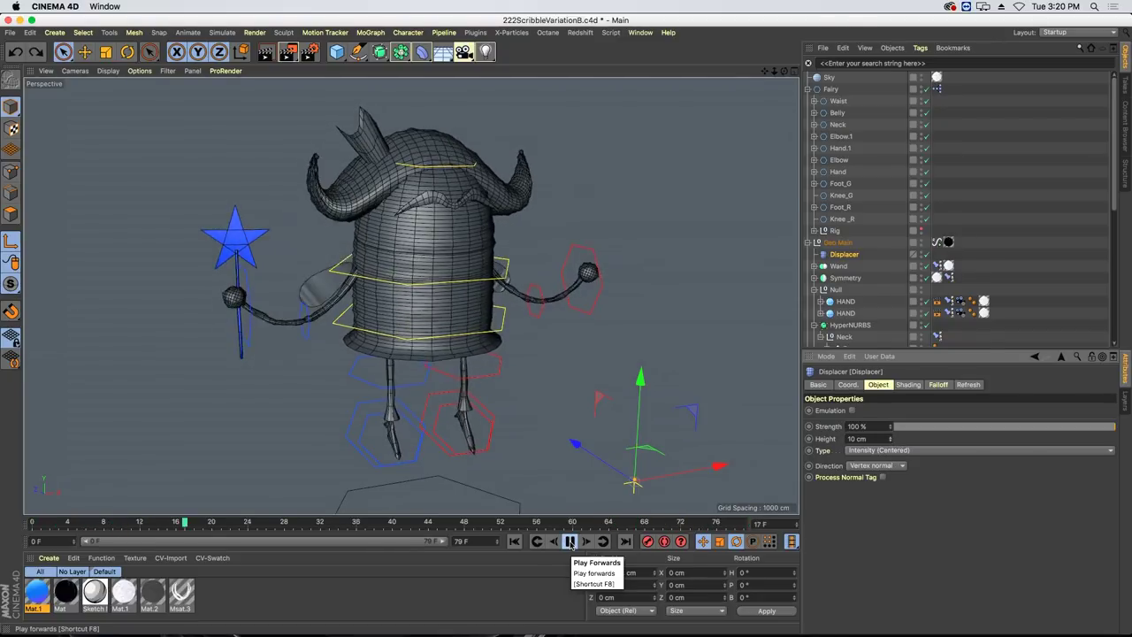
{"action": "left_click", "coordinate": [570, 541]}
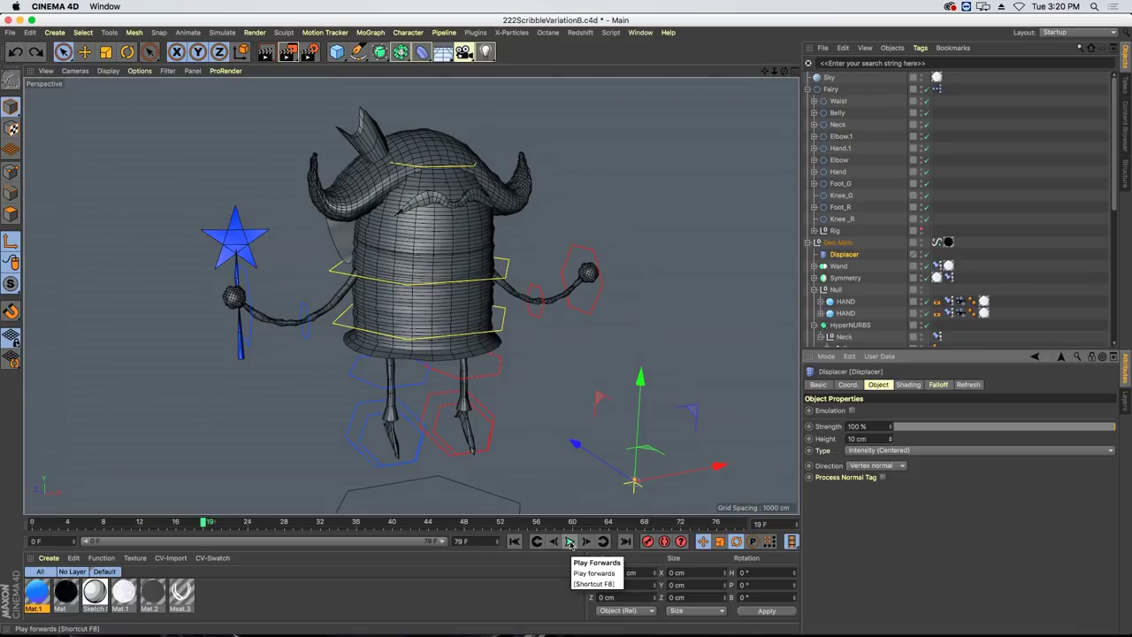
Duplicate the Displacer within Geo Main and set the copy's Height to 160 cm.
{"action": "left_click_drag", "start_coordinate": [839, 256], "coordinate": [846, 256]}
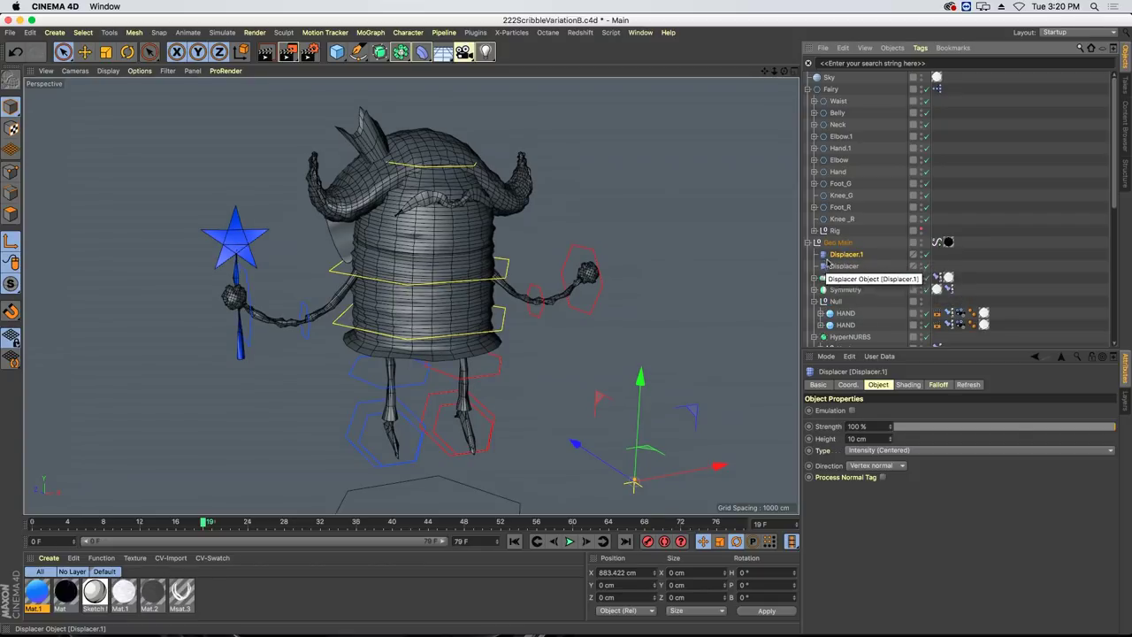
{"action": "left_click", "coordinate": [908, 385]}
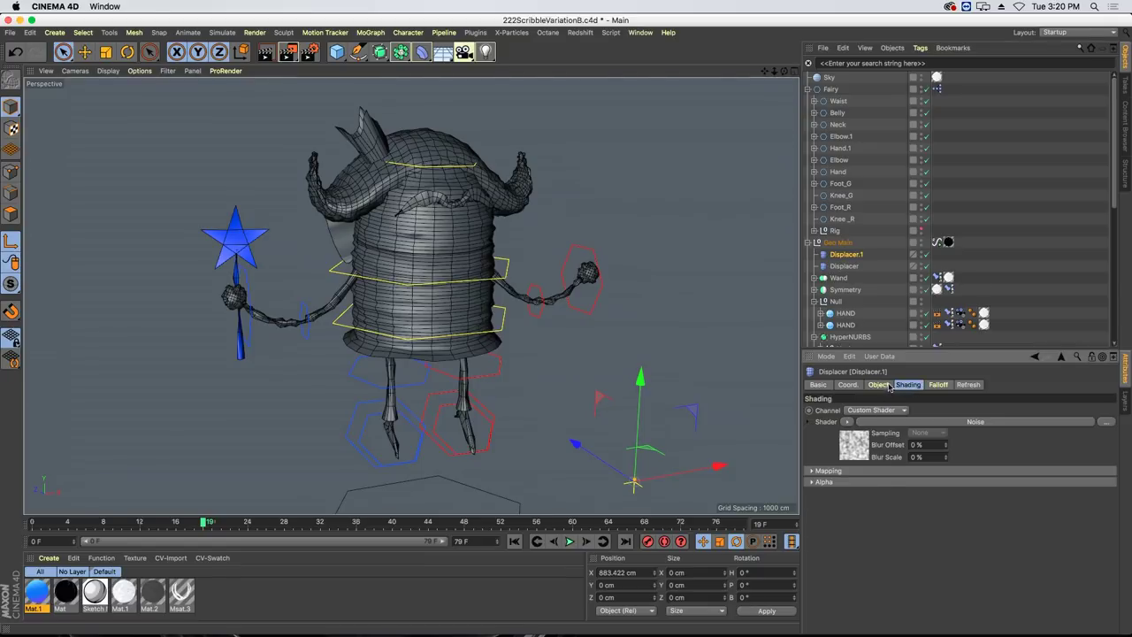
{"action": "left_click", "coordinate": [879, 384]}
{"action": "left_click_drag", "start_coordinate": [890, 440], "coordinate": [890, 440]}
Set the Global Scale of the duplicated Displacer's Noise shader to 2000%.
{"action": "left_click", "coordinate": [908, 384]}
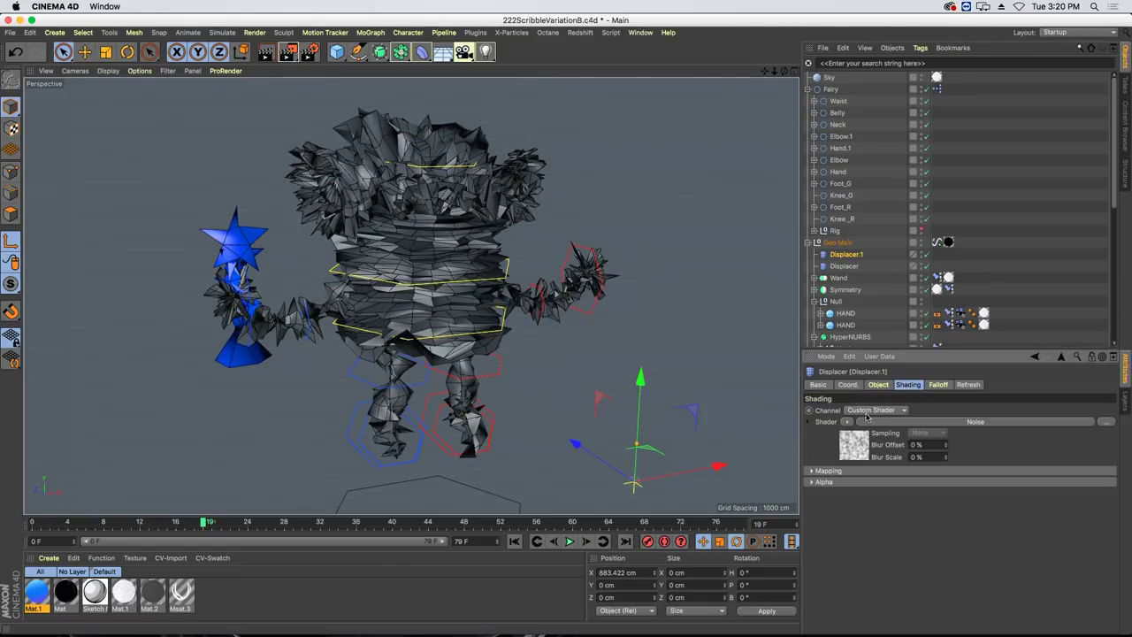
{"action": "left_click", "coordinate": [853, 447]}
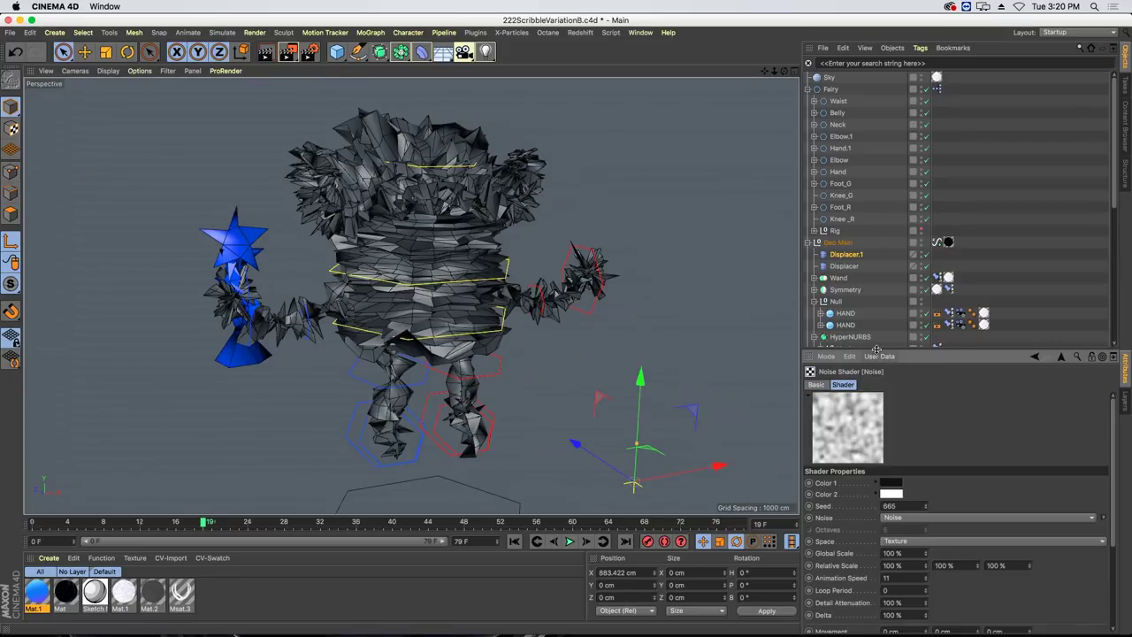
{"action": "left_click_drag", "start_coordinate": [876, 350], "coordinate": [875, 219]}
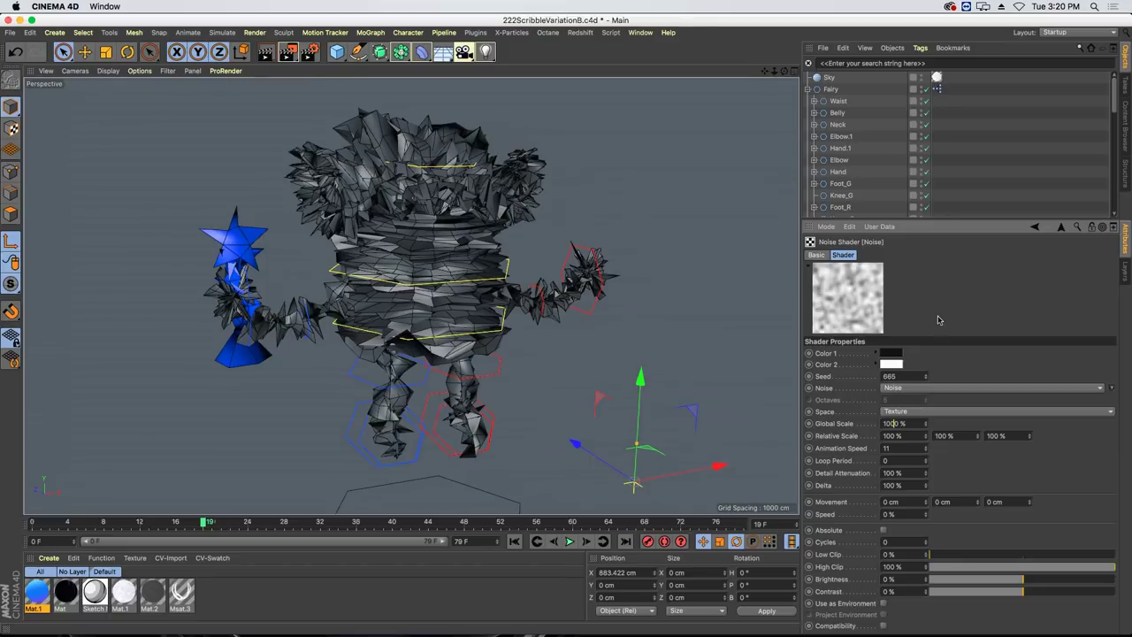
{"action": "key", "text": "Return"}
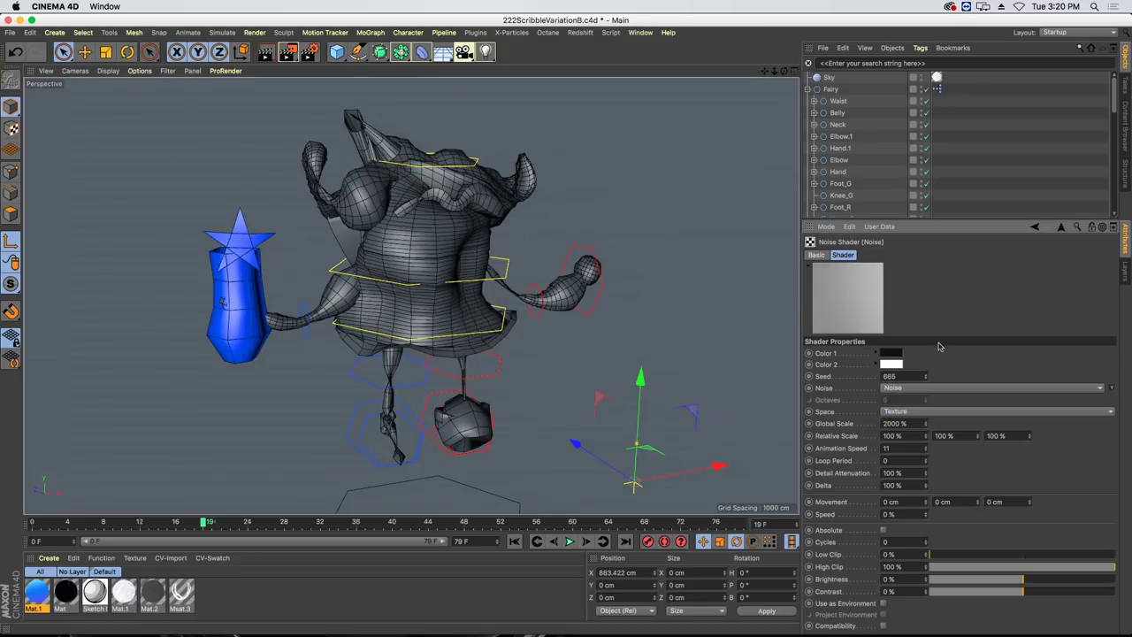
Set the duplicated Displacer's displacement Direction to Planar.
{"action": "left_click", "coordinate": [1062, 227]}
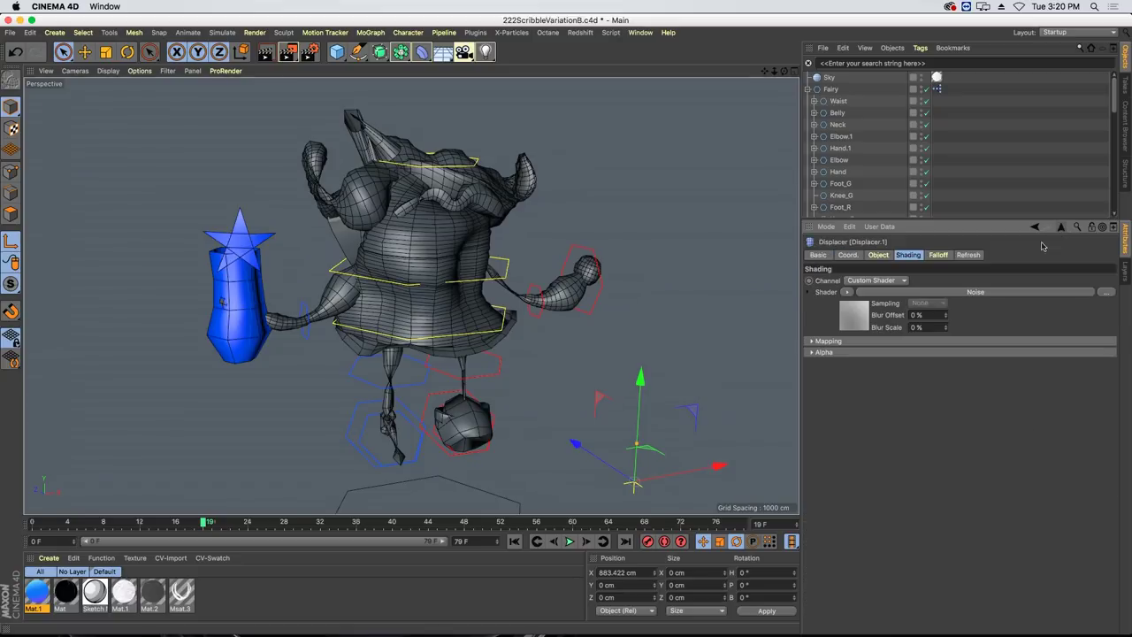
{"action": "left_click", "coordinate": [879, 256]}
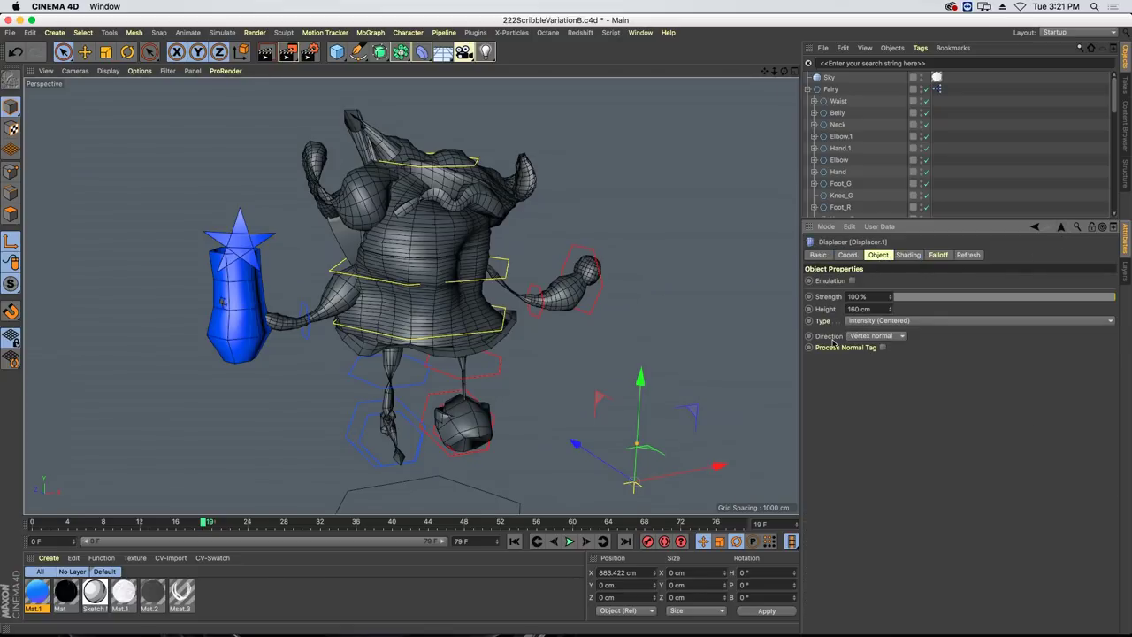
{"action": "left_click", "coordinate": [868, 341]}
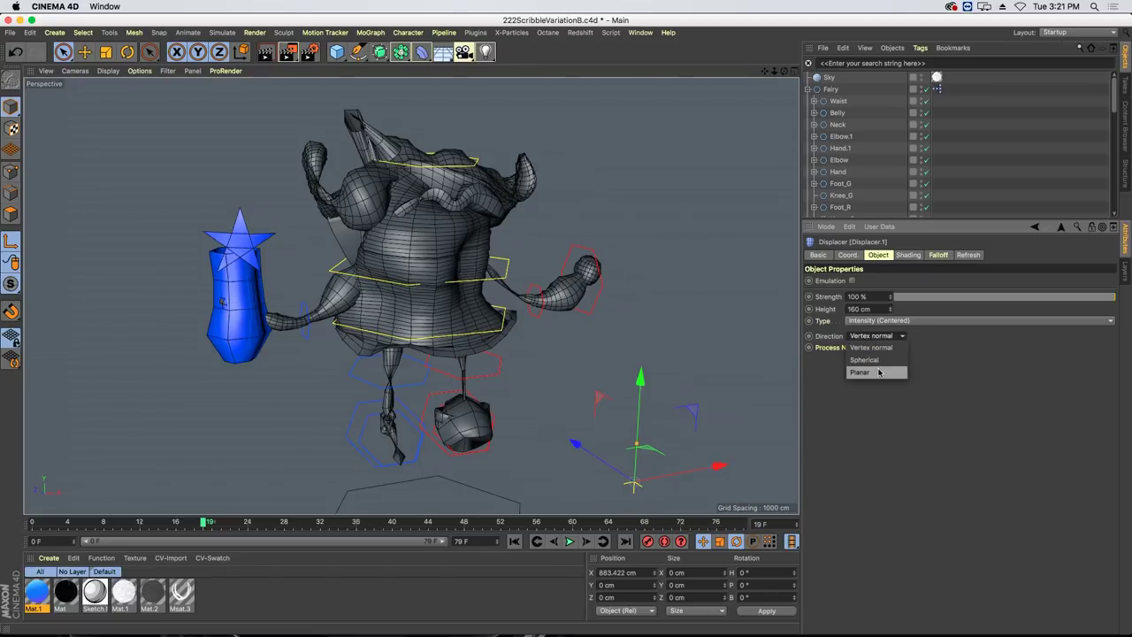
{"action": "left_click", "coordinate": [878, 372]}
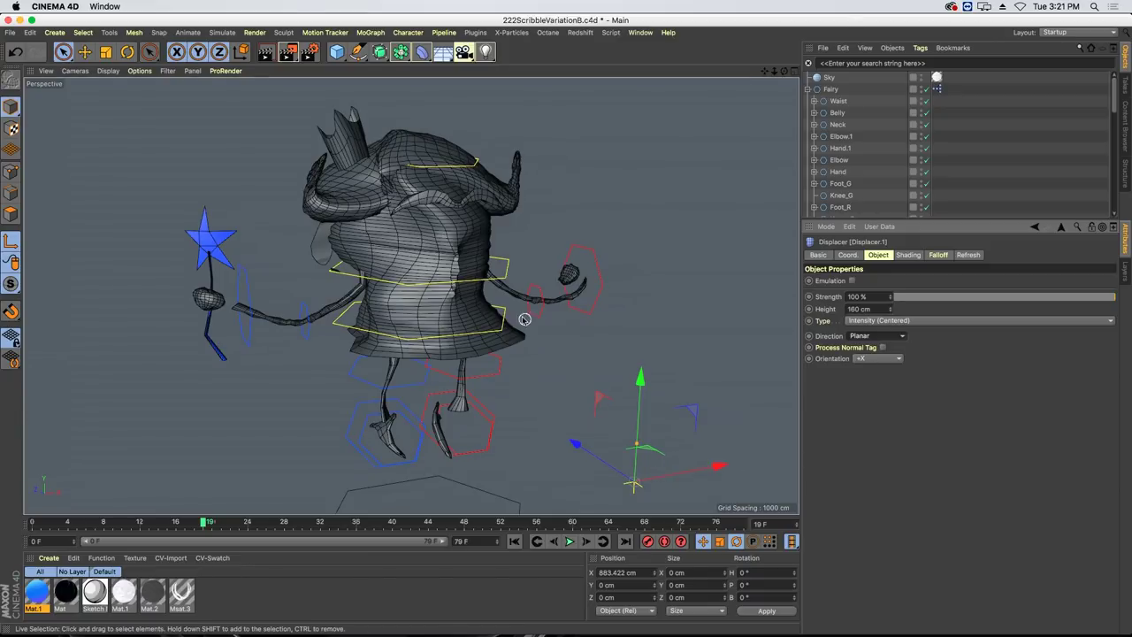
Reduce the duplicated Displacer's Height to 25 cm and play the animation to check the fairy's deformation.
{"action": "left_click", "coordinate": [879, 308]}
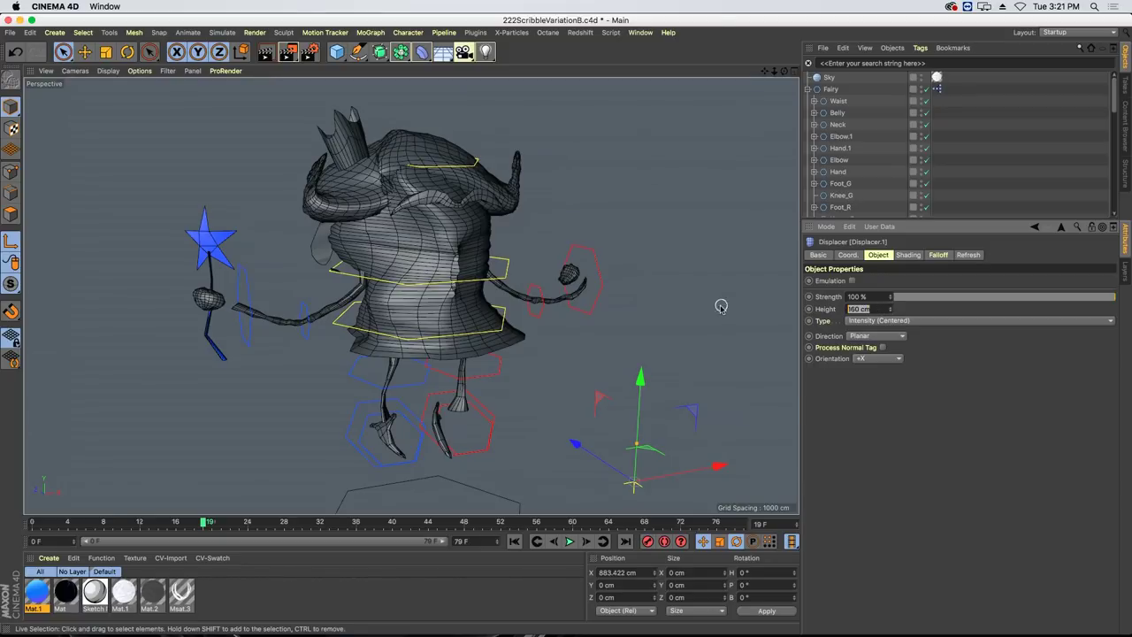
{"action": "type", "text": "25"}
{"action": "key", "text": "Return"}
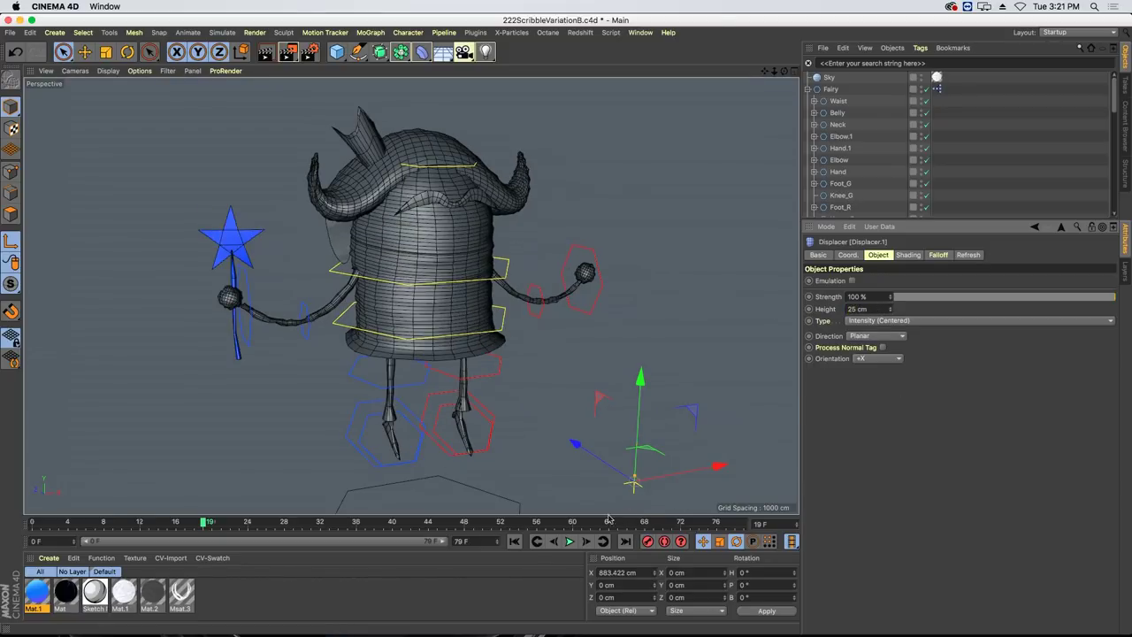
{"action": "left_click", "coordinate": [571, 542]}
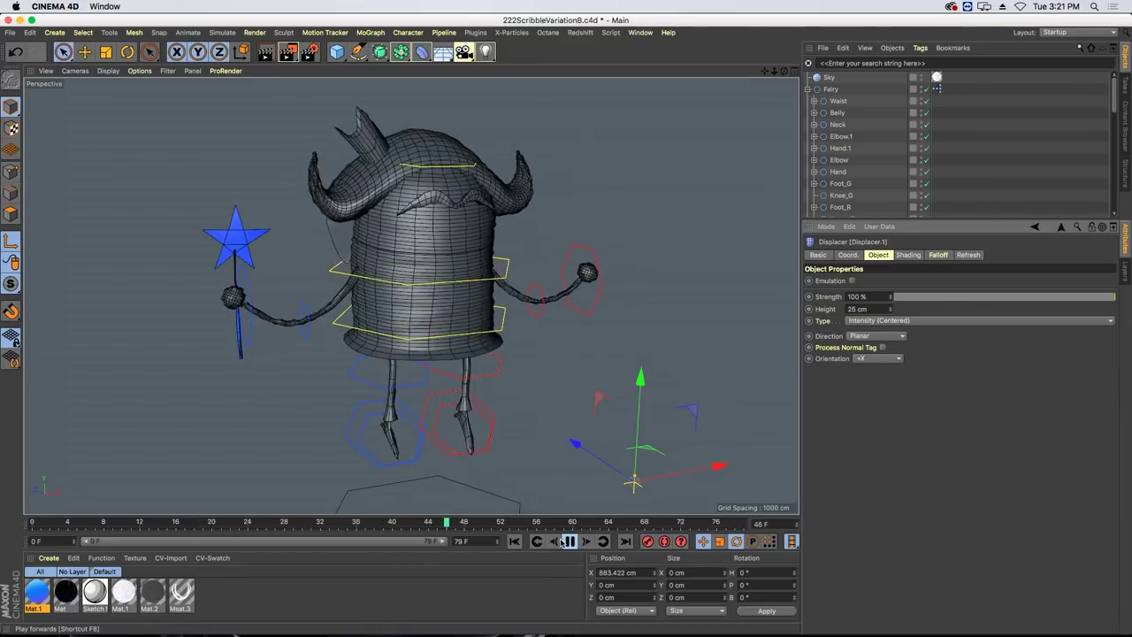
{"action": "left_click", "coordinate": [571, 542]}
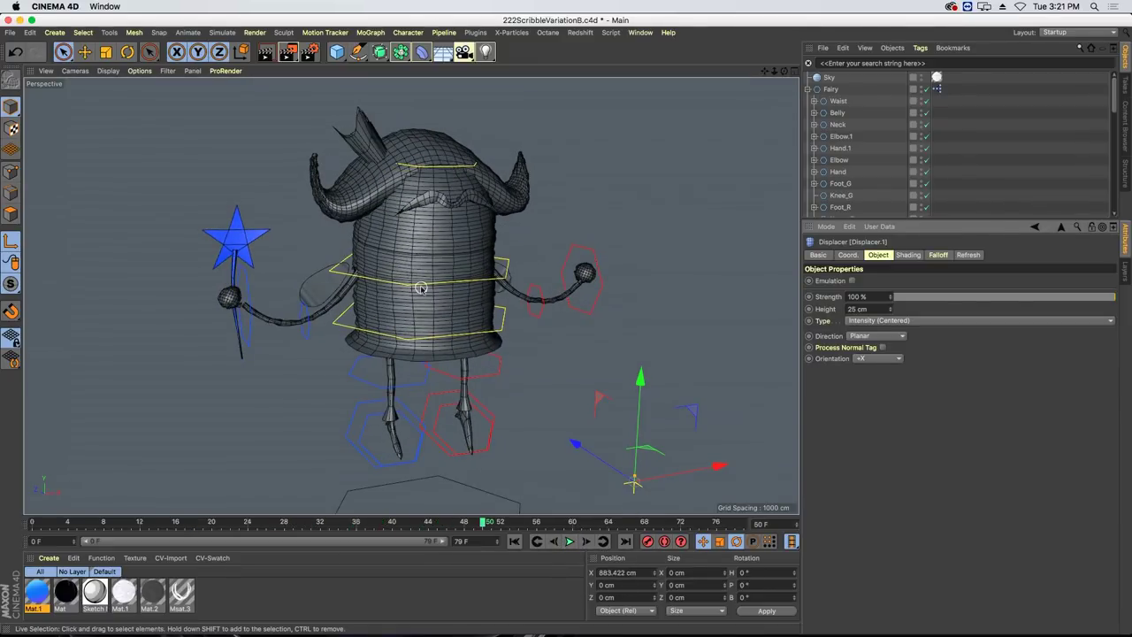
{"action": "left_click_drag", "start_coordinate": [416, 286], "coordinate": [620, 476], "text": "alt"}
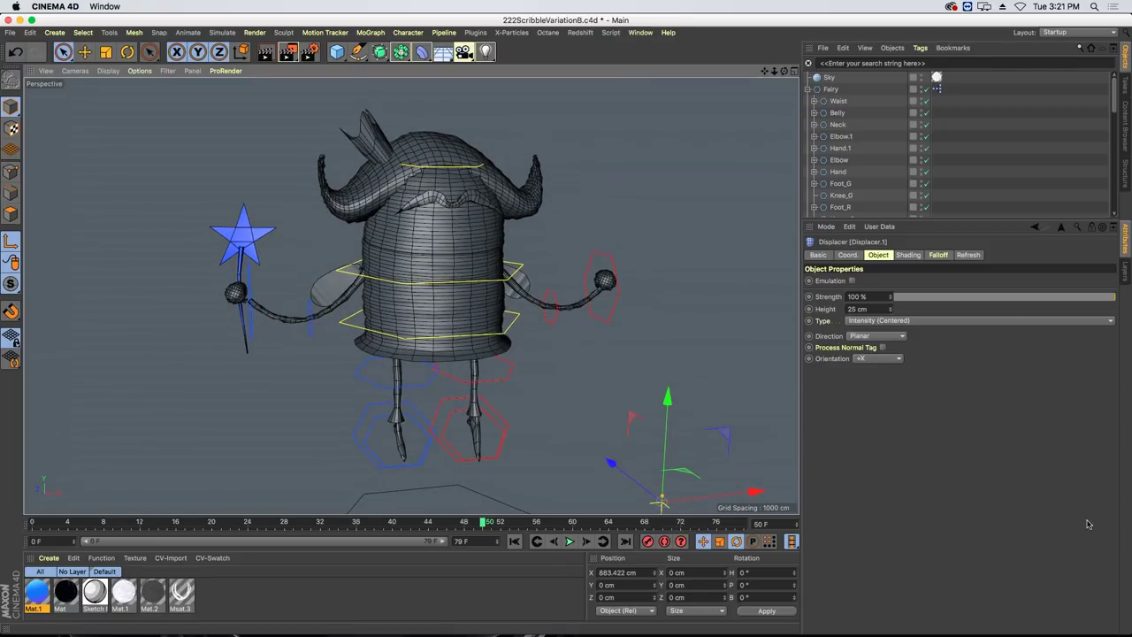
Add a Look at Camera tag to the duplicated Displacer in Geo Main.
{"action": "left_click_drag", "start_coordinate": [904, 218], "coordinate": [904, 350]}
{"action": "right_click", "coordinate": [864, 256]}
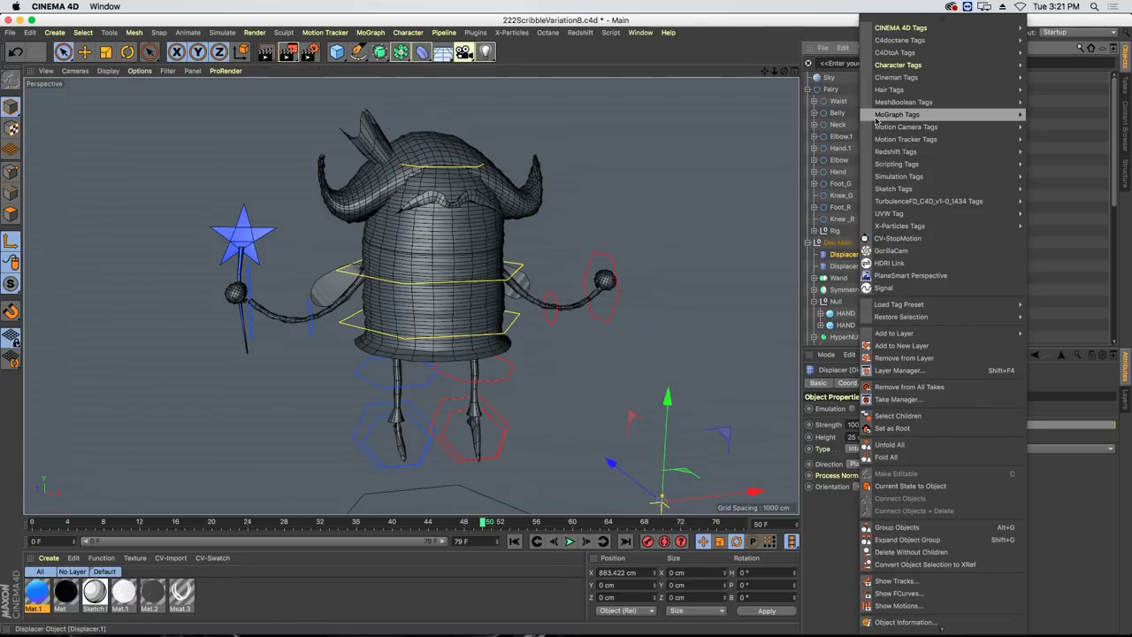
{"action": "mouse_move", "coordinate": [897, 34]}
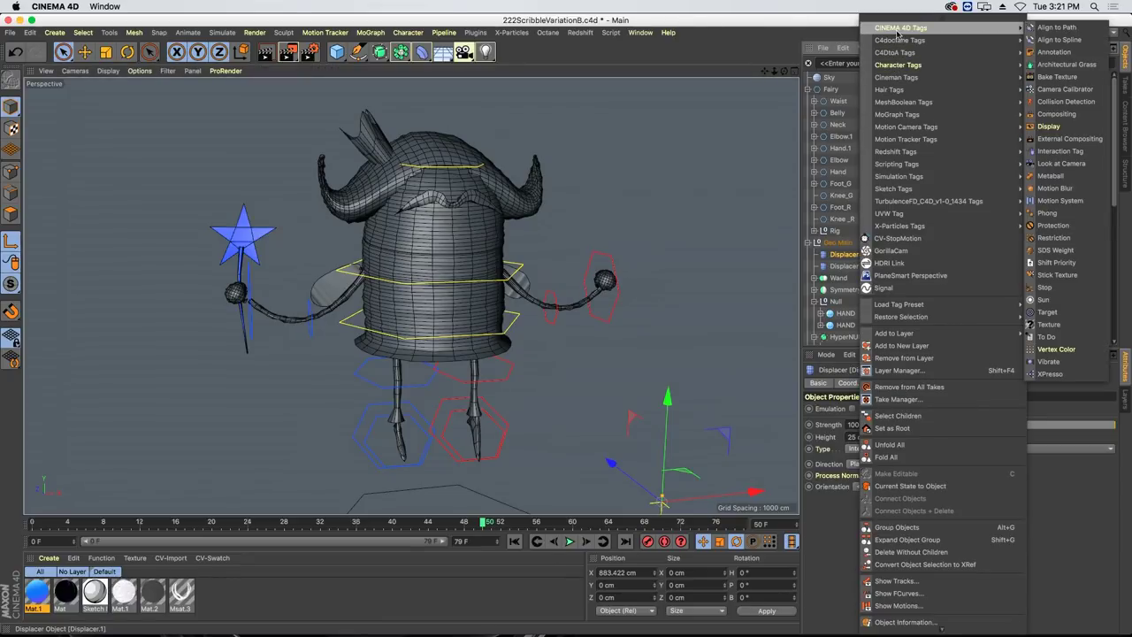
{"action": "left_click", "coordinate": [1061, 164]}
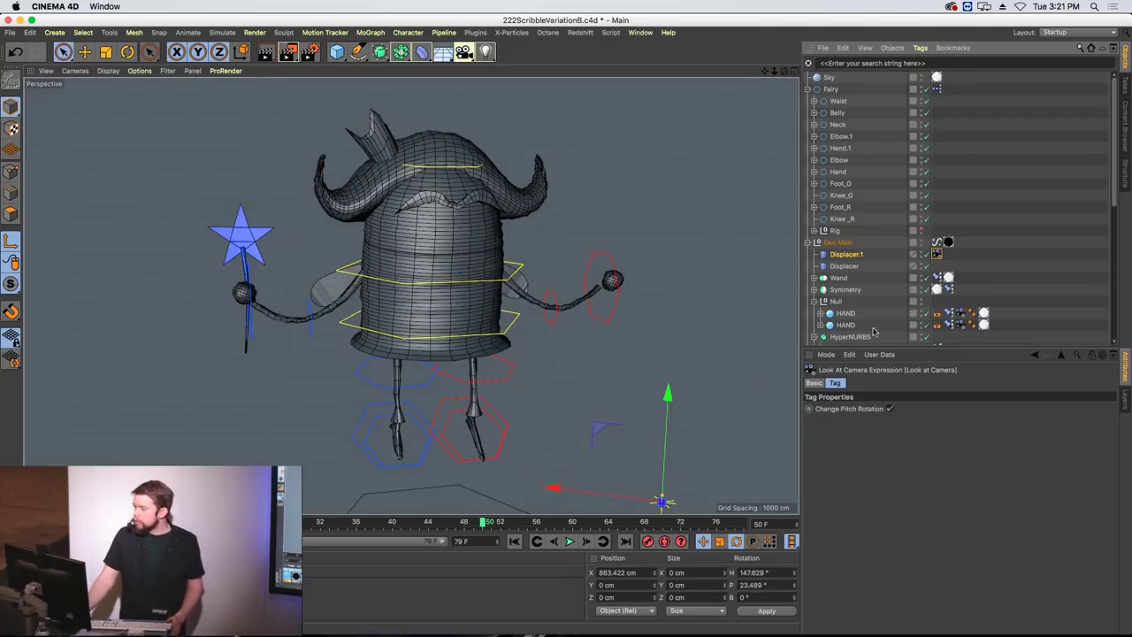
Duplicate the Displacer carrying the Look at Camera tag and set the new copy's Orientation to +Y.
{"action": "left_click", "coordinate": [841, 256]}
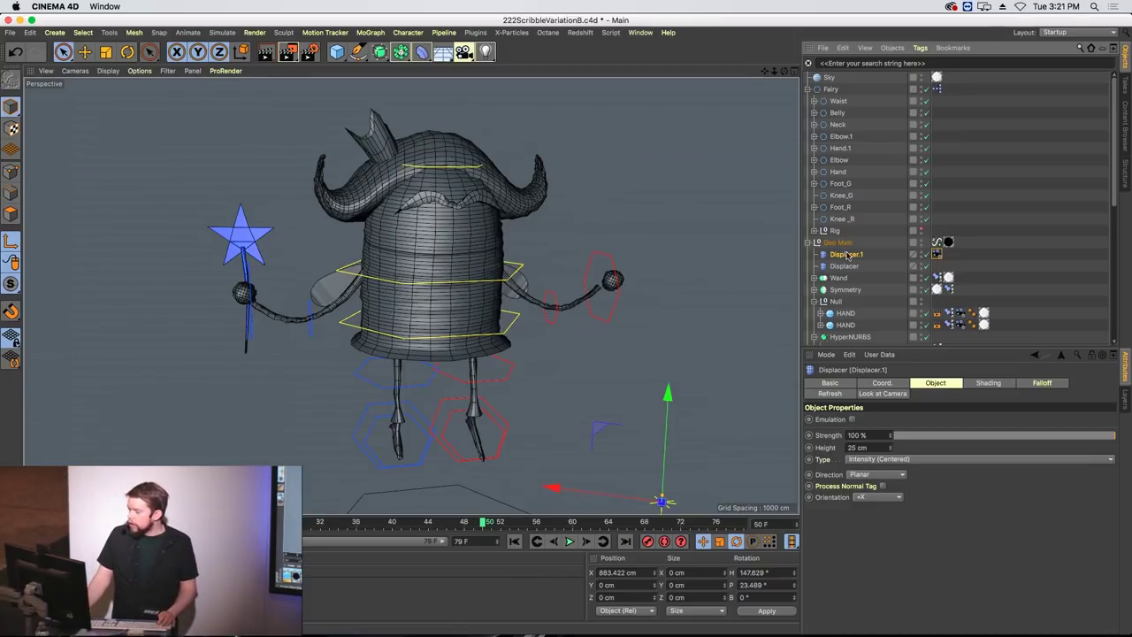
{"action": "left_click_drag", "start_coordinate": [851, 254], "coordinate": [853, 257], "text": "ctrl"}
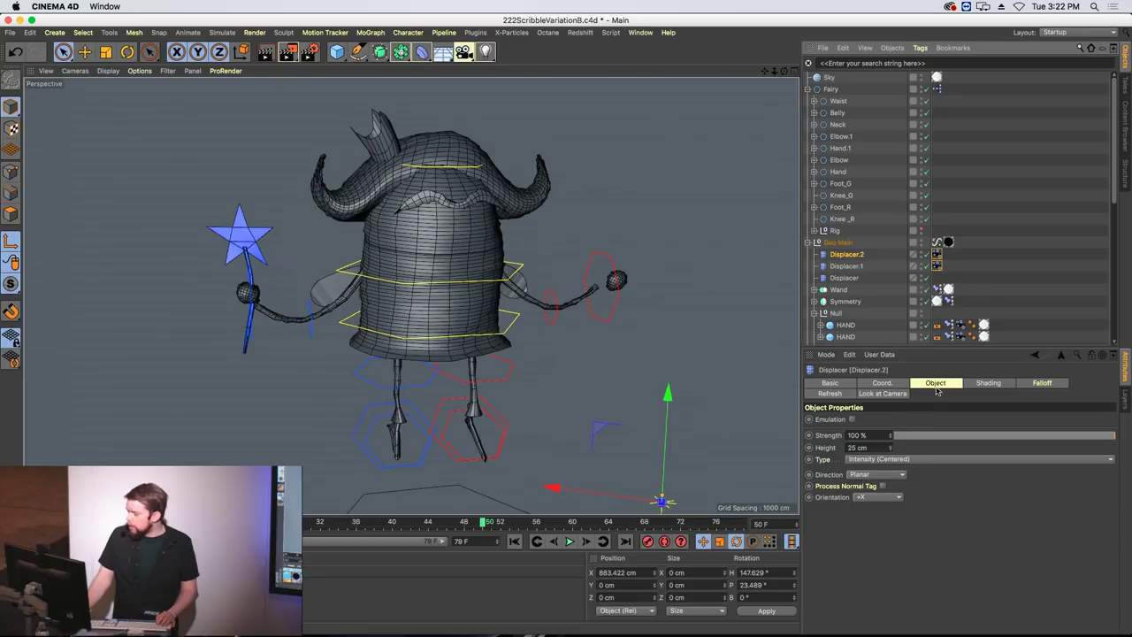
{"action": "left_click", "coordinate": [884, 497]}
{"action": "left_click", "coordinate": [878, 542]}
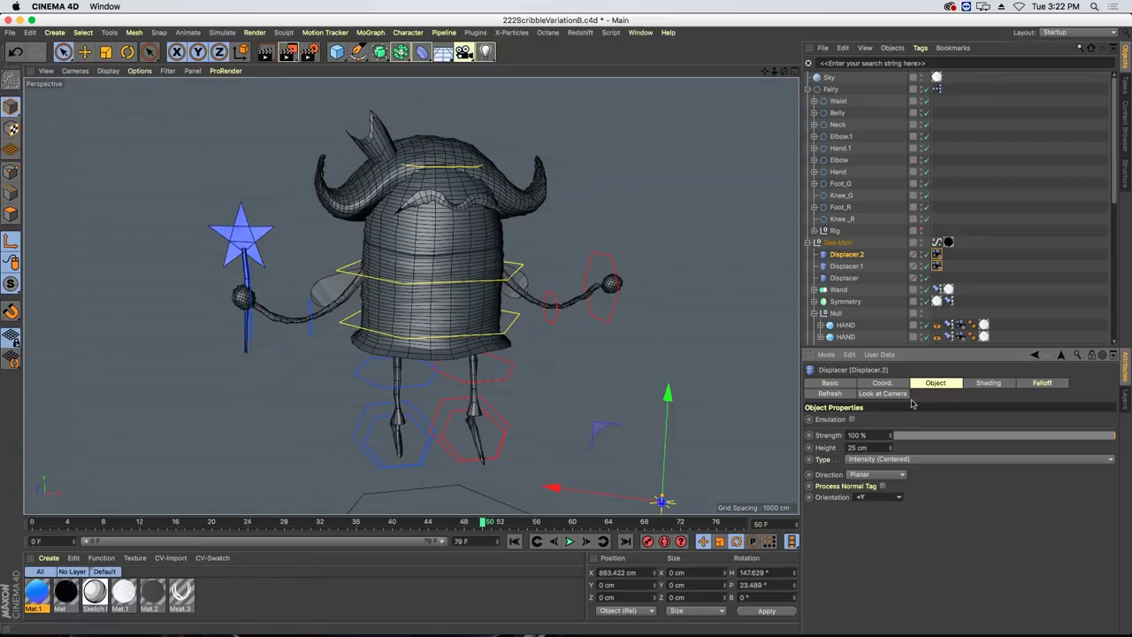
Set the Seed of the new Displacer's Noise shader to 684 and play the animation to check the wobble.
{"action": "left_click", "coordinate": [989, 384]}
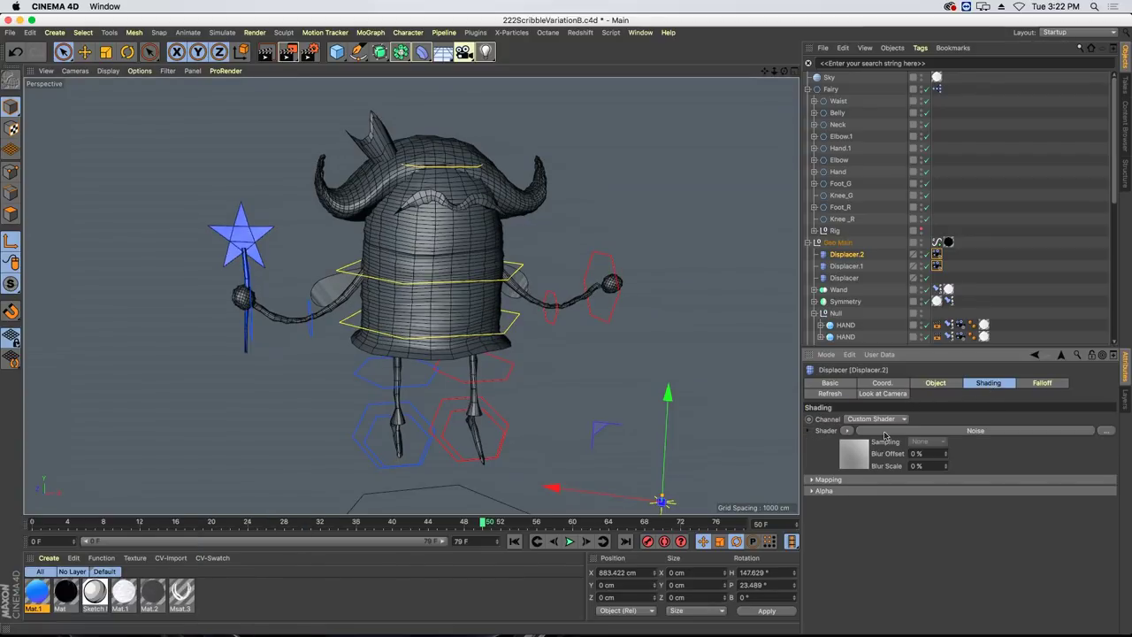
{"action": "left_click", "coordinate": [866, 453]}
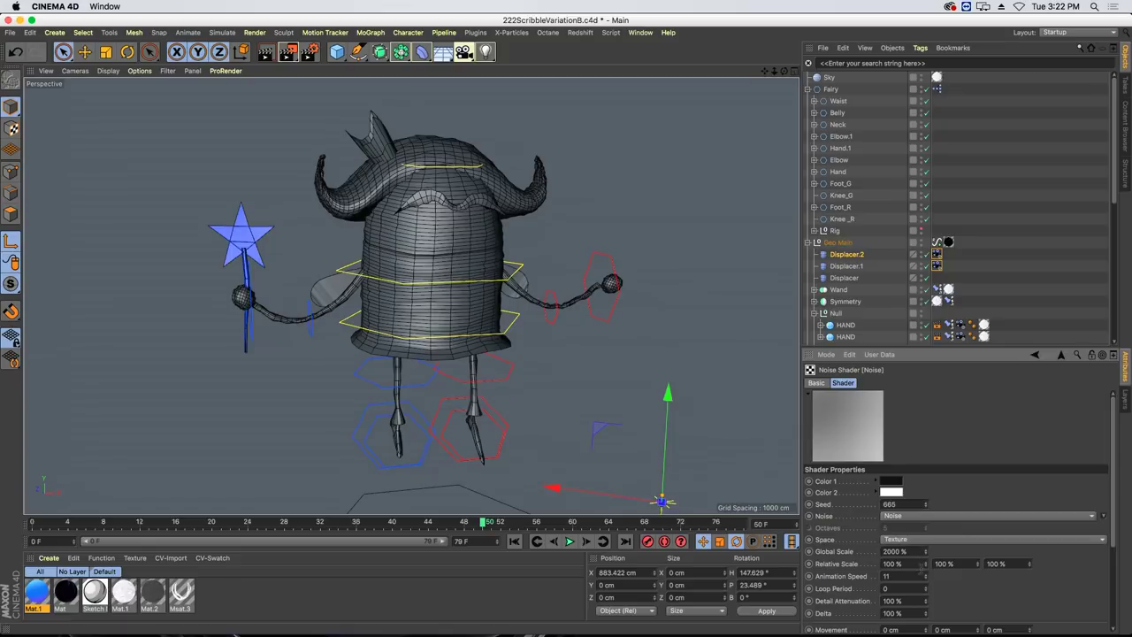
{"action": "left_click_drag", "start_coordinate": [927, 505], "coordinate": [927, 486]}
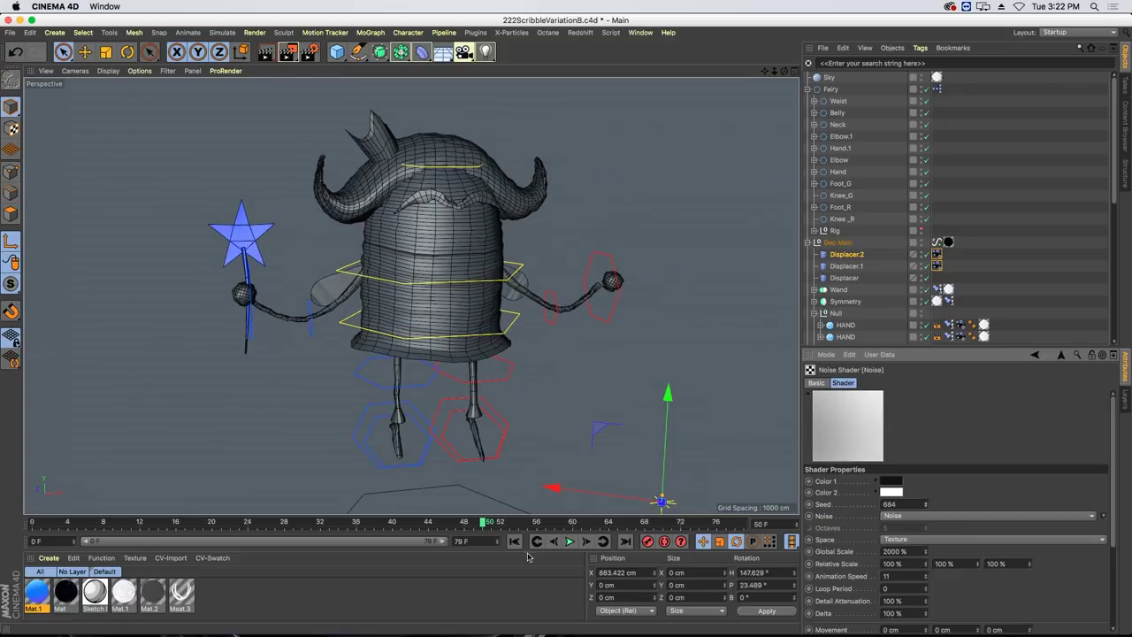
{"action": "left_click", "coordinate": [567, 544]}
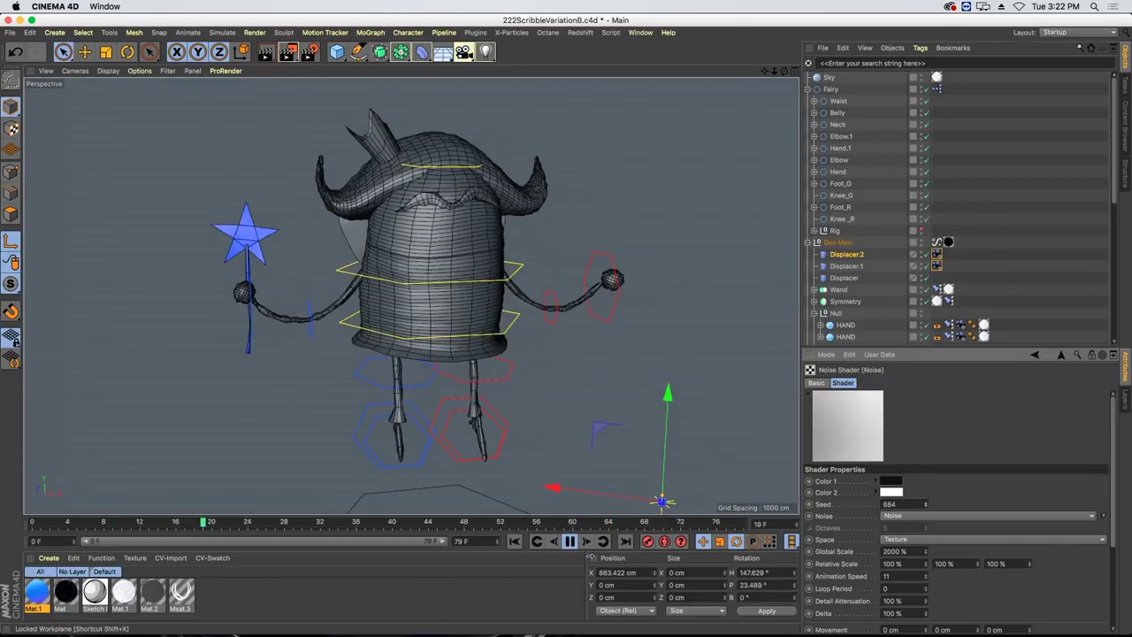
{"action": "left_click", "coordinate": [570, 542]}
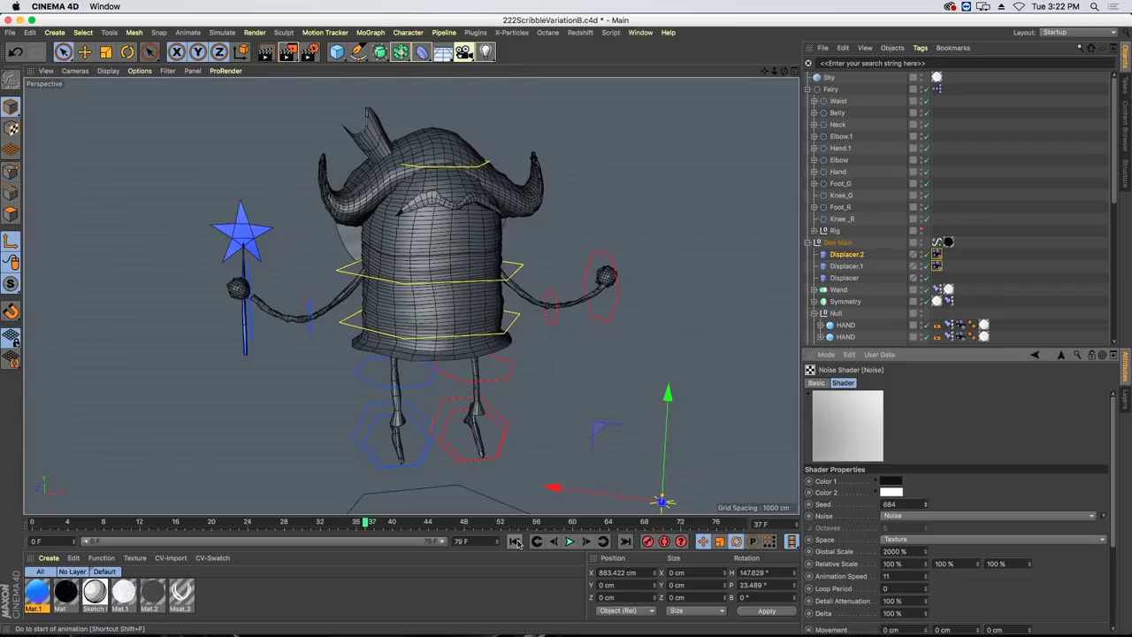
Render the fairy animation to the Picture Viewer and play back the rendered frames from the start.
{"action": "left_click", "coordinate": [289, 53]}
{"action": "left_click", "coordinate": [655, 222]}
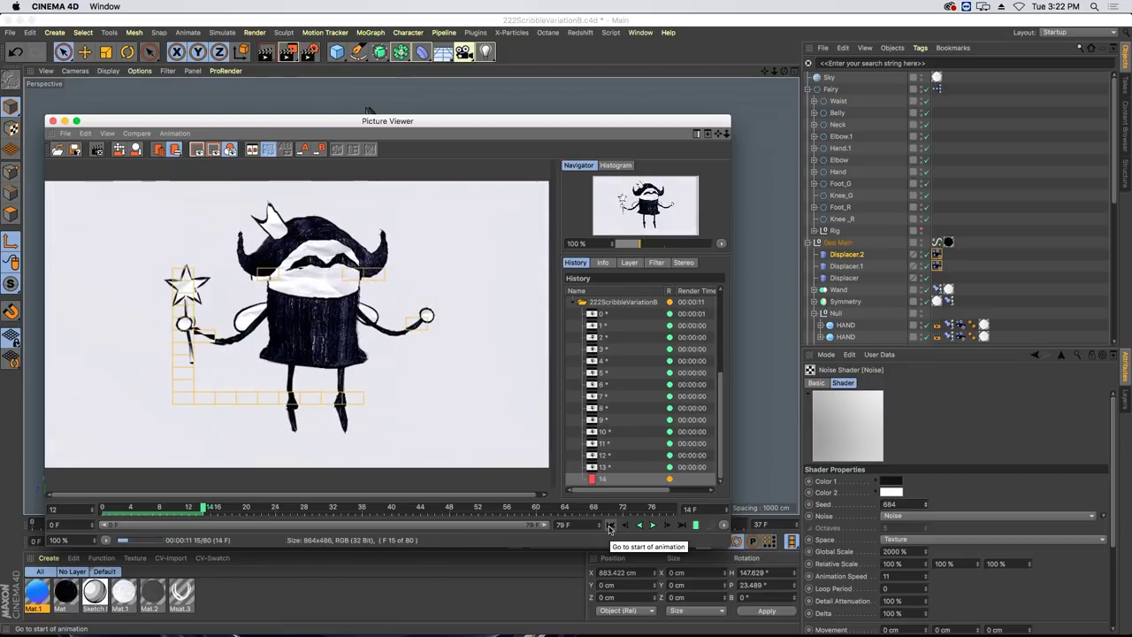
{"action": "left_click", "coordinate": [610, 528]}
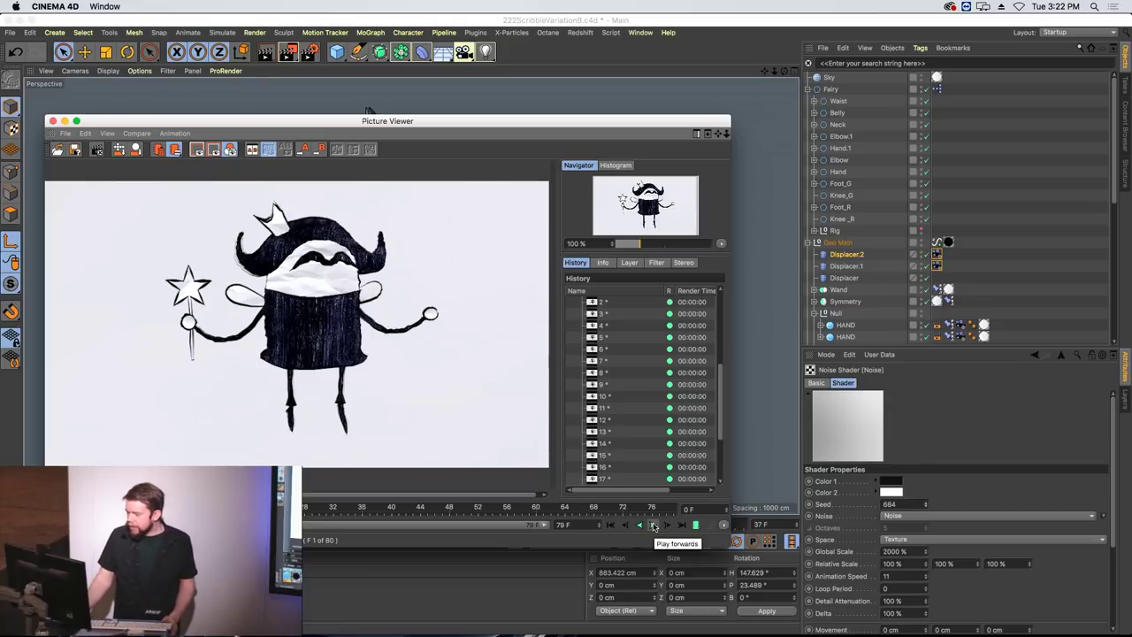
{"action": "left_click", "coordinate": [654, 526]}
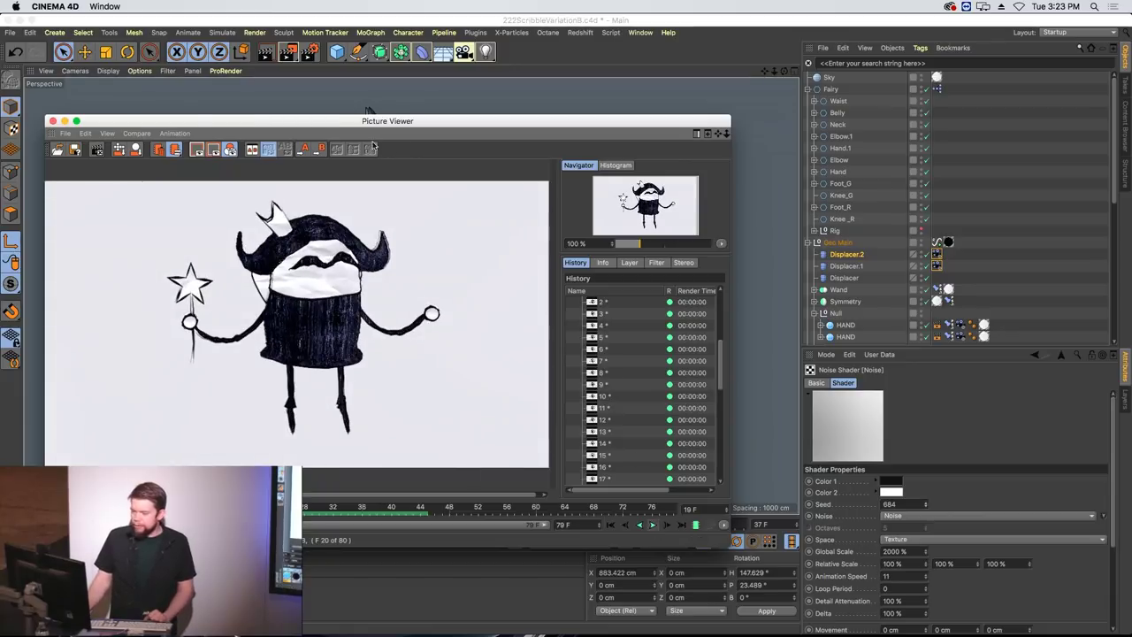
Close the Picture Viewer while stopping its render, and leave the fairy scene for 444SecondExecutable.c4d.
{"action": "left_click", "coordinate": [53, 120]}
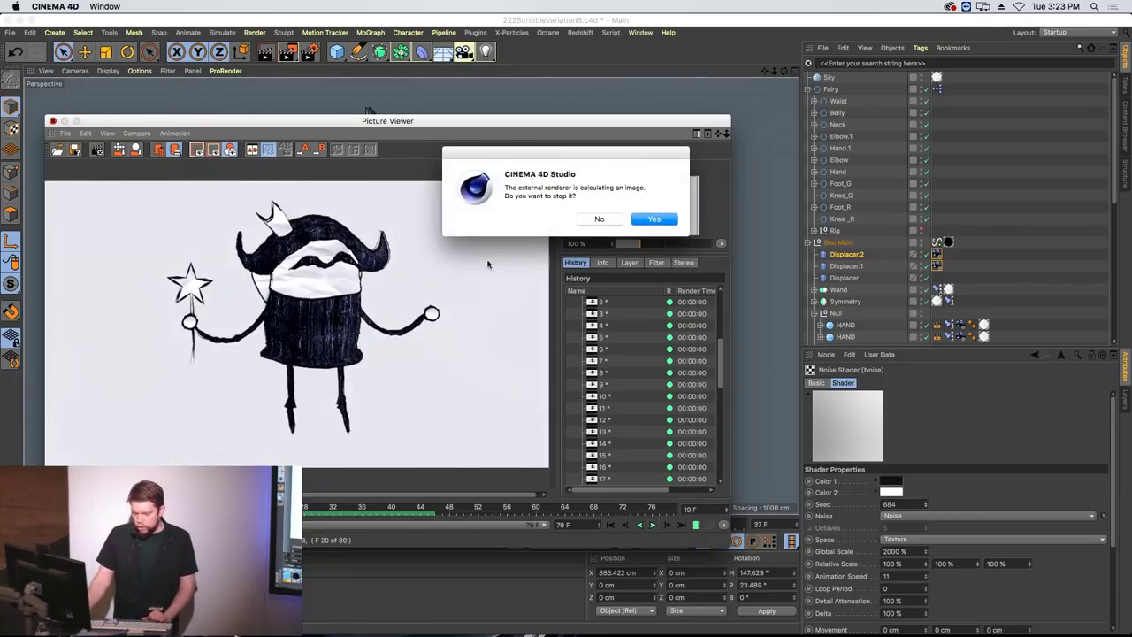
{"action": "left_click", "coordinate": [652, 221]}
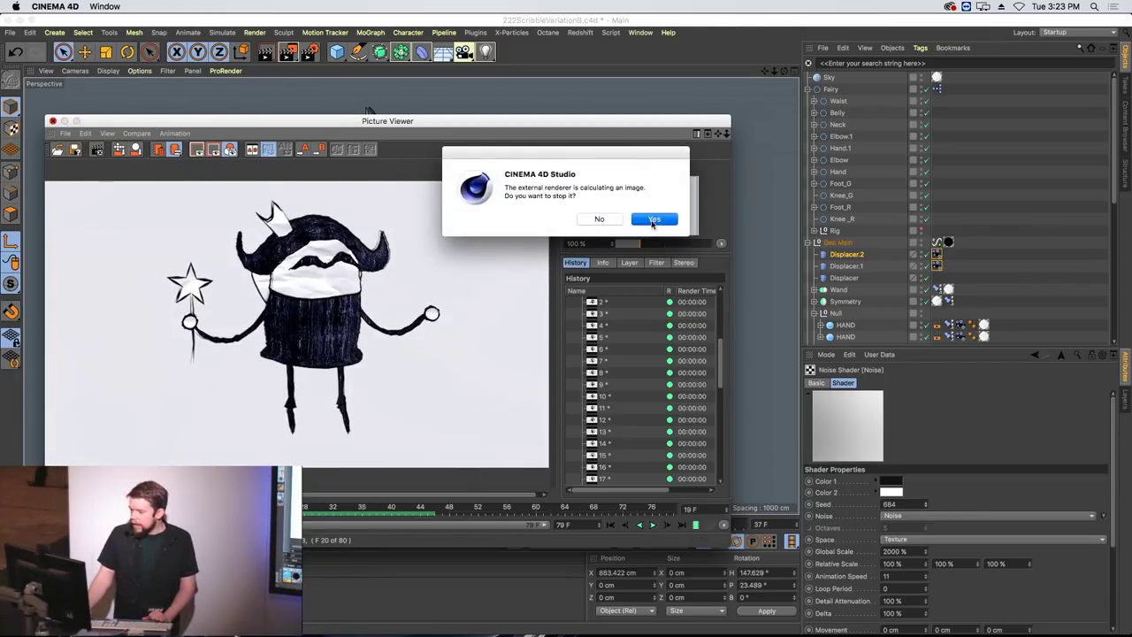
{"action": "key", "text": "super+q"}
{"action": "left_click", "coordinate": [527, 221]}
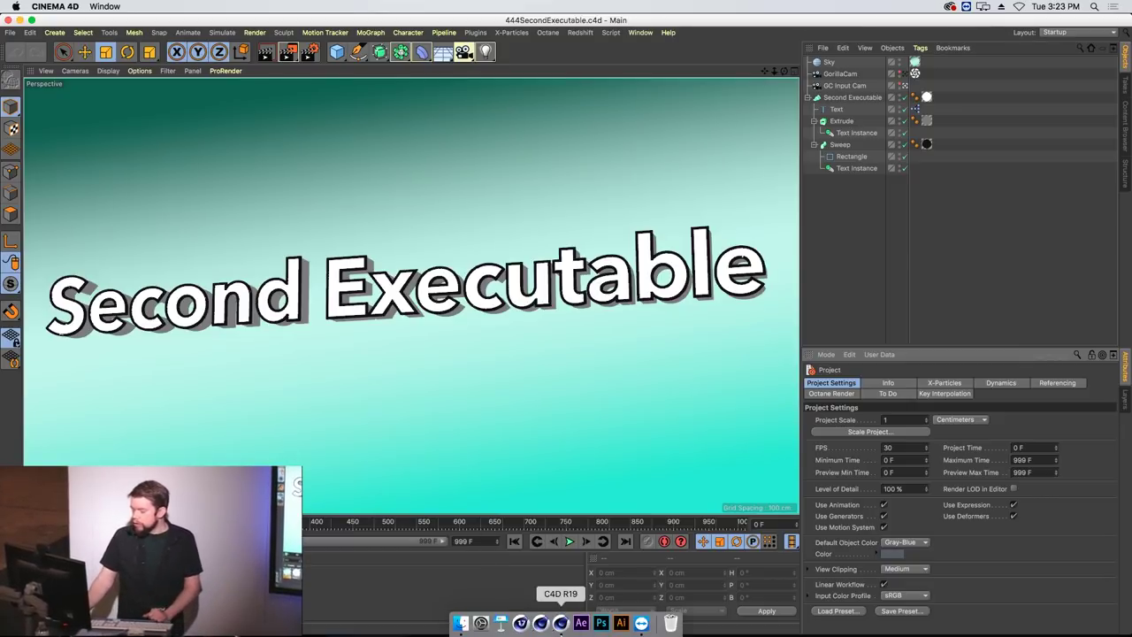
Reveal the C4D R19 application's folder in Finder.
{"action": "right_click", "coordinate": [561, 624]}
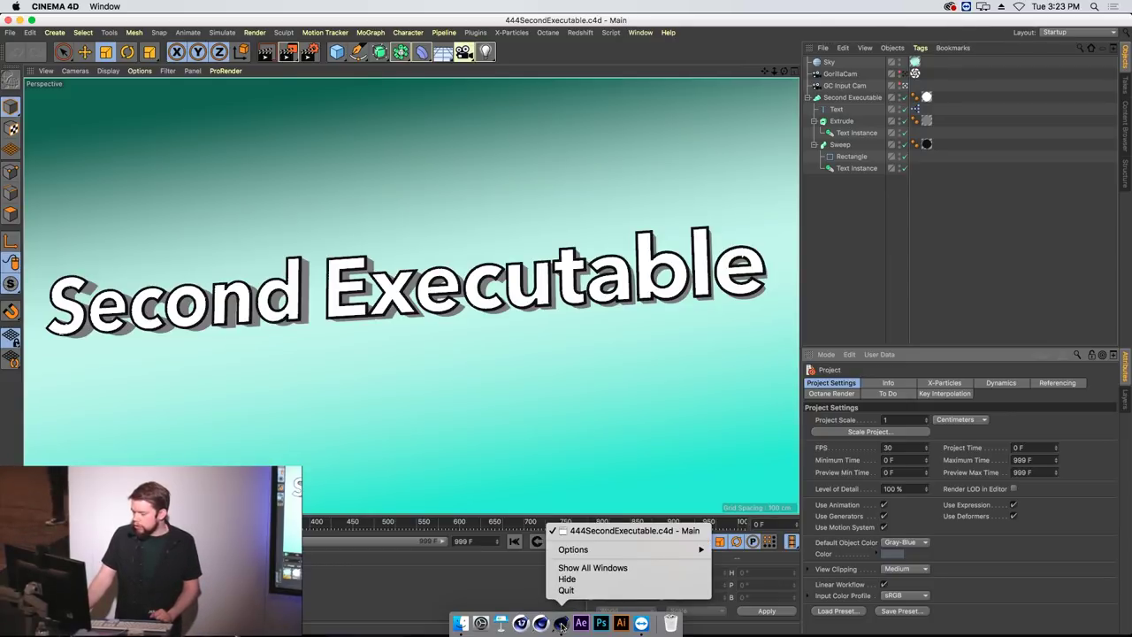
{"action": "mouse_move", "coordinate": [581, 552]}
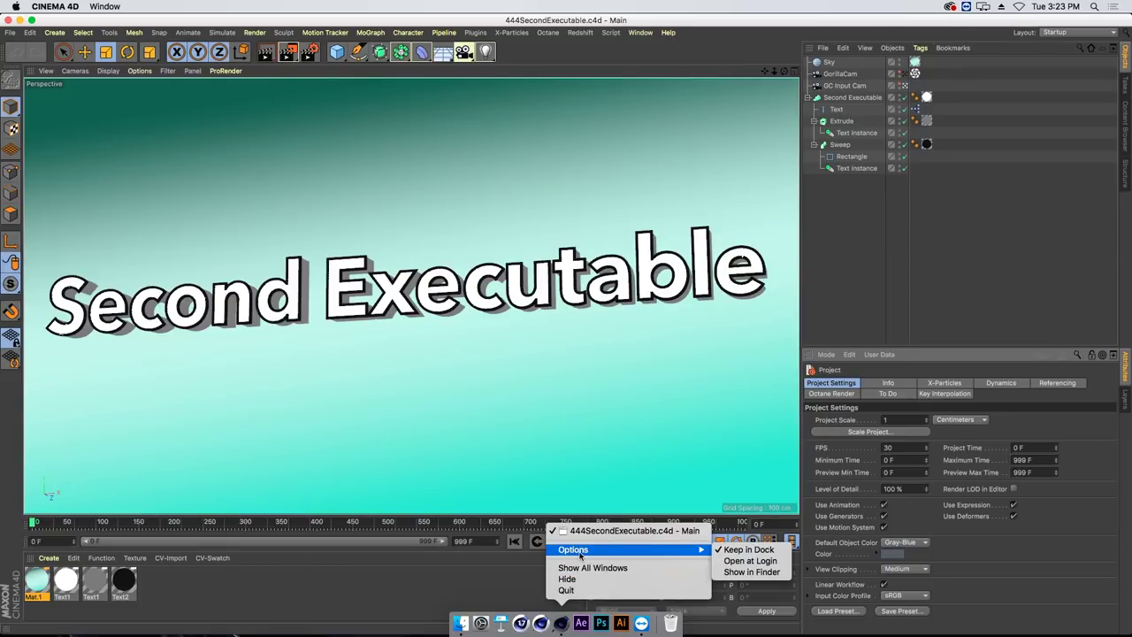
{"action": "left_click", "coordinate": [751, 571]}
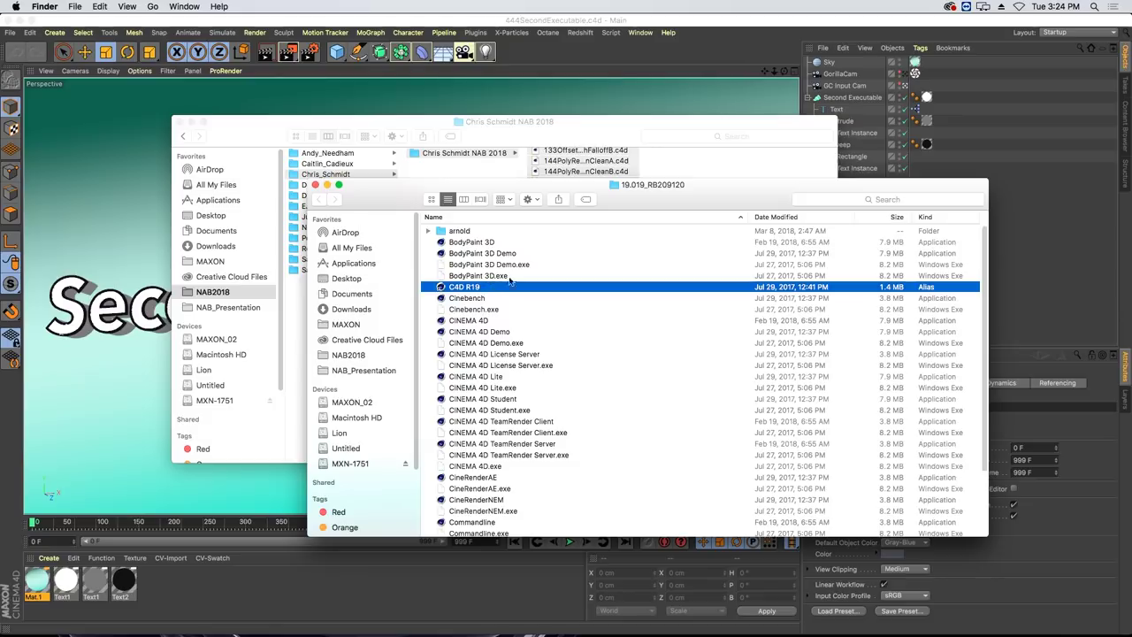
Duplicate the CINEMA 4D application within its 19.019_RB209120 installation folder.
{"action": "scroll", "coordinate": [513, 290], "scroll_direction": "down", "scroll_amount": 1}
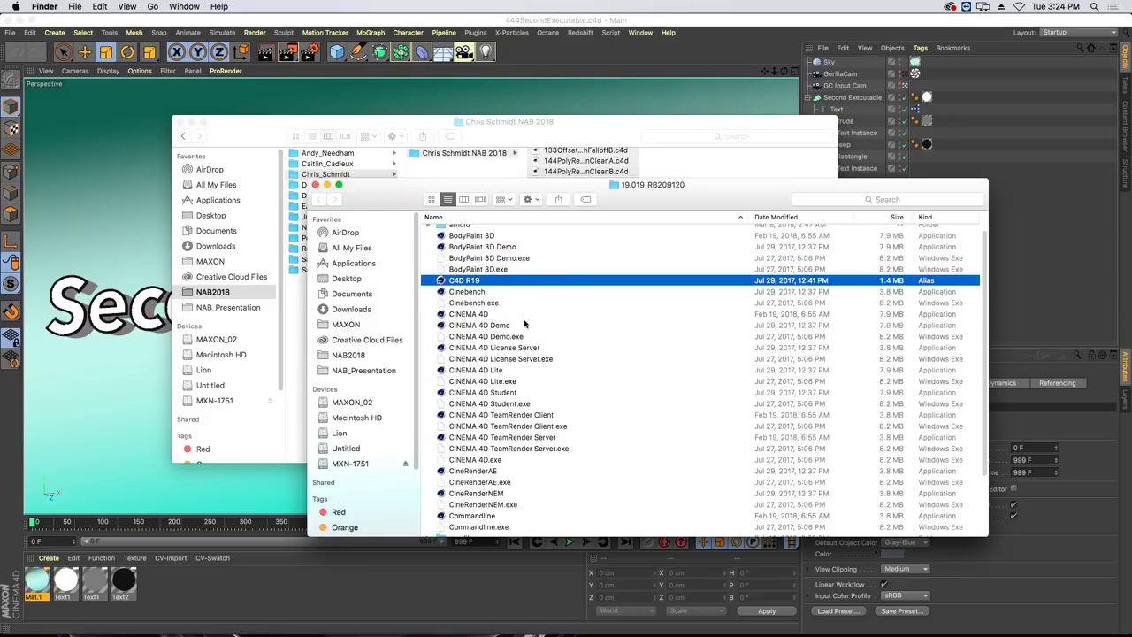
{"action": "left_click", "coordinate": [477, 318]}
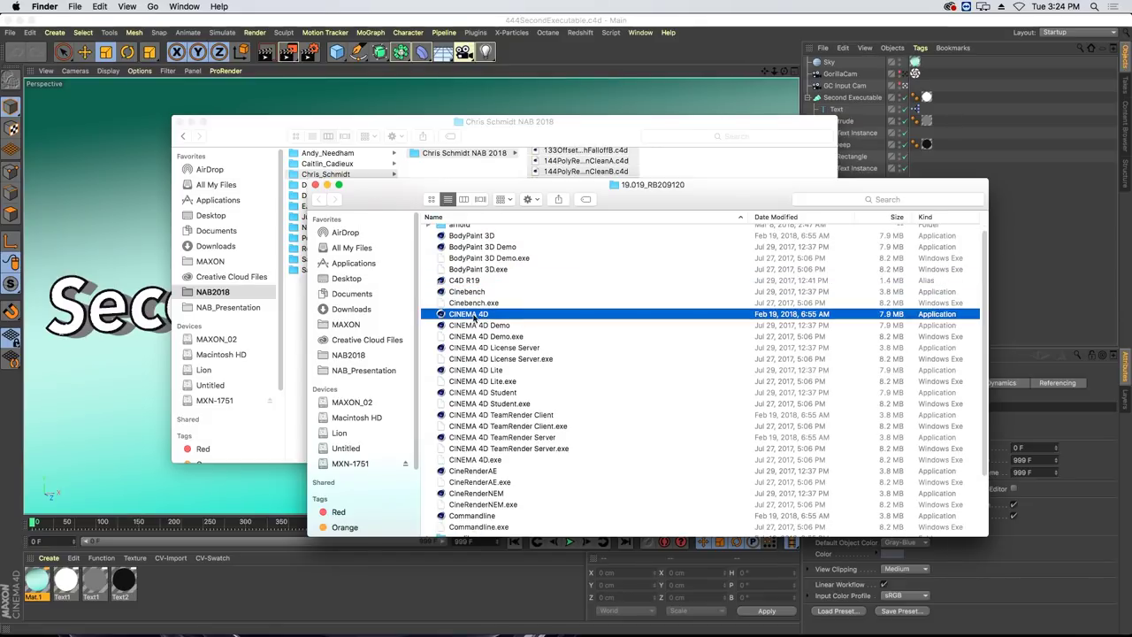
{"action": "left_click_drag", "start_coordinate": [475, 320], "coordinate": [522, 306]}
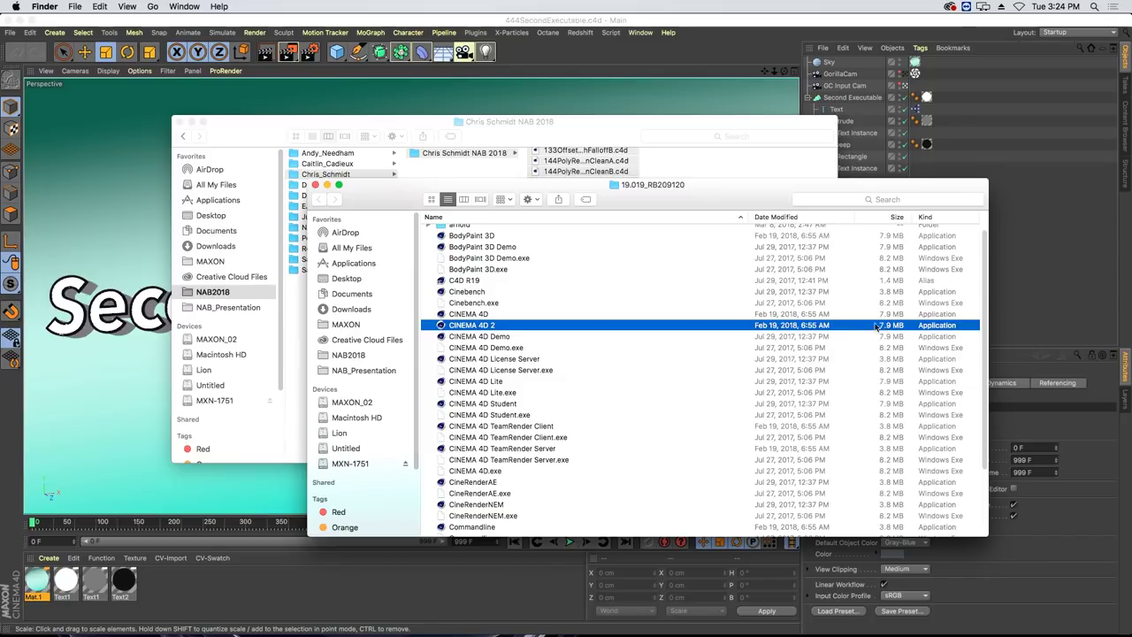
Launch the duplicated CINEMA 4D application as a second instance and switch back to the original instance with the Second Executable scene.
{"action": "double_click", "coordinate": [489, 328]}
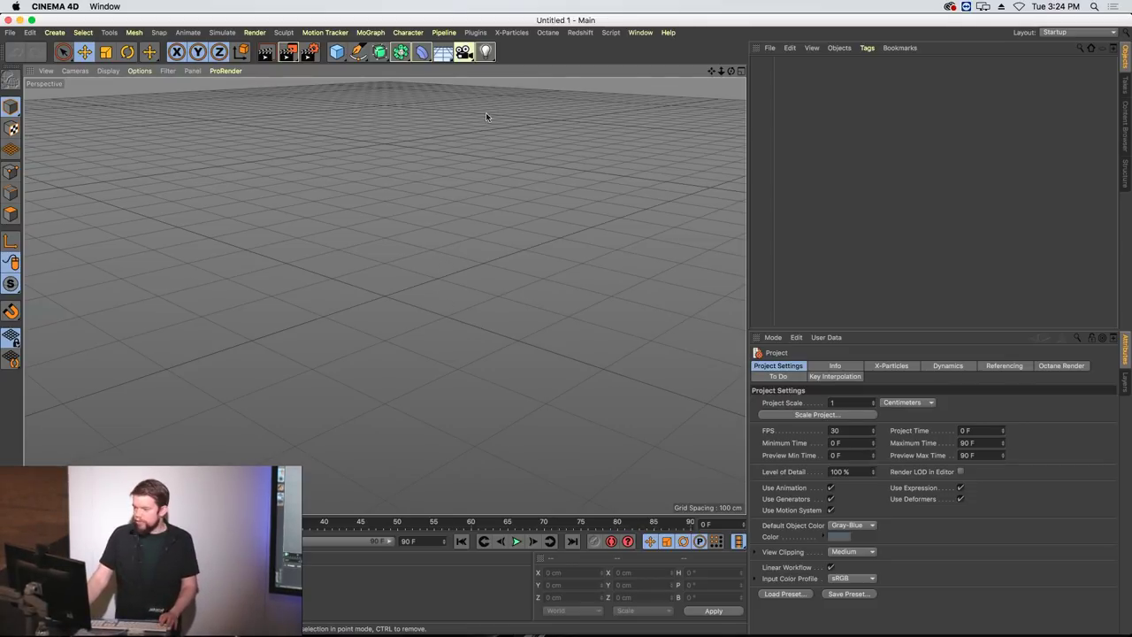
{"action": "key", "text": "super+Tab"}
{"action": "key", "text": "super+Tab"}
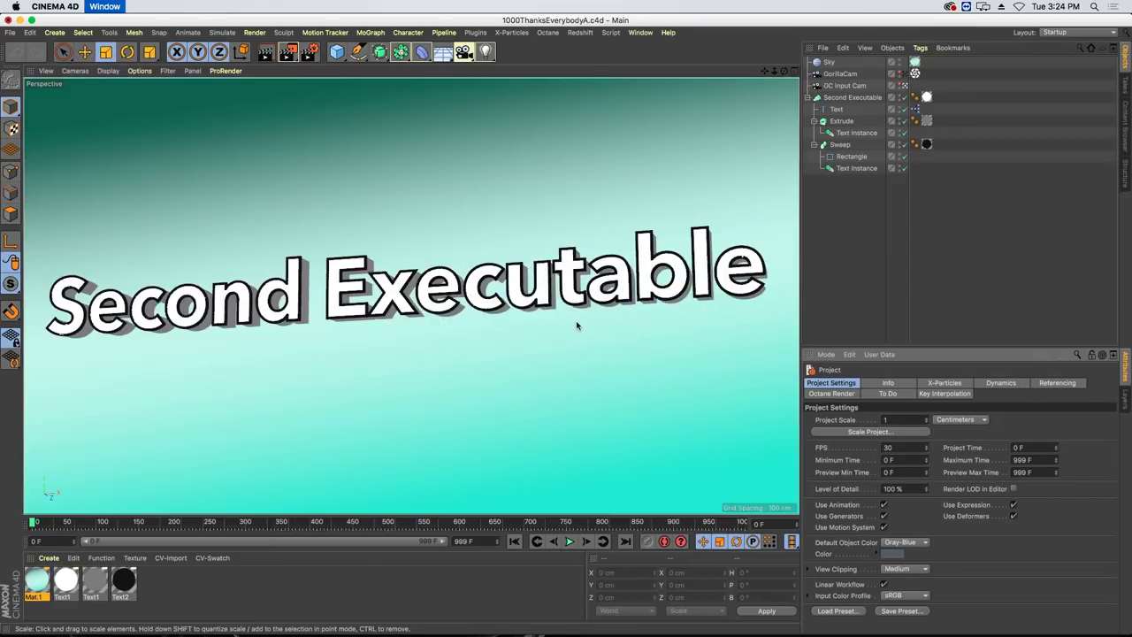